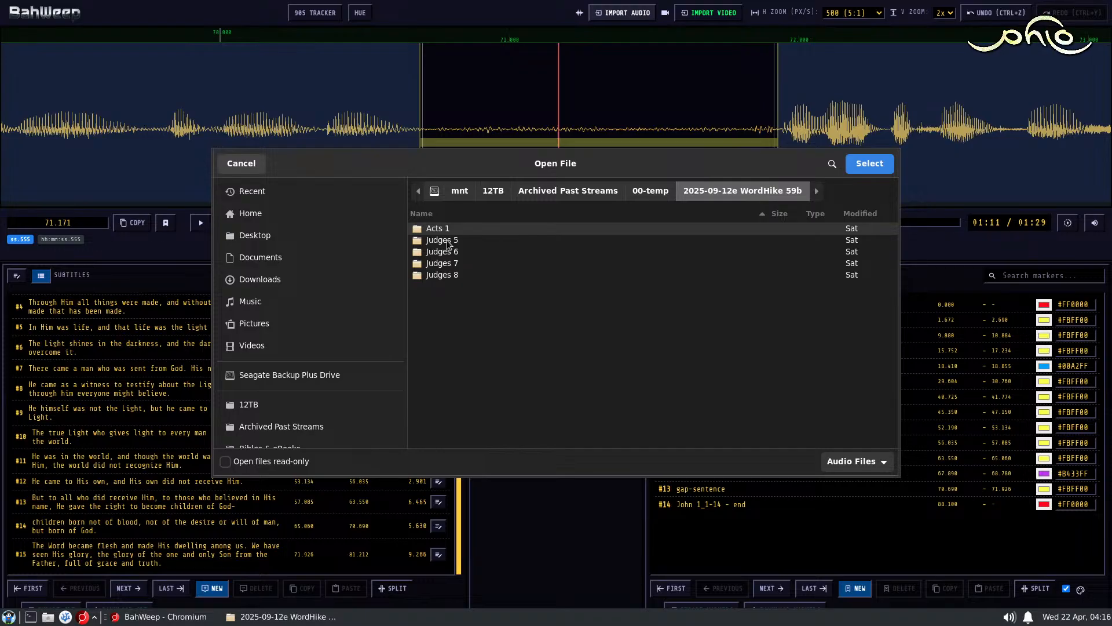
# Step: Import the audio file "Judges 5 - denoise.flac" from the Judges 5 folder
pyautogui.doubleClick(448, 243)
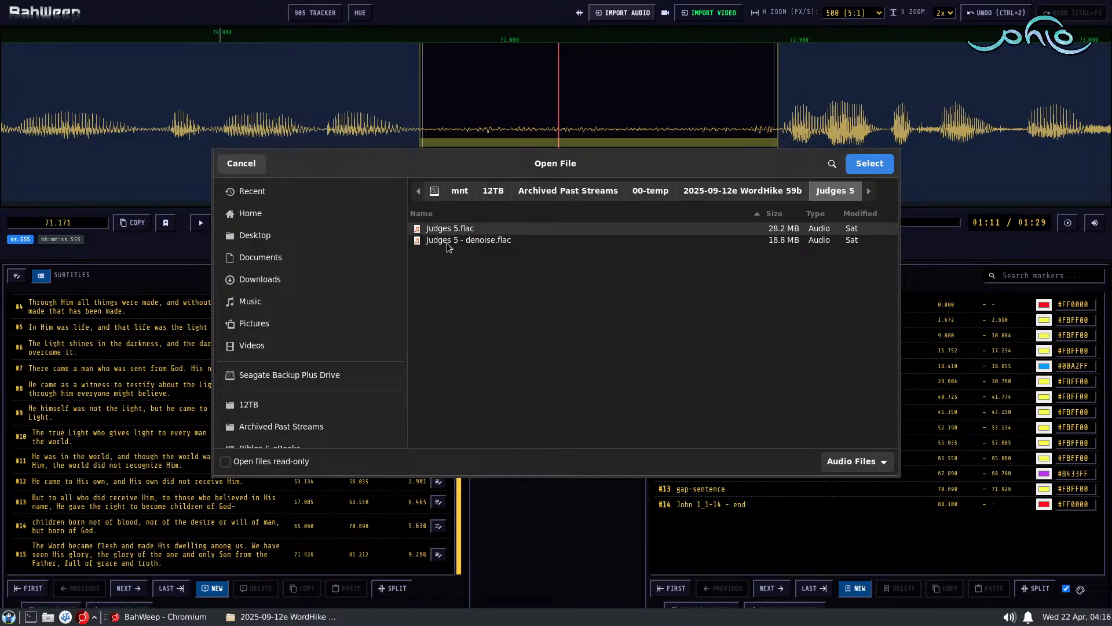
pyautogui.doubleClick(457, 239)
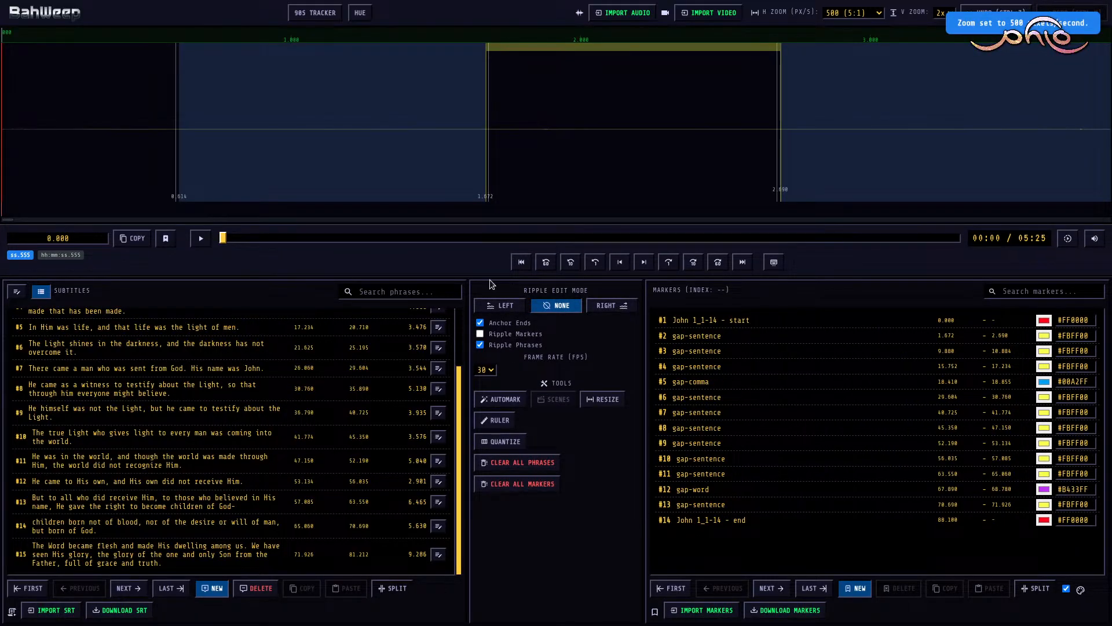
# Step: Clear all existing phrases and all existing markers from the project
pyautogui.click(521, 462)
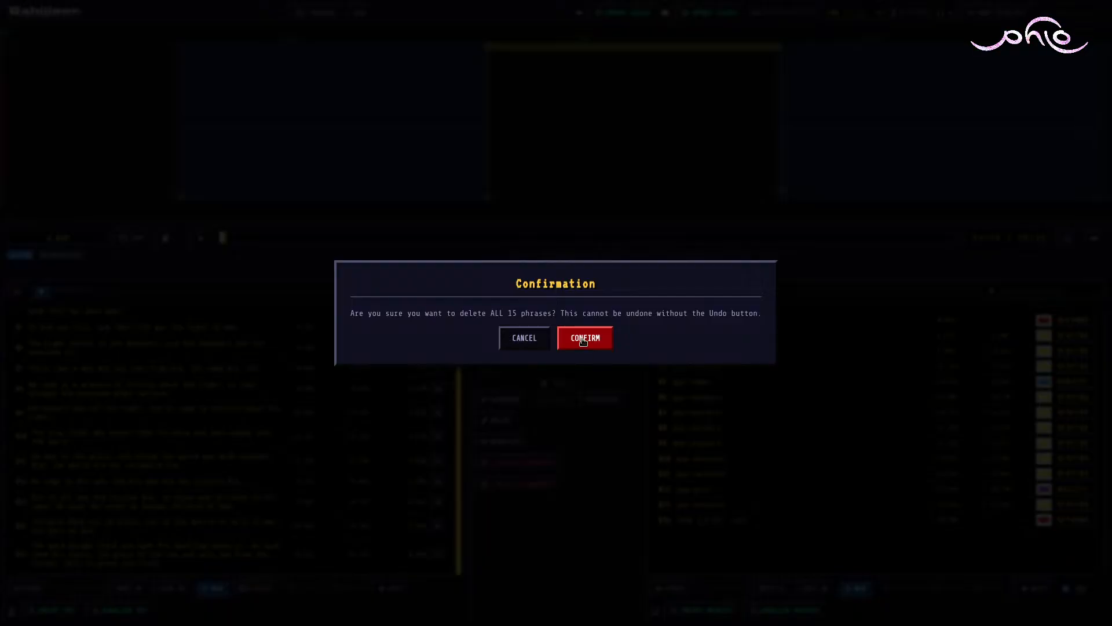
pyautogui.click(585, 334)
pyautogui.click(513, 484)
pyautogui.click(585, 334)
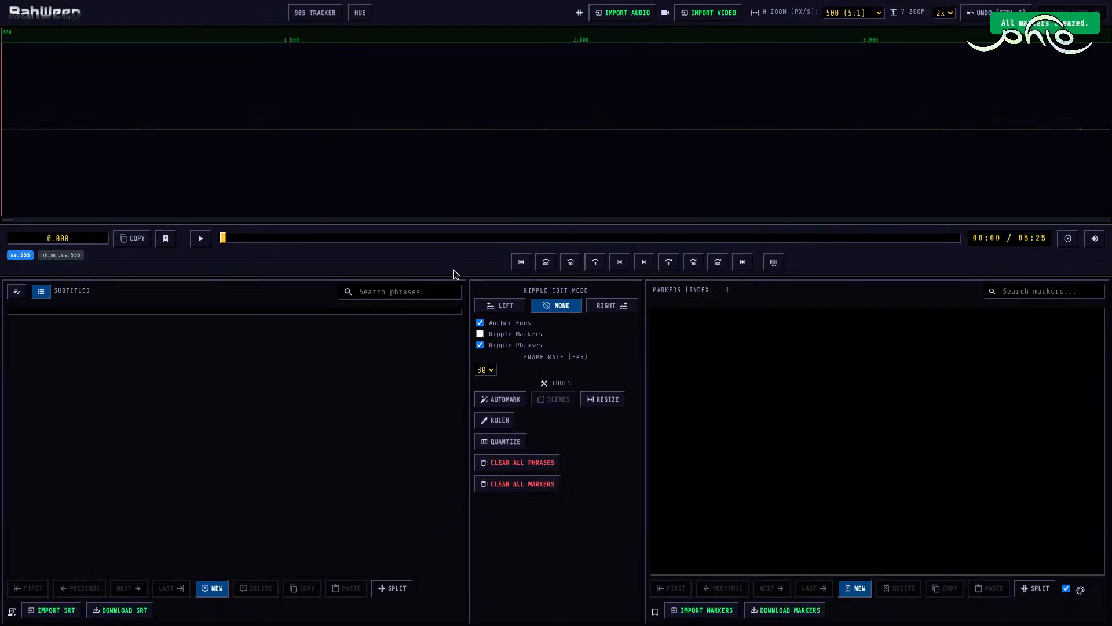
# Step: Add a marker at 11.276, where the speech begins, and name it "Judges 5"
pyautogui.scroll(-10, 384, 141)
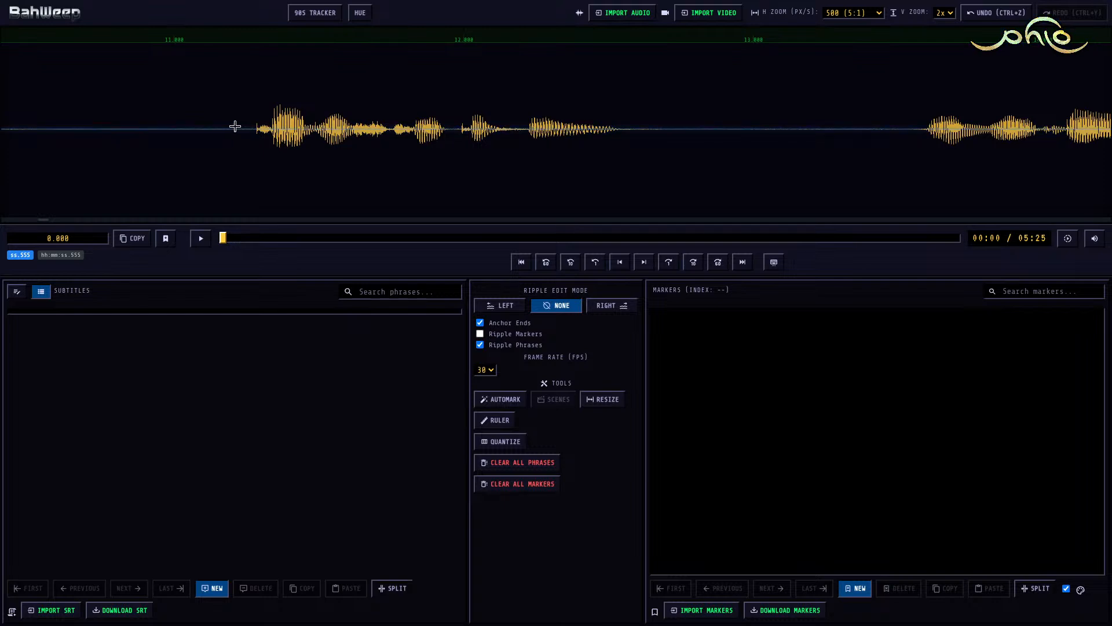
pyautogui.scroll(10, 235, 126)
pyautogui.scroll(-8, 252, 121)
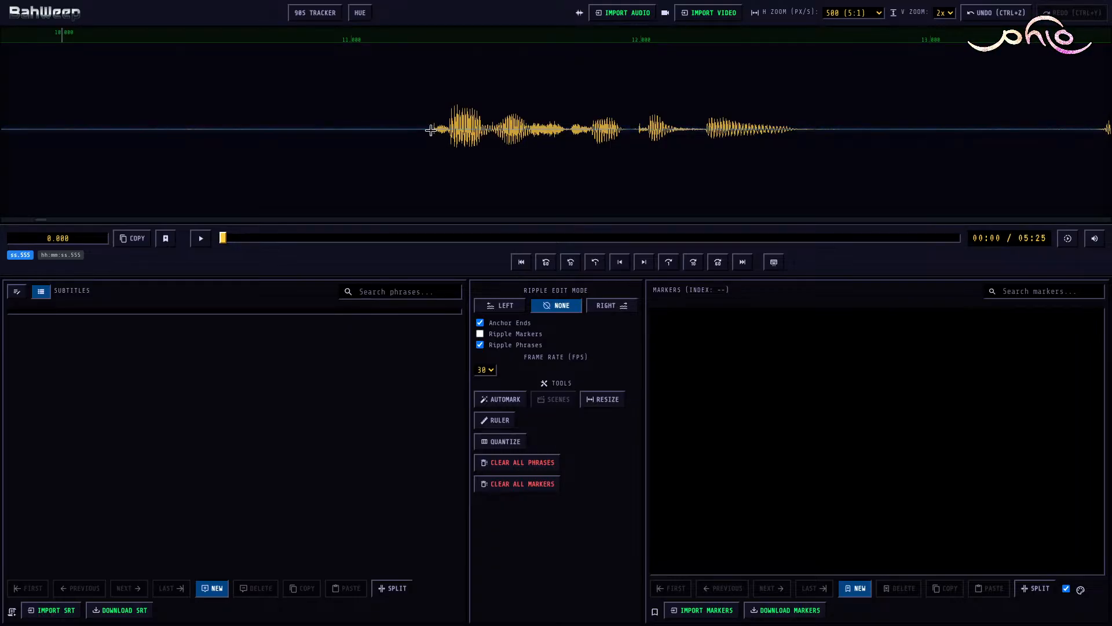
pyautogui.click(431, 129)
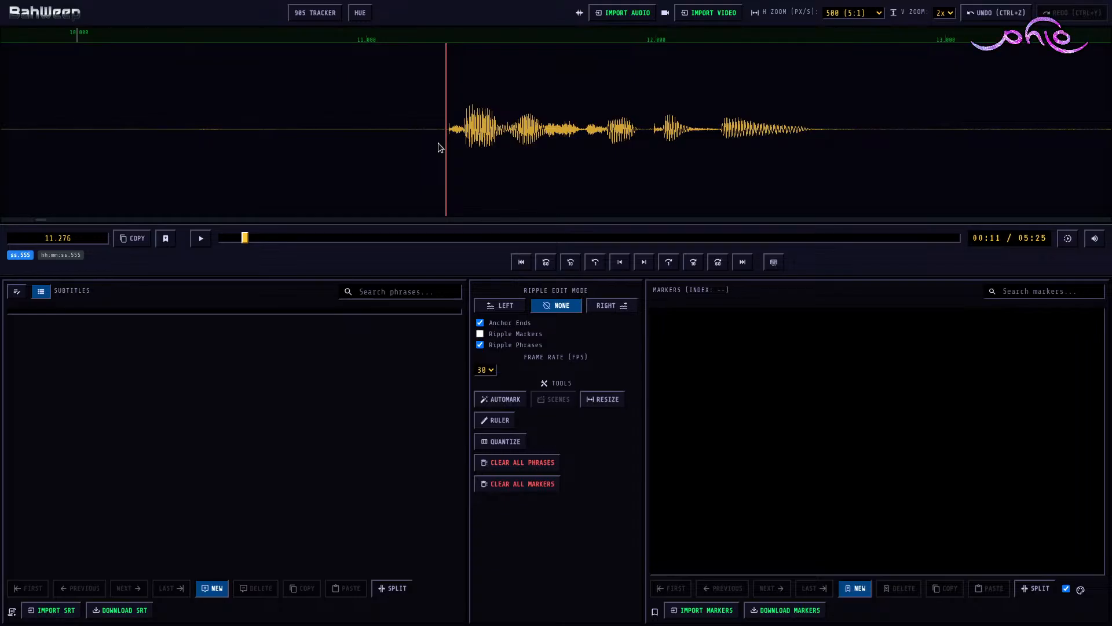
pyautogui.press('m')
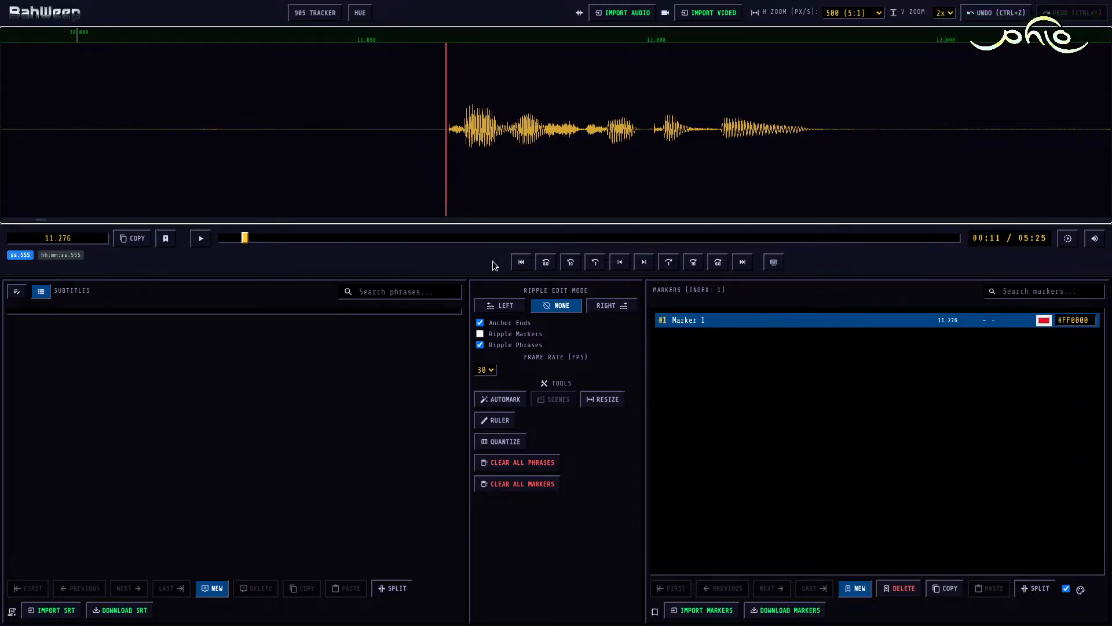
pyautogui.press('F2')
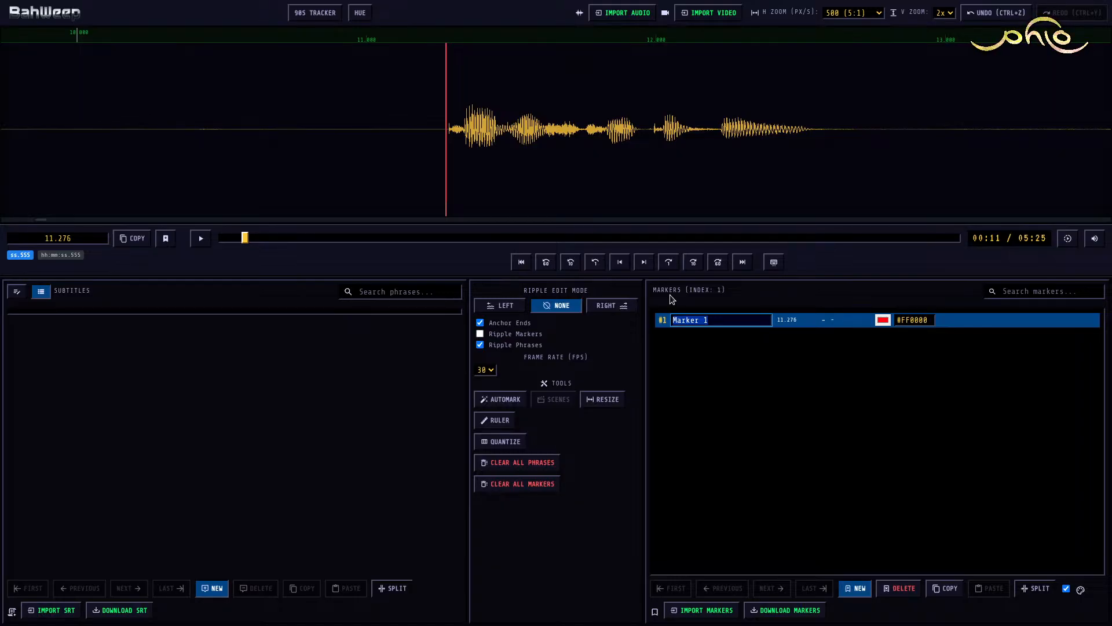
pyautogui.write('Judges 5')
pyautogui.press('Return')
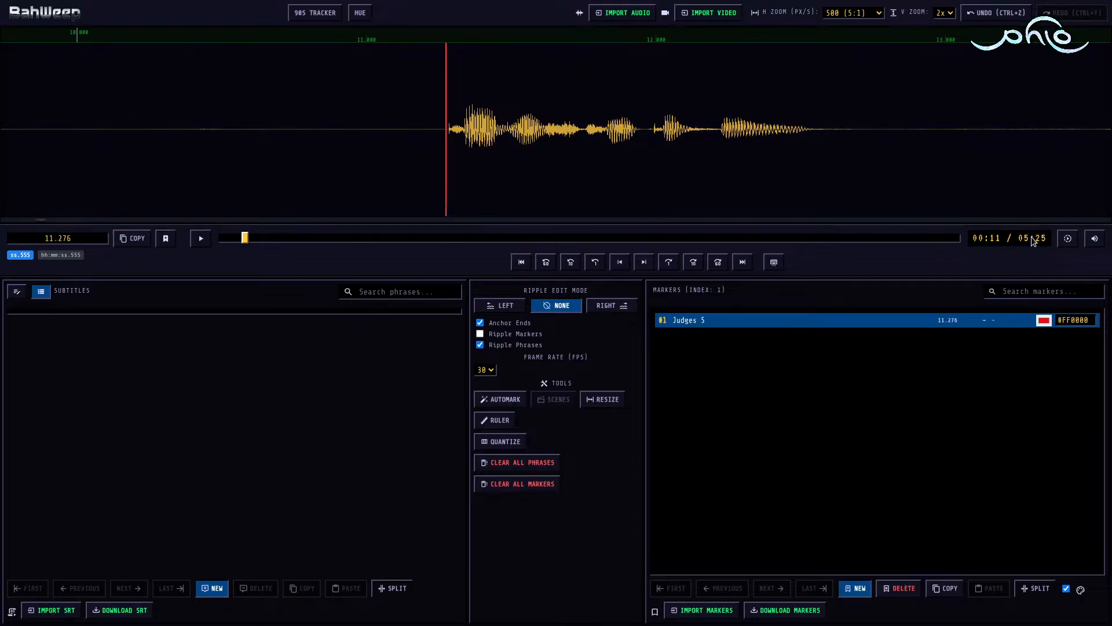
# Step: Add a second marker at 318.298, where the speech ends, and name it "Judges 5"
pyautogui.click(1085, 206)
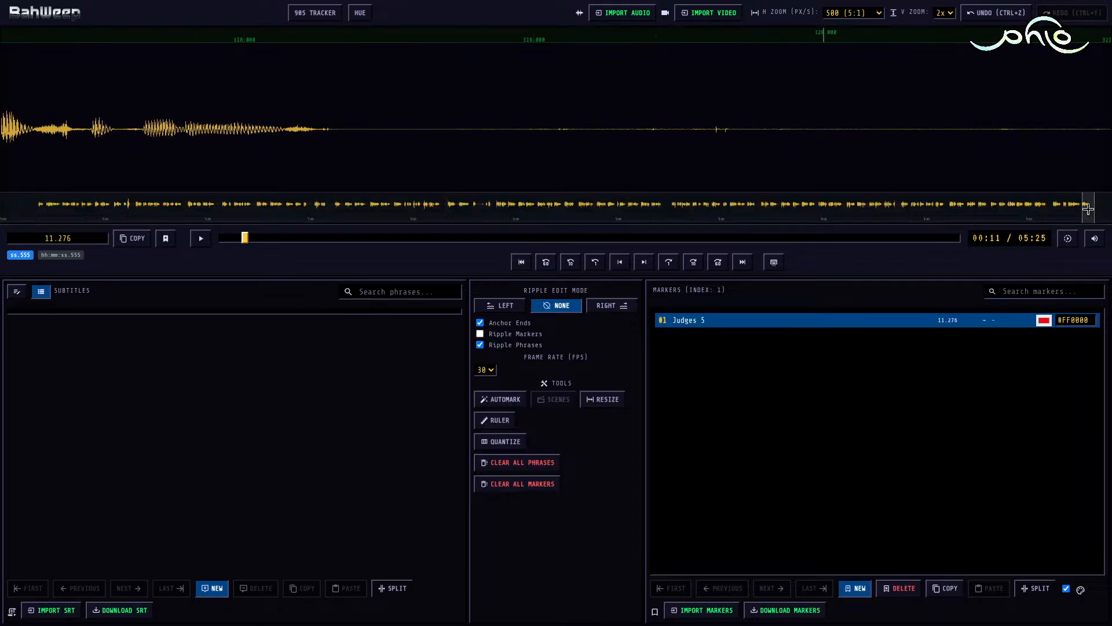
pyautogui.click(330, 142)
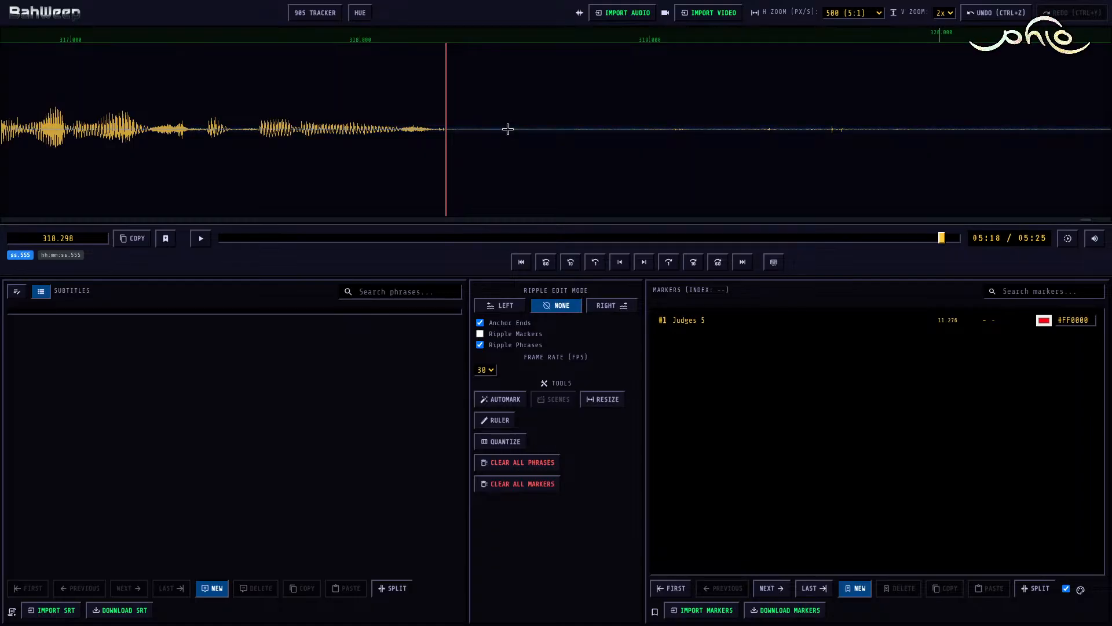
pyautogui.press('m')
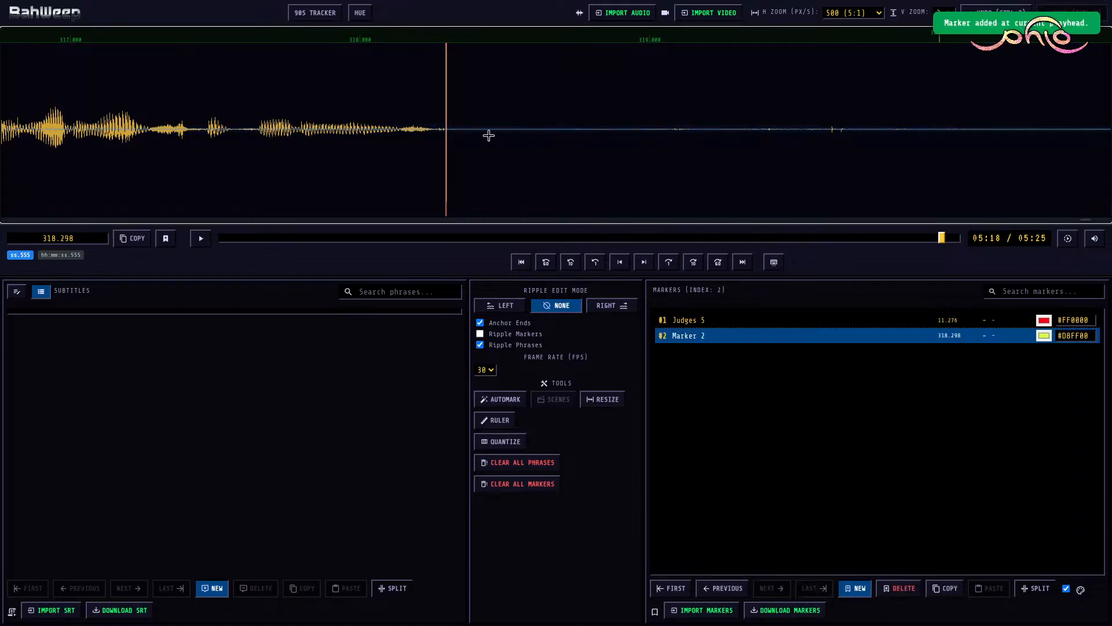
pyautogui.doubleClick(684, 337)
pyautogui.write('Judges')
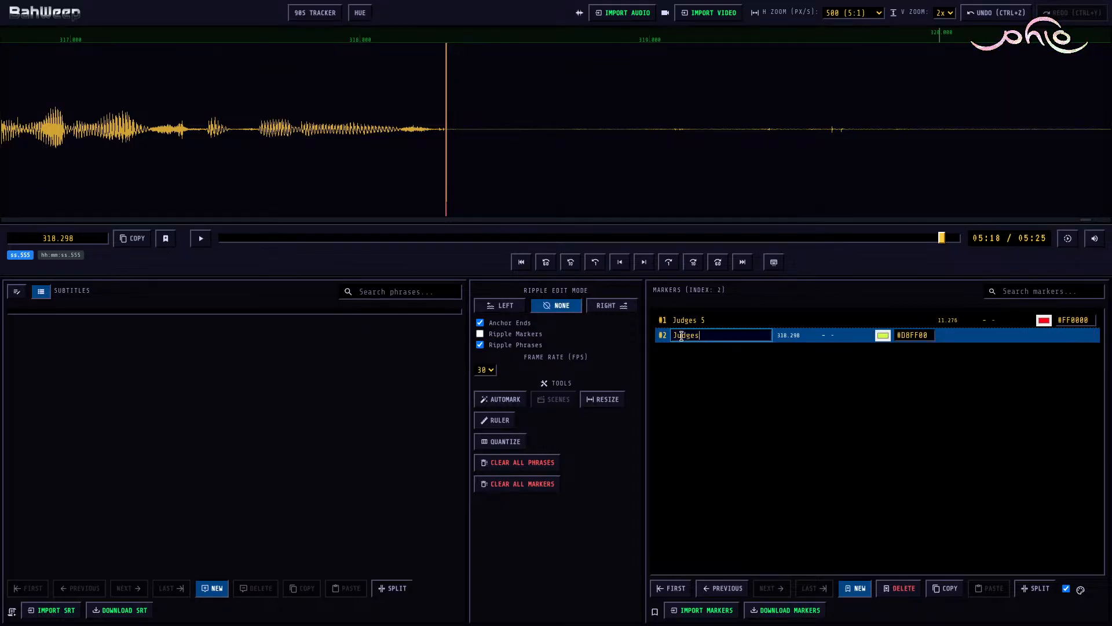
pyautogui.write(' 5')
pyautogui.press('Return')
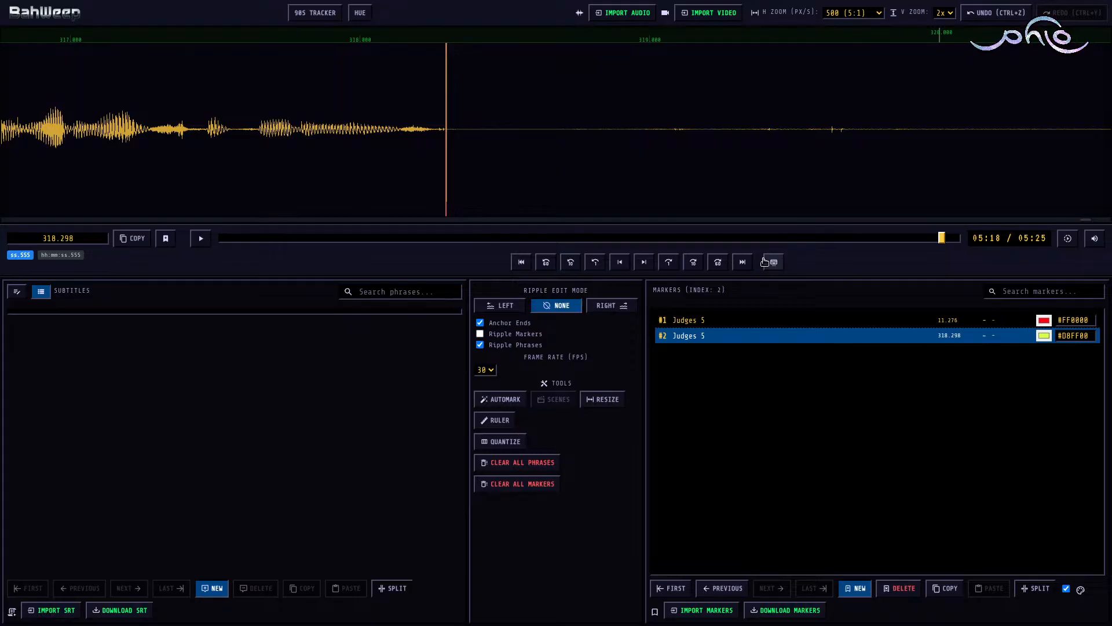
# Step: Import the subtitle file "Judges 5.srt" from 00-temp, 2025-09-12e WordHike 59b, Judges 5
pyautogui.moveTo(128, 220); pyautogui.dragTo(11, 228)
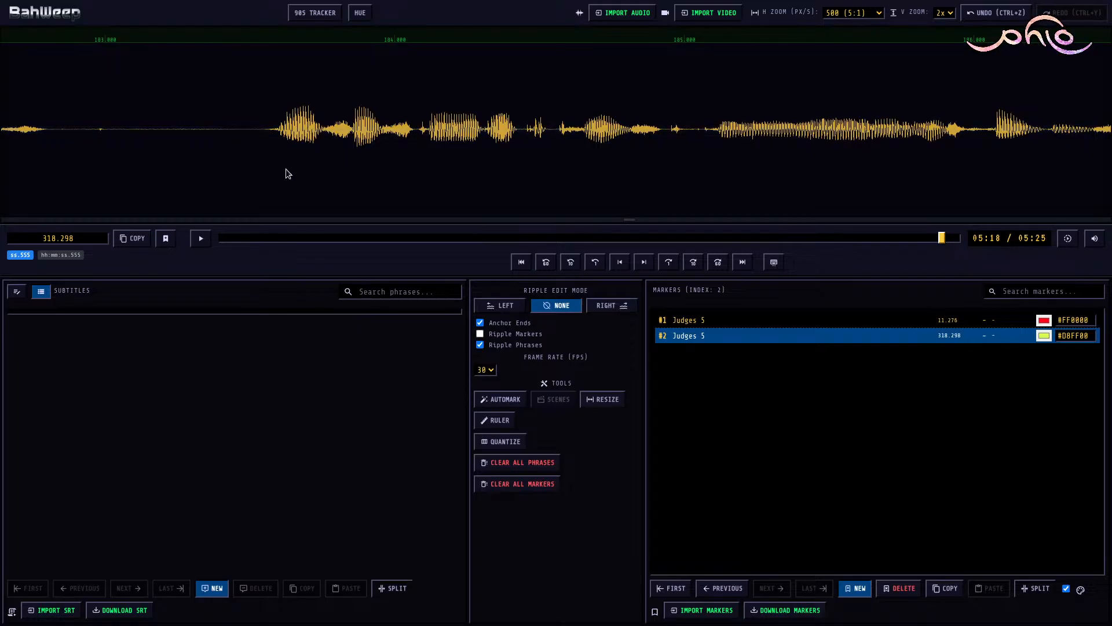
pyautogui.scroll(5, 348, 151)
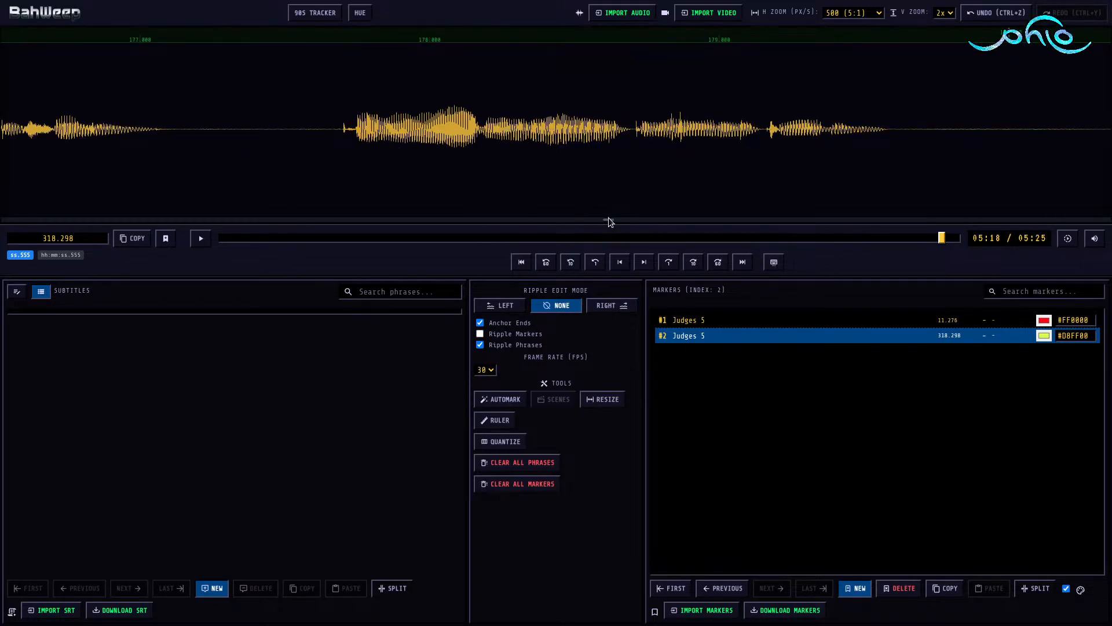
pyautogui.moveTo(610, 220); pyautogui.dragTo(22, 211)
pyautogui.scroll(-7, 318, 135)
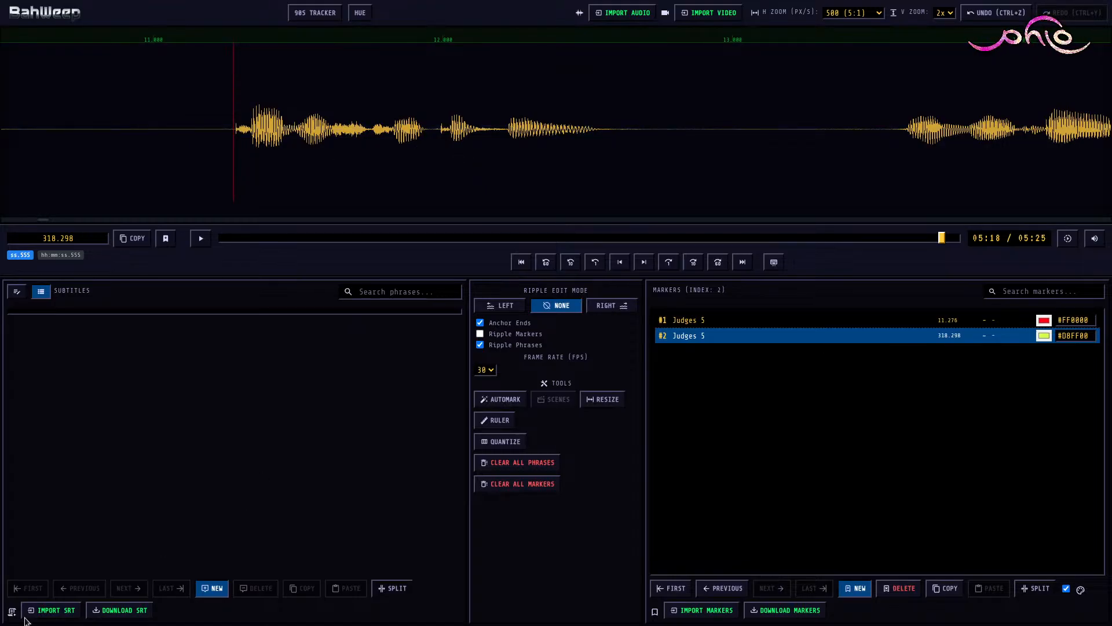
pyautogui.click(55, 611)
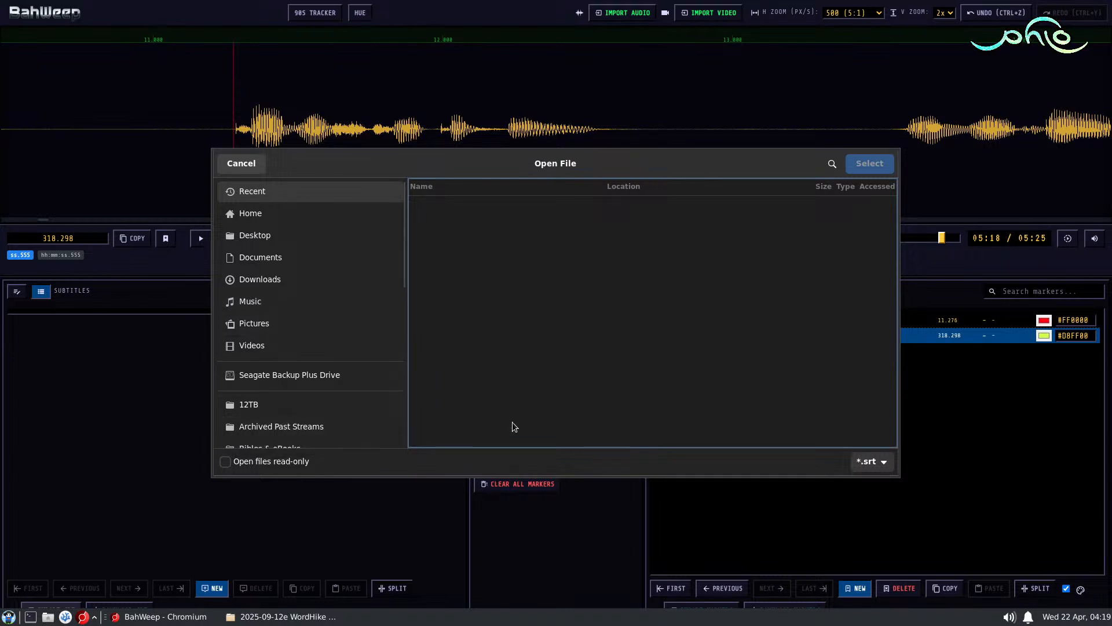
pyautogui.scroll(-1, 287, 394)
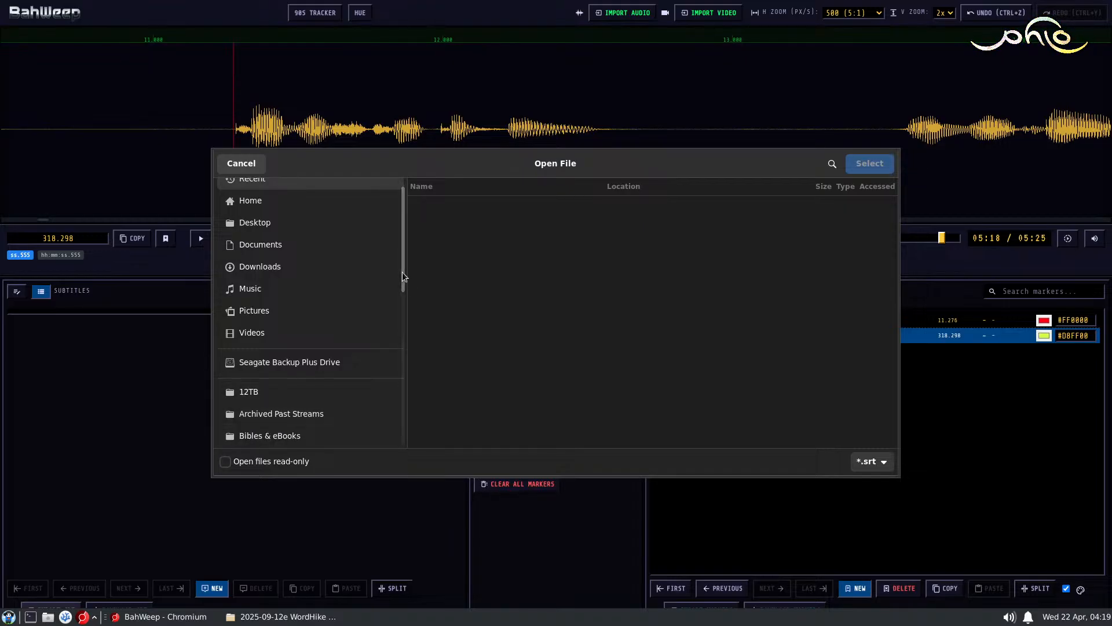
pyautogui.moveTo(398, 268)
pyautogui.mouseDown()
pyautogui.moveTo(398, 330)
pyautogui.moveTo(412, 252)
pyautogui.mouseUp()
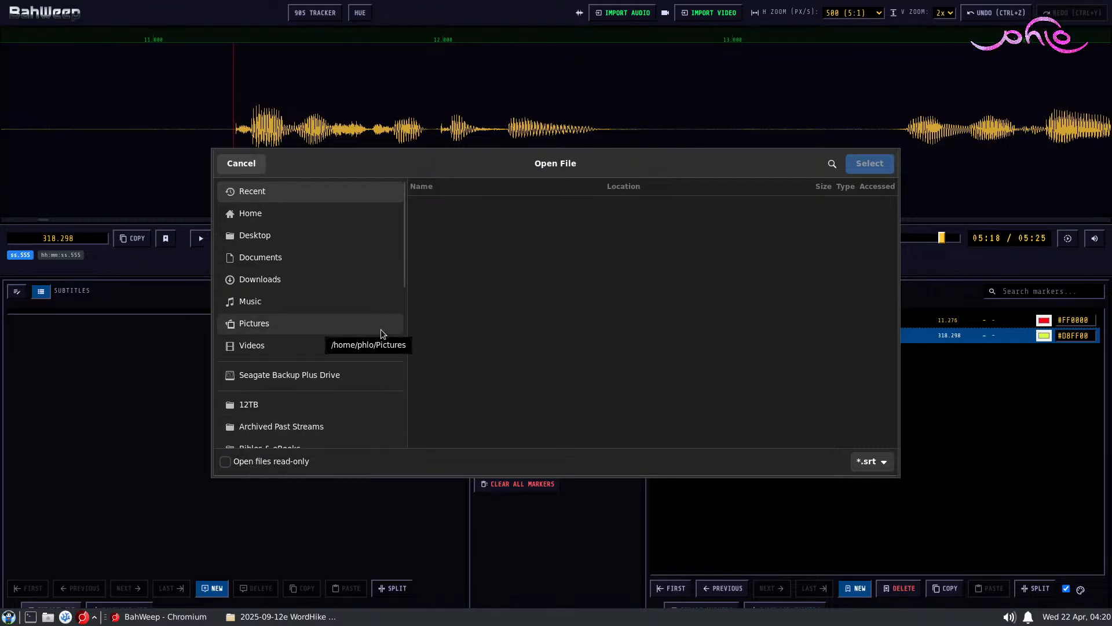
pyautogui.click(277, 420)
pyautogui.doubleClick(445, 230)
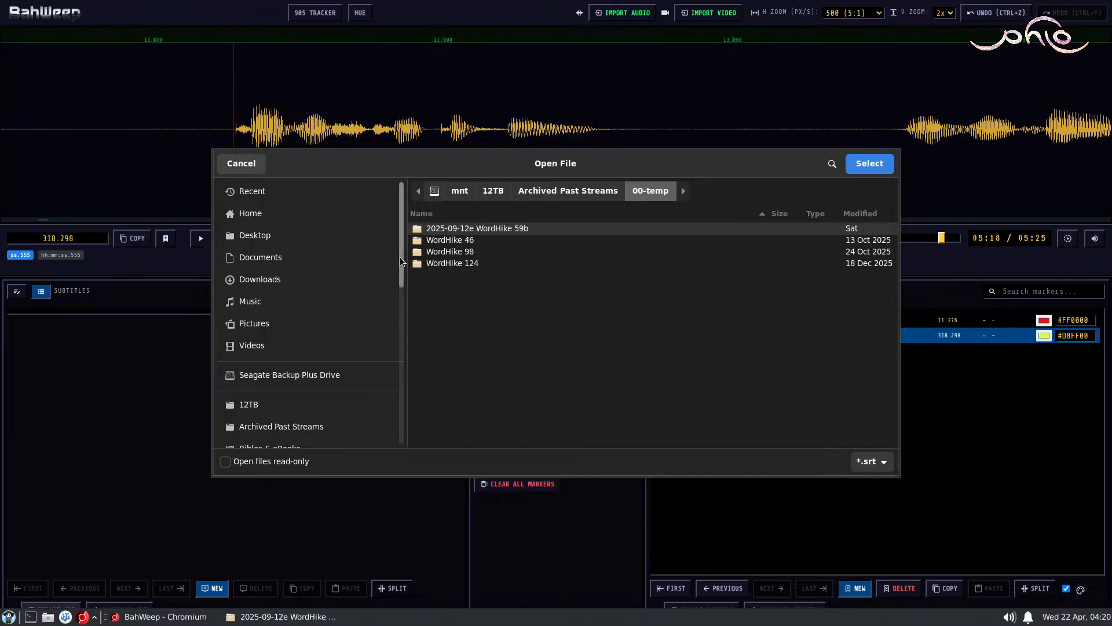
pyautogui.doubleClick(461, 229)
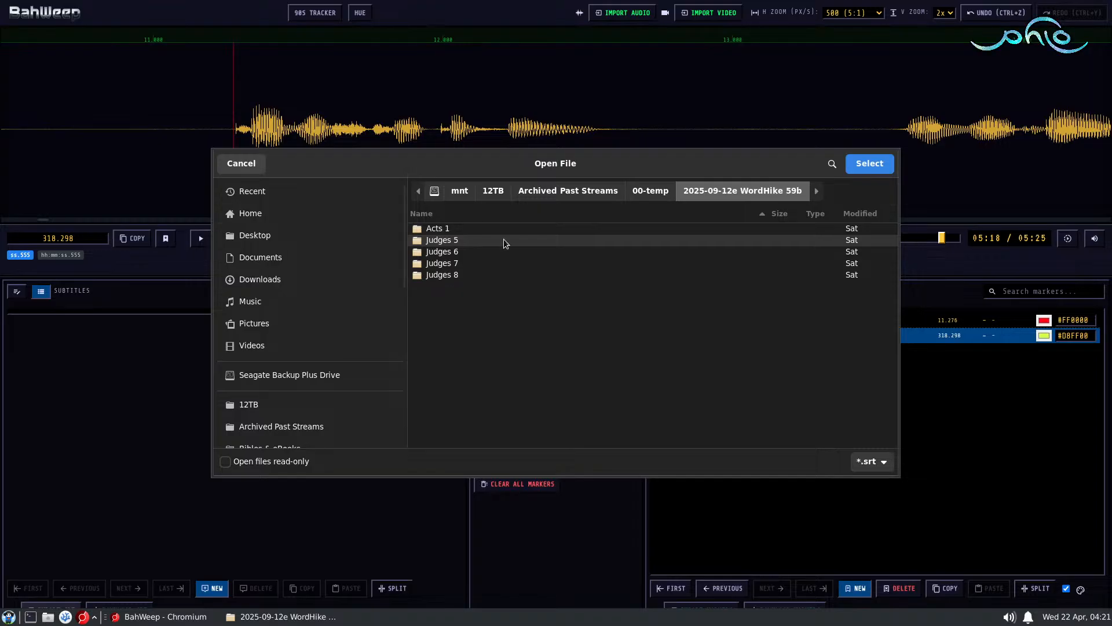
pyautogui.doubleClick(450, 239)
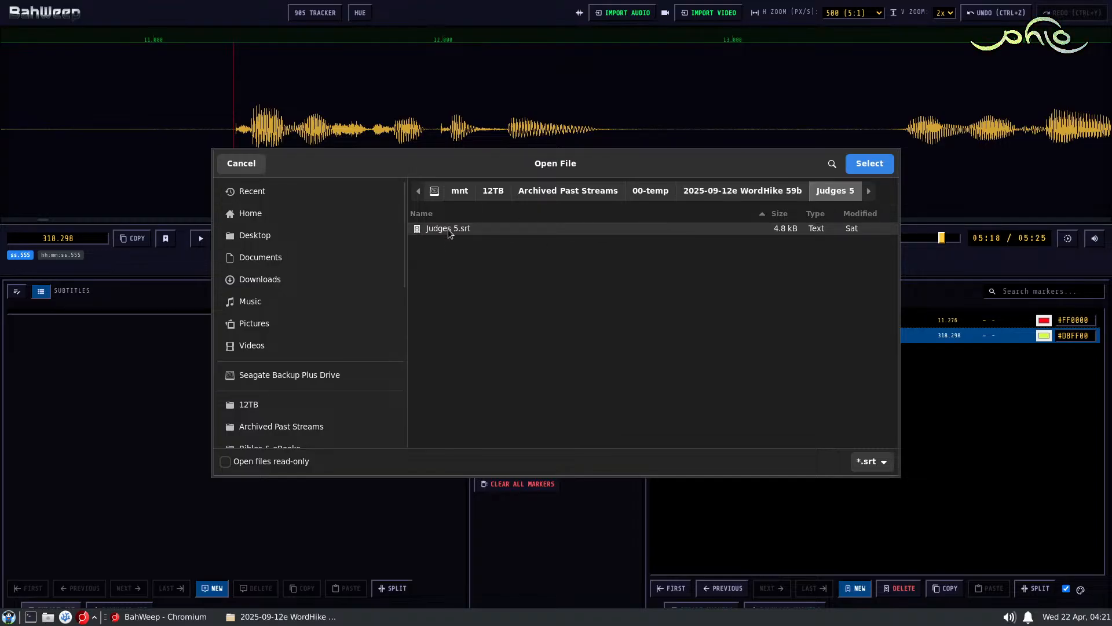
pyautogui.doubleClick(448, 228)
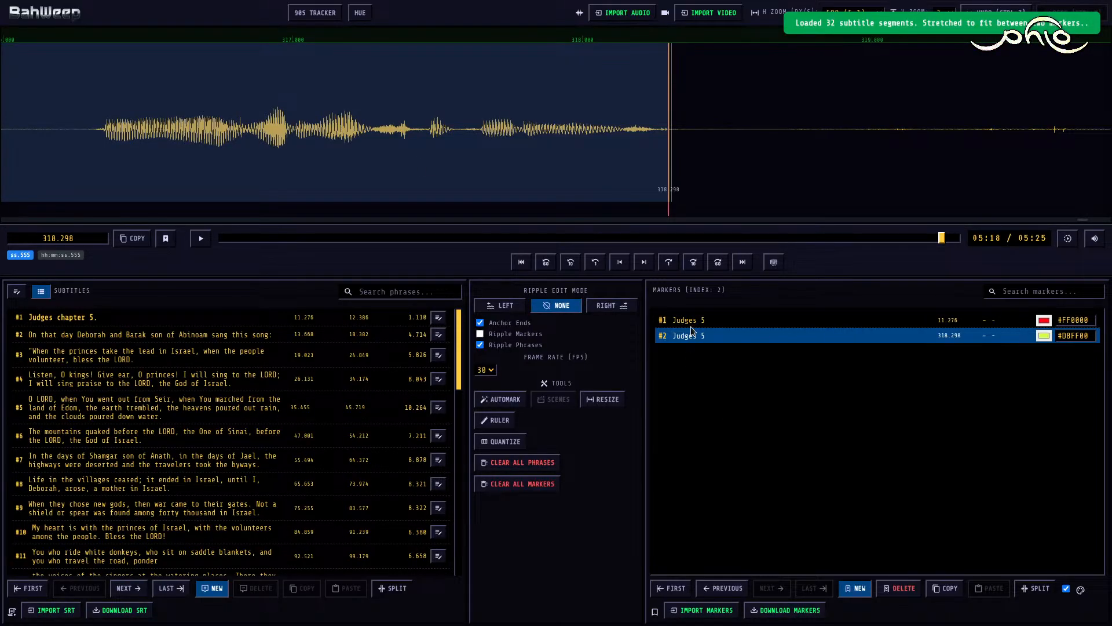
# Step: Place the playhead at about 11.180, just before the first subtitle, and set the ripple edit mode to Right
pyautogui.click(673, 321)
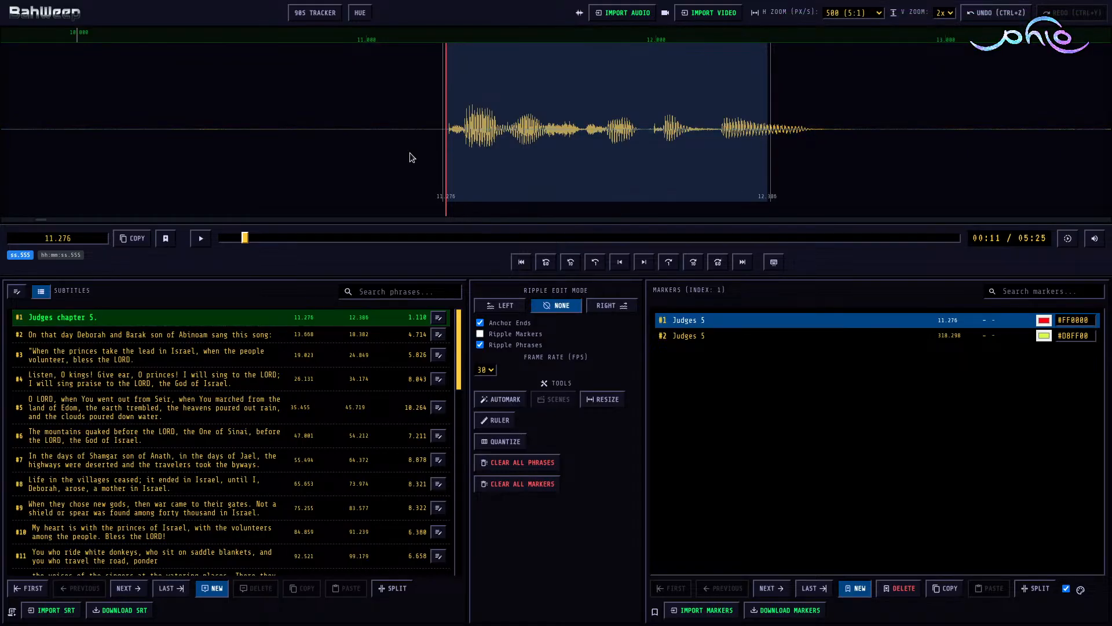
pyautogui.click(419, 135)
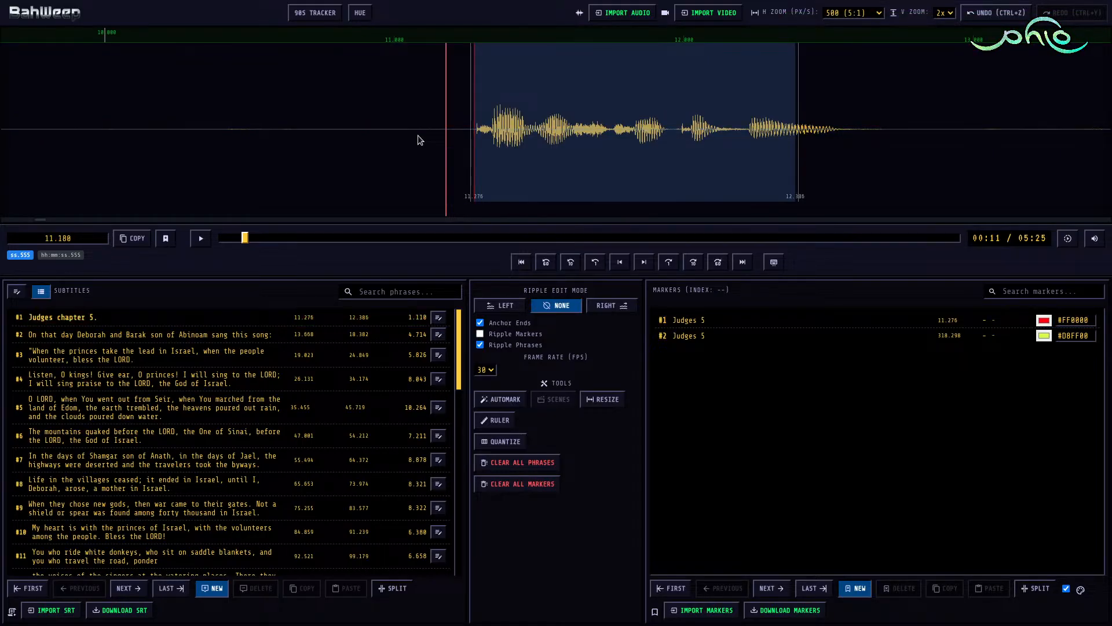
pyautogui.press('r')
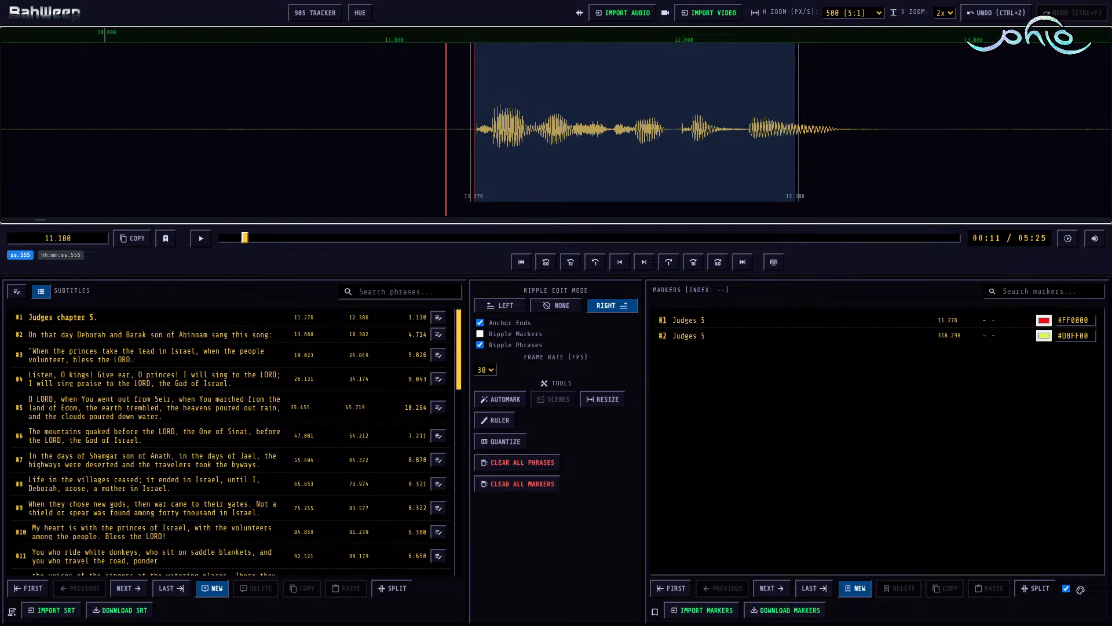
pyautogui.hotkey('alt', 'Tab')
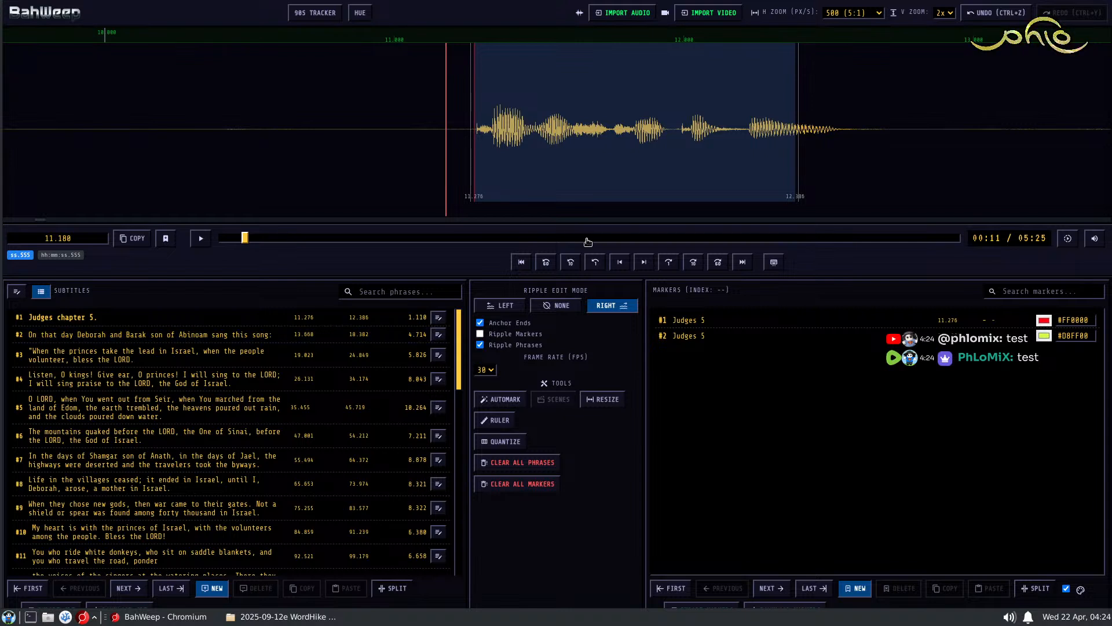
# Step: Play the audio of "Judges chapter 5." and, with ripple edit mode None, extend that subtitle's end to 12.552
pyautogui.click(423, 127)
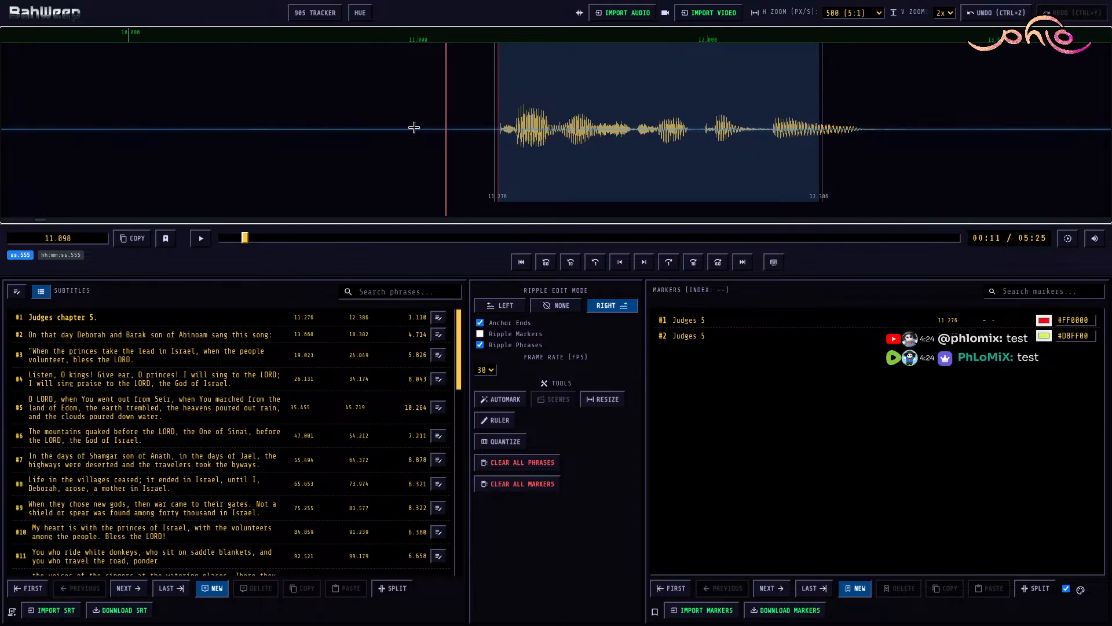
pyautogui.press('space')
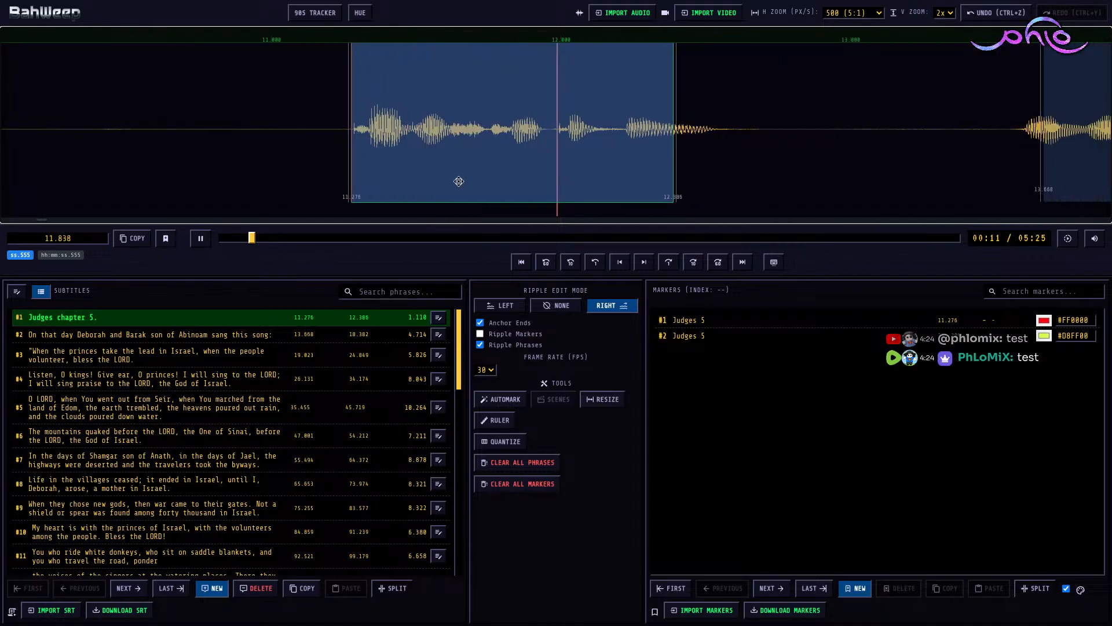
pyautogui.press('space')
pyautogui.press('r')
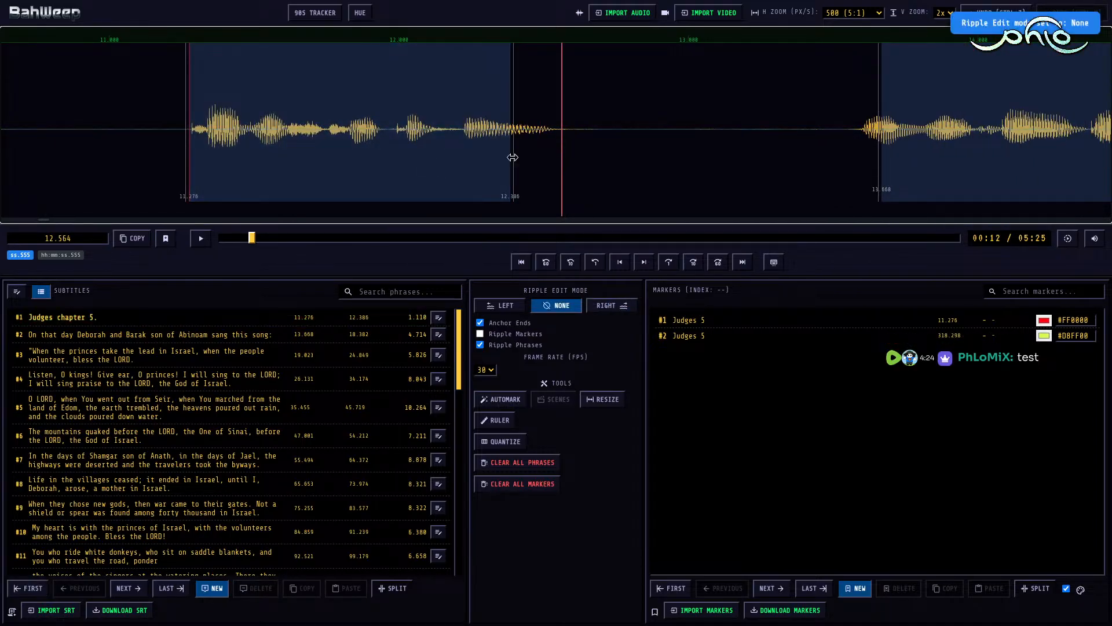
pyautogui.moveTo(513, 157); pyautogui.dragTo(559, 151)
pyautogui.scroll(-4, 718, 141)
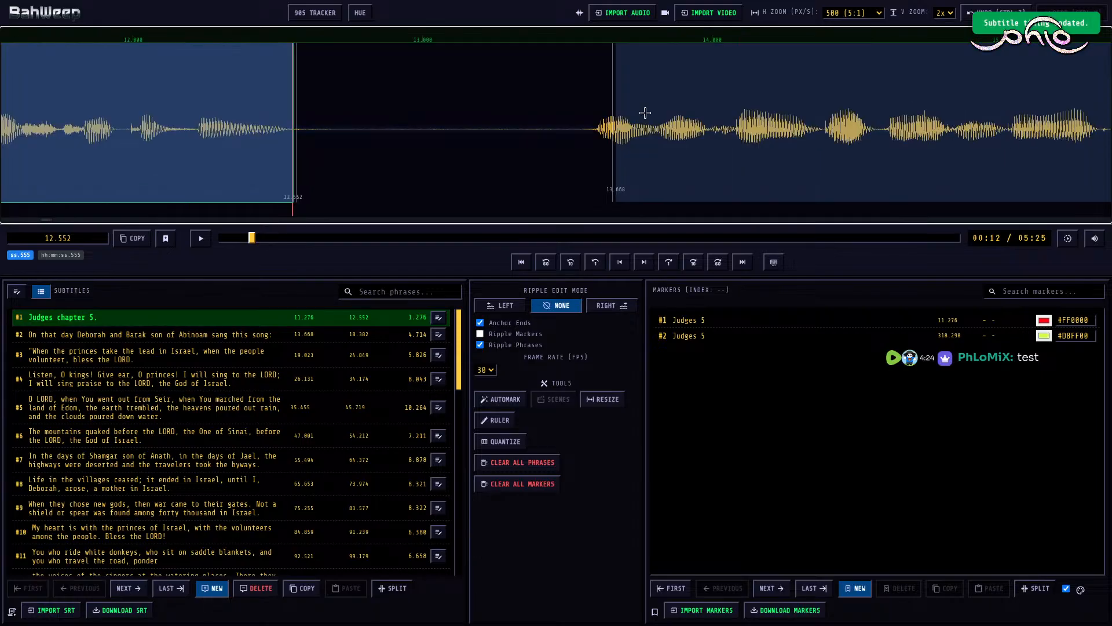
# Step: With ripple edit mode Right, move the start of subtitle #2 to 13.585, shifting the following phrases along
pyautogui.press('r')
pyautogui.click(662, 152)
pyautogui.press('[')
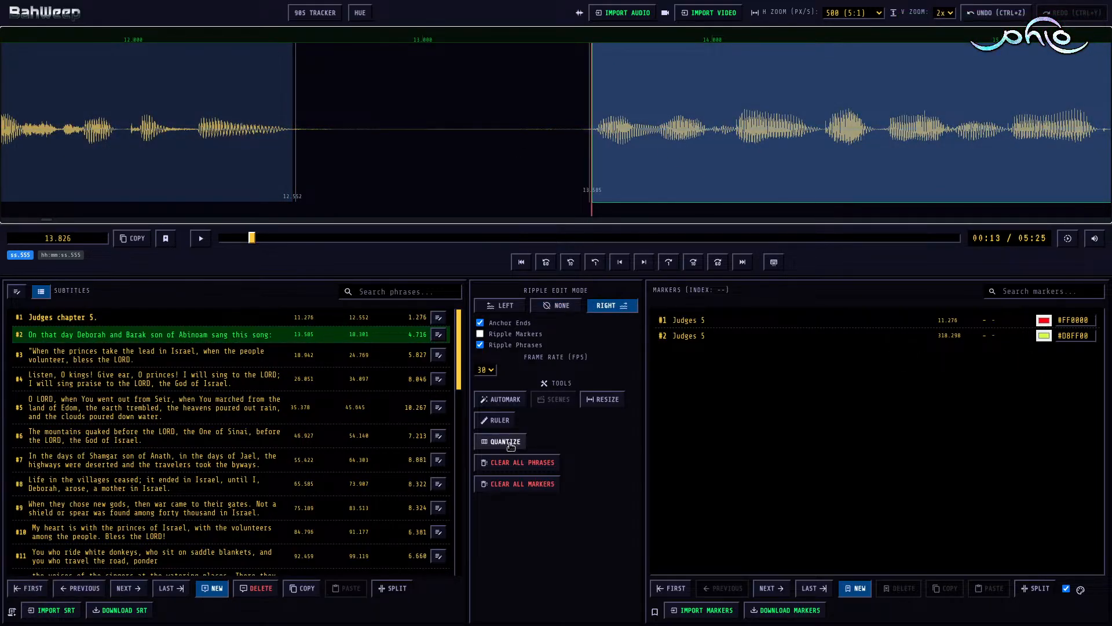
# Step: Turn on the ruler over the waveform with its custom (CST) sentence, colon, comma and word gap marks
pyautogui.click(503, 422)
pyautogui.click(575, 421)
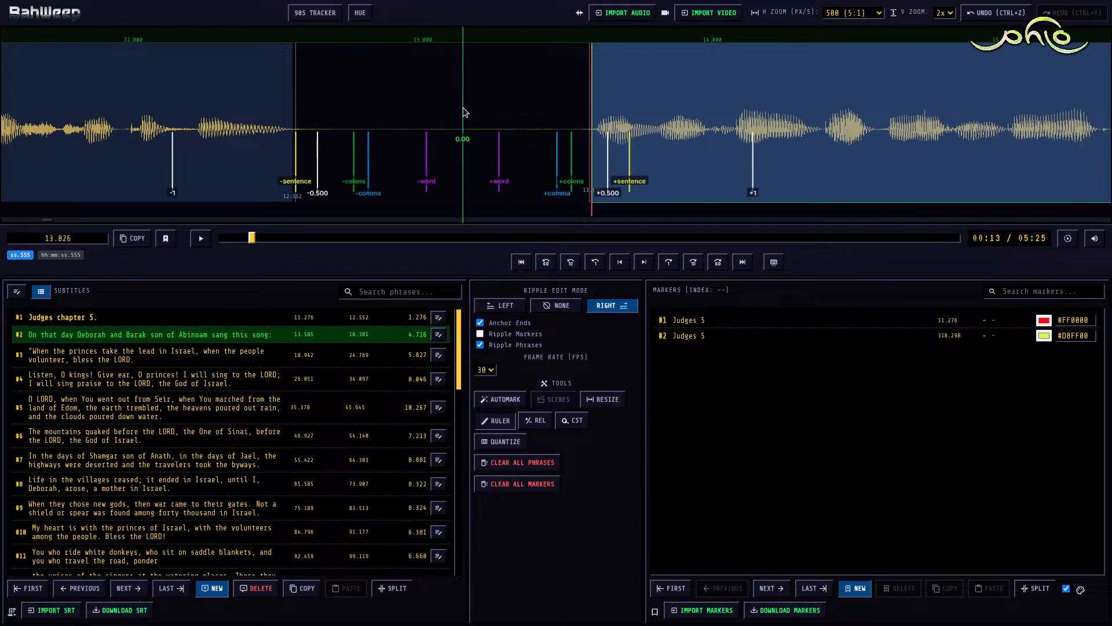
pyautogui.click(496, 143)
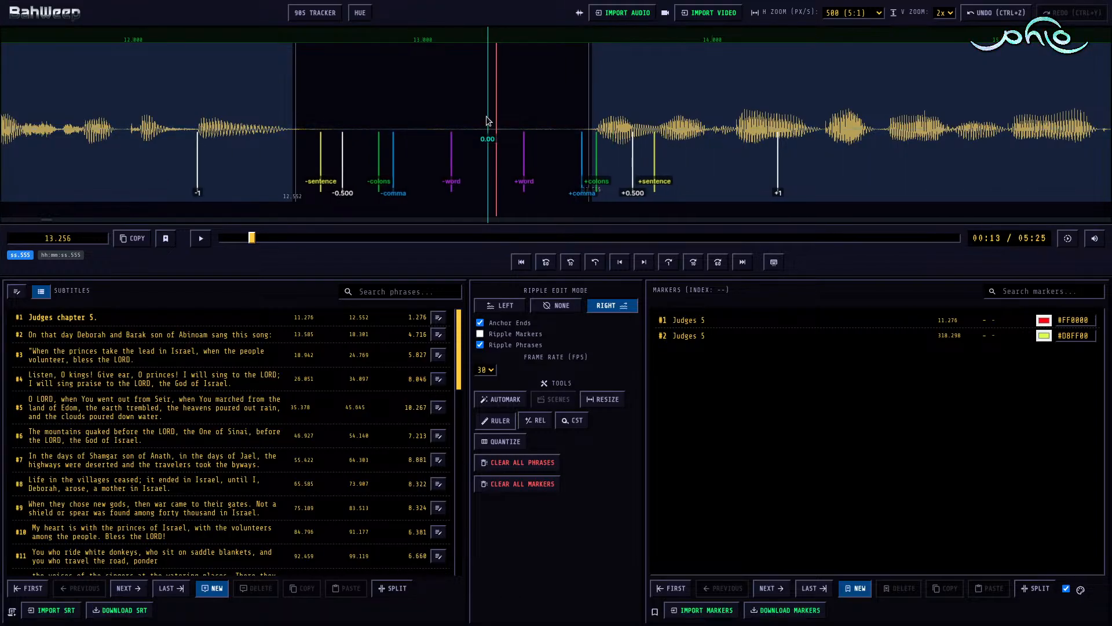
pyautogui.click(487, 120)
pyautogui.press('m')
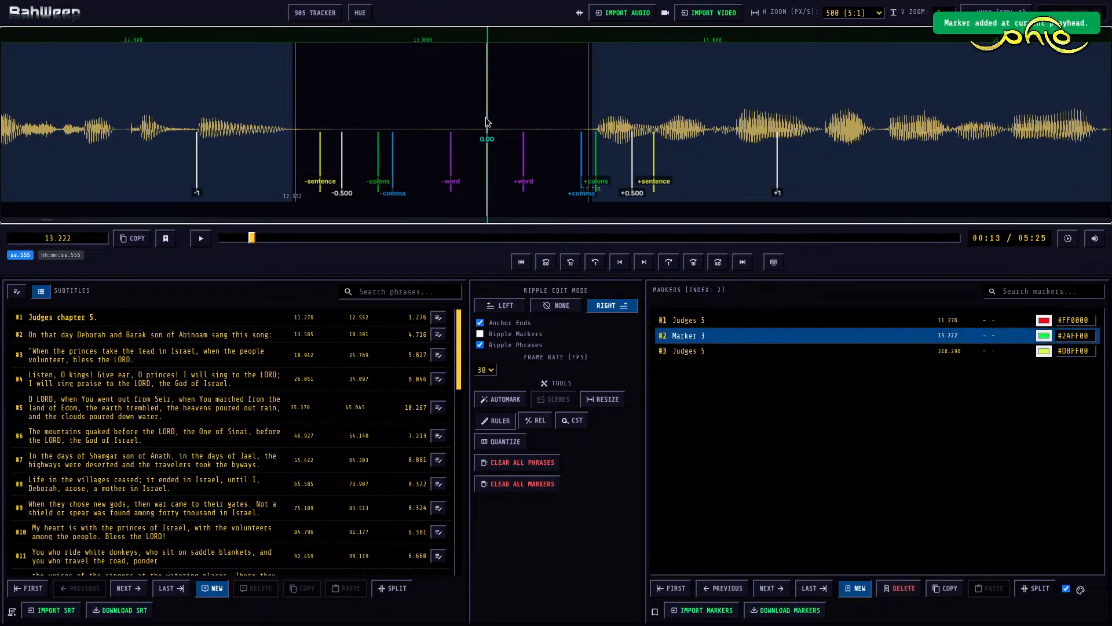
pyautogui.press('[')
pyautogui.press(']')
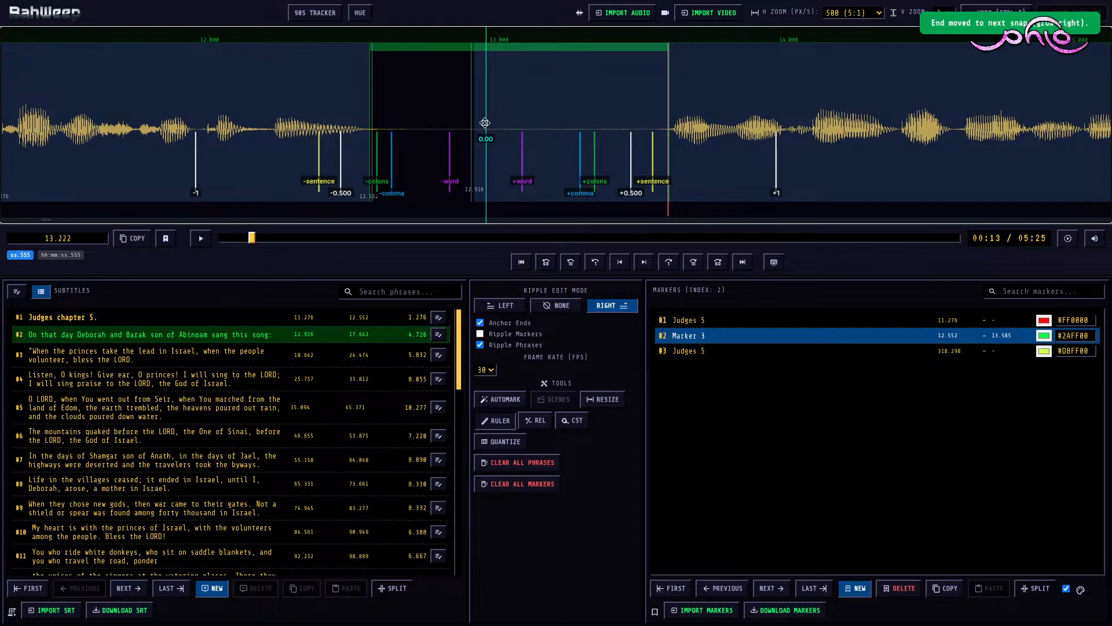
pyautogui.click(1007, 22)
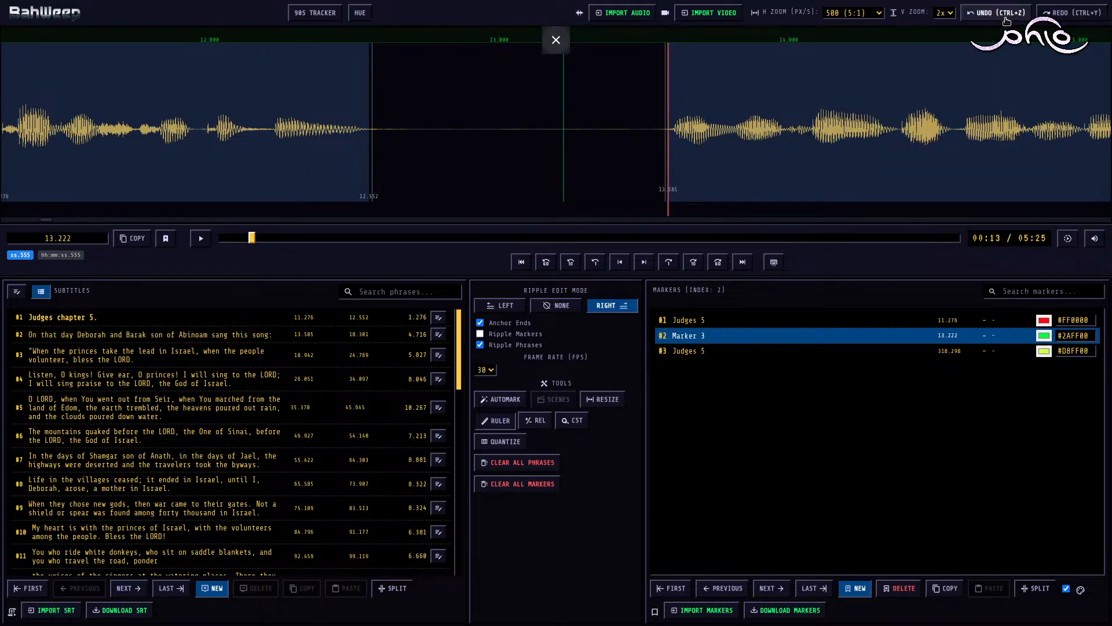
pyautogui.click(972, 18)
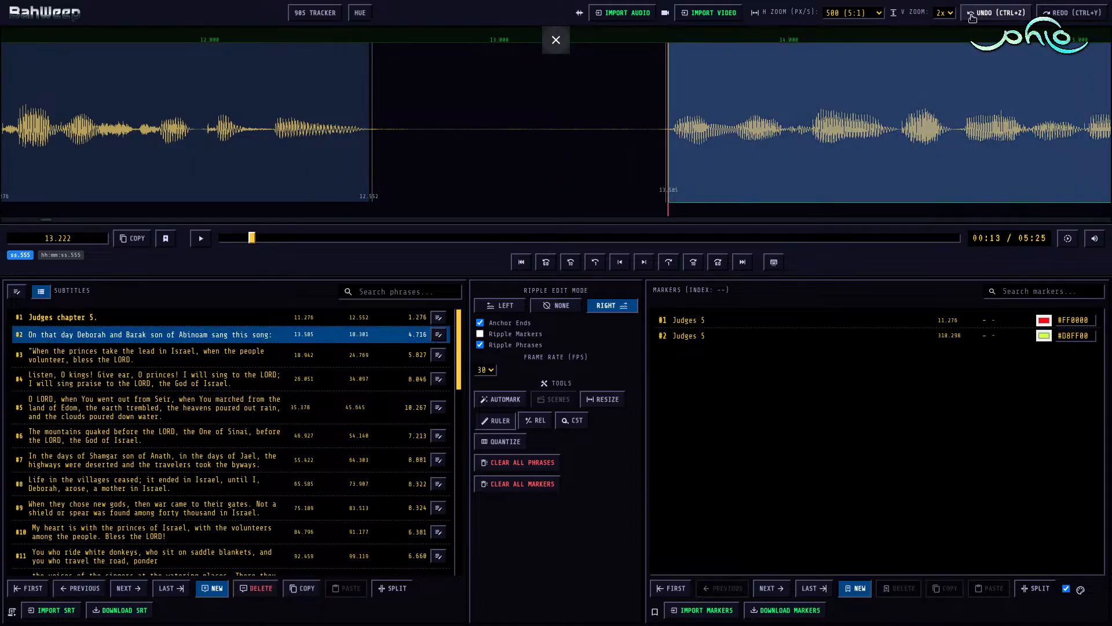
# Step: With ripple edit mode None, add a gap-sentence marker spanning the silence between subtitles #1 and #2, from 12.552 to 13.585
pyautogui.press('r')
pyautogui.click(506, 118)
pyautogui.press('m')
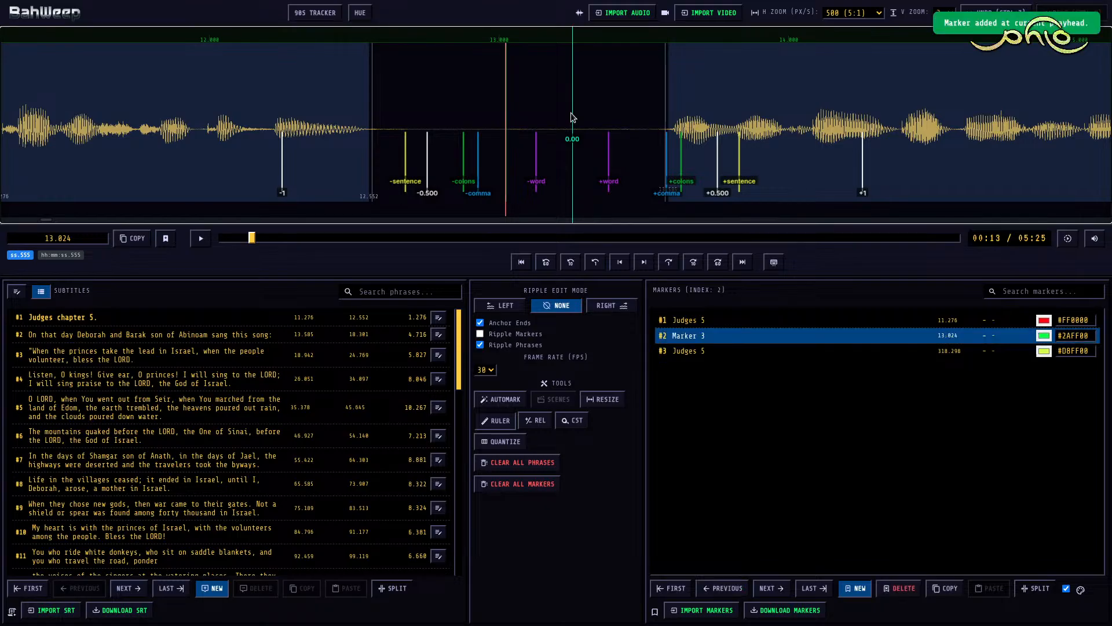
pyautogui.press('g')
pyautogui.press('s')
# Step: Play subtitle #2's audio and, with ripple edit mode Right, set that subtitle's end to 17.386 where the speech stops
pyautogui.click(615, 127)
pyautogui.press('space')
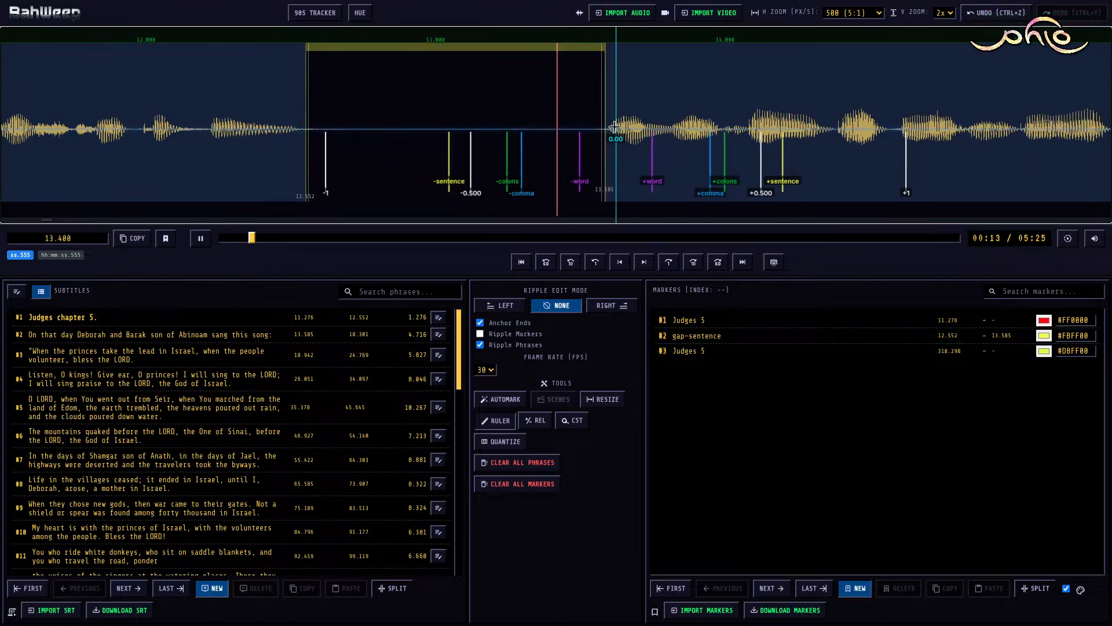
pyautogui.press('space')
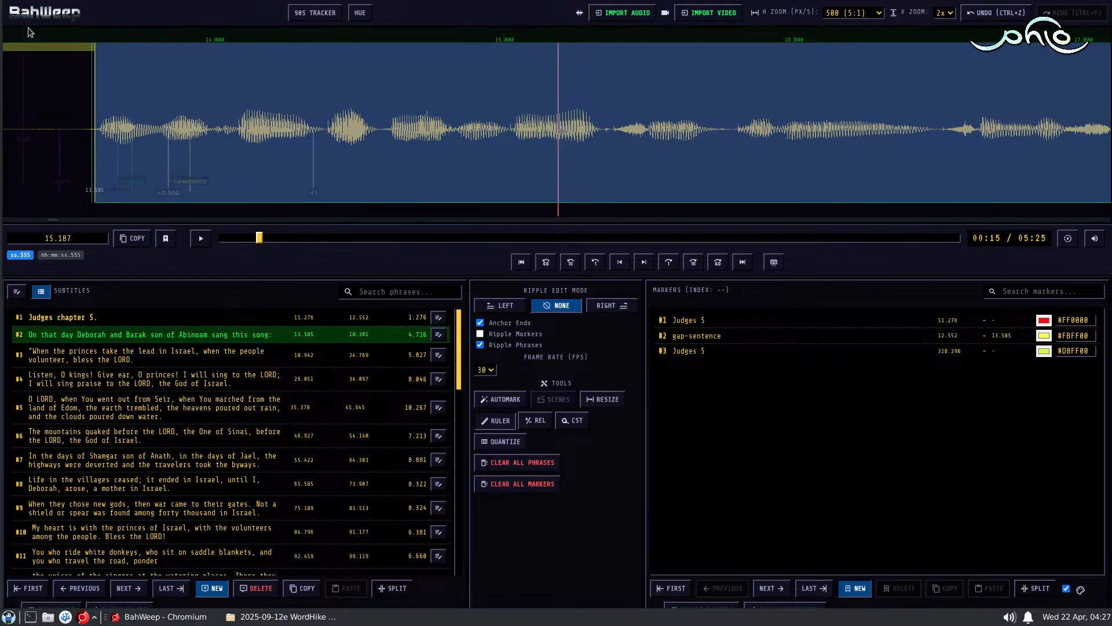
pyautogui.scroll(6, 80, 100)
pyautogui.click(343, 134)
pyautogui.press('space')
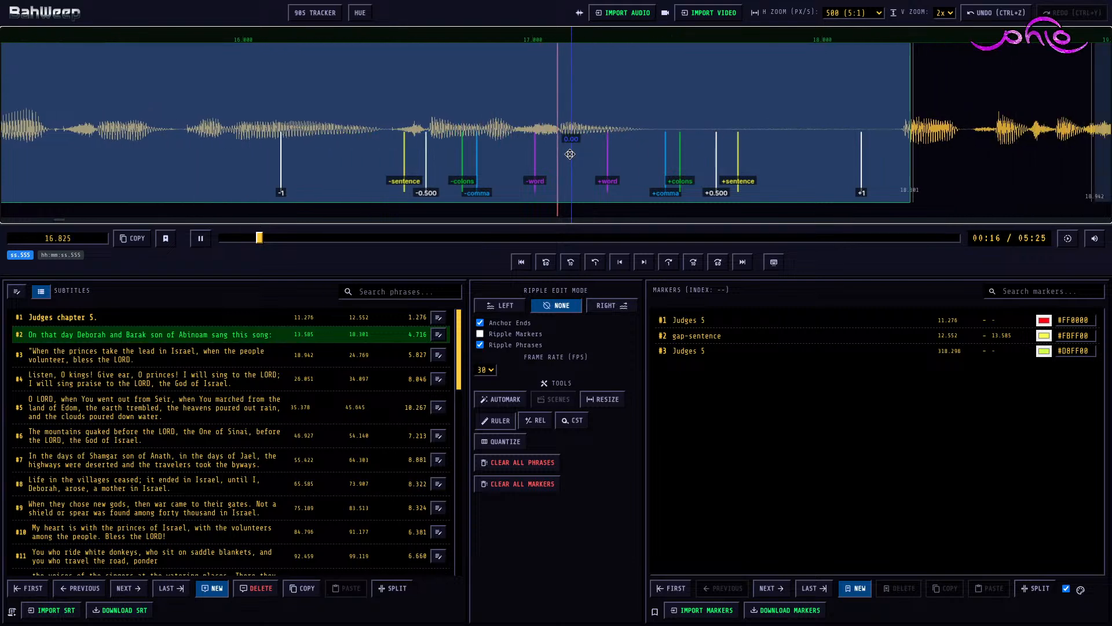
pyautogui.press('space')
pyautogui.press('r')
pyautogui.click(618, 123)
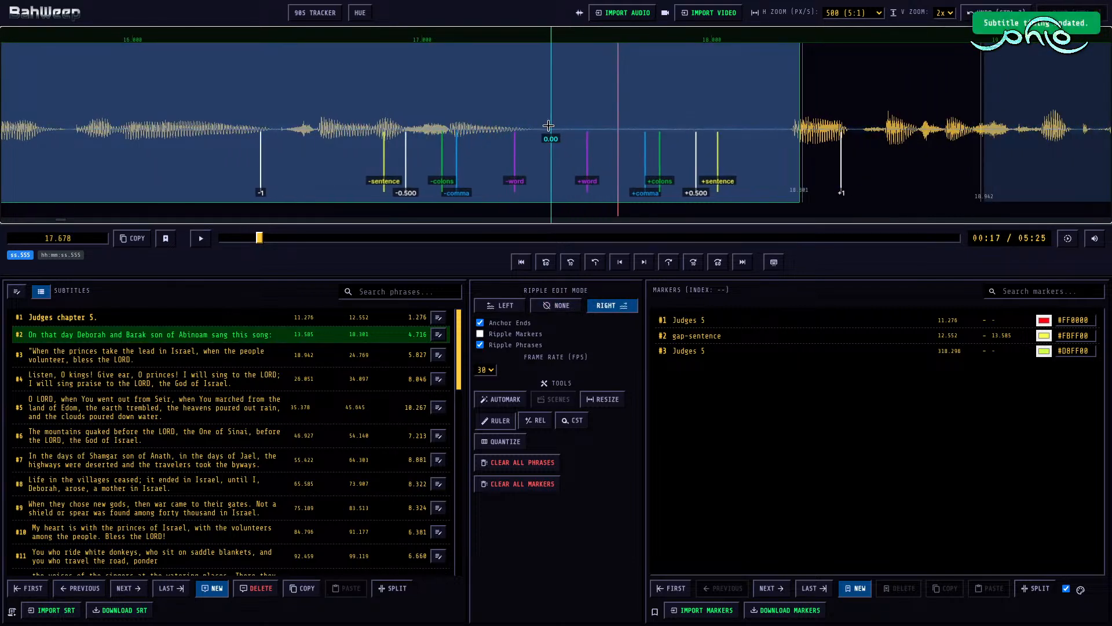
pyautogui.press(']')
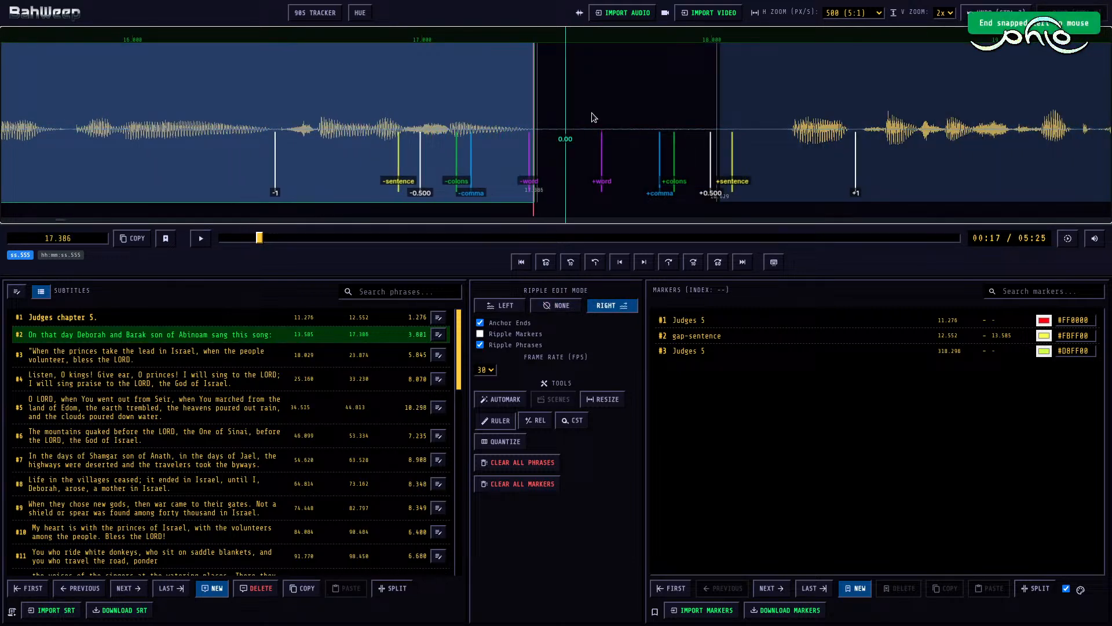
# Step: Move the start of subtitle #3 to 18.270, rippling the following phrases, and set the ripple edit mode back to None
pyautogui.click(759, 100)
pyautogui.press('[')
pyautogui.press('[')
pyautogui.press('r')
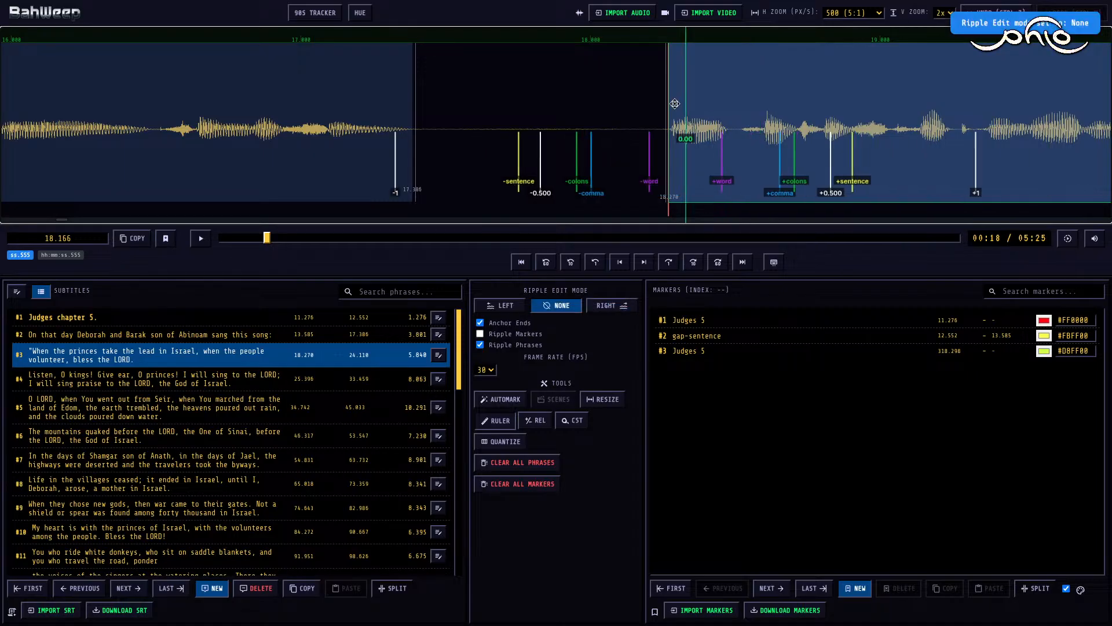
# Step: Play subtitle #3's audio and, with ripple edit mode Right, set that subtitle's end to 23.084
pyautogui.click(572, 112)
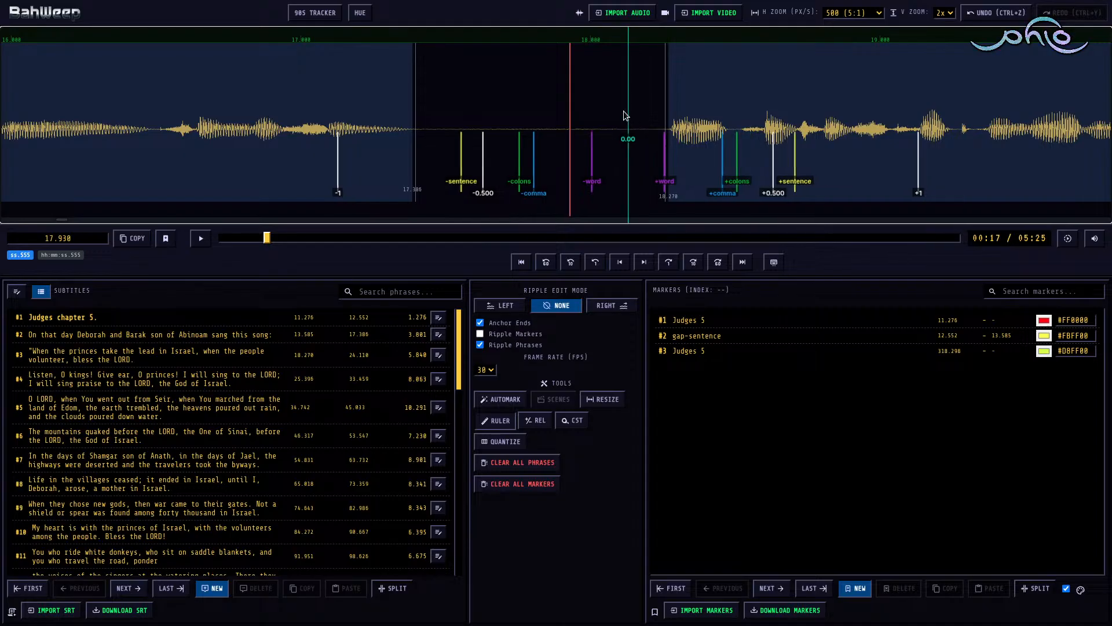
pyautogui.press('space')
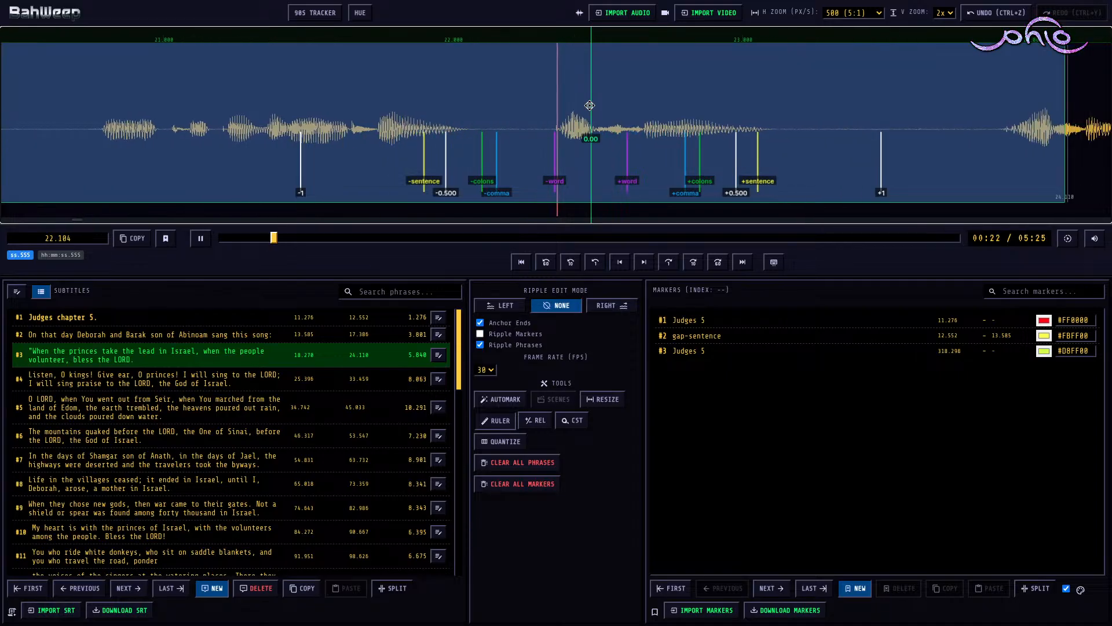
pyautogui.press('space')
pyautogui.click(639, 109)
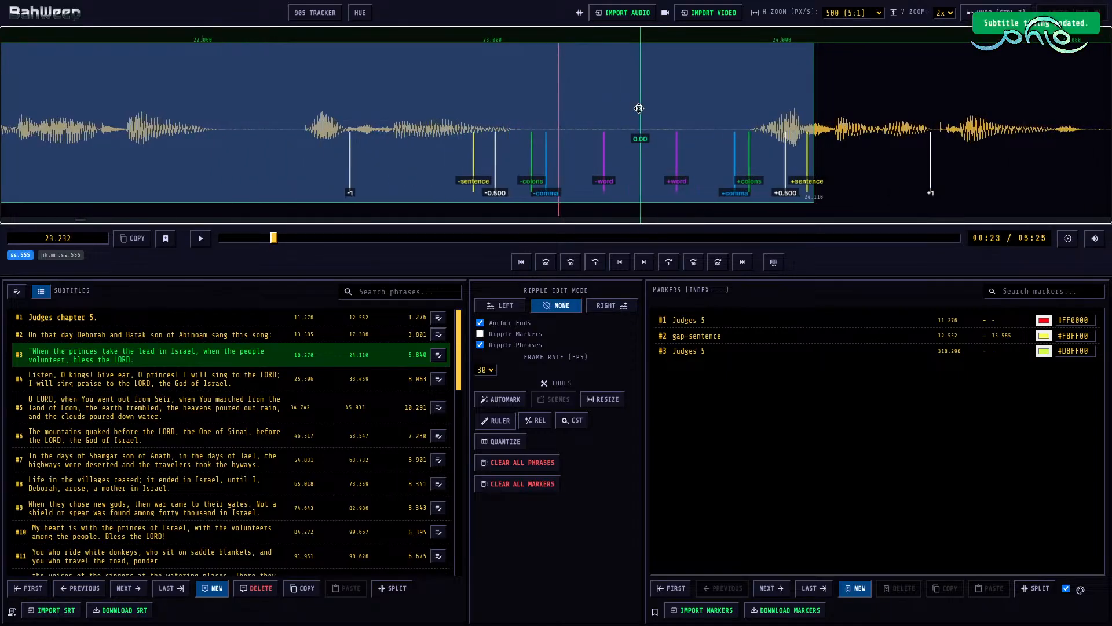
pyautogui.press('r')
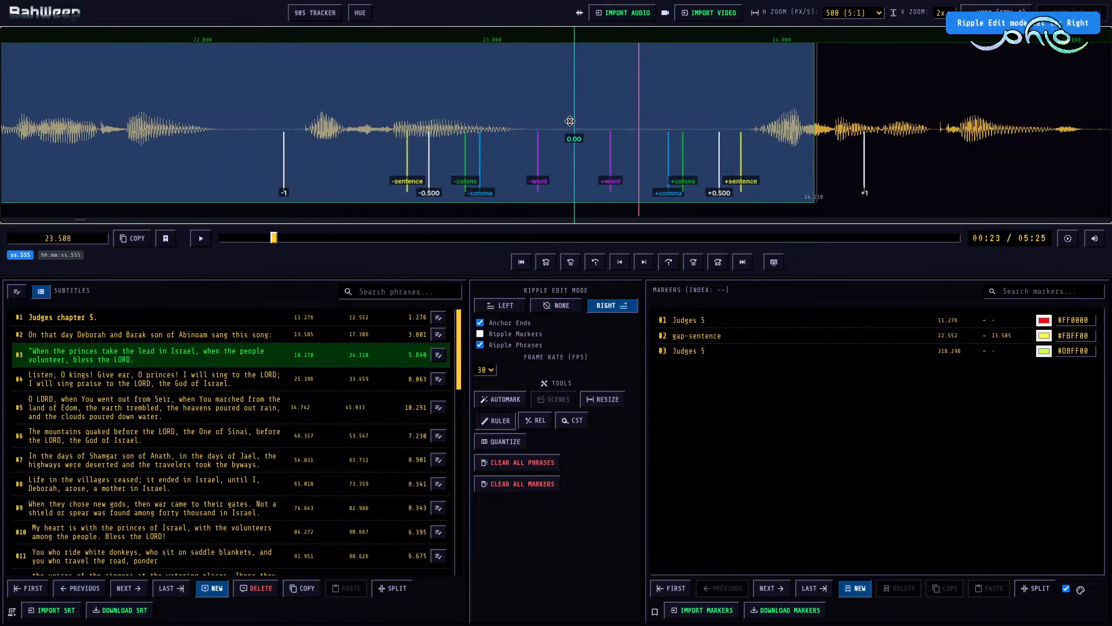
pyautogui.click(516, 122)
pyautogui.press(']')
# Step: Move the start of subtitle #4 to 23.890 along with the following phrases, and return the ripple edit mode to None
pyautogui.click(949, 105)
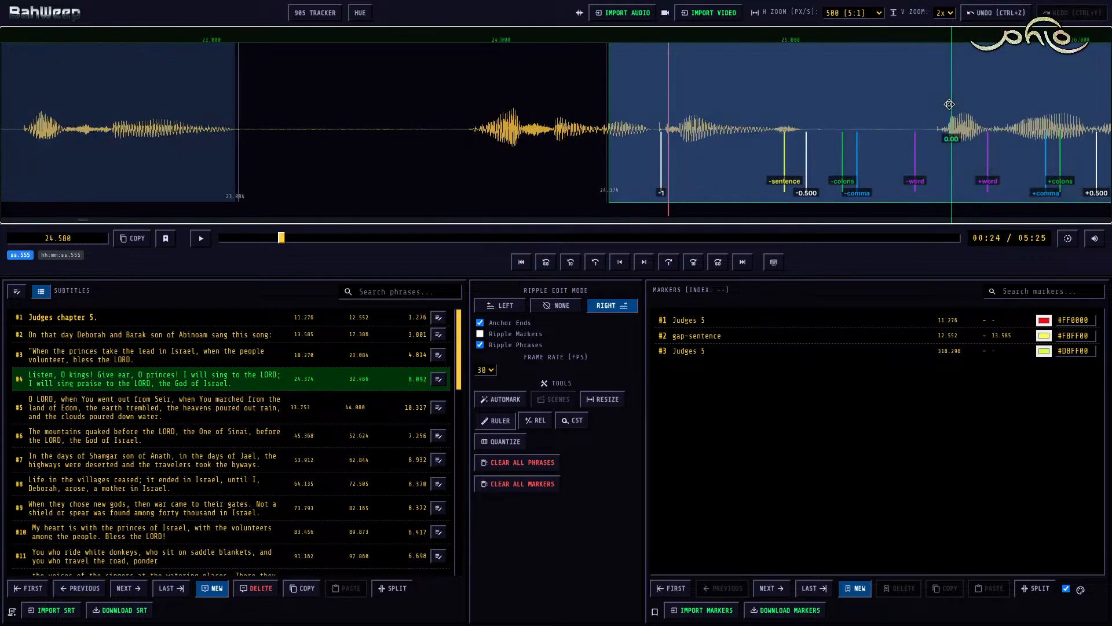
pyautogui.press('[')
pyautogui.press('r')
# Step: Play subtitle #4 from just before its start and add a gap-sentence marker over its pause from 26.800 to 27.755
pyautogui.click(462, 116)
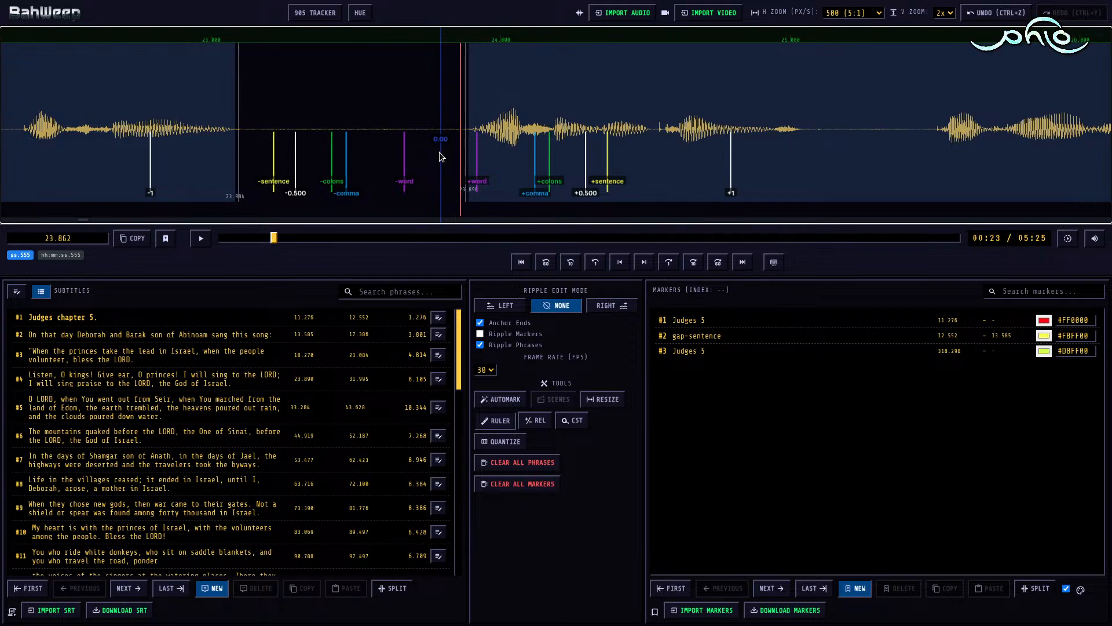
pyautogui.click(443, 144)
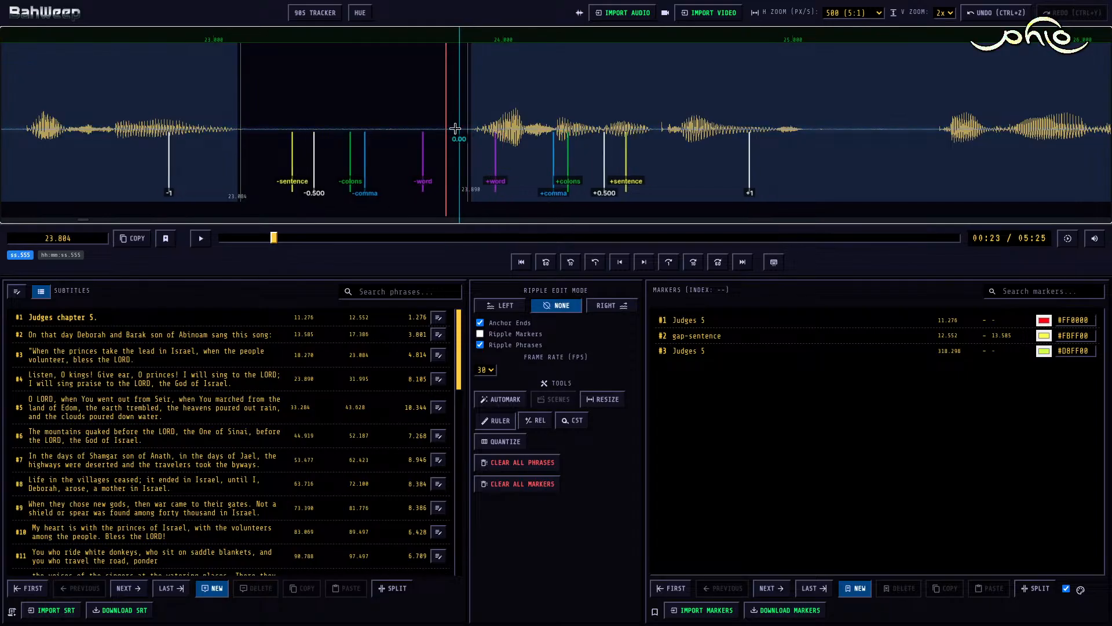
pyautogui.press('space')
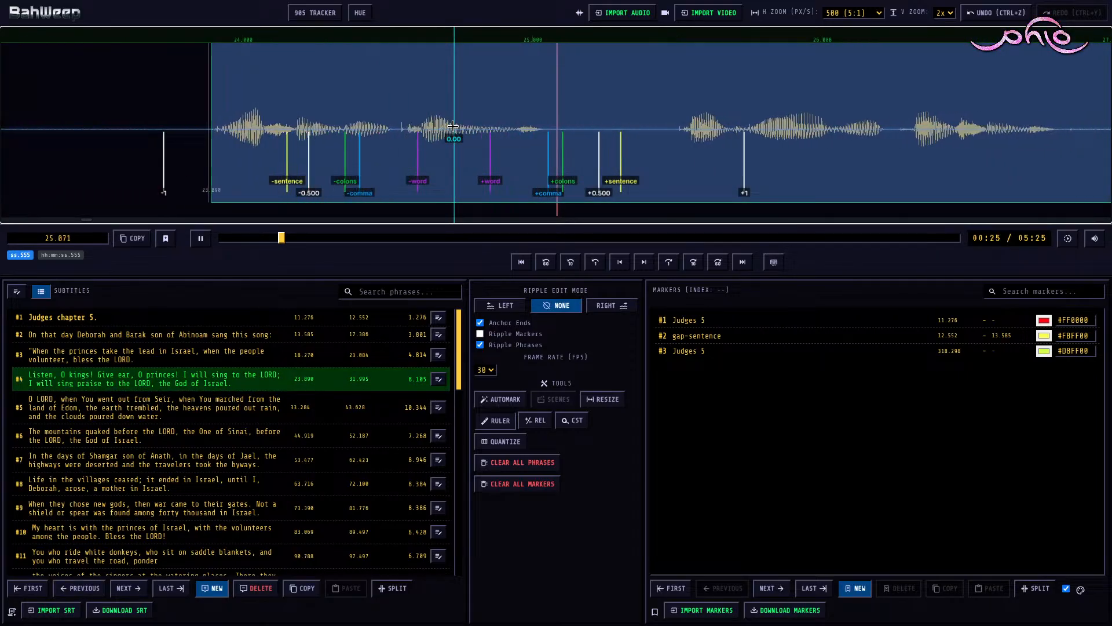
pyautogui.press('space')
pyautogui.press('space')
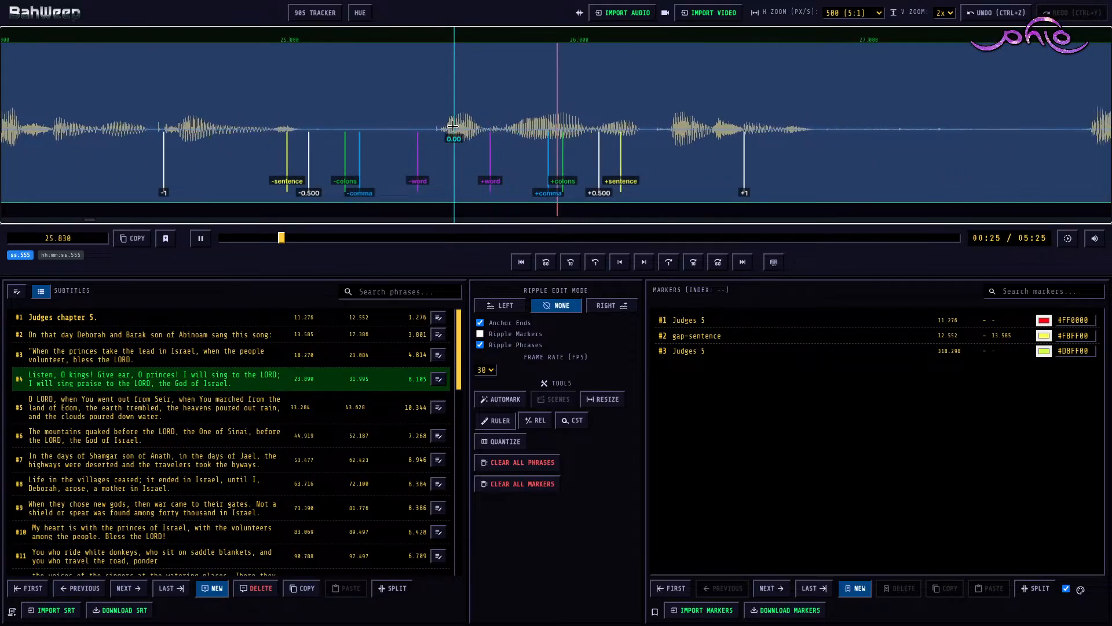
pyautogui.press('space')
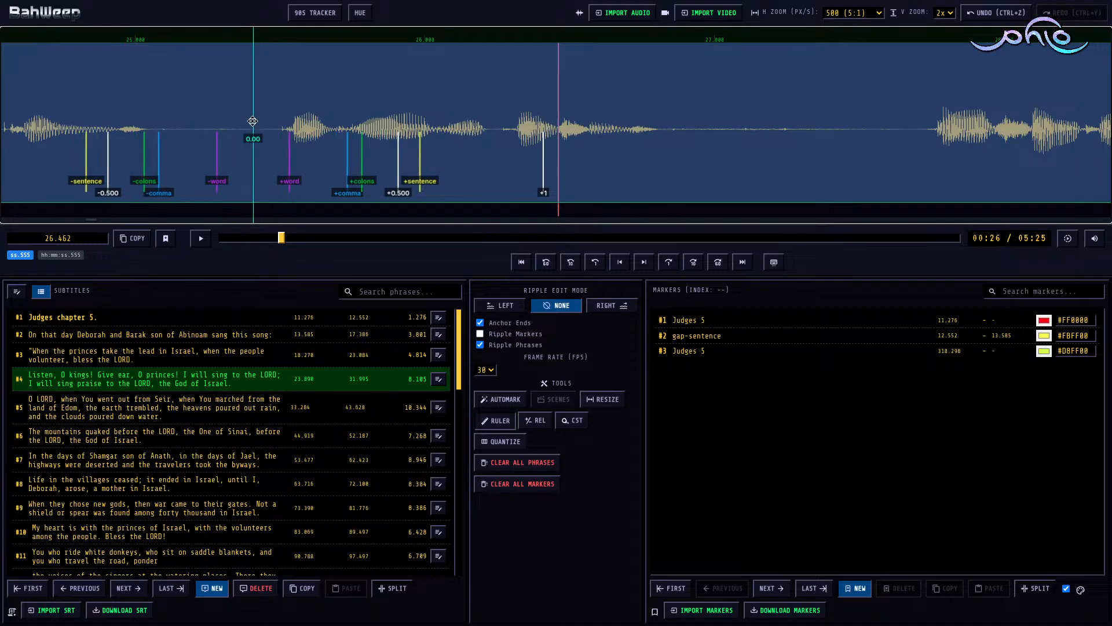
pyautogui.click(253, 120)
pyautogui.press('space')
pyautogui.press('space')
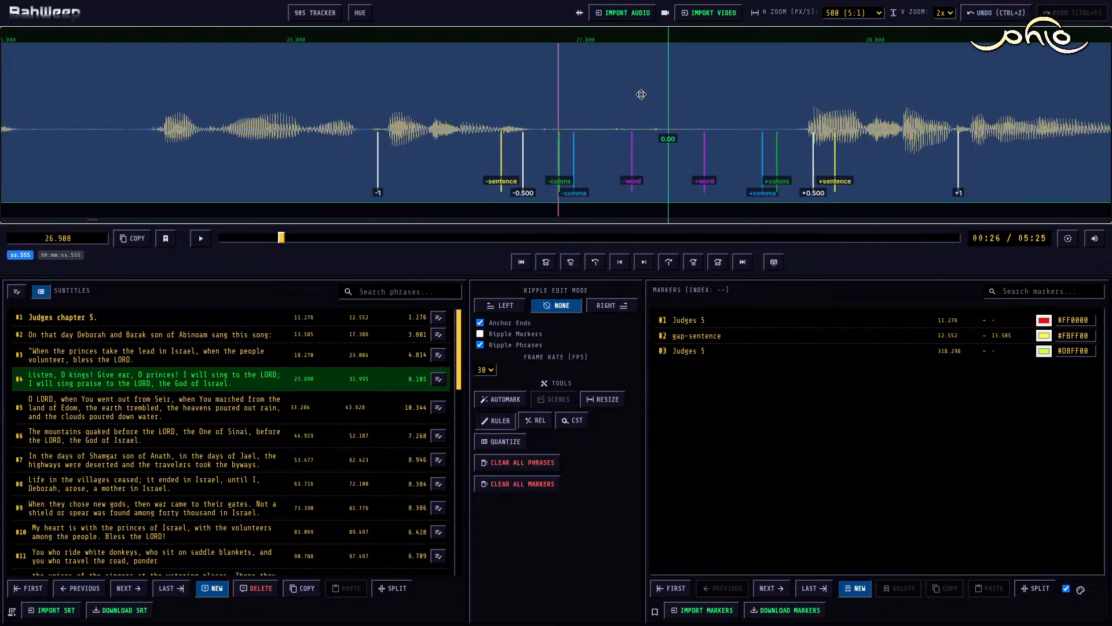
pyautogui.press('m')
pyautogui.hotkey('shift', 'Right')
pyautogui.press('1')
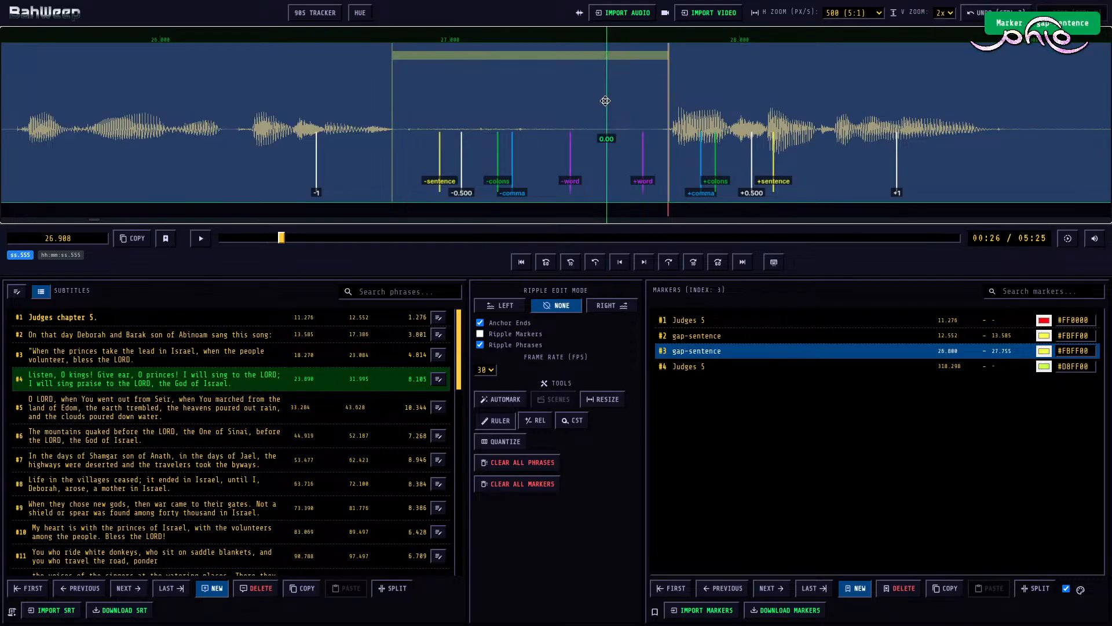
# Step: Play on through subtitle #4 and mark its next pause, 28.875 to 29.380, as gap-colons-dash
pyautogui.press('space')
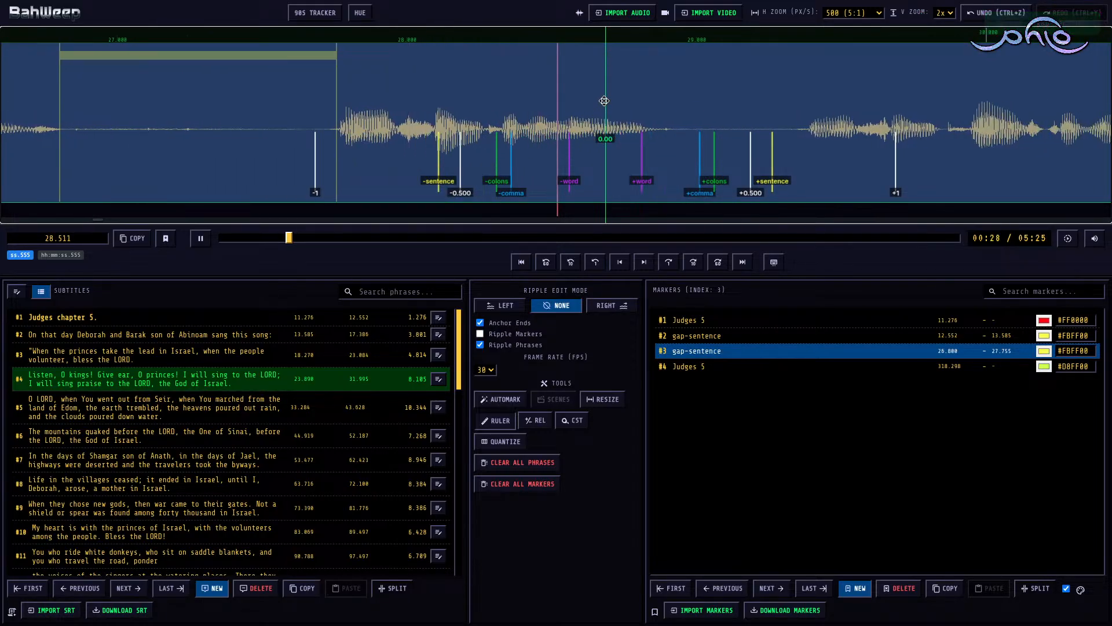
pyautogui.press('space')
pyautogui.press('m')
pyautogui.press('3')
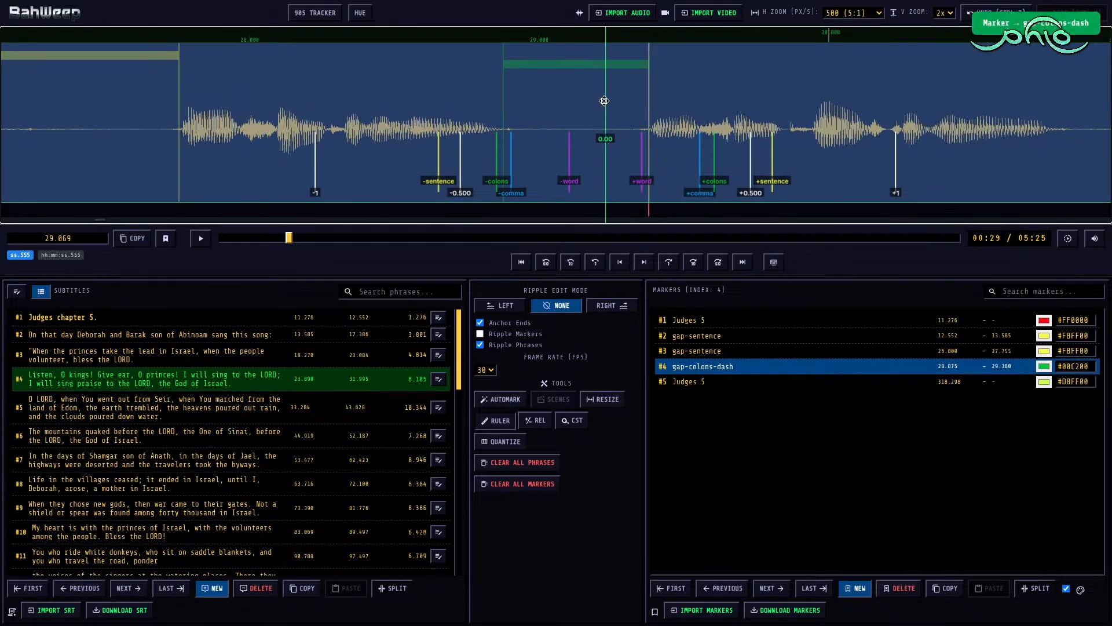
# Step: Play the rest of subtitle #4 and, with ripple edit mode Right, set its end to 31.918
pyautogui.press('space')
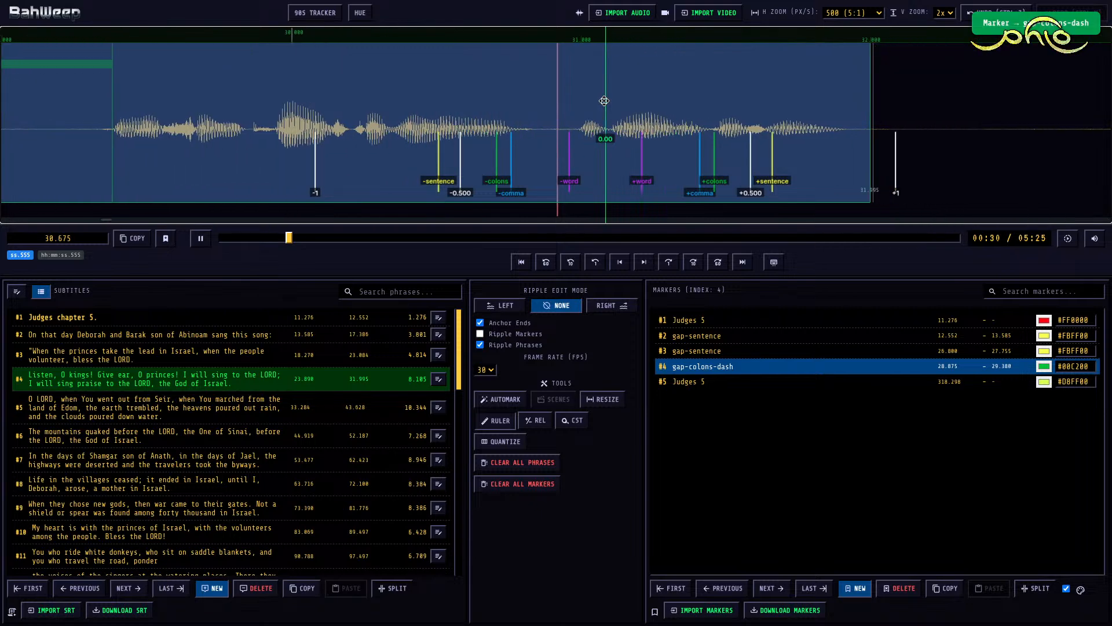
pyautogui.press('space')
pyautogui.press('space')
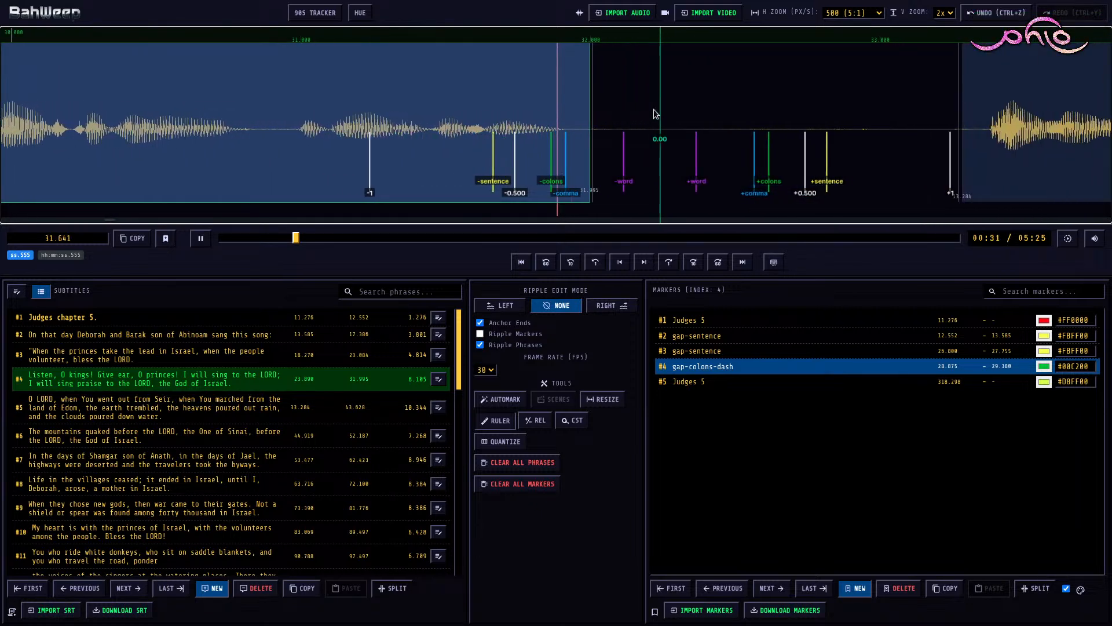
pyautogui.press('space')
pyautogui.click(519, 94)
pyautogui.press('r')
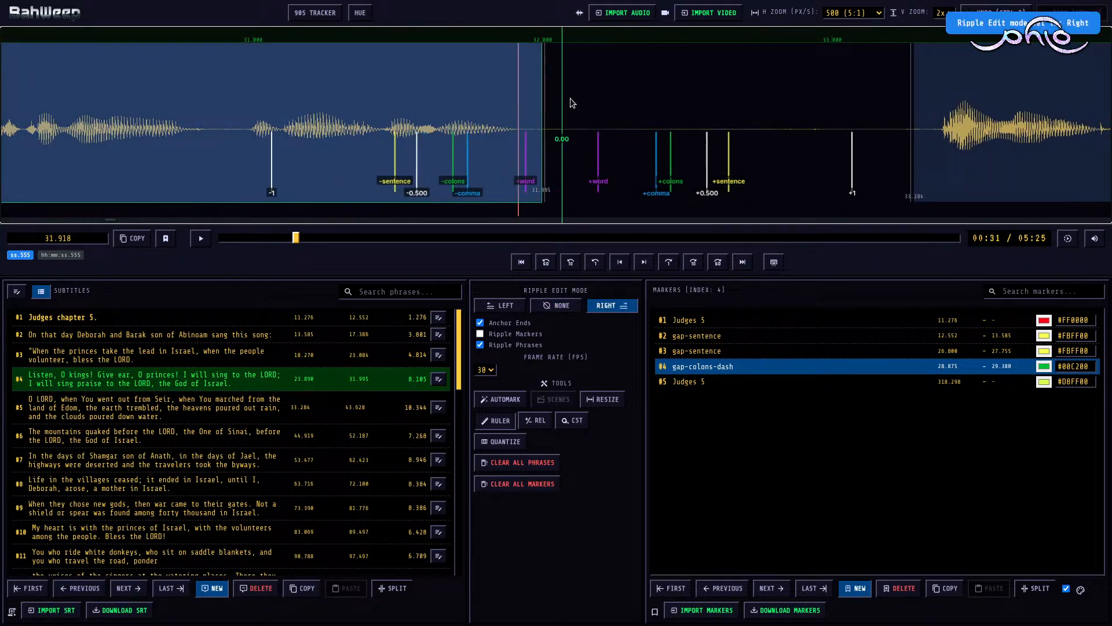
pyautogui.hotkey('shift', 'Left')
# Step: Move the start of subtitle #5 to 33.375, rippling the later phrases, and switch the ripple edit mode to None
pyautogui.click(951, 92)
pyautogui.hotkey('shift', 'Right')
pyautogui.press('r')
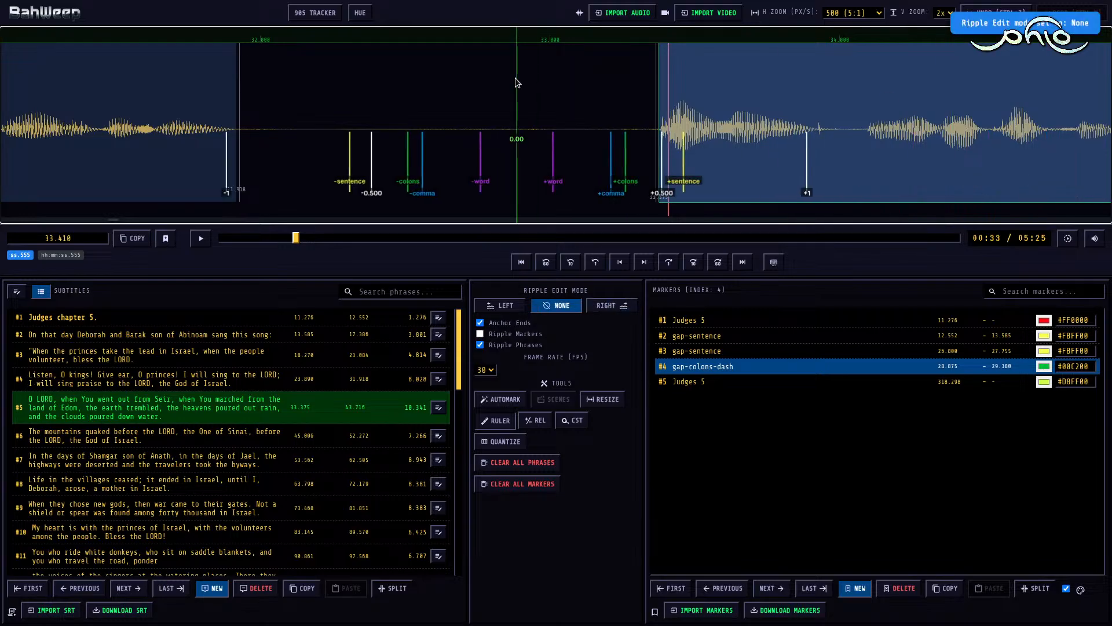
# Step: Add a gap-sentence marker between subtitles #4 and #5, spanning 31.918 to 33.375
pyautogui.click(514, 93)
pyautogui.press('m')
pyautogui.press('g')
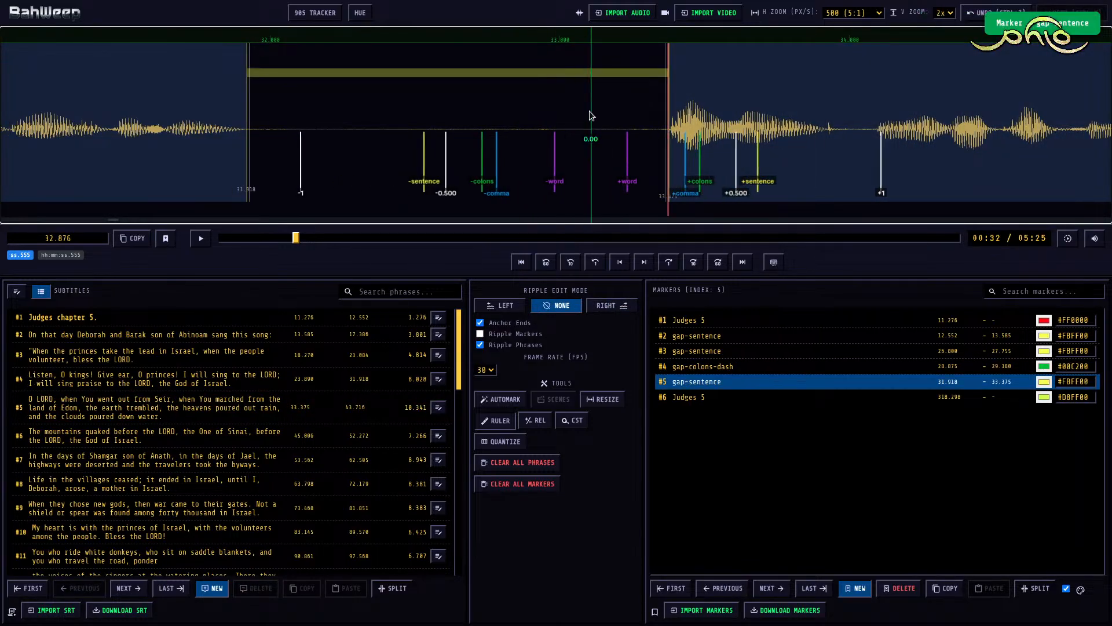
# Step: Play the beginning of subtitle #5 and mark its first pause, 35.365 to 36.235, as gap-comma
pyautogui.click(609, 110)
pyautogui.press('space')
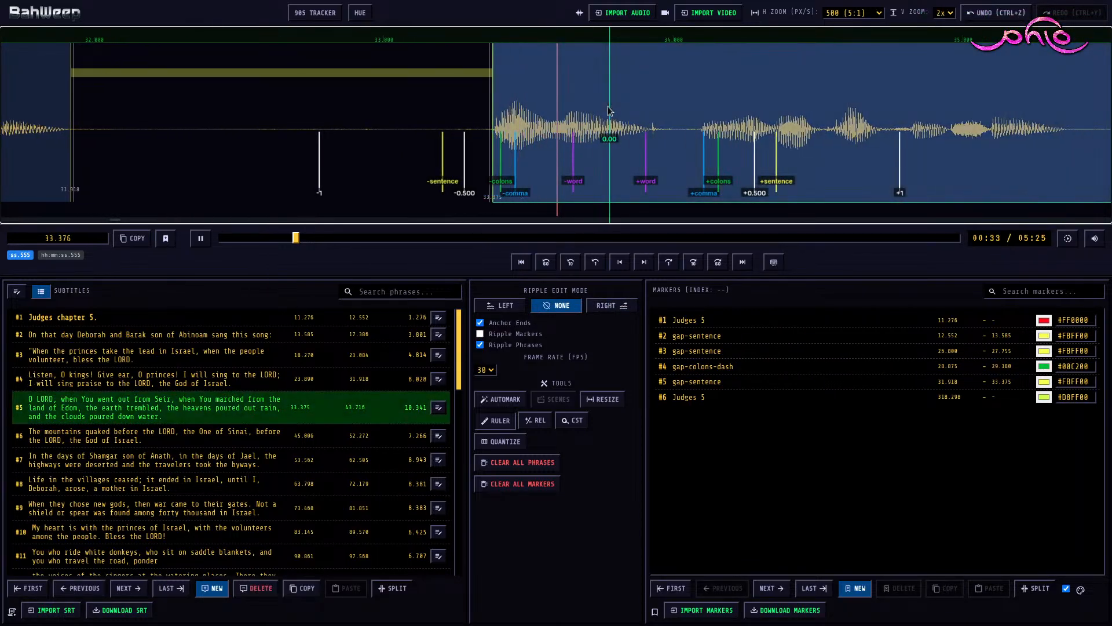
pyautogui.press('space')
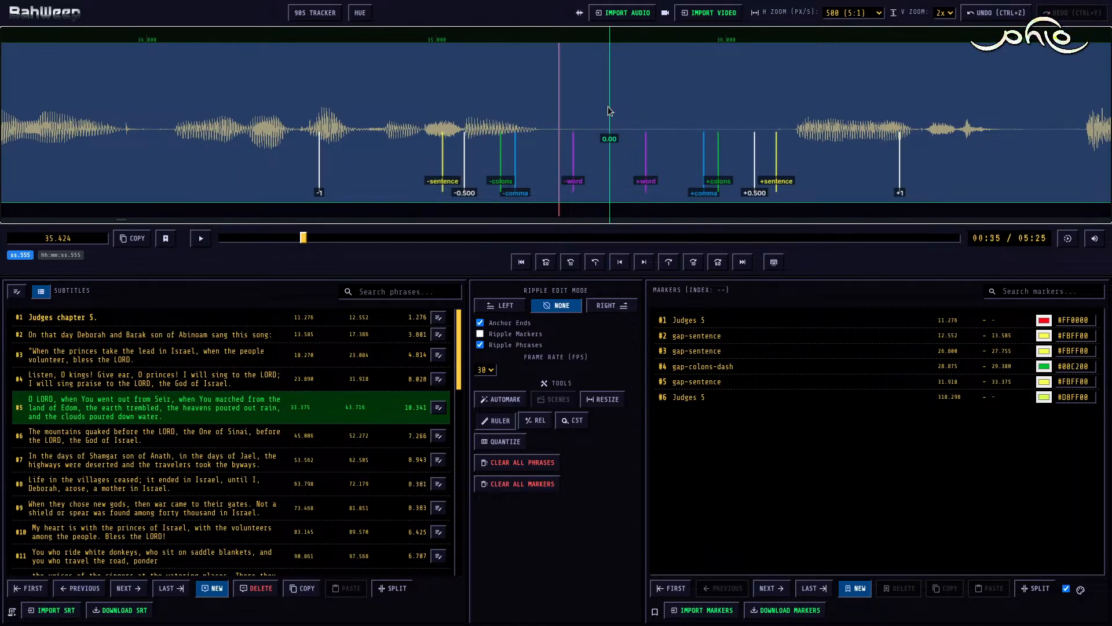
pyautogui.press('m')
pyautogui.press('Right')
pyautogui.press('g')
pyautogui.press('g')
pyautogui.press('g')
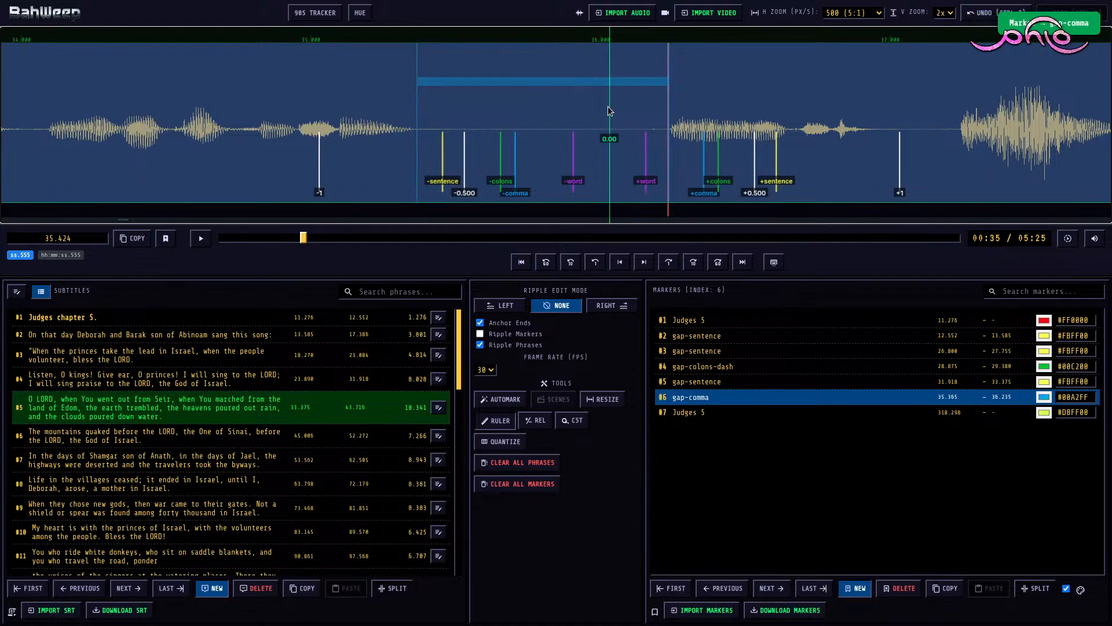
# Step: Play on through subtitle #5 and turn its first pause marker into delete-this-0.25s, spanning 35.676 to 39.382
pyautogui.press('space')
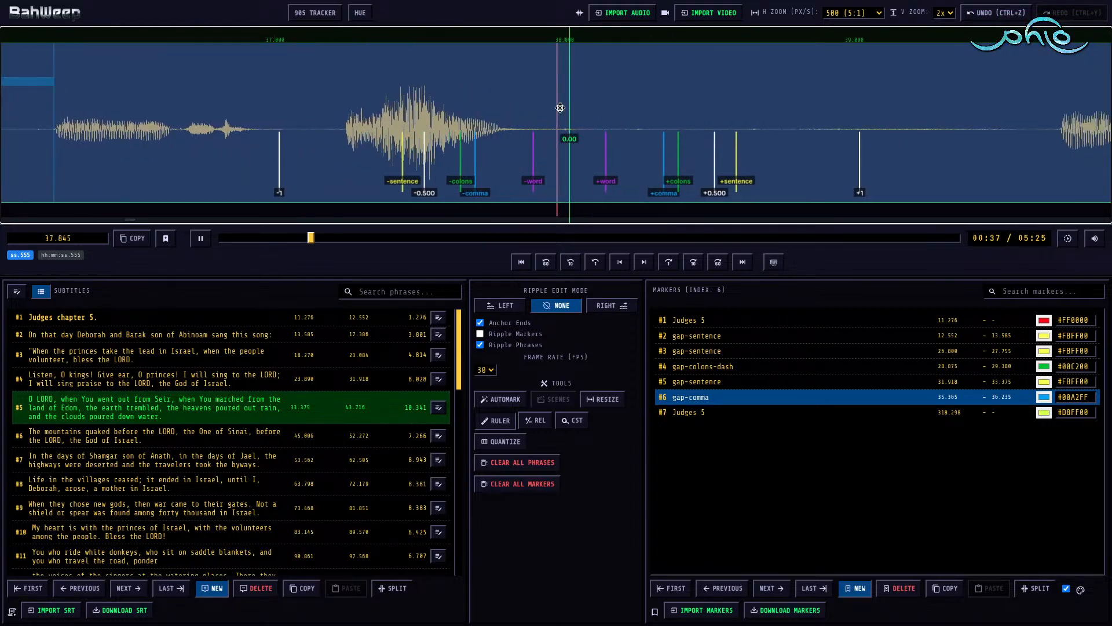
pyautogui.press('space')
pyautogui.moveTo(486, 93); pyautogui.dragTo(593, 95)
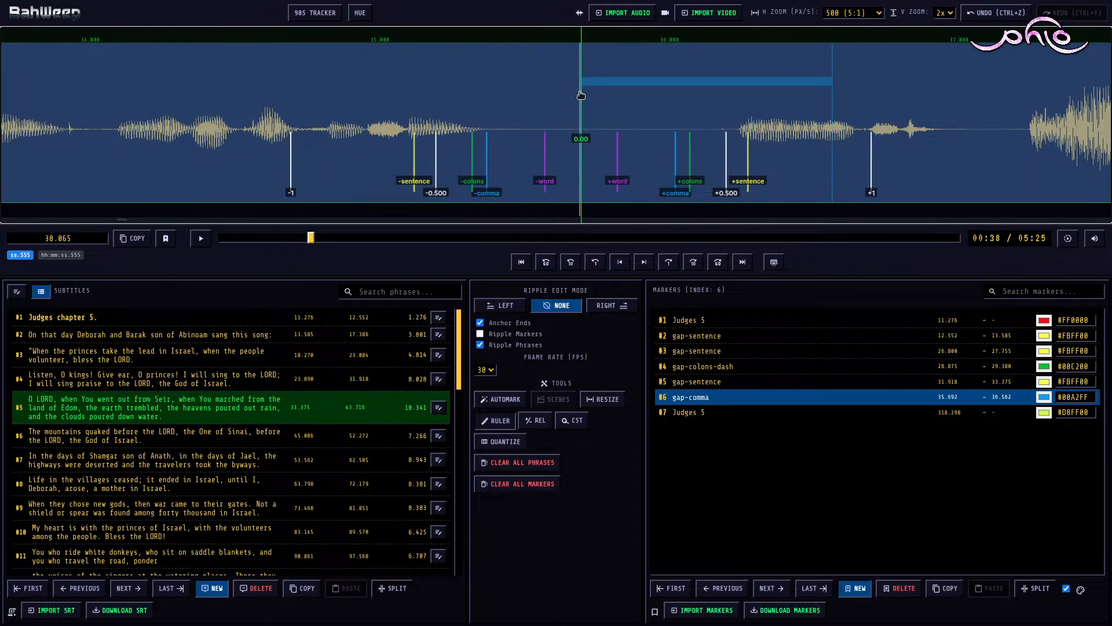
pyautogui.moveTo(582, 95); pyautogui.dragTo(576, 95)
pyautogui.hscroll(20, 574, 97)
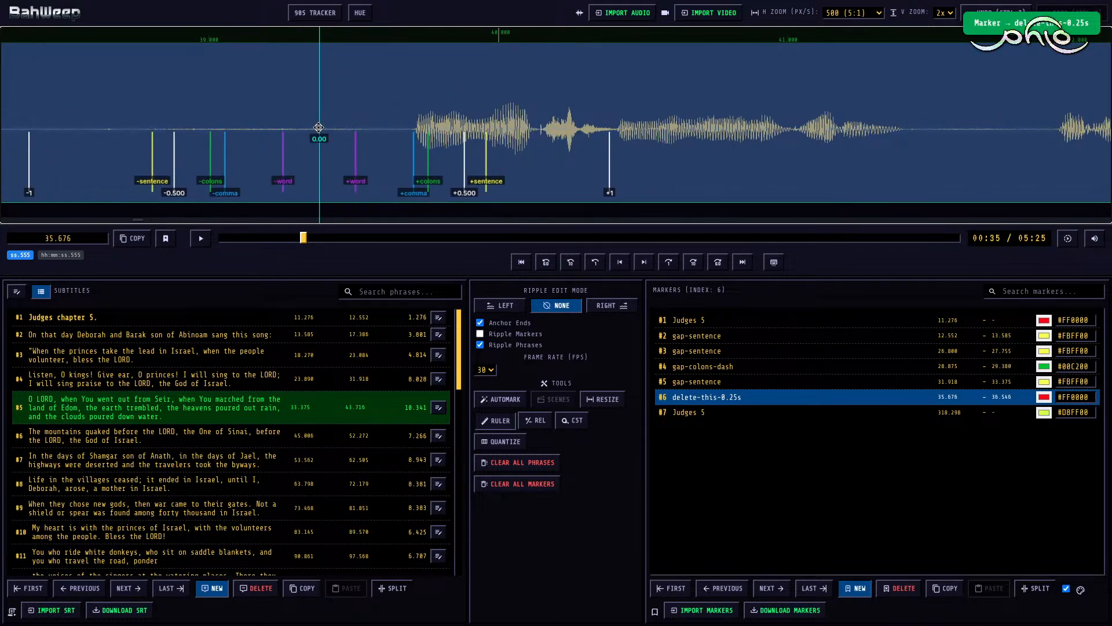
pyautogui.rightClick(319, 128)
pyautogui.hscroll(-8, 318, 128)
pyautogui.hscroll(8, 318, 127)
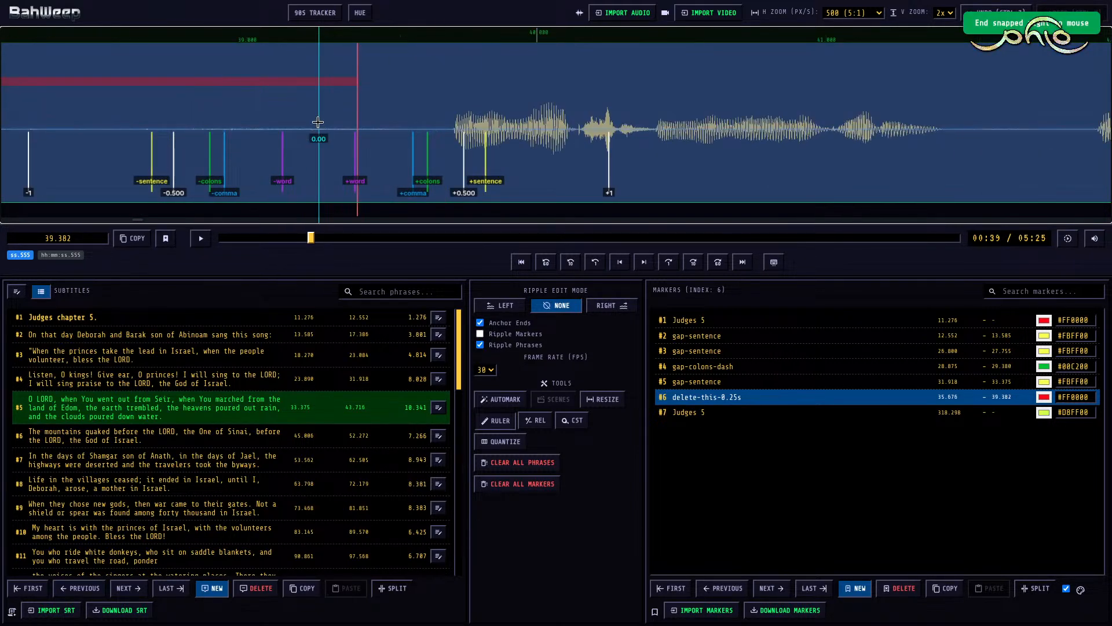
# Step: Play the next part of subtitle #5 and mark the pause from 41.395 to 41.925 as gap-comma
pyautogui.press('space')
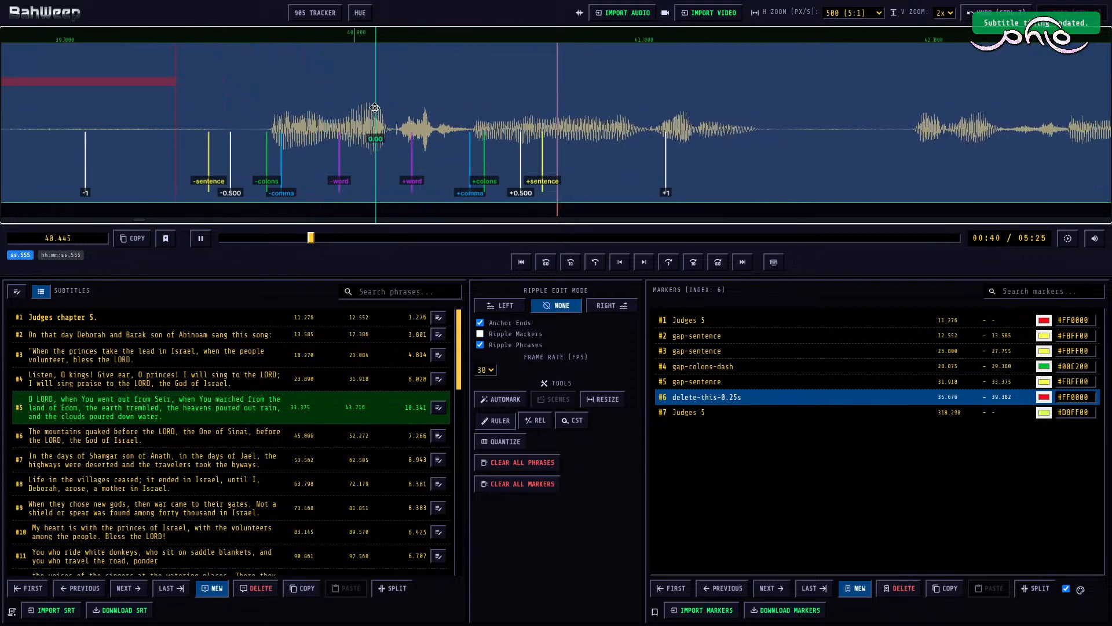
pyautogui.press('space')
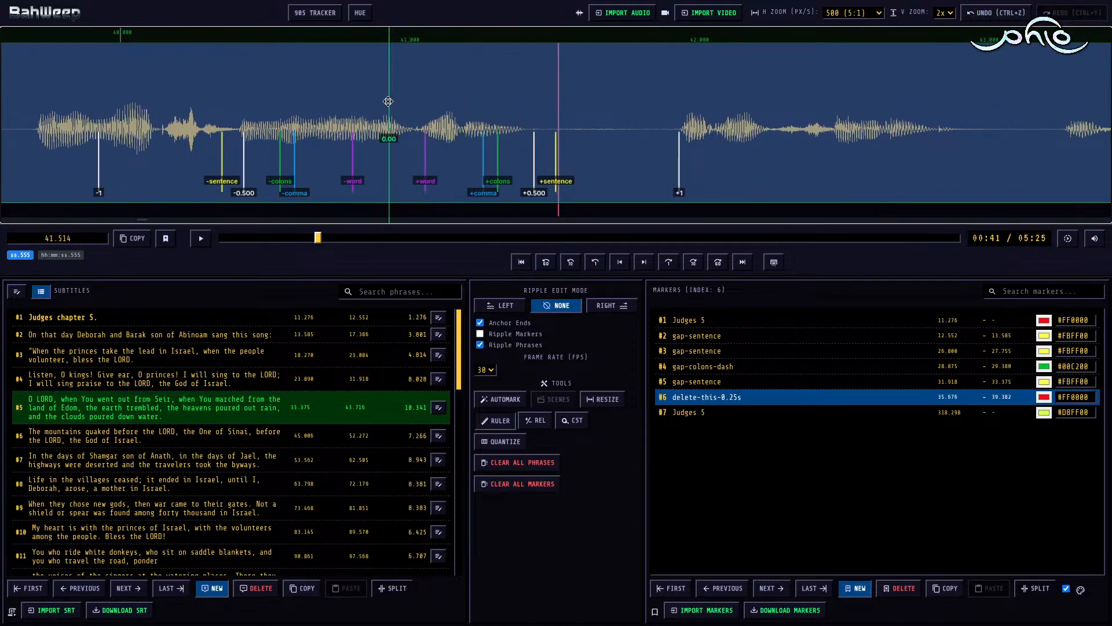
pyautogui.press('m')
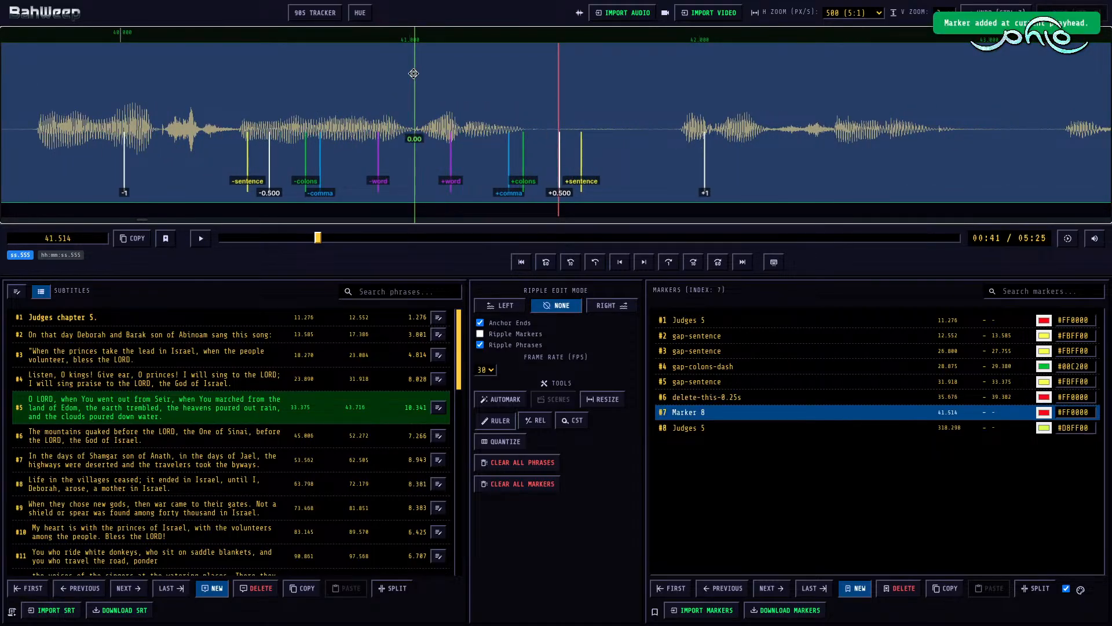
pyautogui.hotkey('shift', 'Left')
pyautogui.hotkey('shift', 'Right')
# Step: Play on in subtitle #5 and mark the following pause, 42.890 to 43.260, as gap-comma
pyautogui.press('space')
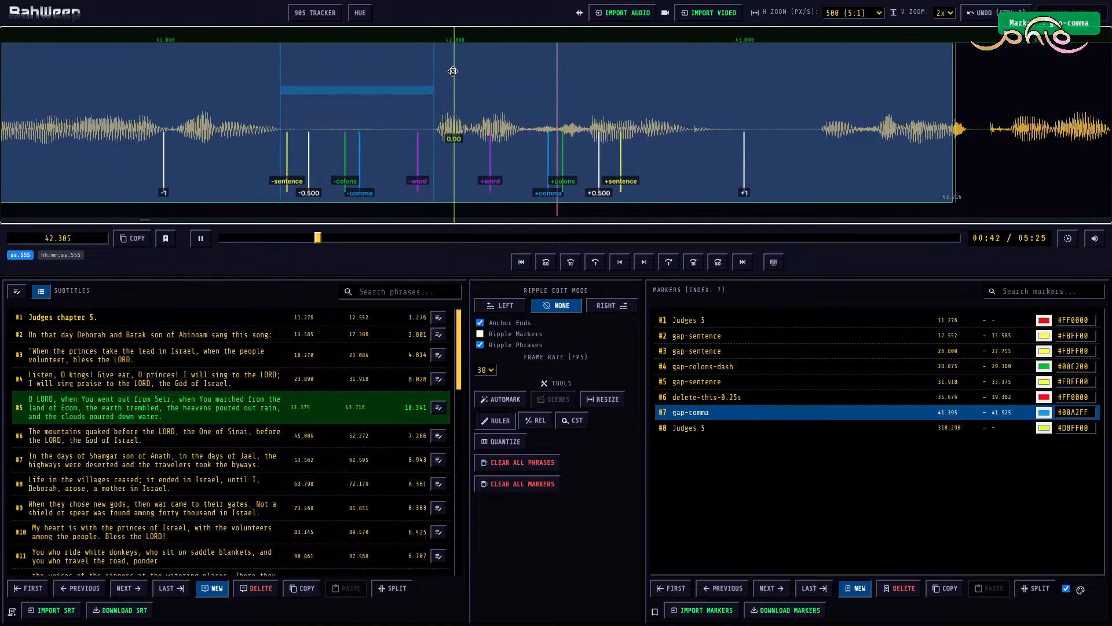
pyautogui.press('space')
pyautogui.press('m')
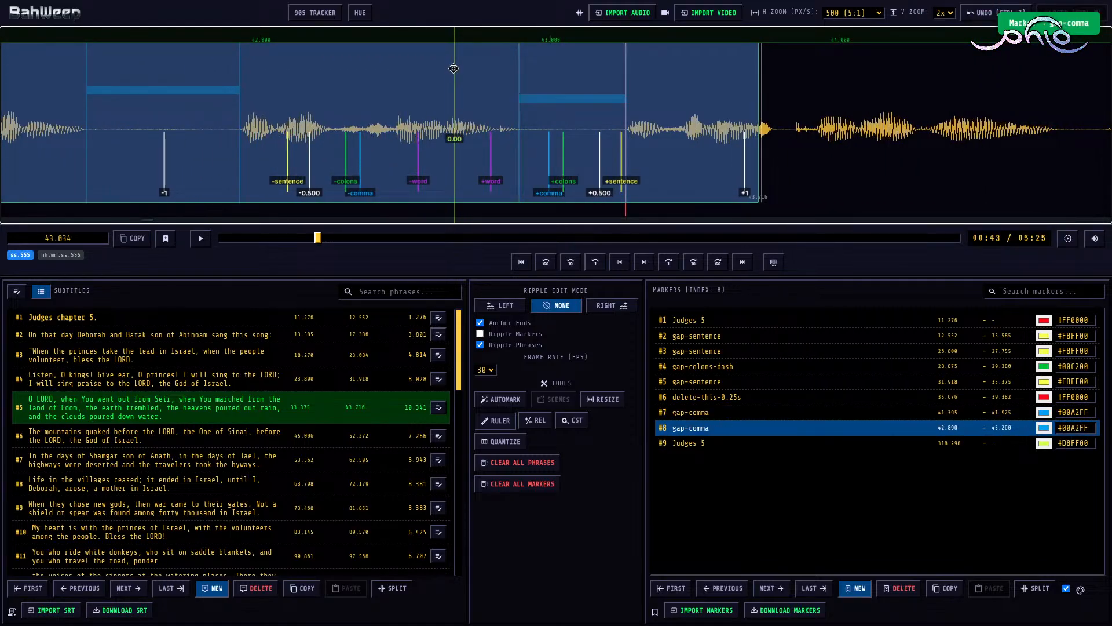
# Step: With ripple edit mode Right, extend the end of subtitle #5 to 46.636 and replay its last part
pyautogui.press('space')
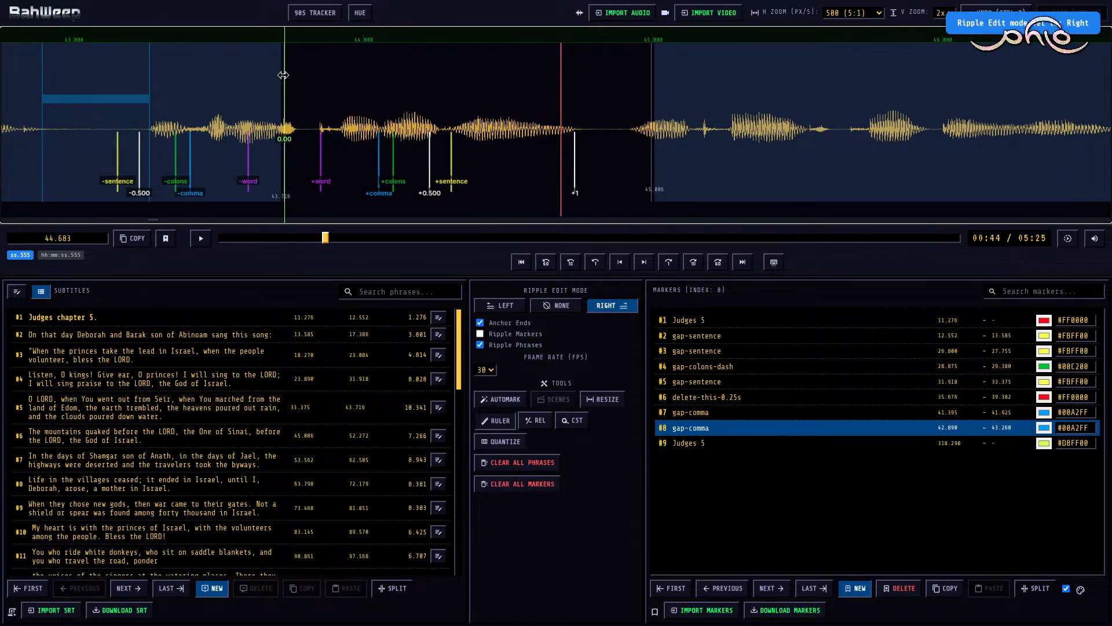
pyautogui.moveTo(283, 76); pyautogui.dragTo(526, 121)
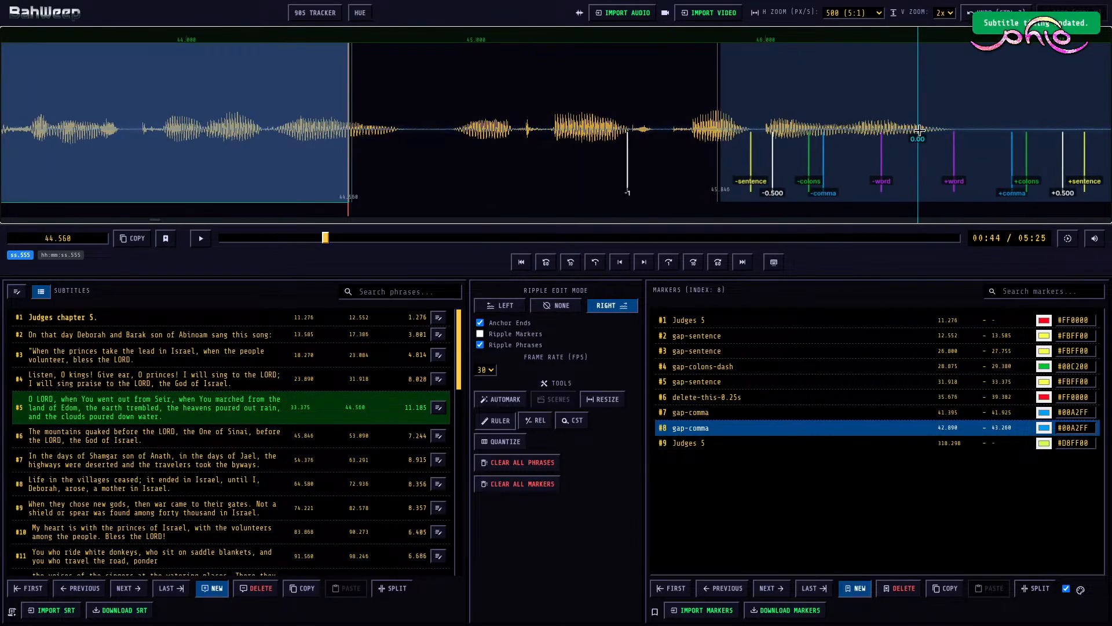
pyautogui.press(']')
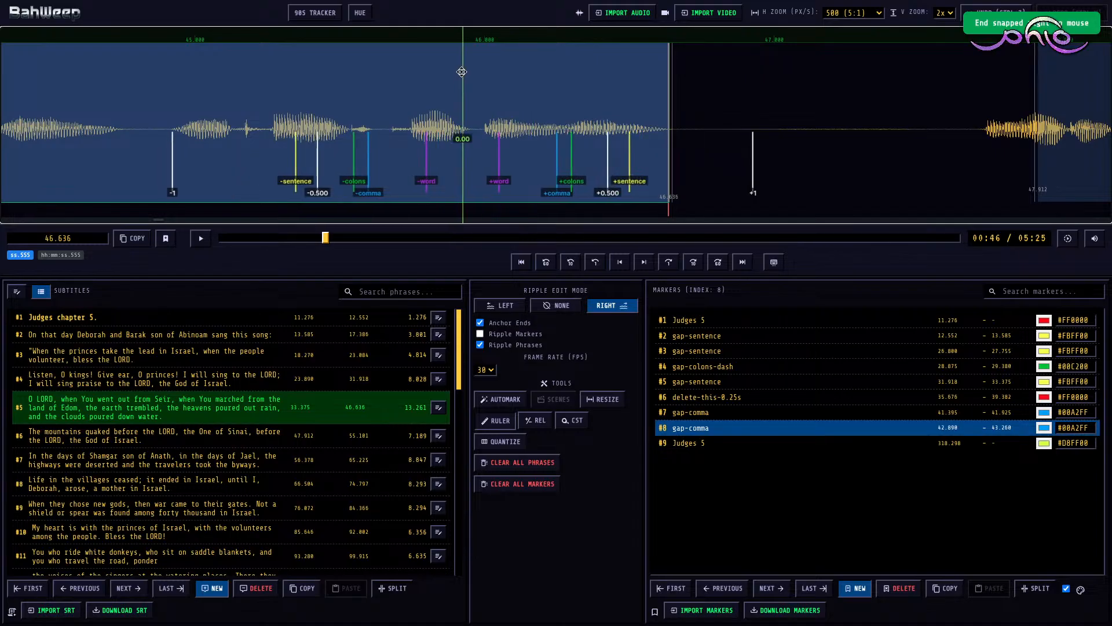
pyautogui.scroll(10, 462, 72)
pyautogui.click(470, 116)
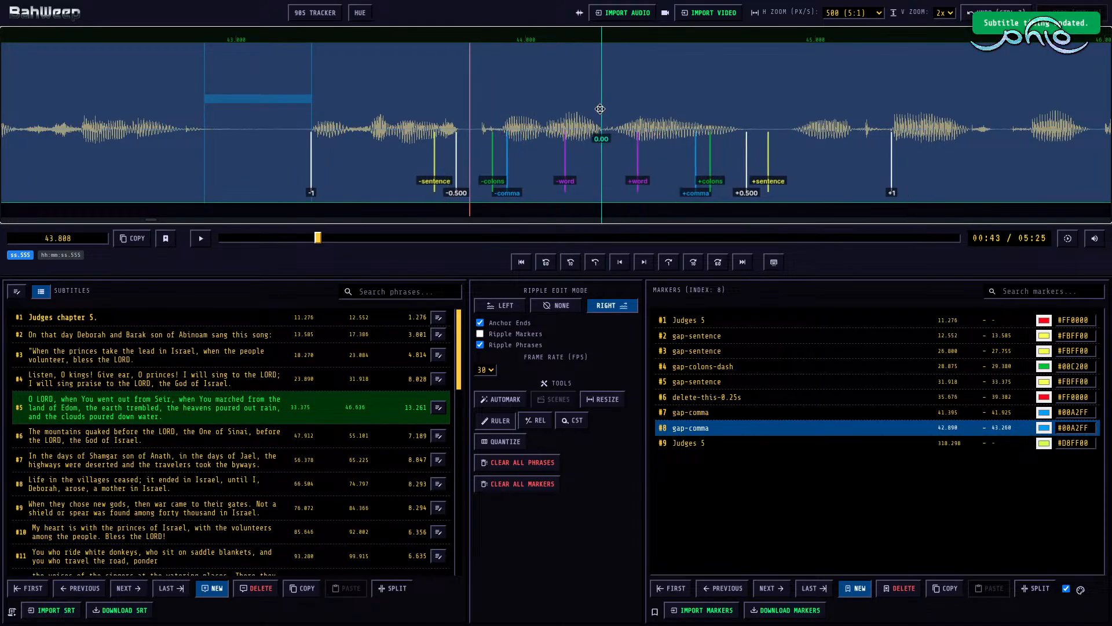
pyautogui.press('space')
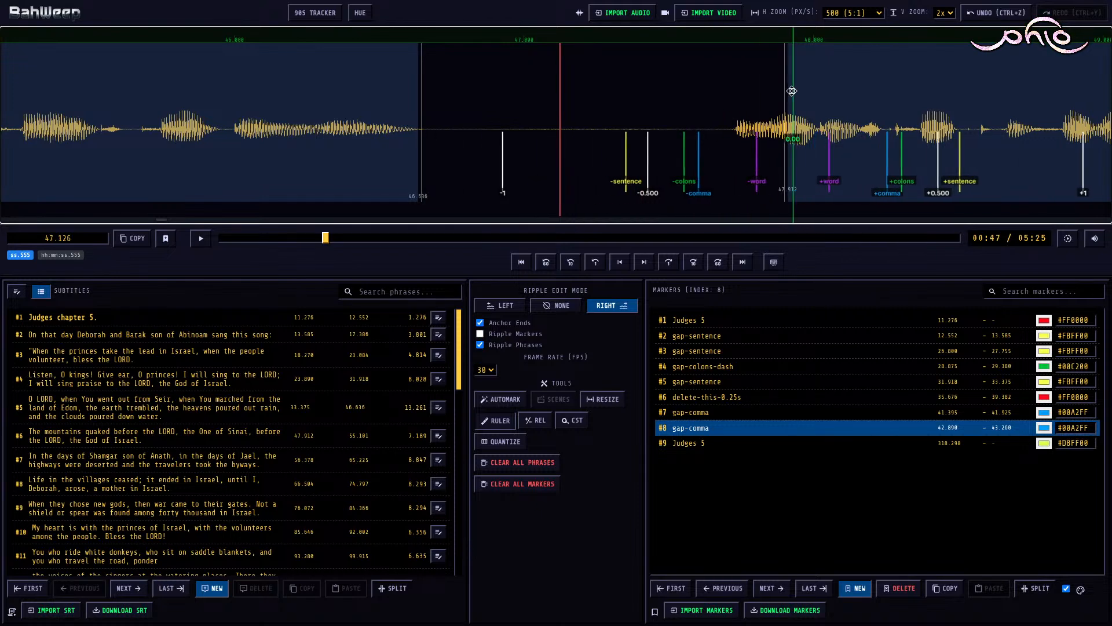
# Step: Ripple the start of subtitle #6 to 47.720 and, in ripple mode None, mark 46.636 to 47.720 as gap-sentence
pyautogui.hotkey('alt', 'Left')
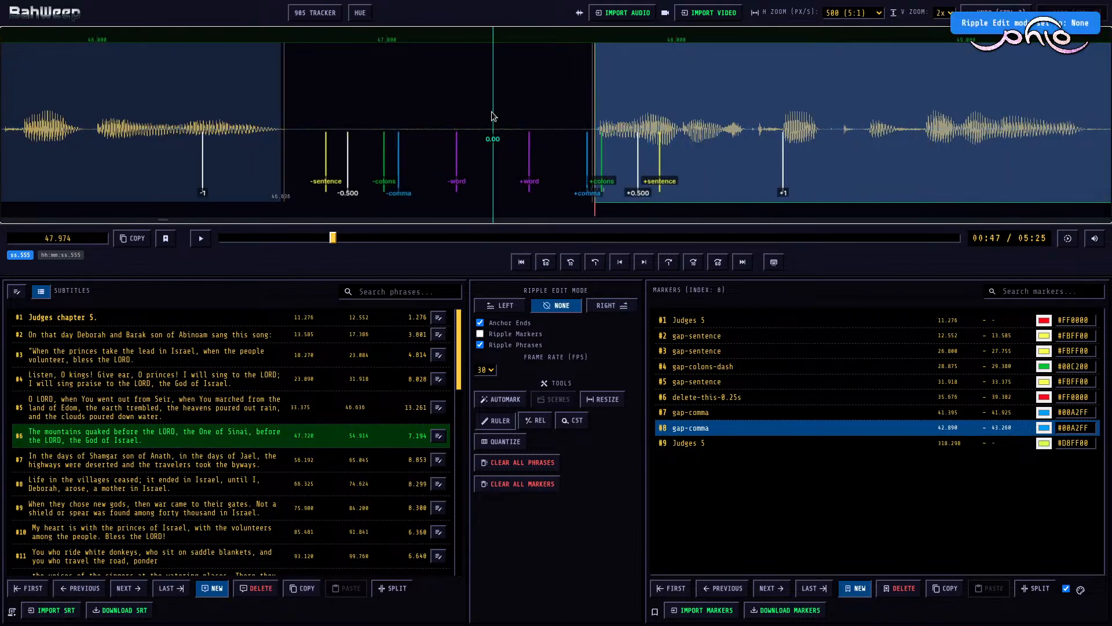
pyautogui.click(493, 116)
pyautogui.press('m')
pyautogui.press('1')
# Step: Play the beginning of subtitle #6 and mark its first pause, 49.415 to 49.860, as gap-comma
pyautogui.press('space')
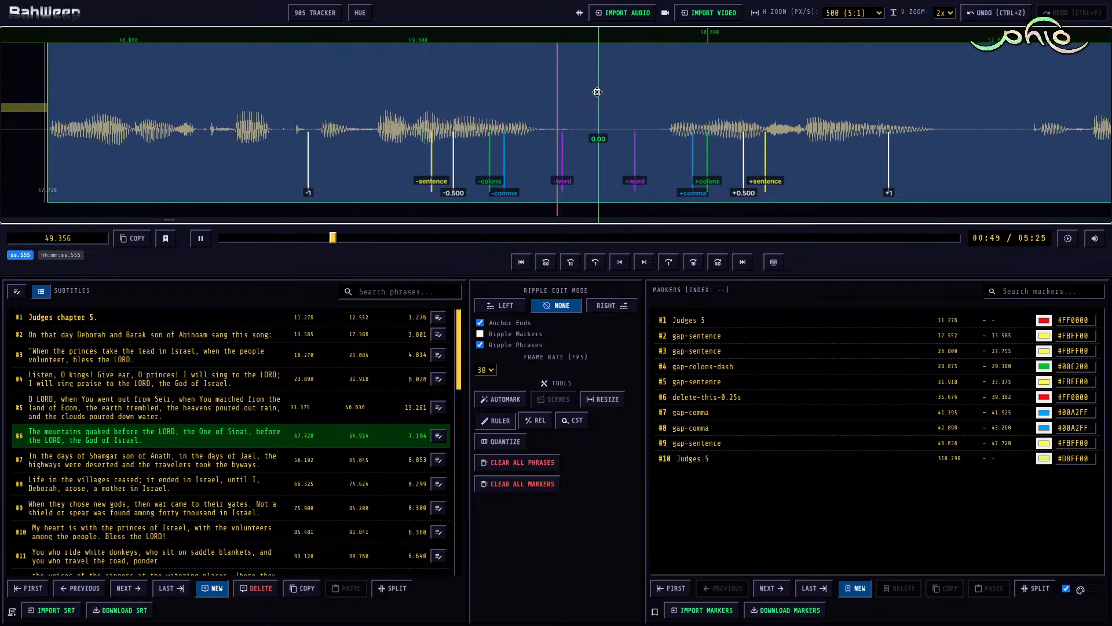
pyautogui.press('space')
pyautogui.press('m')
pyautogui.hotkey('alt', 'Right')
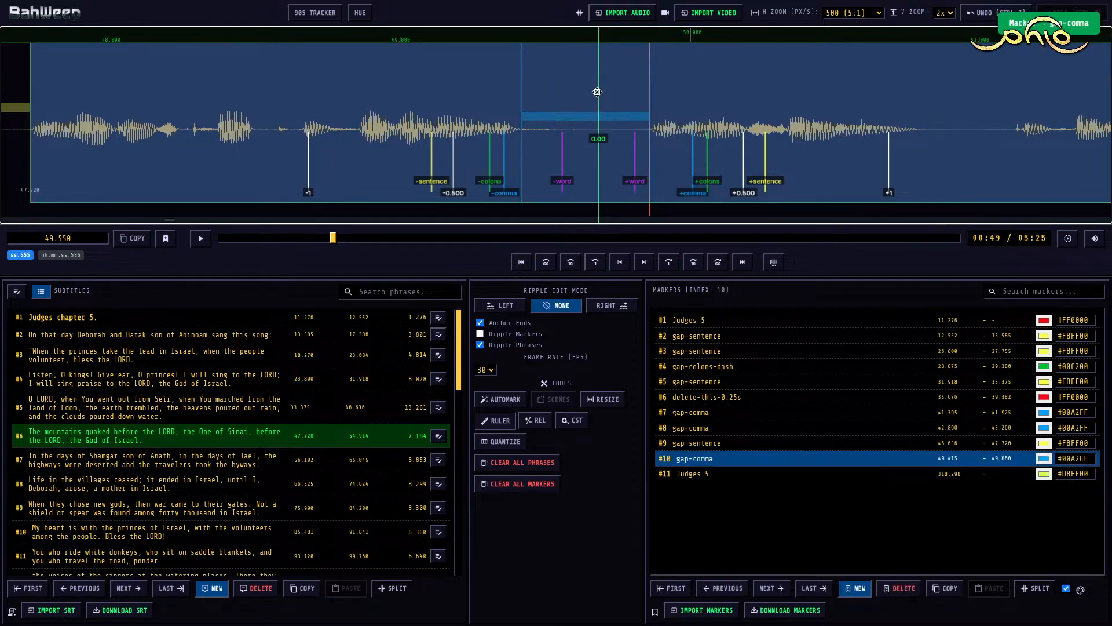
# Step: Play on in subtitle #6 and mark the pause from 50.785 to 51.125 as gap-comma
pyautogui.press('space')
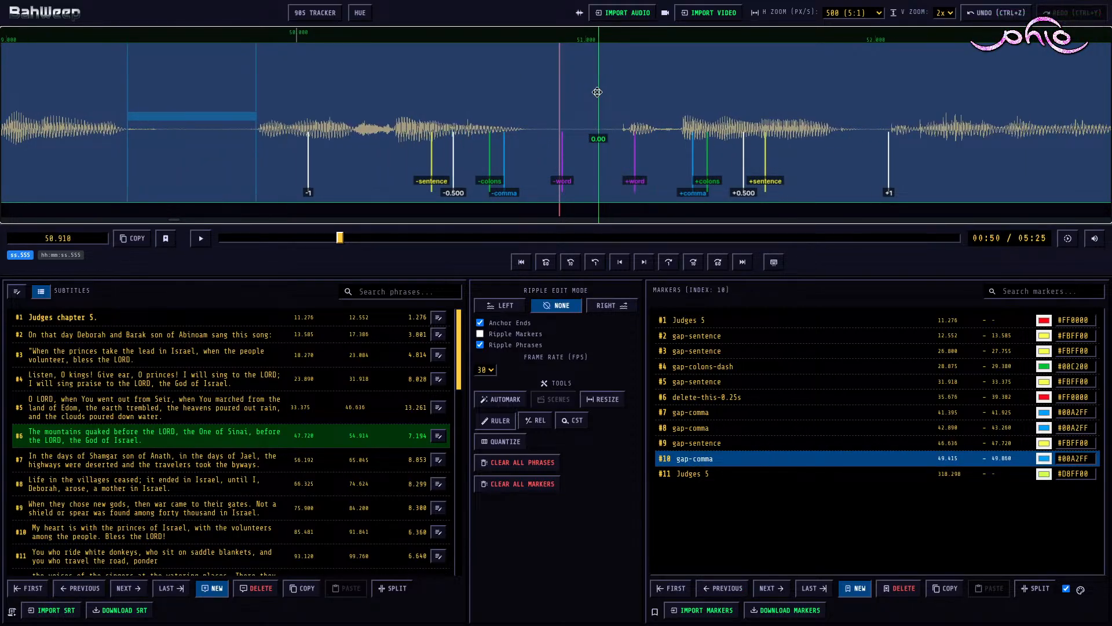
pyautogui.press('m')
pyautogui.hotkey('alt', 'Right')
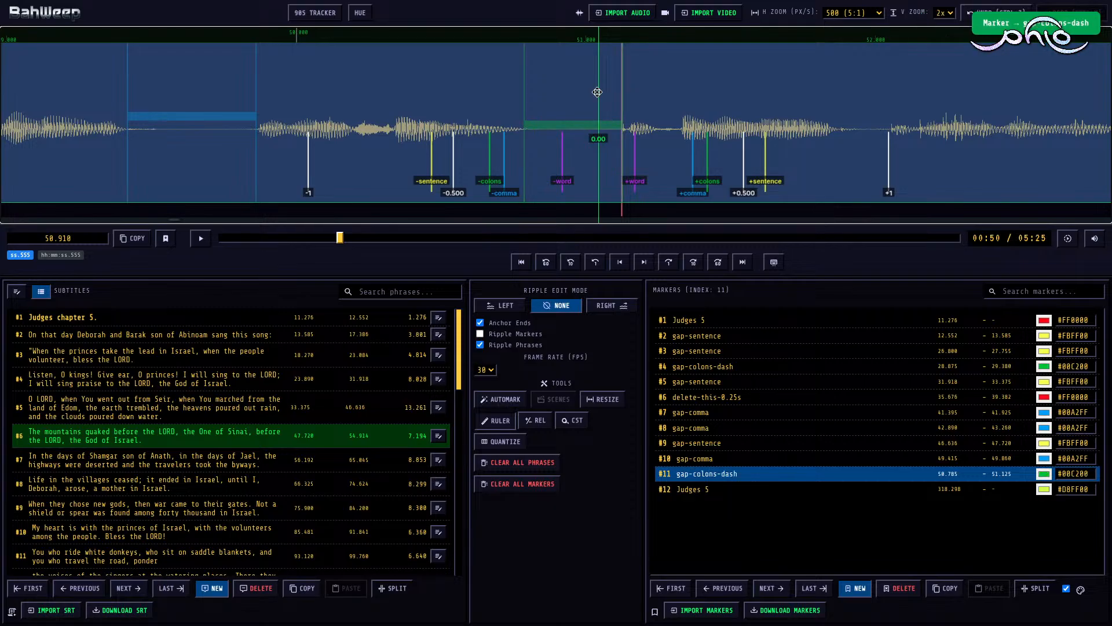
pyautogui.press('2')
# Step: Play the rest of subtitle #6 and, with ripple edit mode Right, set its end to 52.920
pyautogui.press('space')
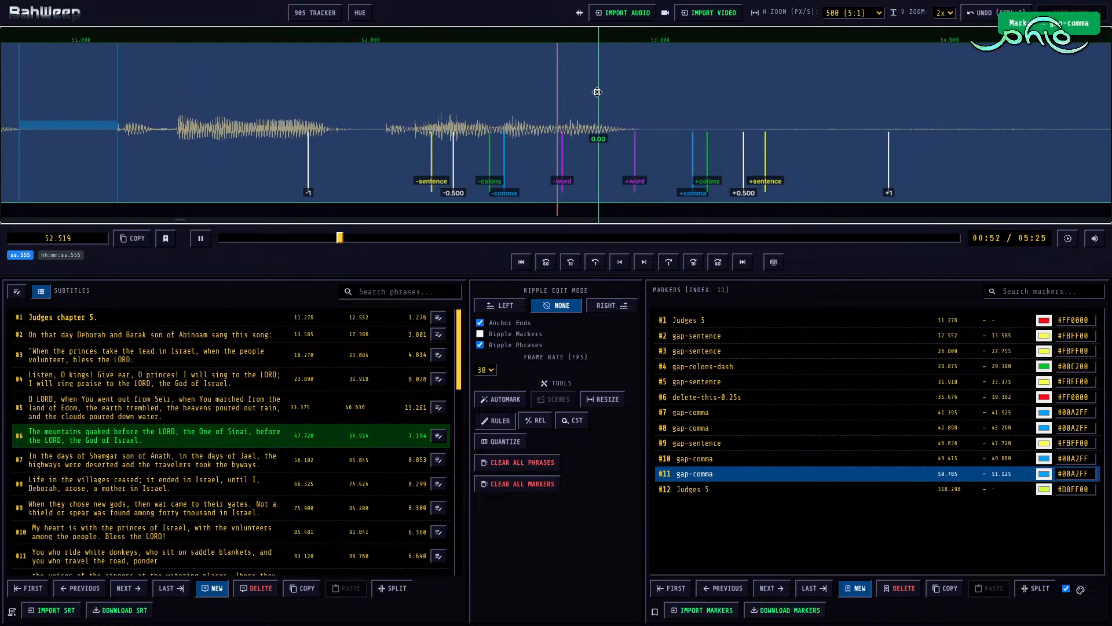
pyautogui.press('space')
pyautogui.press('r')
pyautogui.click(573, 102)
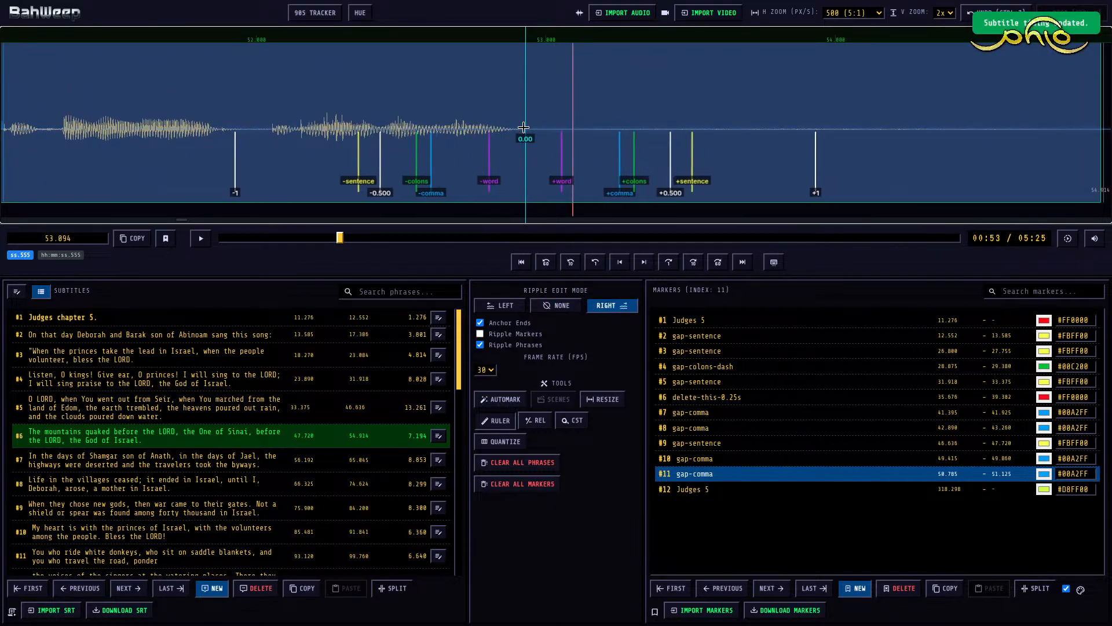
pyautogui.click(523, 127)
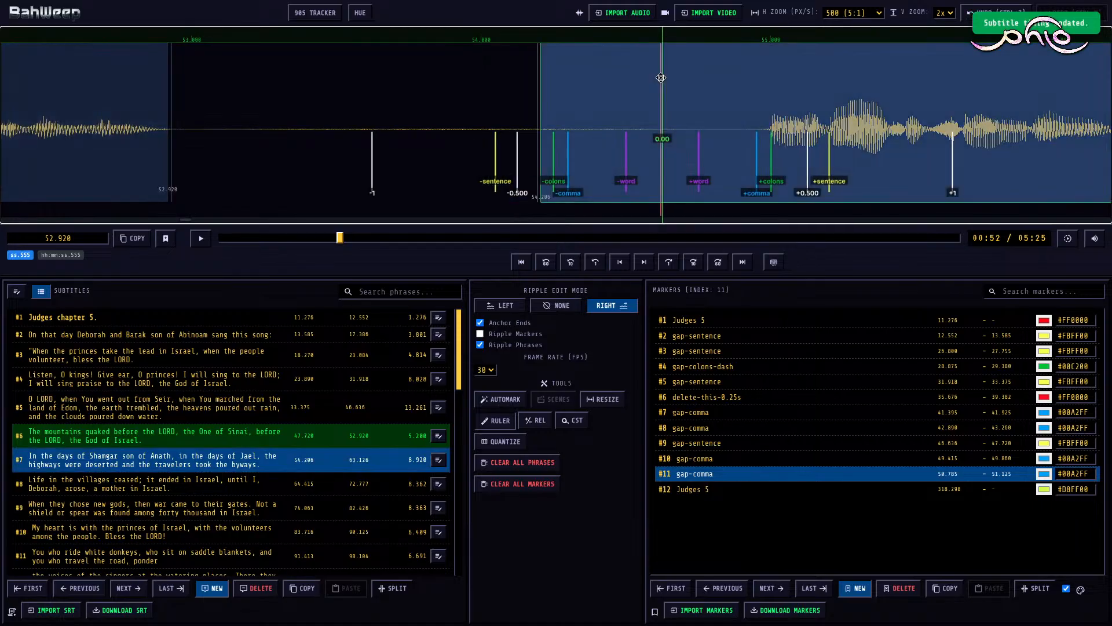
# Step: Ripple the start of subtitle #7 to 54.990 and, in ripple mode None, mark 52.920 to 54.990 as gap-sentence
pyautogui.press('[')
pyautogui.press('r')
pyautogui.click(295, 93)
pyautogui.press('m')
pyautogui.press('4')
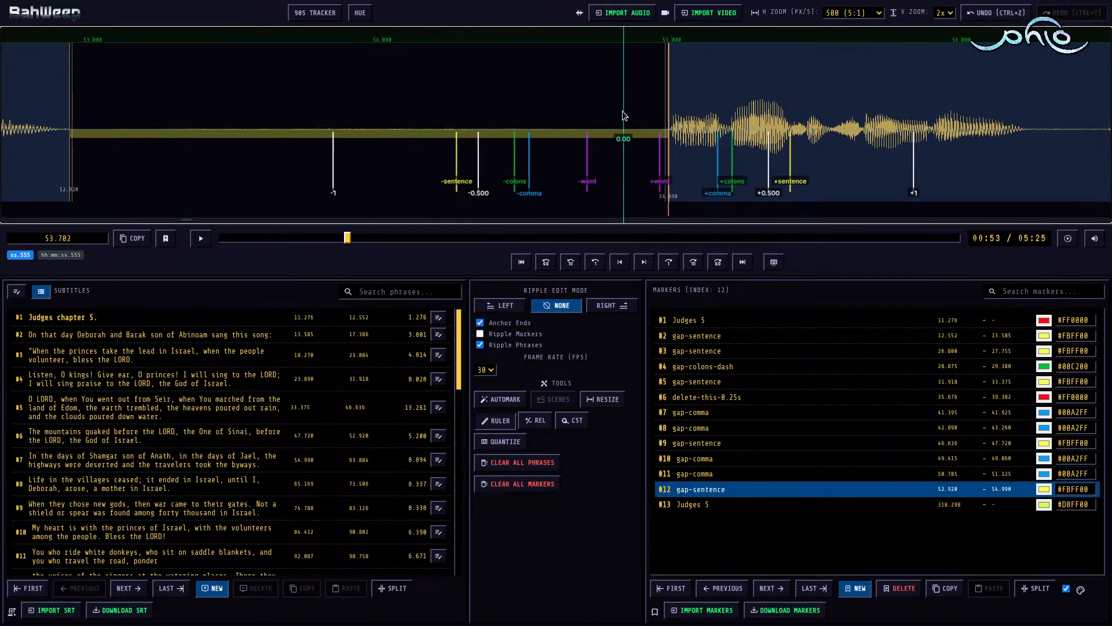
# Step: Play the beginning of subtitle #7 and mark its first pause, 56.225 to 56.545, as gap-word
pyautogui.press('space')
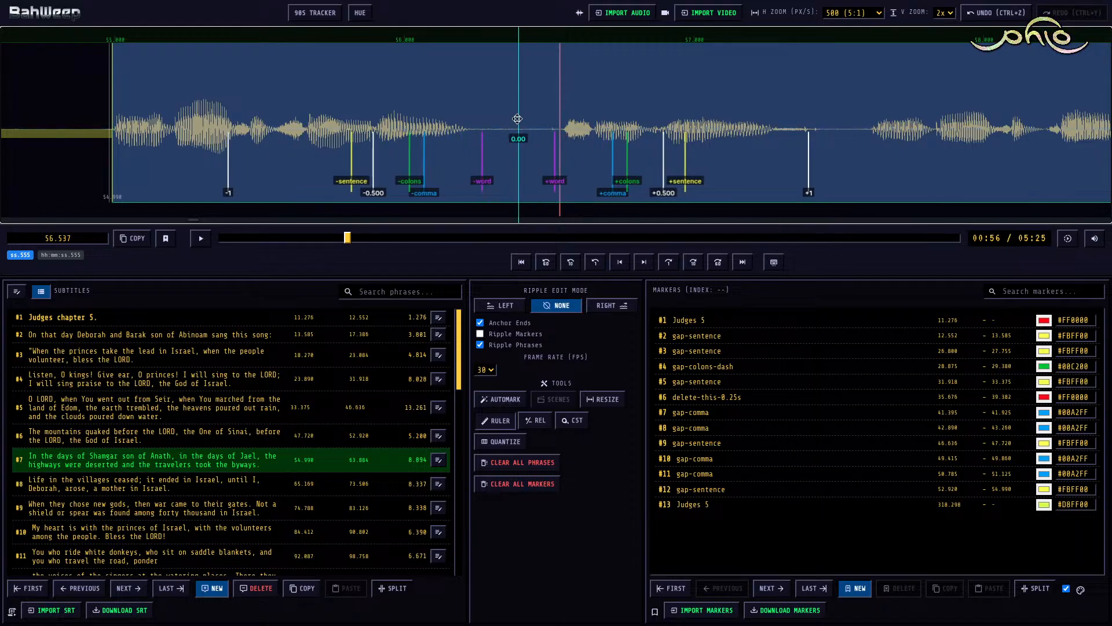
pyautogui.press('m')
pyautogui.press('1')
# Step: Play on in subtitle #7 and mark the pause from 58.725 to 59.360 as gap-comma
pyautogui.press('space')
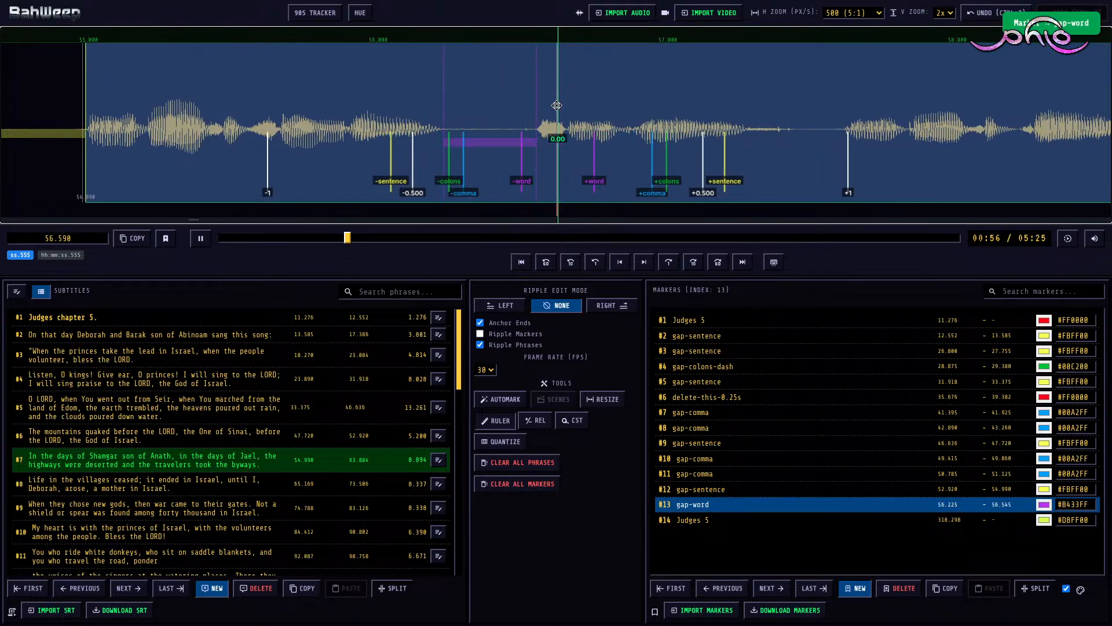
pyautogui.press('space')
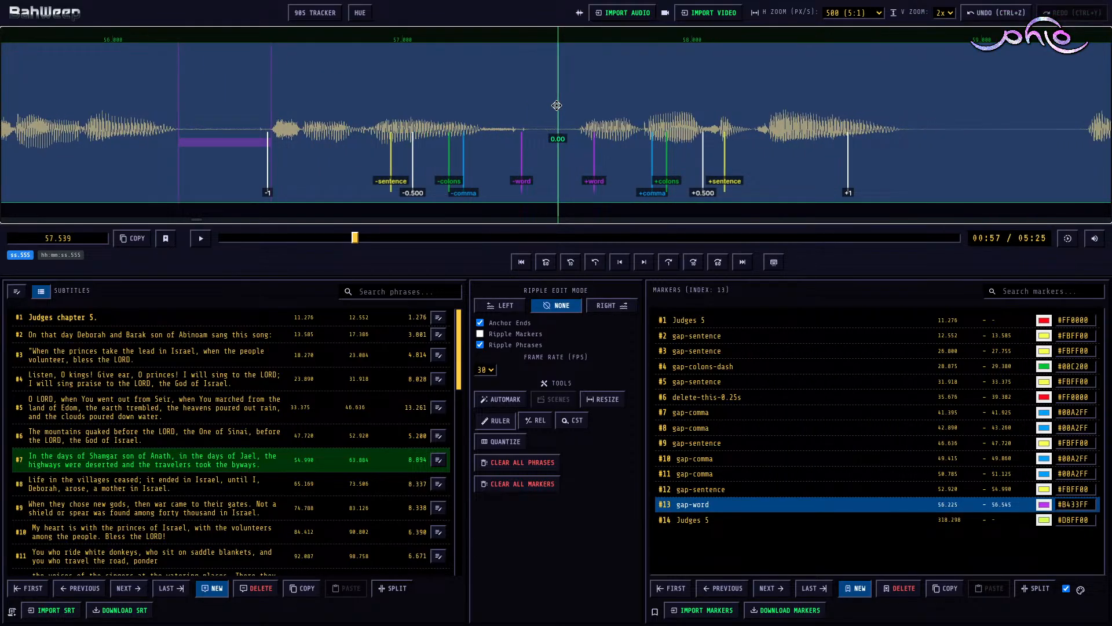
pyautogui.press('space')
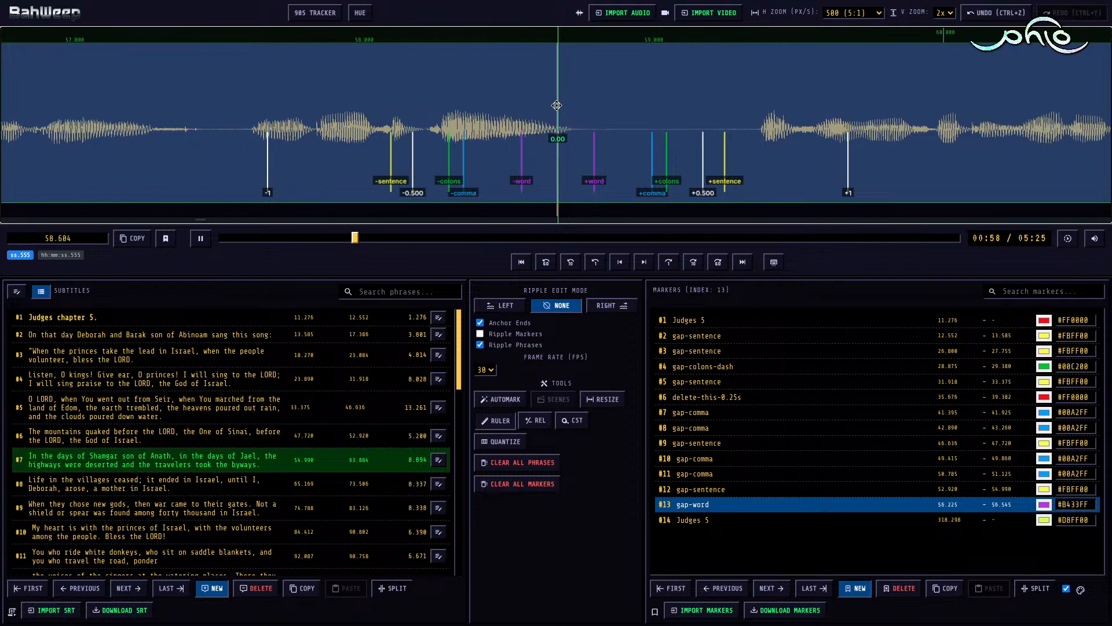
pyautogui.press('m')
pyautogui.hotkey('ctrl', 'Right')
# Step: Play the rest of subtitle #7 and, with ripple edit mode Right, set its end to 62.602
pyautogui.press('space')
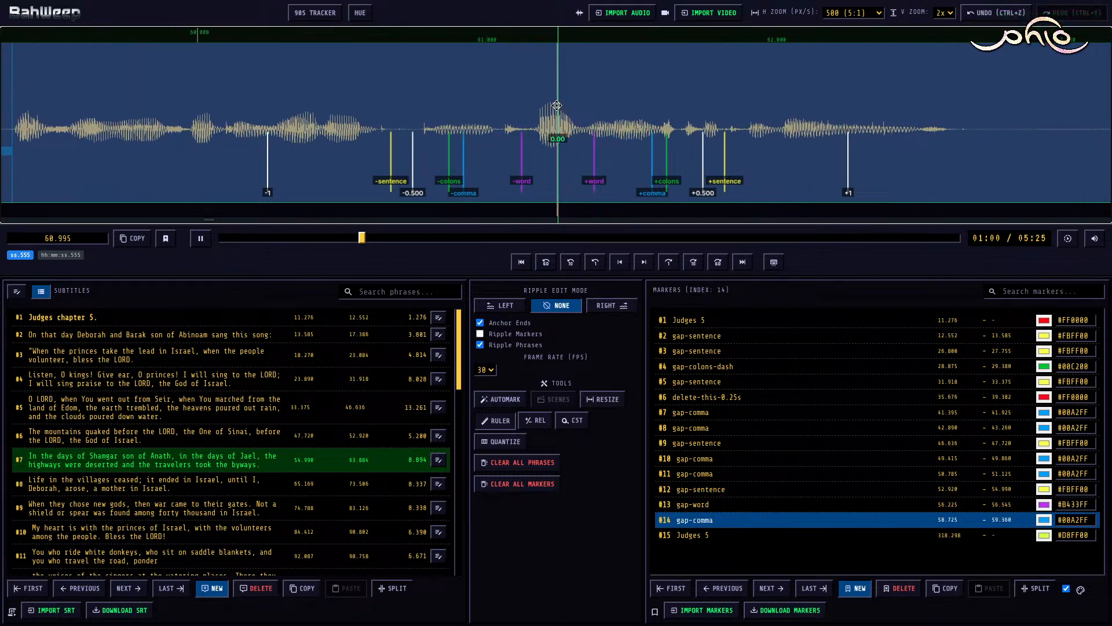
pyautogui.press('space')
pyautogui.press('r')
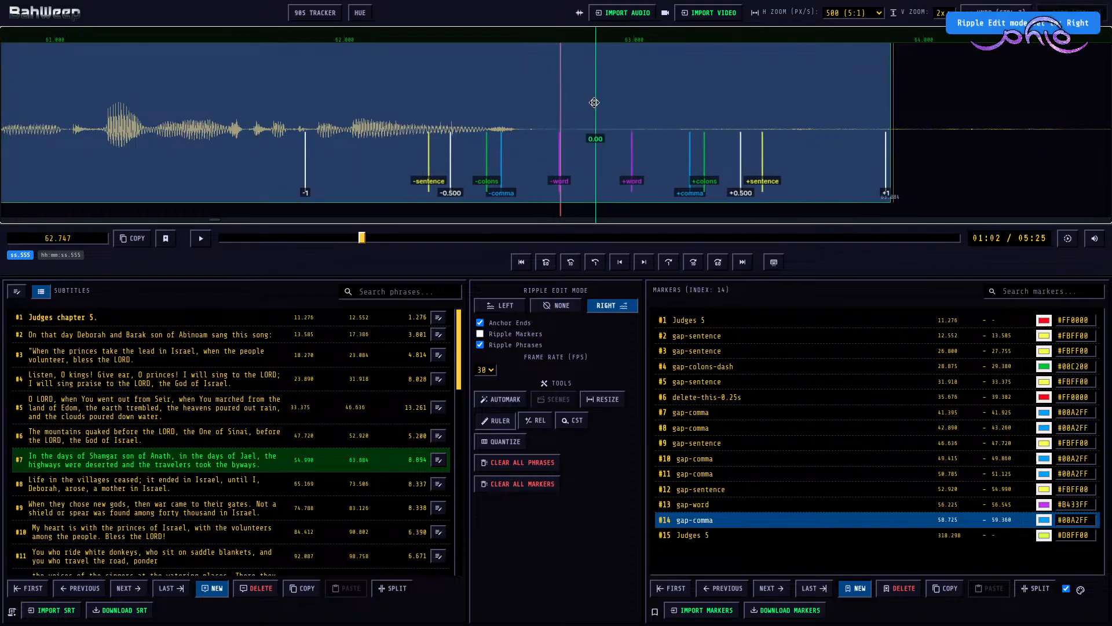
pyautogui.click(519, 131)
pyautogui.press(']')
pyautogui.scroll(-6, 543, 119)
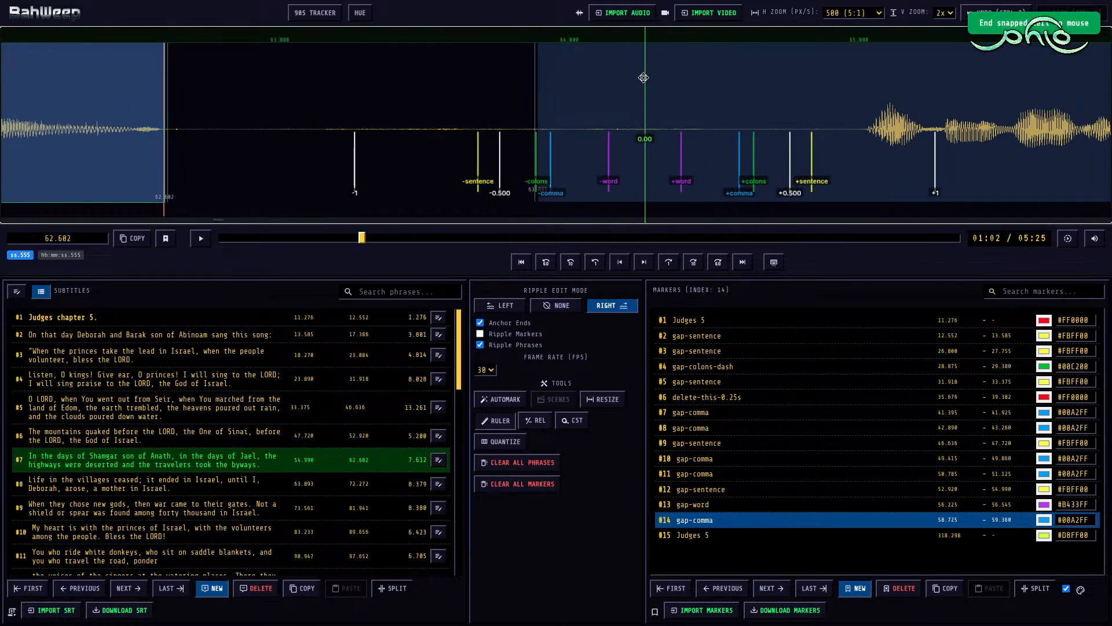
# Step: Move the start of subtitle #8 to 65.020, rippling the later phrases, and switch the ripple edit mode to None
pyautogui.click(644, 77)
pyautogui.press('[')
# Step: Add a gap-sentence marker between subtitles #7 and #8, spanning 62.602 to 65.020
pyautogui.press('[')
pyautogui.click(483, 99)
pyautogui.press('m')
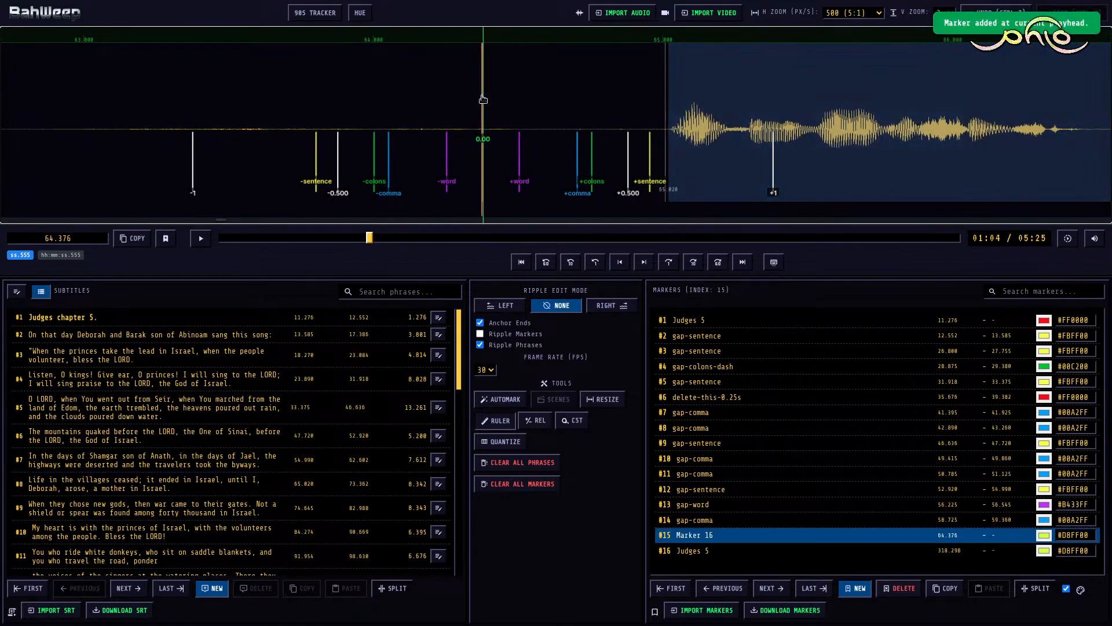
pyautogui.scroll(9, 482, 108)
pyautogui.press('[')
pyautogui.press('[')
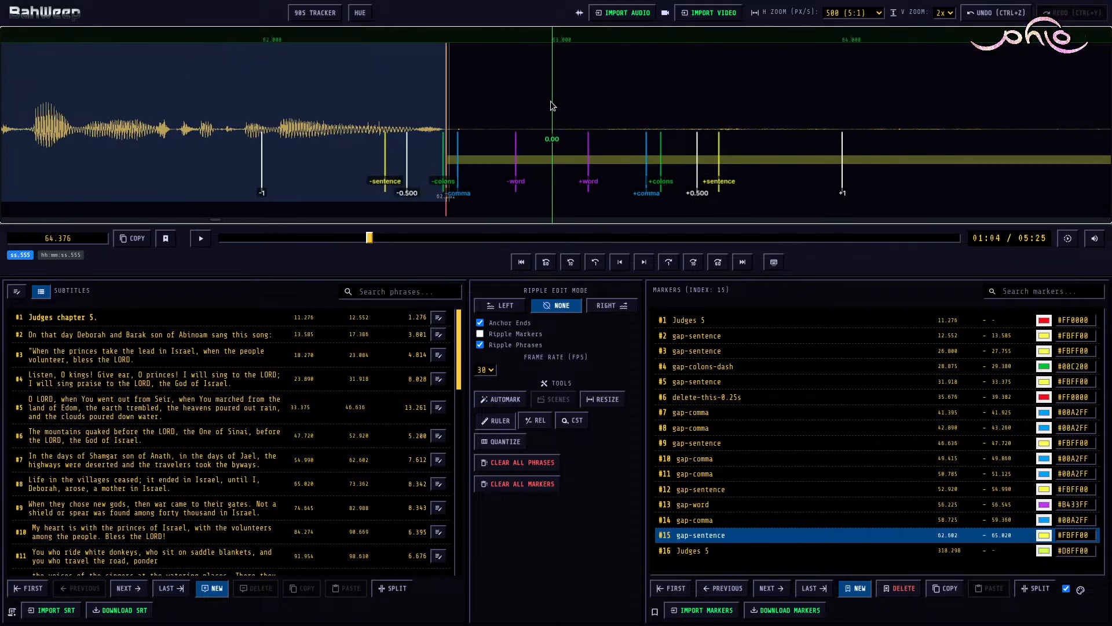
# Step: Play the beginning of subtitle #8 and mark the pause from 66.380 to 66.850 as gap-colons-dash
pyautogui.press('space')
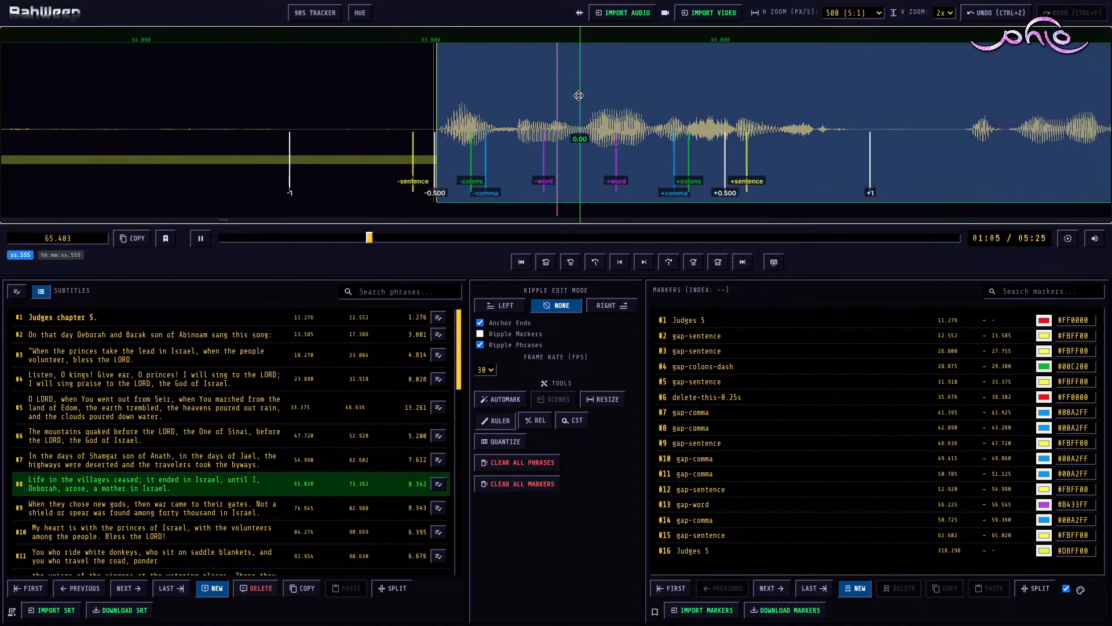
pyautogui.press('space')
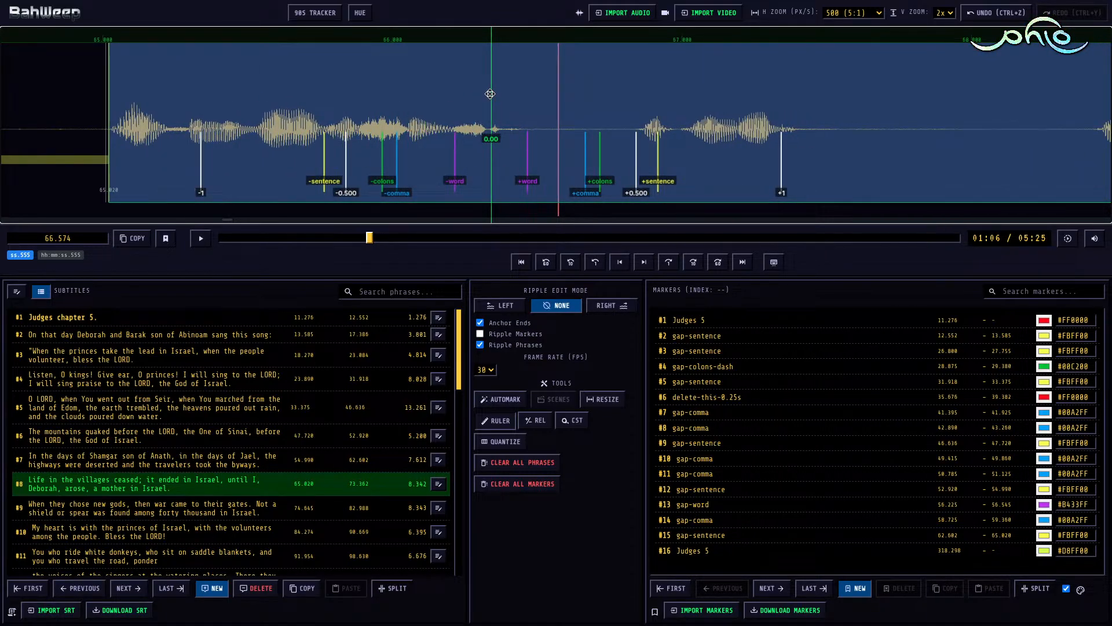
pyautogui.press('m')
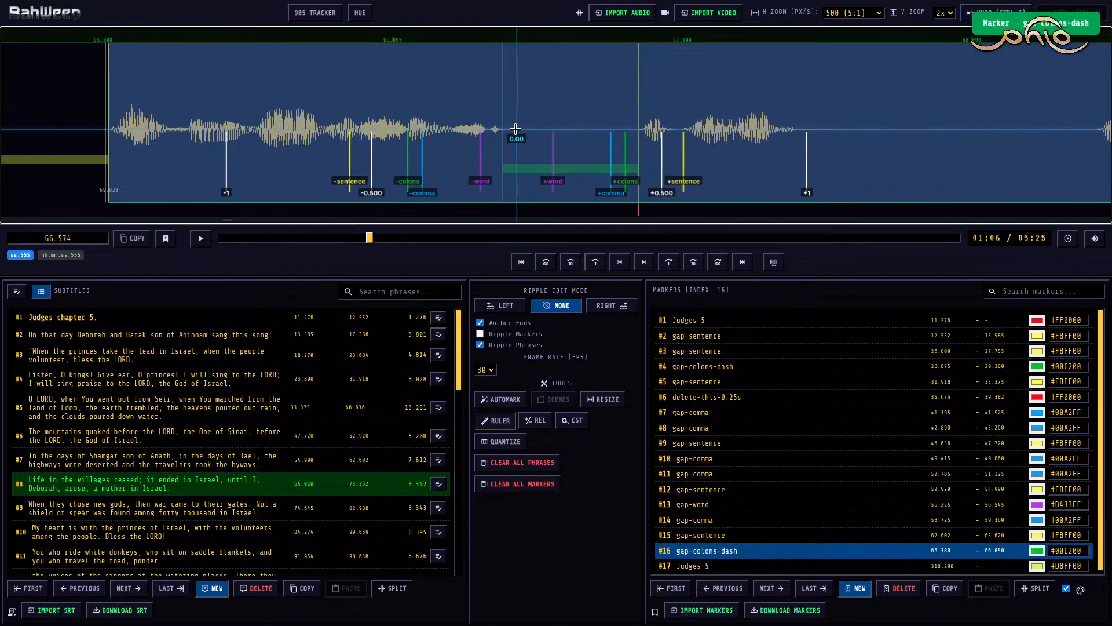
# Step: Change the gap-colons-dash marker in subtitle #8 to delete-this-0.25s, spanning 66.818 to 68.066
pyautogui.moveTo(516, 129); pyautogui.dragTo(636, 135)
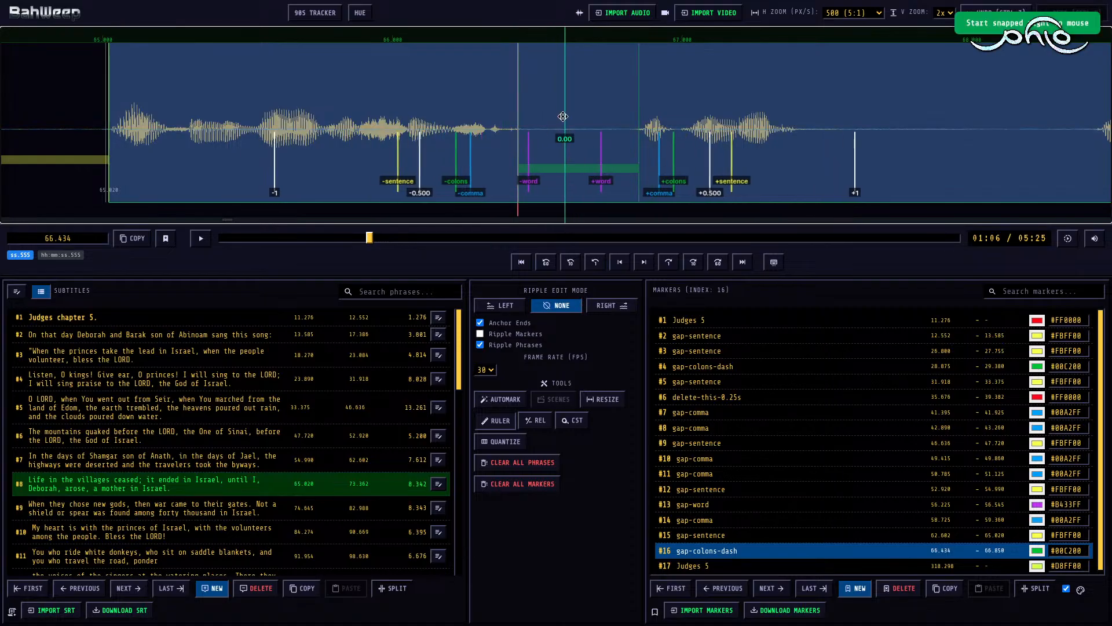
pyautogui.press('space')
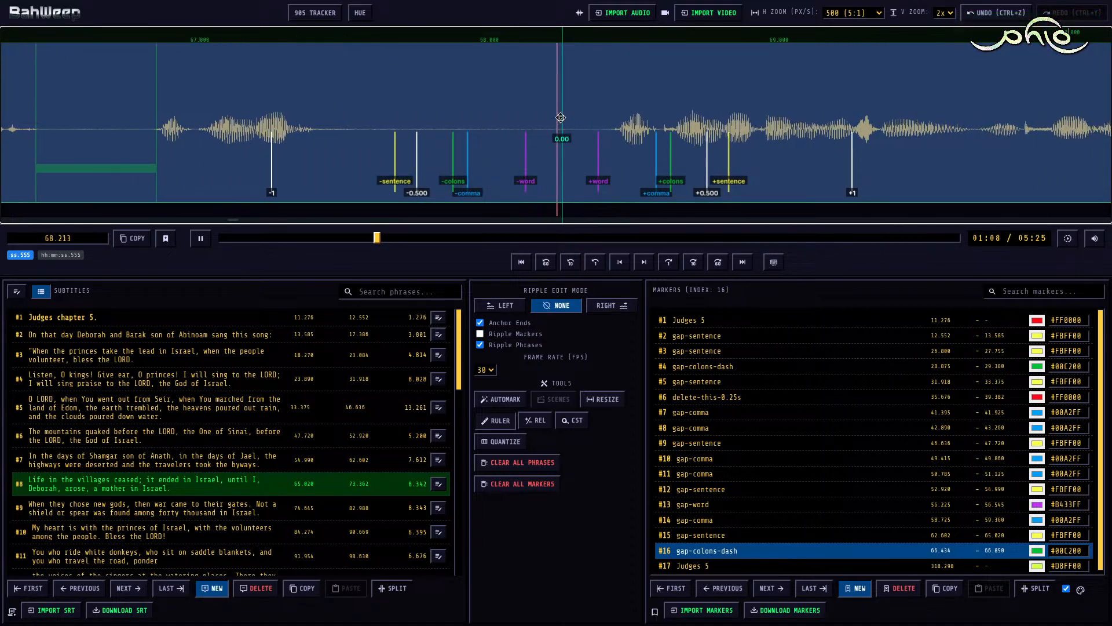
pyautogui.press('space')
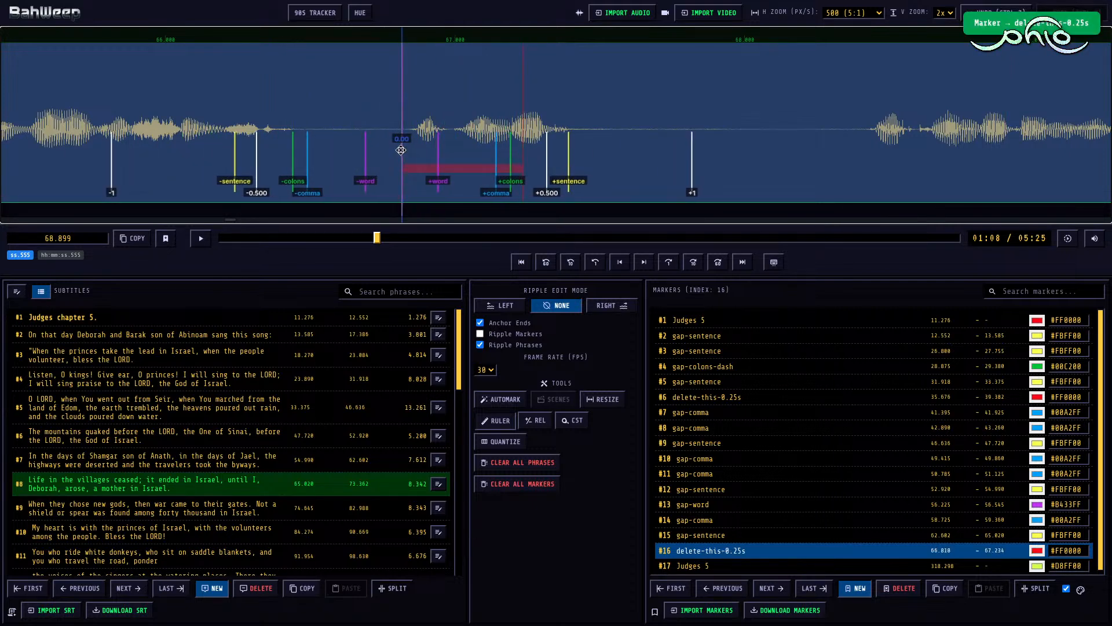
pyautogui.scroll(-10, 395, 143)
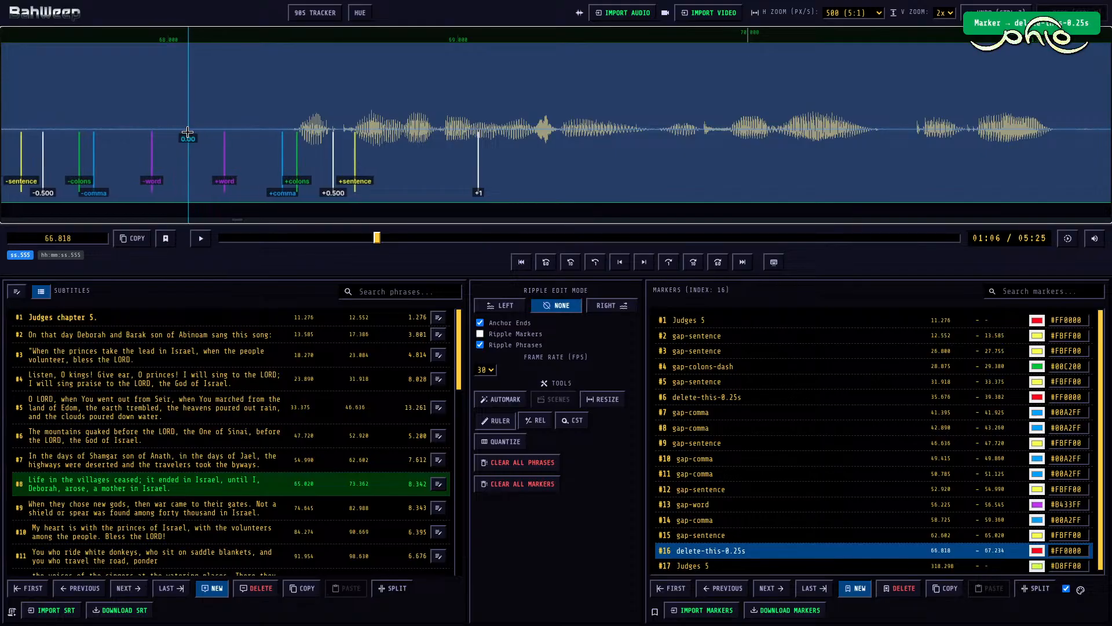
pyautogui.press(']')
# Step: Play on through subtitle #8 and mark the pause from 71.055 to 71.430 as gap-comma
pyautogui.press('space')
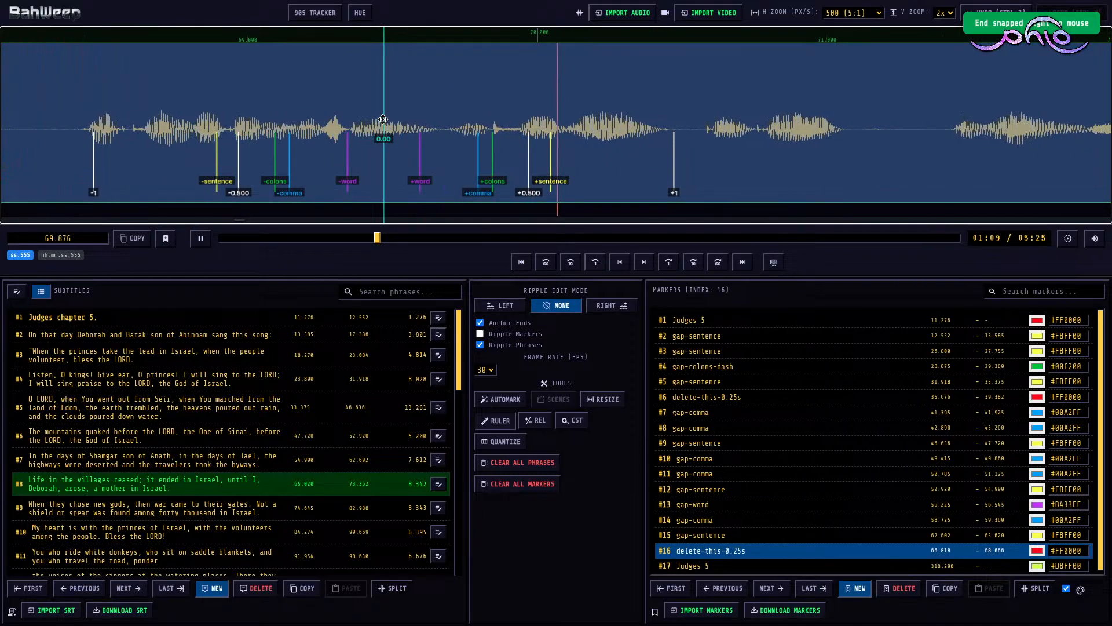
pyautogui.press('space')
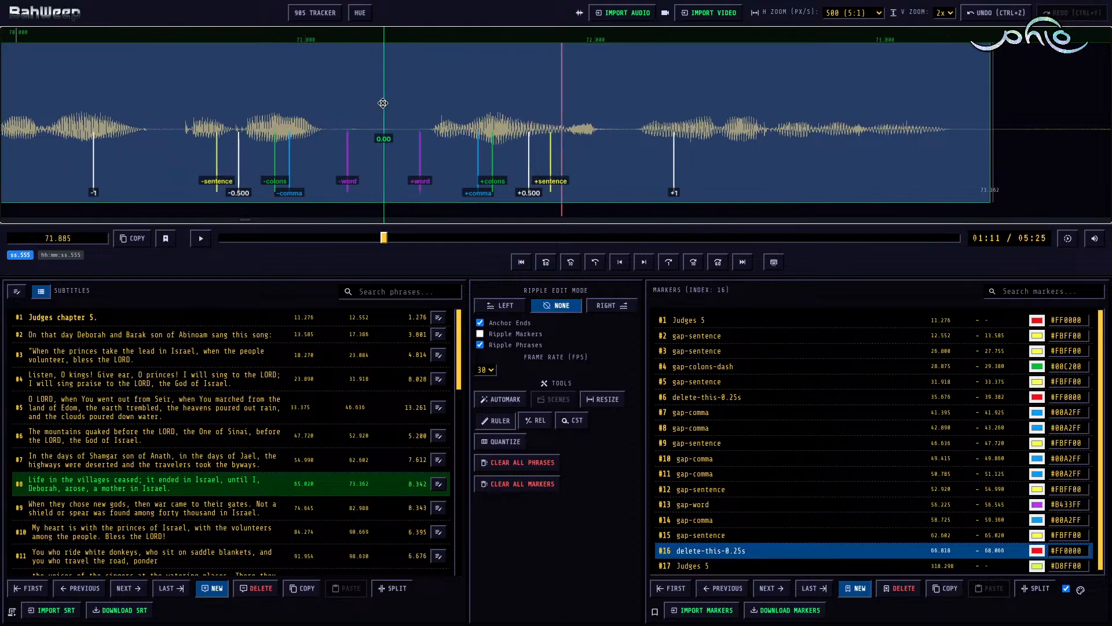
pyautogui.click(381, 108)
pyautogui.press('m')
pyautogui.hotkey('shift', 'Right')
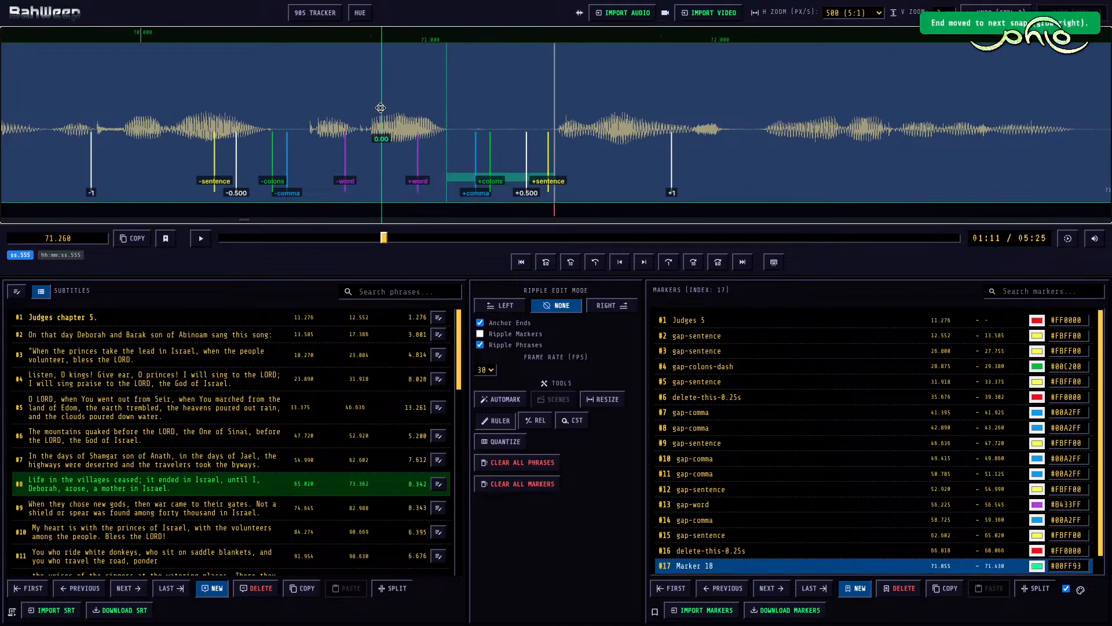
pyautogui.press('3')
# Step: Play the rest of subtitle #8 and, with ripple edit mode Right, set its end to 73.215
pyautogui.press('space')
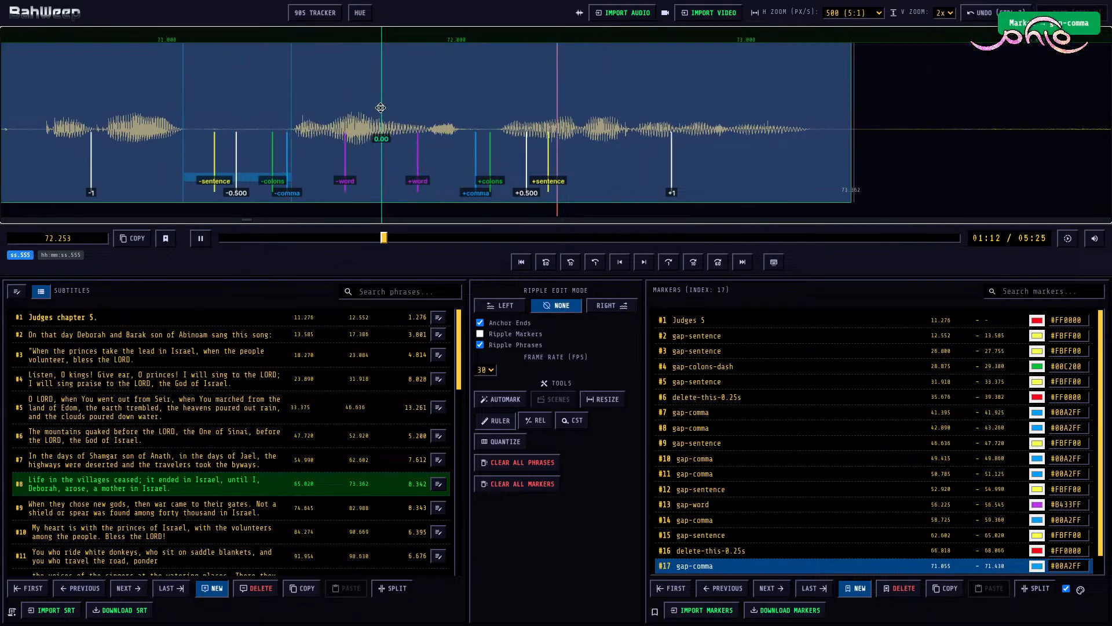
pyautogui.press('space')
pyautogui.click(491, 94)
pyautogui.press('r')
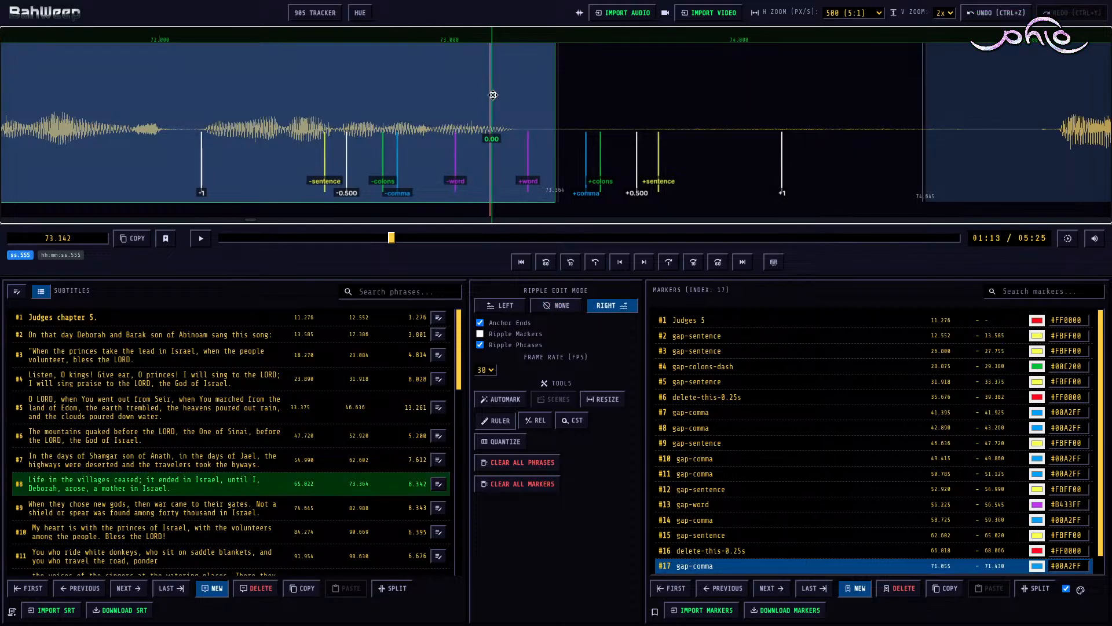
pyautogui.hotkey('shift', 'Left')
# Step: Move the start of subtitle #9 to 75.100, rippling the later phrases, and switch the ripple edit mode to None
pyautogui.hscroll(6, 702, 114)
pyautogui.click(665, 88)
pyautogui.hotkey('ctrl', 'Right')
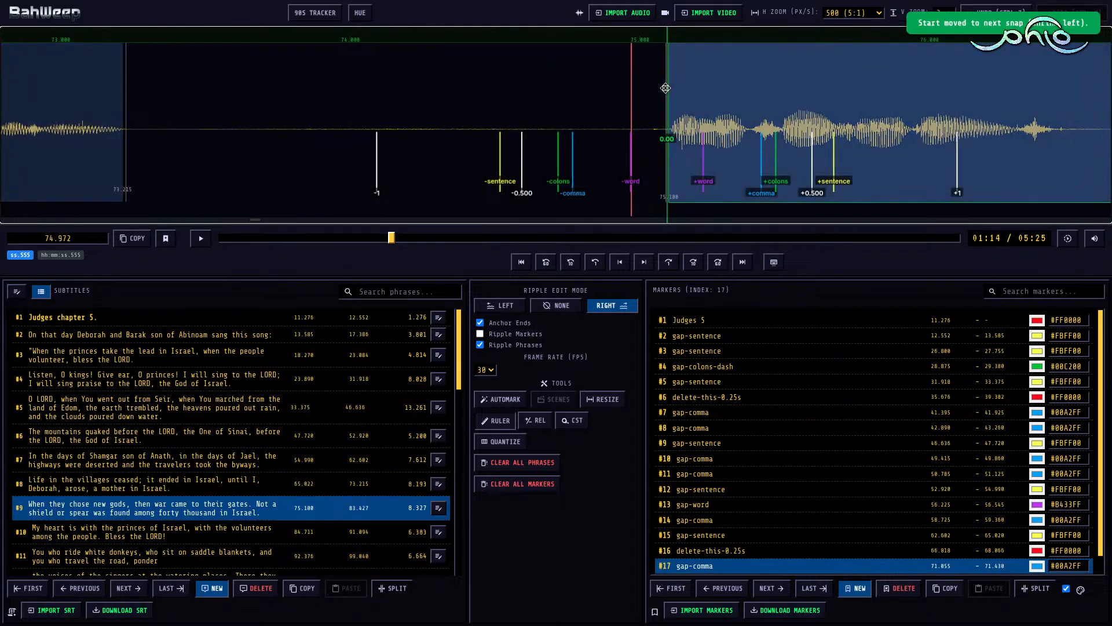
pyautogui.press('r')
# Step: Add a gap-sentence marker between subtitles #8 and #9, spanning 73.215 to 75.100
pyautogui.click(376, 112)
pyautogui.press('m')
pyautogui.press('1')
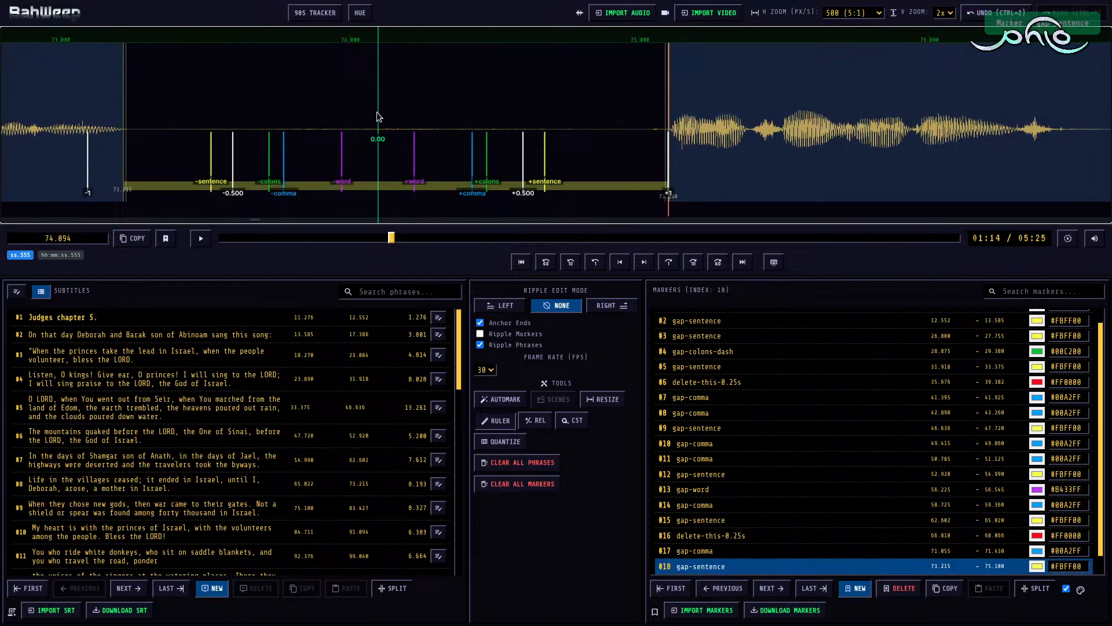
# Step: Play the first sentence of subtitle #9 and mark the pause from 78.140 to 79.040 as gap-sentence
pyautogui.click(553, 104)
pyautogui.press('space')
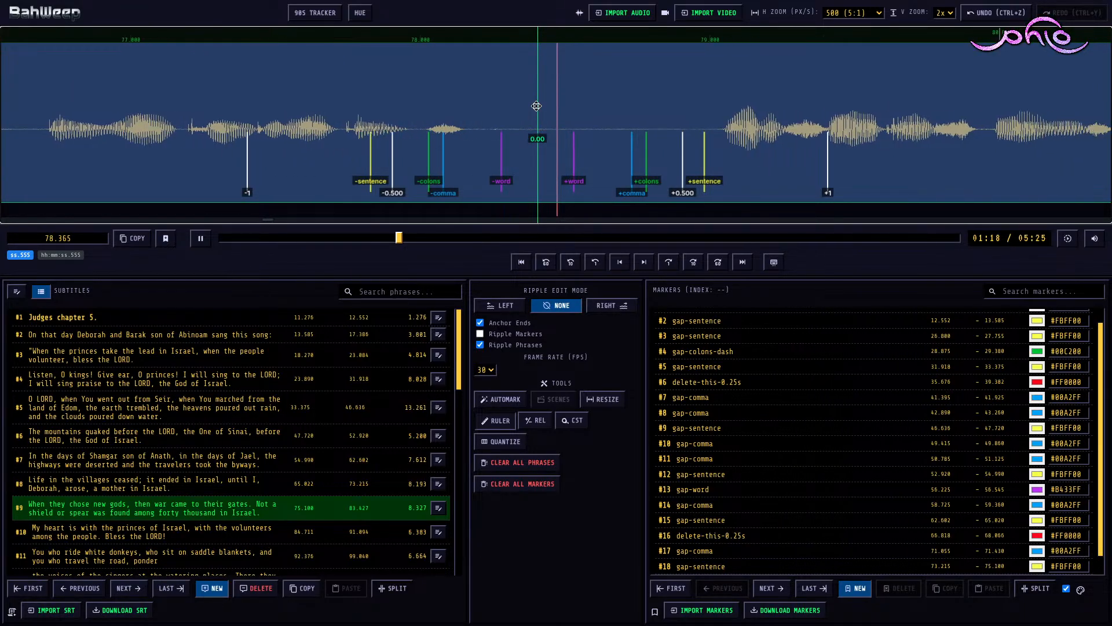
pyautogui.press('space')
pyautogui.press('m')
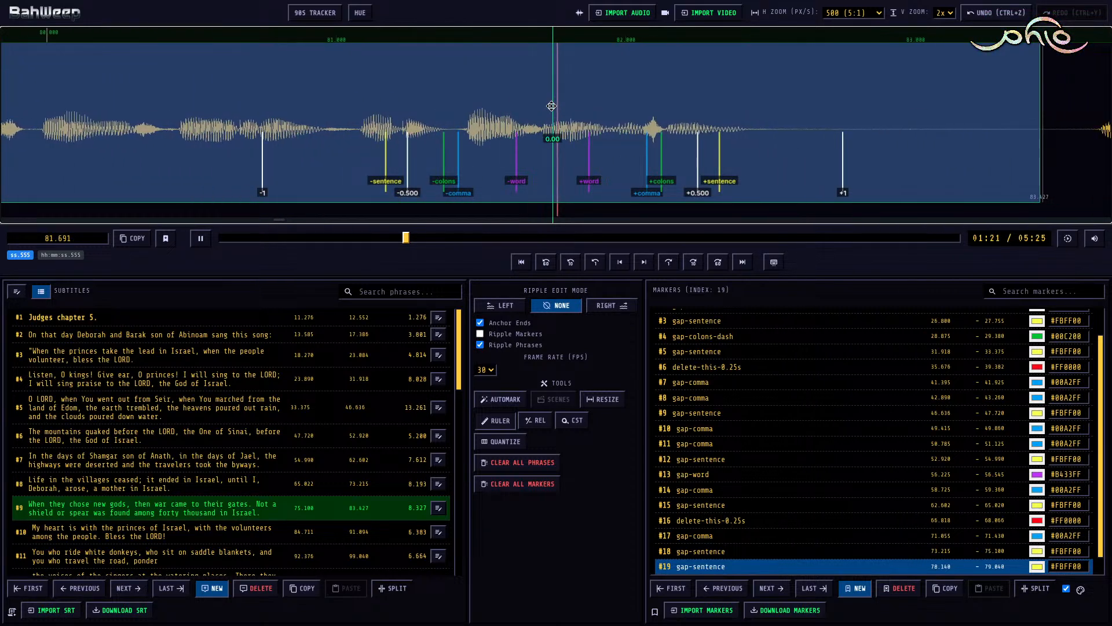
# Step: Stop playback near the end of subtitle #9 and, with ripple edit mode Right, set its end to 82.446
pyautogui.press('space')
pyautogui.click(591, 106)
pyautogui.press('r')
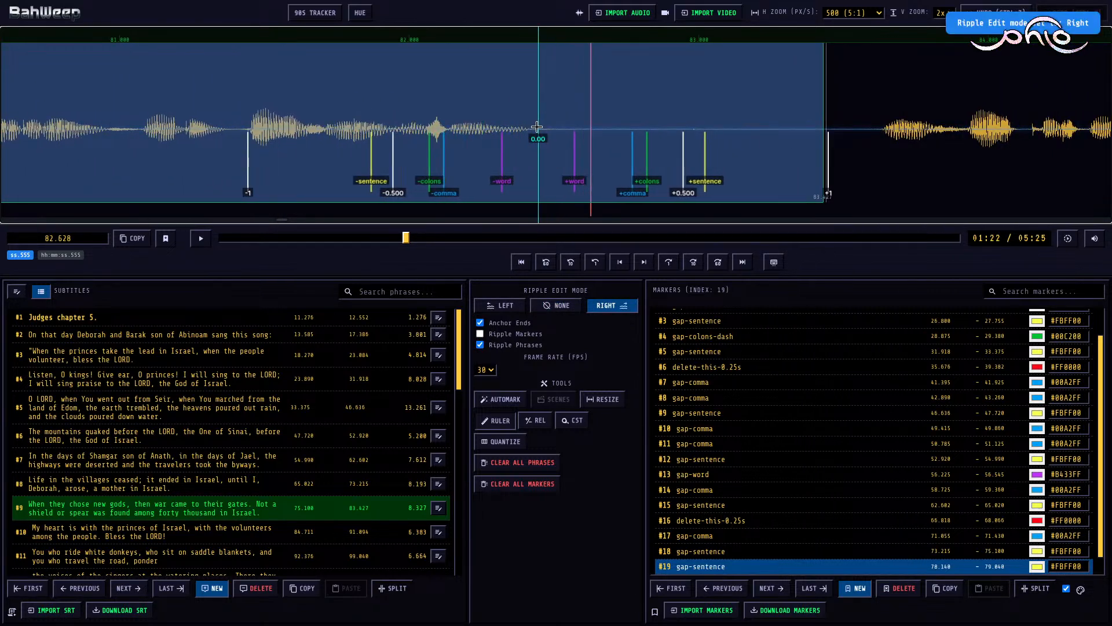
pyautogui.press('e')
# Step: Ripple the start of subtitle #10 to 83.630 and, with ripple mode None, mark the gap before it from 82.446 to 83.630 as gap-sentence
pyautogui.click(920, 91)
pyautogui.press('s')
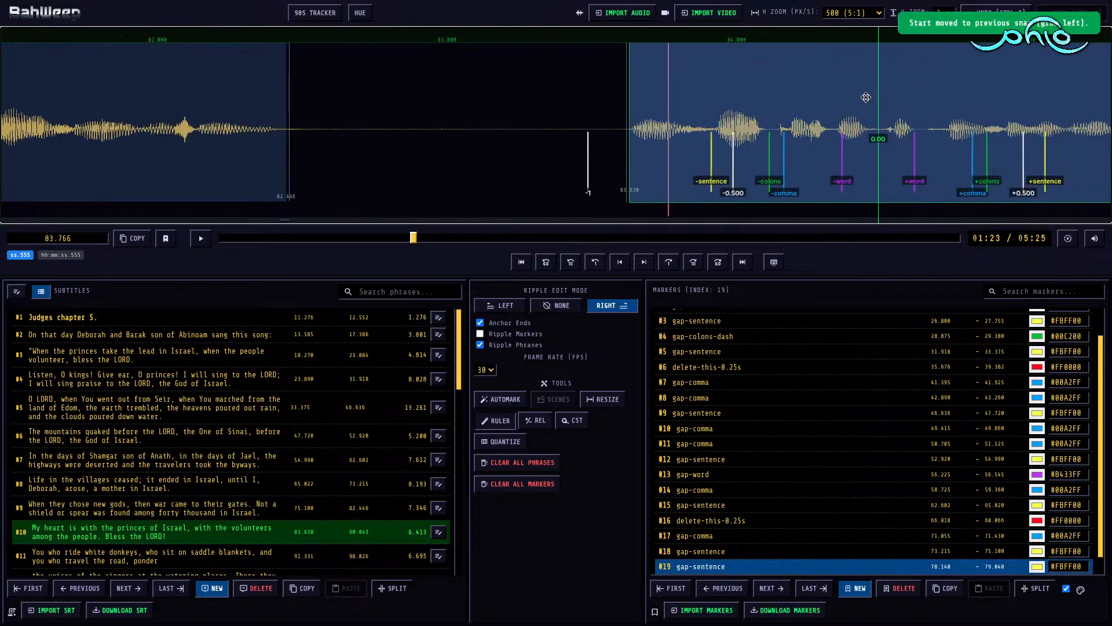
pyautogui.press('r')
pyautogui.click(561, 110)
pyautogui.press('m')
# Step: Play the beginning of subtitle #10 and mark the pause from 85.610 to 86.360 as gap-comma
pyautogui.press('space')
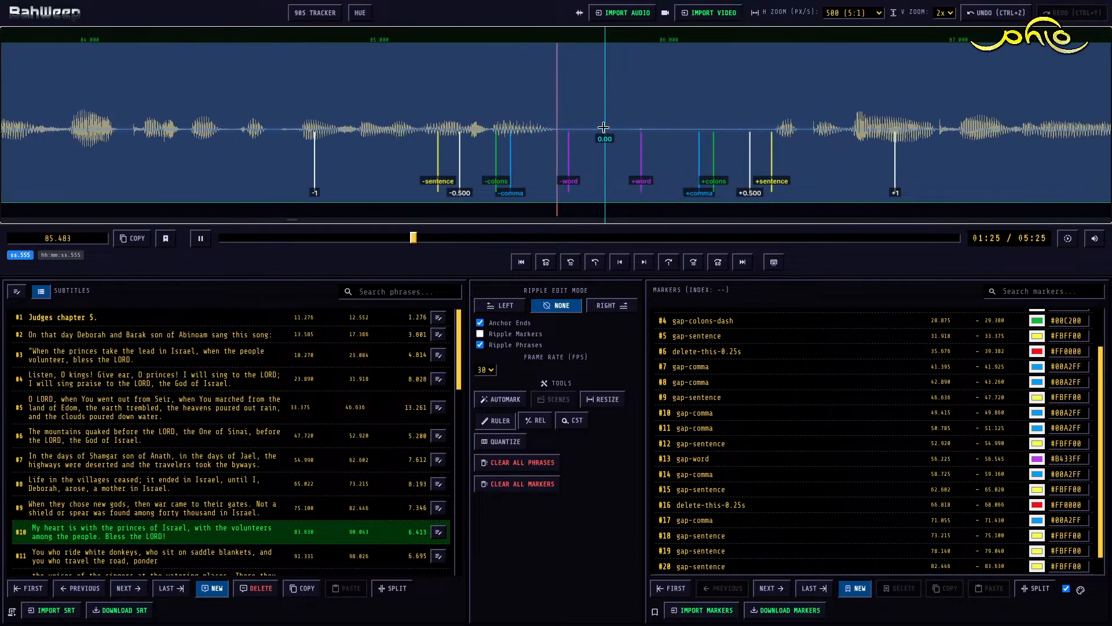
pyautogui.press('space')
pyautogui.press('m')
pyautogui.press('4')
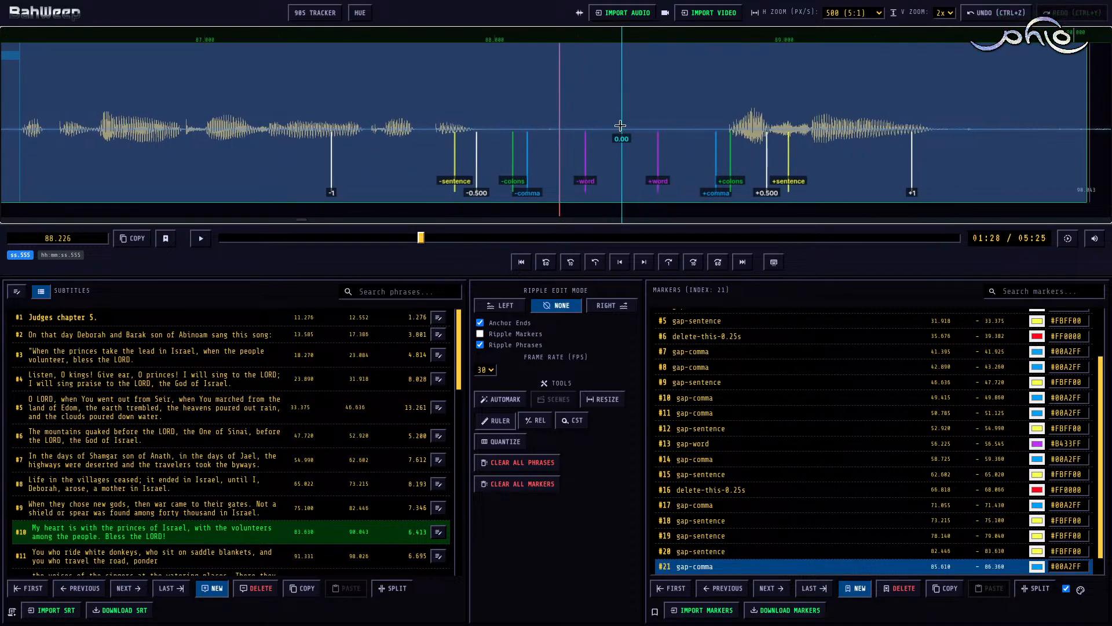
# Step: Mark the pause before the closing sentence of subtitle #10, from 87.940 to 88.805, as gap-sentence
pyautogui.press('space')
pyautogui.press('m')
pyautogui.press('4')
# Step: Play the rest of subtitle #10 and, with ripple edit mode Right, set its end to 89.540
pyautogui.press('space')
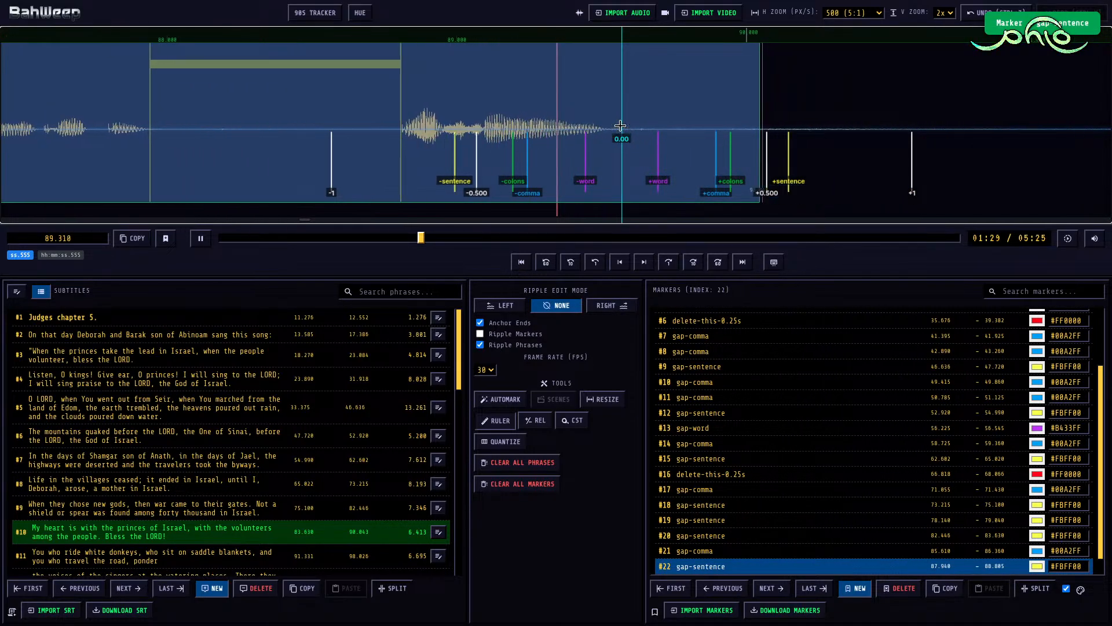
pyautogui.press('space')
pyautogui.click(597, 118)
pyautogui.press('r')
pyautogui.press(']')
pyautogui.press(']')
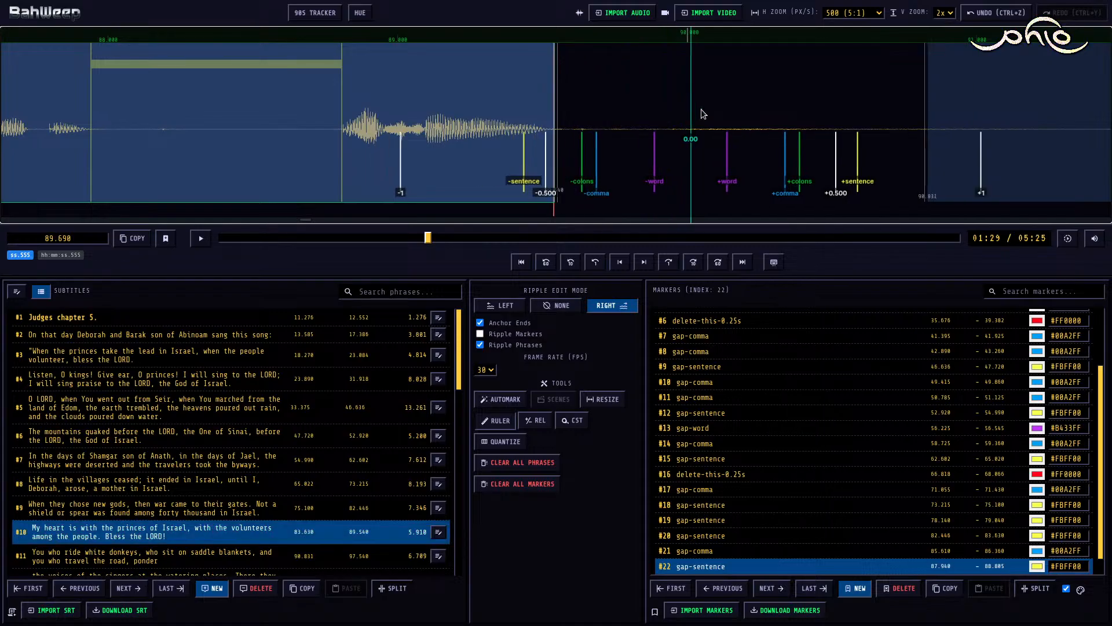
# Step: Move the start of subtitle #11 to 91.995, rippling the later phrases, and switch the ripple edit mode to None
pyautogui.scroll(-5, 718, 112)
pyautogui.click(735, 94)
pyautogui.press('[')
pyautogui.scroll(-5, 735, 95)
pyautogui.press('r')
# Step: Add a gap-sentence marker between subtitles #10 and #11, spanning 89.540 to 91.995
pyautogui.click(405, 92)
pyautogui.press('m')
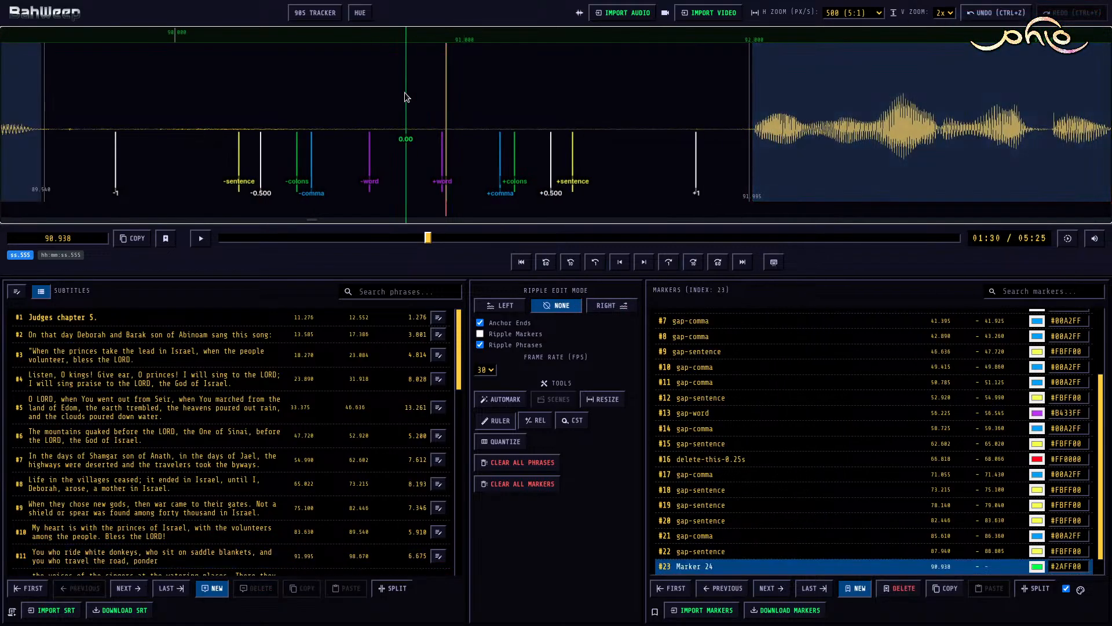
pyautogui.press('4')
pyautogui.scroll(5, 415, 121)
pyautogui.press('[')
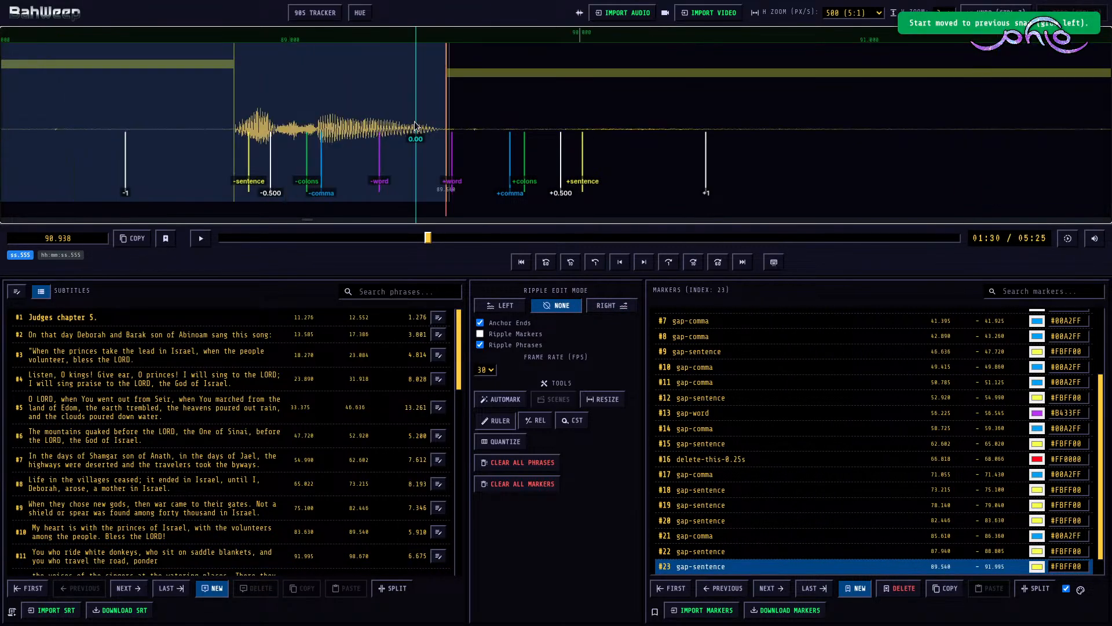
# Step: Play subtitle #11 and mark its misread stretch from 93.832 to 97.588 as delete-this-0.25s
pyautogui.press('space')
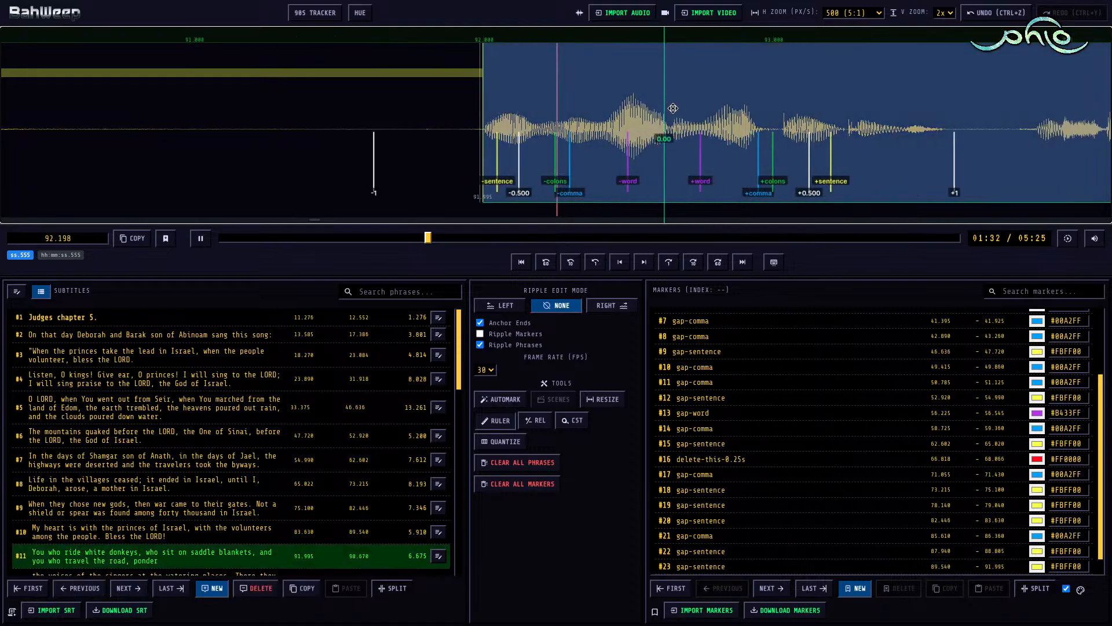
pyautogui.press('space')
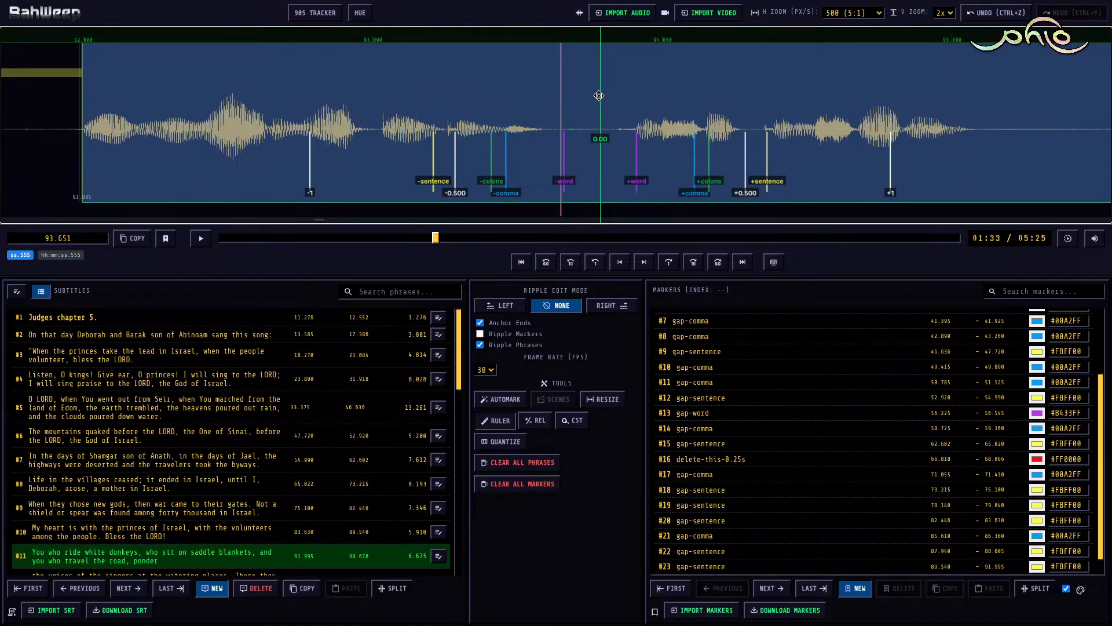
pyautogui.press('space')
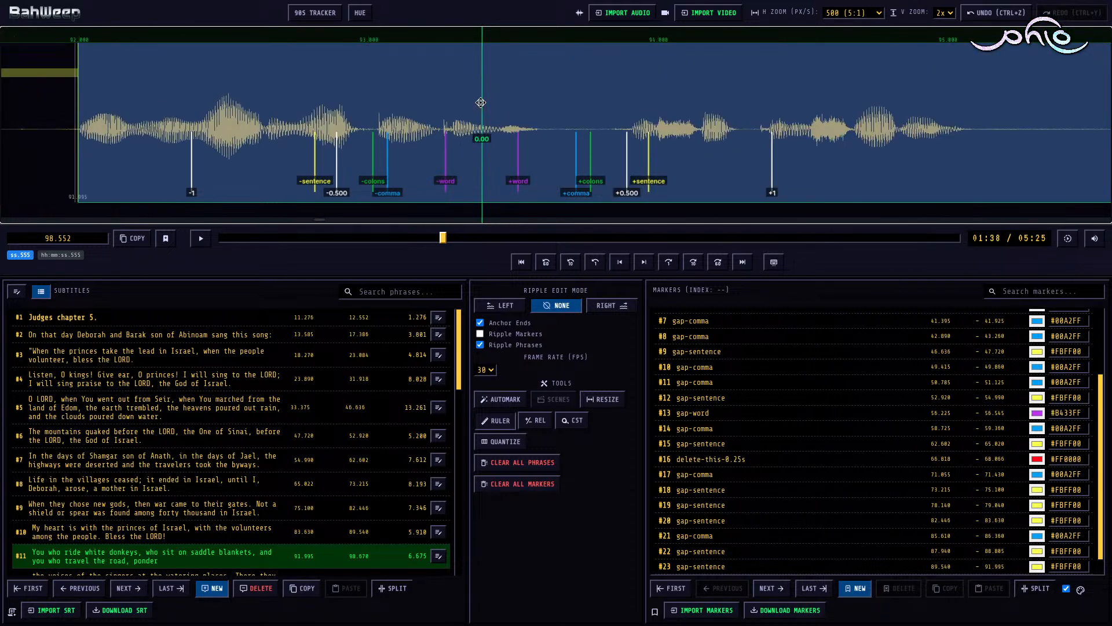
pyautogui.click(609, 129)
pyautogui.press('m')
pyautogui.press('d')
pyautogui.scroll(-8, 610, 131)
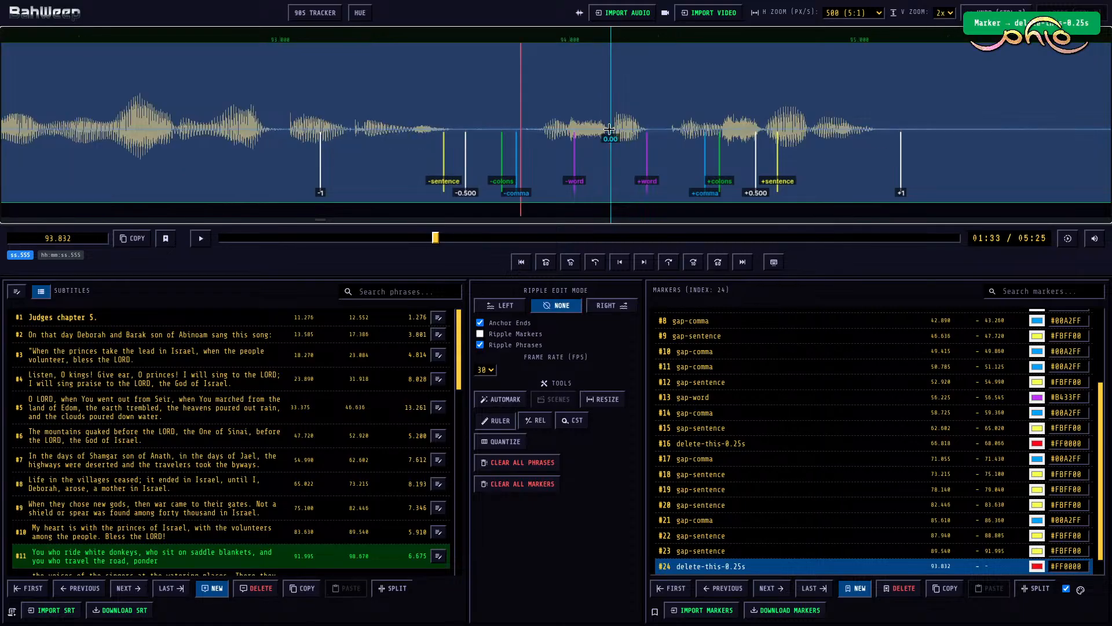
pyautogui.scroll(-2, 800, 125)
pyautogui.scroll(-2, 701, 124)
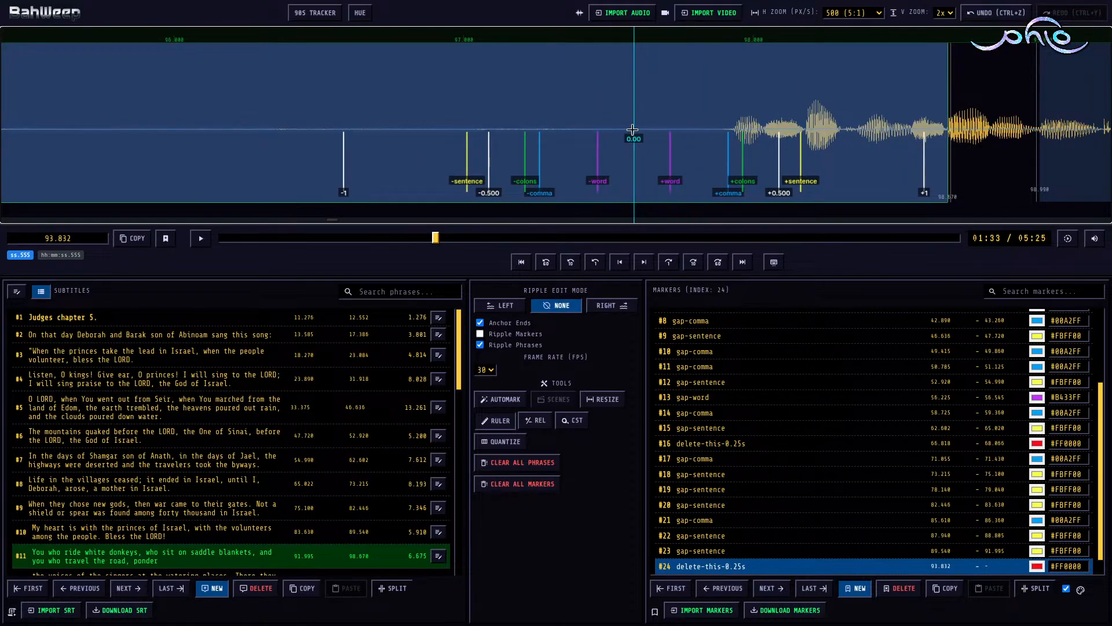
pyautogui.press('e')
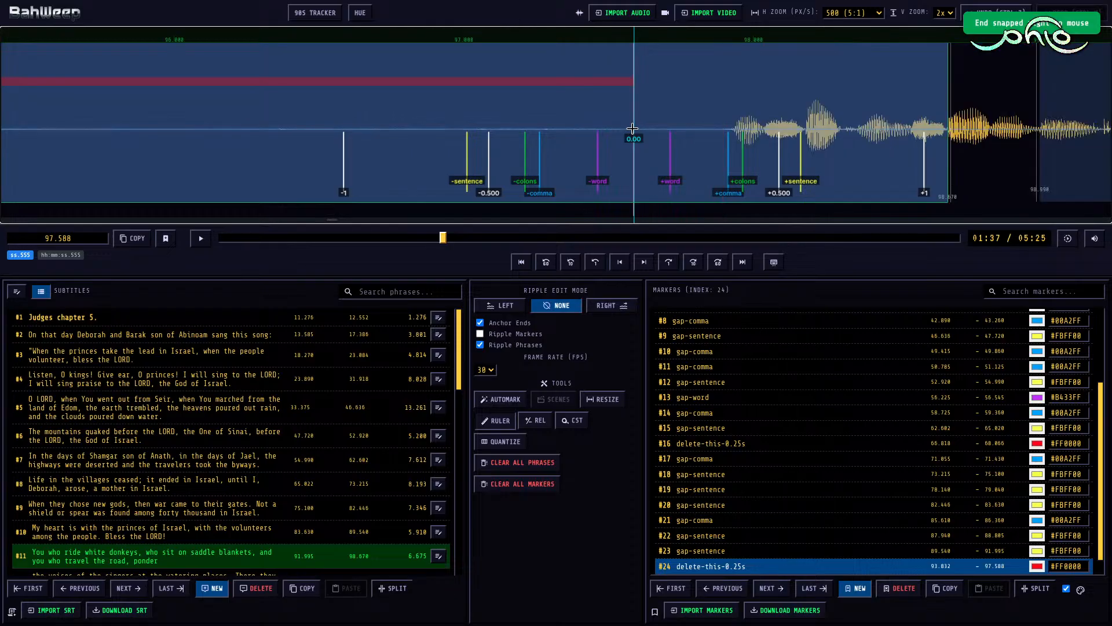
# Step: Play past the delete marker and, with ripple edit mode Right, extend the end of subtitle #11 to 102.920
pyautogui.press('space')
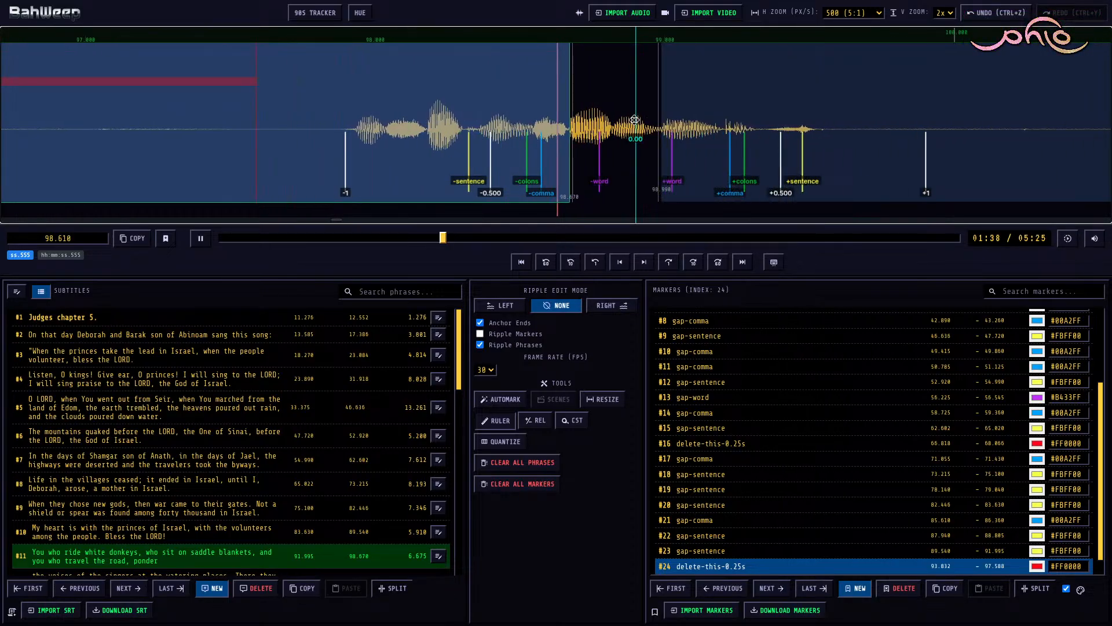
pyautogui.press('space')
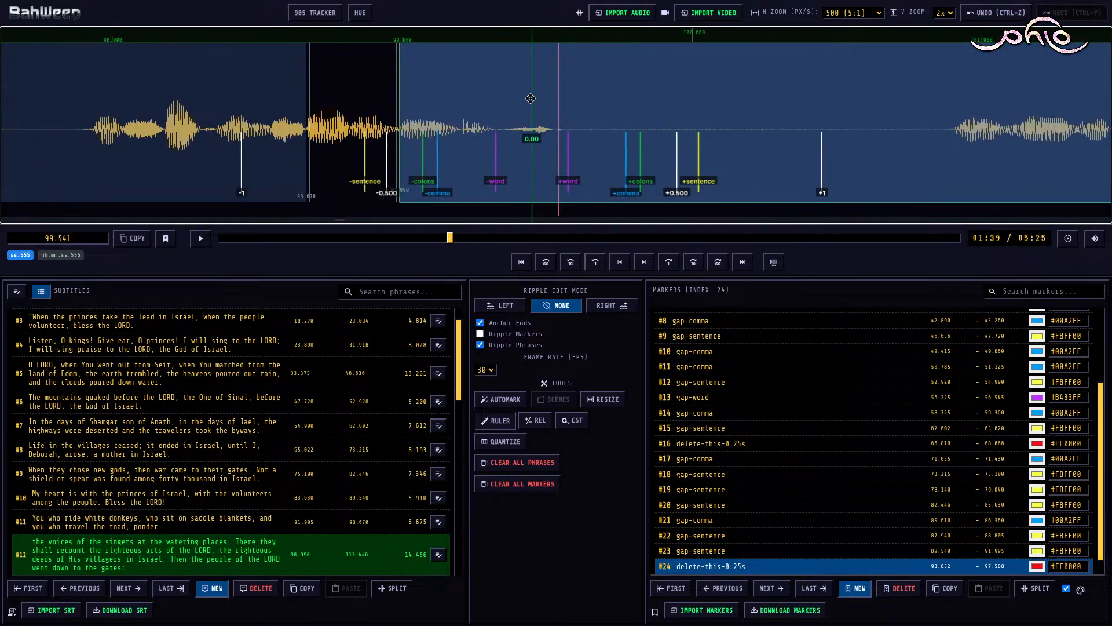
pyautogui.click(273, 86)
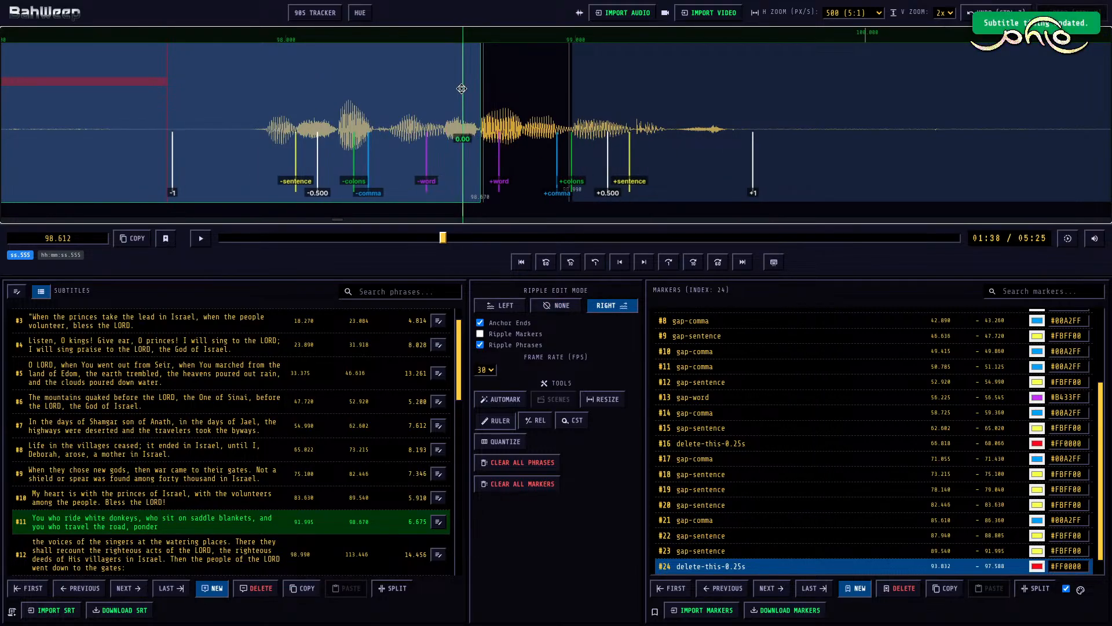
pyautogui.hscroll(10, 462, 89)
pyautogui.click(646, 130)
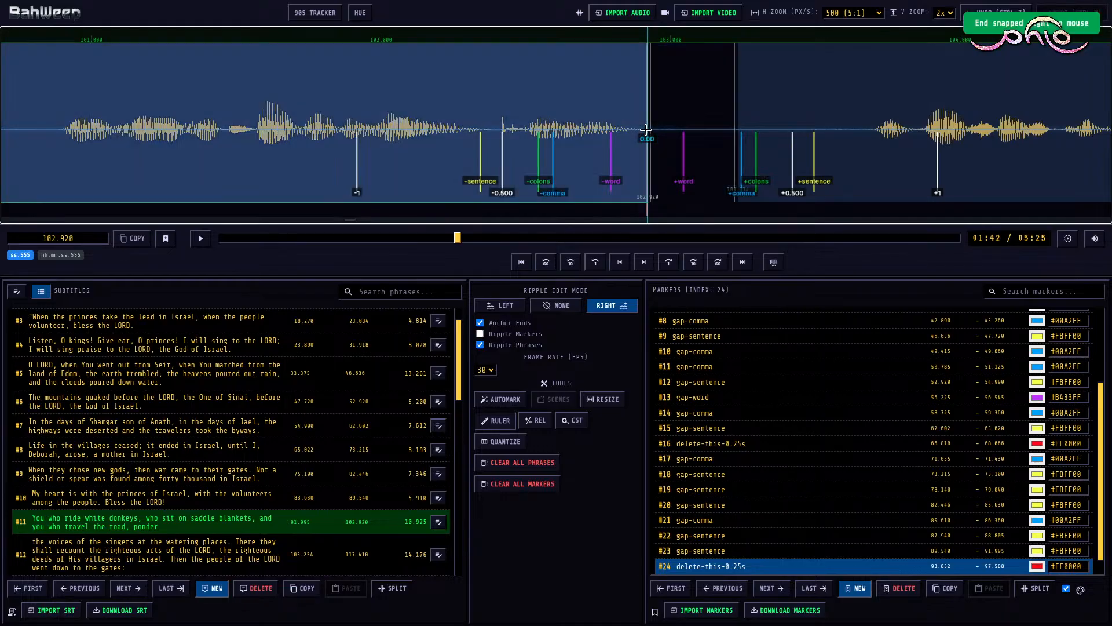
# Step: Replay the retaken part of subtitle #11 from 98.010 to check its wording and pauses
pyautogui.hscroll(-10, 646, 129)
pyautogui.click(554, 117)
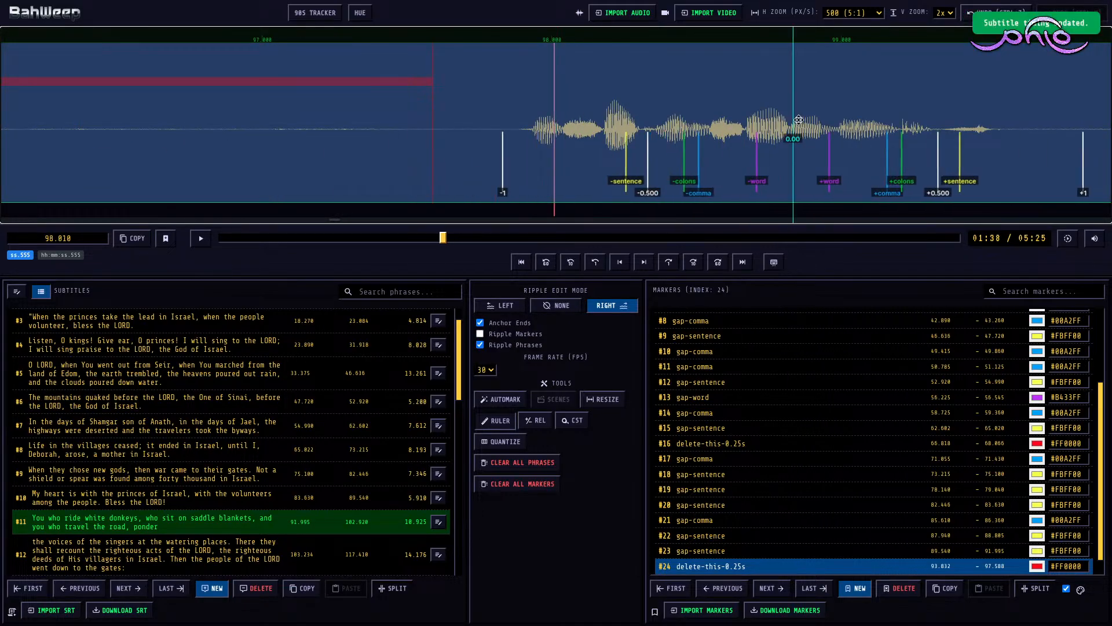
pyautogui.hscroll(6, 696, 117)
pyautogui.press('space')
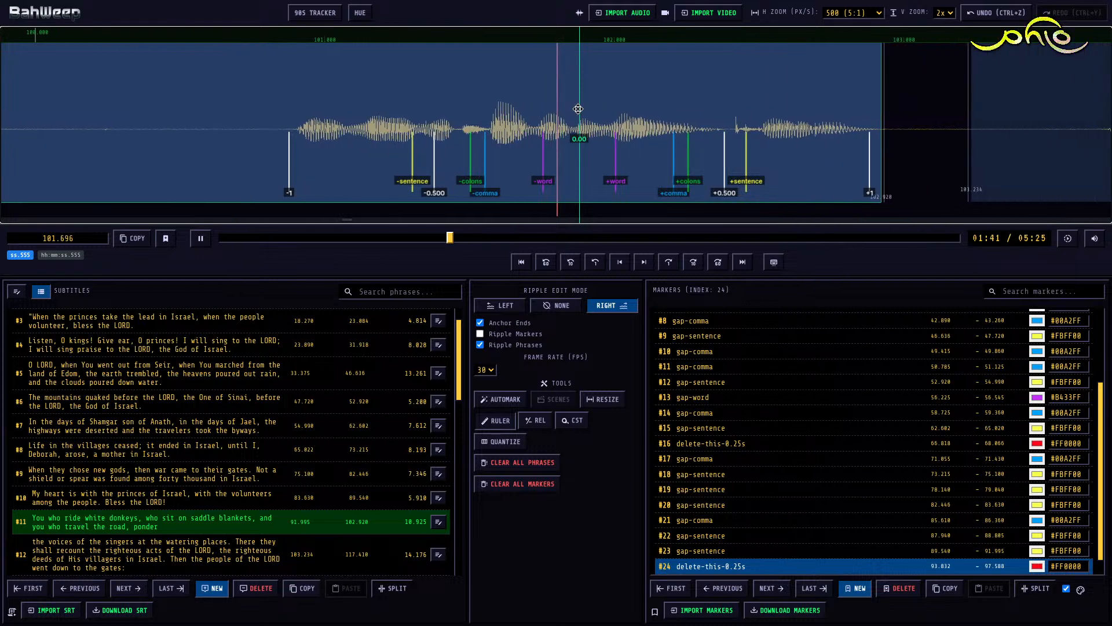
pyautogui.press('space')
# Step: Mark the long pause inside subtitle #11 as gap-comma from 99.515 to 100.900
pyautogui.hscroll(-2, 505, 110)
pyautogui.hscroll(-13, 504, 110)
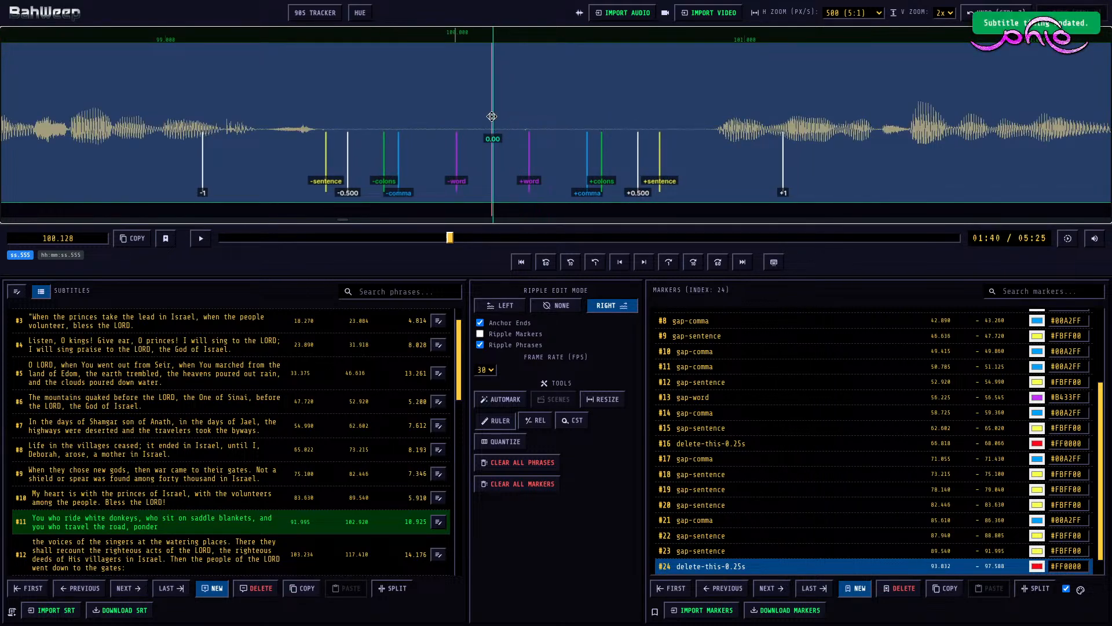
pyautogui.press('m')
pyautogui.hotkey('shift', 'Left')
pyautogui.hotkey('shift', 'Right')
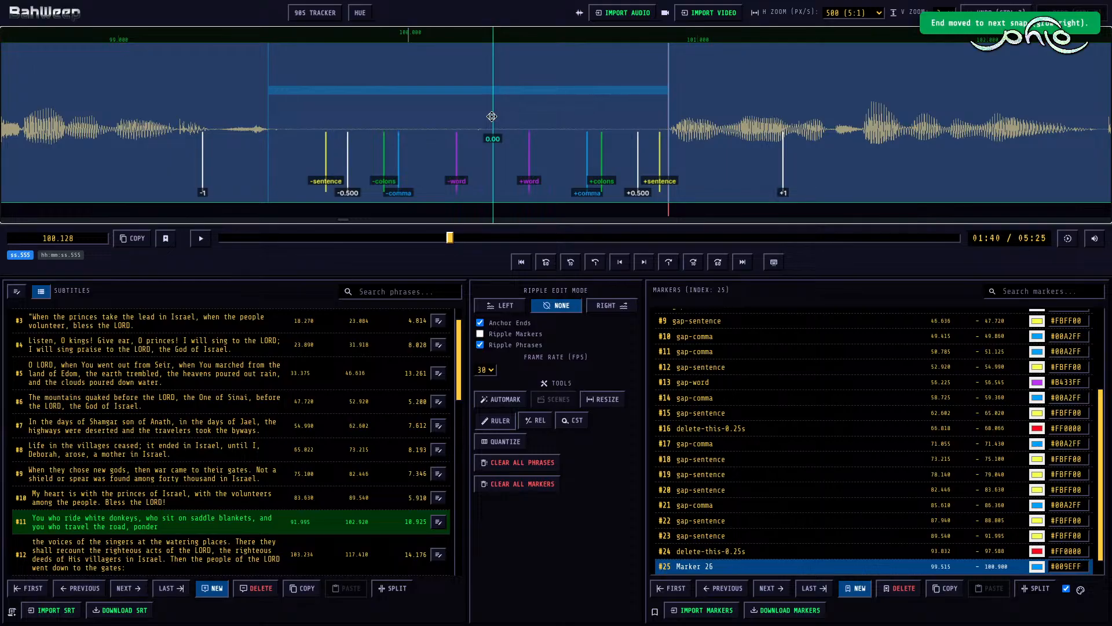
# Step: Move the start of subtitle #12 to 103.700 and mark the gap before it as gap-word from 102.920
pyautogui.hscroll(17, 498, 113)
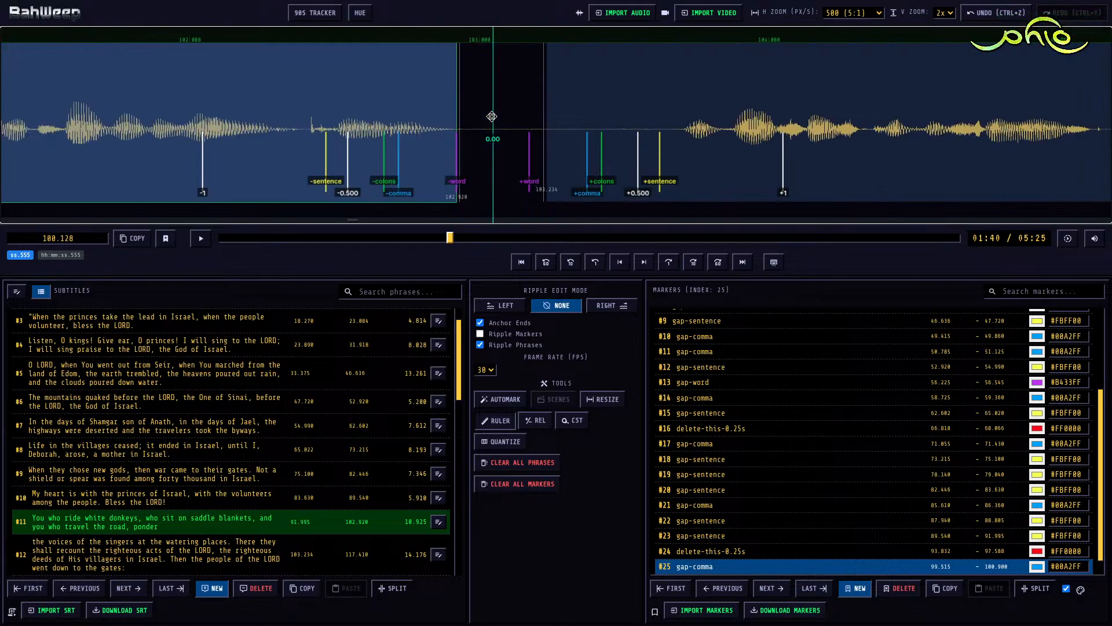
pyautogui.click(558, 109)
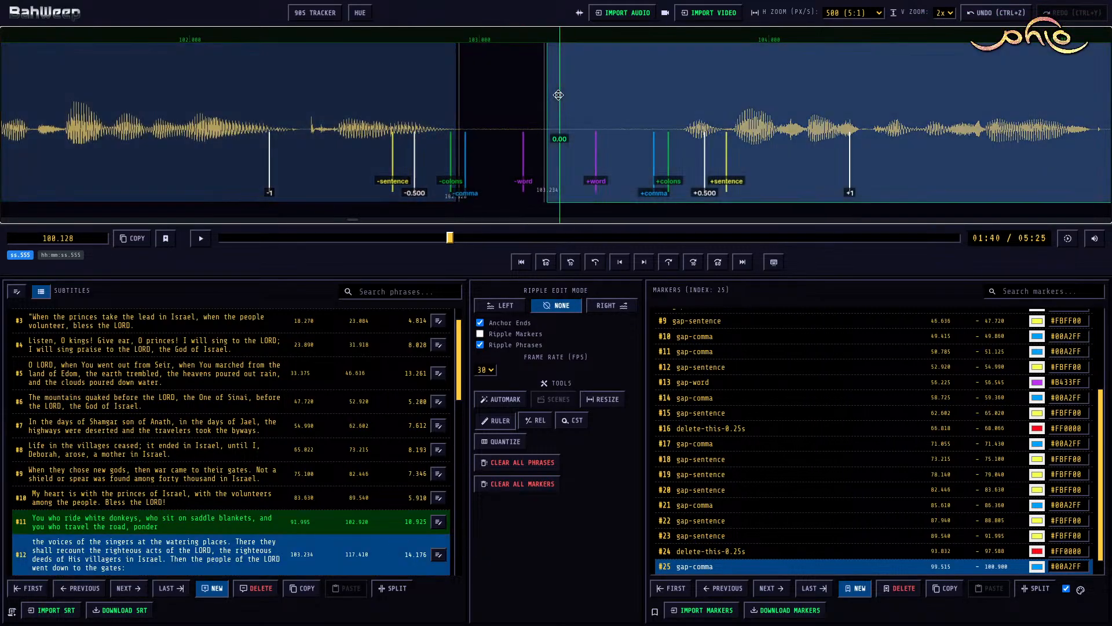
pyautogui.hotkey('ctrl', 'shift', 'Right')
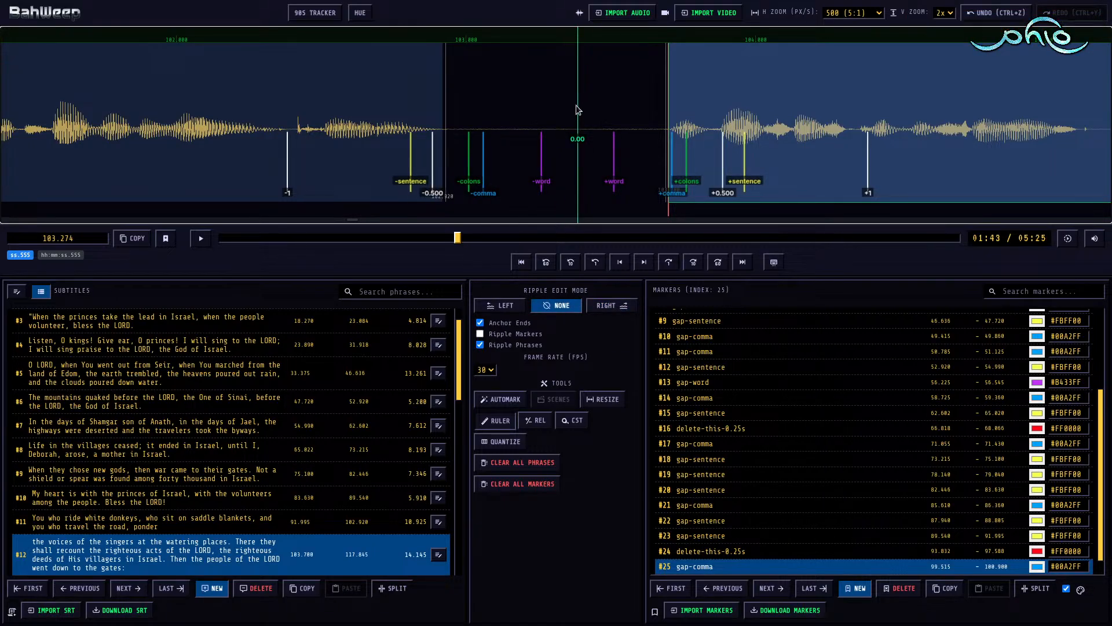
pyautogui.press('m')
pyautogui.press(']')
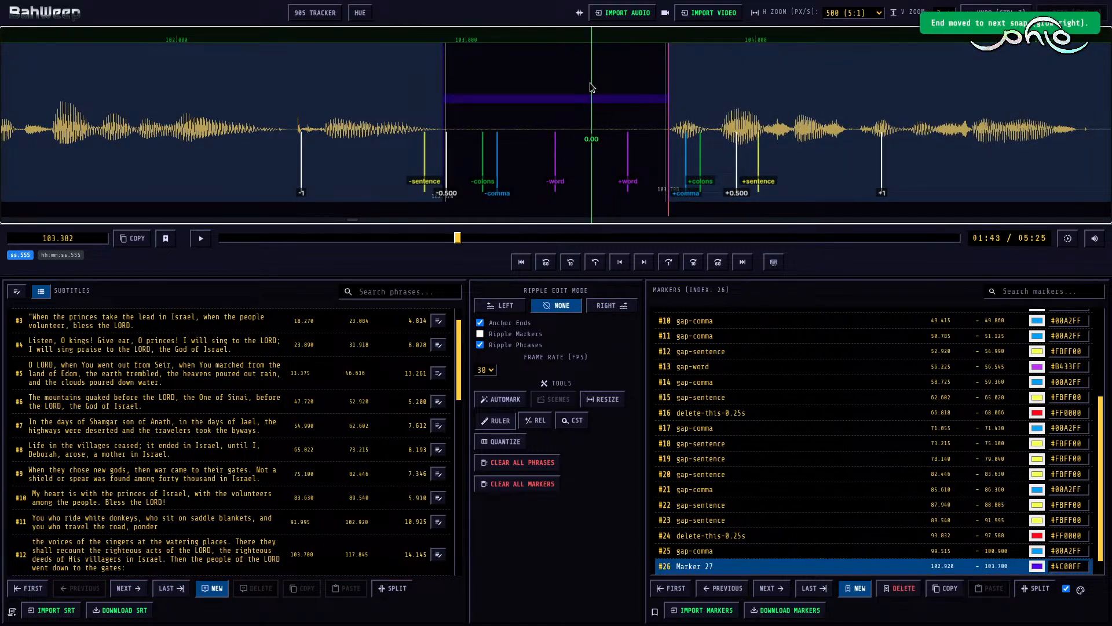
pyautogui.press('3')
pyautogui.press('1')
# Step: Play into subtitle #12 and mark its first short pause as gap-word from 105.105 to 105.360
pyautogui.press('space')
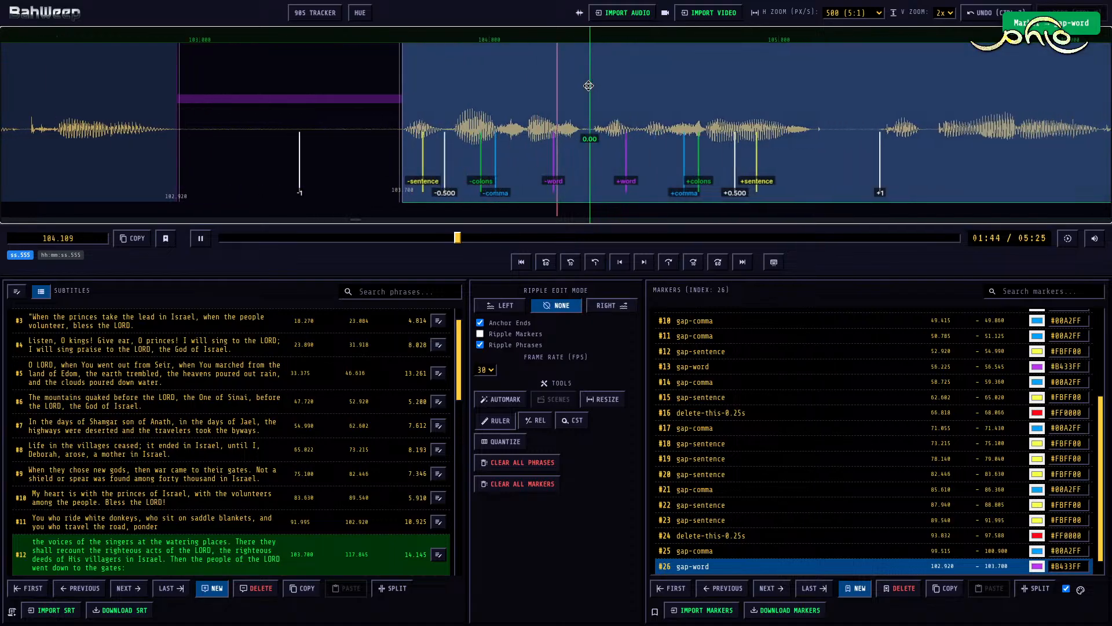
pyautogui.press('space')
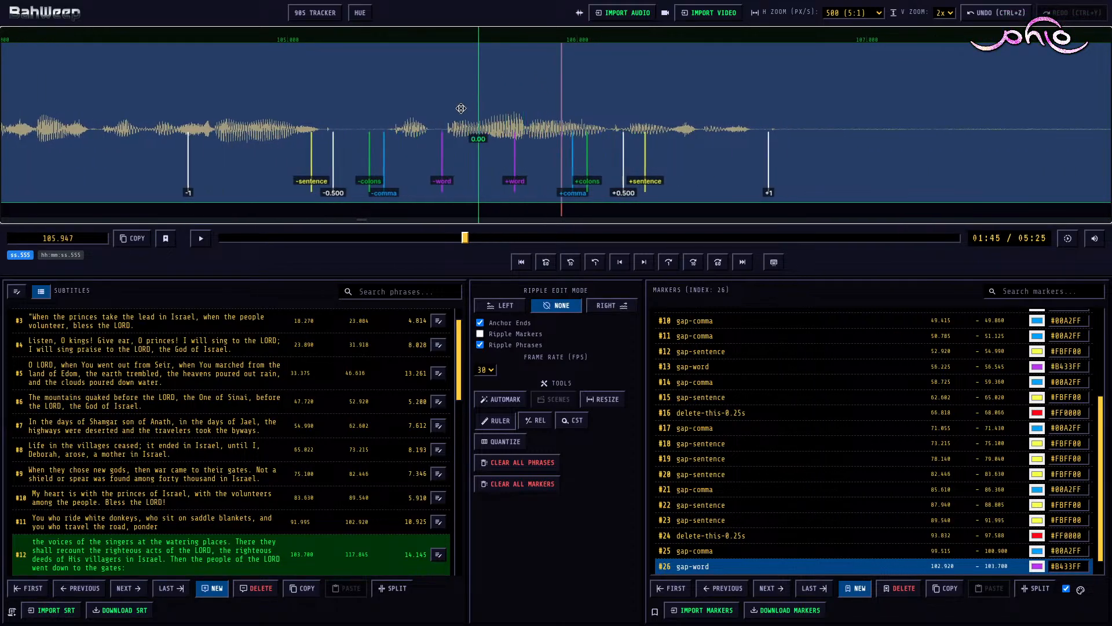
pyautogui.scroll(2, 458, 104)
pyautogui.press('m')
pyautogui.press('3')
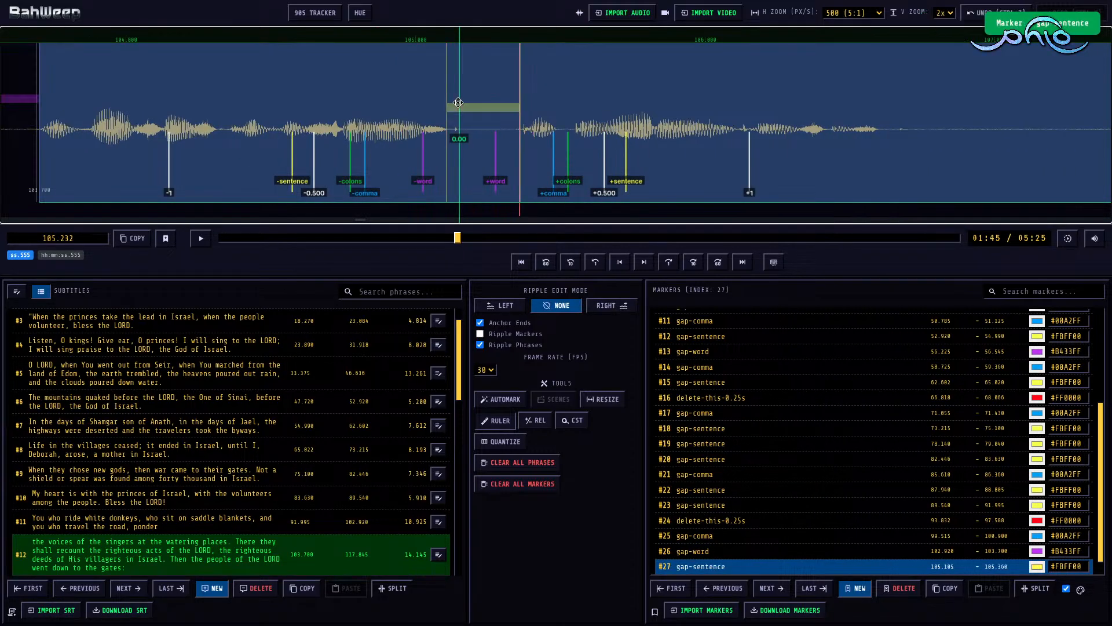
pyautogui.press('1')
# Step: Play on in subtitle #12 and mark the sentence-end pause as gap-sentence from 106.595 to 108.270
pyautogui.press('space')
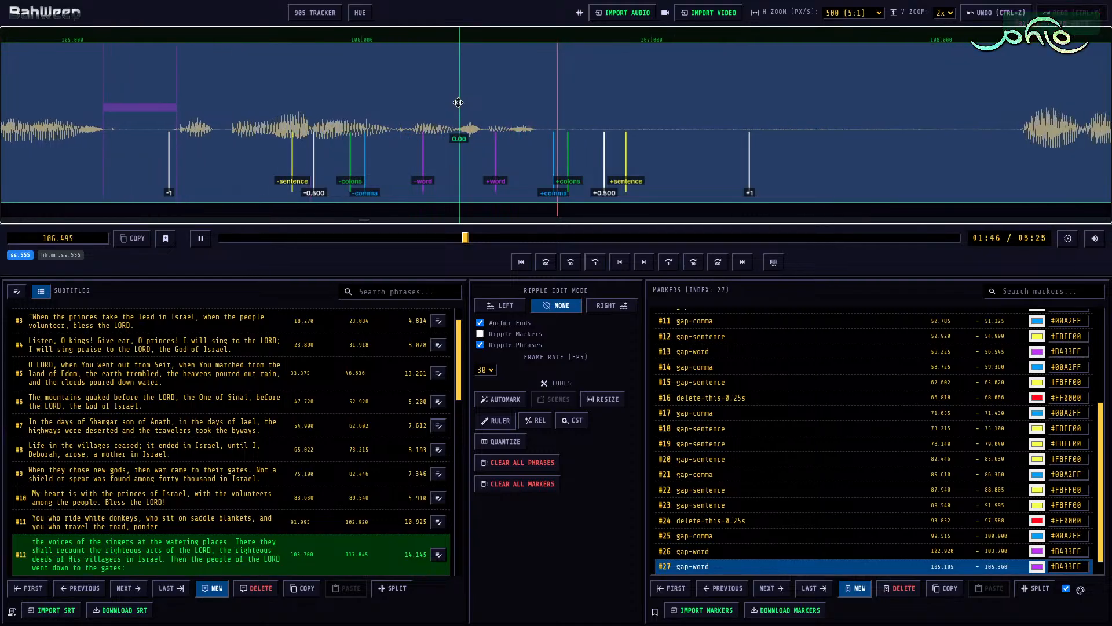
pyautogui.press('space')
pyautogui.scroll(-3, 533, 106)
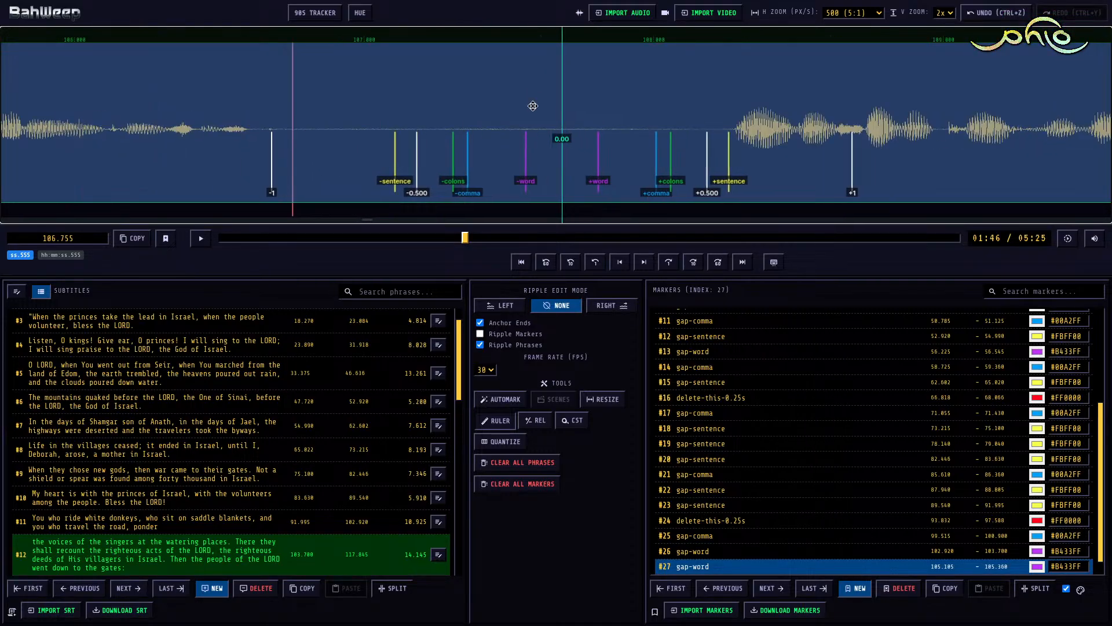
pyautogui.press('m')
pyautogui.press('3')
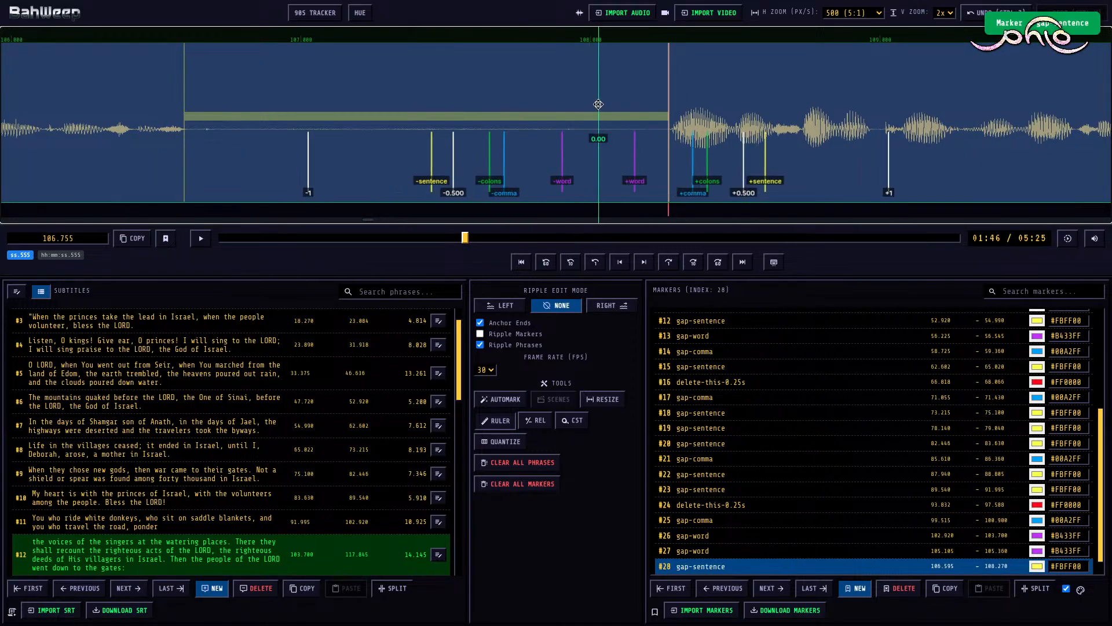
# Step: Play the next sentence of subtitle #12 and add a gap-comma marker from 110.755 to 111.285
pyautogui.press('space')
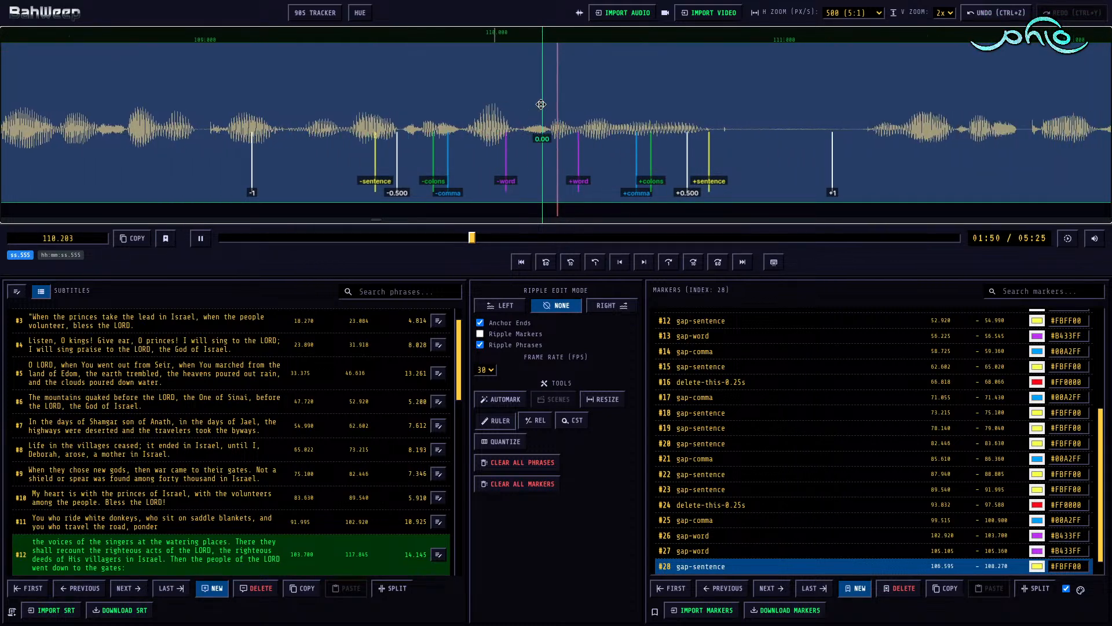
pyautogui.press('space')
pyautogui.press('m')
pyautogui.hotkey('shift', 'Right')
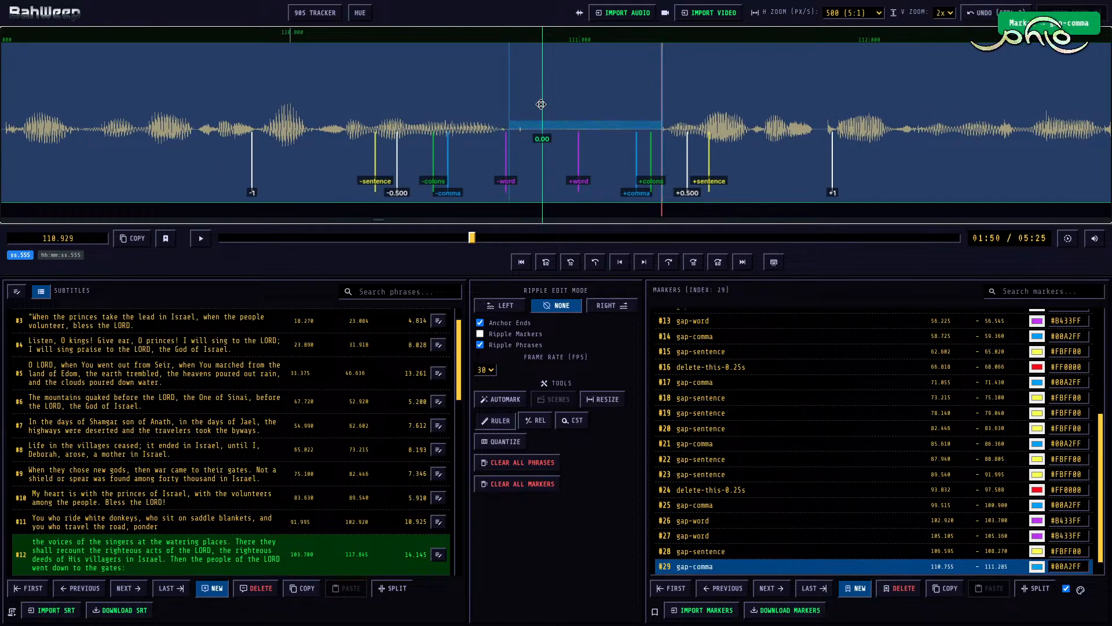
# Step: Play further through subtitle #12 and add a gap-word marker from 113.150 to 113.325
pyautogui.press('space')
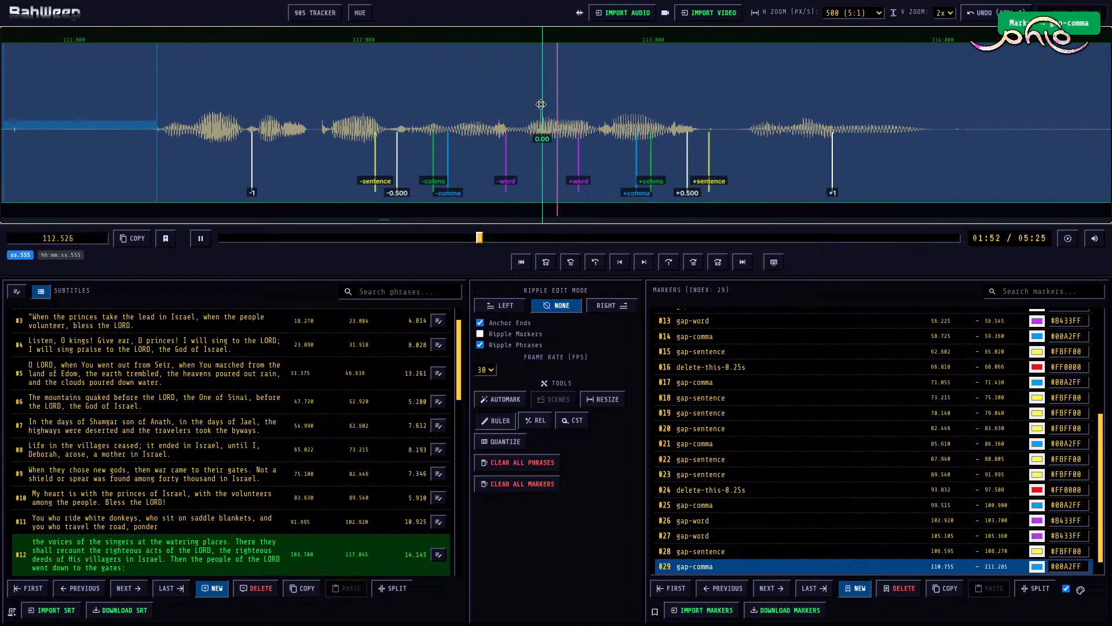
pyautogui.press('space')
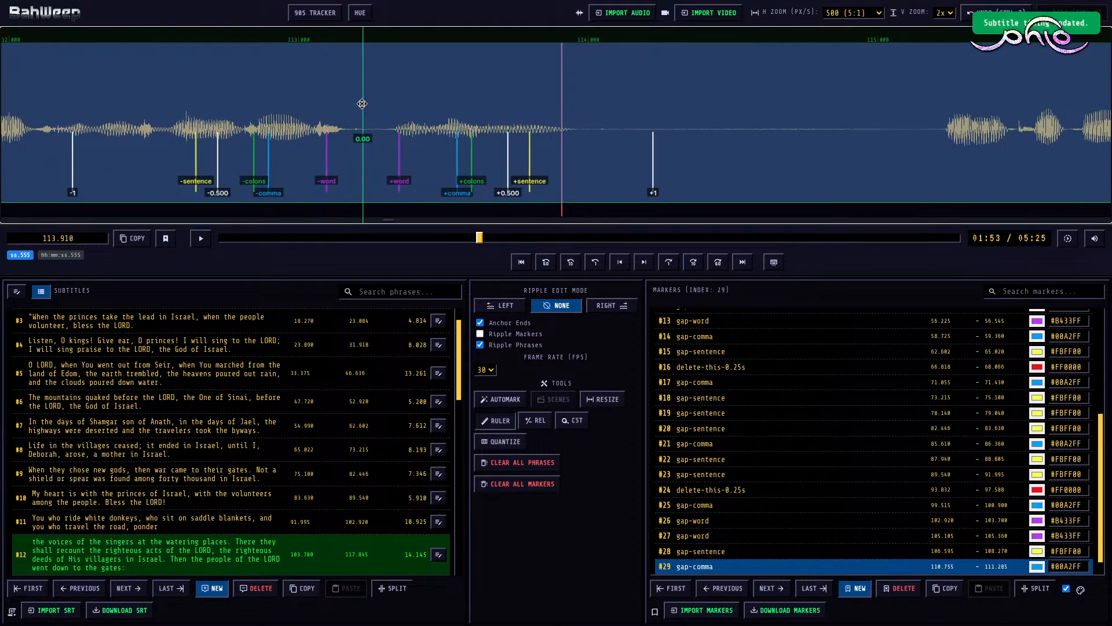
pyautogui.press('m')
pyautogui.hotkey('shift', 'Right')
# Step: Continue playing subtitle #12 and add a gap-sentence marker from 113.940 to 115.230
pyautogui.press('space')
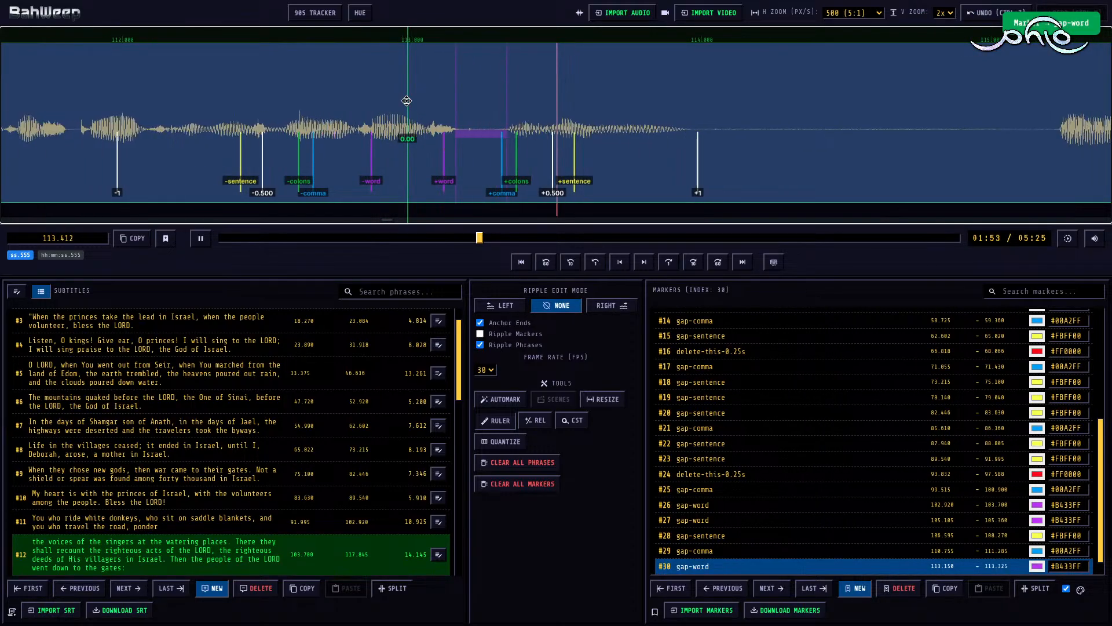
pyautogui.press('space')
pyautogui.press('m')
pyautogui.hotkey('shift', 'Right')
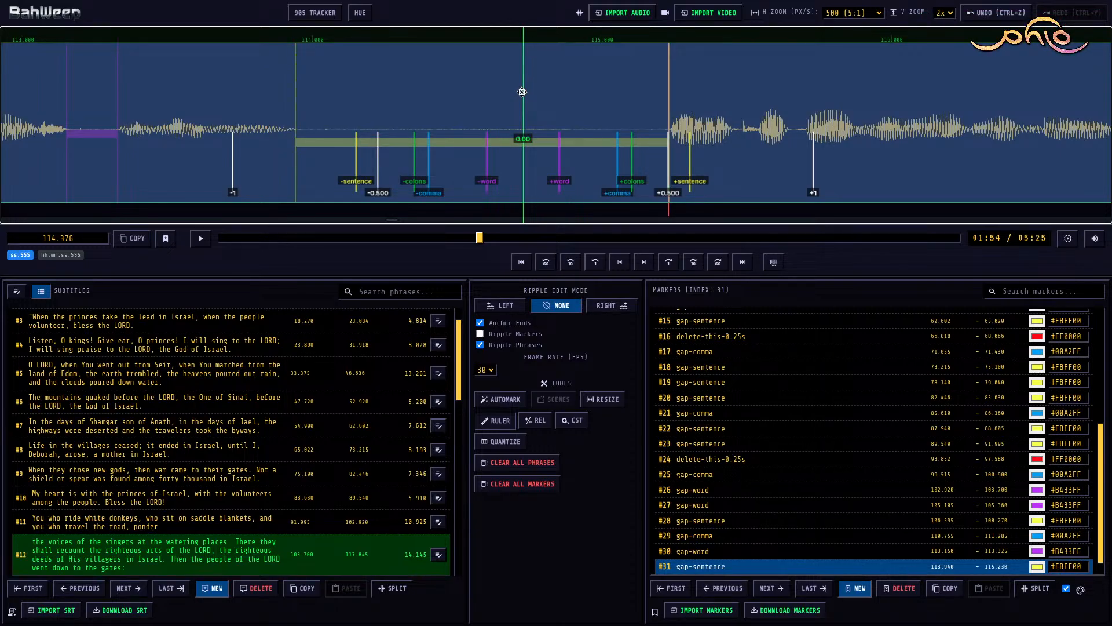
# Step: Play the rest of subtitle #12 and, with ripple edit mode Right, trim its end to 117.408
pyautogui.press('space')
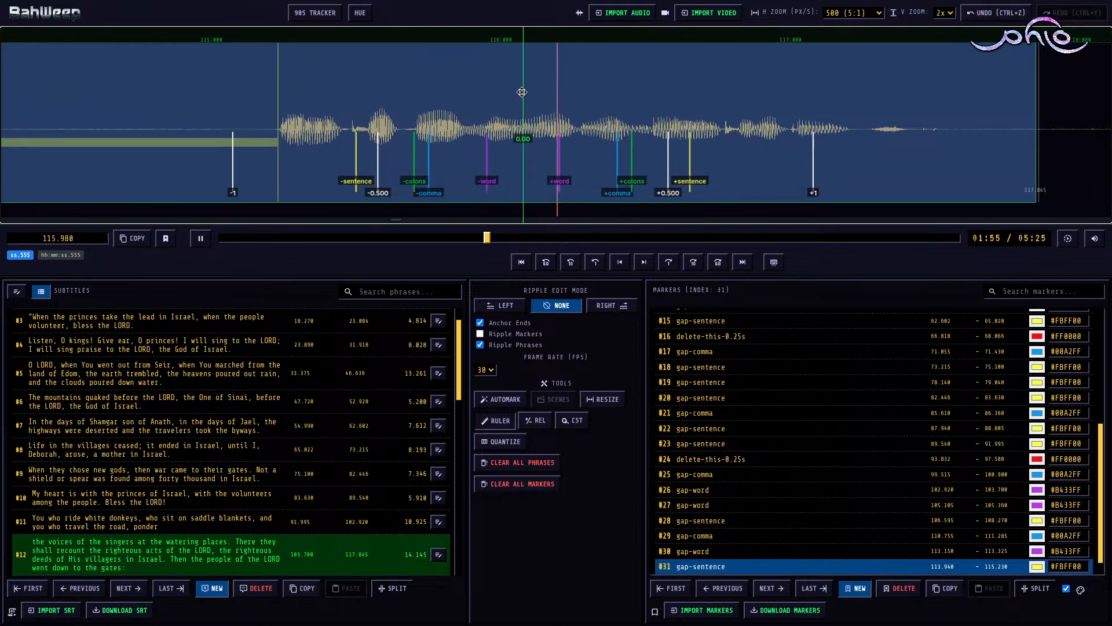
pyautogui.press('space')
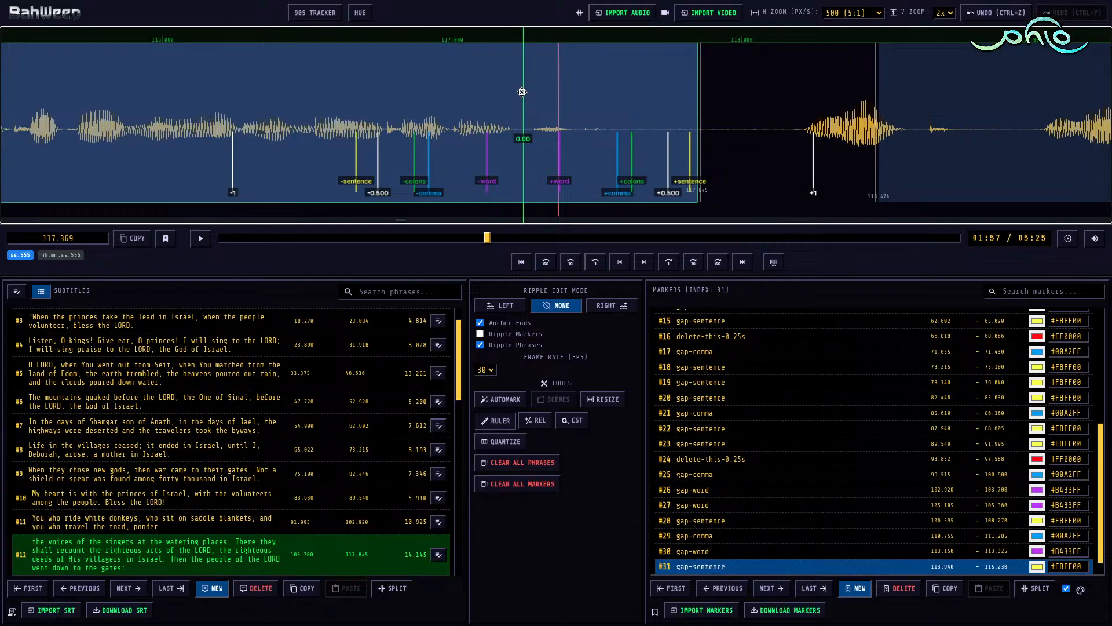
pyautogui.press('r')
pyautogui.keyDown('ctrl'); pyautogui.click(570, 127); pyautogui.keyUp('ctrl')
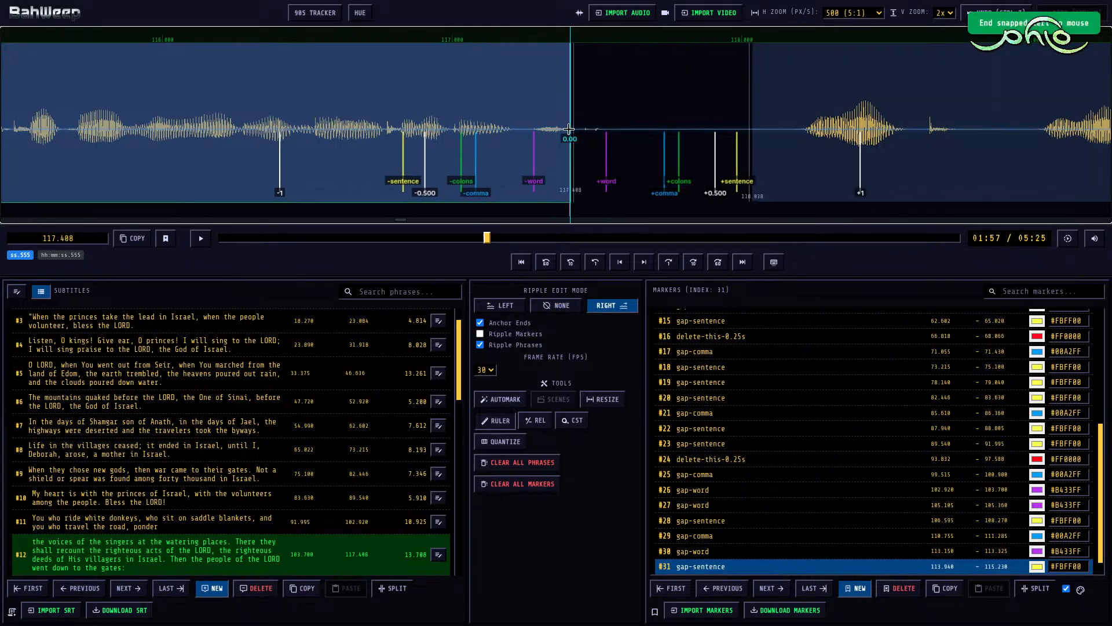
# Step: Move the start of subtitle #13 to 118.205 and add a gap-colons-dash marker before it from 117.408
pyautogui.click(769, 99)
pyautogui.hotkey('shift', 'Right')
pyautogui.press('r')
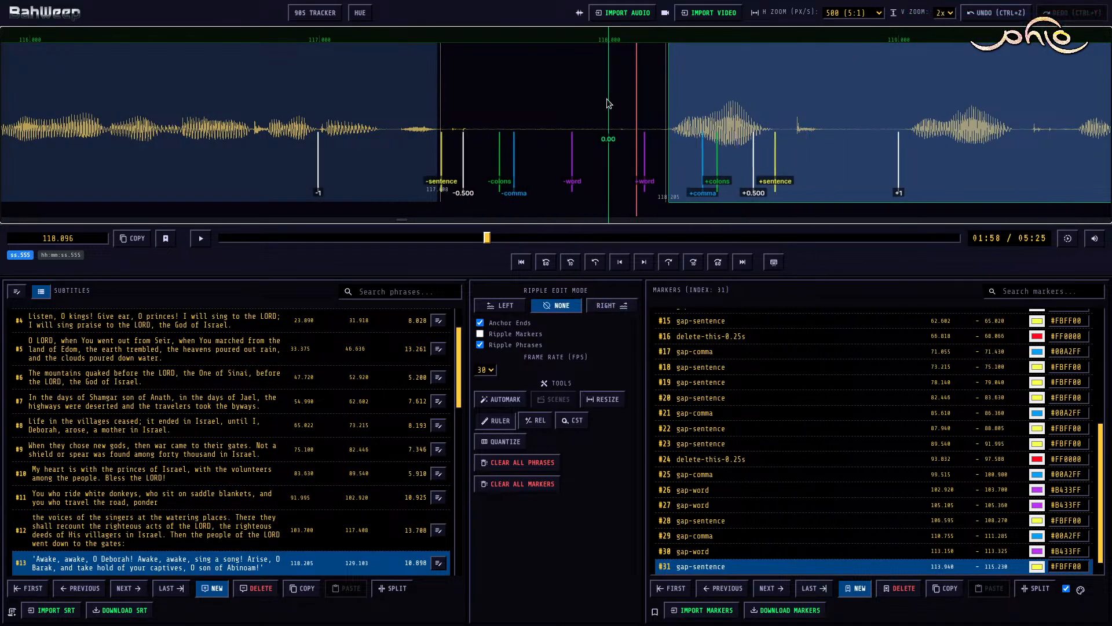
pyautogui.click(608, 104)
pyautogui.press('m')
pyautogui.hotkey('shift', 'Left')
pyautogui.hotkey('shift', 'Right')
# Step: Play the start of subtitle #13 and mark the pause after its first word as gap-comma from 118.715 to 119.040
pyautogui.press('space')
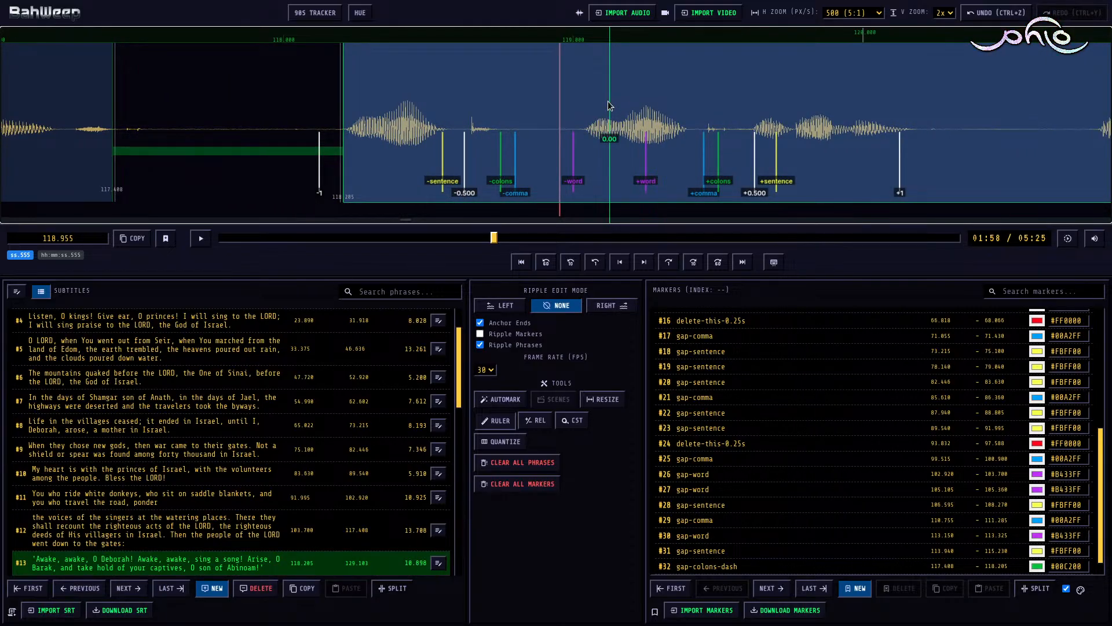
pyautogui.press('m')
pyautogui.hotkey('shift', 'Right')
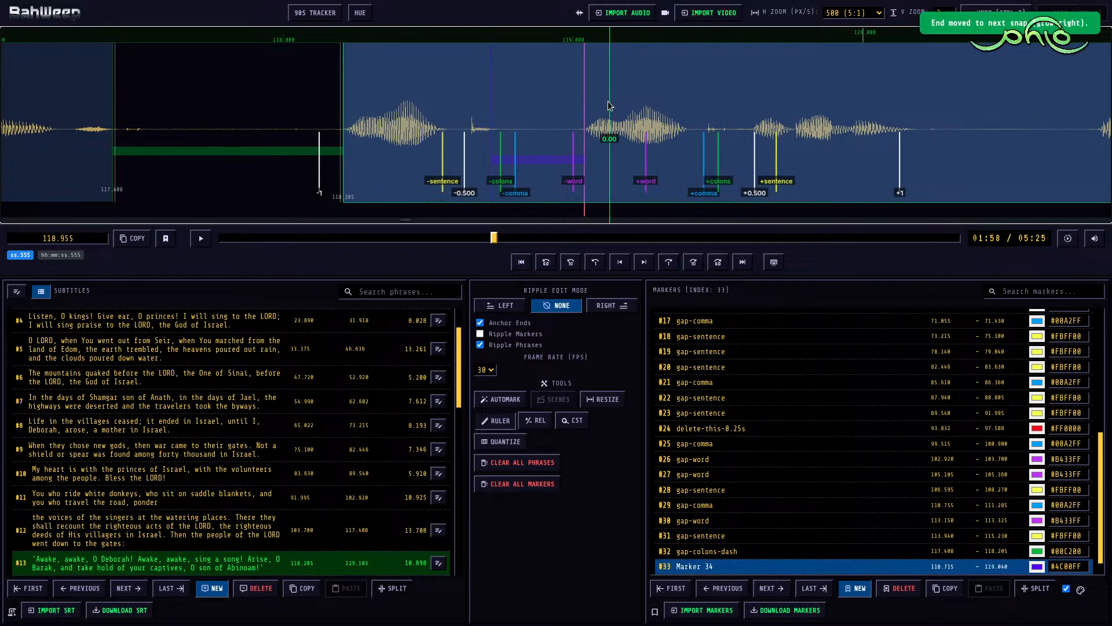
pyautogui.press('c')
pyautogui.press('c')
pyautogui.press('c')
# Step: Play on through subtitle #13 and add a gap-sentence marker from 122.805 to 123.800
pyautogui.press('space')
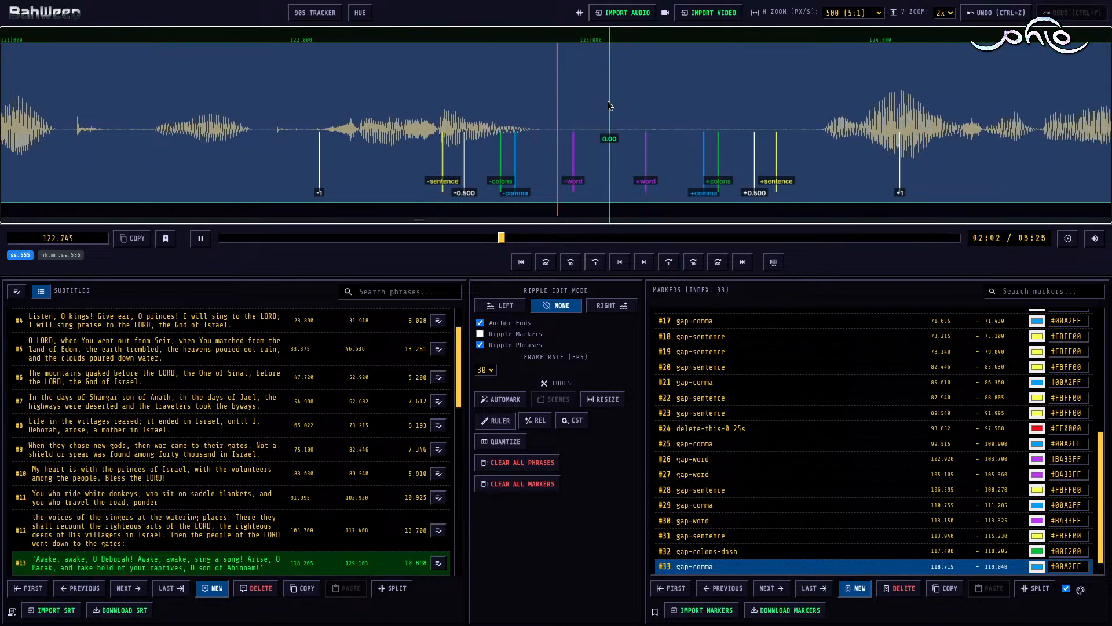
pyautogui.press('space')
pyautogui.press('m')
pyautogui.hotkey('shift', 'Right')
# Step: Play the rest of subtitle #13 and, with ripple edit mode Right, trim its end to 128.404
pyautogui.press('space')
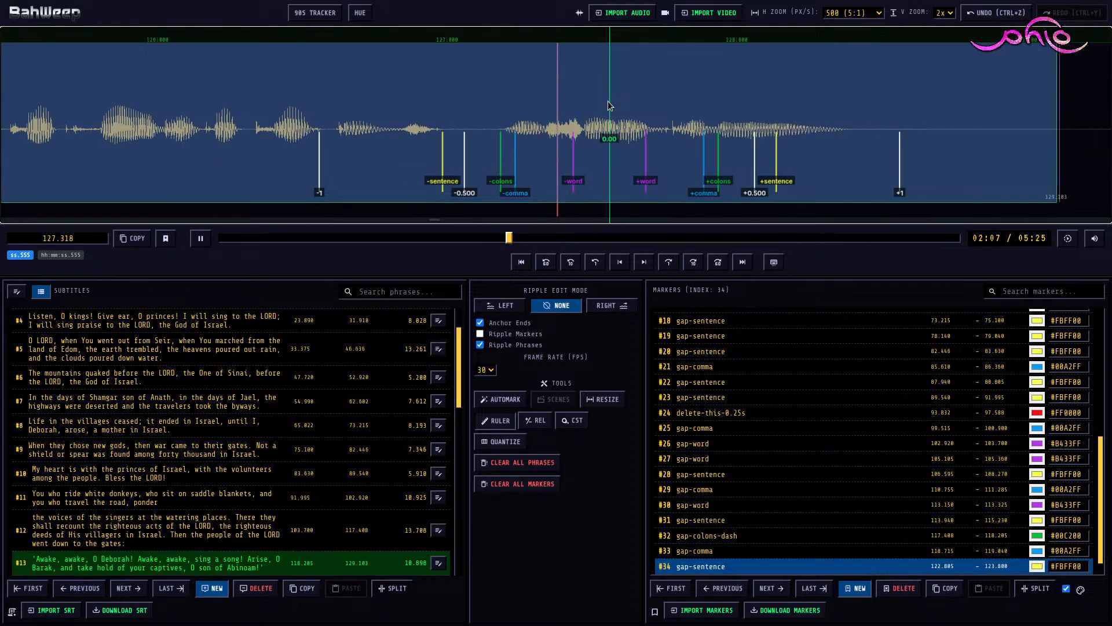
pyautogui.press('space')
pyautogui.press('r')
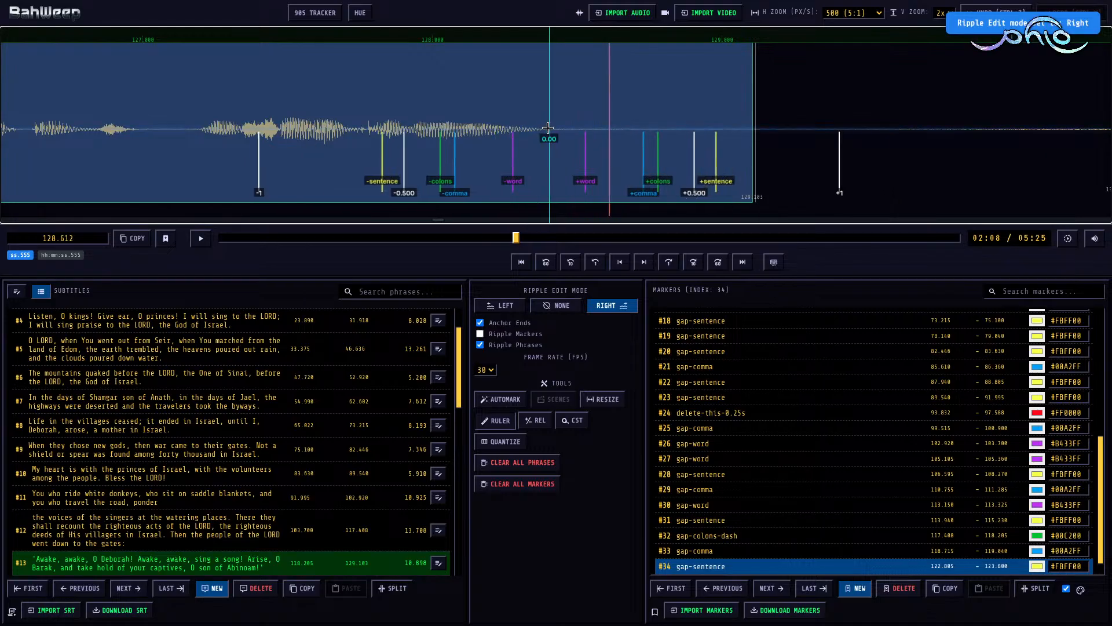
pyautogui.press(']')
# Step: Move the start of subtitle #14 to 130.935, where its speech begins
pyautogui.scroll(-6, 598, 110)
pyautogui.click(578, 80)
pyautogui.press('[')
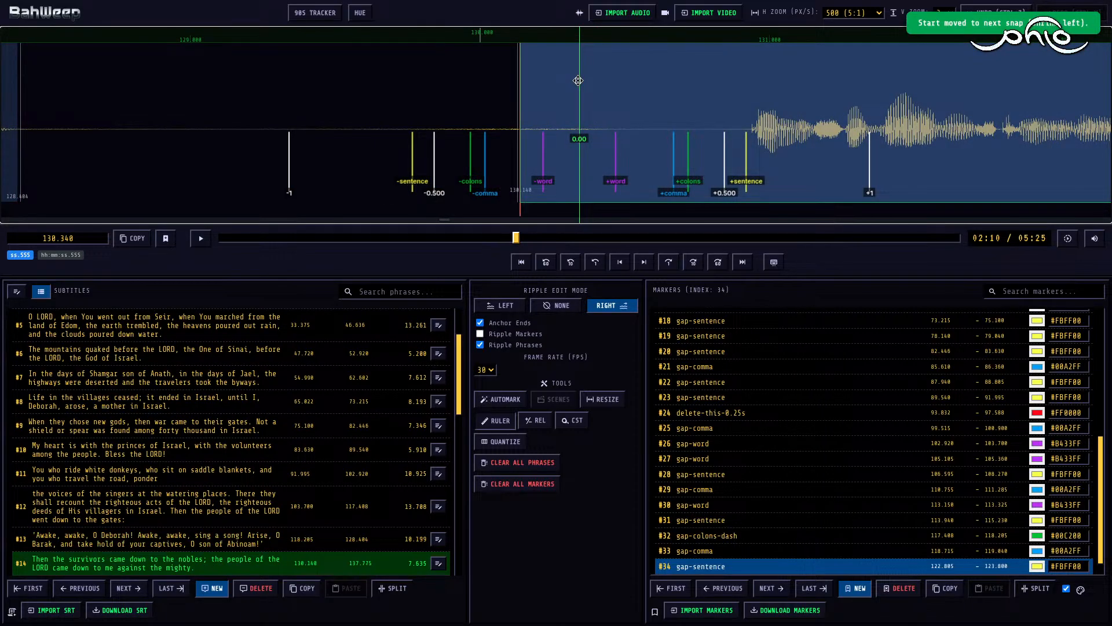
pyautogui.press('[')
pyautogui.press('[')
pyautogui.press('[')
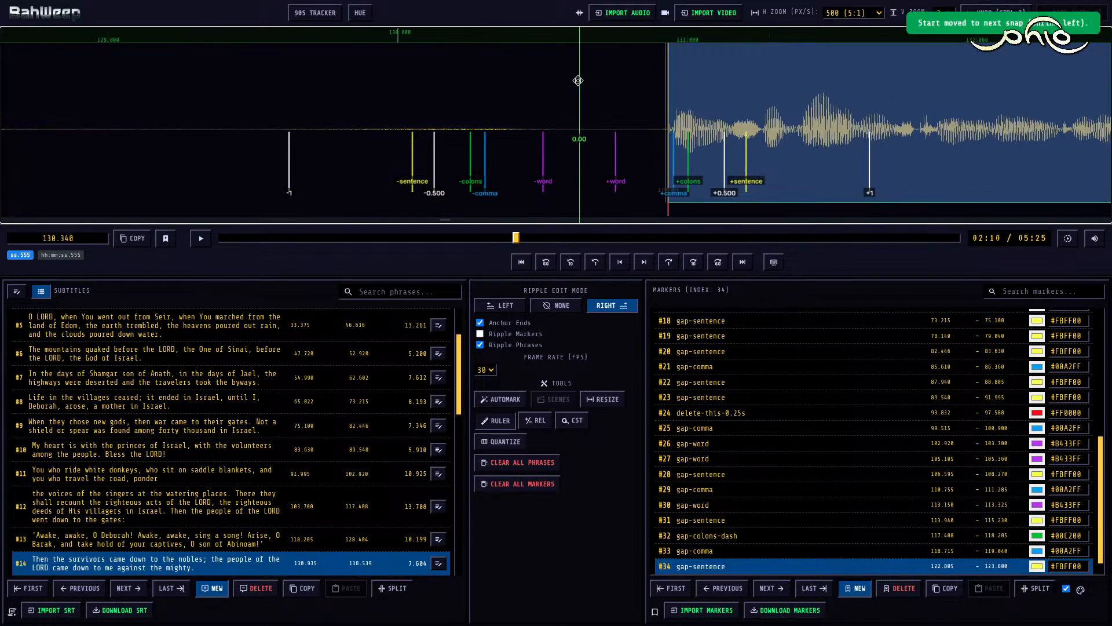
# Step: With ripple edit mode None, add a gap-sentence marker between subtitles #13 and #14, spanning 128.404 to 130.935
pyautogui.press('n')
pyautogui.click(292, 101)
pyautogui.press('m')
pyautogui.press('[')
pyautogui.press(']')
pyautogui.press(']')
pyautogui.press(']')
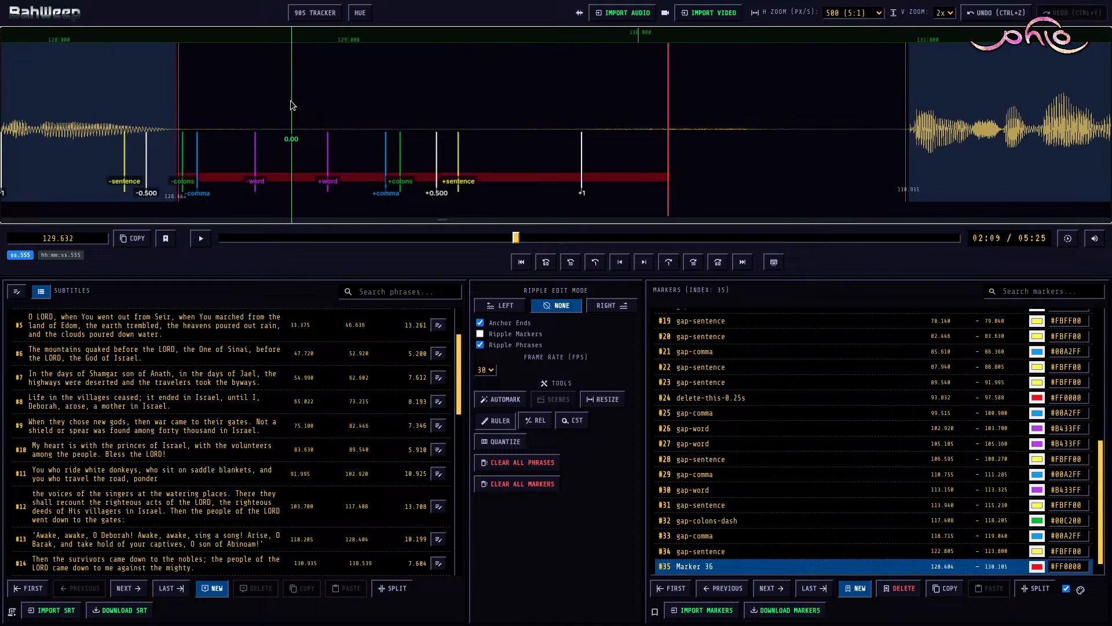
pyautogui.press(']')
pyautogui.press(']')
pyautogui.press(']')
pyautogui.press(']')
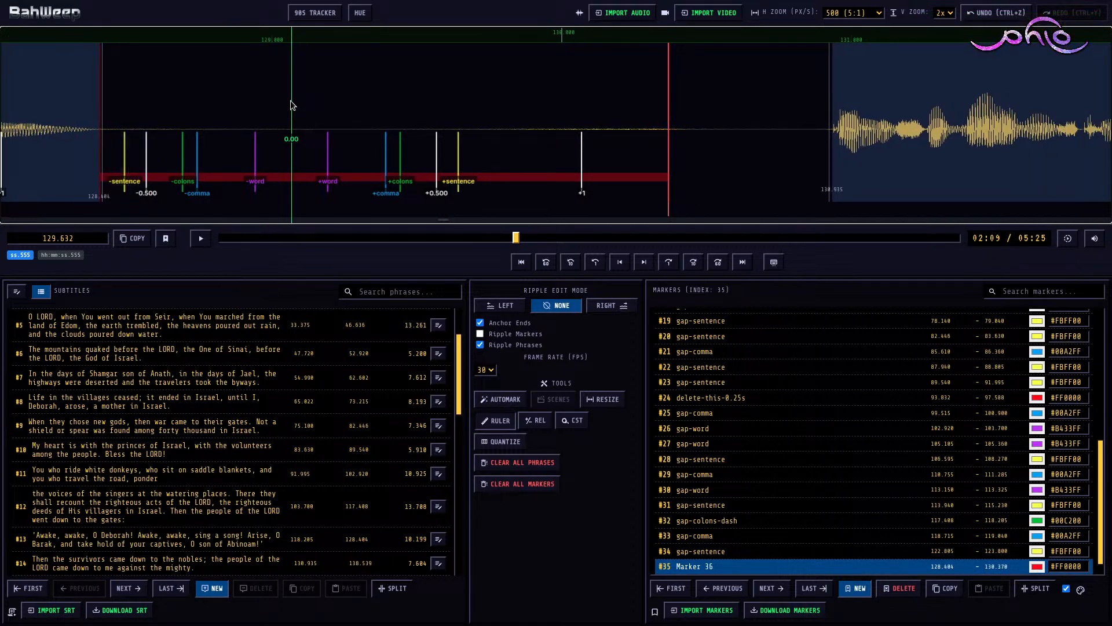
pyautogui.press('4')
# Step: Play the first clause of subtitle #14 and mark its pause as gap-colons-dash from 133.025 to 134.130
pyautogui.press('space')
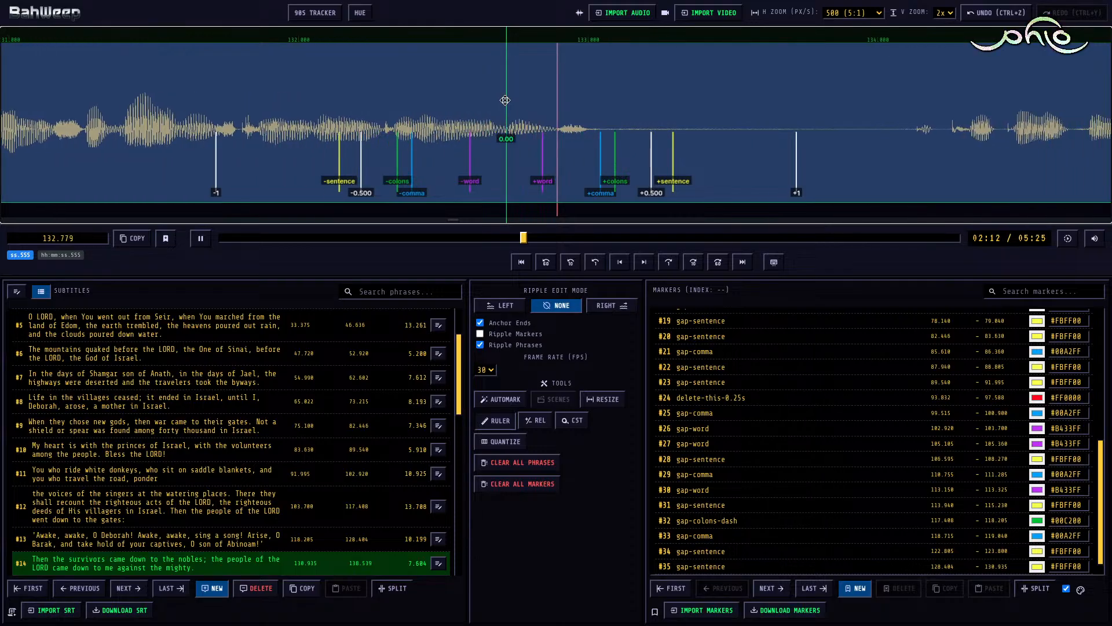
pyautogui.press('space')
pyautogui.press('m')
pyautogui.press('a')
pyautogui.press('4')
pyautogui.press('3')
# Step: Play the rest of subtitle #14 and, with ripple edit mode Right, trim its end to 136.998
pyautogui.press('space')
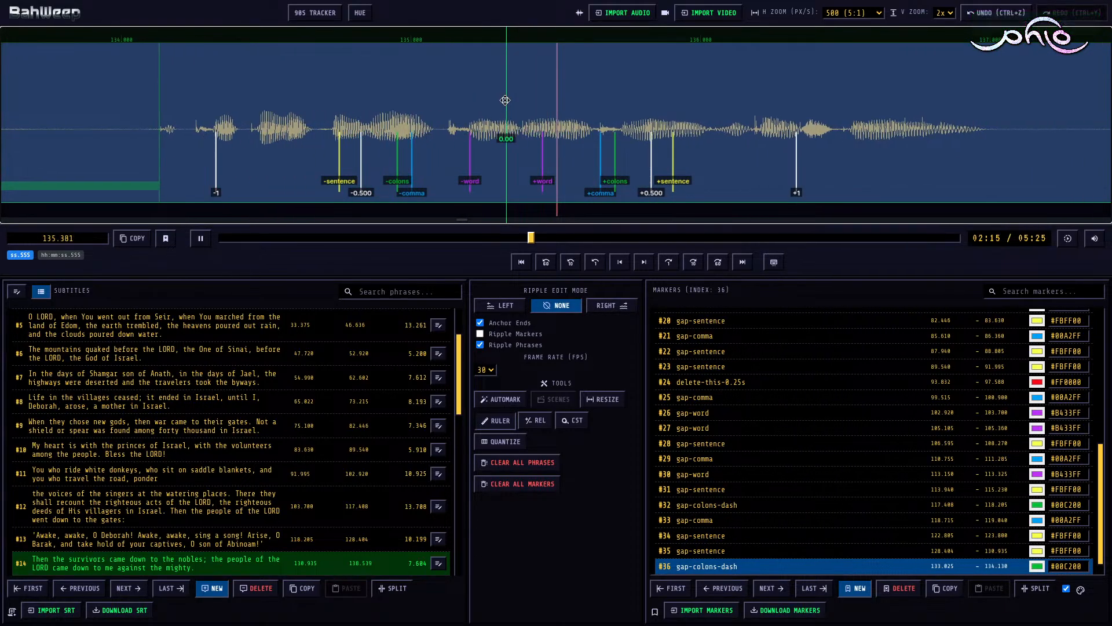
pyautogui.press('space')
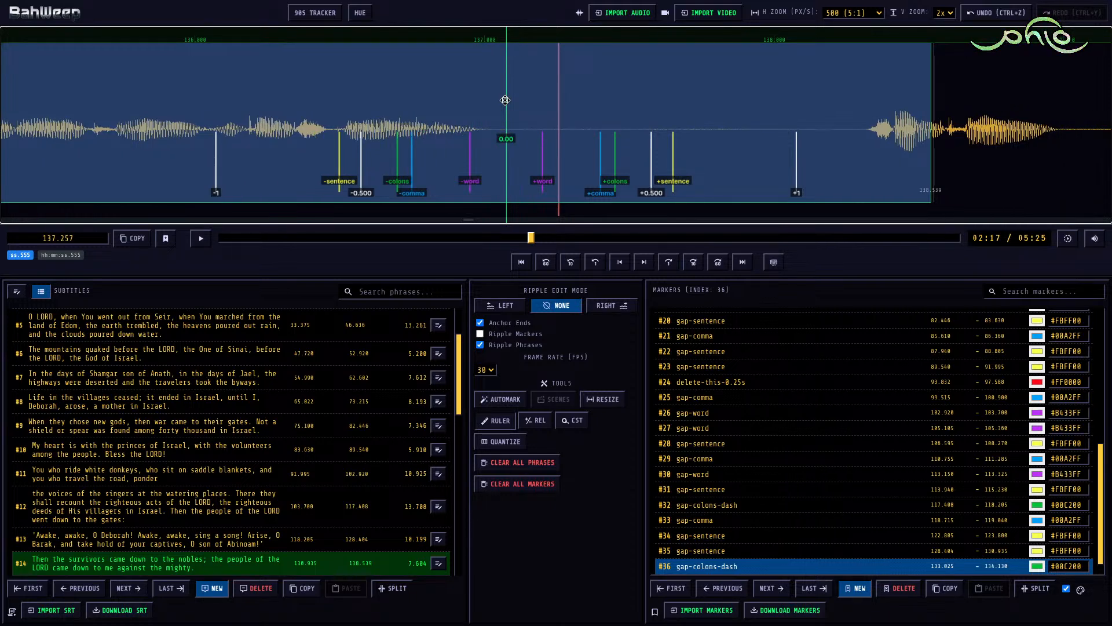
pyautogui.press('r')
pyautogui.click(511, 99)
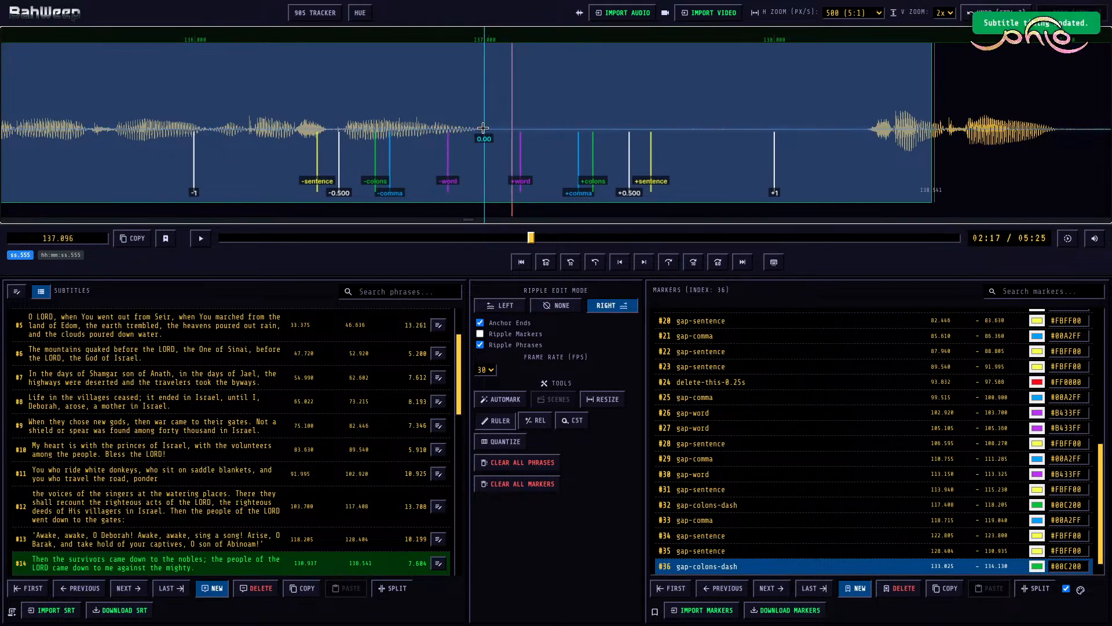
pyautogui.press('e')
# Step: Move the start of subtitle #15 to 138.325 and, with ripple edit mode None, add a gap-sentence marker from 136.998 to 138.325
pyautogui.click(868, 98)
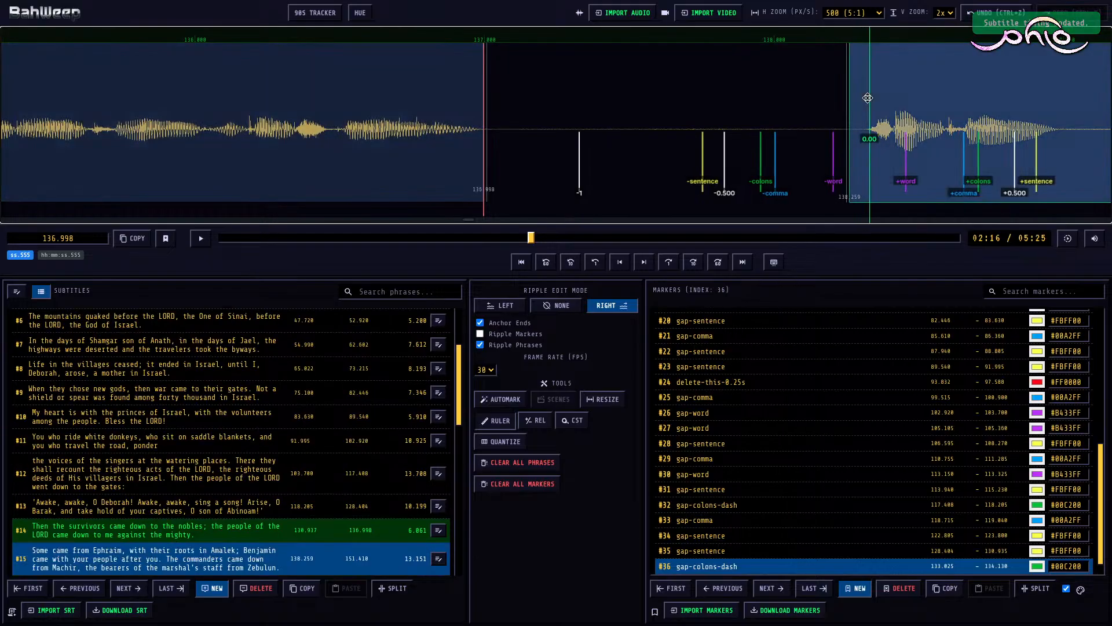
pyautogui.press('n')
pyautogui.press('s')
pyautogui.click(581, 98)
pyautogui.press('m')
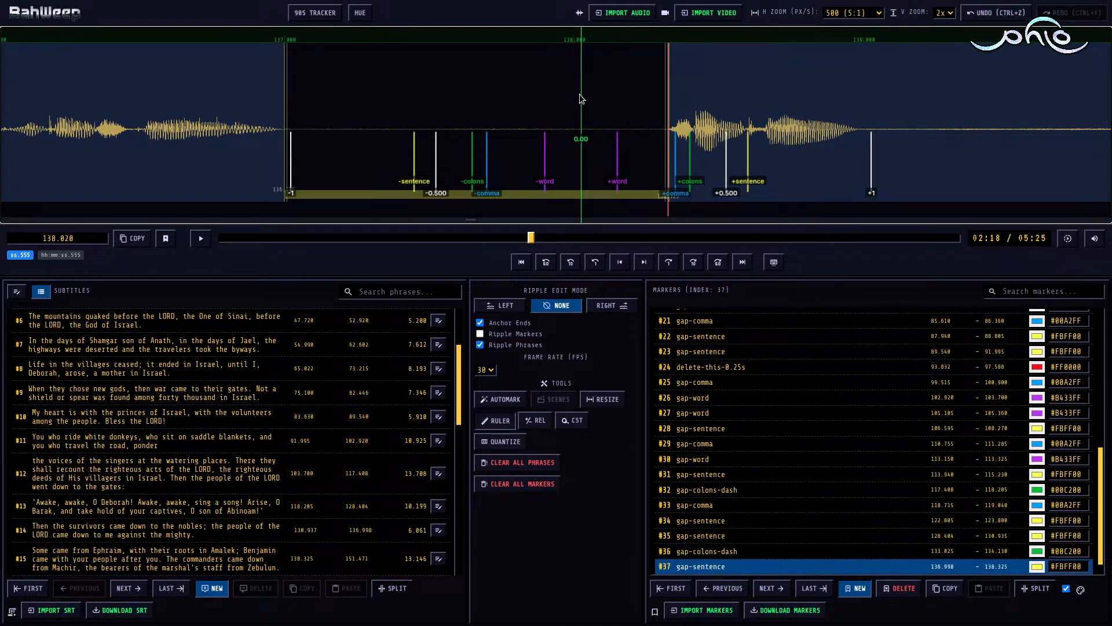
# Step: Play the opening of subtitle #15, shift marker #37 to start at 137.574 and change it to delete-this-0.25s
pyautogui.press('space')
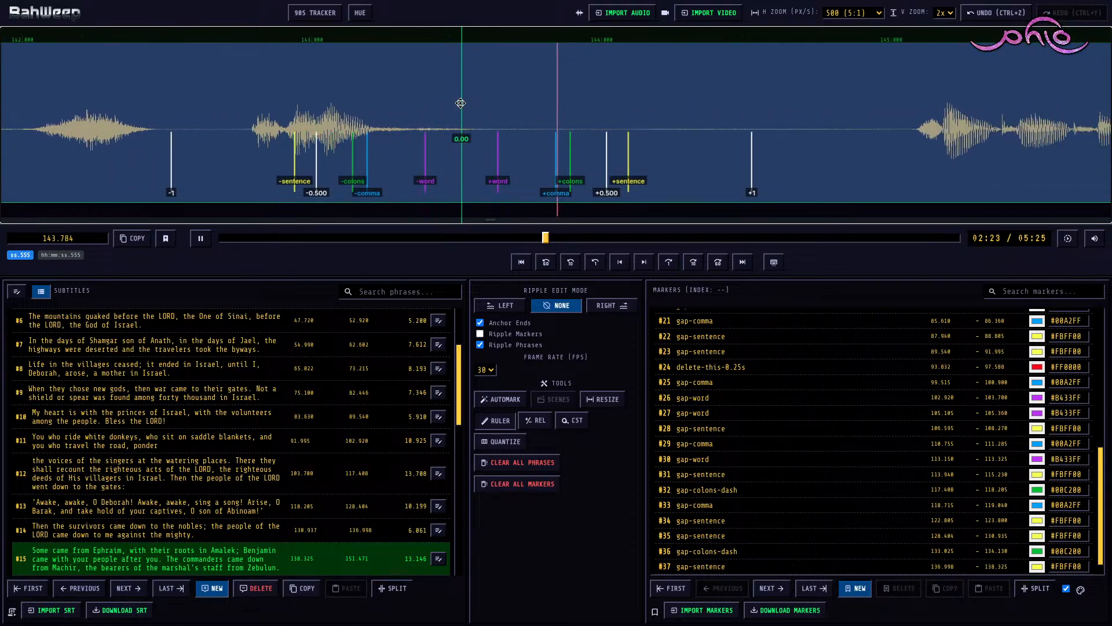
pyautogui.press('space')
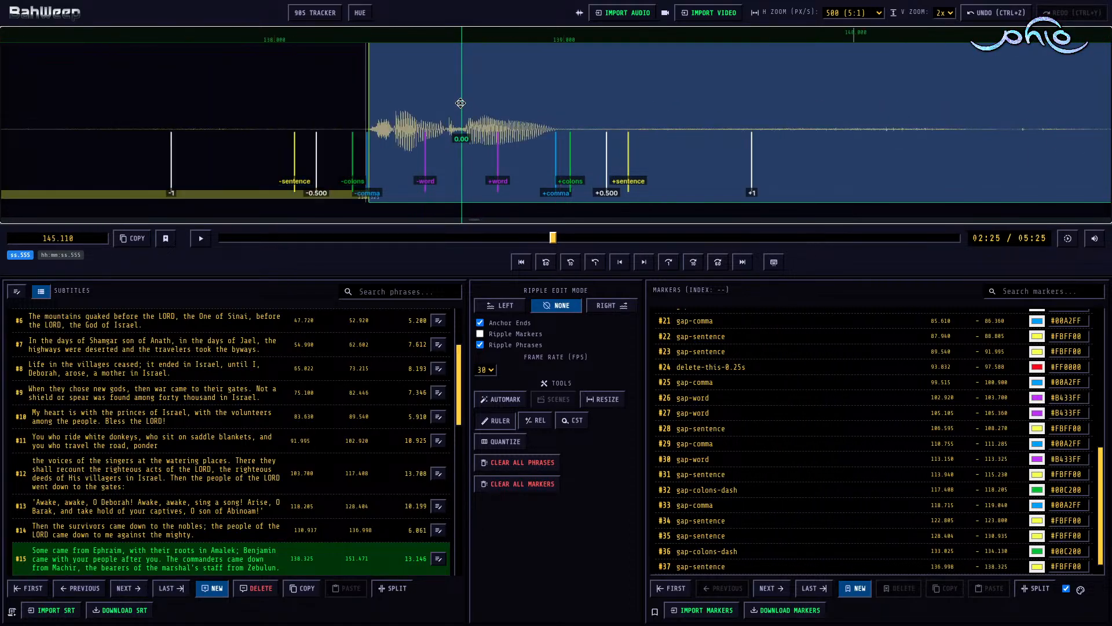
pyautogui.scroll(7, 460, 103)
pyautogui.moveTo(454, 196); pyautogui.dragTo(594, 186)
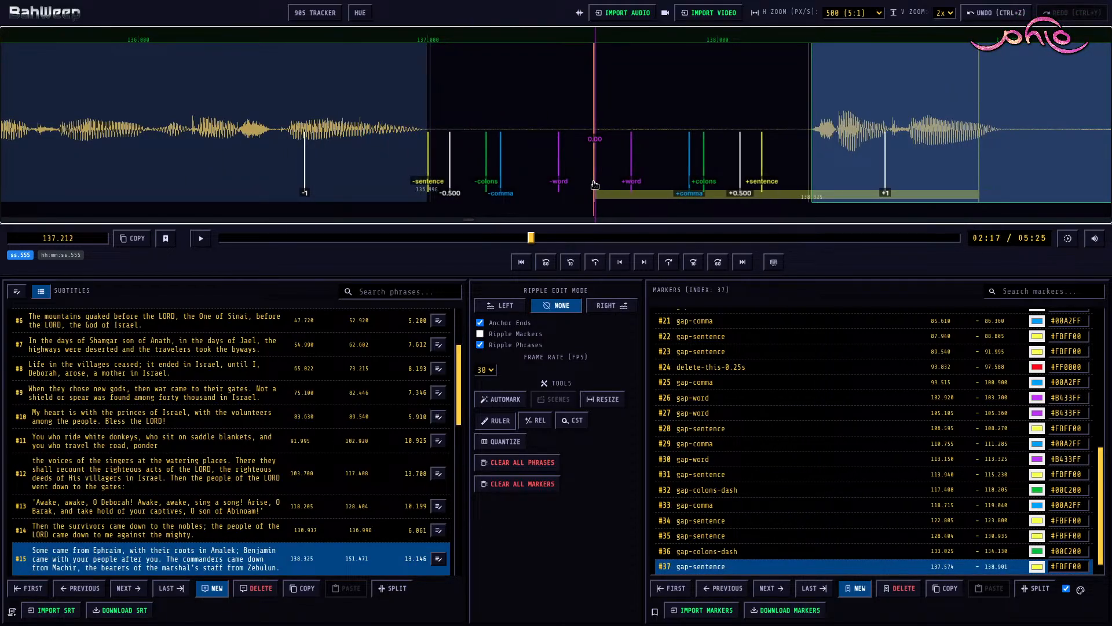
pyautogui.press('5')
# Step: Extend the end of delete-this-0.25s marker #37 to 144.502, just before the speech resumes
pyautogui.scroll(-20, 581, 176)
pyautogui.middleClick(581, 176)
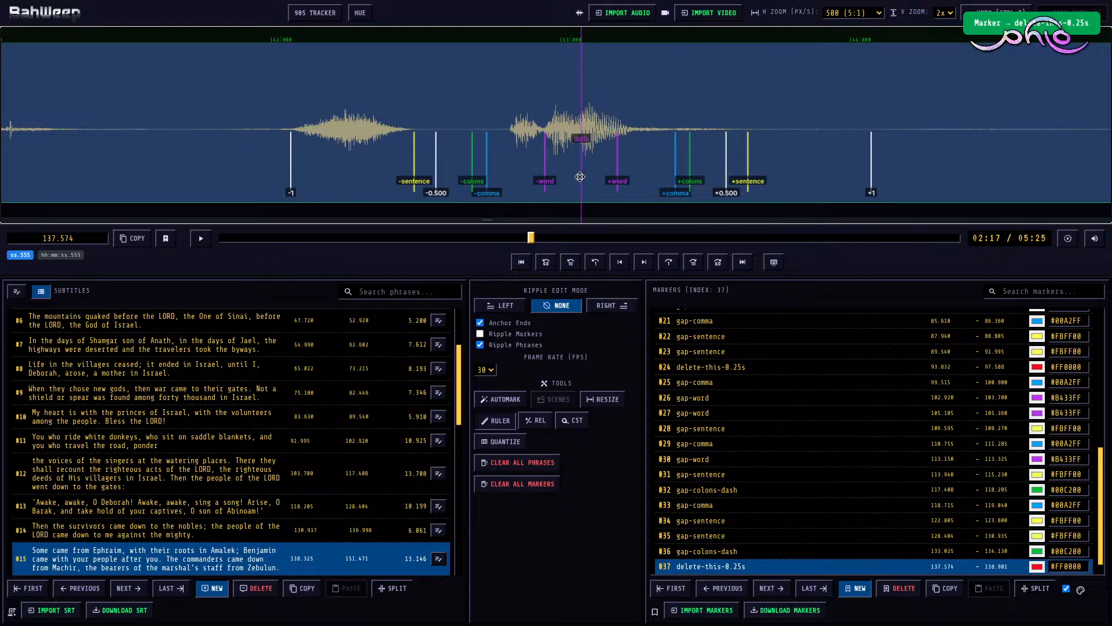
pyautogui.scroll(-6, 580, 177)
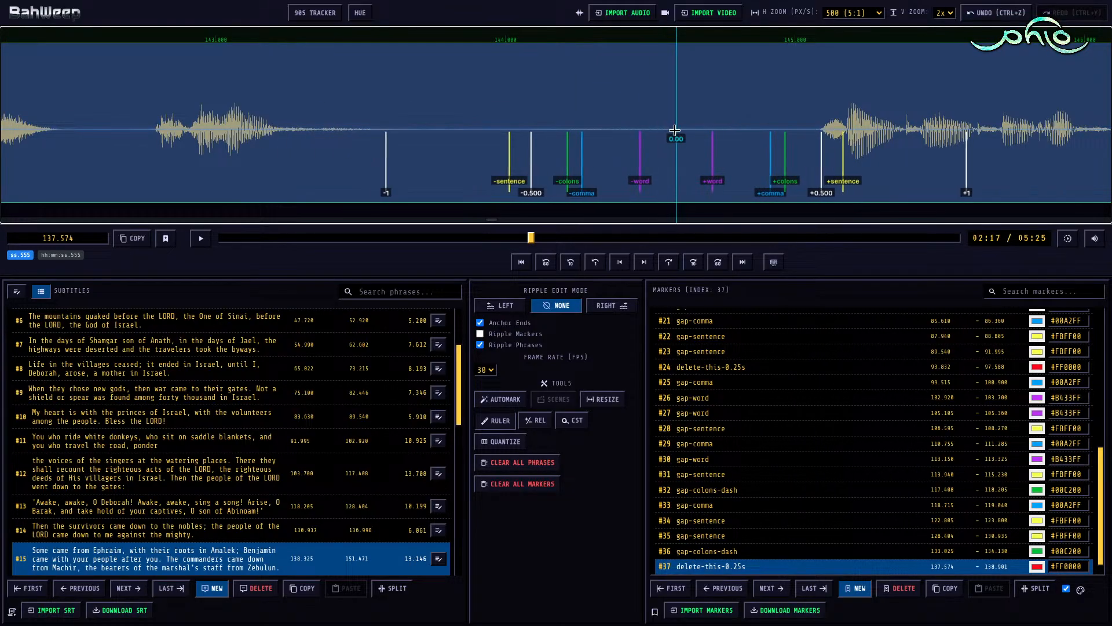
pyautogui.press(']')
pyautogui.scroll(20, 618, 132)
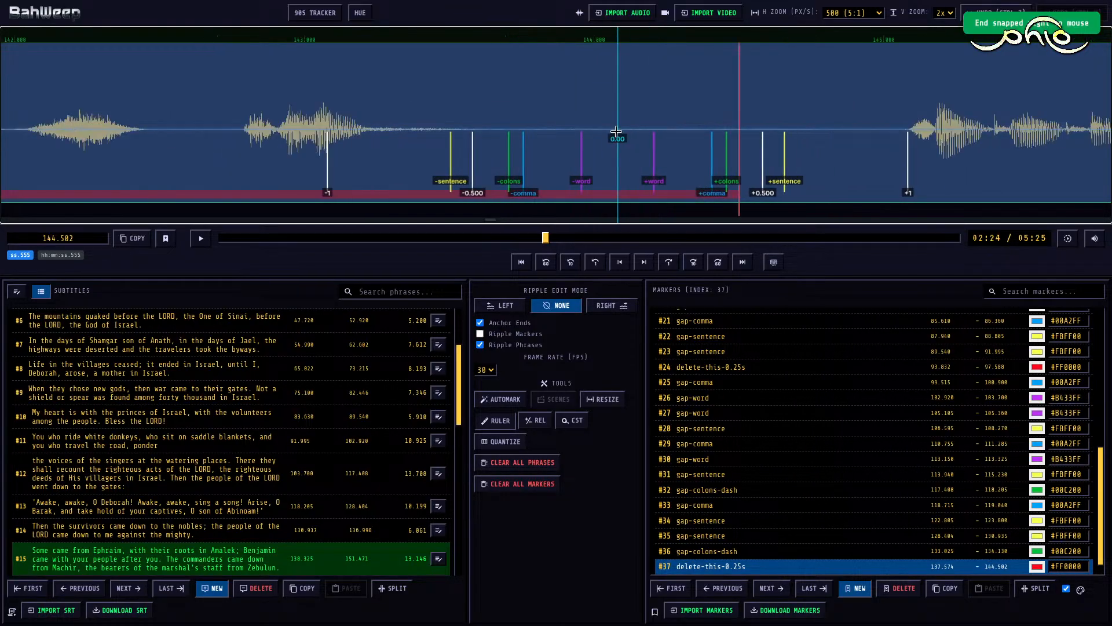
pyautogui.scroll(-8, 617, 132)
pyautogui.scroll(-1, 580, 99)
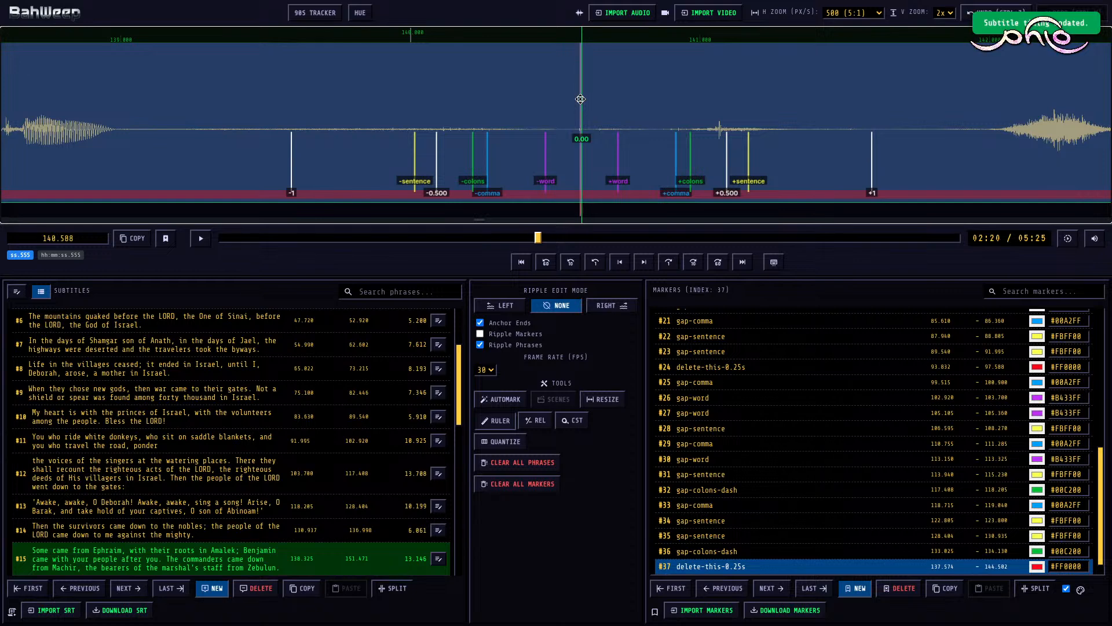
# Step: With ripple edit mode Right, move the start of subtitle #15 to 145.088, where its real speech begins
pyautogui.press('r')
pyautogui.scroll(-9, 581, 99)
pyautogui.scroll(5, 579, 99)
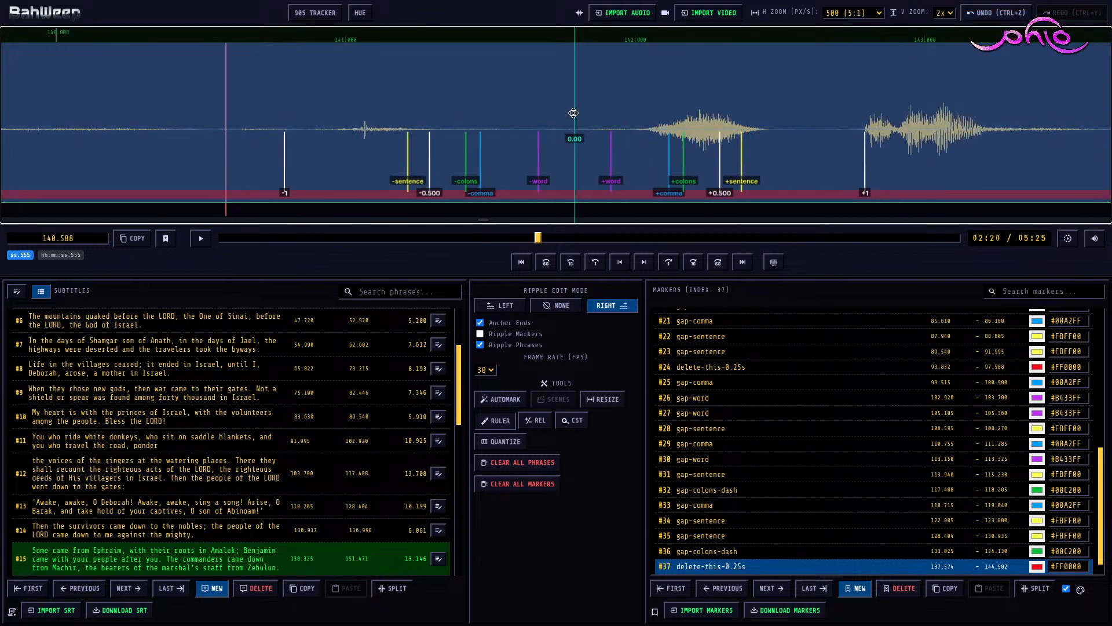
pyautogui.scroll(-11, 574, 113)
pyautogui.press('[')
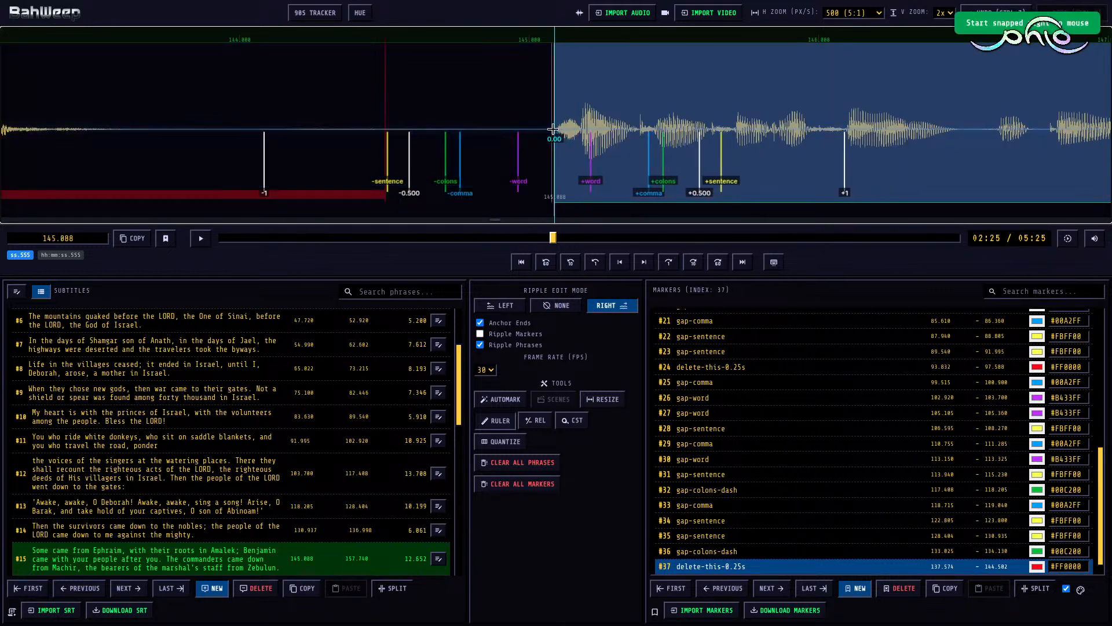
pyautogui.scroll(20, 554, 127)
pyautogui.scroll(-20, 553, 127)
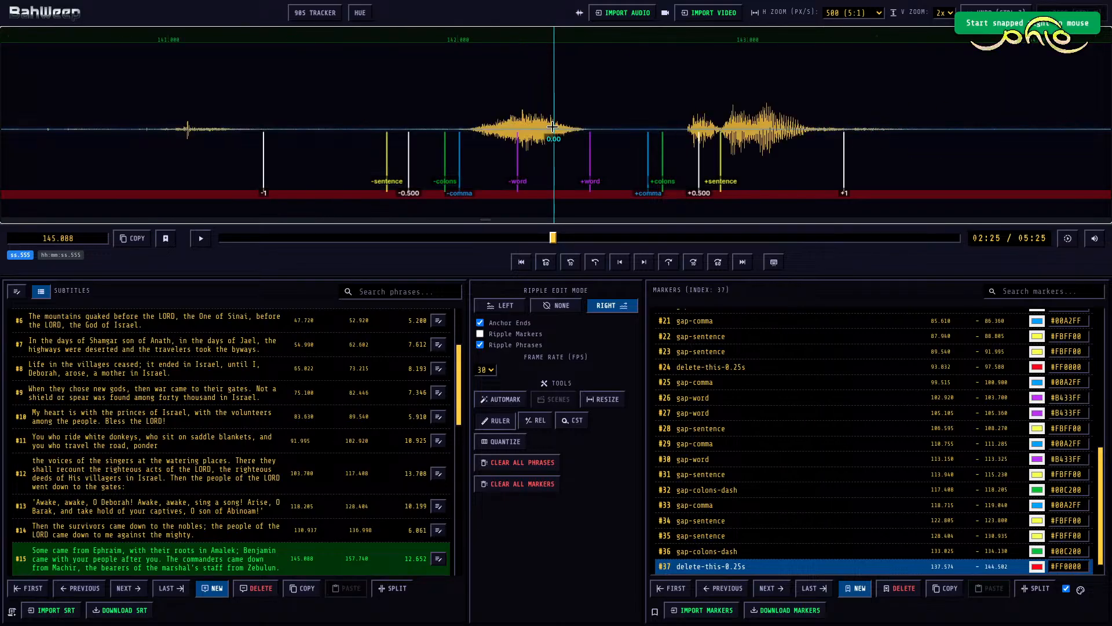
pyautogui.press('Escape')
# Step: Play the first clause of subtitle #15 and, with ripple edit mode None, mark its pause as gap-colons-dash from 148.015 to 148.565
pyautogui.press('space')
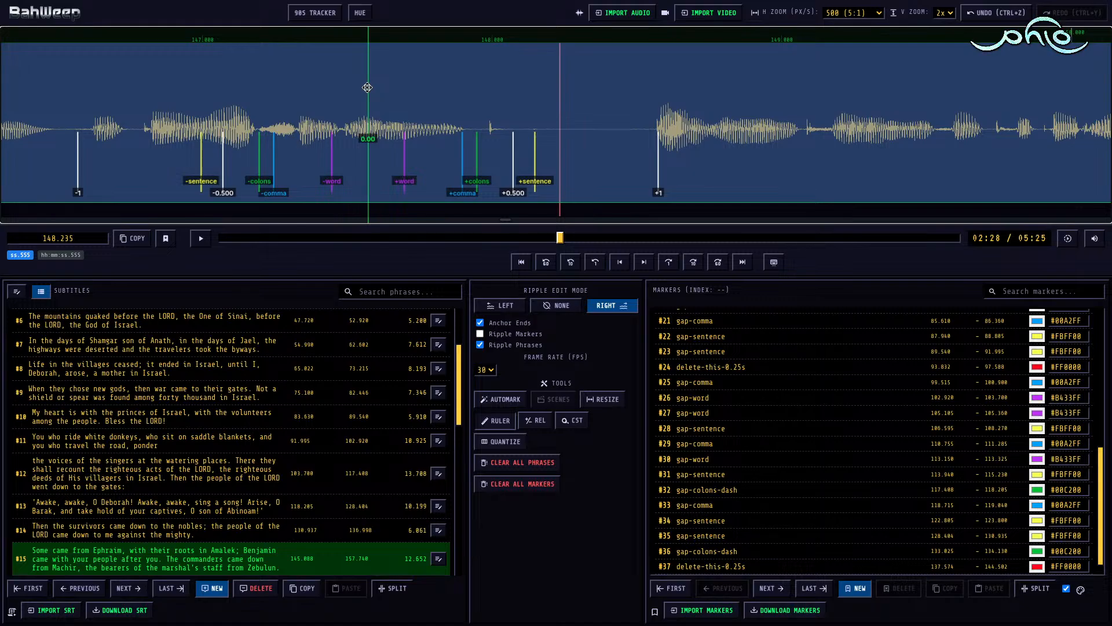
pyautogui.press('m')
pyautogui.hotkey('shift', 'Right')
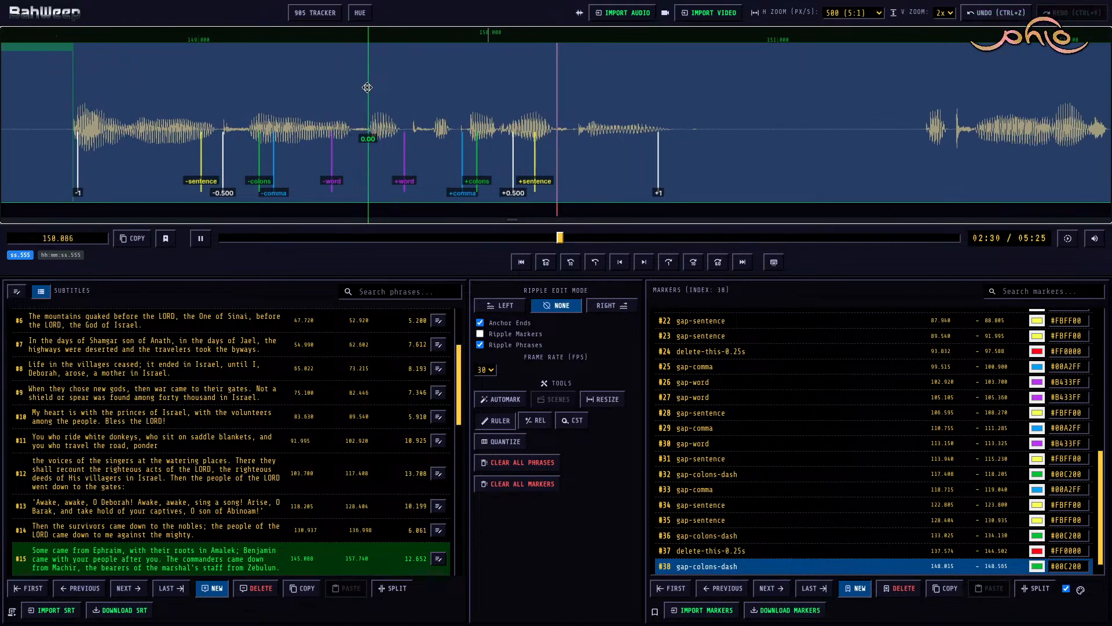
# Step: Mark the next two pauses in subtitle #15 as gap-sentence from 150.625 to 151.510 and gap-comma from 153.440 to 153.780
pyautogui.press('m')
pyautogui.hotkey('shift', 'Right')
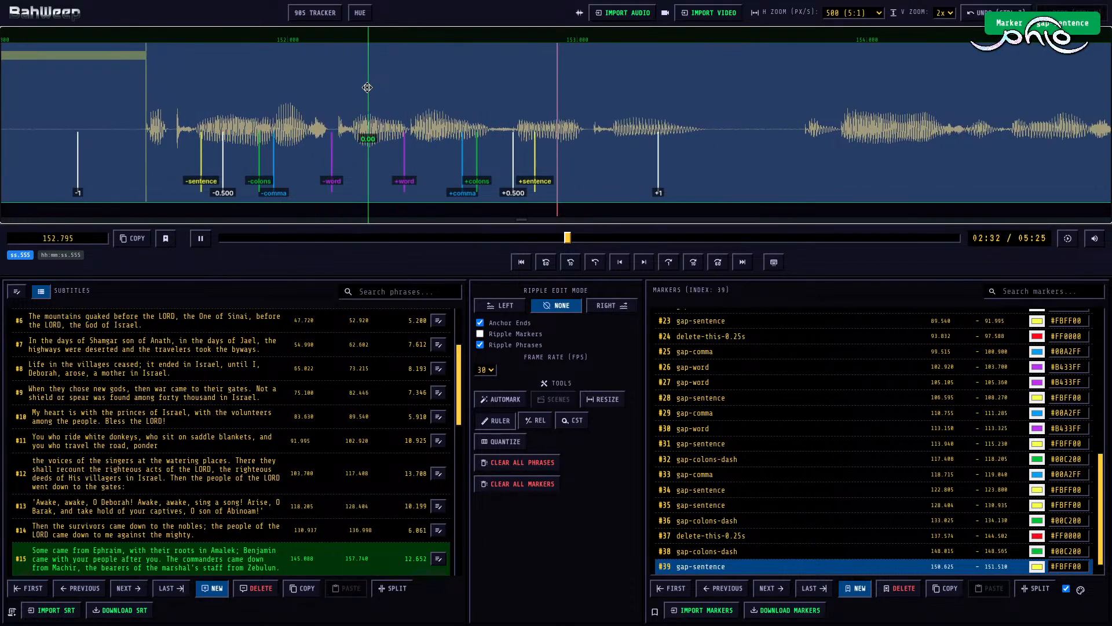
pyautogui.press('m')
pyautogui.hotkey('shift', 'Right')
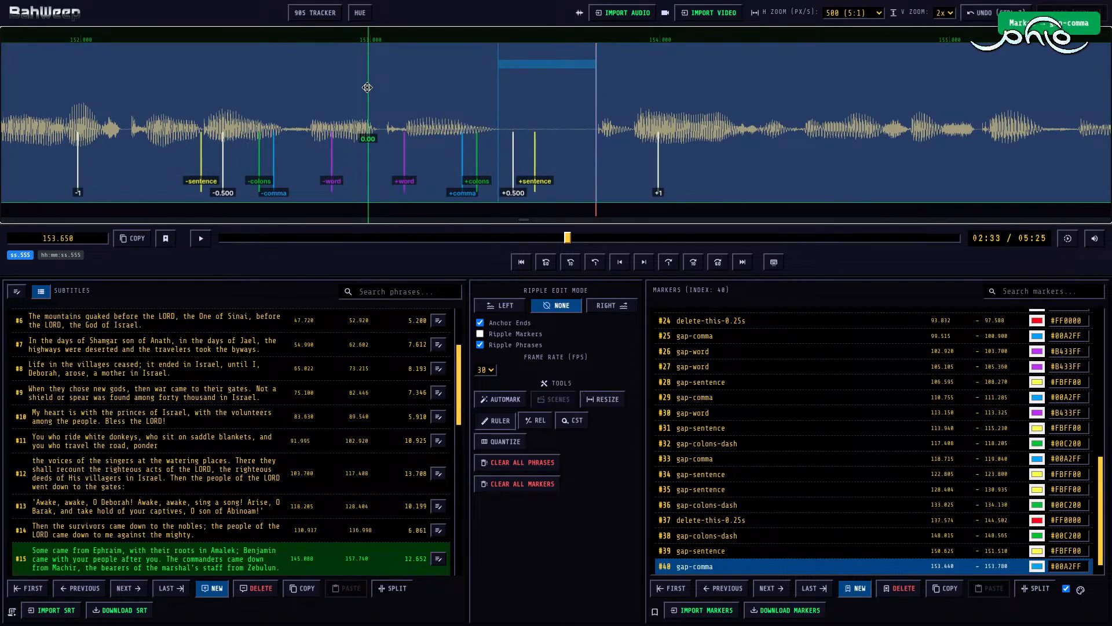
# Step: Play the rest of subtitle #15 and, with ripple edit mode Right, trim its end to 156.144
pyautogui.press('space')
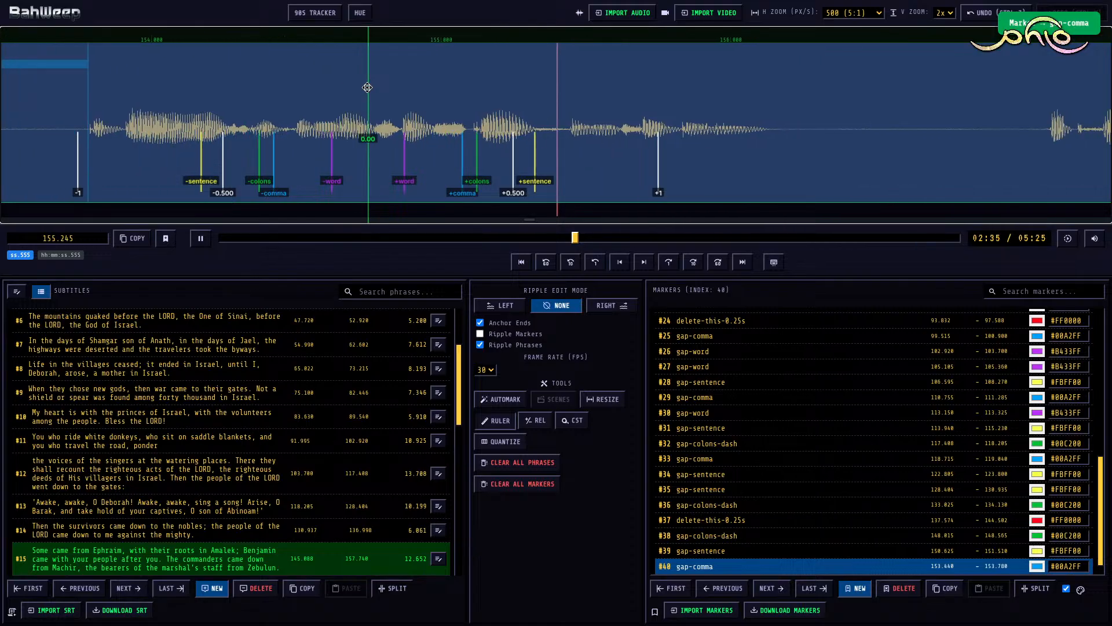
pyautogui.press('space')
pyautogui.click(521, 104)
pyautogui.press('r')
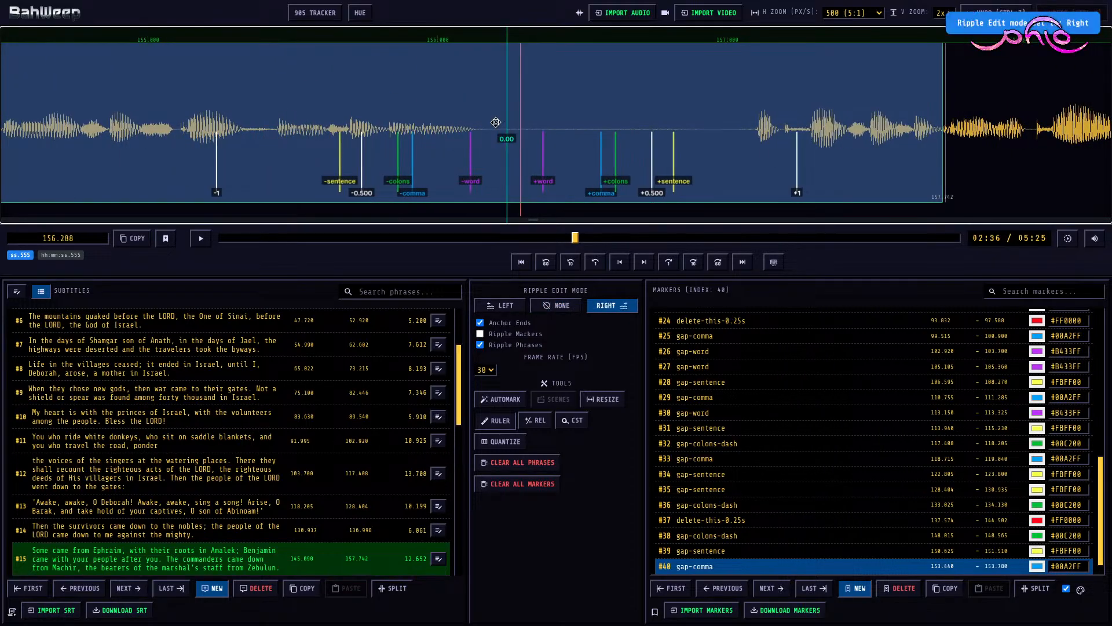
pyautogui.click(479, 130)
pyautogui.press(']')
# Step: Move the start of subtitle #16 to 157.085, where its first word begins
pyautogui.click(866, 91)
pyautogui.hotkey('shift', 'Left')
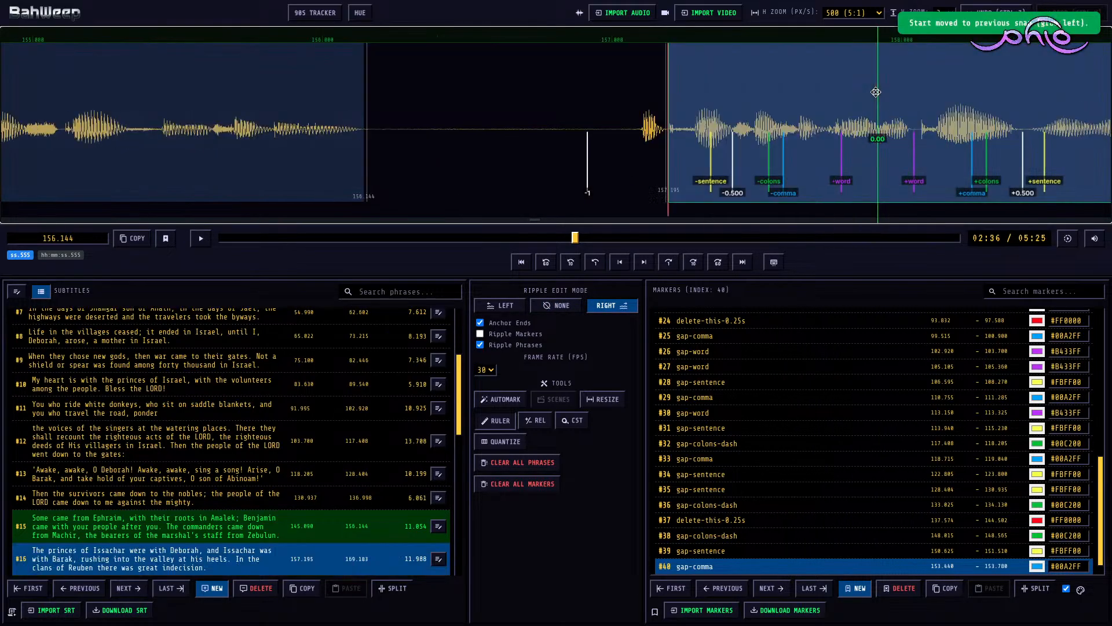
pyautogui.click(761, 93)
pyautogui.press('r')
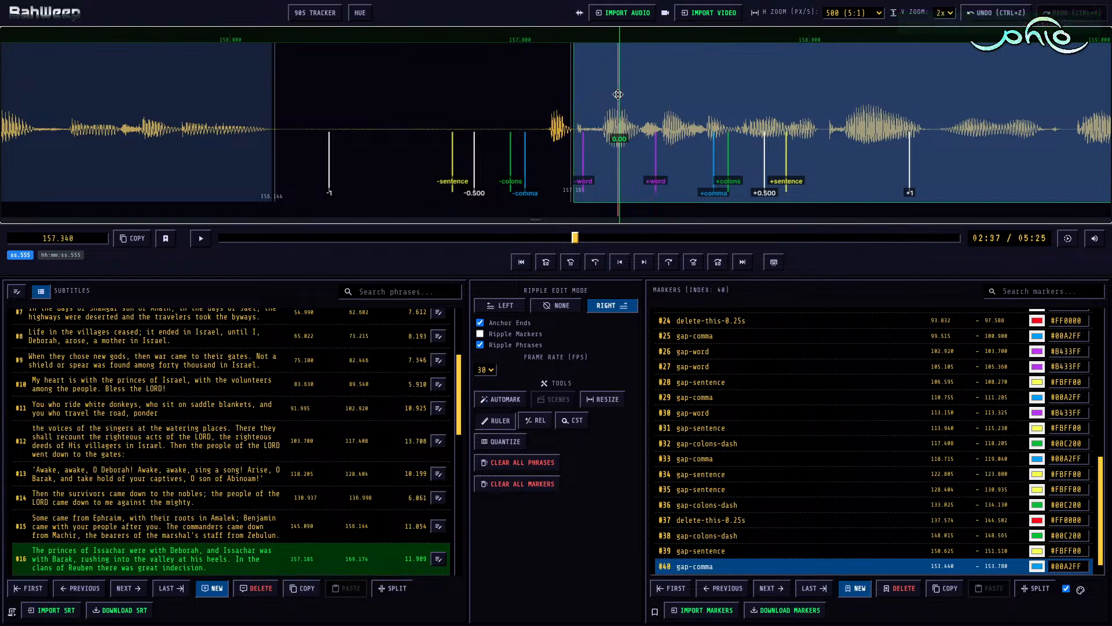
pyautogui.hotkey('shift', 'Left')
# Step: With ripple edit mode None, add a gap-sentence marker between subtitles #15 and #16, spanning 156.144 to 157.085
pyautogui.press('r')
pyautogui.click(453, 119)
pyautogui.press('m')
pyautogui.press('4')
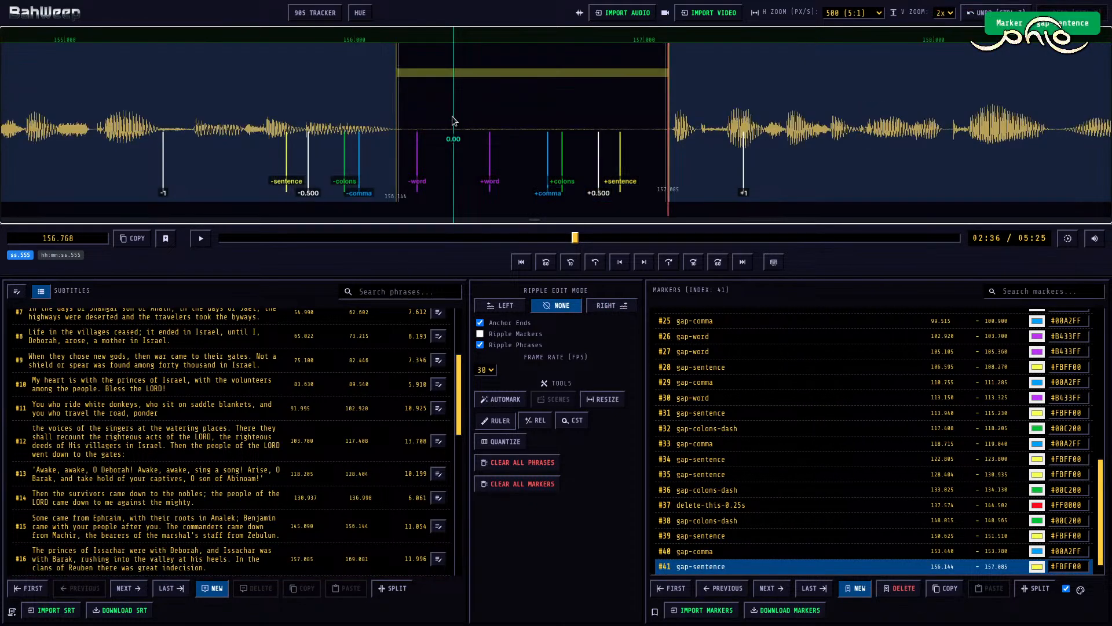
# Step: Play subtitle #16 and mark its first two pauses as gap-comma, from 159.395 to 159.815 and from 161.480 to 162.020
pyautogui.press('space')
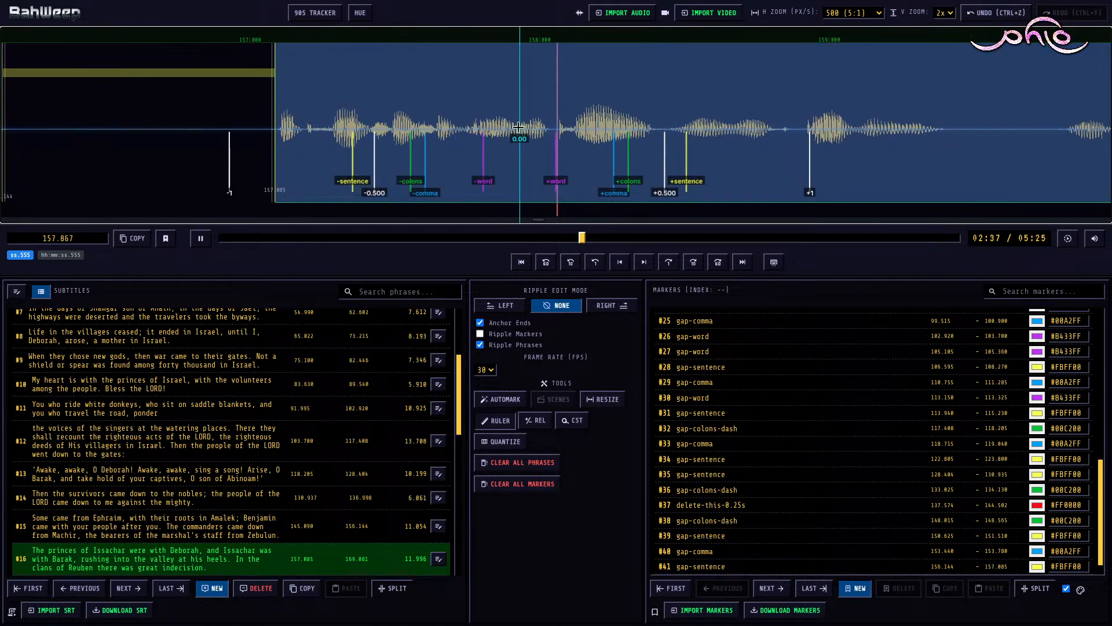
pyautogui.press('space')
pyautogui.press('m')
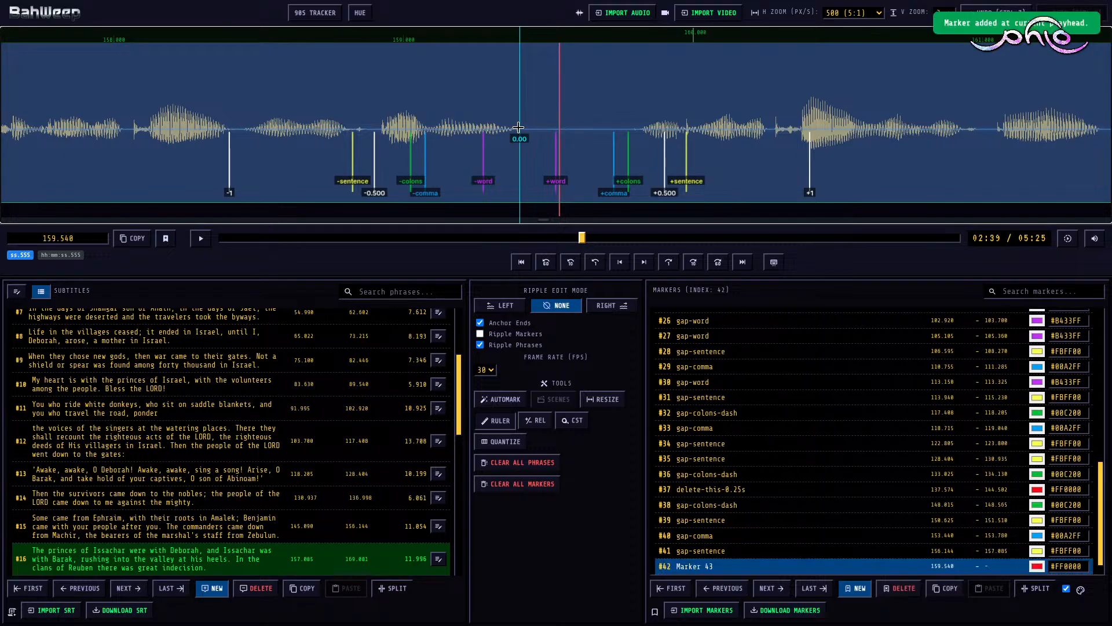
pyautogui.press('space')
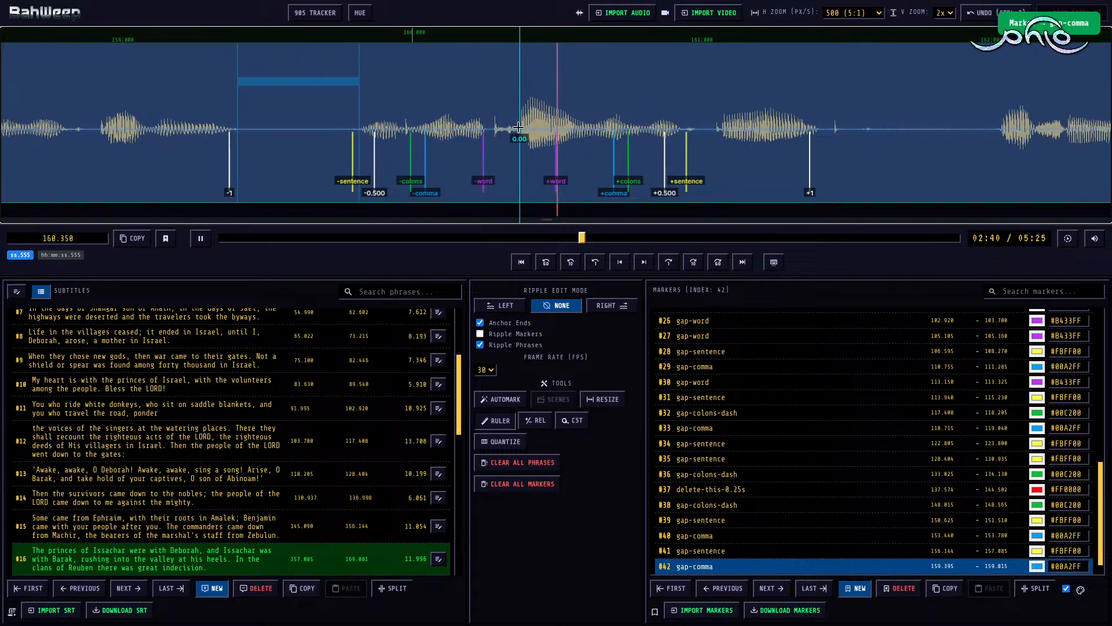
pyautogui.press('space')
pyautogui.press('m')
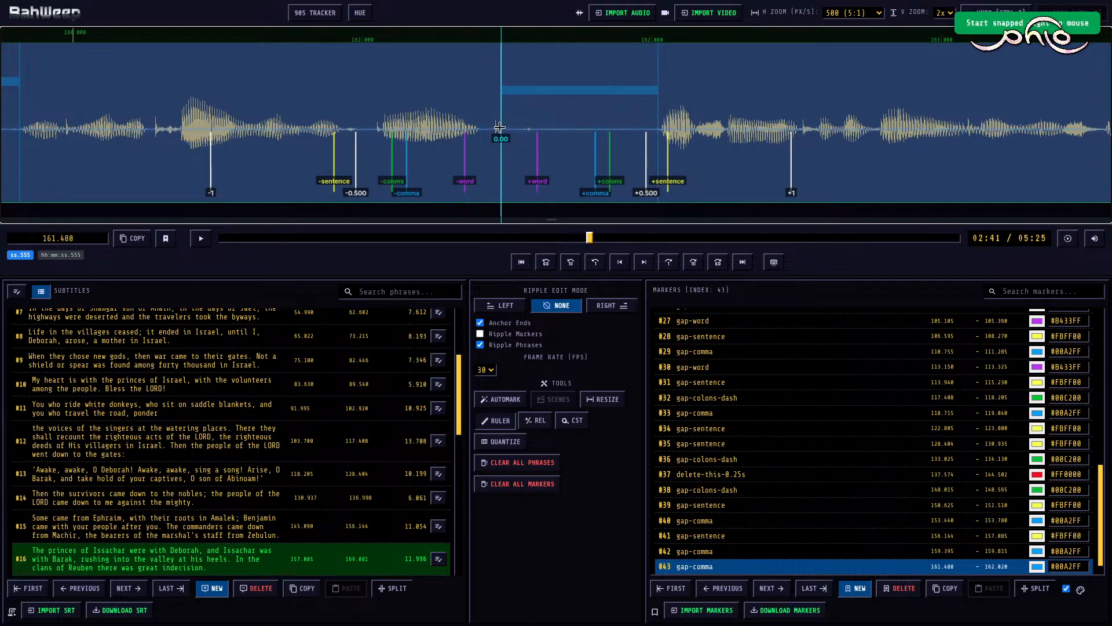
# Step: Play on to the end of the first sentence of subtitle #16 and mark its pause as gap-sentence from 163.945 to 164.970
pyautogui.press('space')
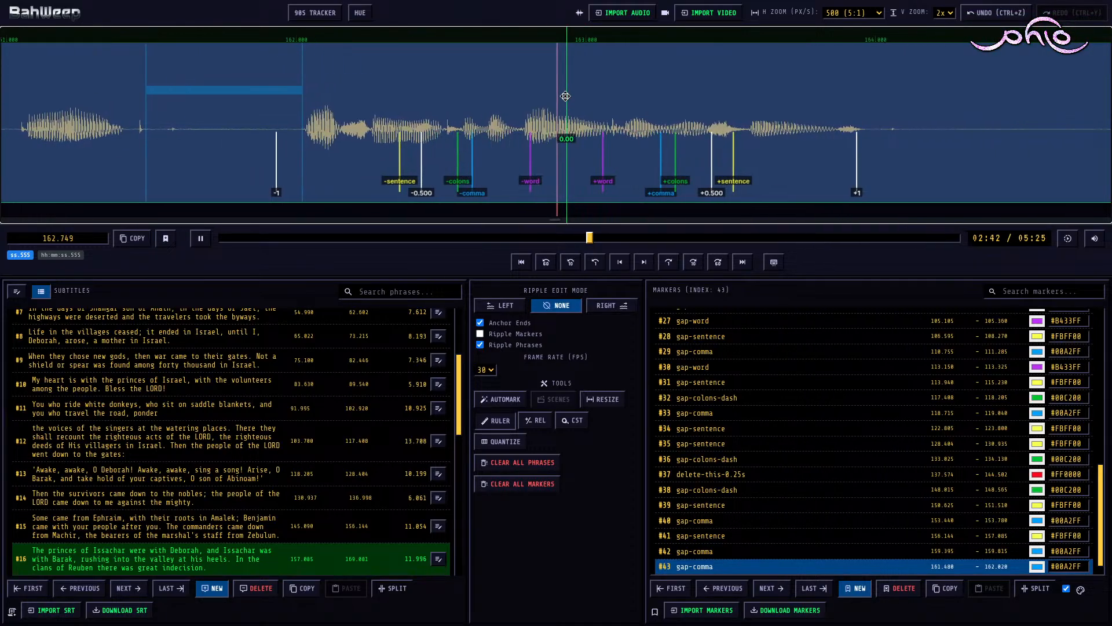
pyautogui.press('space')
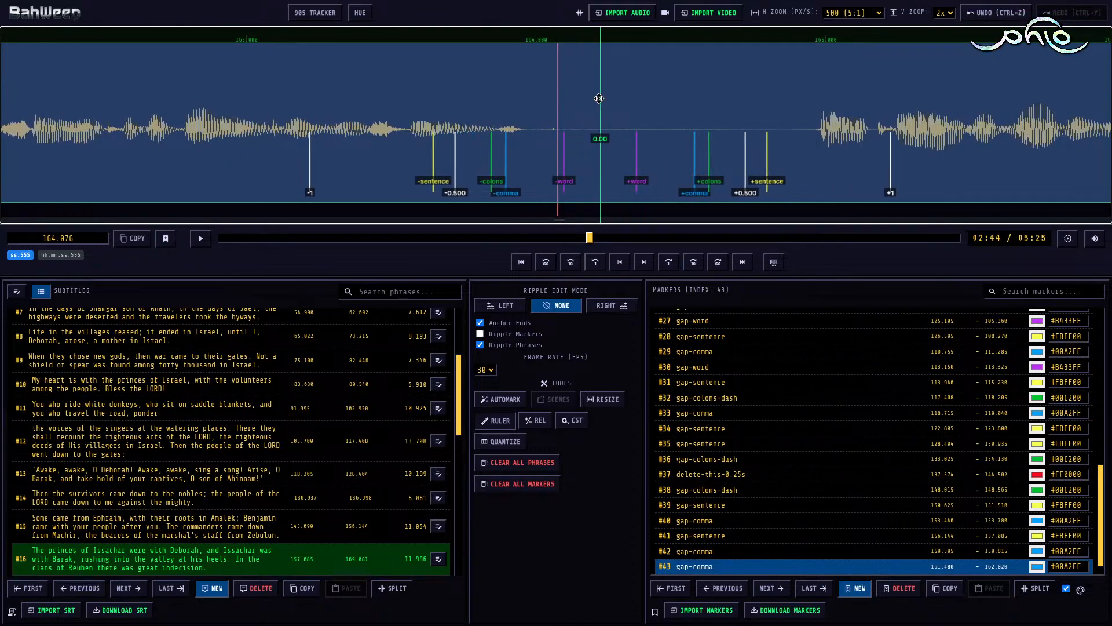
pyautogui.press('m')
pyautogui.press('4')
# Step: Play the rest of subtitle #16 and, with ripple edit mode Right, trim its end to 167.690
pyautogui.press('space')
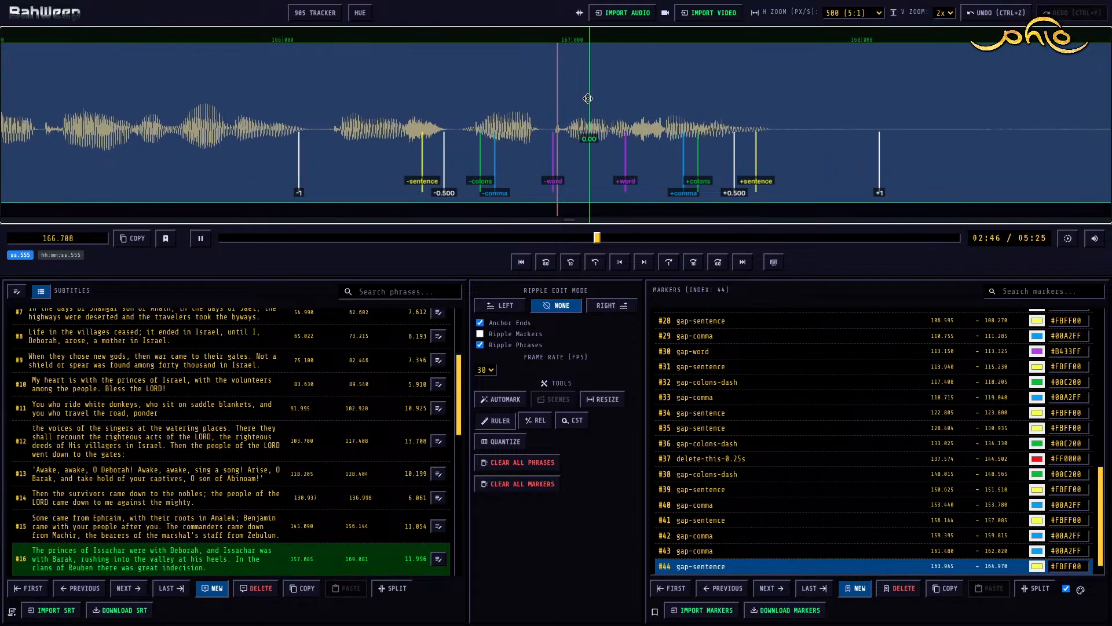
pyautogui.press('space')
pyautogui.click(603, 109)
pyautogui.press('r')
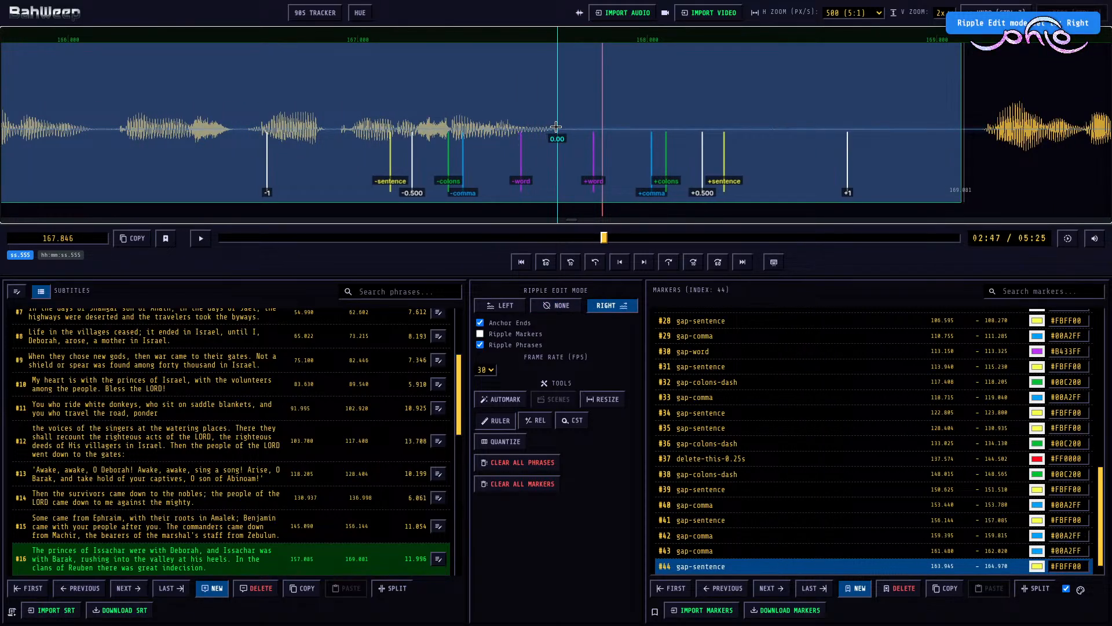
pyautogui.press(']')
# Step: Move the start of subtitle #17 to 169.160 and, with ripple edit mode None, add a gap-sentence marker from 167.690 to 169.160
pyautogui.scroll(-3, 734, 109)
pyautogui.click(761, 105)
pyautogui.scroll(-2, 759, 106)
pyautogui.press('[')
pyautogui.press('r')
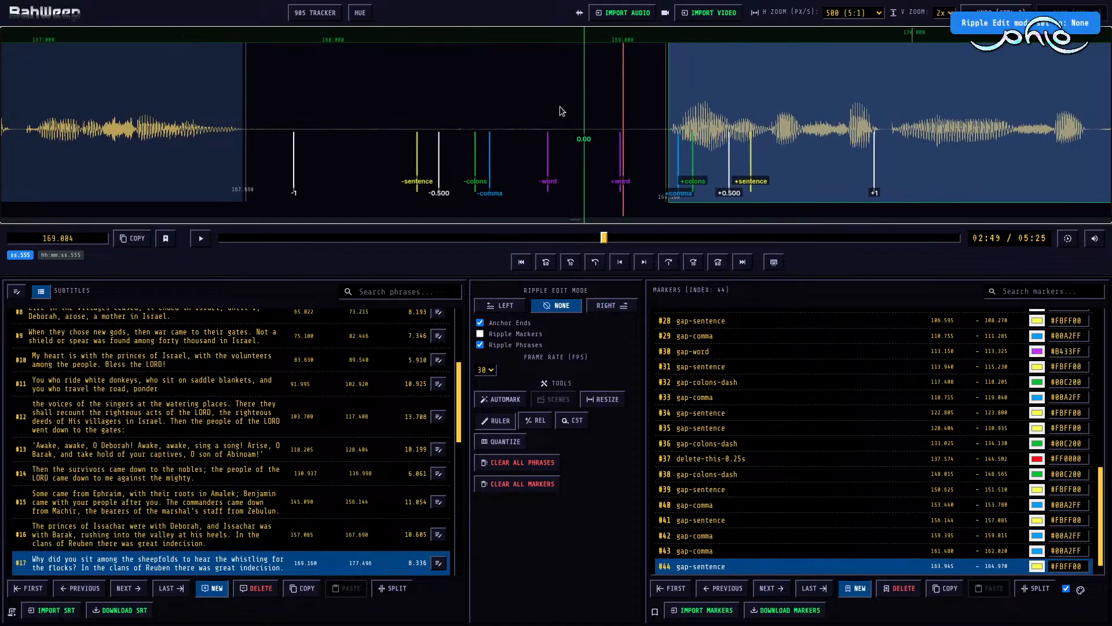
pyautogui.click(530, 112)
pyautogui.press('m')
pyautogui.press('space')
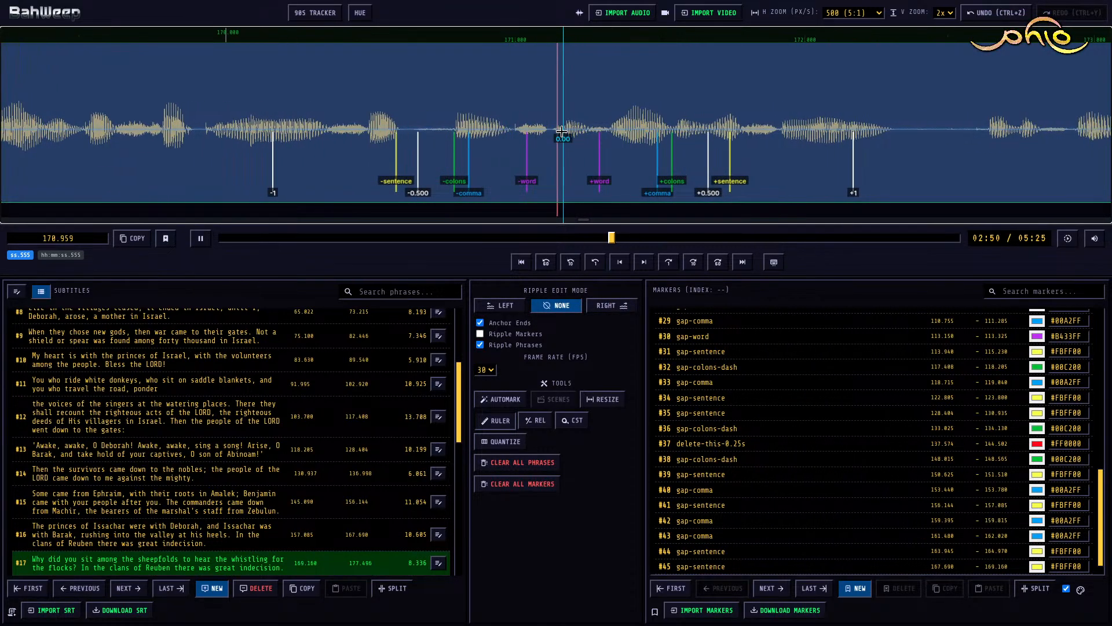
pyautogui.press('space')
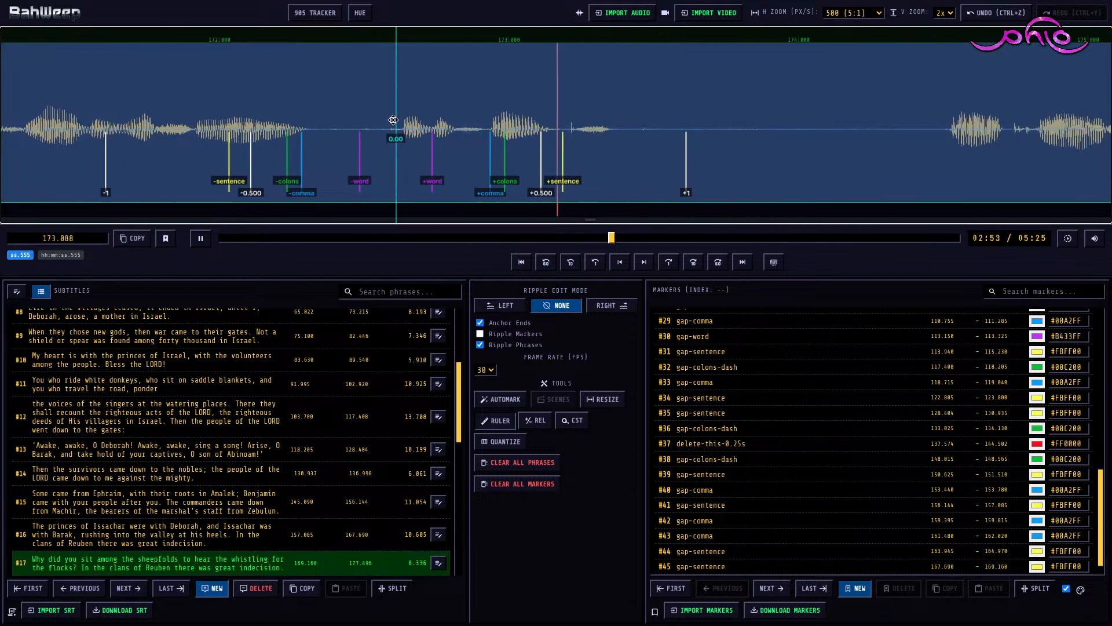
pyautogui.press('m')
pyautogui.hotkey('shift', 'Right')
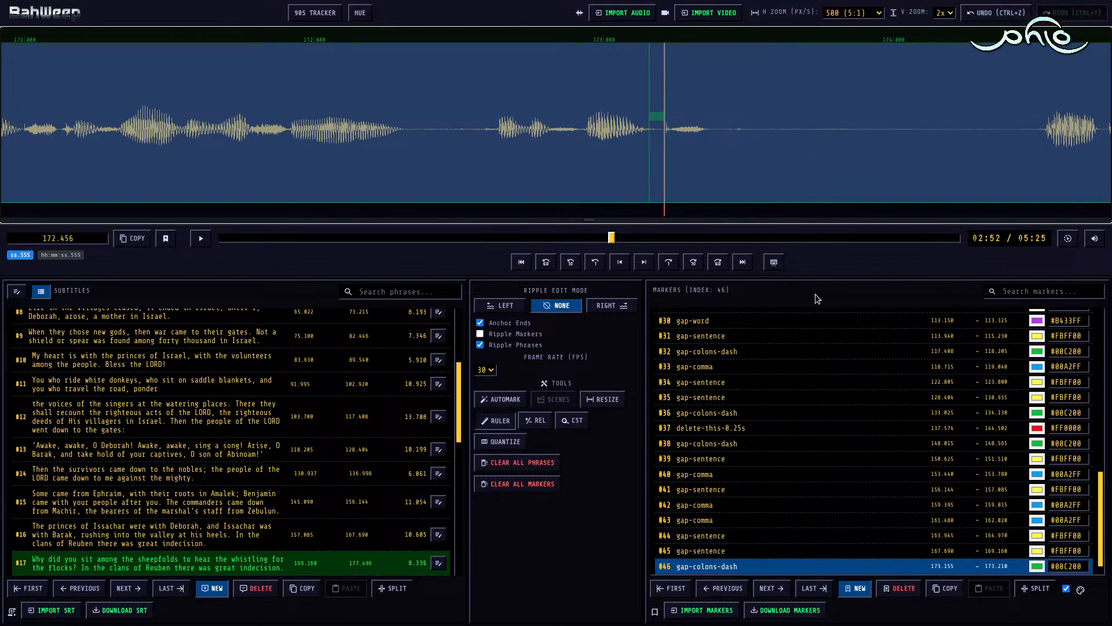
pyautogui.click(898, 589)
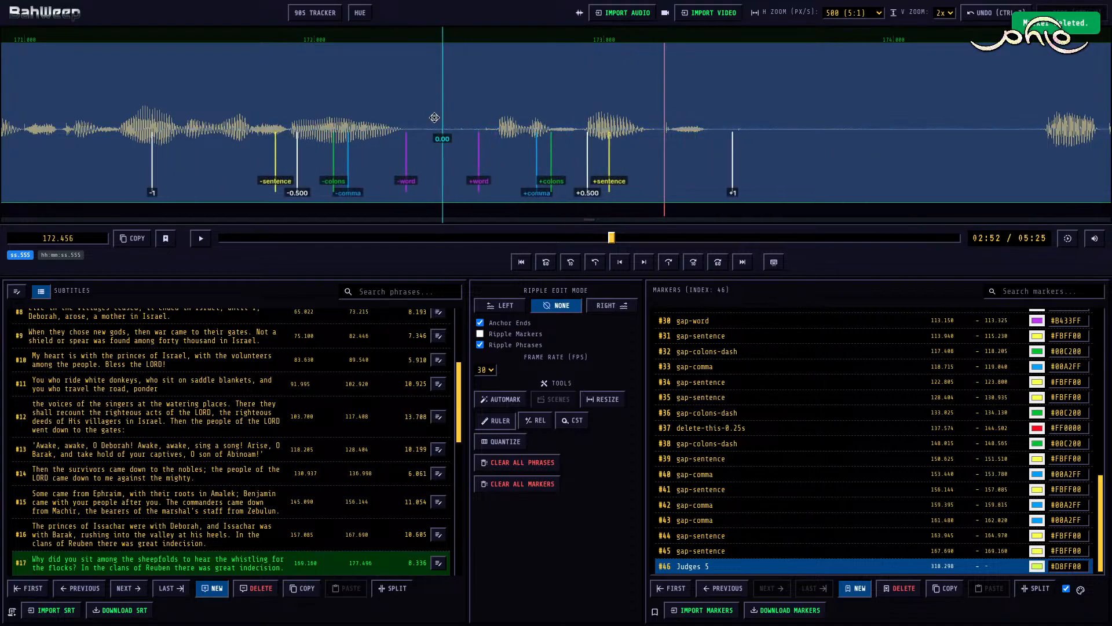
# Step: Mark two pauses in subtitle #17: gap-word from 172.305 to 172.590 and gap-sentence from 173.345 to 174.520
pyautogui.press('3')
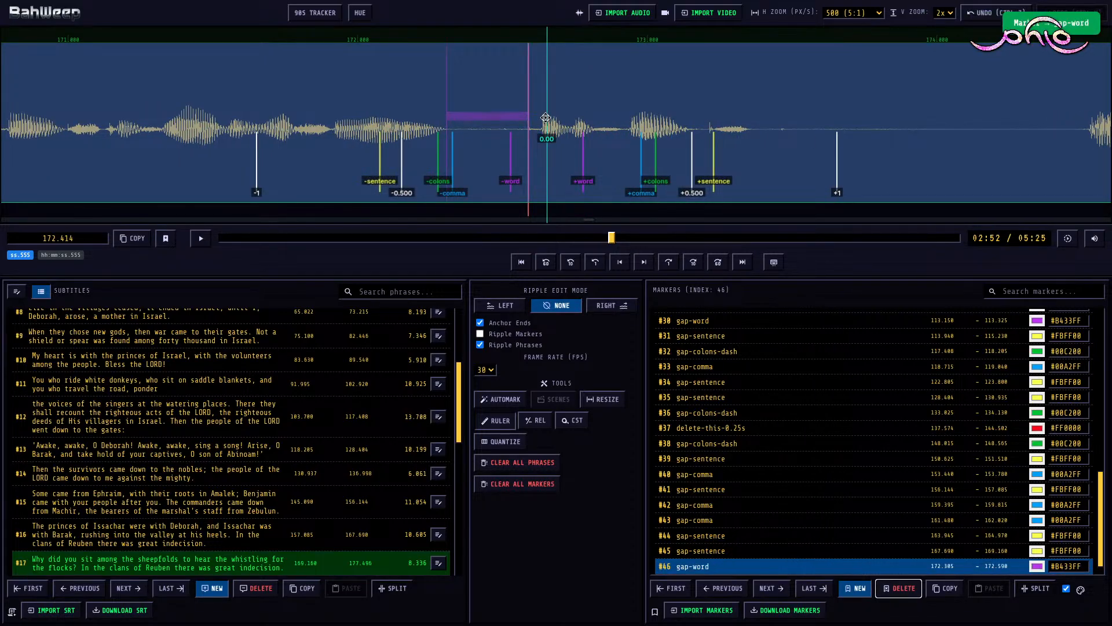
pyautogui.press('space')
pyautogui.press('space')
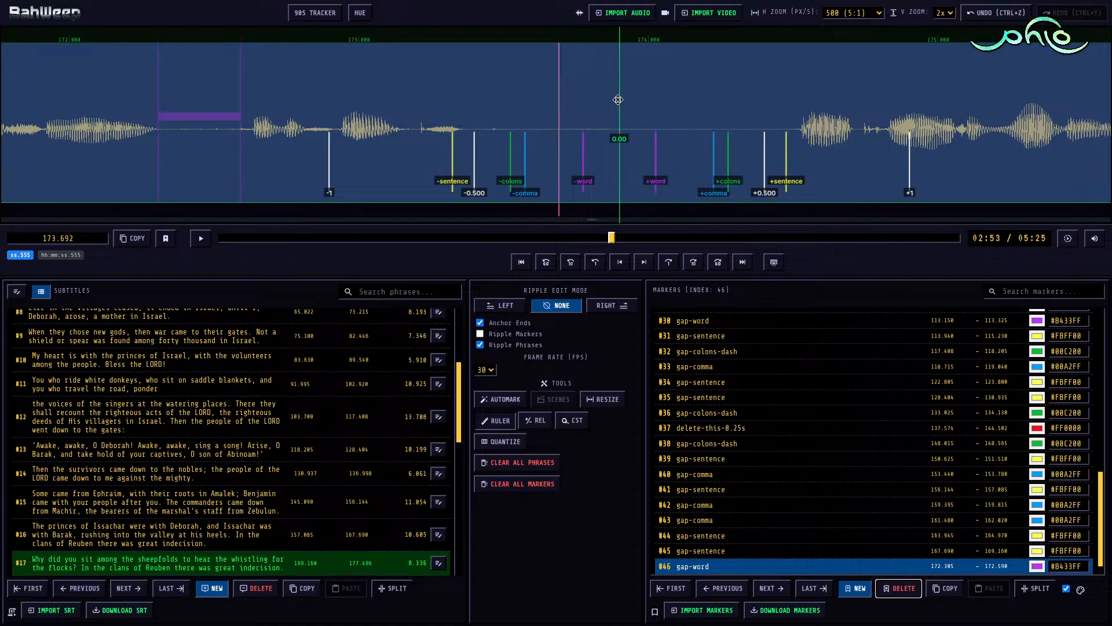
pyautogui.press('m')
pyautogui.hotkey('shift', 'Right')
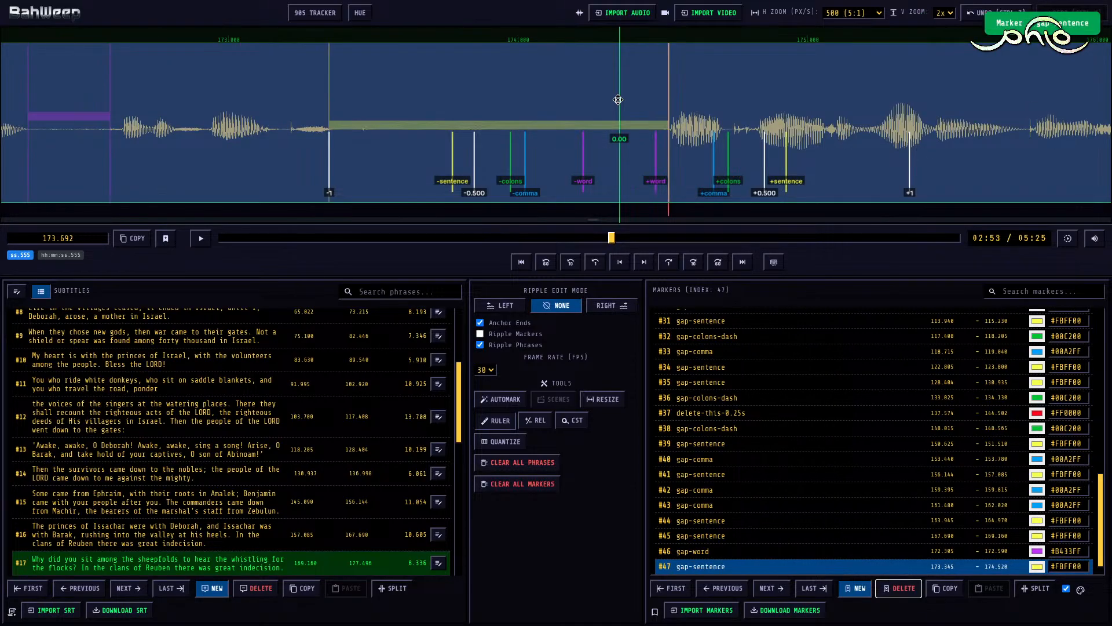
# Step: Play the rest of subtitle #17, trim its end to 177.082 and, with ripple edit mode Right, set the start of subtitle #18 to 177.700
pyautogui.press('space')
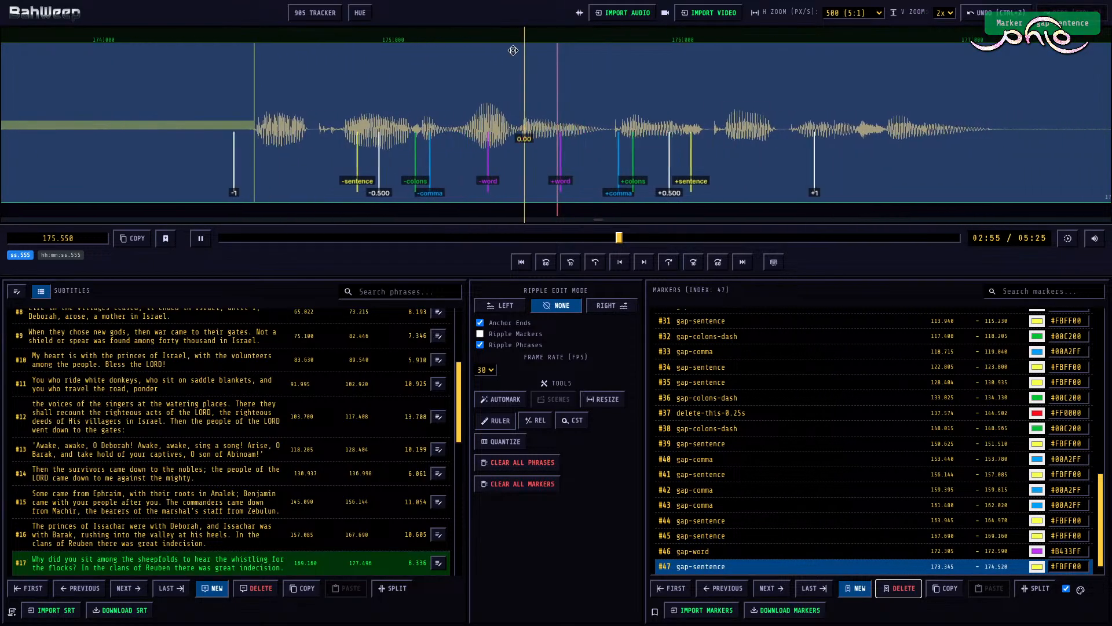
pyautogui.press('space')
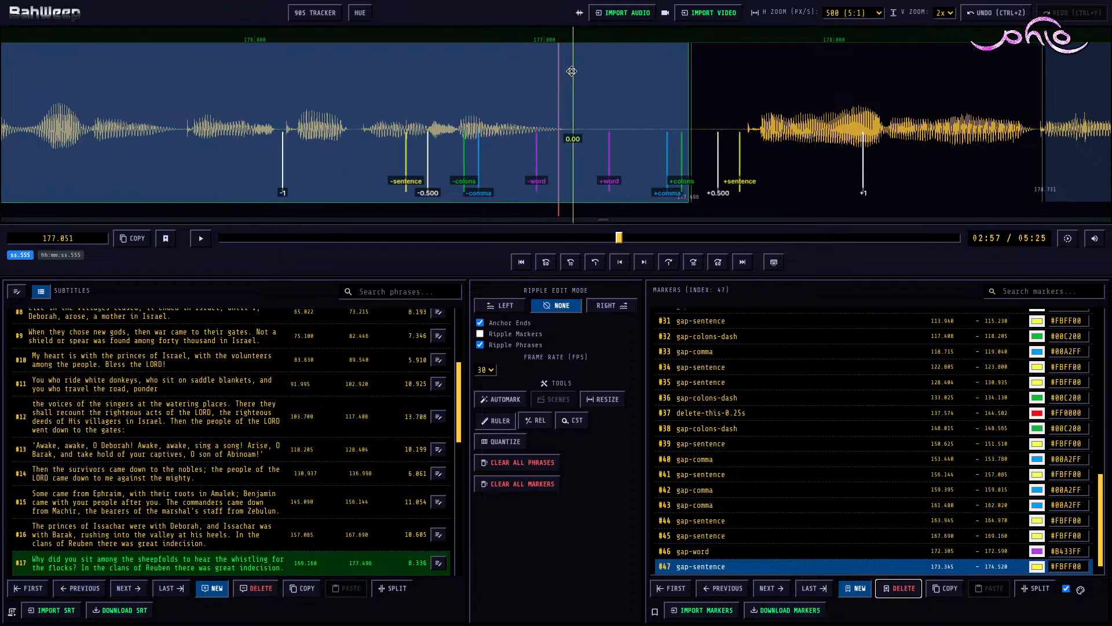
pyautogui.press(']')
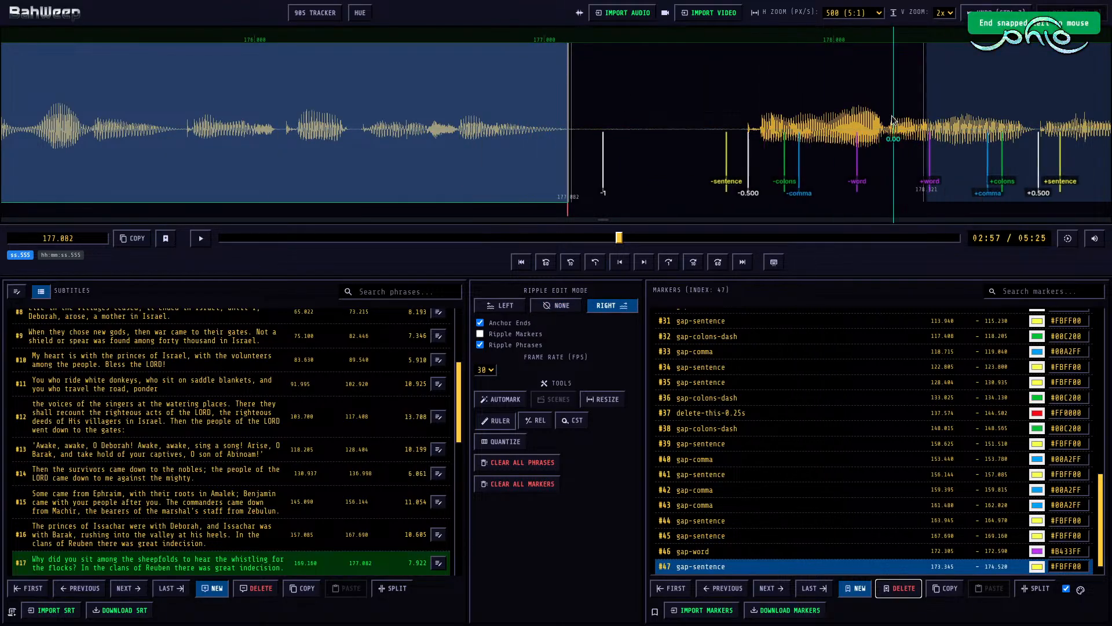
pyautogui.click(954, 120)
pyautogui.press('[')
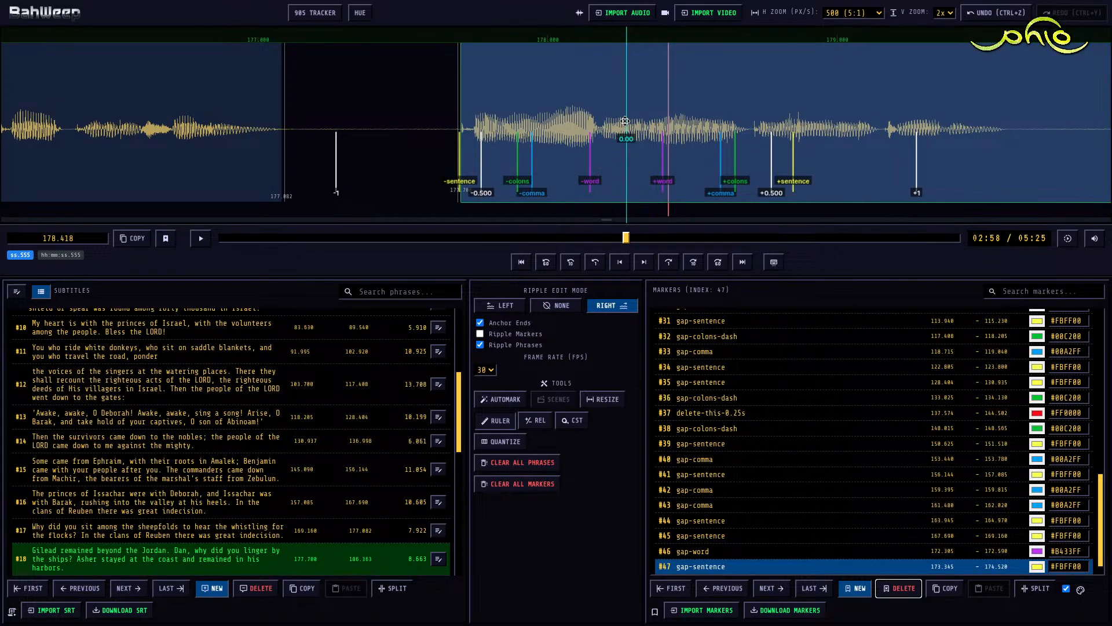
# Step: Play subtitle #18 and mark its two sentence pauses as gap-sentence, from 179.575 to 180.450 and from 182.785 to 183.570
pyautogui.press('space')
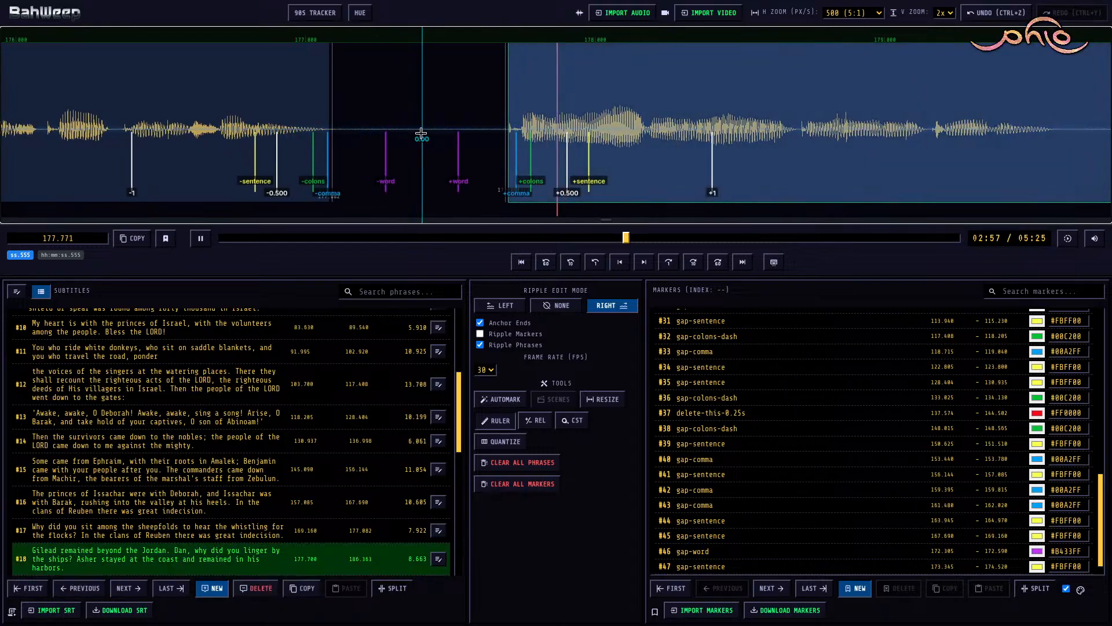
pyautogui.press('space')
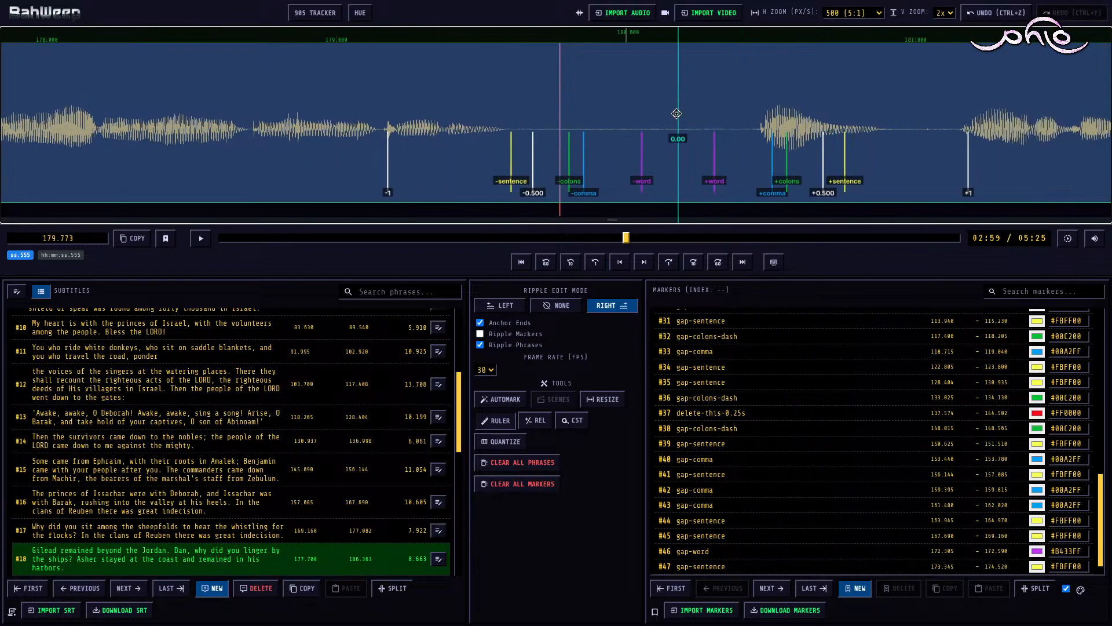
pyautogui.press('m')
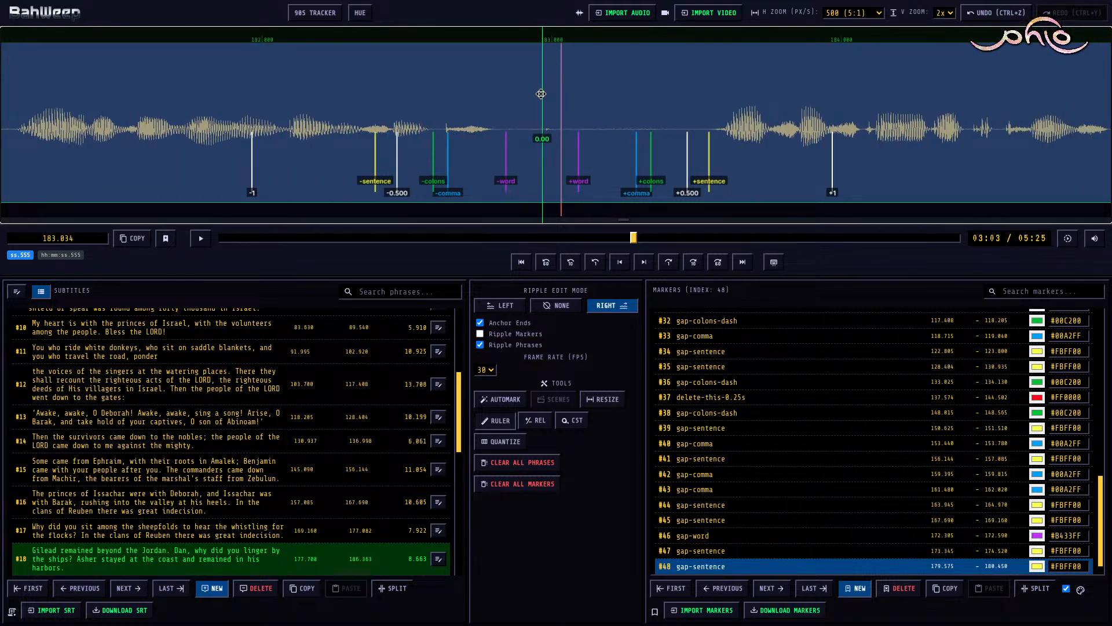
pyautogui.press('m')
# Step: Play the rest of subtitle #18 and, with ripple edit mode None, extend its end to 186.520
pyautogui.press('space')
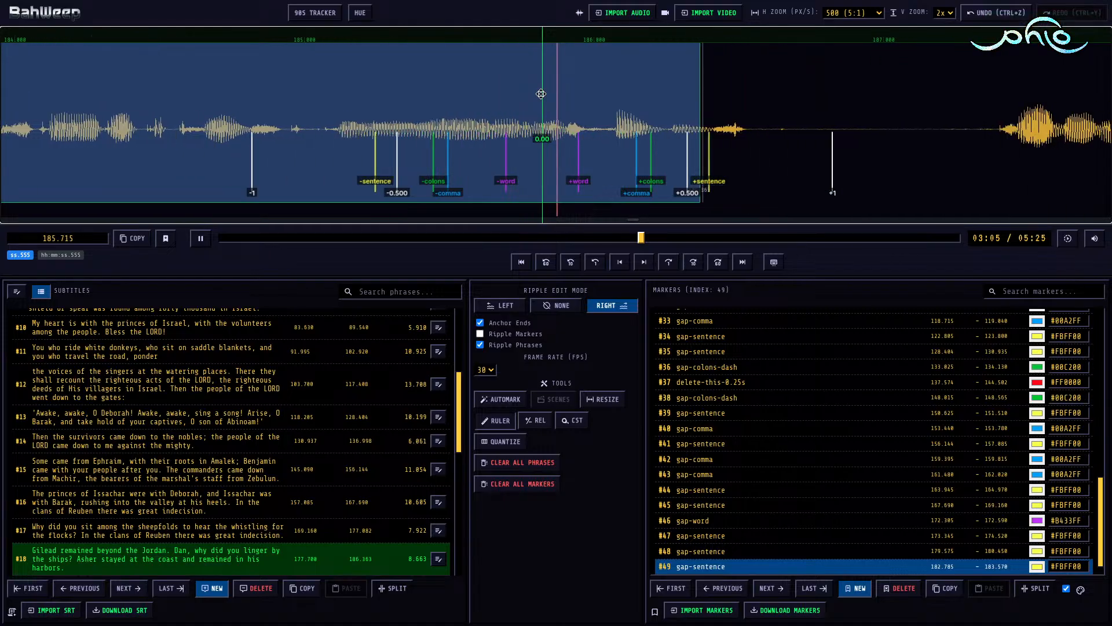
pyautogui.press('space')
pyautogui.press('n')
pyautogui.hotkey('shift', 'Right')
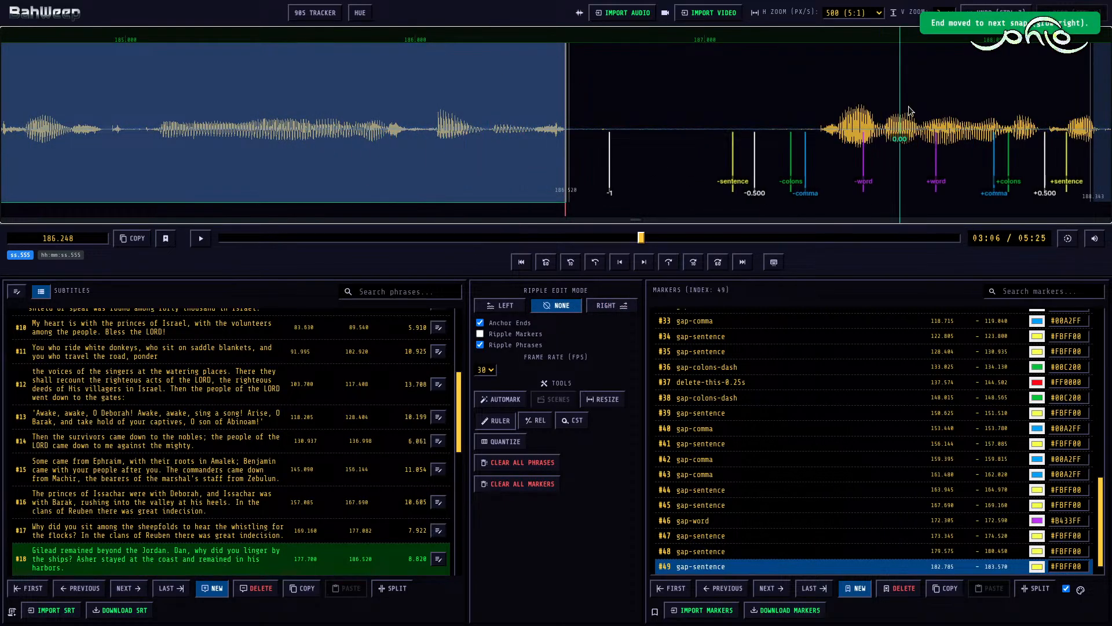
# Step: Move the start of subtitle #19 back to 187.395 and switch the ripple edit mode to Right
pyautogui.hscroll(2, 927, 107)
pyautogui.click(1031, 100)
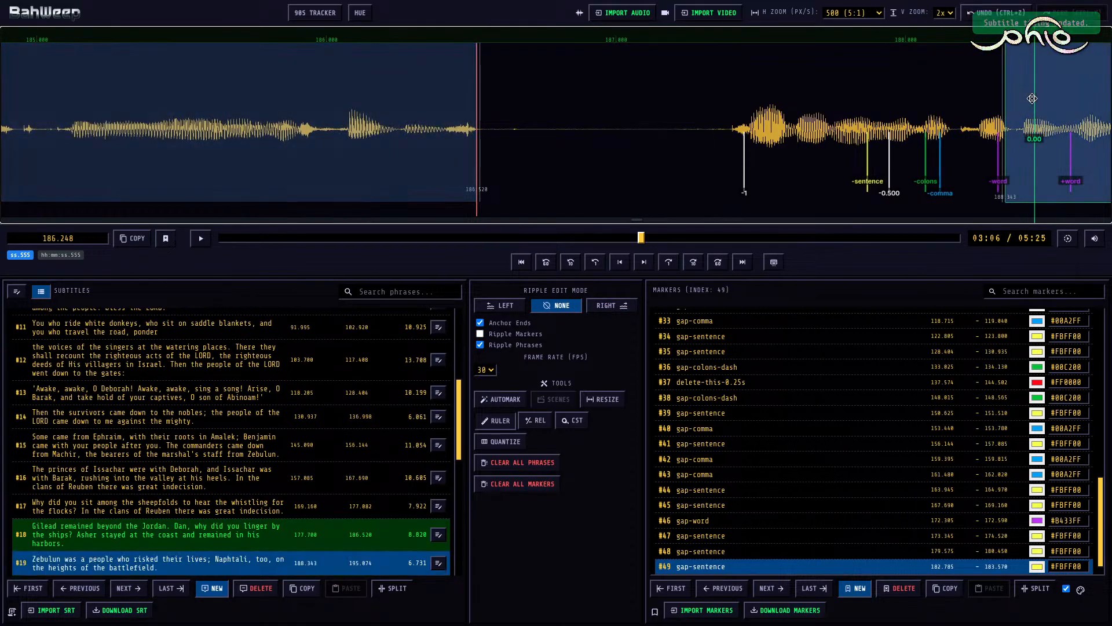
pyautogui.hscroll(9, 967, 93)
pyautogui.hotkey('shift', 'Left')
pyautogui.press('r')
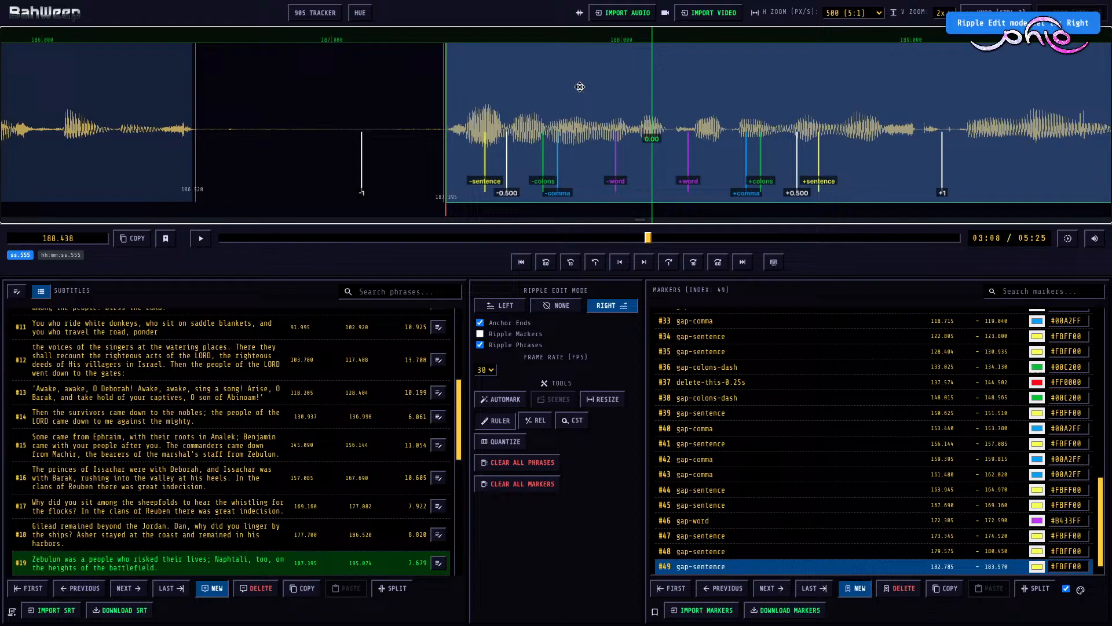
# Step: Play subtitle #19 up to its mid-phrase pause and mark it as gap-colons-dash from 189.800 to 190.485
pyautogui.click(413, 107)
pyautogui.press('space')
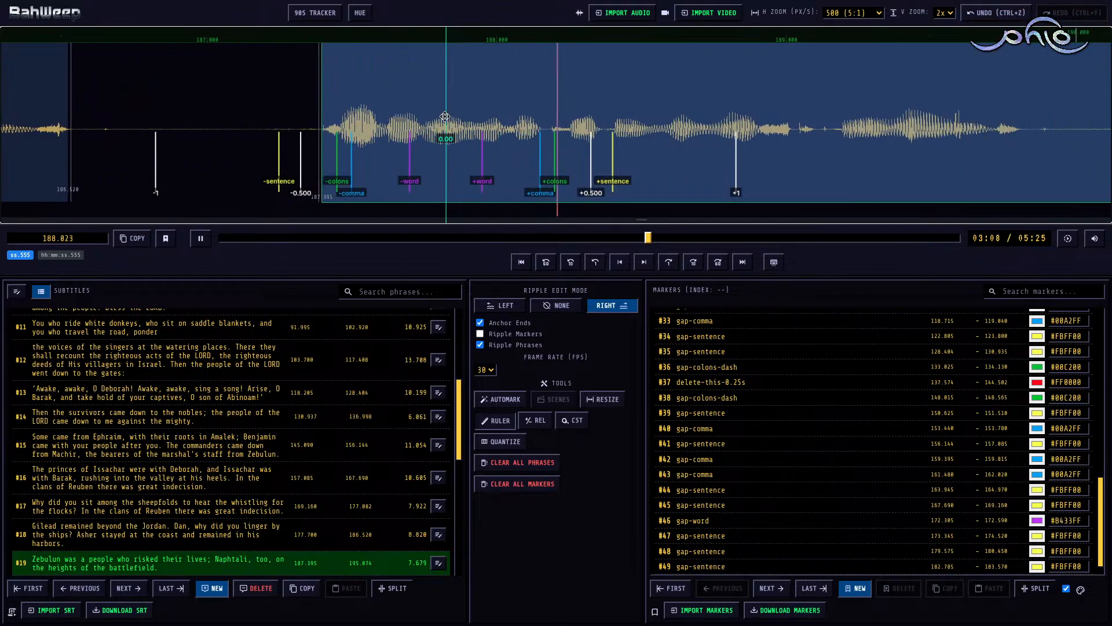
pyautogui.press('space')
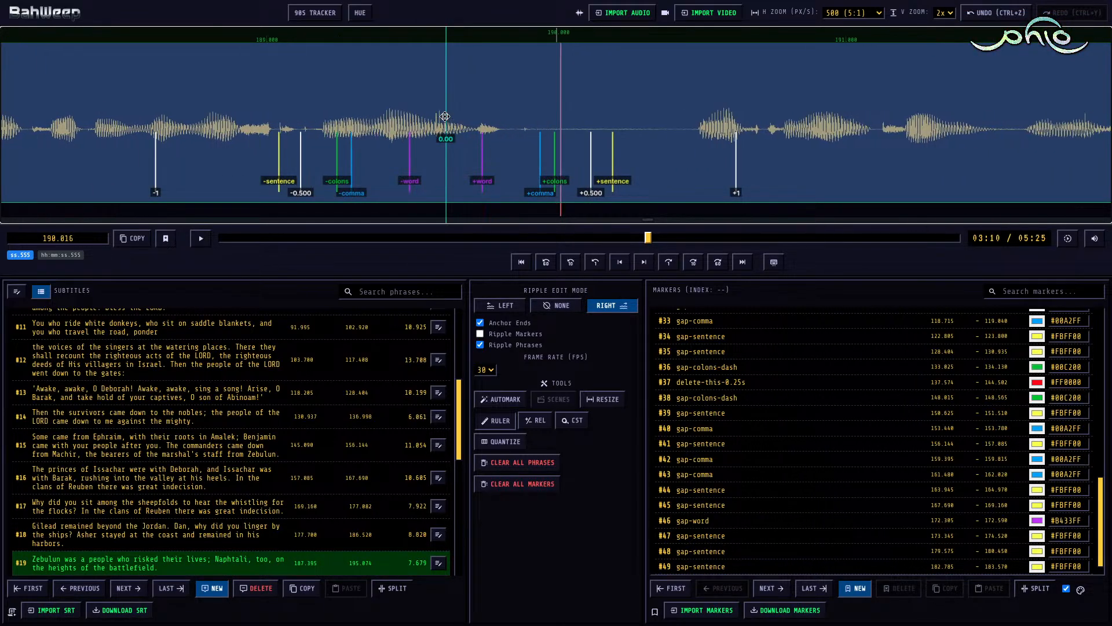
pyautogui.press('m')
pyautogui.press('3')
# Step: Play the rest of subtitle #19, switch the ripple edit mode to None and trim the subtitle's end to 193.130
pyautogui.press('space')
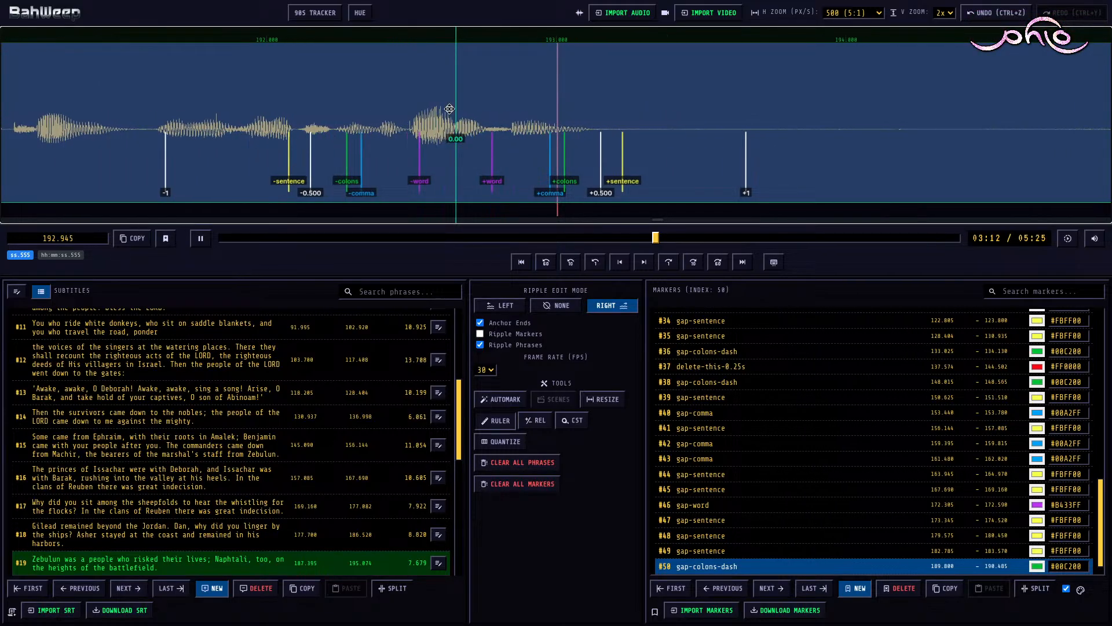
pyautogui.press('space')
pyautogui.press('r')
pyautogui.press(']')
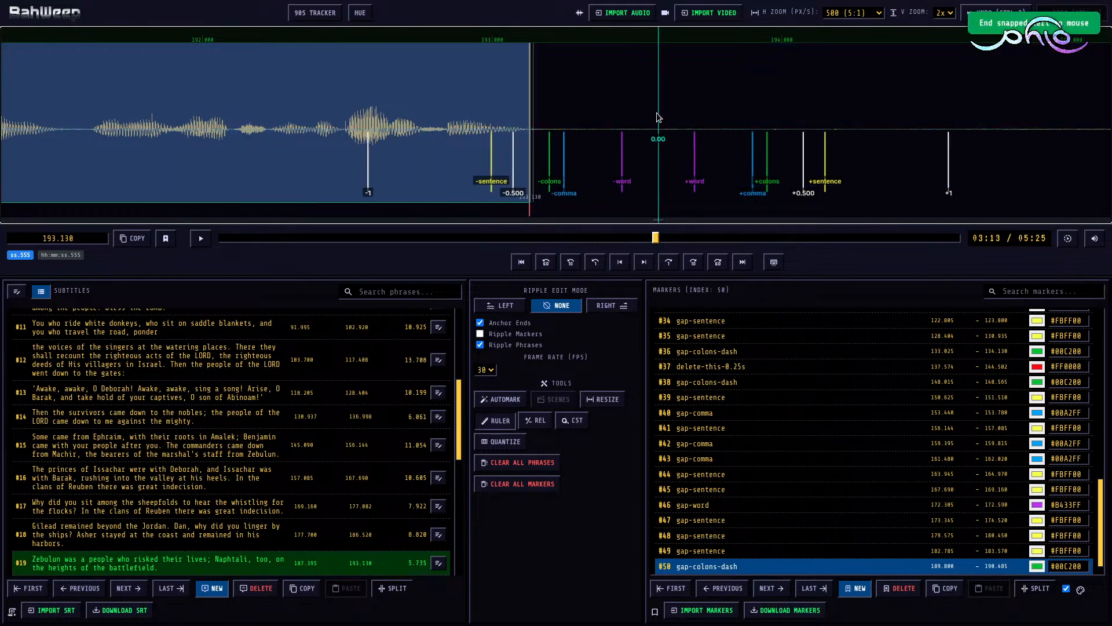
# Step: Pull the start of subtitle #20 back to 193.130 and set its end to 204.825
pyautogui.scroll(-12, 656, 113)
pyautogui.click(633, 92)
pyautogui.press('[')
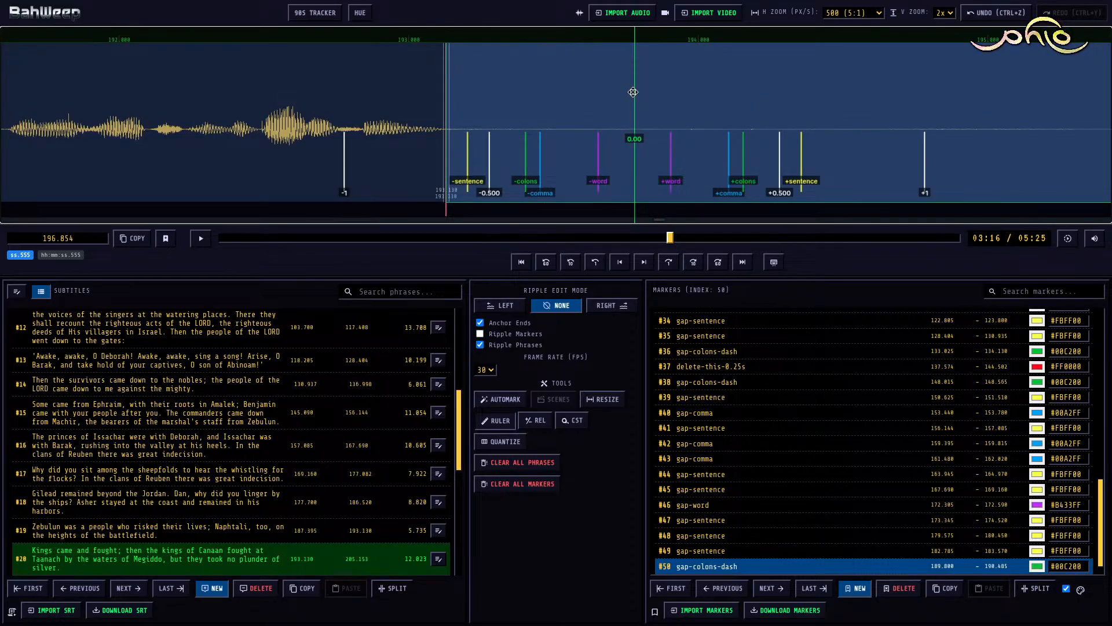
pyautogui.press(']')
pyautogui.hotkey('shift', ']')
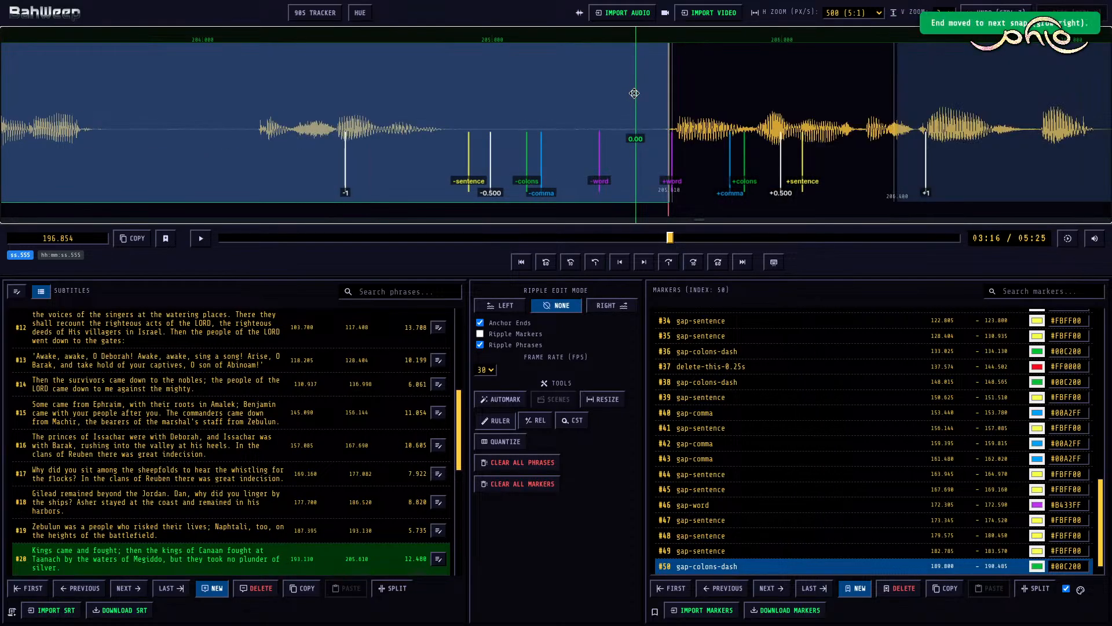
pyautogui.press(']')
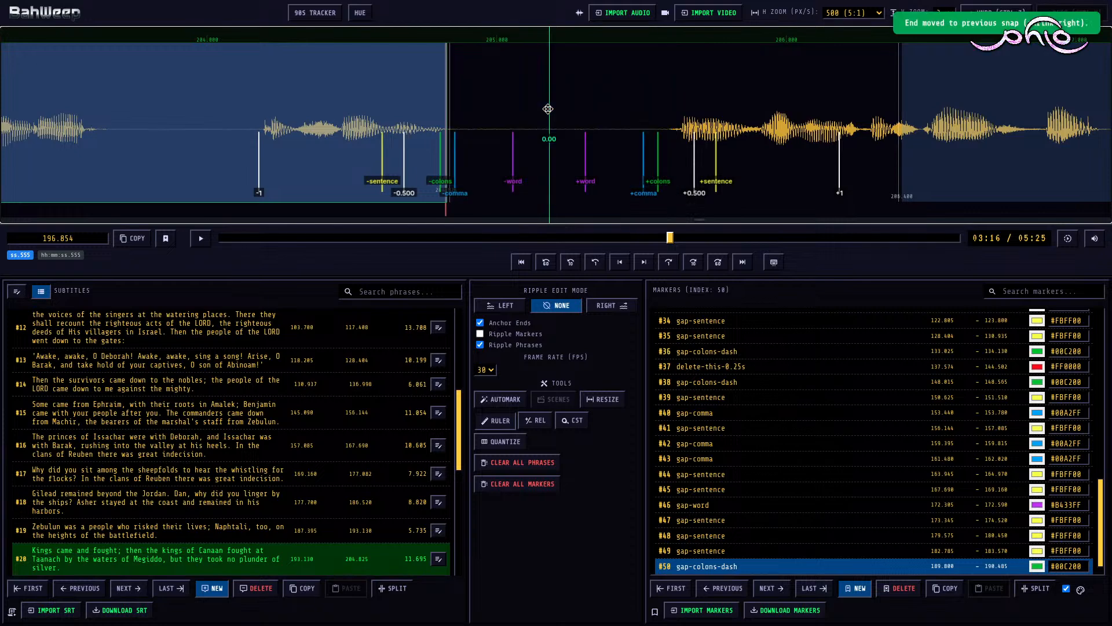
# Step: Move the start of subtitle #20 to 196.376 and mark the pause before it as gap-sentence from 193.130 to 194.967
pyautogui.press('[')
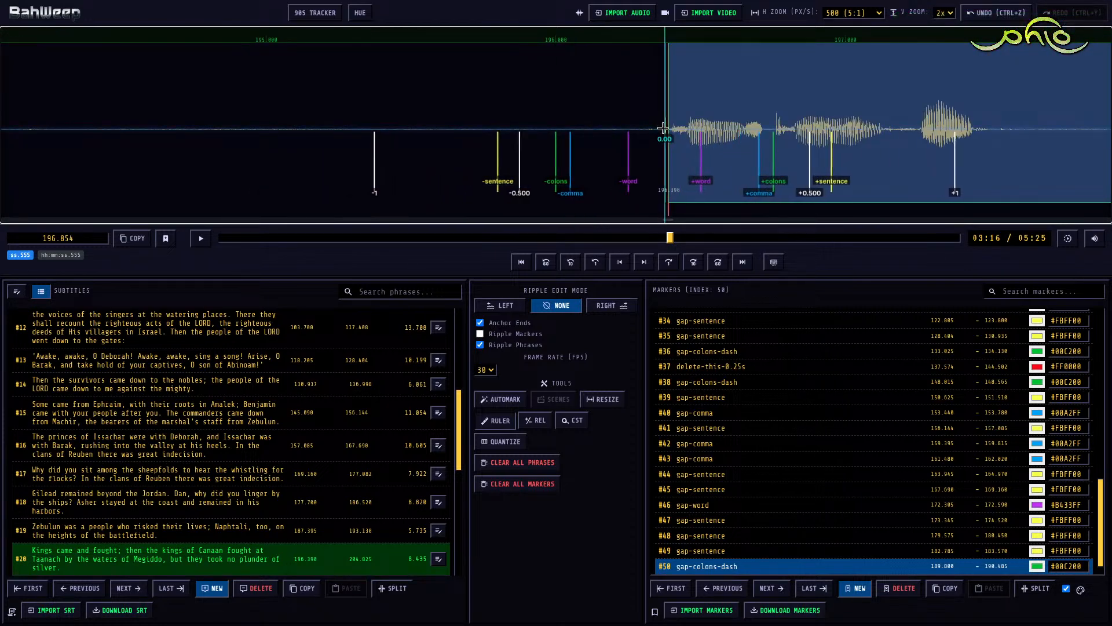
pyautogui.press('[')
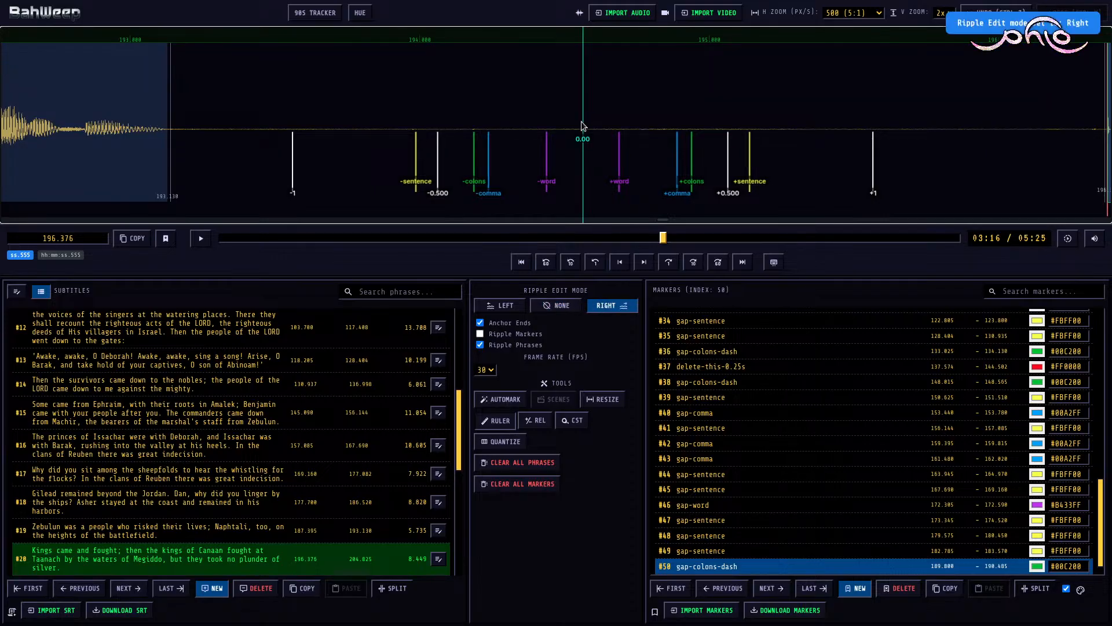
pyautogui.click(582, 126)
pyautogui.press('m')
pyautogui.press('1')
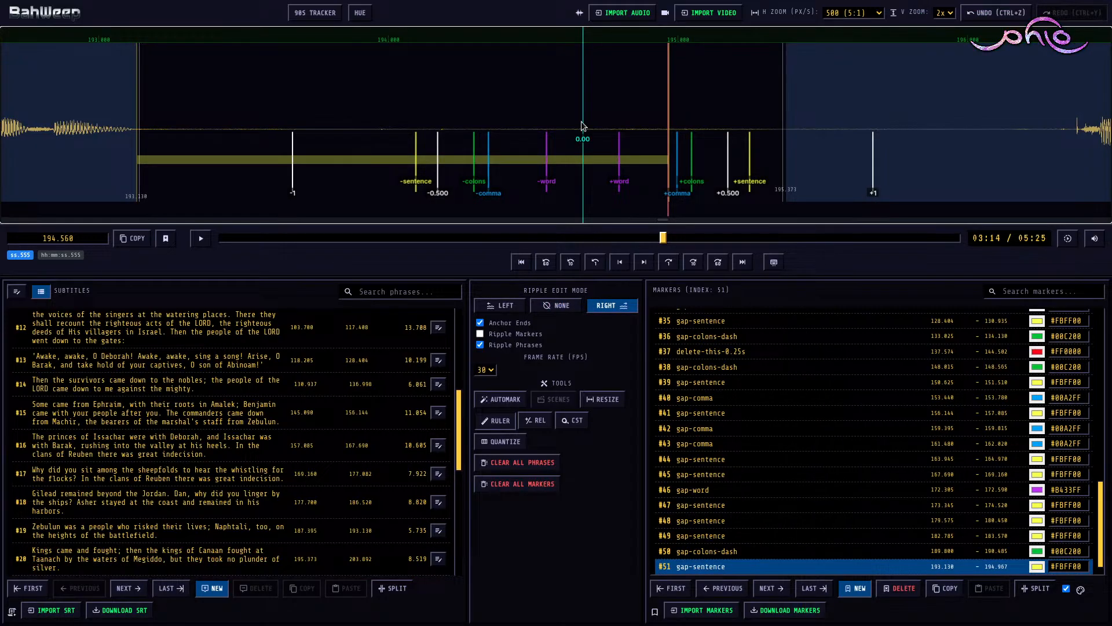
# Step: With ripple edit mode Right, move the start of subtitle #20 to 196.368 and switch the mode back to None
pyautogui.press('r')
pyautogui.scroll(-9, 822, 166)
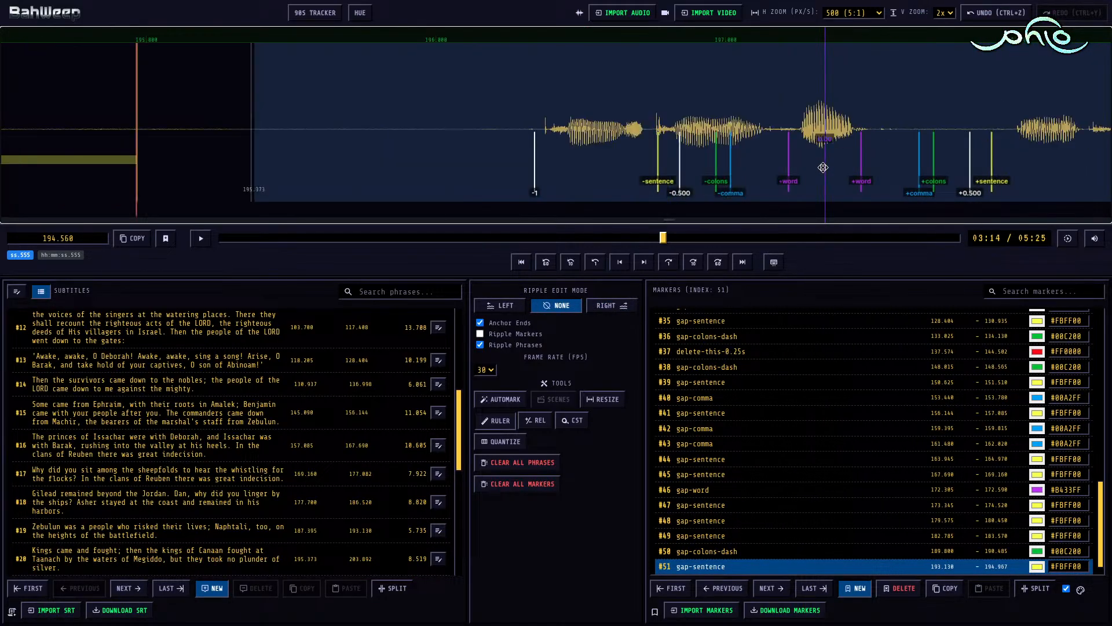
pyautogui.click(534, 85)
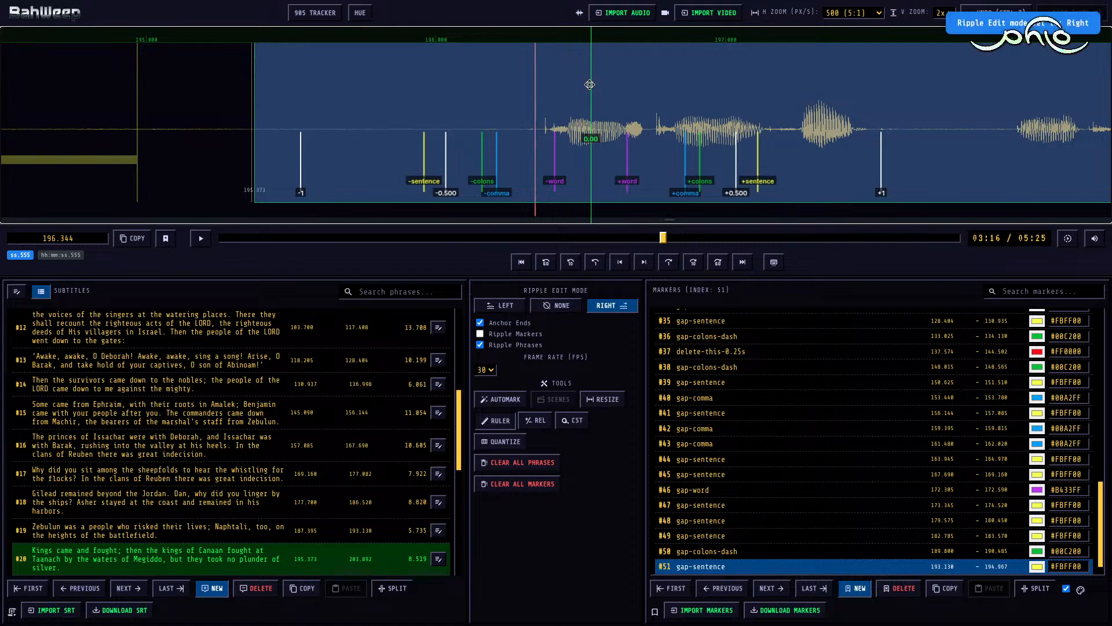
pyautogui.press('[')
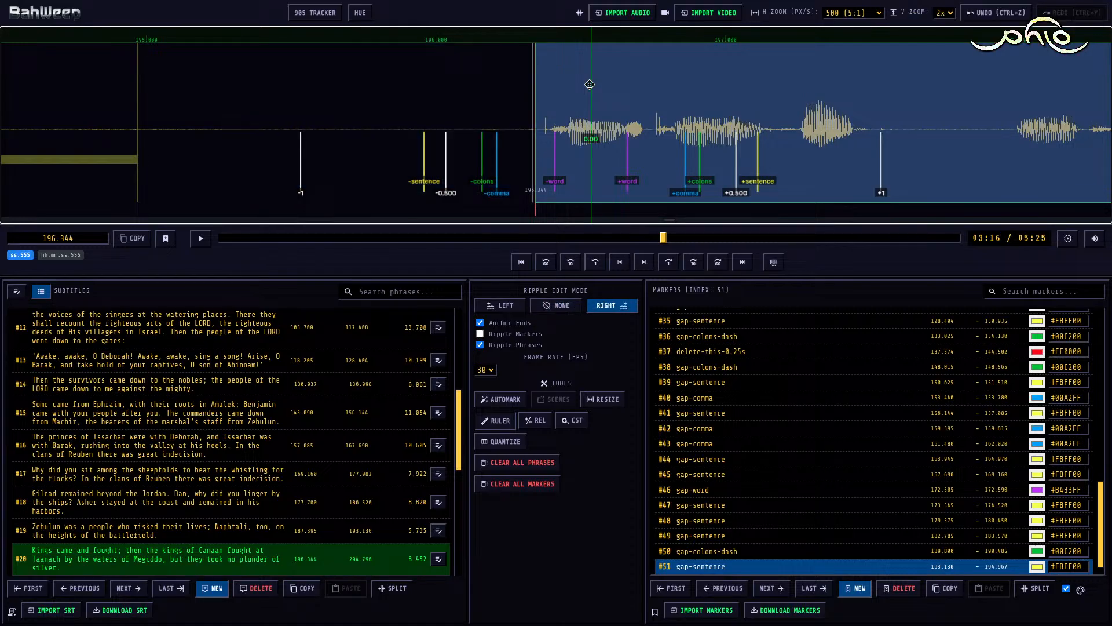
pyautogui.click(541, 129)
pyautogui.press('[')
pyautogui.press('r')
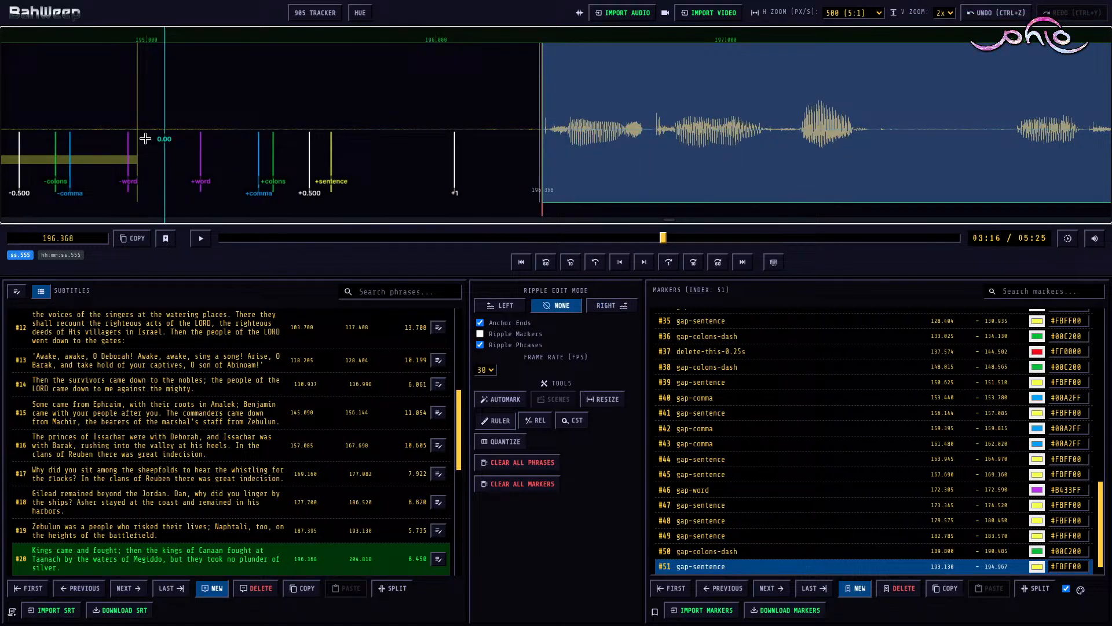
# Step: Extend the end of the gap-sentence marker between subtitles #19 and #20 to 196.368
pyautogui.click(116, 159)
pyautogui.scroll(5, 168, 131)
pyautogui.scroll(-3, 261, 110)
pyautogui.click(613, 102)
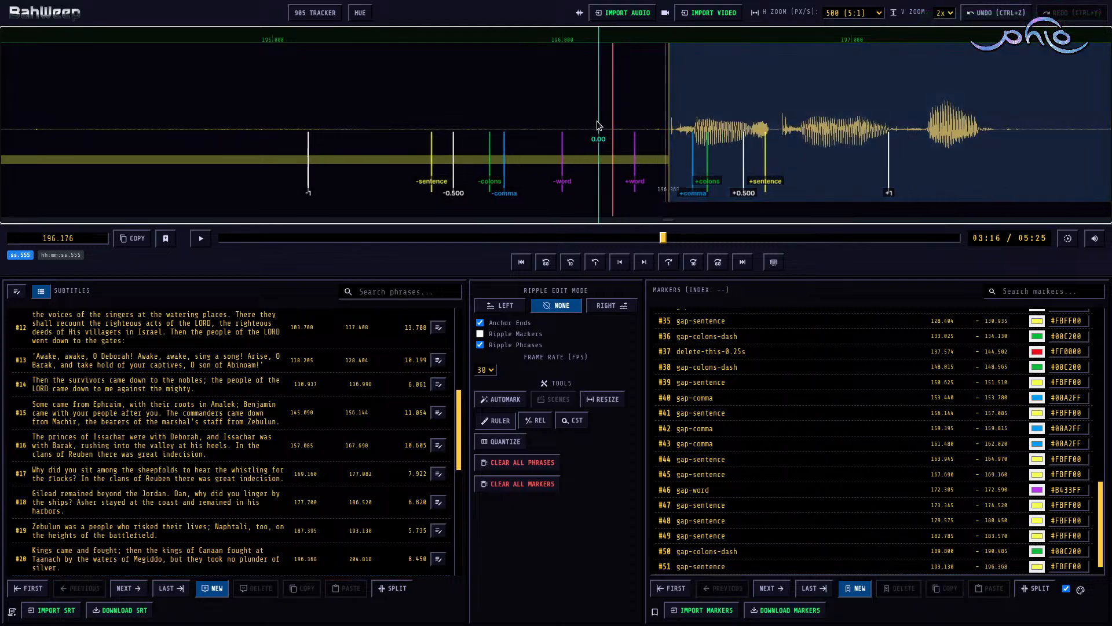
pyautogui.click(575, 160)
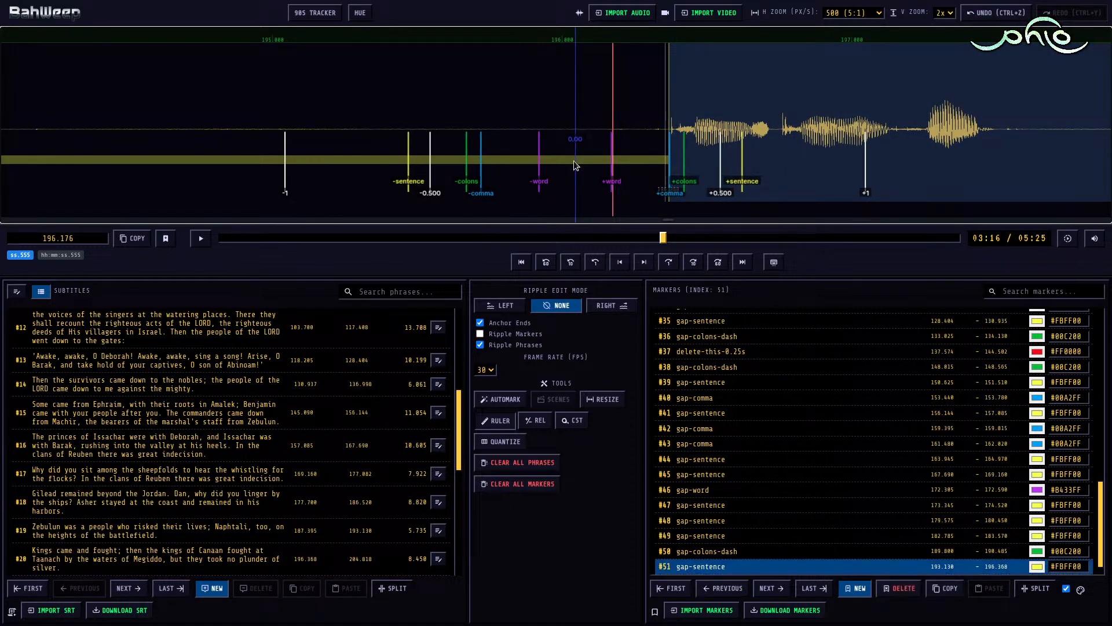
# Step: Play subtitle #20 up to its first pause and add a marker at 197.751
pyautogui.press('space')
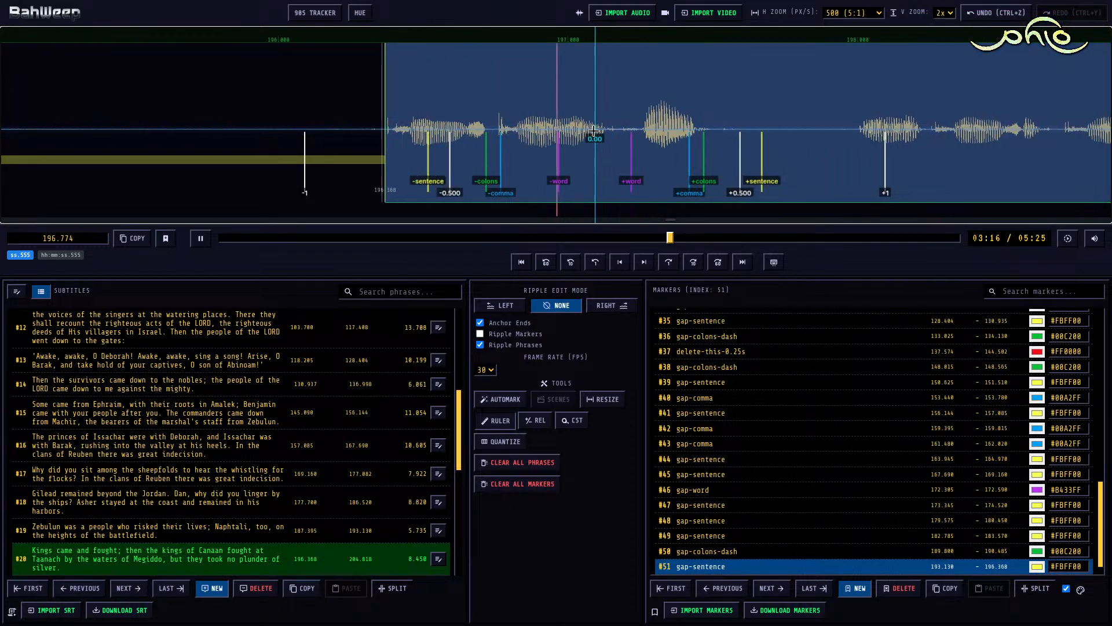
pyautogui.press('space')
pyautogui.press('m')
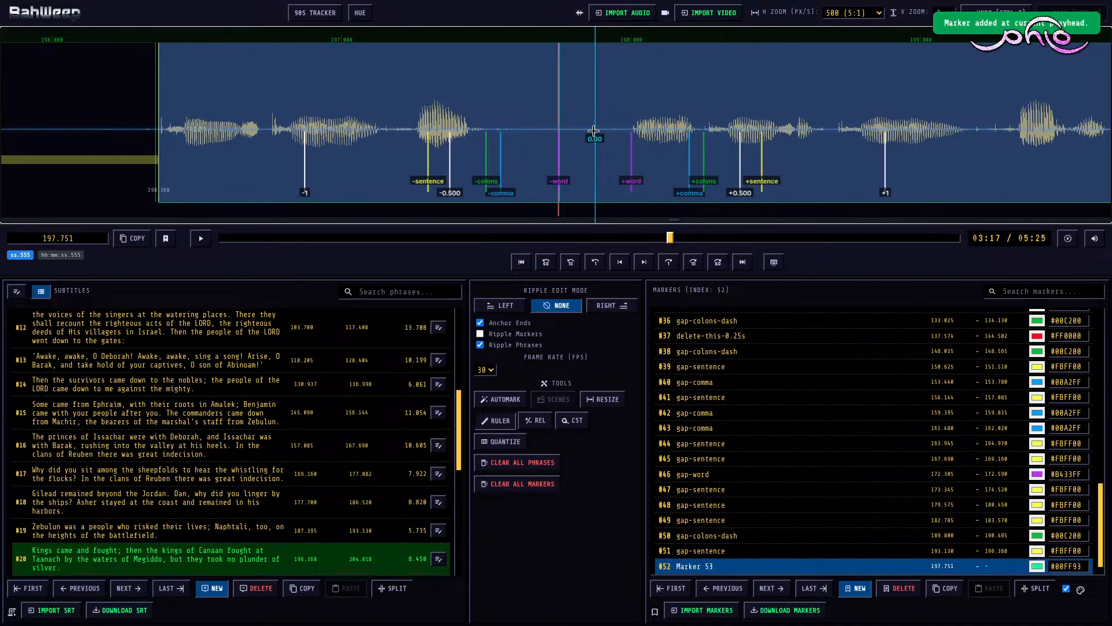
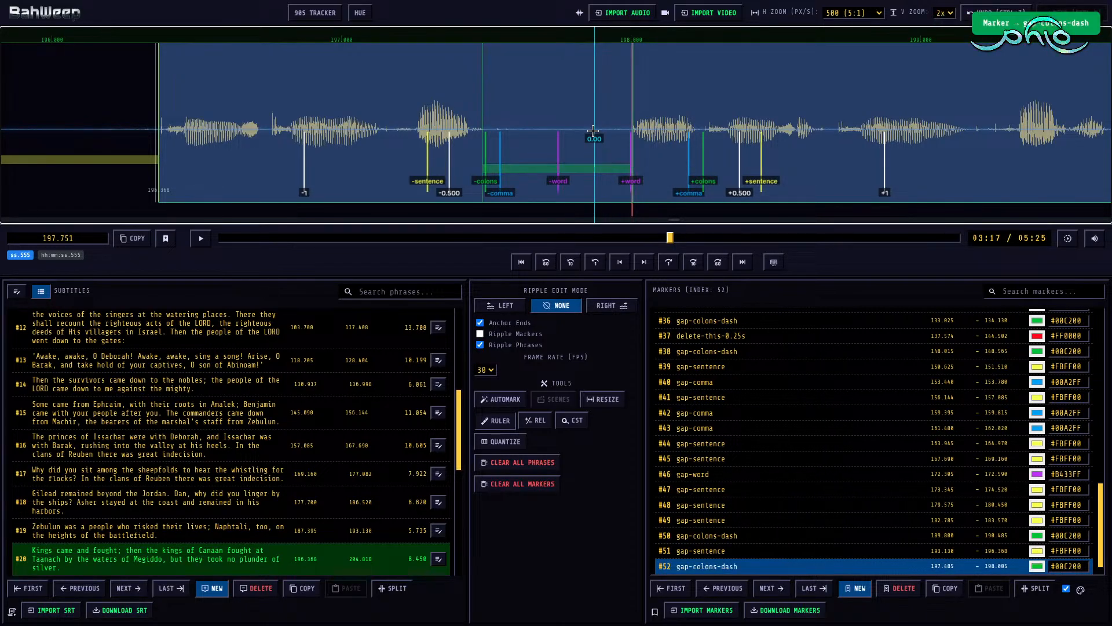
# Step: Play subtitle #20 on to its second pause and mark that pause as gap-comma from 201.625 to 202.465
pyautogui.press('space')
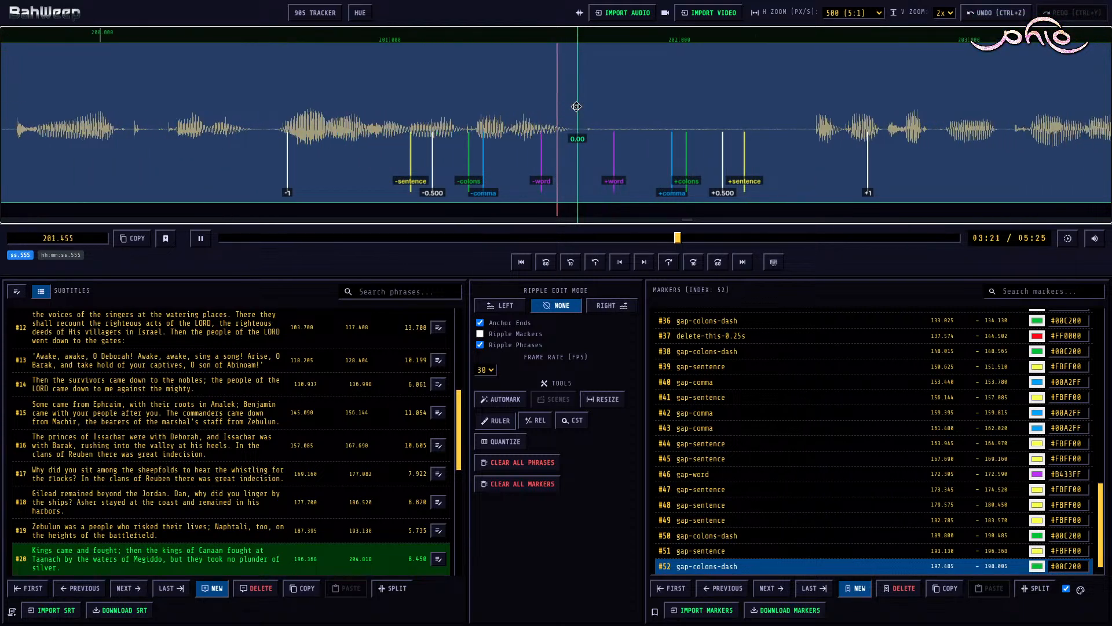
pyautogui.press('space')
pyautogui.press('m')
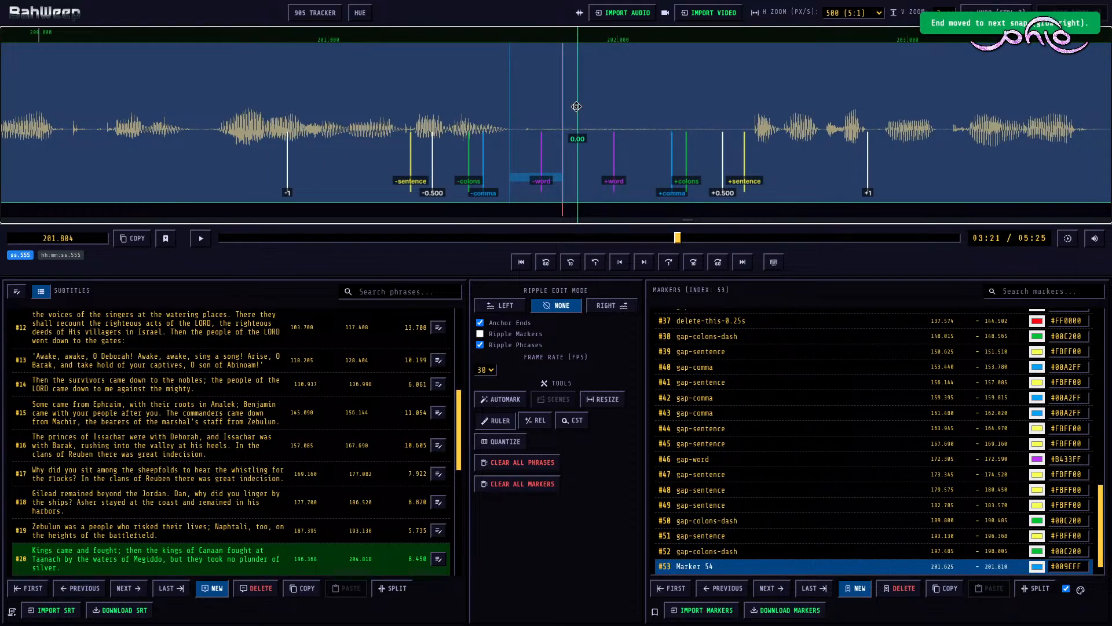
pyautogui.hotkey('shift', 'Right')
# Step: Play the rest of subtitle #20 and mark its last inner pause as gap-word from 203.615 to 204.195
pyautogui.press('space')
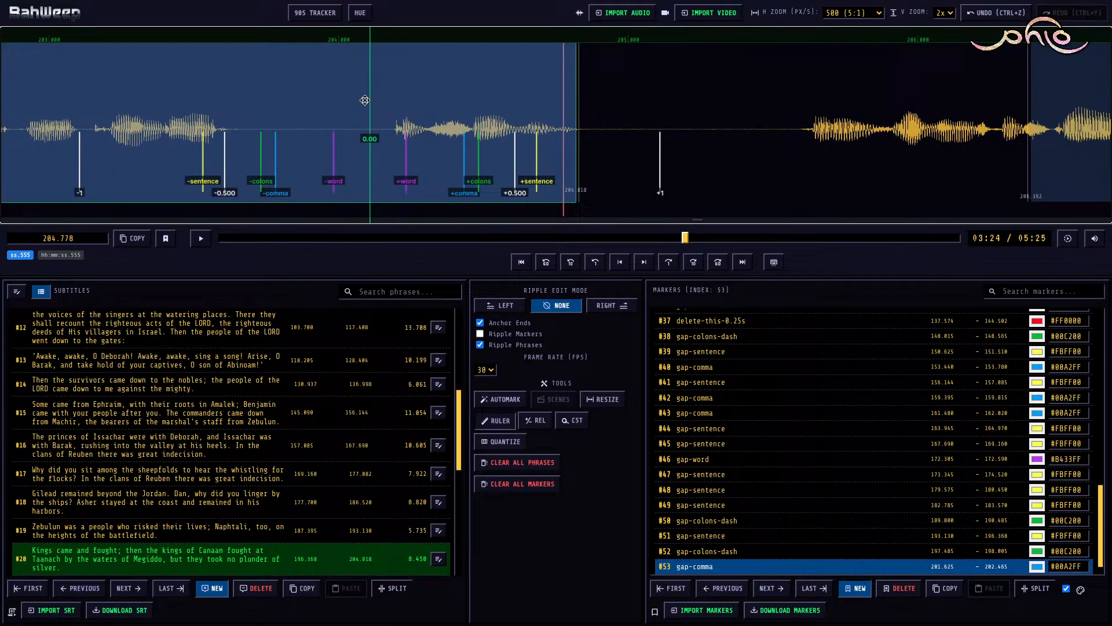
pyautogui.click(296, 93)
pyautogui.press('m')
pyautogui.hotkey('shift', 'Left')
pyautogui.hotkey('shift', 'Right')
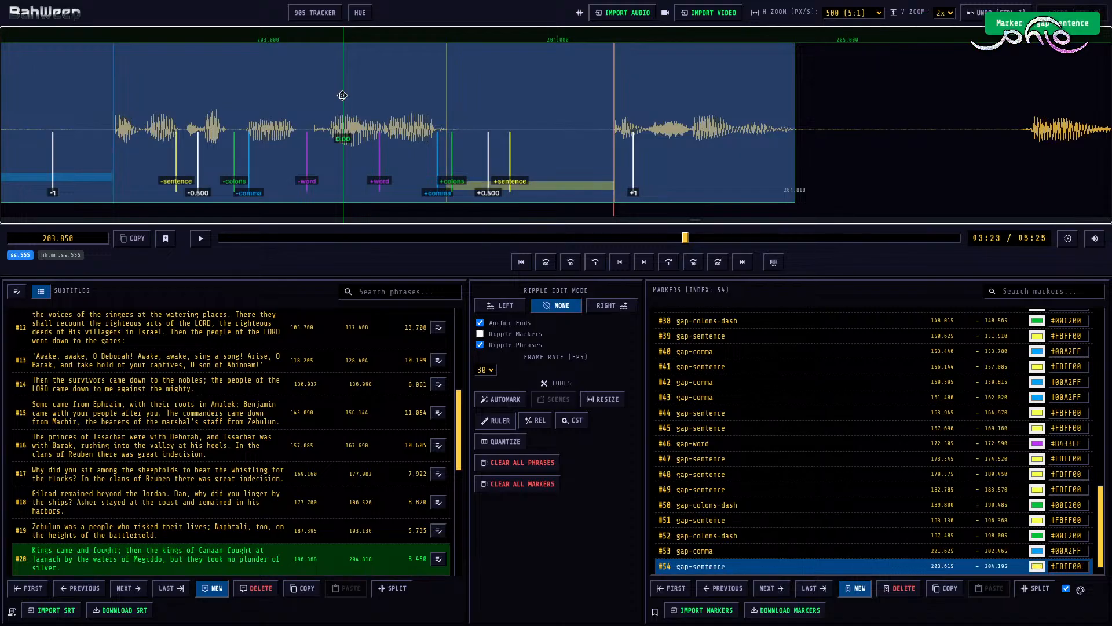
# Step: With ripple edit mode Right, move the start of subtitle #21 to 205.610 and switch the mode back to None
pyautogui.click(718, 115)
pyautogui.press('r')
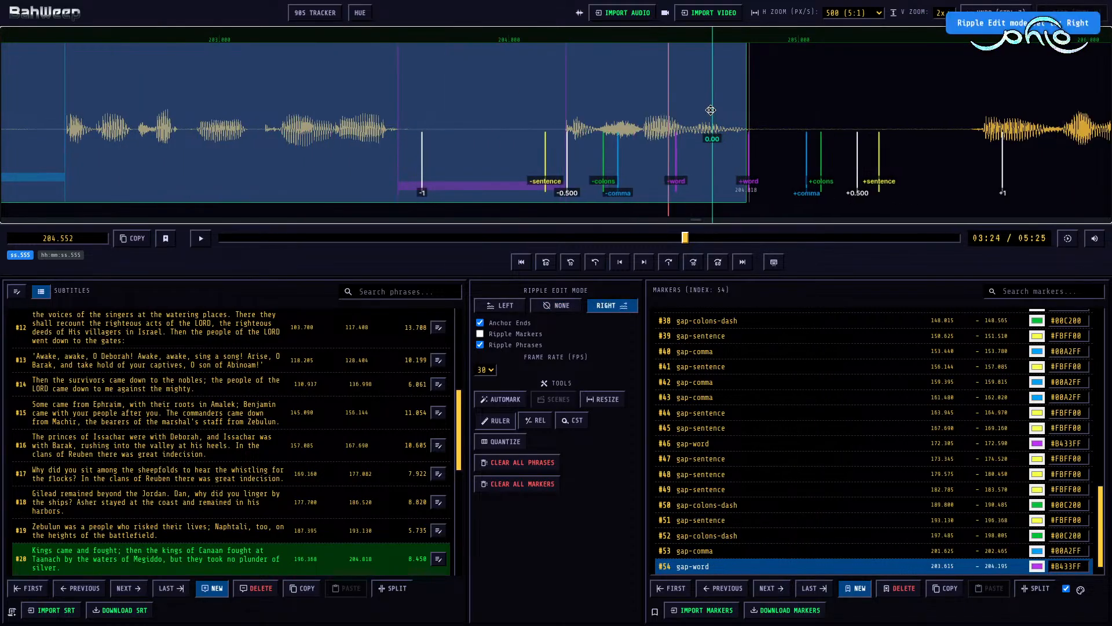
pyautogui.scroll(-9, 773, 116)
pyautogui.scroll(2, 633, 99)
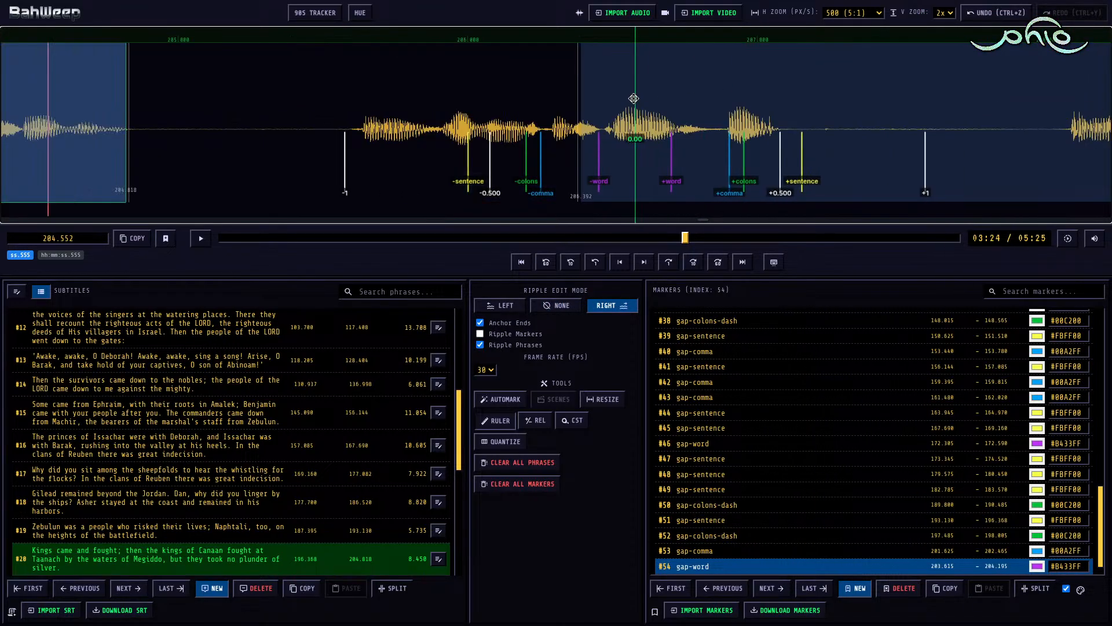
pyautogui.click(647, 94)
pyautogui.hotkey('shift', 'Left')
pyautogui.press('r')
pyautogui.click(379, 97)
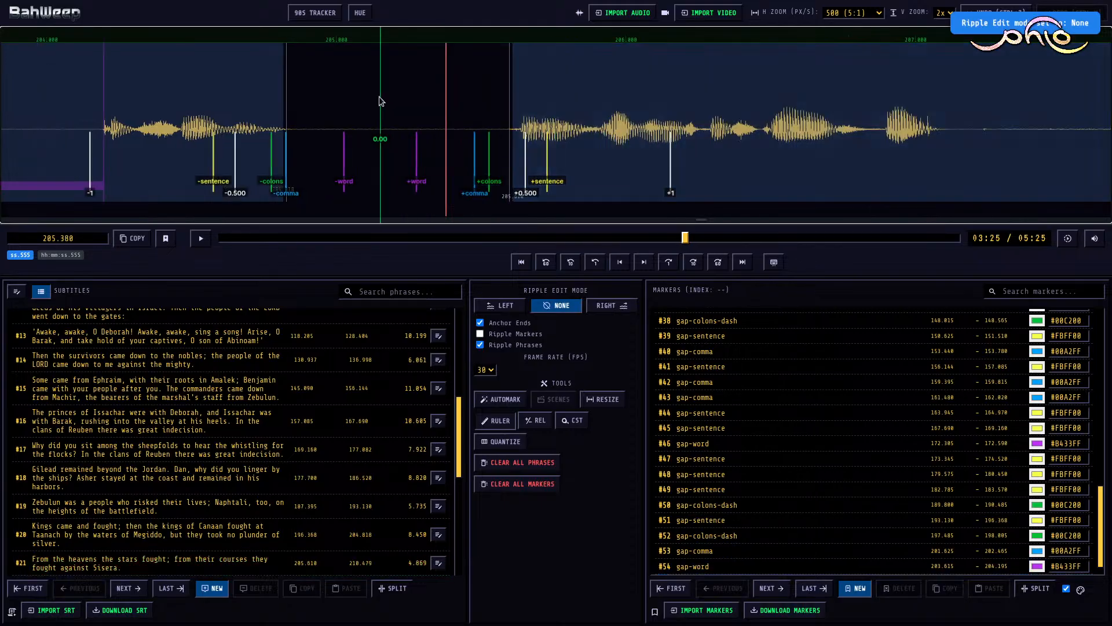
# Step: Play subtitle #21 up to its inner pause and mark that pause as gap-colons-dash from 207.080 to 208.070
pyautogui.press('space')
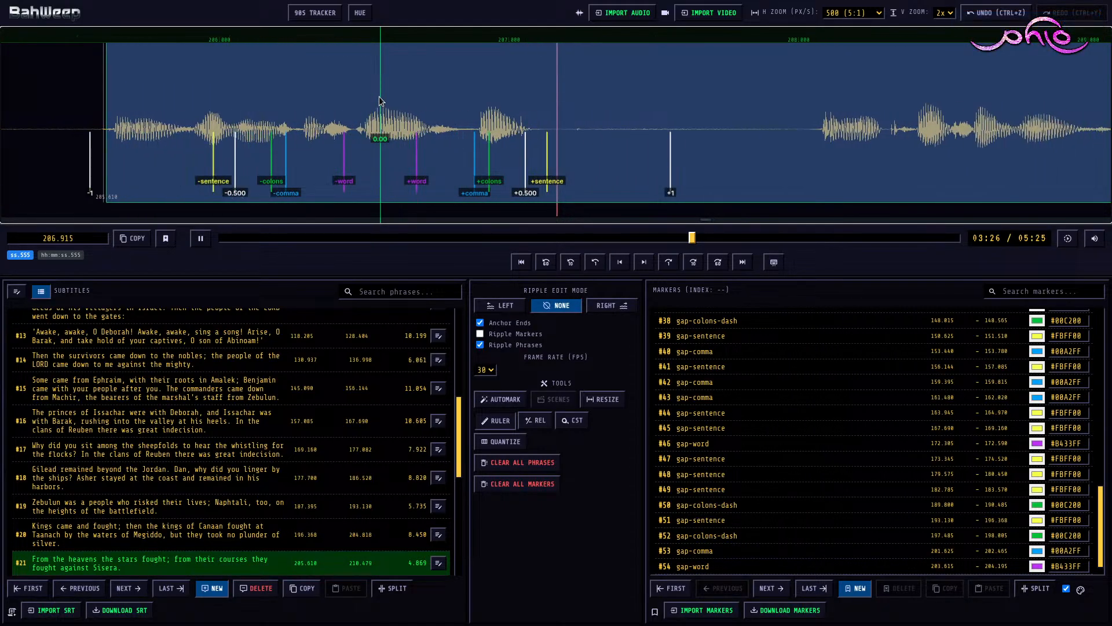
pyautogui.press('space')
pyautogui.press('m')
pyautogui.hotkey('shift', 'Left')
pyautogui.hotkey('shift', 'Right')
pyautogui.press('3')
# Step: With ripple edit mode Right, set the end of subtitle #21 to 210.395 and the start of subtitle #22 to 211.440
pyautogui.press('space')
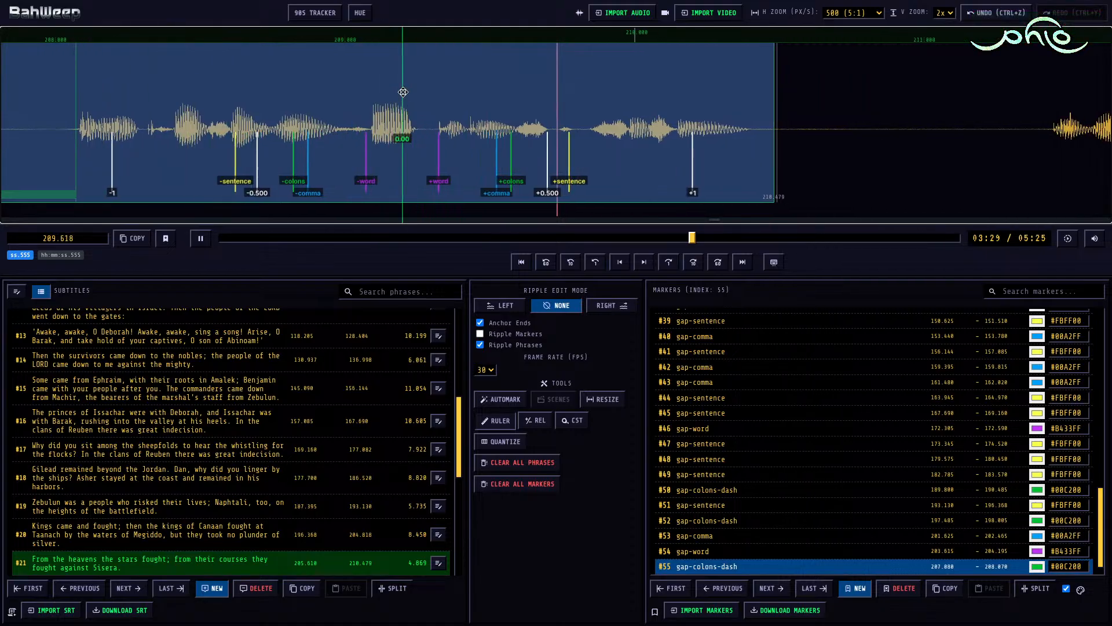
pyautogui.press('space')
pyautogui.click(417, 89)
pyautogui.press('r')
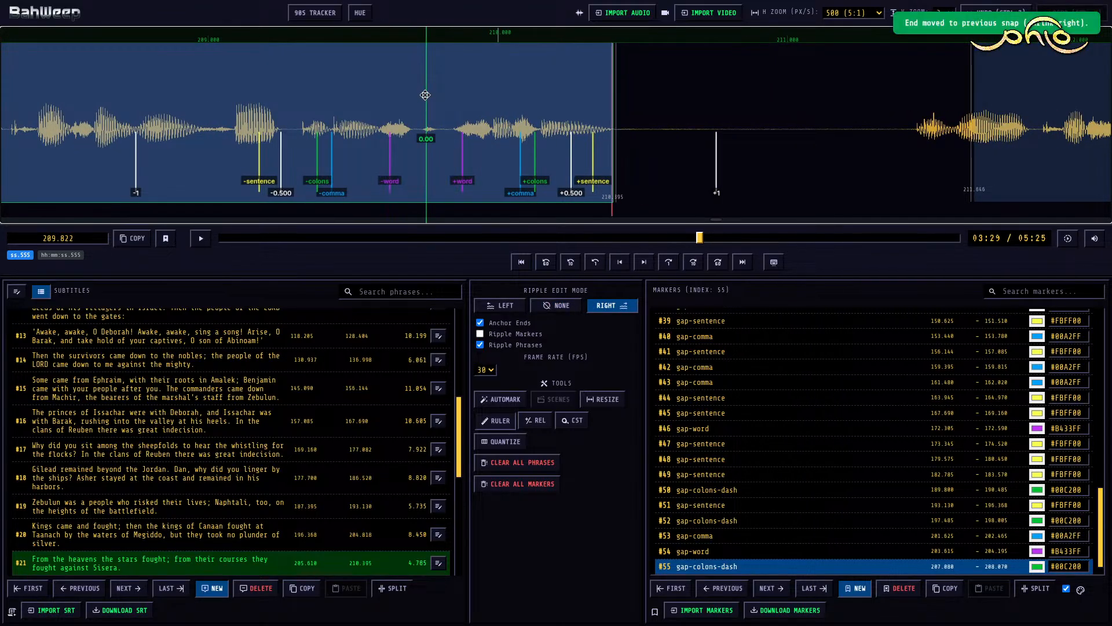
pyautogui.click(1025, 85)
pyautogui.hotkey('shift', 'Left')
pyautogui.press('r')
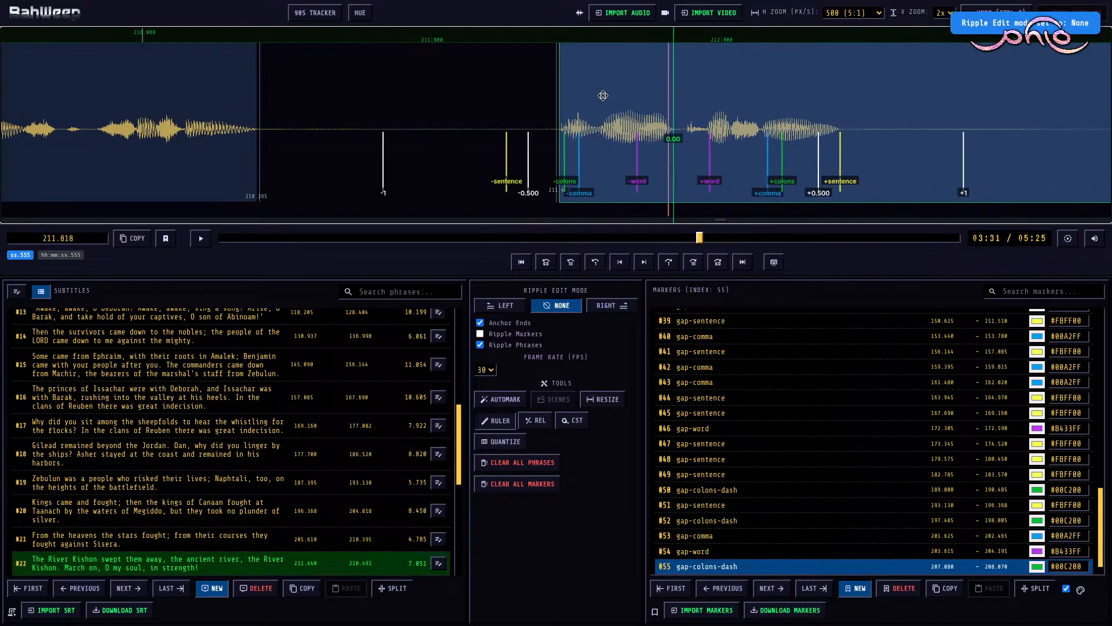
# Step: Mark the pause between subtitles #21 and #22 as gap-sentence from 210.395 to 211.440 and play on into subtitle #22
pyautogui.click(477, 105)
pyautogui.press('m')
pyautogui.press('space')
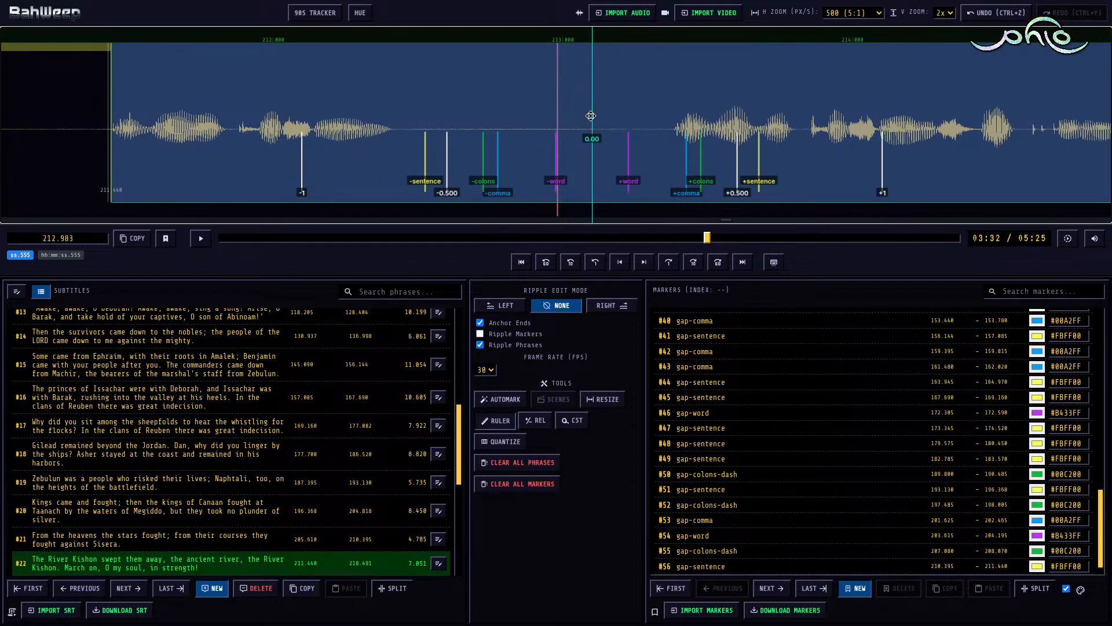
pyautogui.press('space')
# Step: Shift the gap-sentence marker between subtitles #21 and #22 to start at 210.972 and change it to delete-this-0.25s
pyautogui.scroll(5, 431, 115)
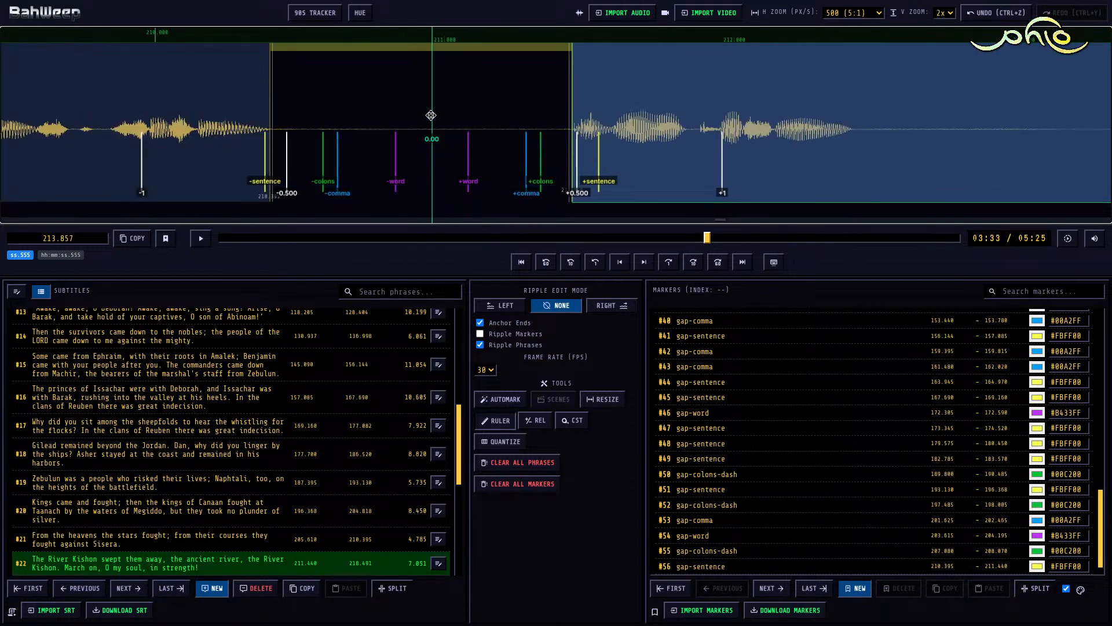
pyautogui.moveTo(297, 47); pyautogui.dragTo(342, 53)
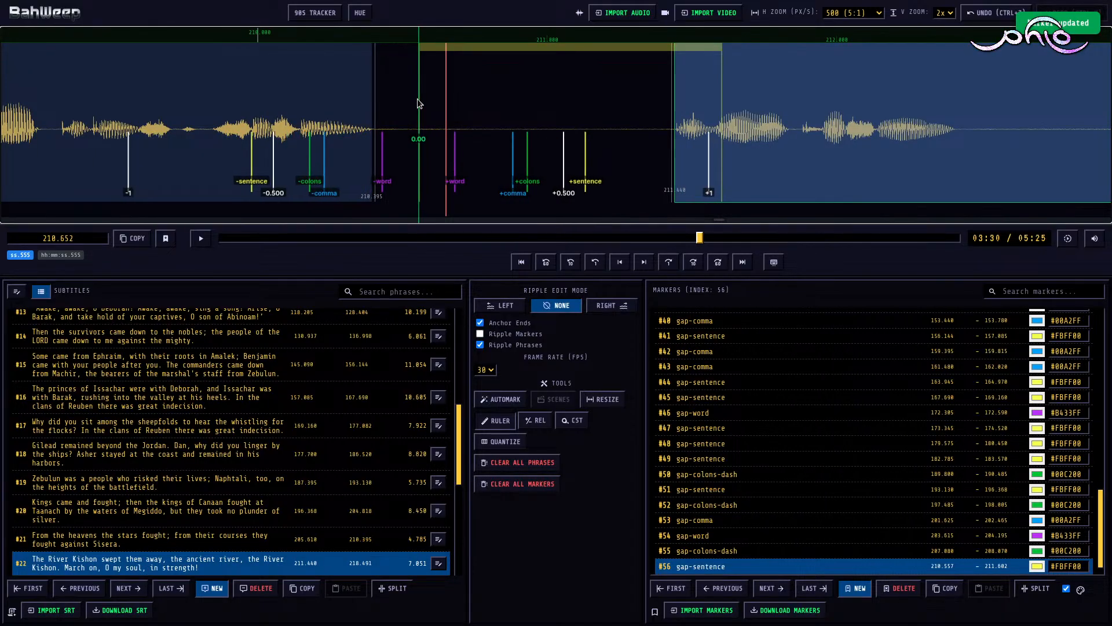
pyautogui.moveTo(447, 107); pyautogui.dragTo(538, 106)
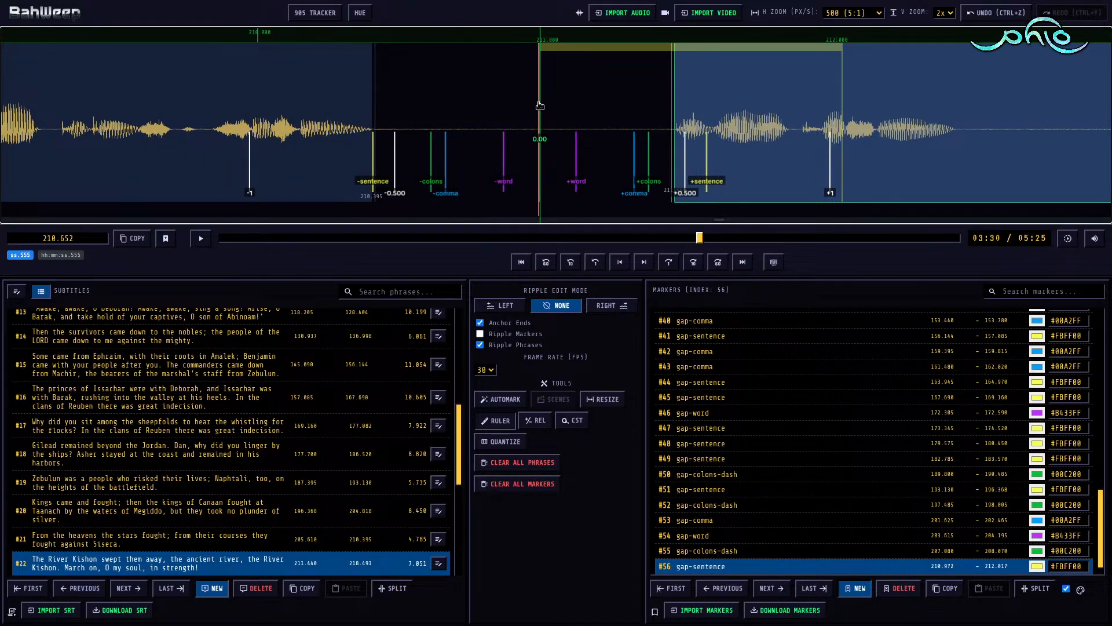
pyautogui.press('5')
pyautogui.scroll(-8, 533, 110)
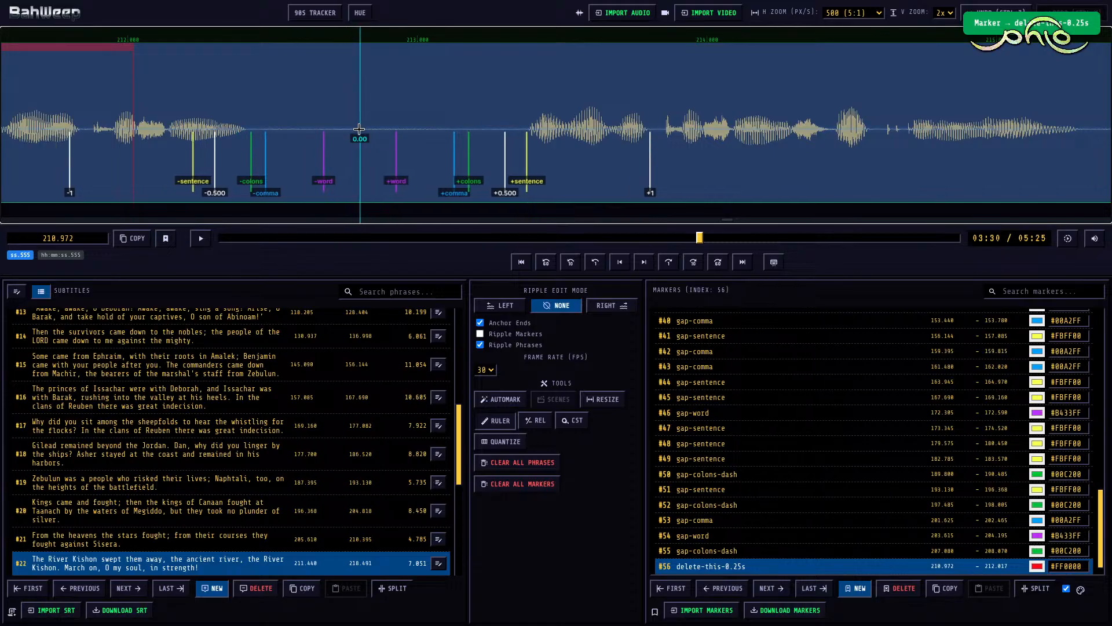
# Step: Extend the delete-this-0.25s marker's end to 212.808 and, in ripple edit mode Right, move the start of subtitle #22 to 213.380
pyautogui.press('e')
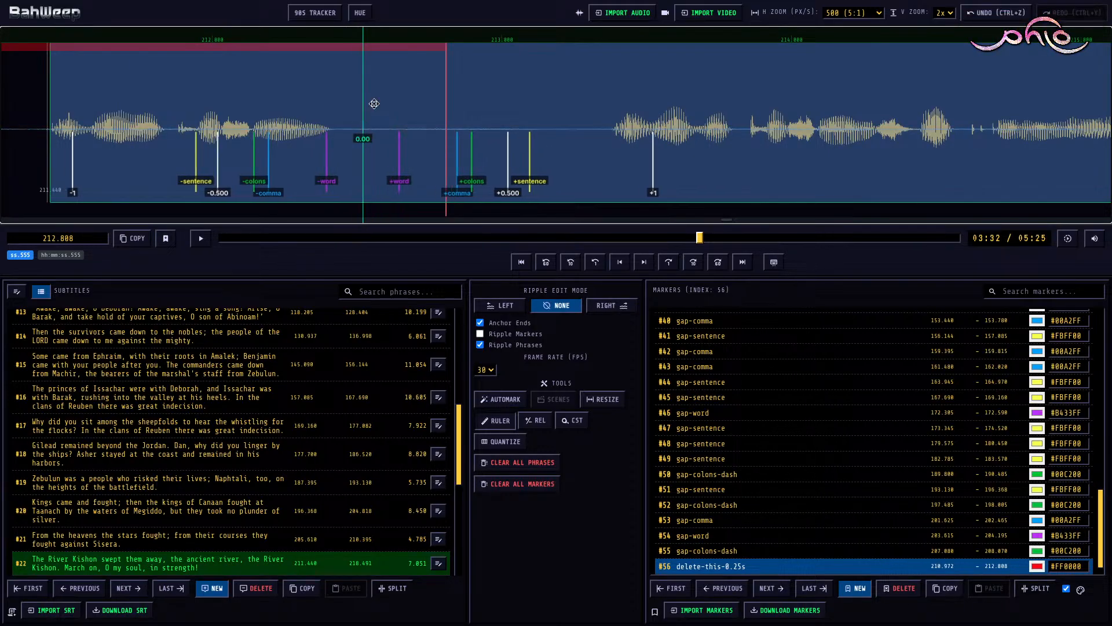
pyautogui.hotkey('shift', 'd')
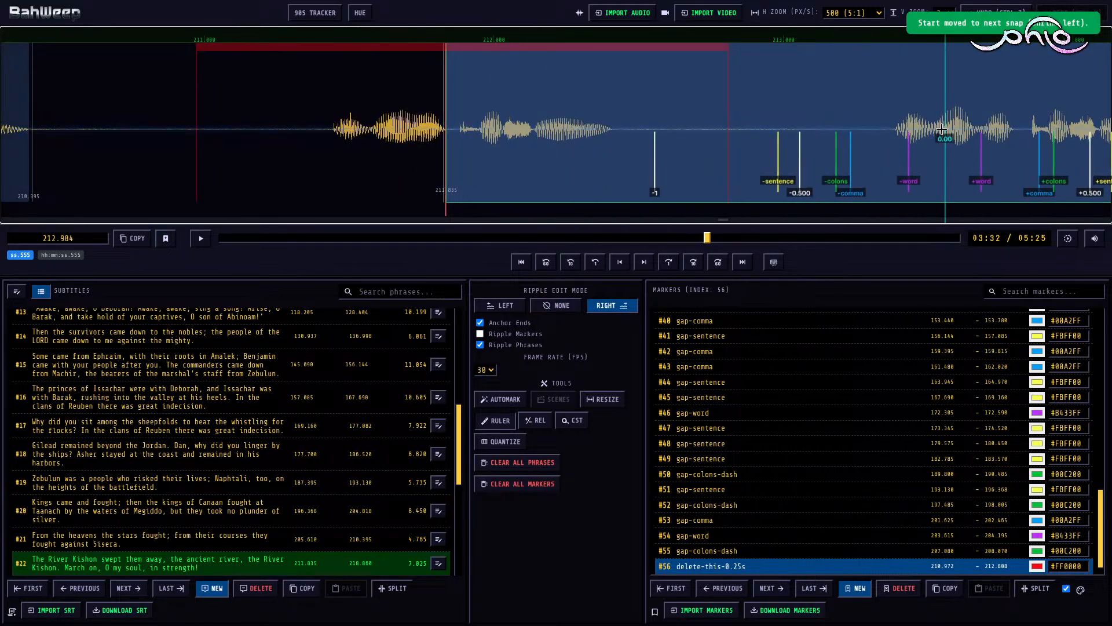
pyautogui.press('s')
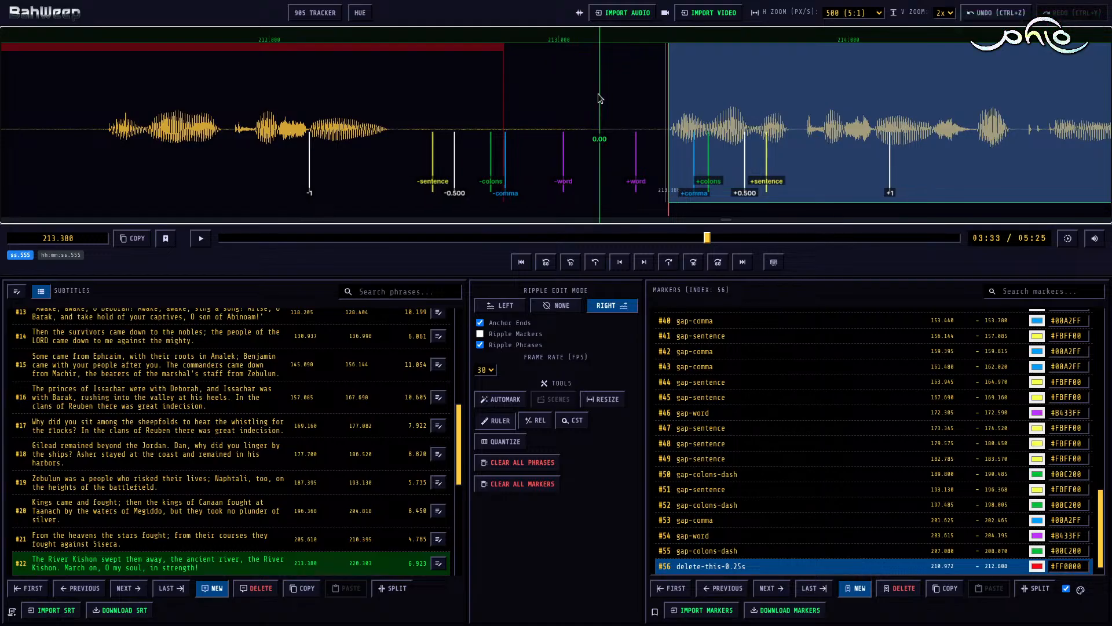
# Step: Play subtitle #22 up to its first pause and mark that pause as gap-comma from 215.285 to 215.645
pyautogui.press('space')
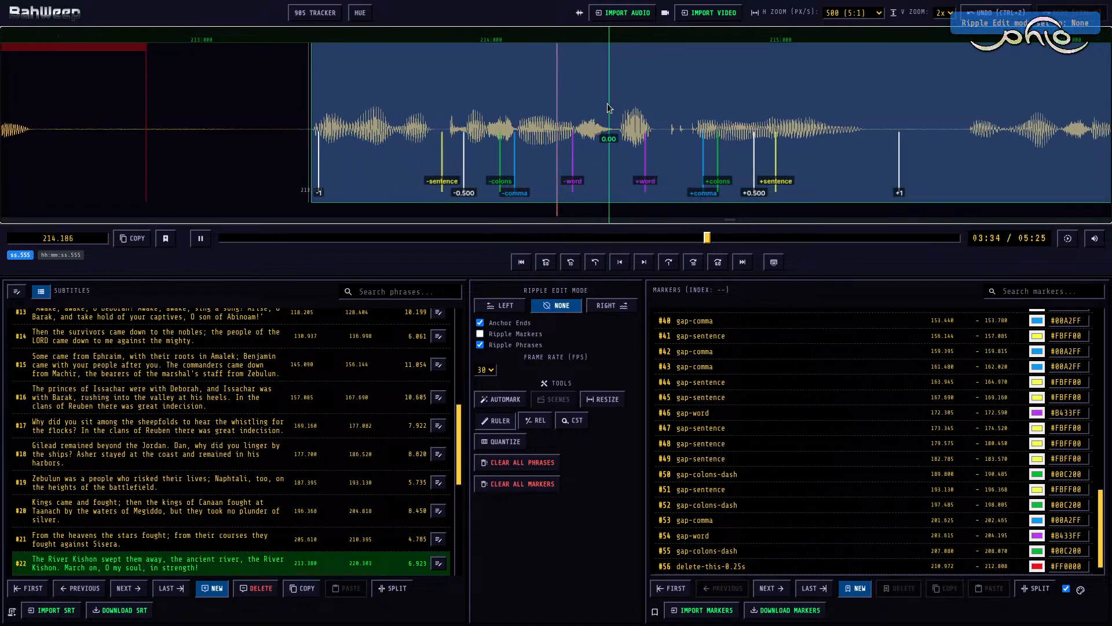
pyautogui.press('space')
pyautogui.press('m')
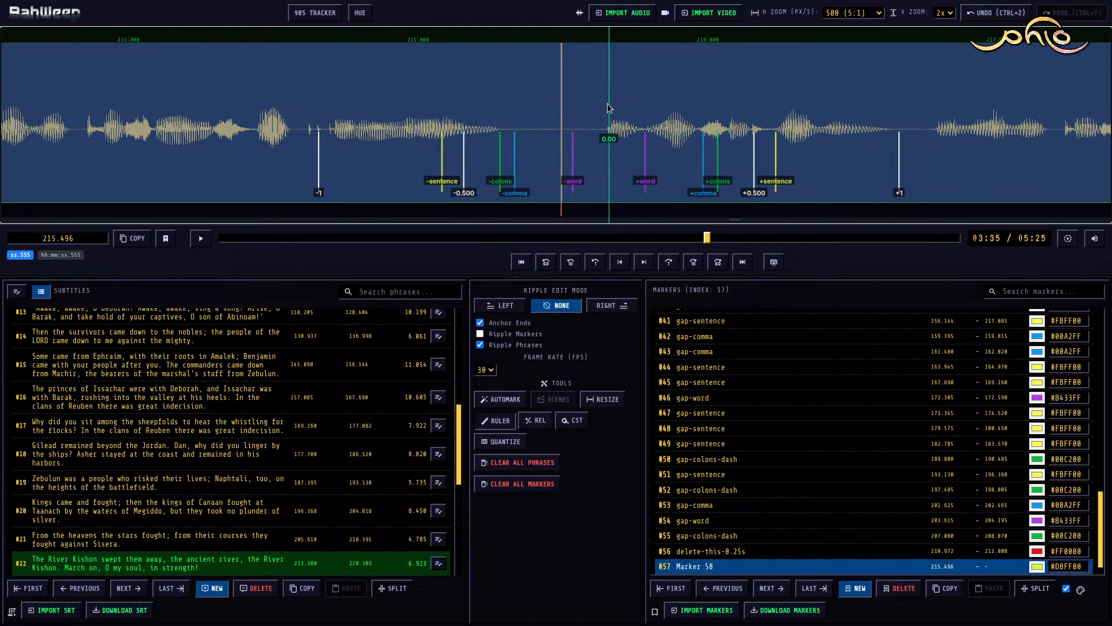
pyautogui.press('3')
pyautogui.press('2')
# Step: Play subtitle #22 through to its last word and, in ripple edit mode Right, set its end to 220.672
pyautogui.press('space')
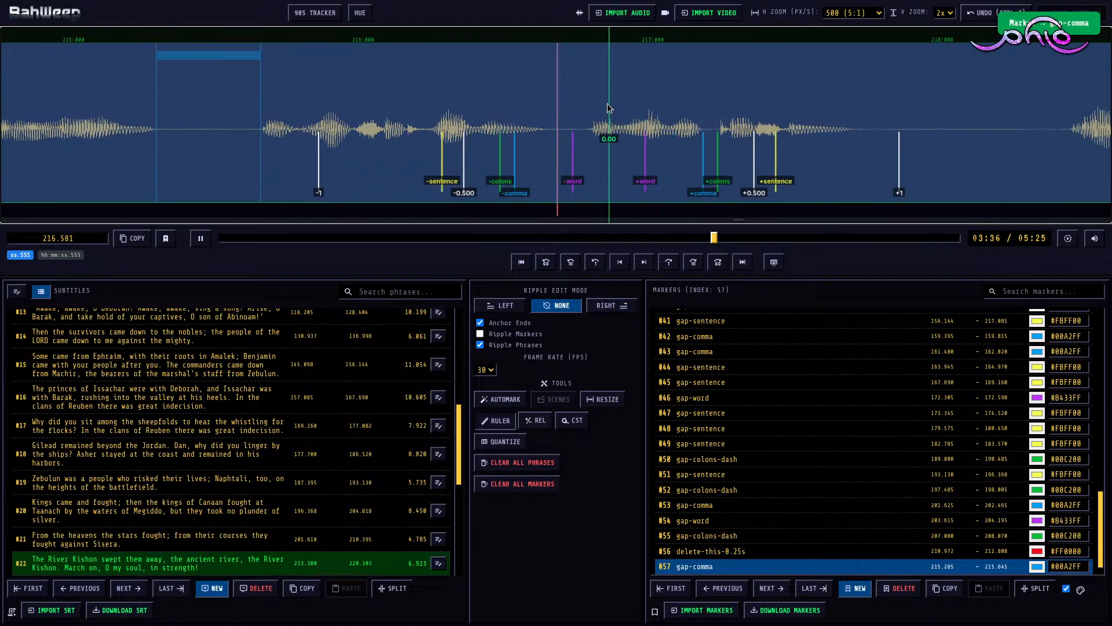
pyautogui.press('space')
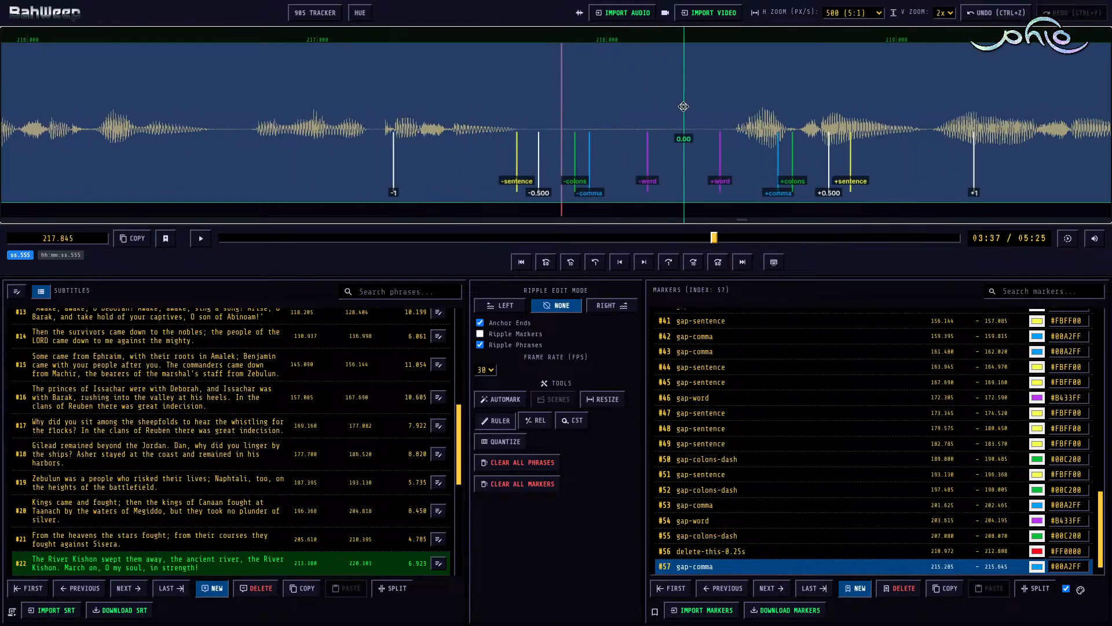
pyautogui.press('space')
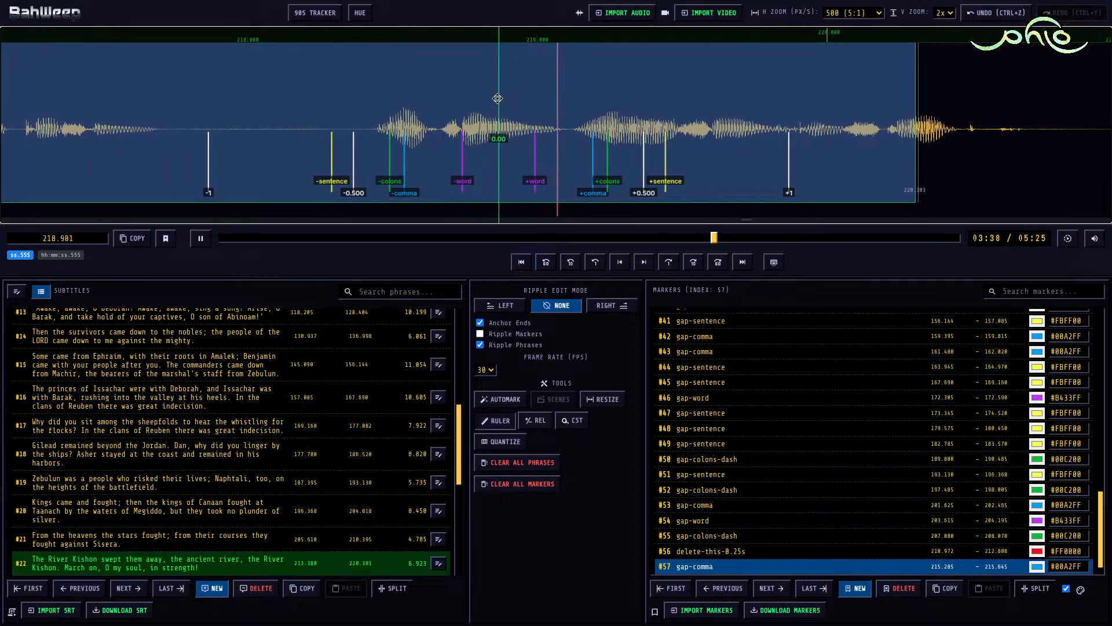
pyautogui.press('space')
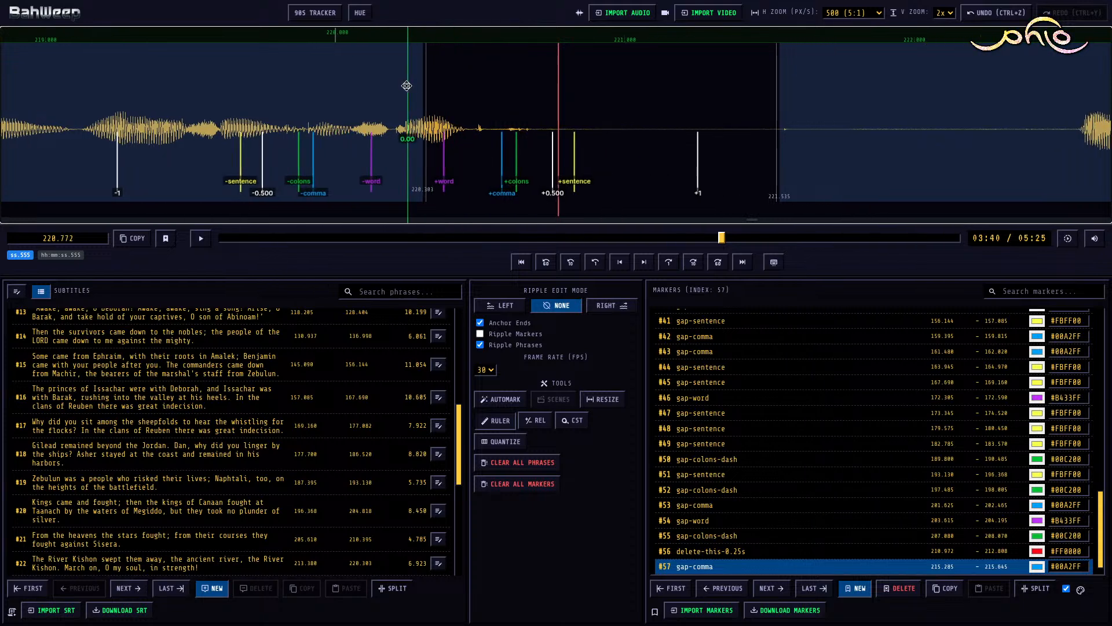
pyautogui.click(409, 87)
pyautogui.press('r')
pyautogui.press(']')
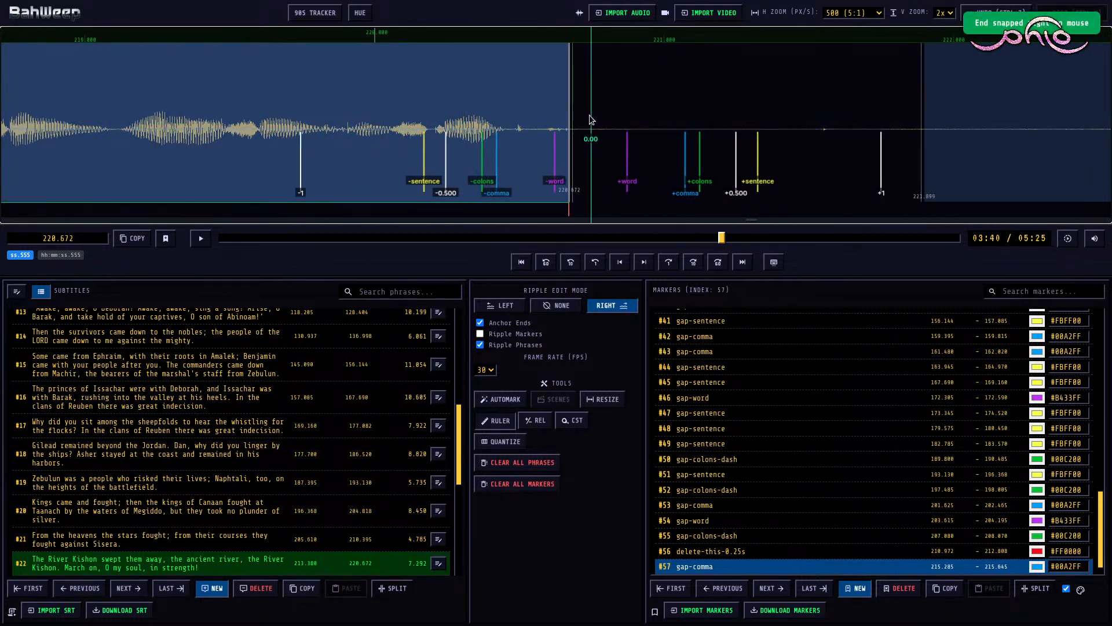
# Step: Move the start of subtitle #23 to 222.560 and mark the pause before it as gap-sentence from 220.672 to 222.560
pyautogui.scroll(-7, 583, 106)
pyautogui.click(581, 104)
pyautogui.press('[')
pyautogui.press('n')
pyautogui.click(447, 102)
pyautogui.press('m')
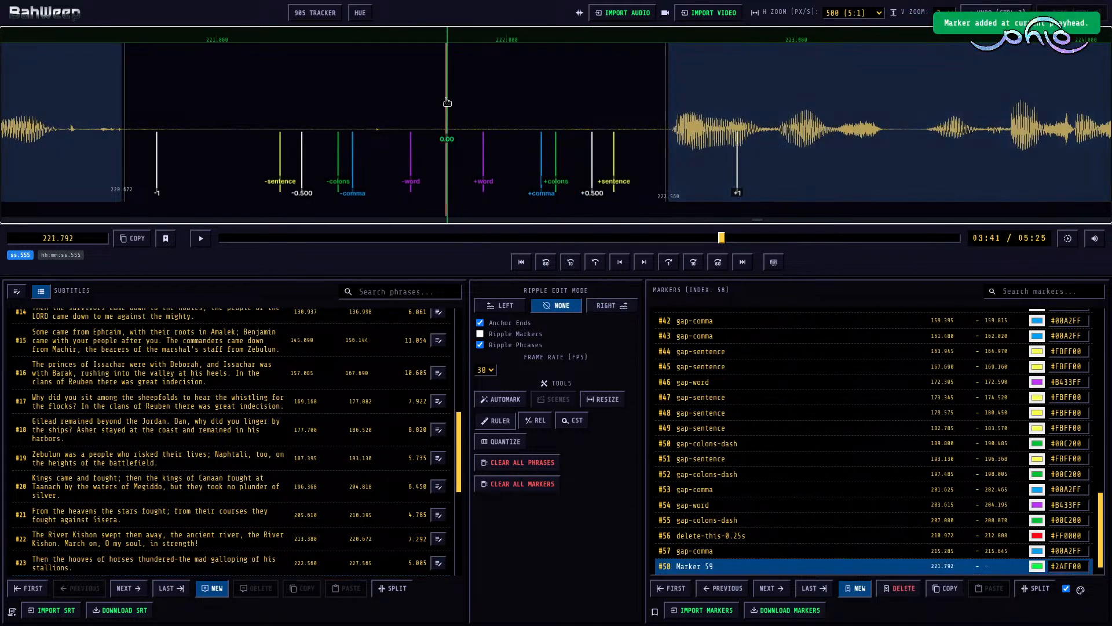
# Step: Play subtitle #23 up to its inner pause and mark that pause as gap-colons-dash from 224.595 to 225.150
pyautogui.press('space')
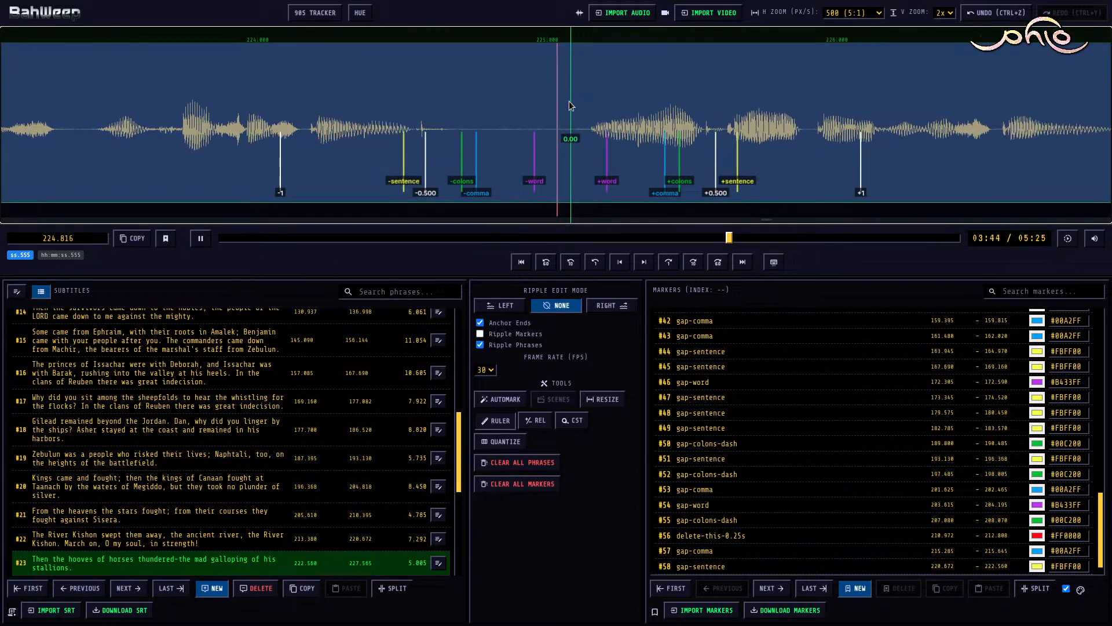
pyautogui.press('space')
pyautogui.press('m')
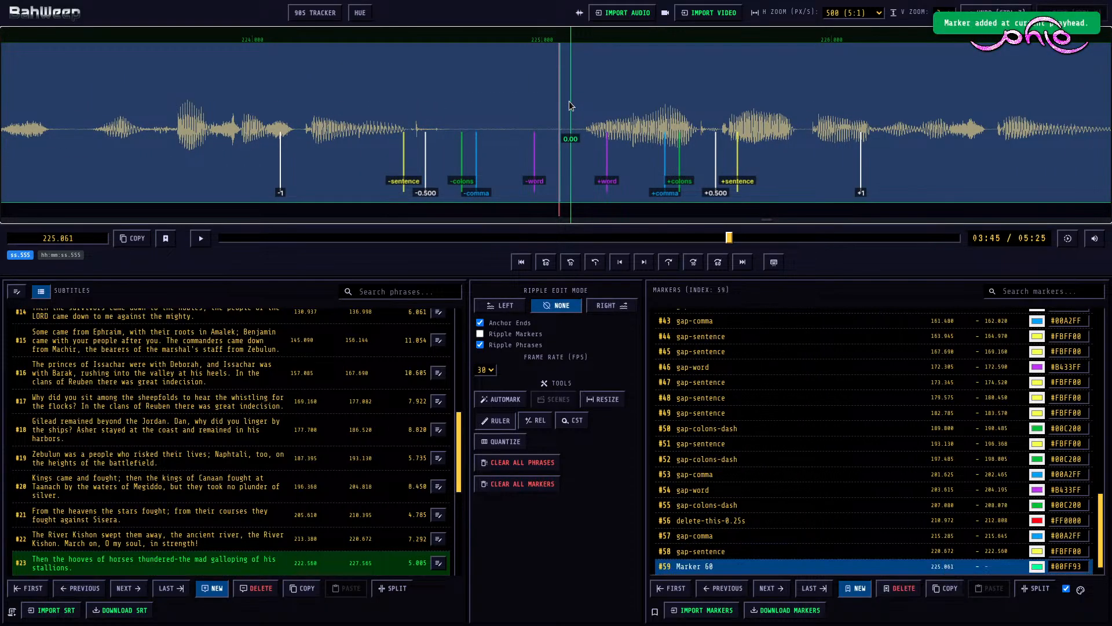
# Step: With ripple edit mode Right, set the end of subtitle #23 to 227.104 and the start of subtitle #24 to 228.360
pyautogui.press('space')
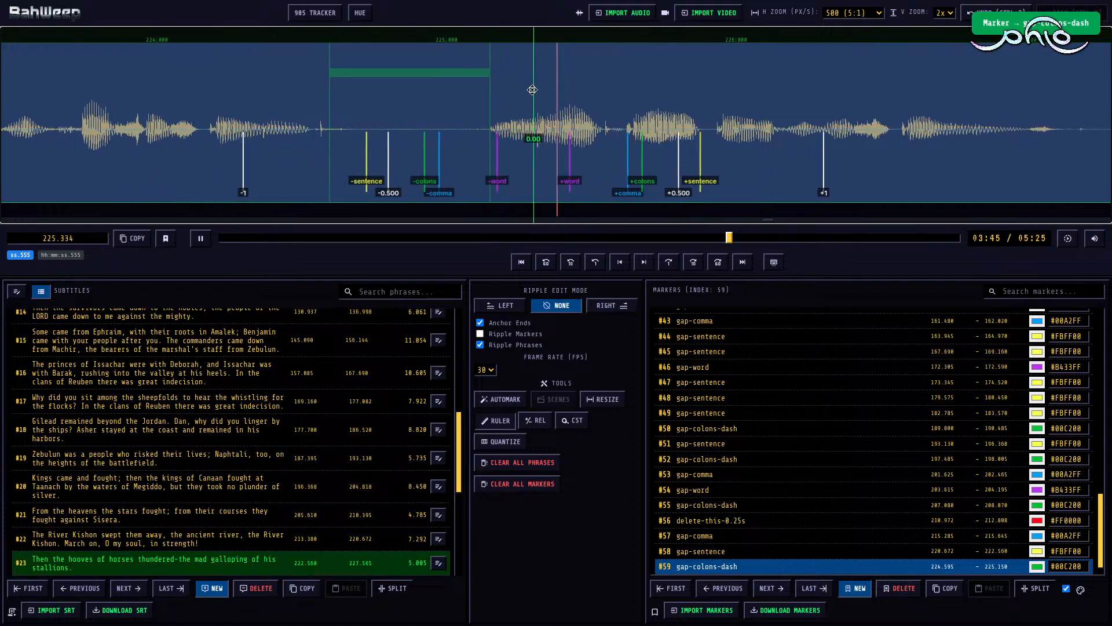
pyautogui.press('space')
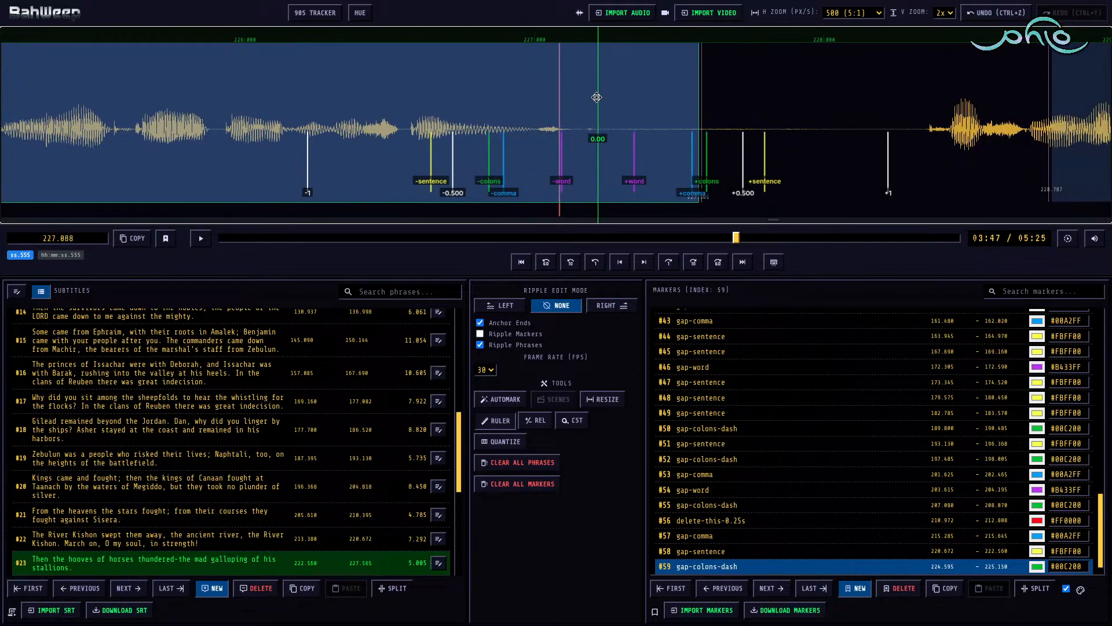
pyautogui.click(565, 127)
pyautogui.press(']')
pyautogui.scroll(-6, 663, 119)
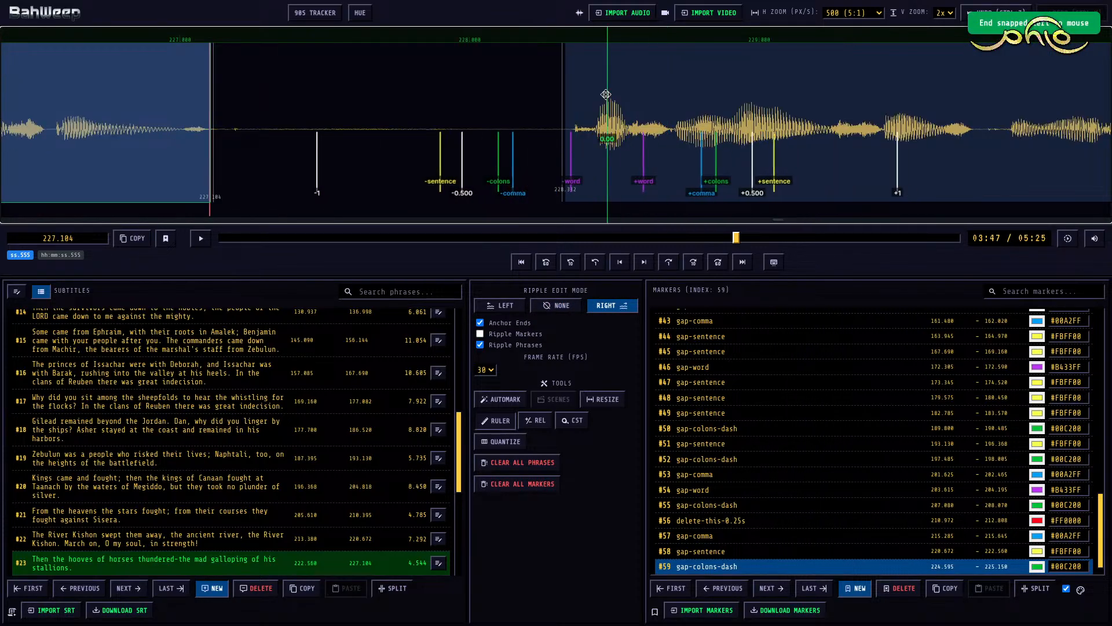
pyautogui.moveTo(604, 95); pyautogui.dragTo(614, 95)
pyautogui.press('n')
# Step: Mark the pause between subtitles #23 and #24 as gap-sentence from 227.104 to 228.360
pyautogui.click(406, 107)
pyautogui.press('m')
pyautogui.scroll(2, 405, 106)
pyautogui.press('3')
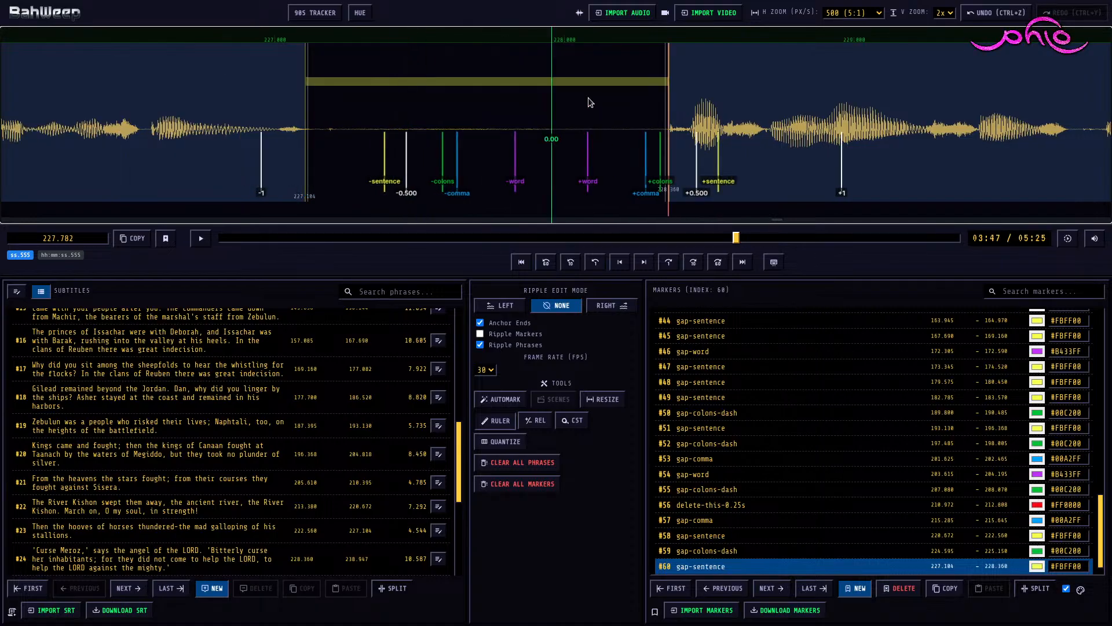
# Step: Play subtitle #24 and mark its inner pause as gap-colons-dash from 233.610 to 234.360
pyautogui.click(637, 127)
pyautogui.press('space')
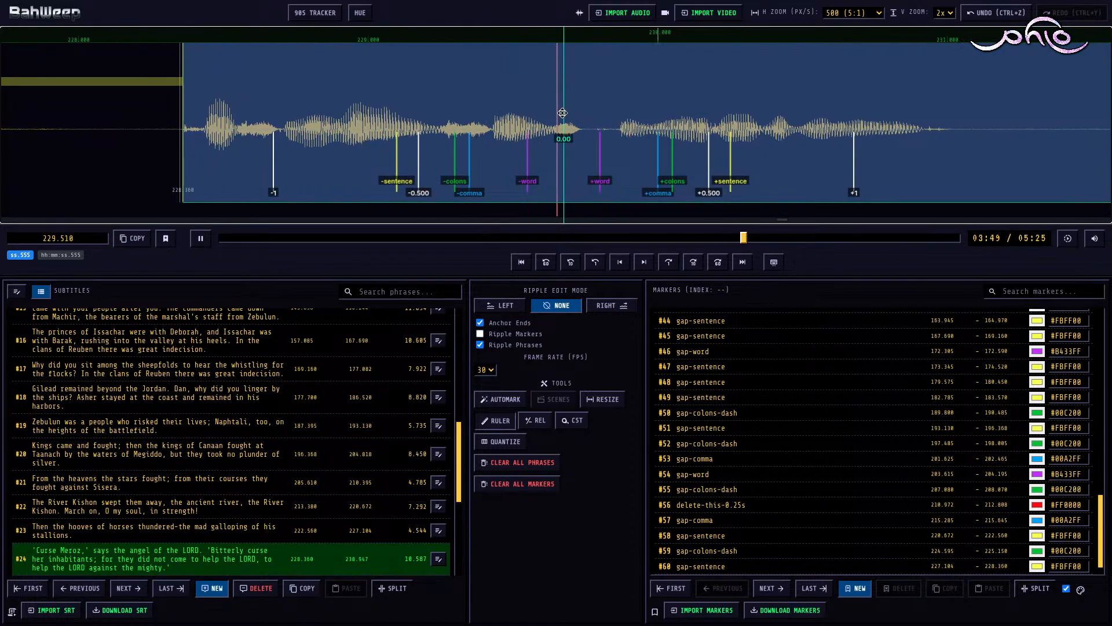
pyautogui.press('space')
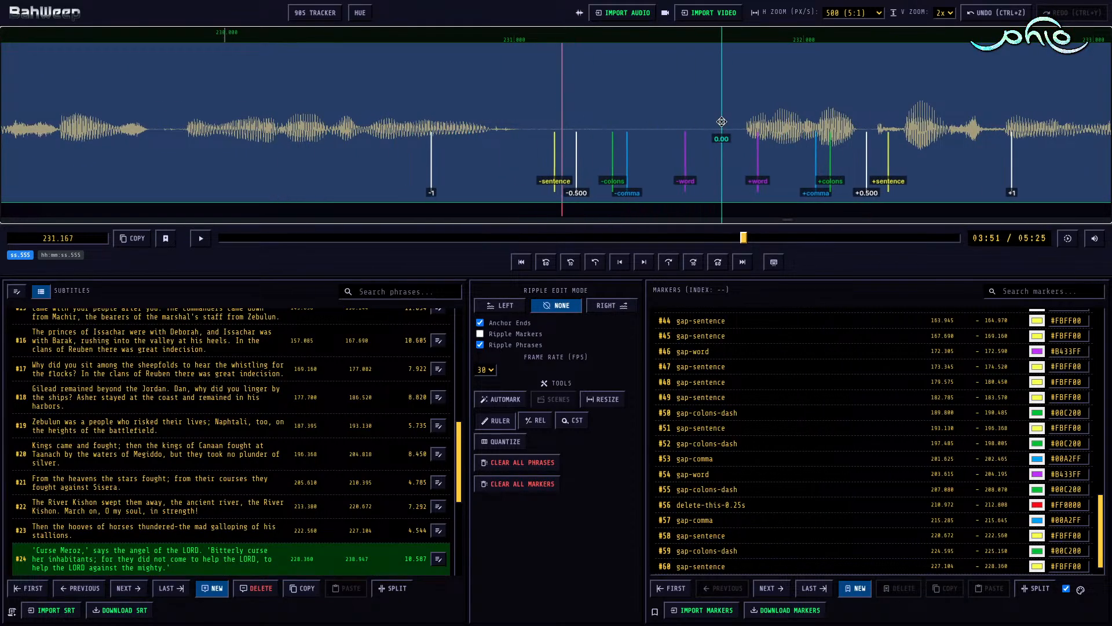
pyautogui.press('space')
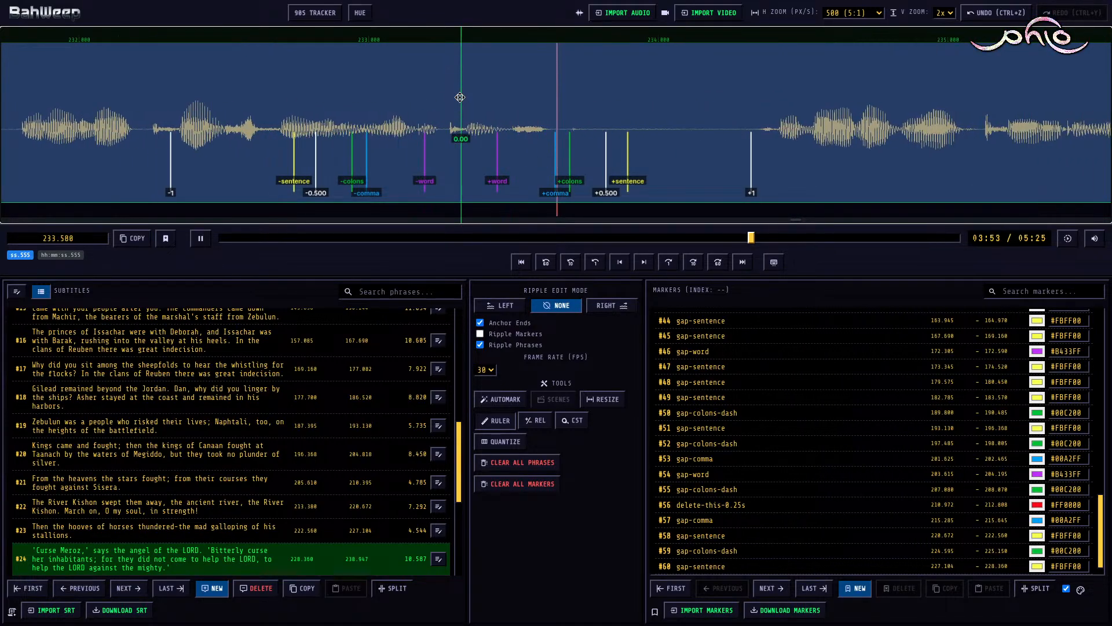
pyautogui.press('space')
pyautogui.press('m')
pyautogui.hotkey('shift', 'Right')
# Step: Play to the end of subtitle #24 and set its end to 238.064 with ripple edit mode Right, then restore mode None
pyautogui.press('space')
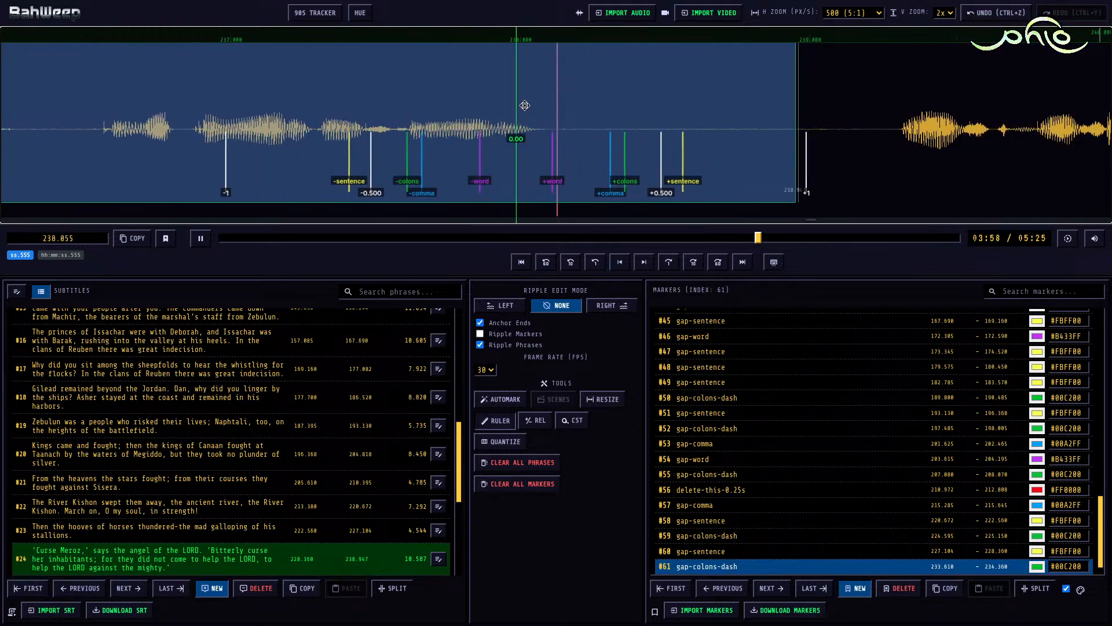
pyautogui.press('space')
pyautogui.press('s')
pyautogui.press('r')
pyautogui.press(']')
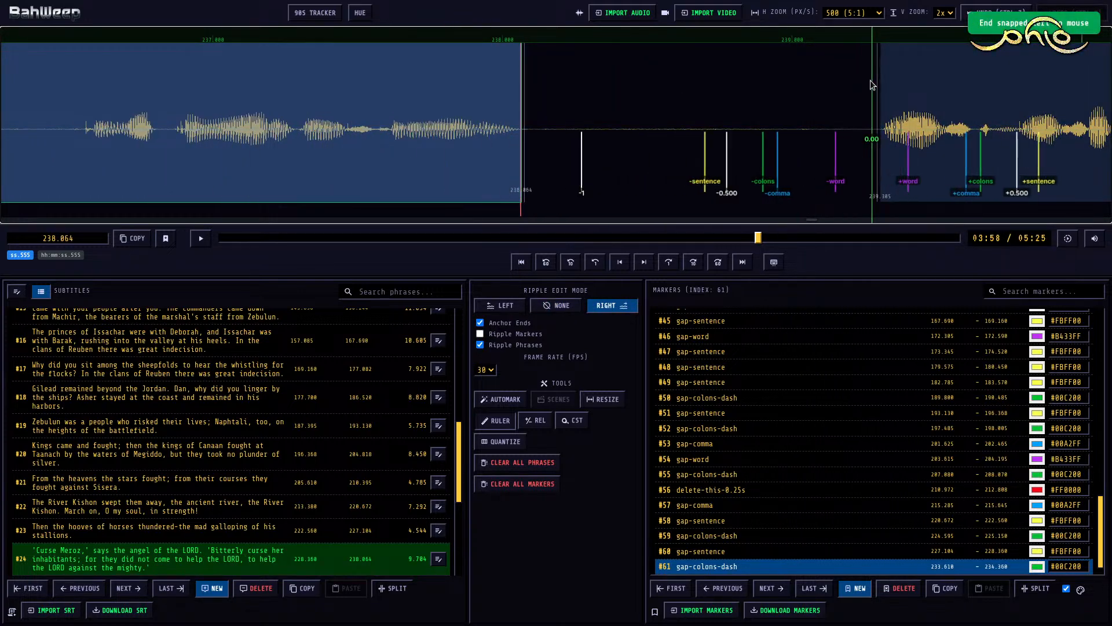
pyautogui.press('r')
# Step: Mark the pause between subtitles #24 and #25 as gap-sentence from 238.064 to 239.305
pyautogui.click(713, 111)
pyautogui.press('m')
pyautogui.press('4')
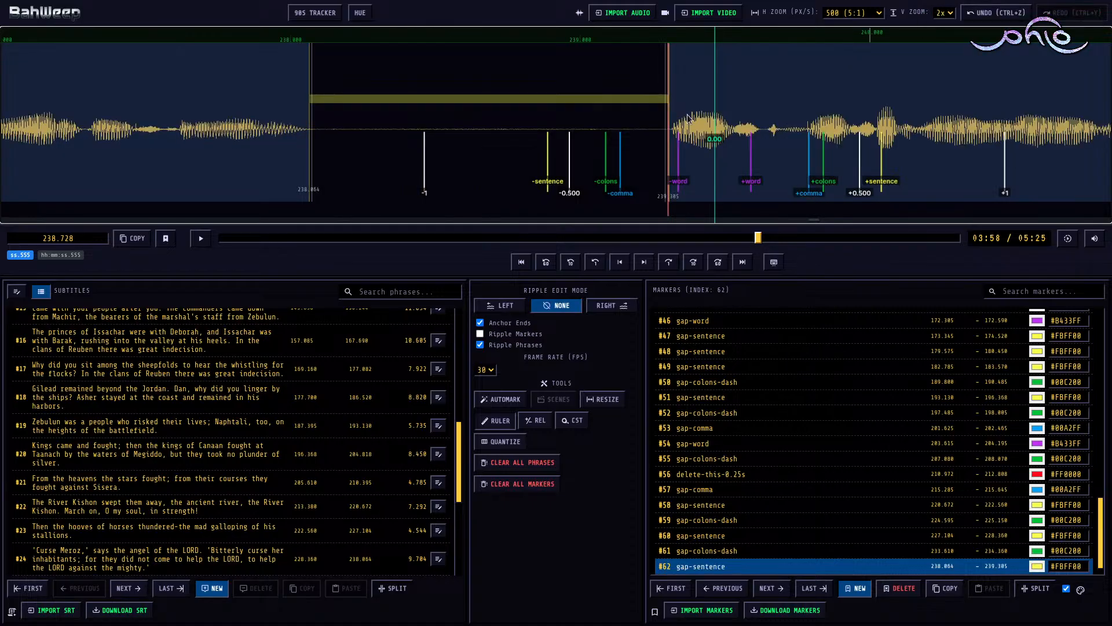
# Step: Play subtitle #25 up to its inner pause and mark that pause as gap-comma from 241.660 to 242.200
pyautogui.click(615, 128)
pyautogui.press('space')
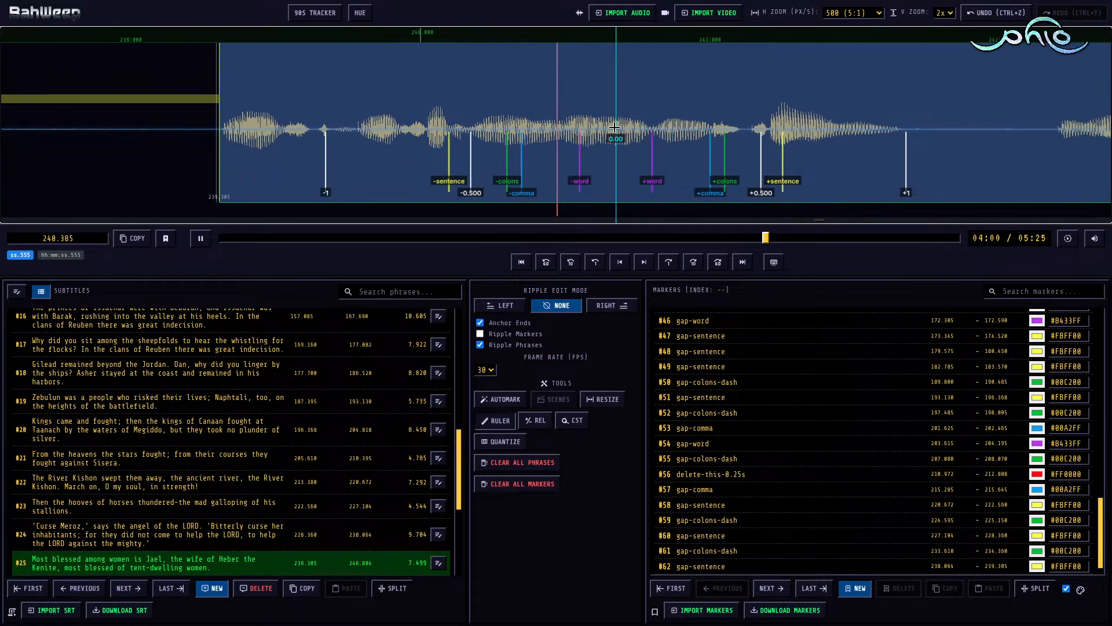
pyautogui.press('space')
pyautogui.press('m')
pyautogui.press(']')
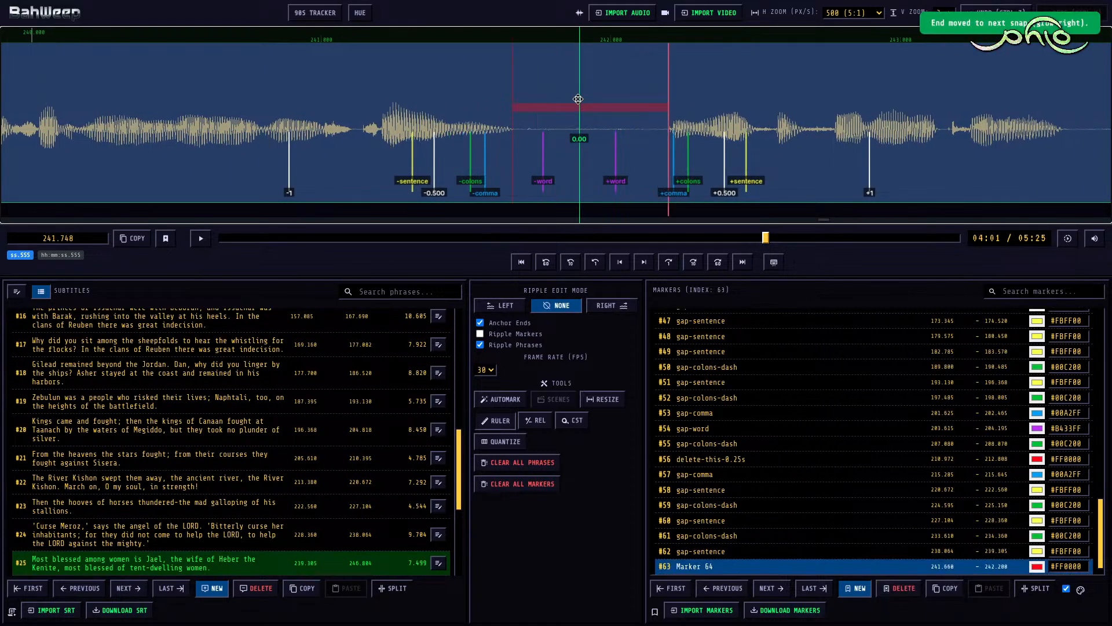
pyautogui.press('2')
# Step: With ripple edit mode Right, set the end of subtitle #25 to 245.974 and the start of subtitle #26 to 247.510
pyautogui.press('space')
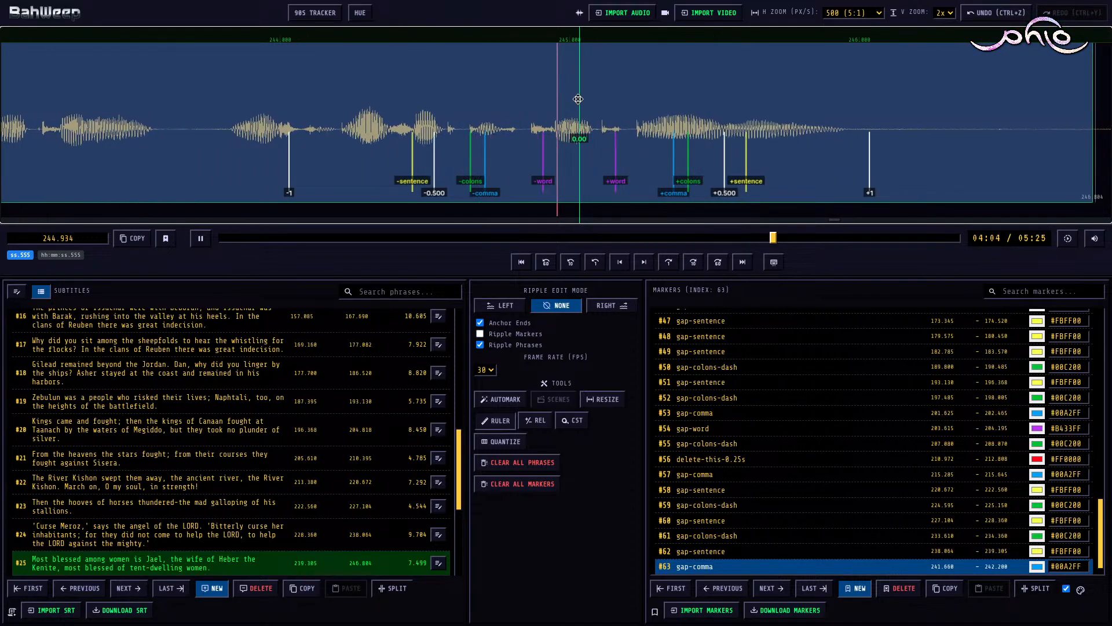
pyautogui.press('space')
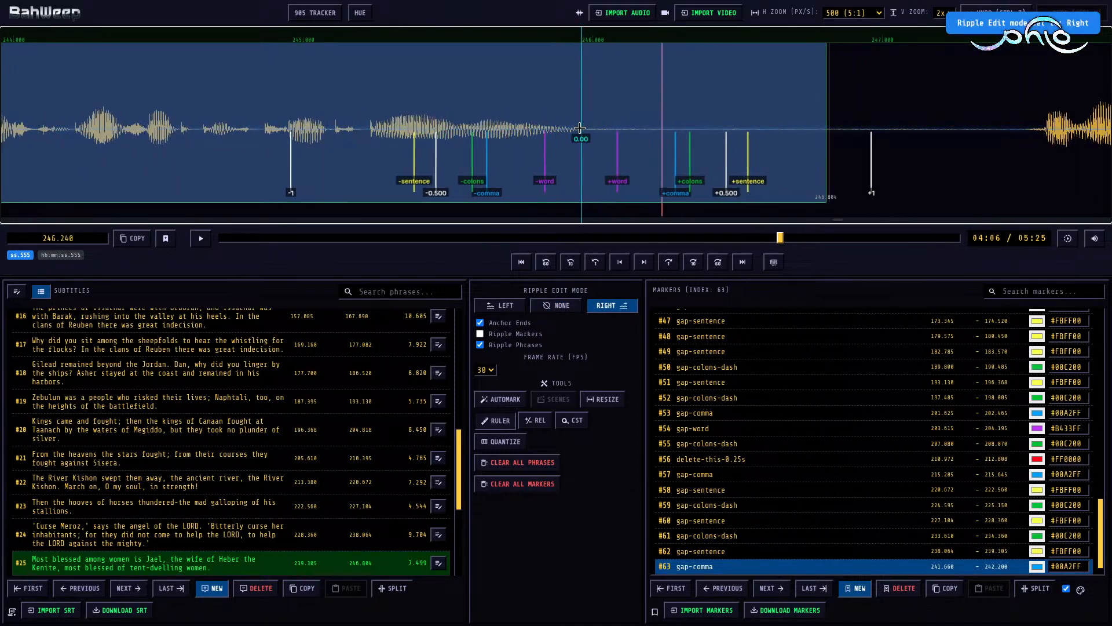
pyautogui.press(']')
pyautogui.scroll(-3, 585, 111)
pyautogui.click(517, 102)
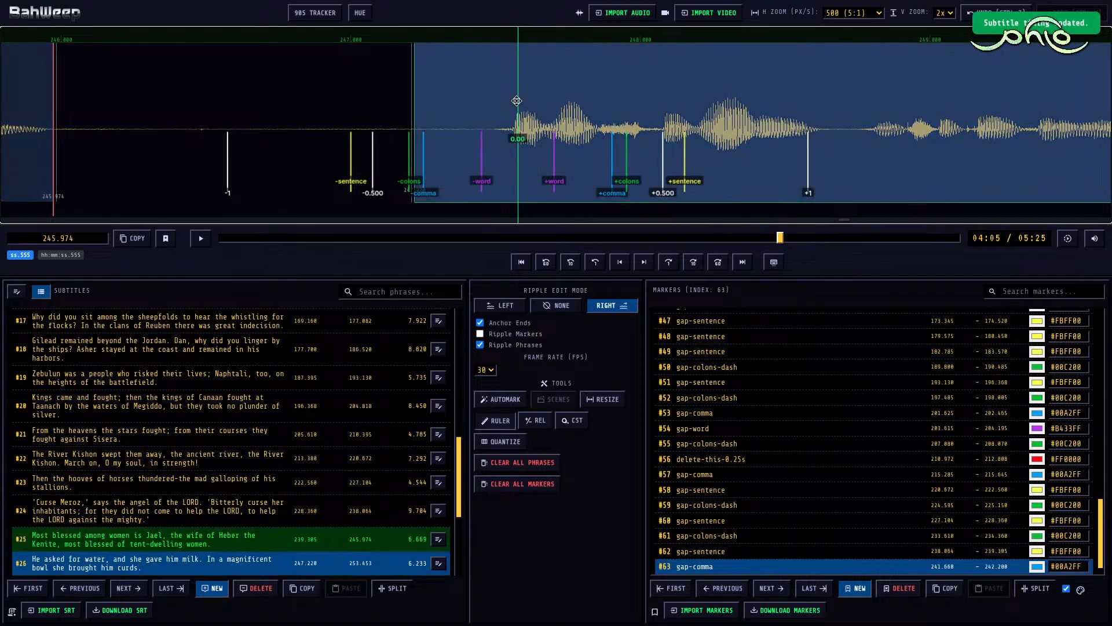
pyautogui.press('[')
pyautogui.press('r')
# Step: Mark the pause between subtitles #25 and #26 as gap-sentence from 245.974 to 247.510
pyautogui.click(293, 102)
pyautogui.press('m')
pyautogui.press('4')
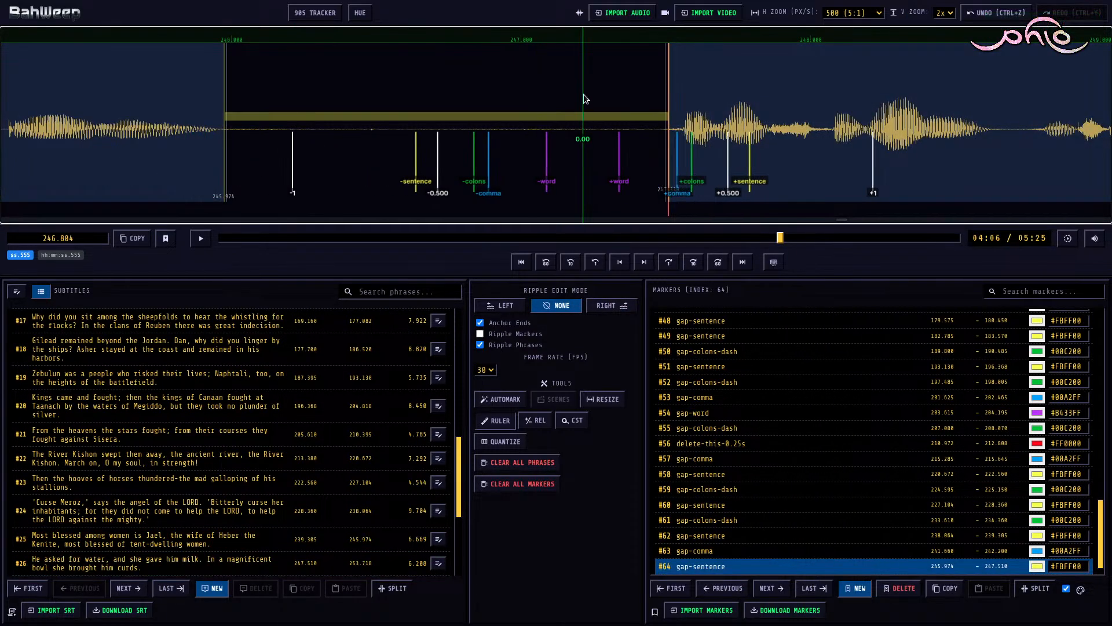
# Step: Play through subtitle #26, set its end to 253.008 with ripple edit mode Right, and set the start of subtitle #27 to 254.110
pyautogui.click(608, 95)
pyautogui.press('space')
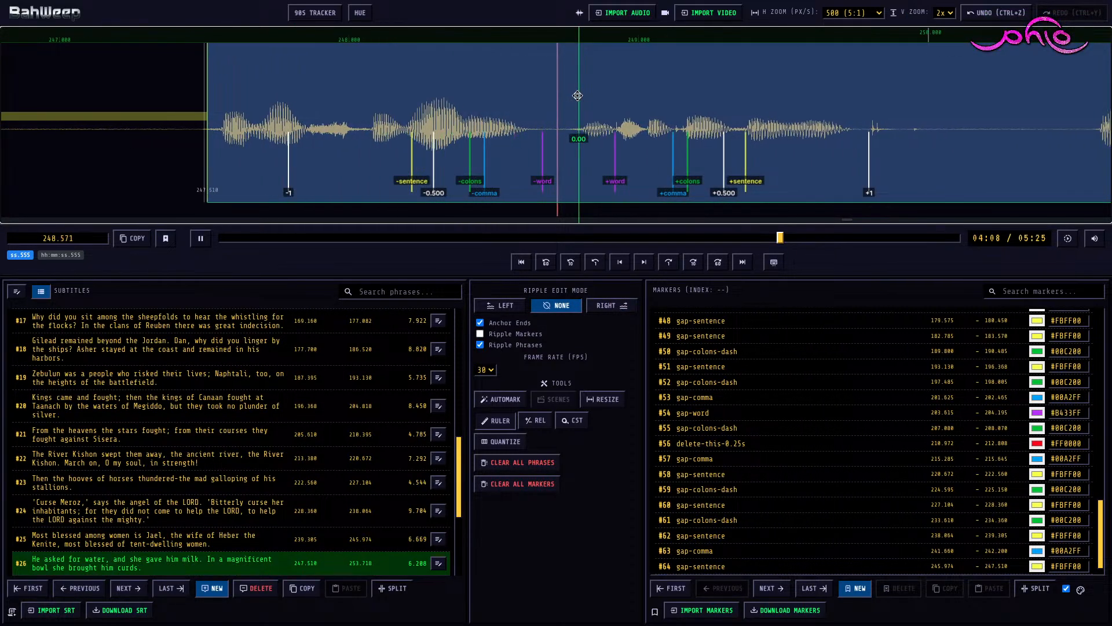
pyautogui.press('space')
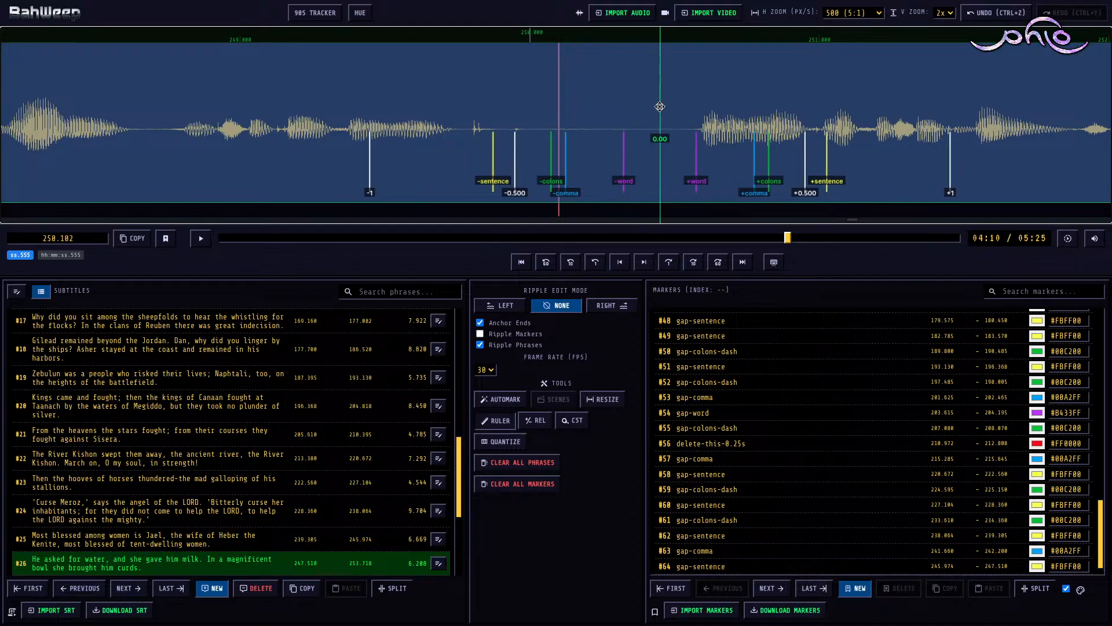
pyautogui.press('space')
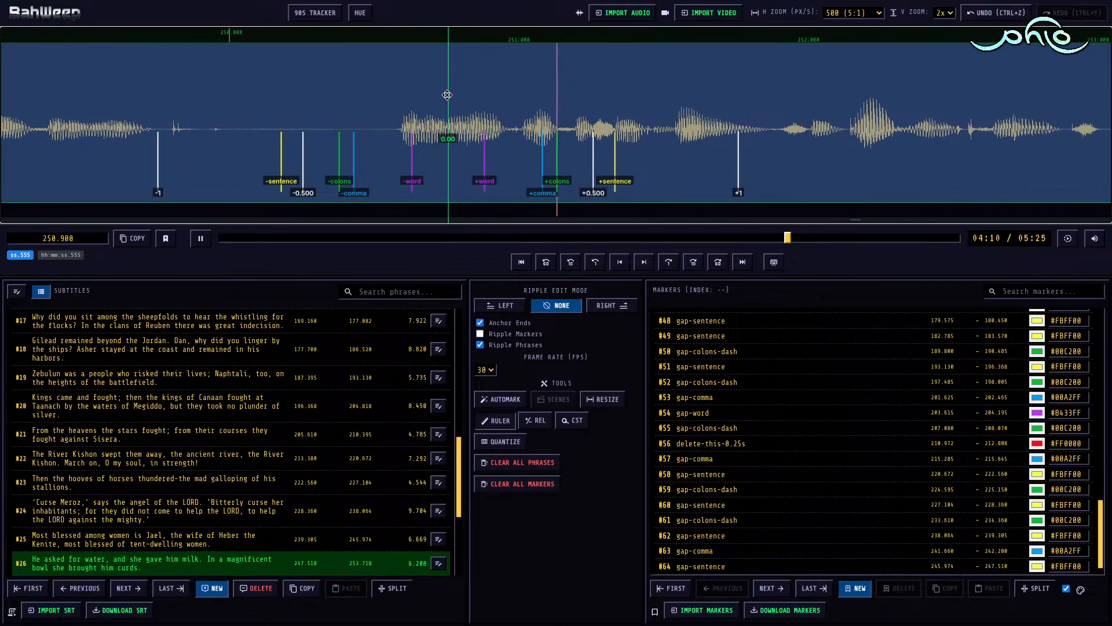
pyautogui.press('space')
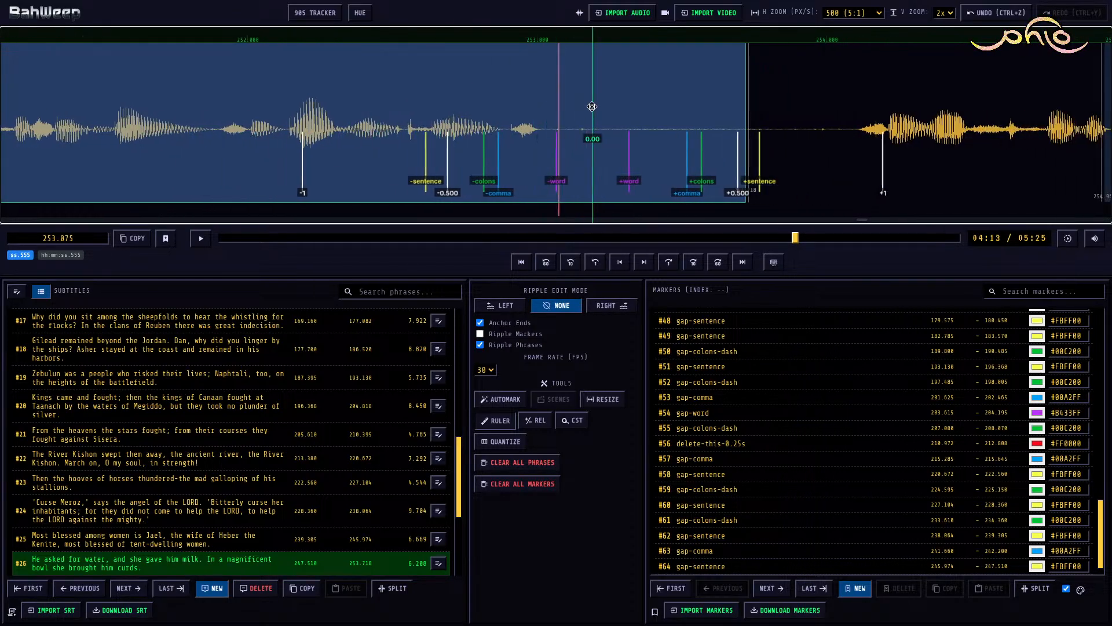
pyautogui.press(']')
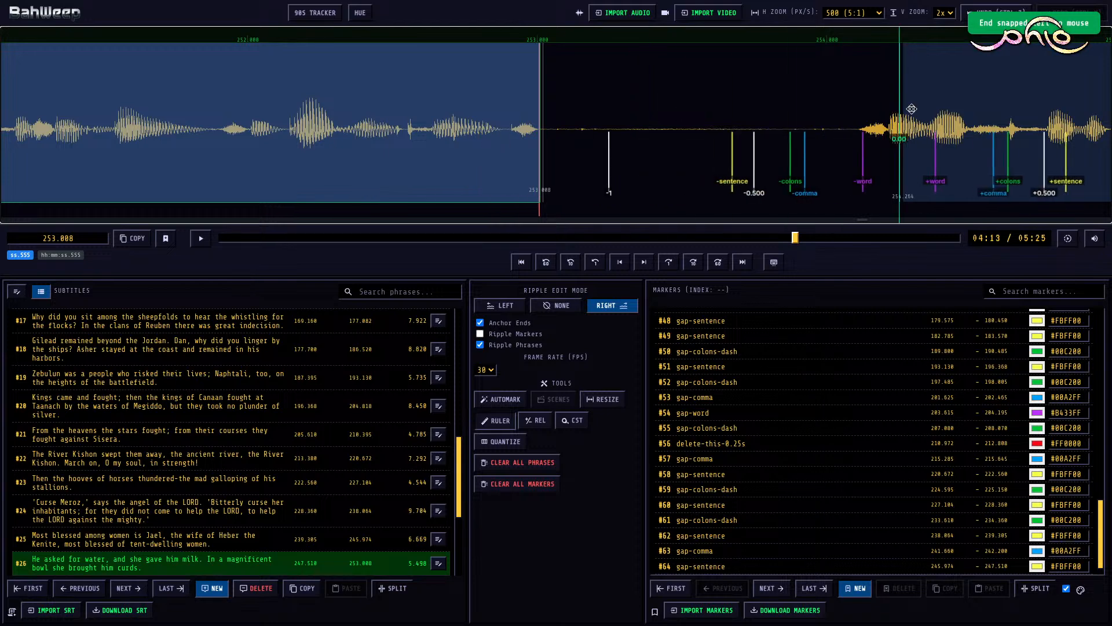
pyautogui.click(928, 110)
pyautogui.press('[')
pyautogui.press('n')
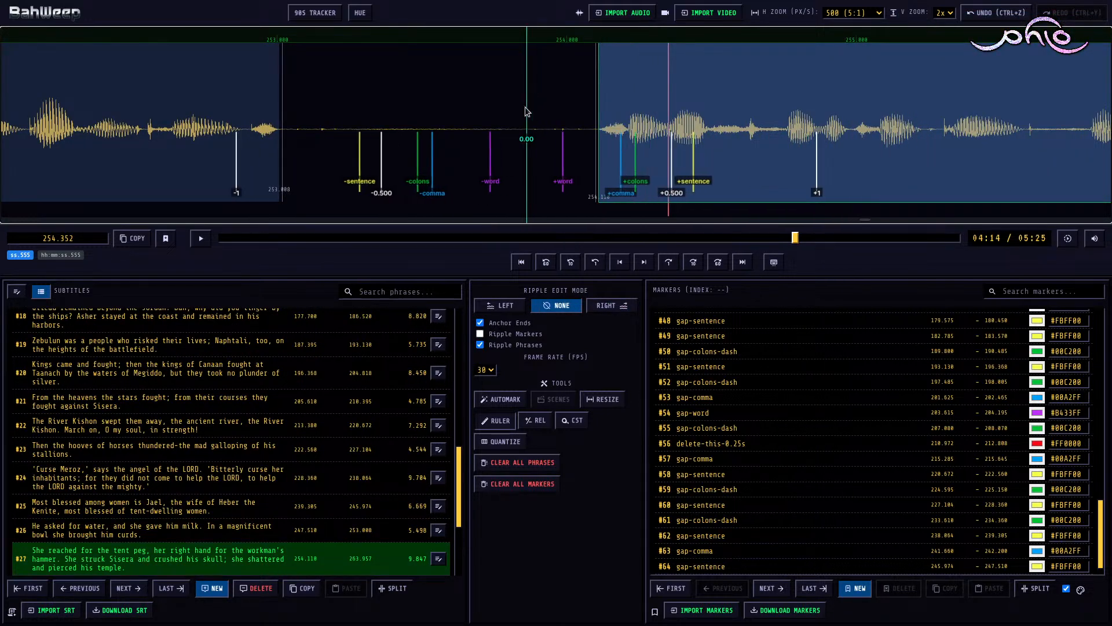
# Step: Mark the pause between subtitles #26 and #27 as gap-sentence from 253.008 to 254.110
pyautogui.click(526, 108)
pyautogui.press('m')
pyautogui.press('a')
# Step: Play through subtitle #27 and mark the inner pause from 260.585 to 261.105 as gap-colons-dash
pyautogui.press('space')
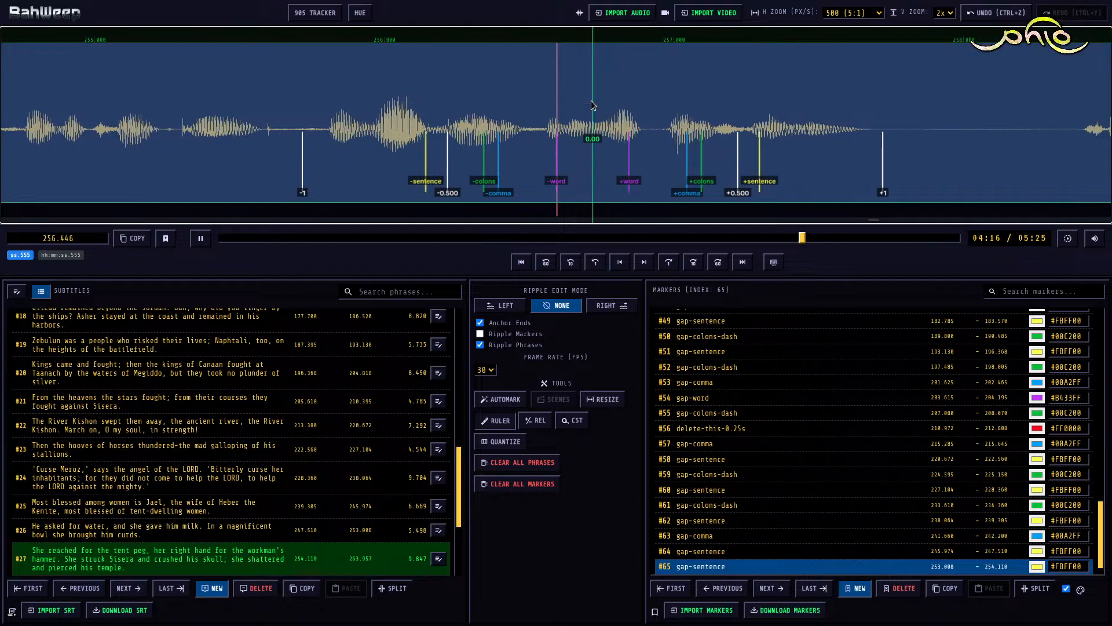
pyautogui.press('space')
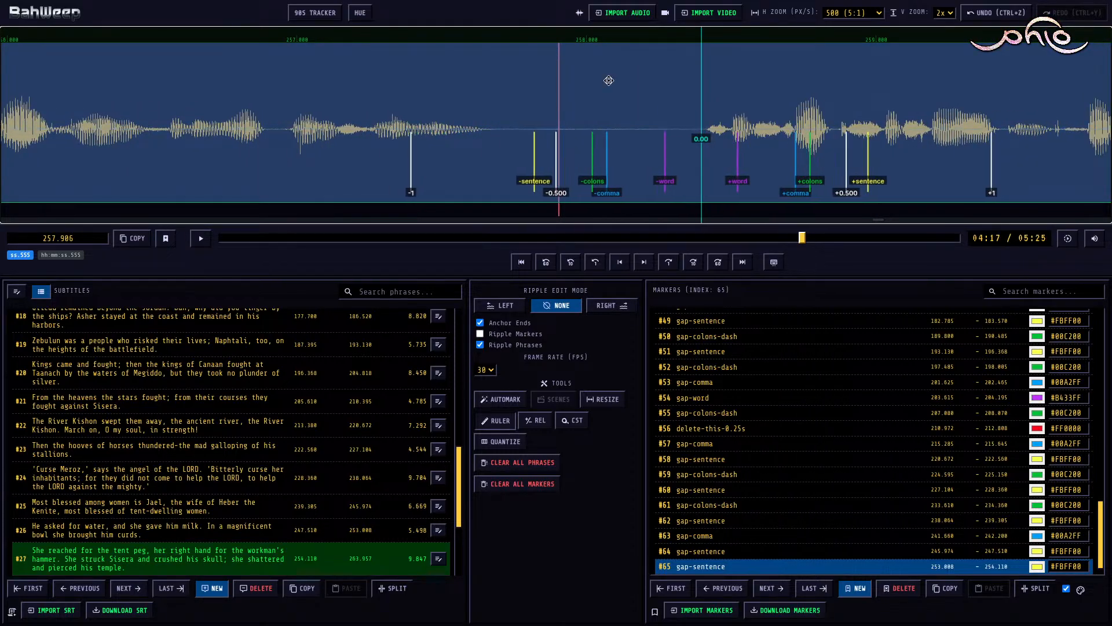
pyautogui.press('space')
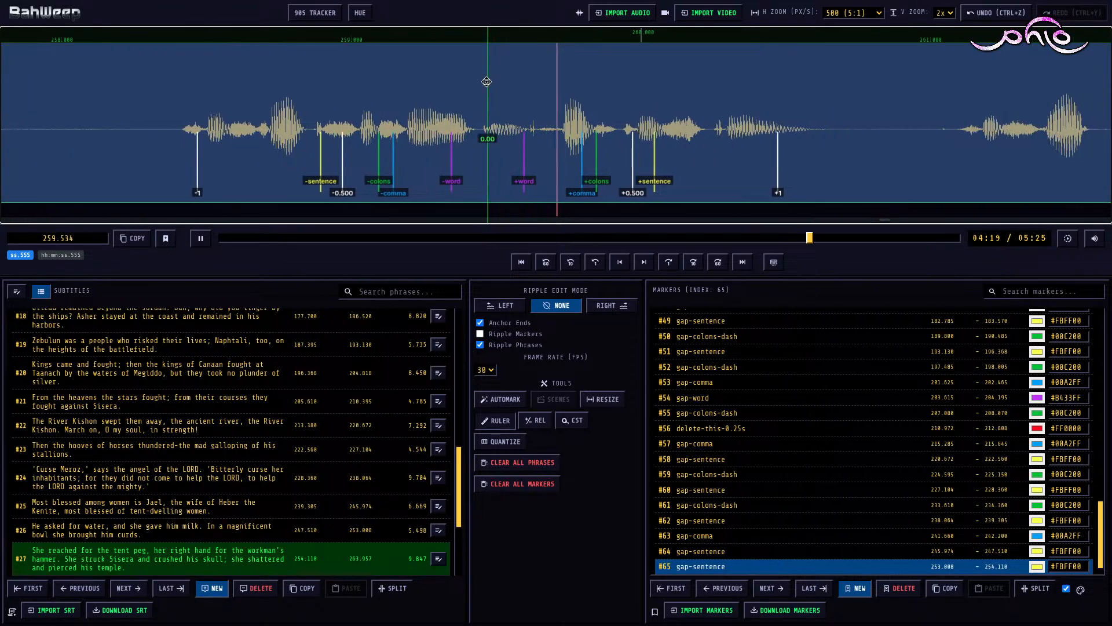
pyautogui.press('space')
pyautogui.press('m')
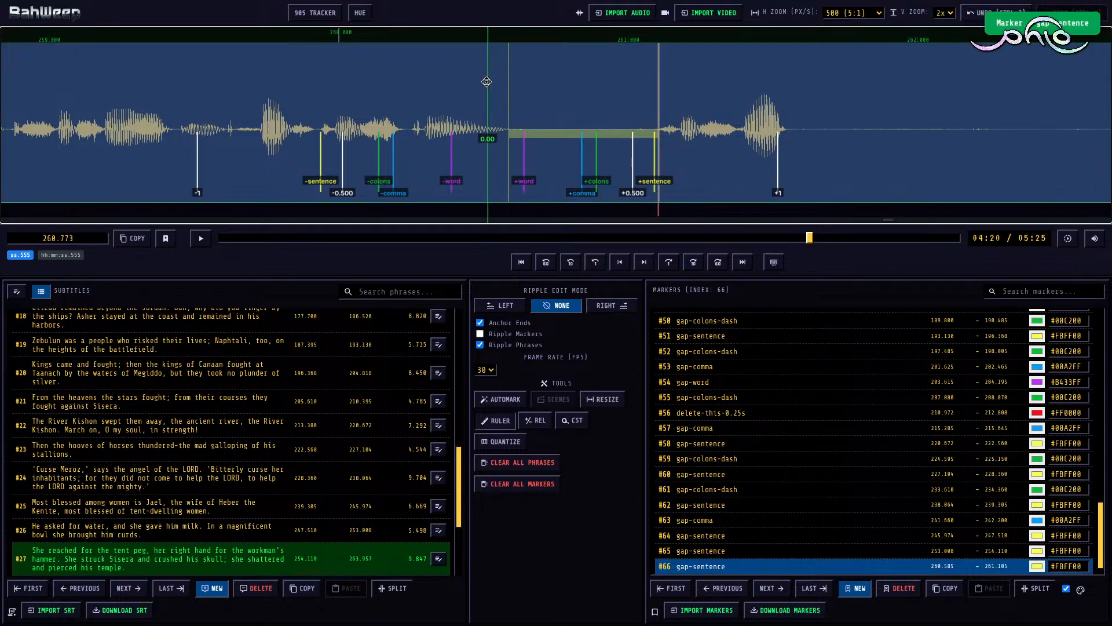
pyautogui.press('3')
# Step: Play on in subtitle #27, then change marker #66 to delete-this-0.25s, spanning 260.964 to 263.046
pyautogui.press('space')
pyautogui.press('space')
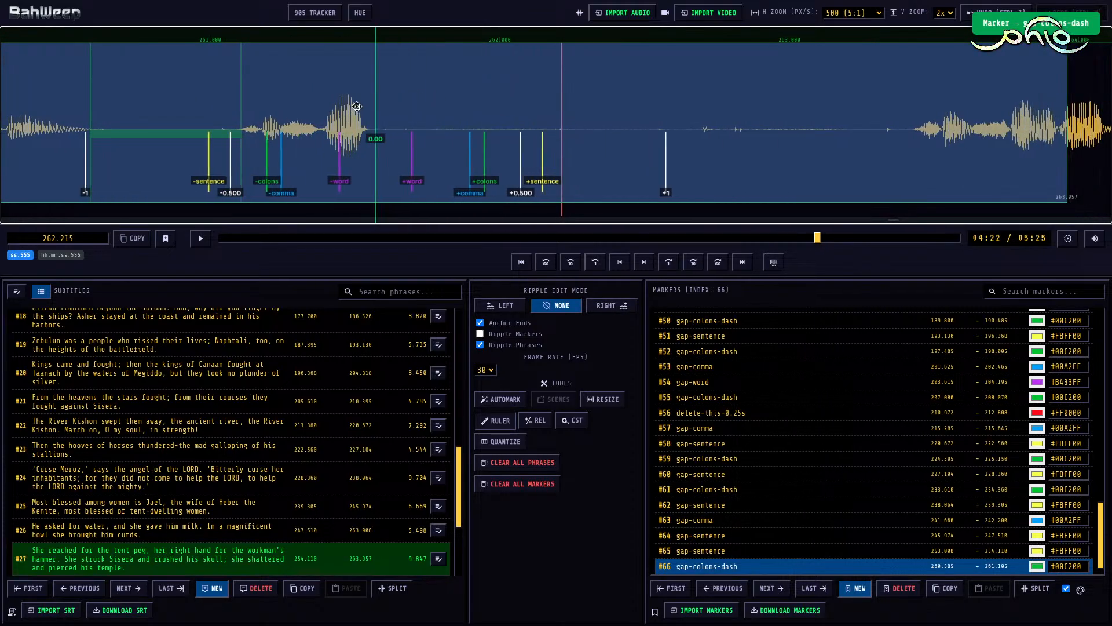
pyautogui.scroll(3, 411, 124)
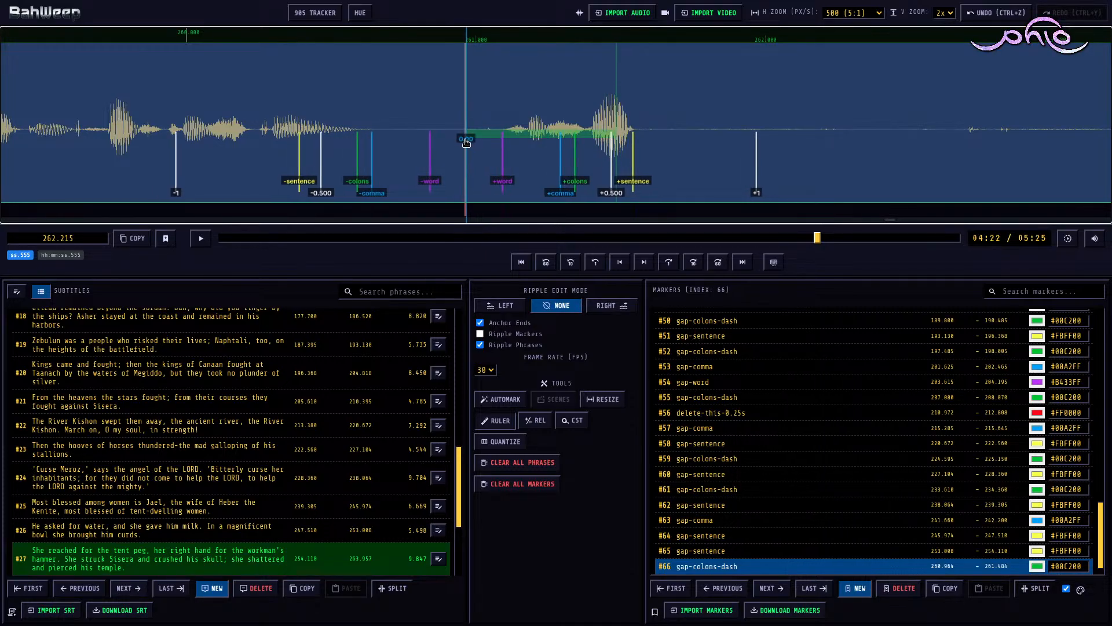
pyautogui.click(466, 142)
pyautogui.scroll(-6, 466, 141)
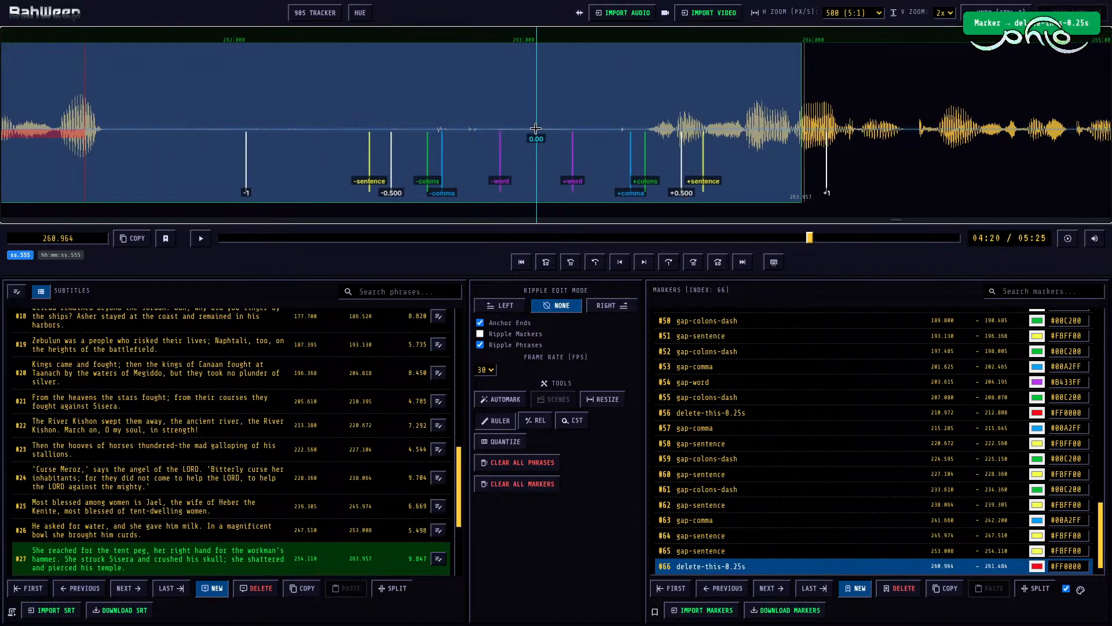
# Step: Play the closing words of subtitle #27 and extend its end to 265.305 with ripple edit mode Right
pyautogui.click(480, 103)
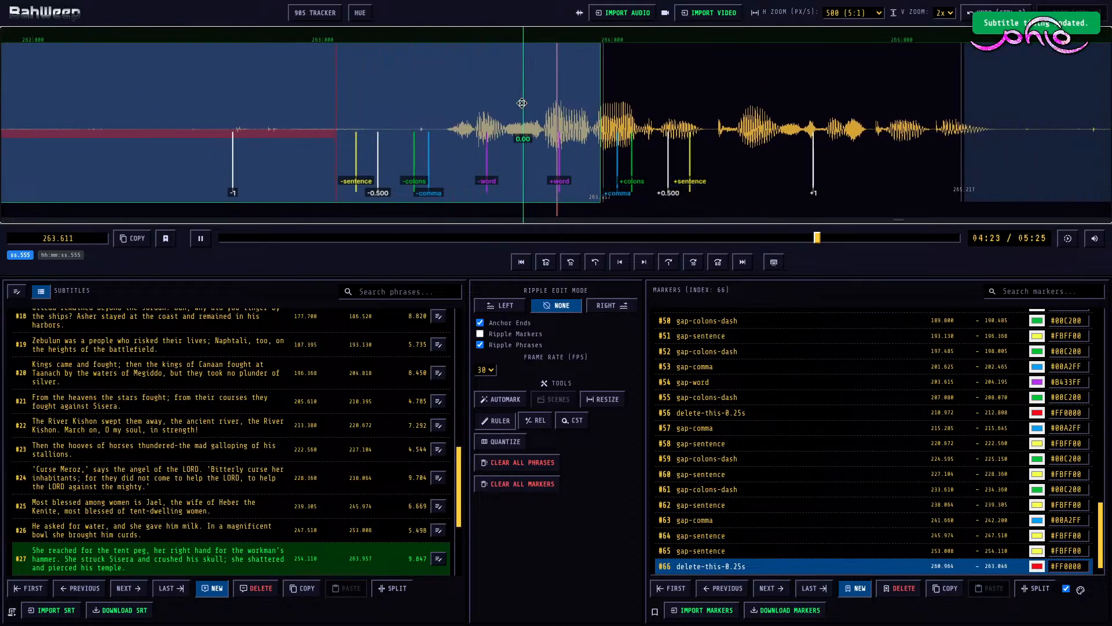
pyautogui.click(177, 82)
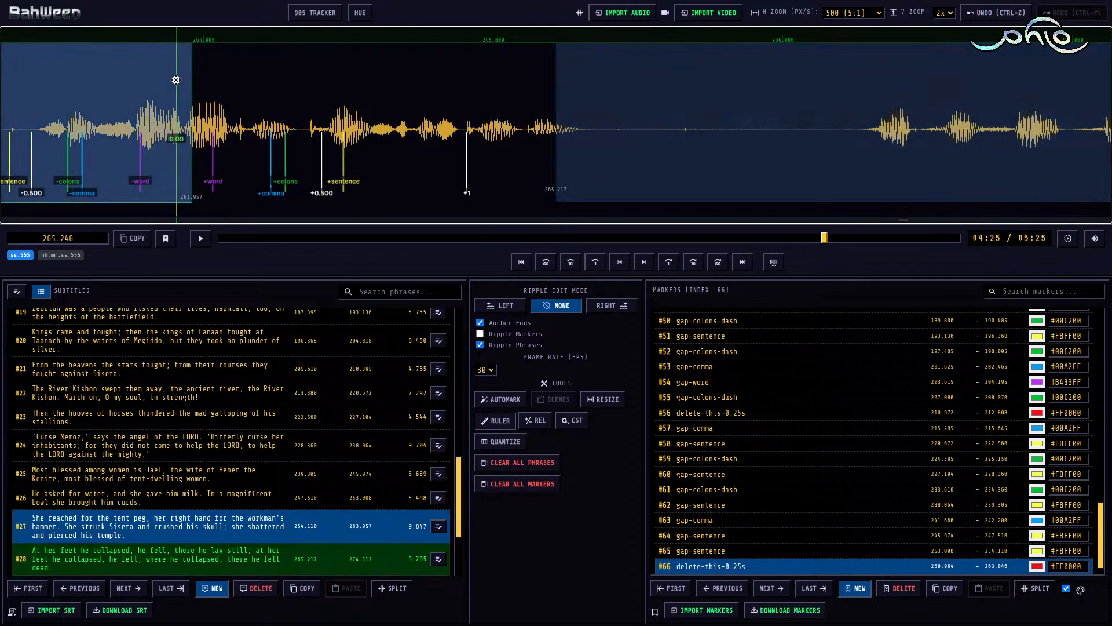
pyautogui.press('r')
pyautogui.hotkey('shift', 'Right')
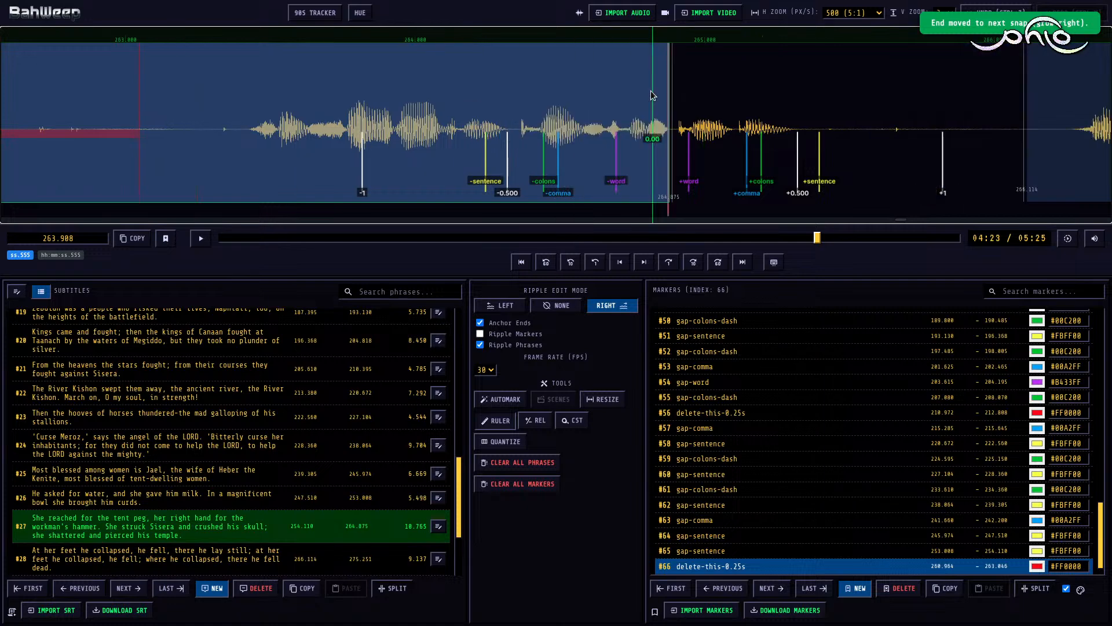
pyautogui.hotkey('shift', 'Right')
pyautogui.hotkey('shift', 'Right')
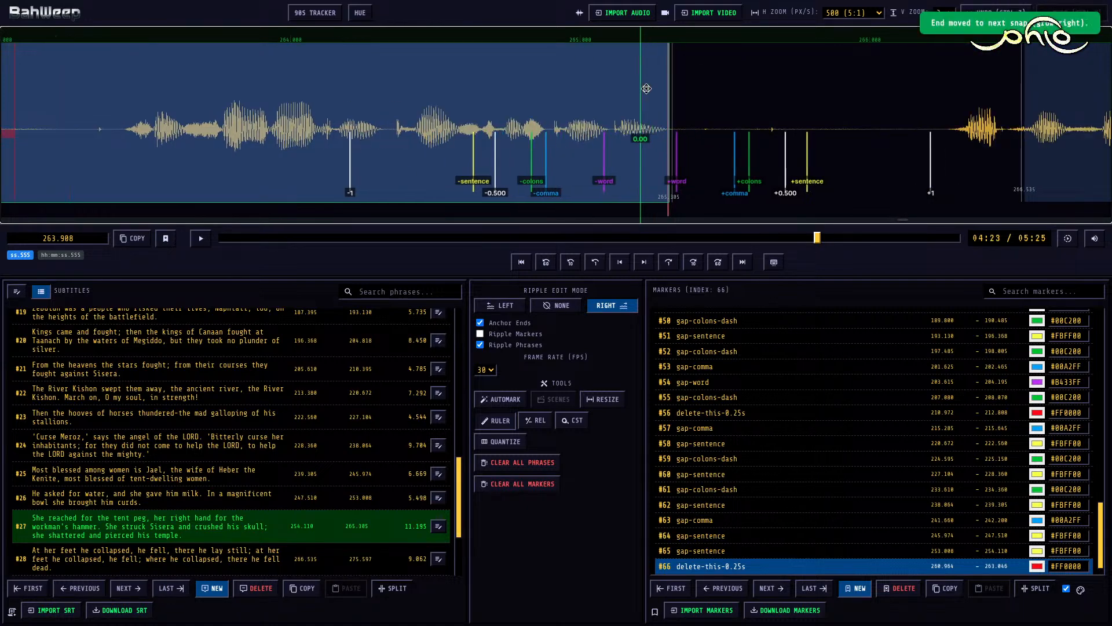
# Step: Move the start of subtitle #28 back to 266.290 and return the ripple edit mode to None
pyautogui.scroll(-5, 686, 92)
pyautogui.click(674, 87)
pyautogui.hotkey('shift', 'Left')
pyautogui.hotkey('shift', 'Left')
pyautogui.hotkey('shift', 'Left')
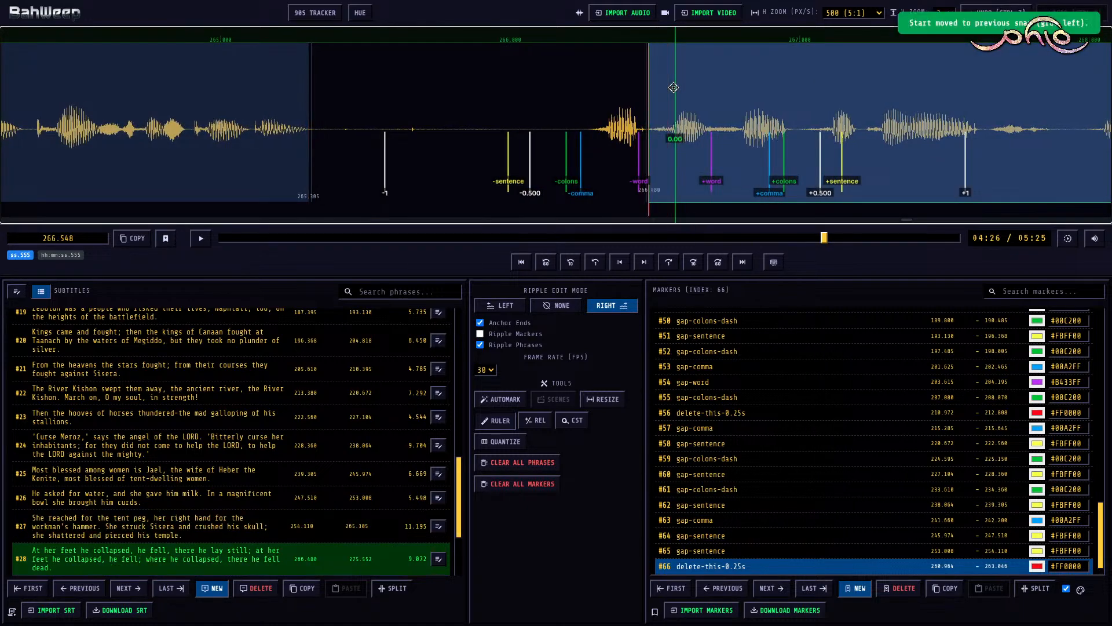
pyautogui.press('r')
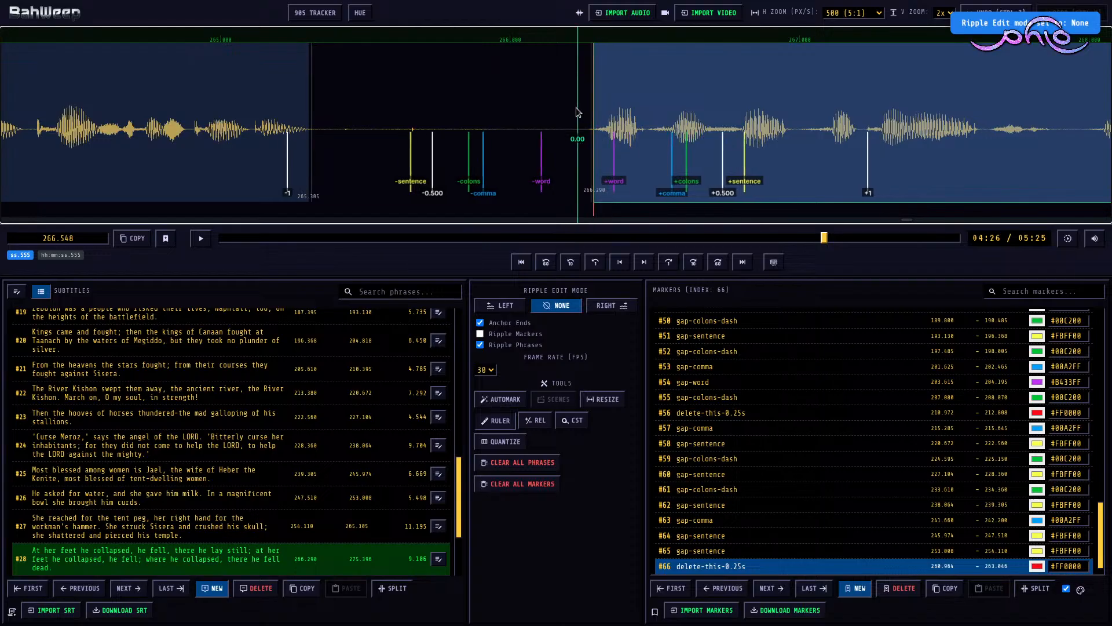
# Step: Mark the pause between subtitles #27 and #28 as gap-sentence from 265.305 to 266.290
pyautogui.click(554, 112)
pyautogui.press('m')
pyautogui.press('f')
pyautogui.press('1')
# Step: Play subtitle #28, mark its inner pause as gap-colons-dash from 270.025 to 270.680, and resume playback
pyautogui.click(596, 119)
pyautogui.press('space')
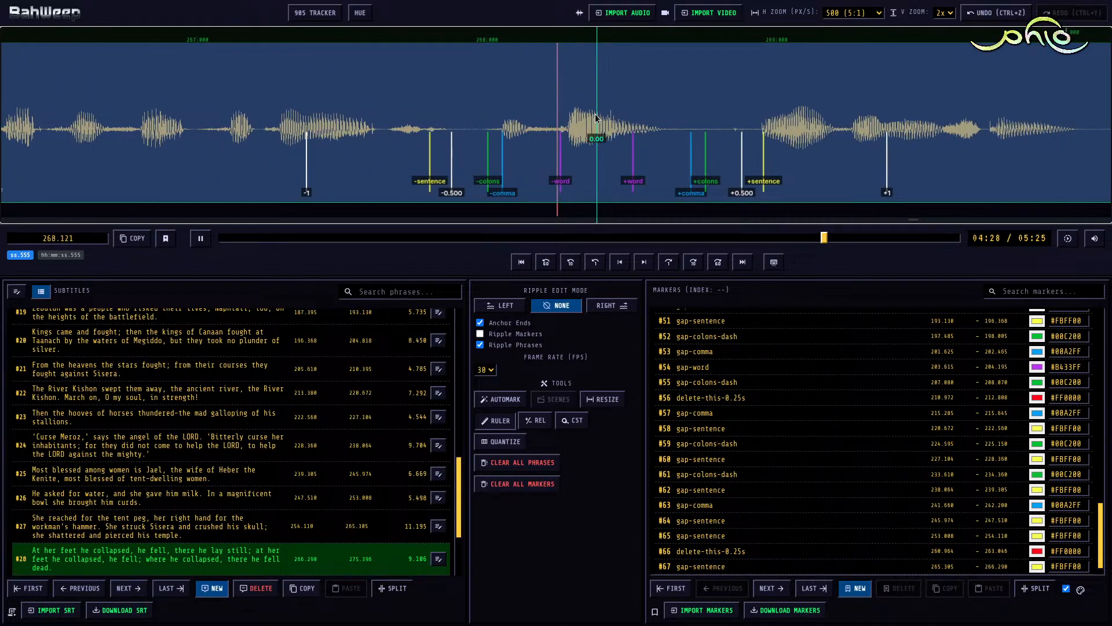
pyautogui.press('space')
pyautogui.press('space')
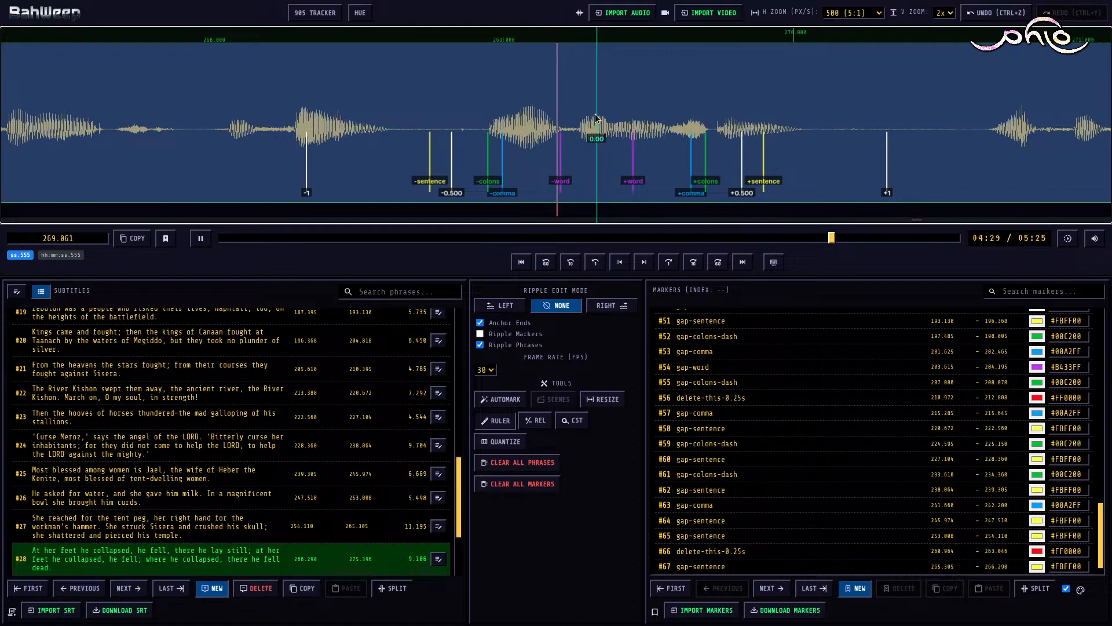
pyautogui.press('space')
pyautogui.press('m')
pyautogui.press('[')
pyautogui.press(']')
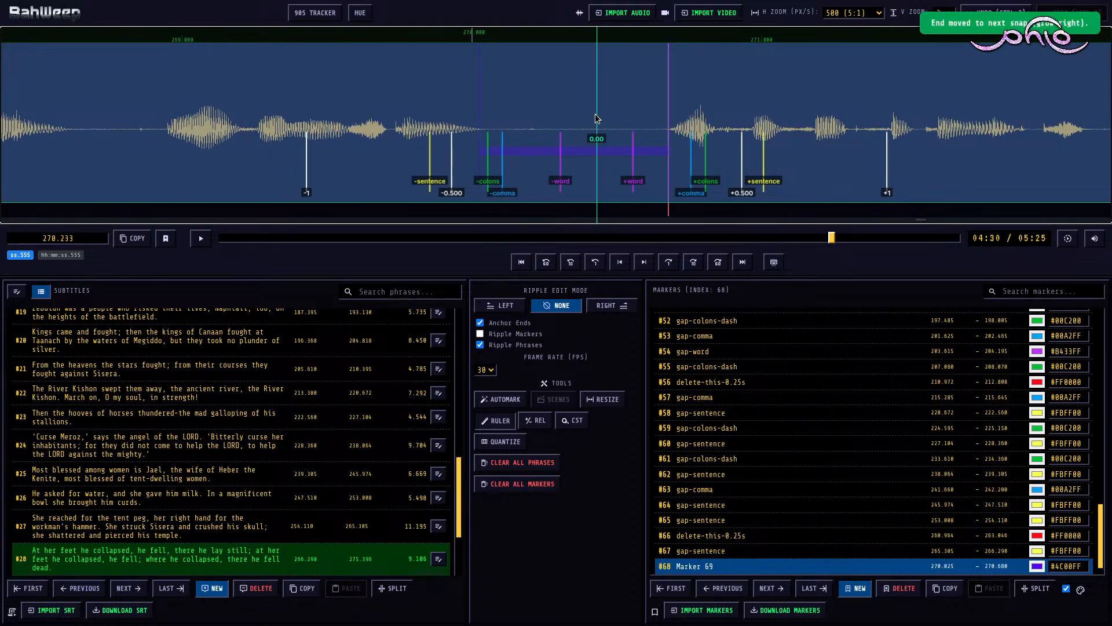
pyautogui.press('3')
pyautogui.press('space')
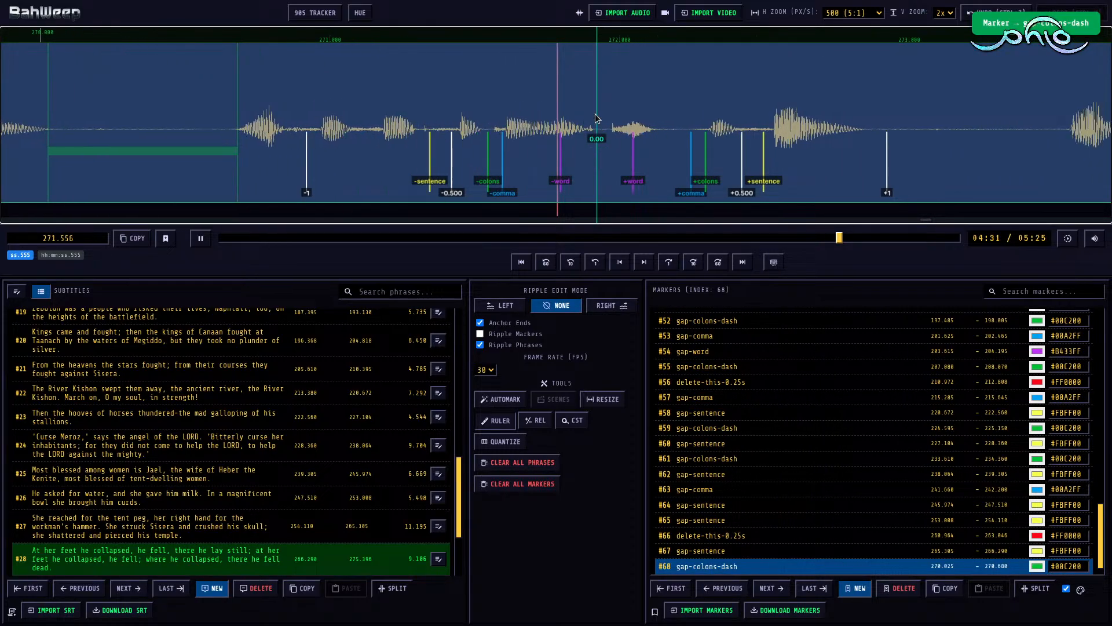
# Step: Mark the second inner pause of subtitle #28 as gap-colons-dash from 272.835 to 273.545 and resume playback
pyautogui.press('space')
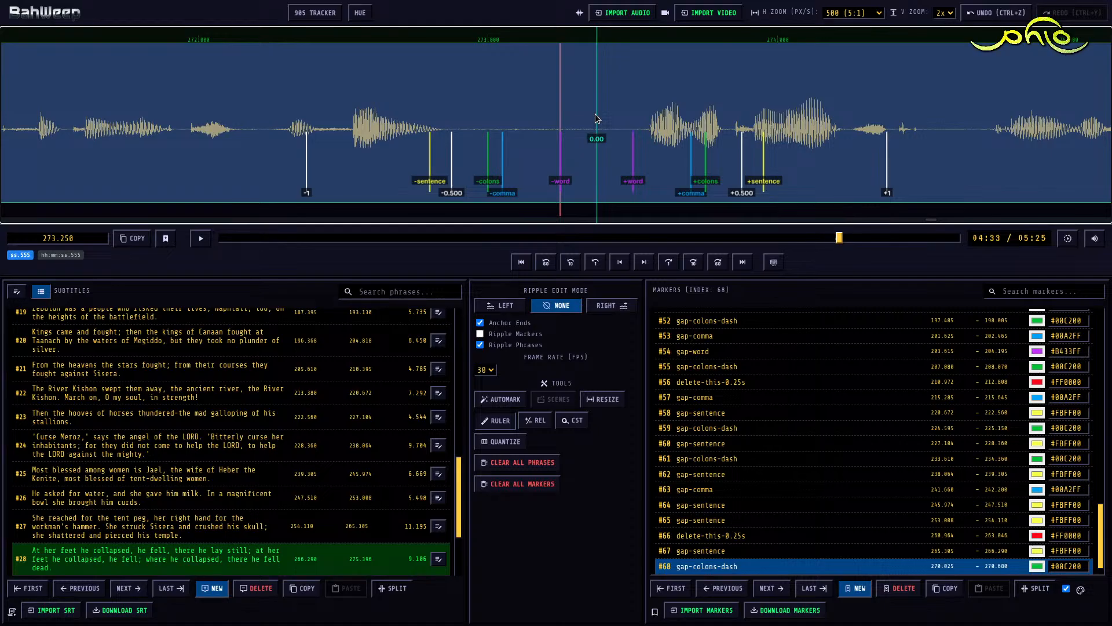
pyautogui.press('m')
pyautogui.press('[')
pyautogui.press(']')
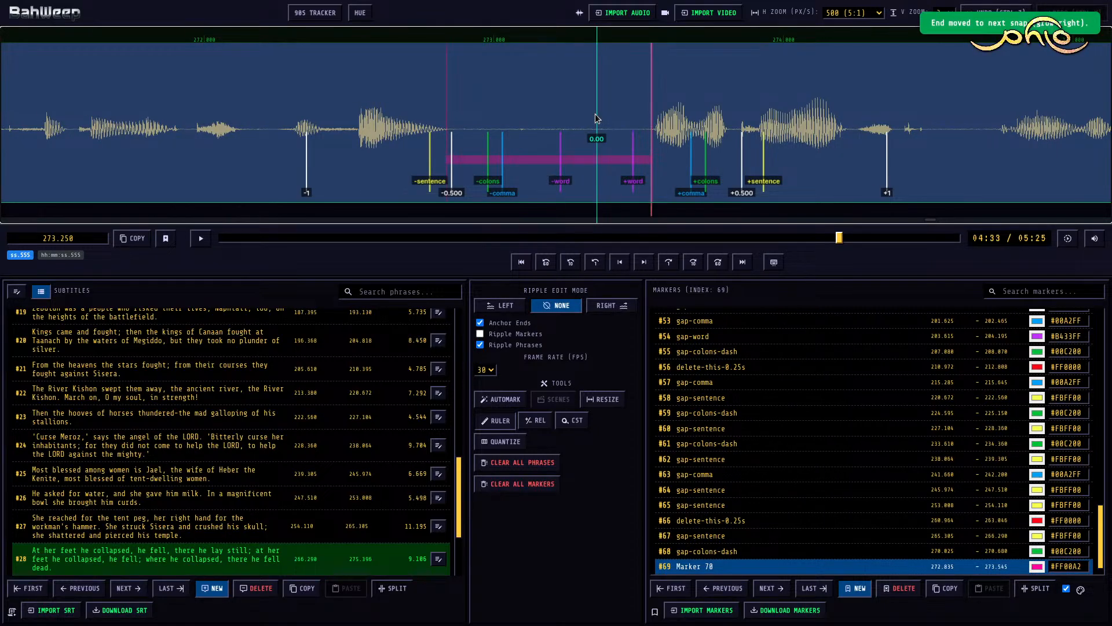
pyautogui.press('3')
pyautogui.press('space')
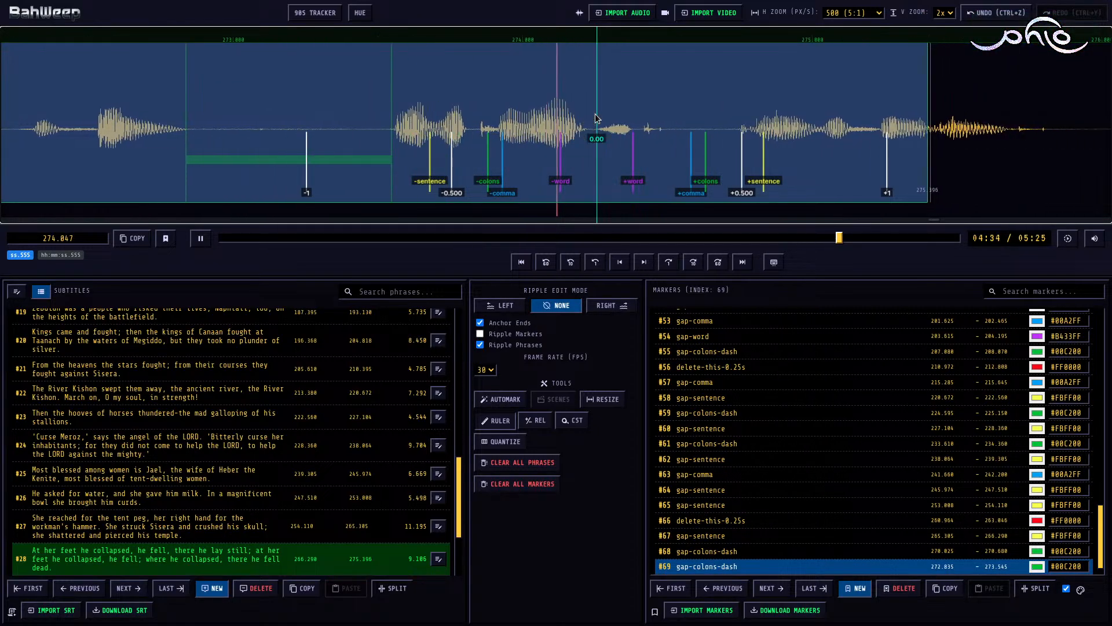
# Step: Extend the end of subtitle #28 to 275.750 with ripple edit mode Right
pyautogui.press('space')
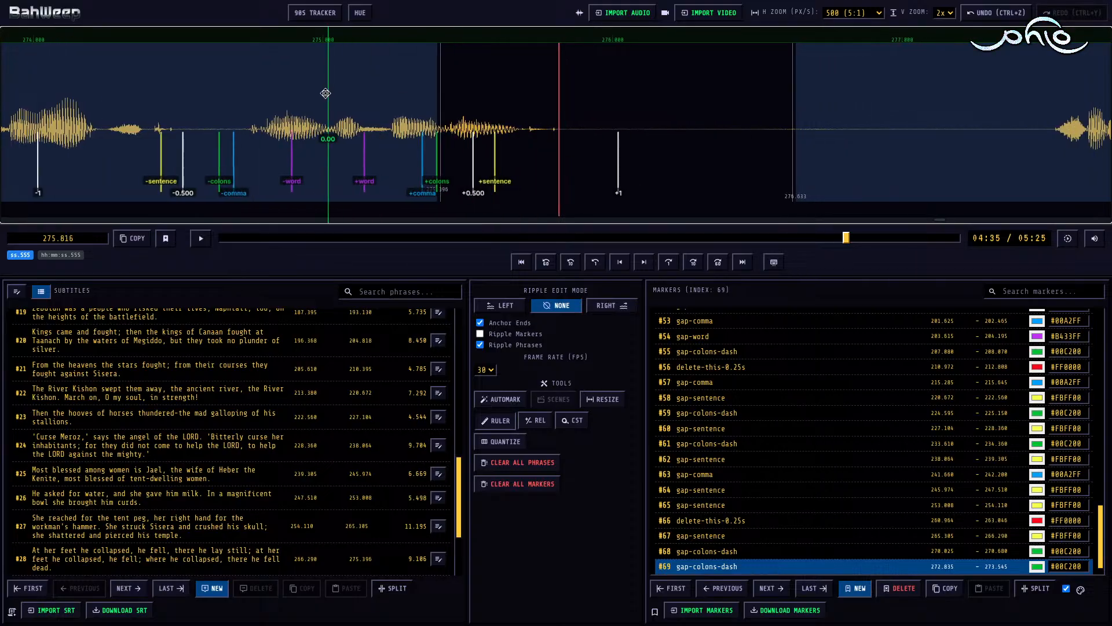
pyautogui.click(326, 93)
pyautogui.press('r')
pyautogui.press(']')
pyautogui.press(']')
pyautogui.press(']')
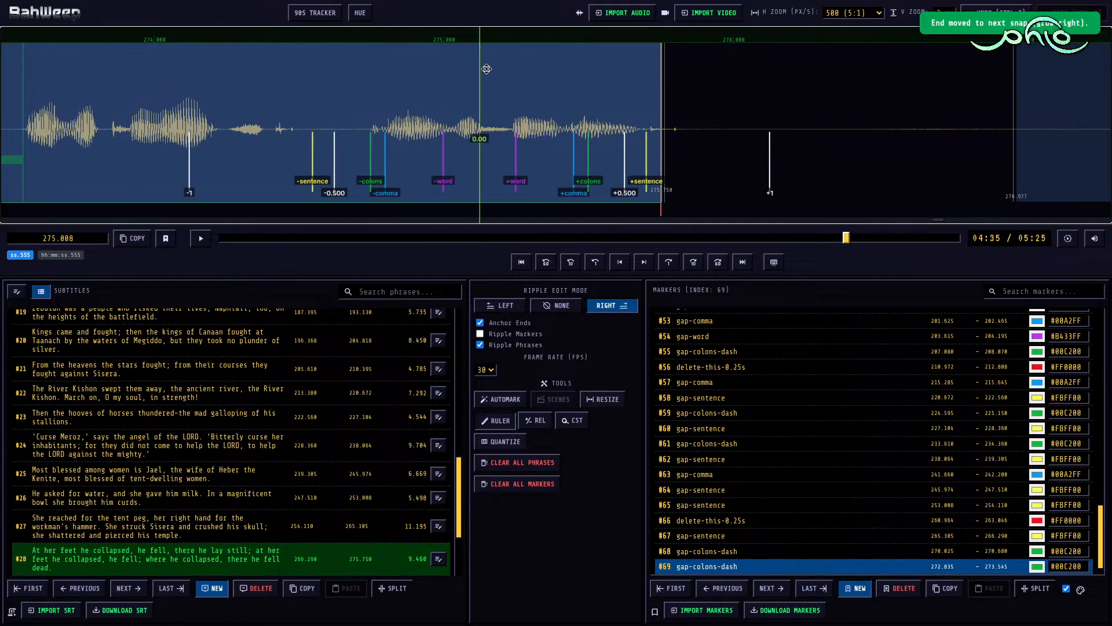
# Step: Move the start of subtitle #29 to 277.525 and return the ripple edit mode to None
pyautogui.scroll(-10, 728, 72)
pyautogui.click(441, 102)
pyautogui.press('[')
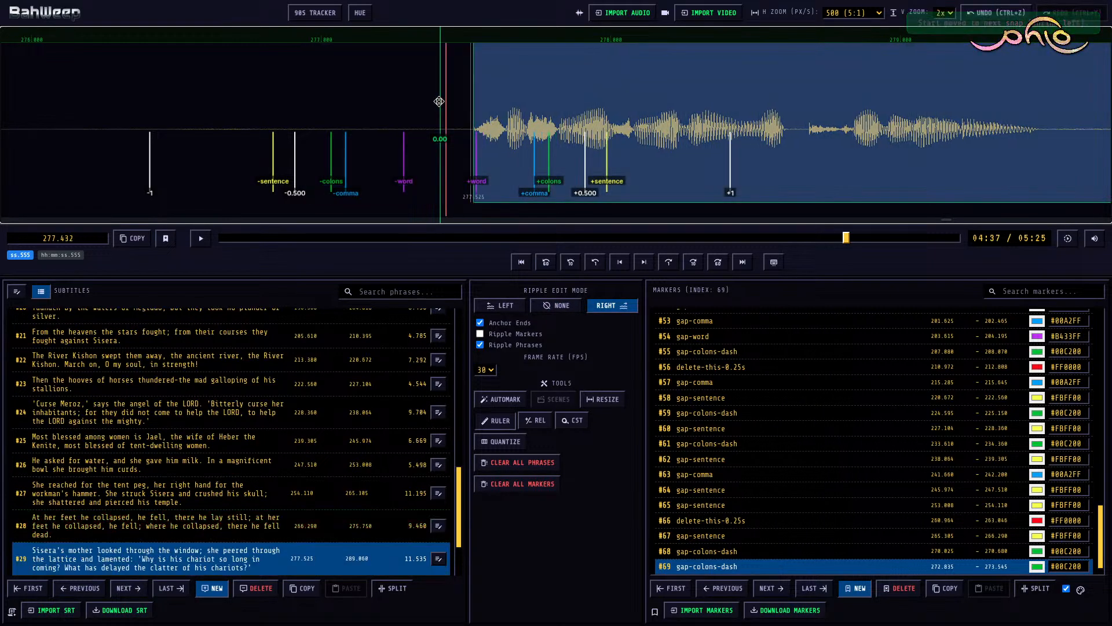
pyautogui.press('r')
# Step: Mark the pause between subtitles #28 and #29 as gap-sentence from 275.750 to 277.525 and resume playback
pyautogui.scroll(4, 310, 115)
pyautogui.click(415, 103)
pyautogui.press('m')
pyautogui.press('[')
pyautogui.press(']')
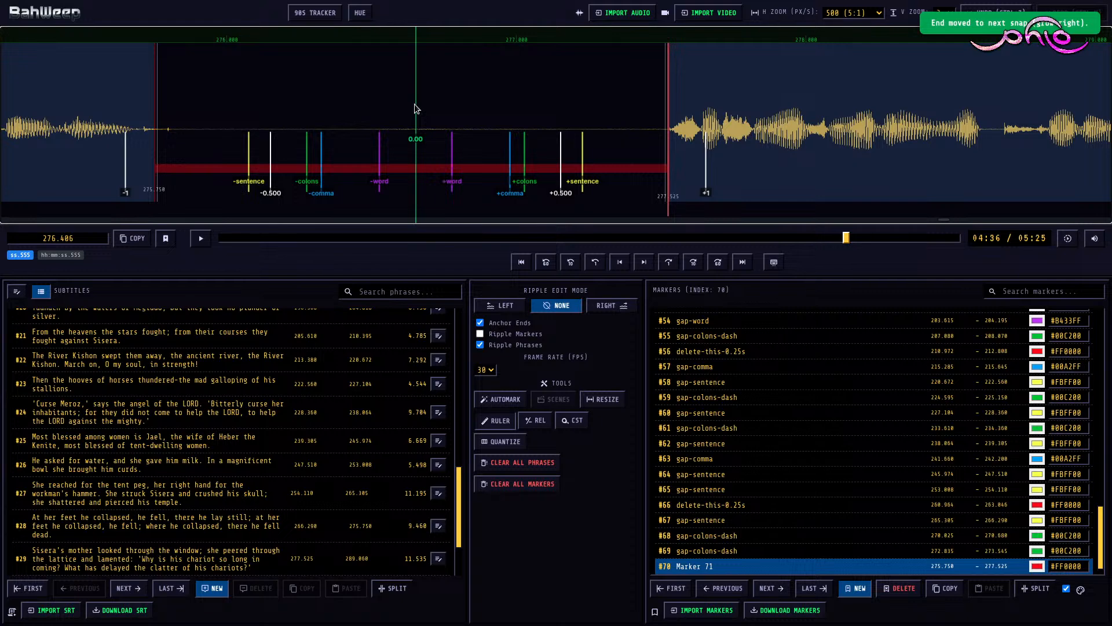
pyautogui.press('space')
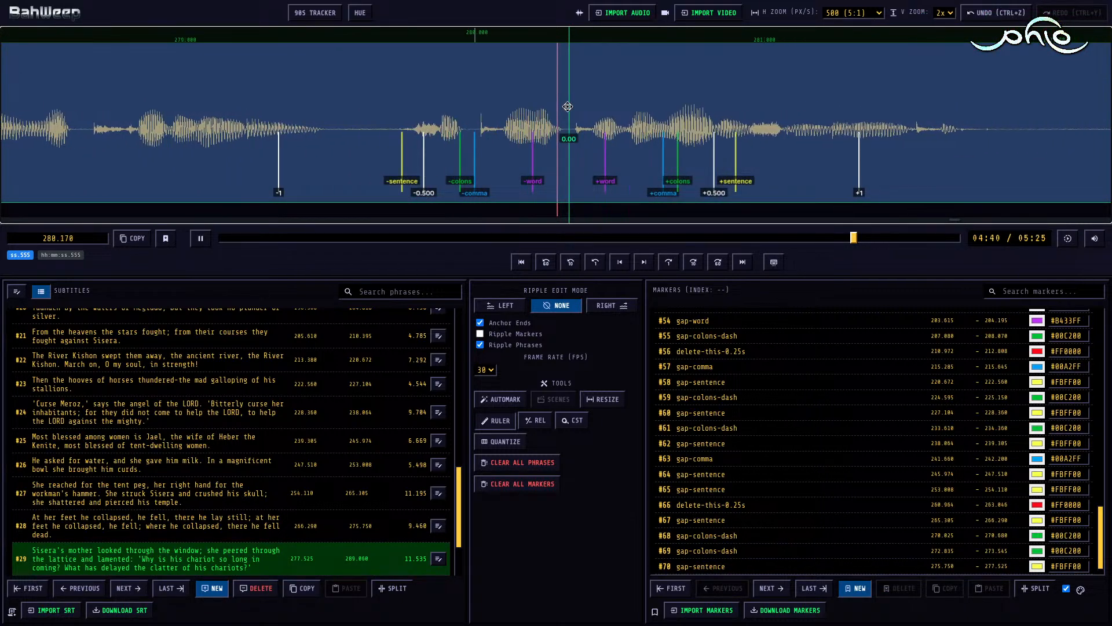
# Step: Mark the inner pauses of subtitle #29 as gap-colons-dash from 281.670 to 282.720 and gap-sentence from 285.065 to 285.995
pyautogui.press('space')
pyautogui.press('m')
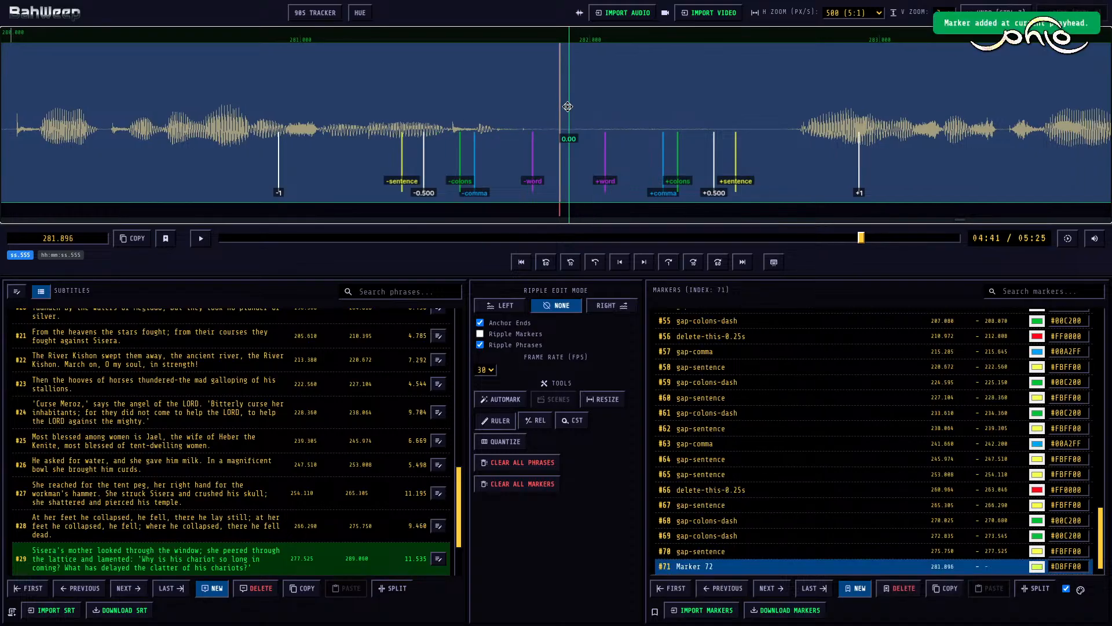
pyautogui.hotkey('shift', 'Right')
pyautogui.press('space')
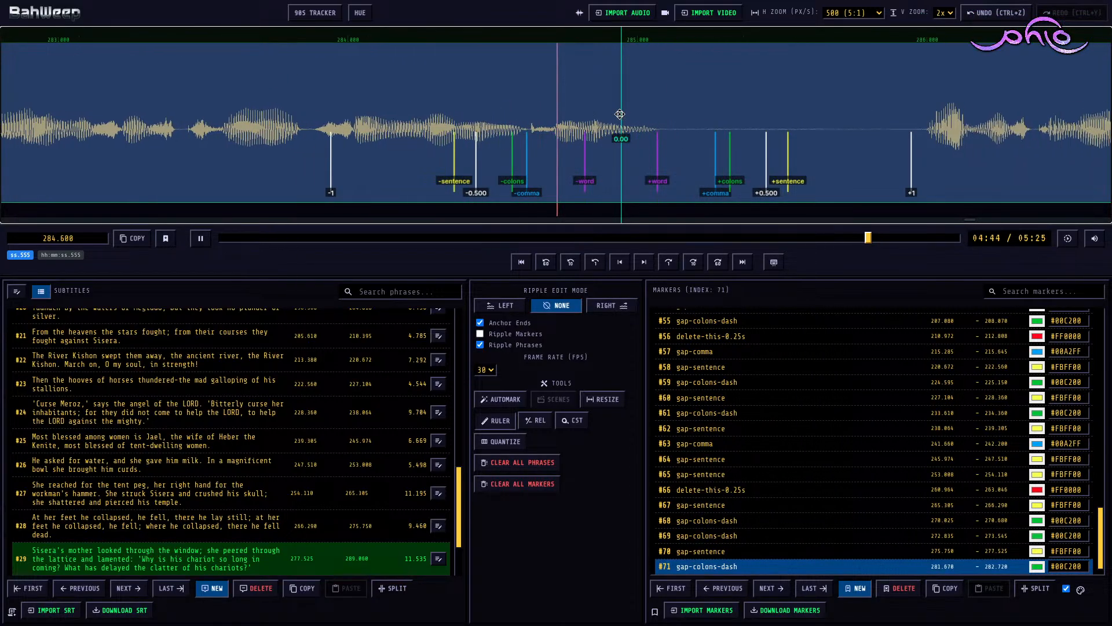
pyautogui.press('space')
pyautogui.press('m')
pyautogui.hotkey('shift', 'Right')
pyautogui.press('4')
pyautogui.press('space')
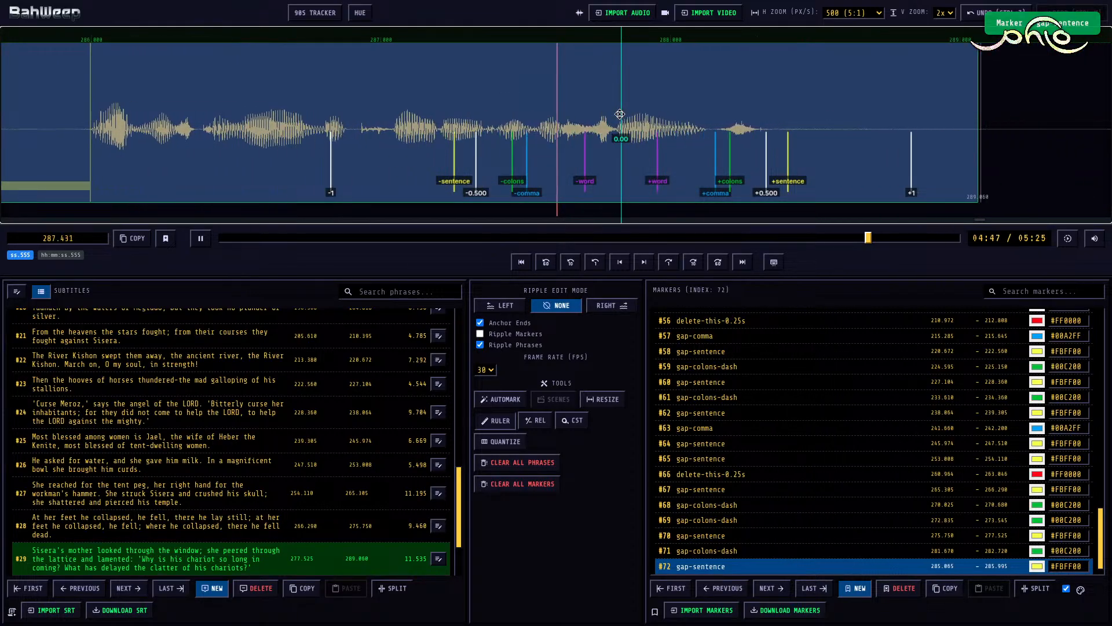
# Step: Shorten the end of subtitle #29 to 288.300 with ripple edit mode Right
pyautogui.press('space')
pyautogui.press('r')
pyautogui.click(625, 99)
pyautogui.hotkey('shift', 'Left')
pyautogui.hotkey('shift', 'Left')
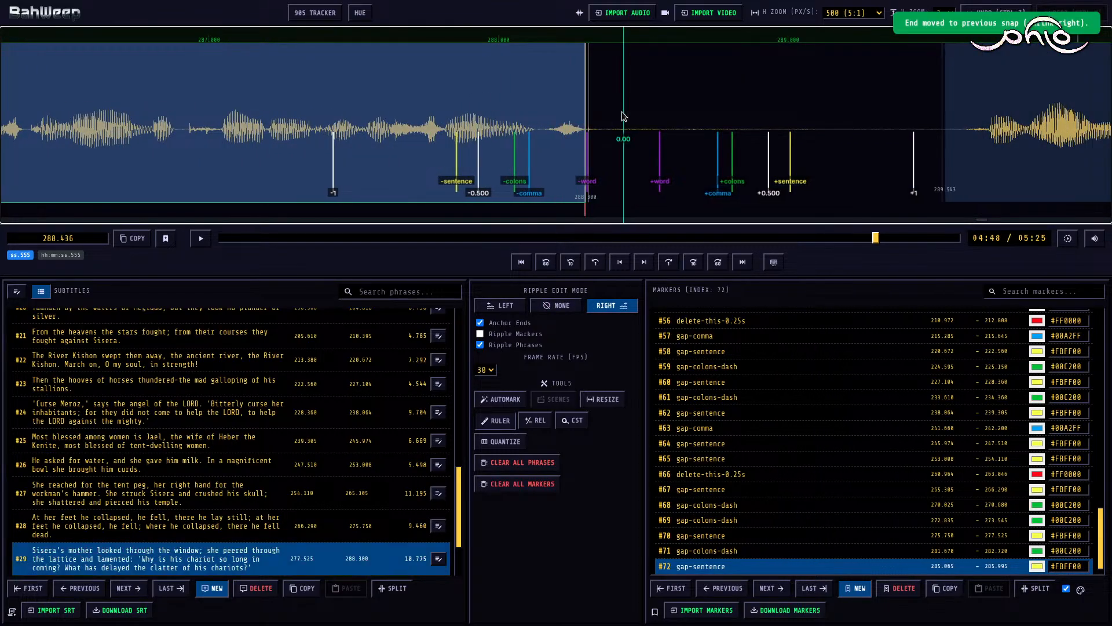
# Step: Move the start of subtitle #30 to 289.635 and return the ripple edit mode to None
pyautogui.scroll(-6, 747, 103)
pyautogui.click(723, 89)
pyautogui.hotkey('shift', 'Right')
pyautogui.press('r')
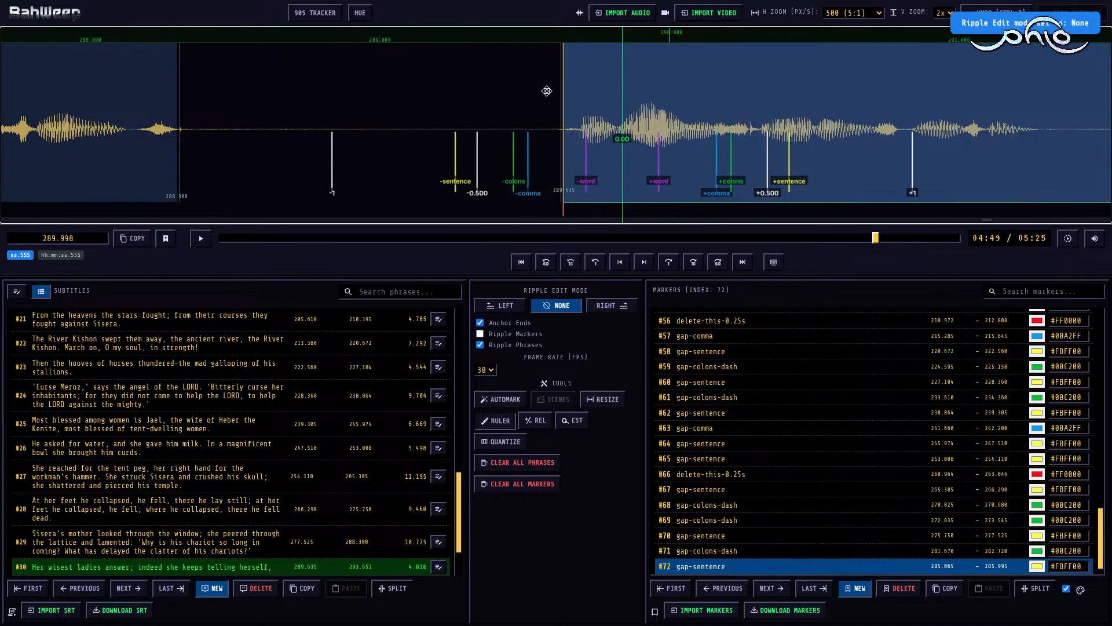
# Step: Mark the pause between subtitles #29 and #30 as gap-sentence from 288.300 to 289.635 and resume playback
pyautogui.click(457, 91)
pyautogui.press('m')
pyautogui.press('3')
pyautogui.scroll(2, 456, 91)
pyautogui.press('space')
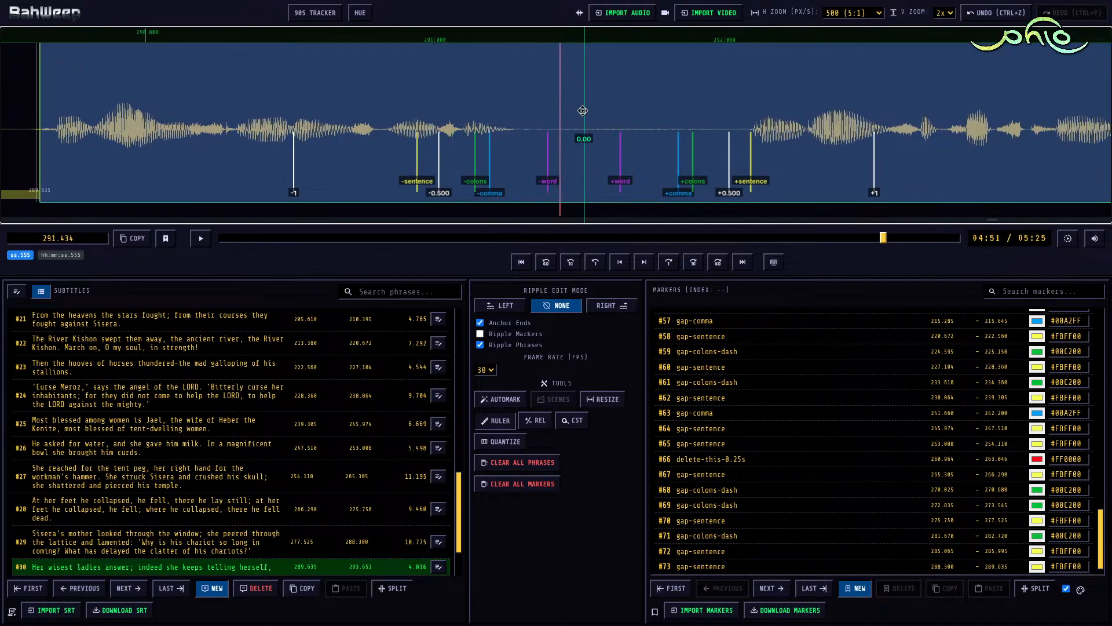
# Step: Mark the inner pause of subtitle #30 as gap-colons-dash from 291.260 to 292.090
pyautogui.press('space')
pyautogui.press('m')
pyautogui.press('3')
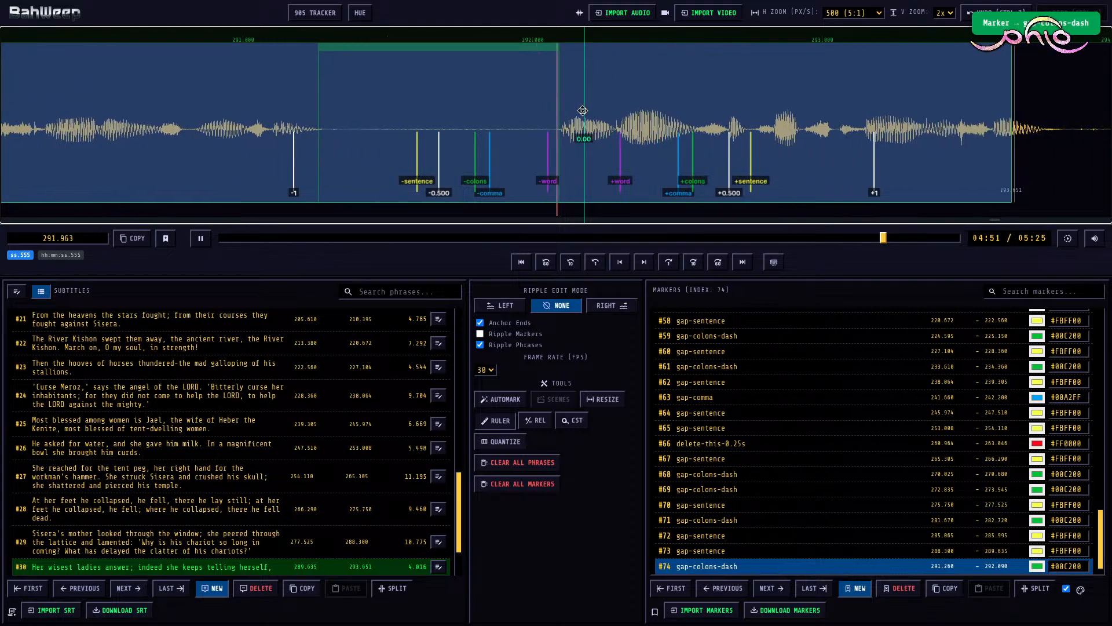
# Step: With ripple edit mode Right, extend the end of subtitle #30 to 293.820 and move the start of #31 to 294.500
pyautogui.press('space')
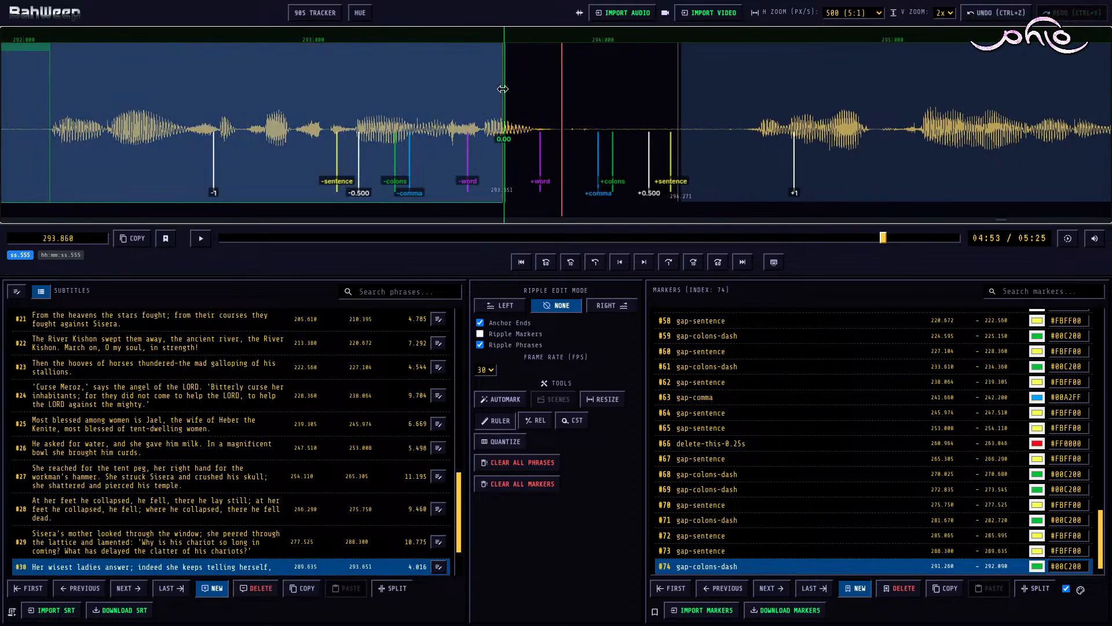
pyautogui.click(503, 92)
pyautogui.press('r')
pyautogui.hotkey('alt', 'Right')
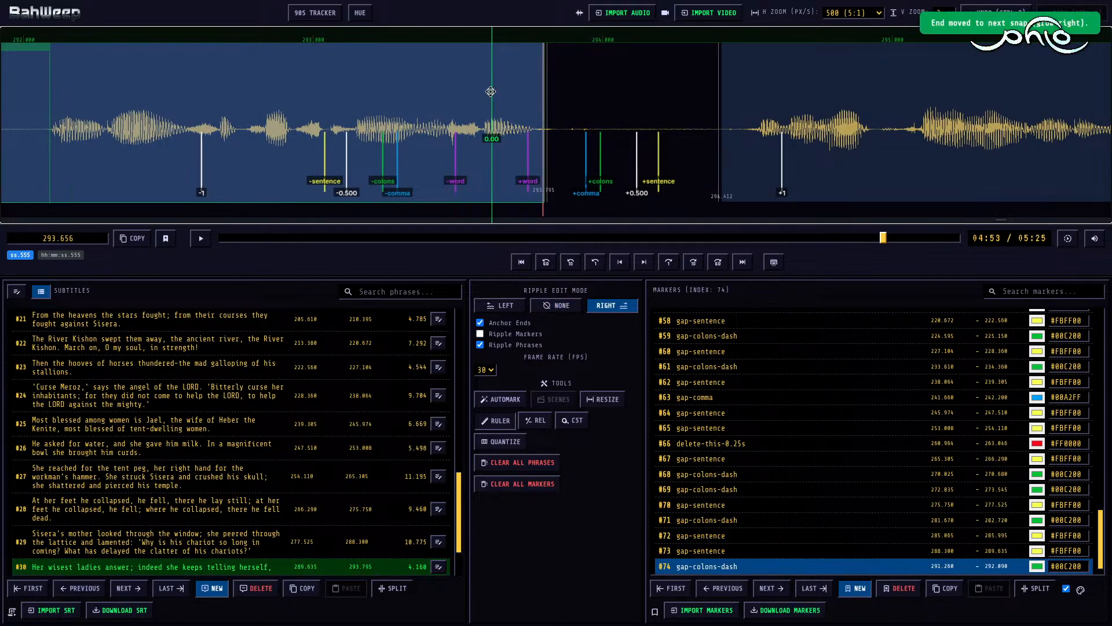
pyautogui.click(745, 91)
pyautogui.hotkey('alt', 'Right')
pyautogui.press('n')
# Step: Mark the pause between subtitles #30 and #31 as gap-comma from 293.820 to 294.500 and resume playback
pyautogui.click(550, 102)
pyautogui.press('m')
pyautogui.press('1')
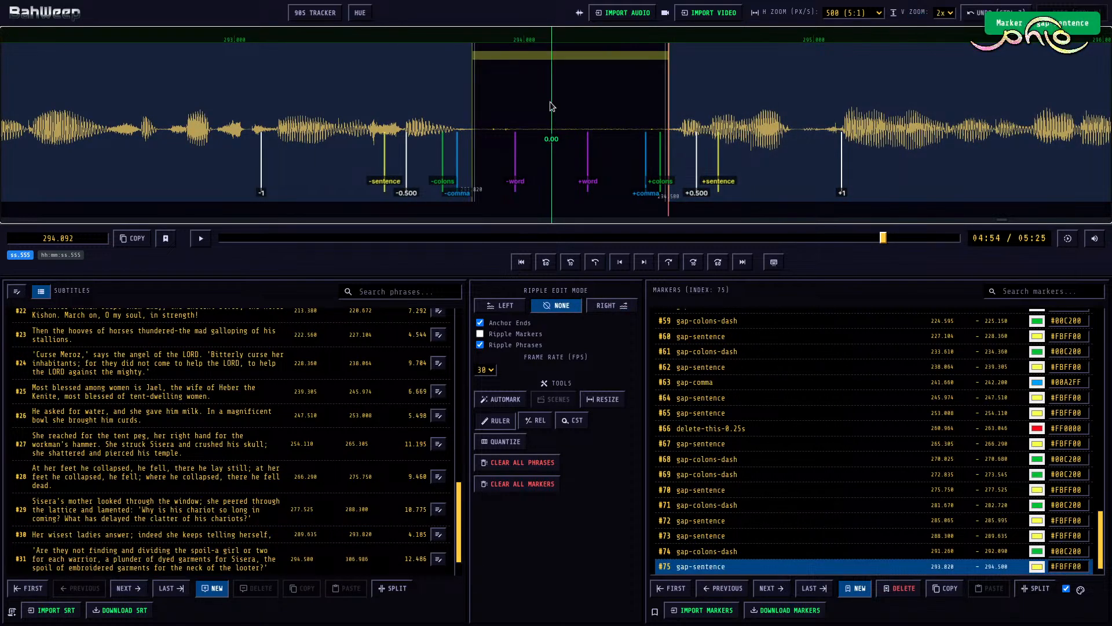
pyautogui.press('2')
pyautogui.press('space')
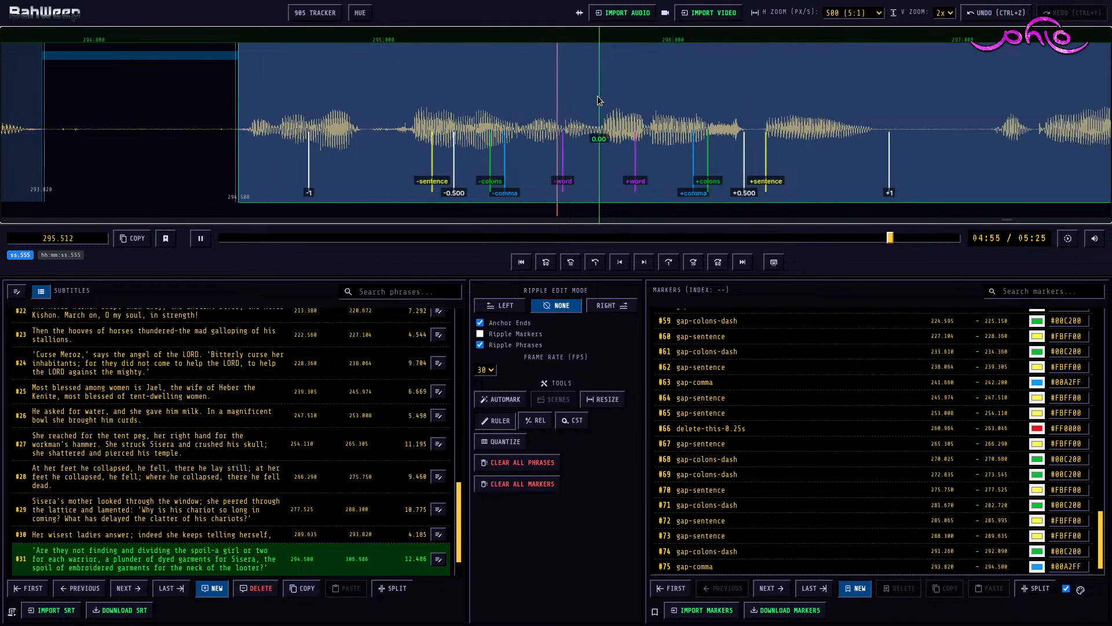
# Step: Mark the first inner pause of subtitle #31 as gap-colons-dash from 296.700 to 297.105 and resume playback
pyautogui.press('space')
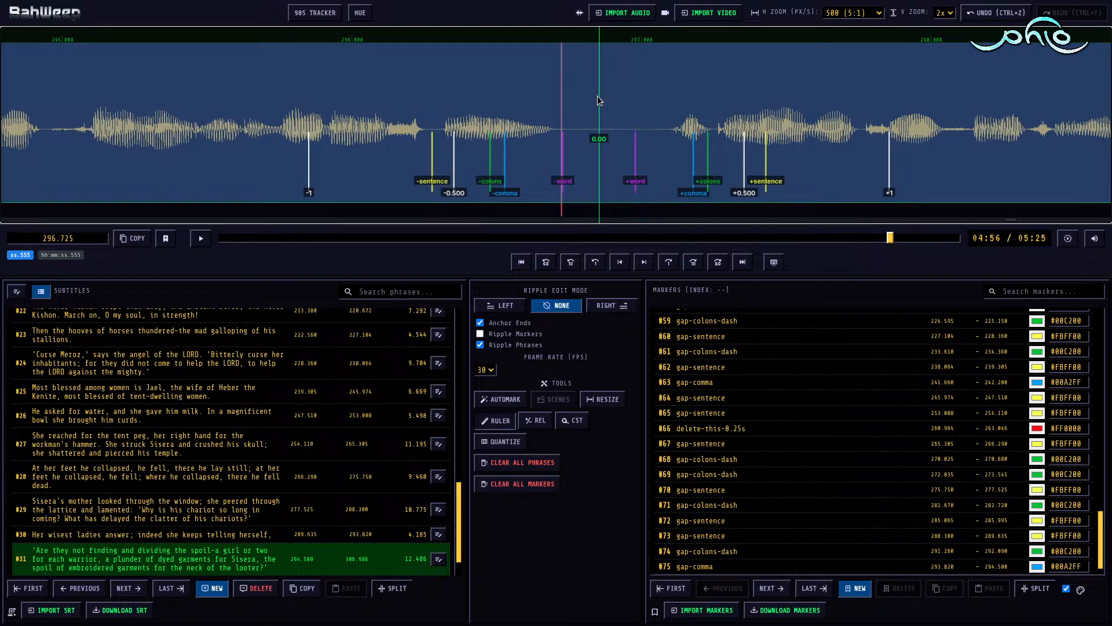
pyautogui.press('m')
pyautogui.press('3')
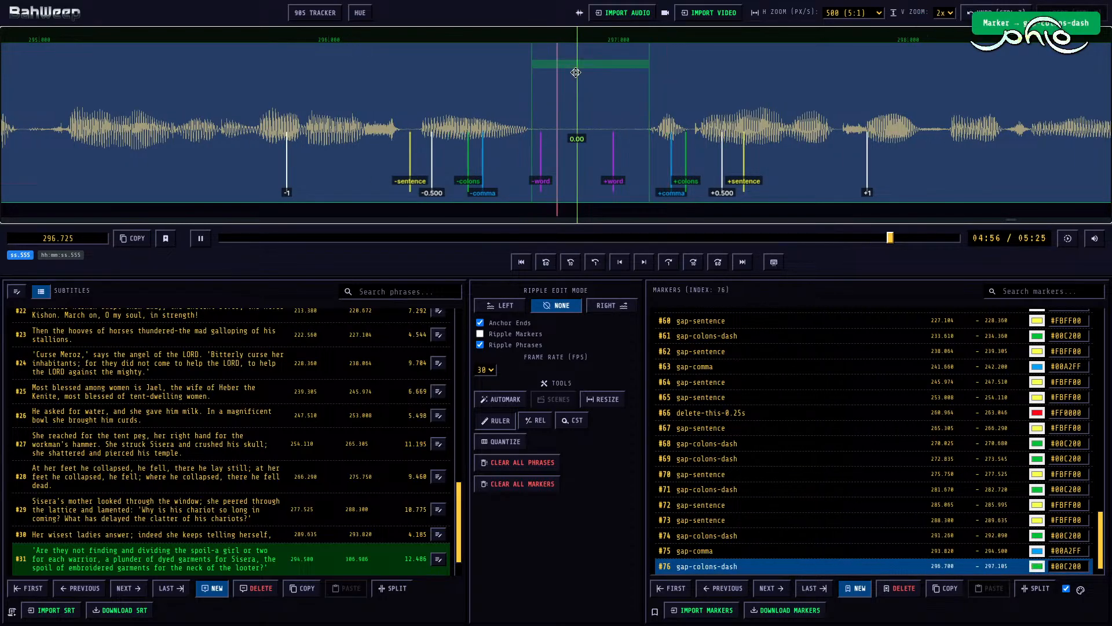
pyautogui.press('space')
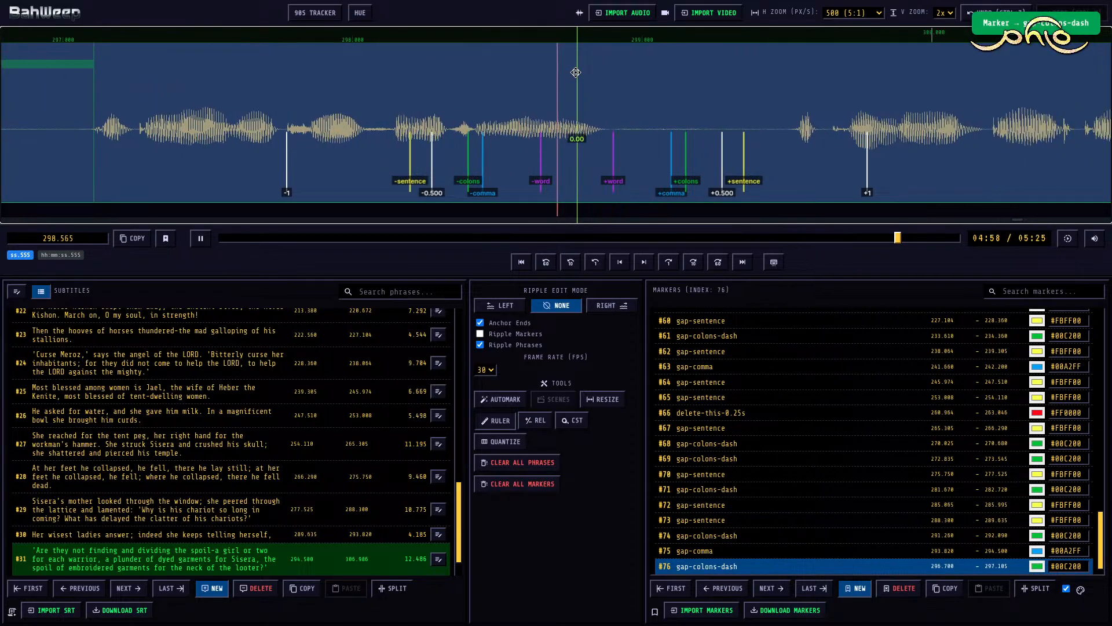
# Step: Mark the next two pauses of subtitle #31 as gap-comma, from 298.865 to 299.530 and from 301.590 to 302.490
pyautogui.press('m')
pyautogui.press('space')
pyautogui.press('space')
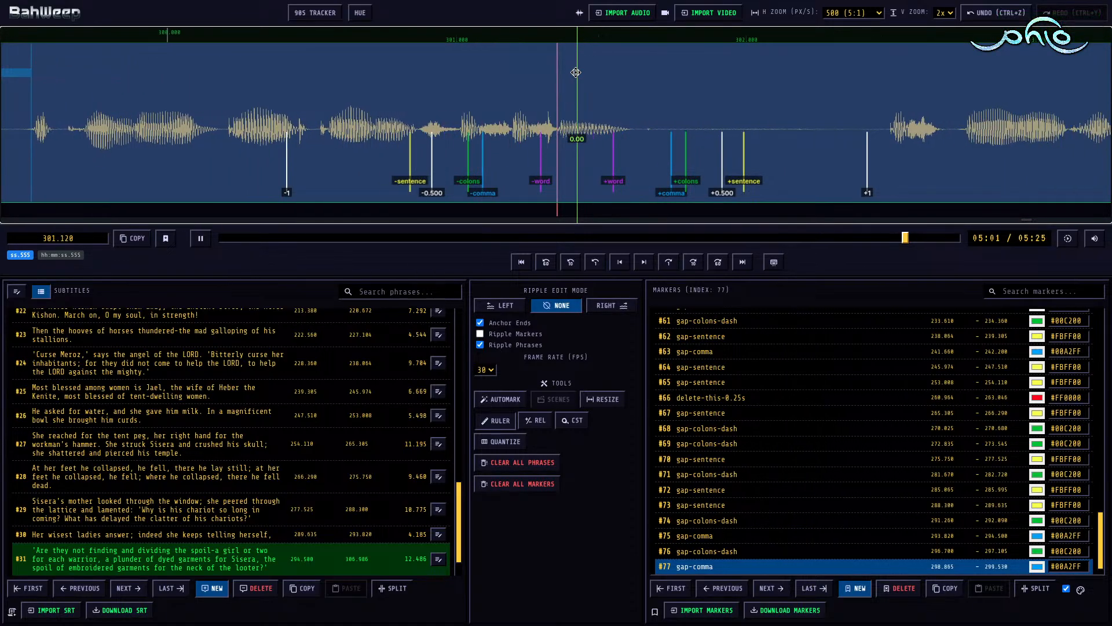
pyautogui.press('space')
pyautogui.press('m')
pyautogui.hotkey('shift', 'Right')
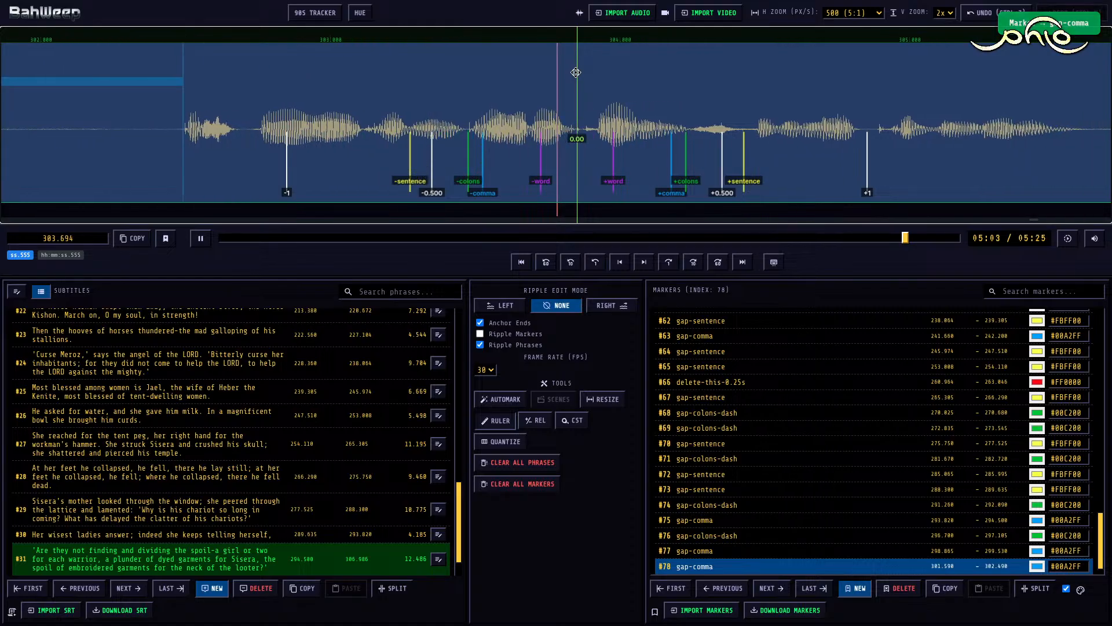
# Step: With ripple edit mode Right, shorten the end of subtitle #31 to 305.594 and move the start of #32 to 307.805
pyautogui.press('space')
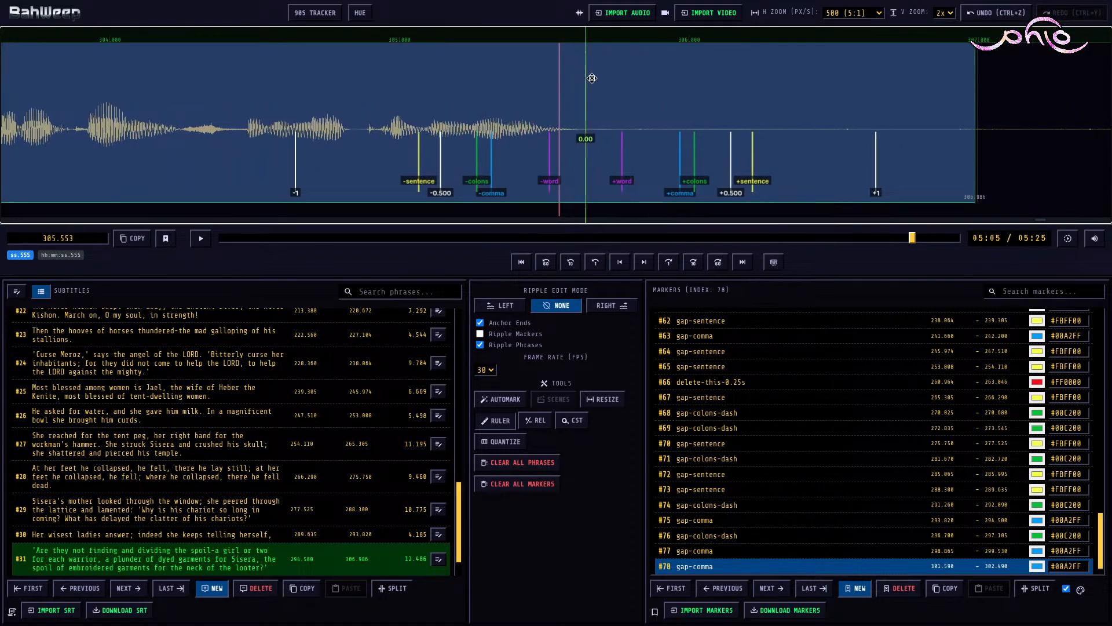
pyautogui.hotkey('shift', 'Left')
pyautogui.hscroll(10, 579, 95)
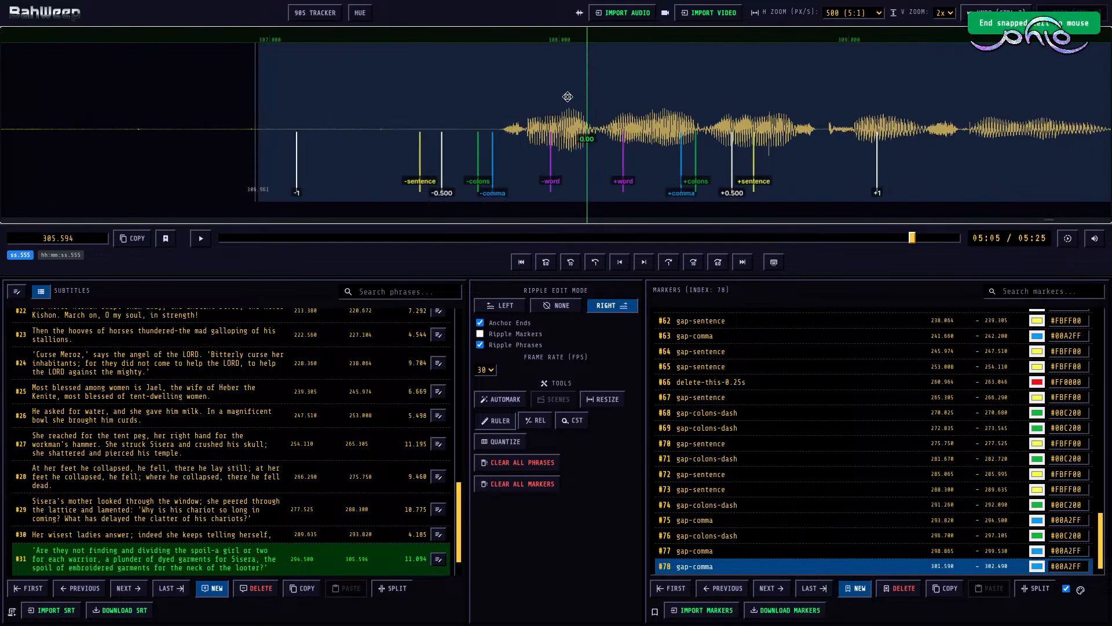
# Step: Mark the pause between subtitles #31 and #32 as gap-sentence from 305.594 to 307.805 and play subtitle #32
pyautogui.click(480, 109)
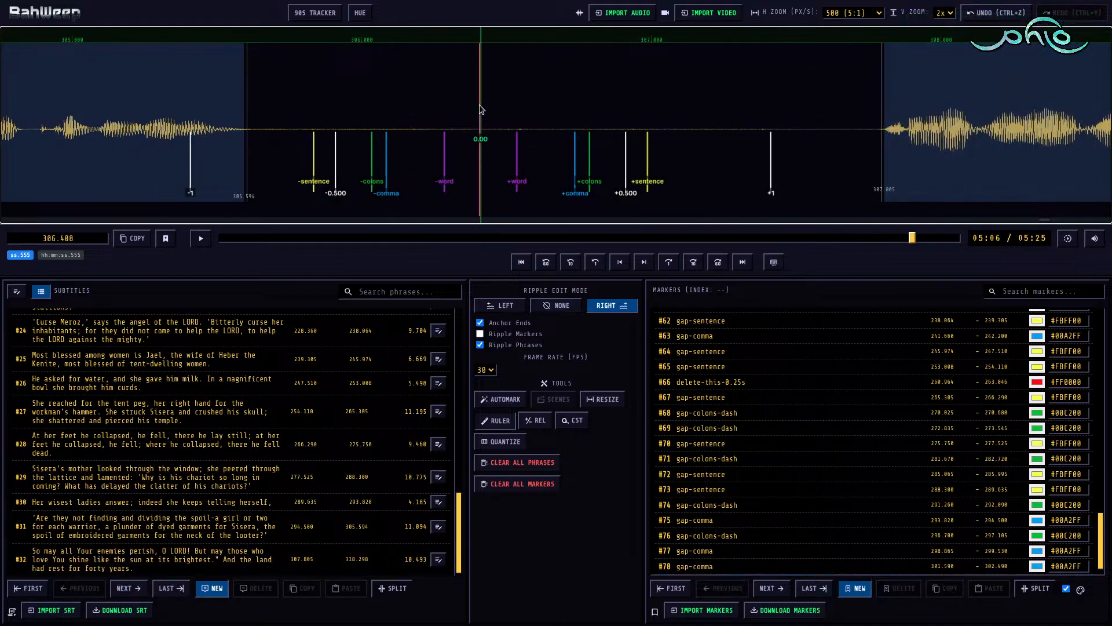
pyautogui.press('m')
pyautogui.press('3')
pyautogui.click(609, 109)
pyautogui.press('space')
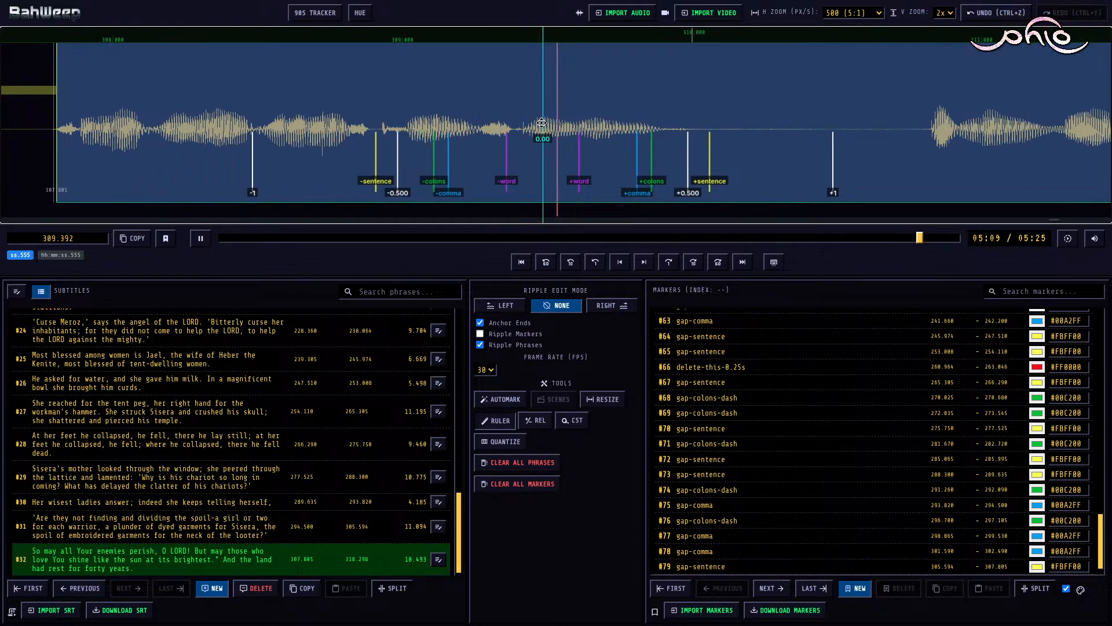
# Step: Mark the first inner pause of subtitle #32 as gap-sentence from 309.980 to 310.820
pyautogui.press('space')
pyautogui.press('m')
pyautogui.hotkey('shift', 'Right')
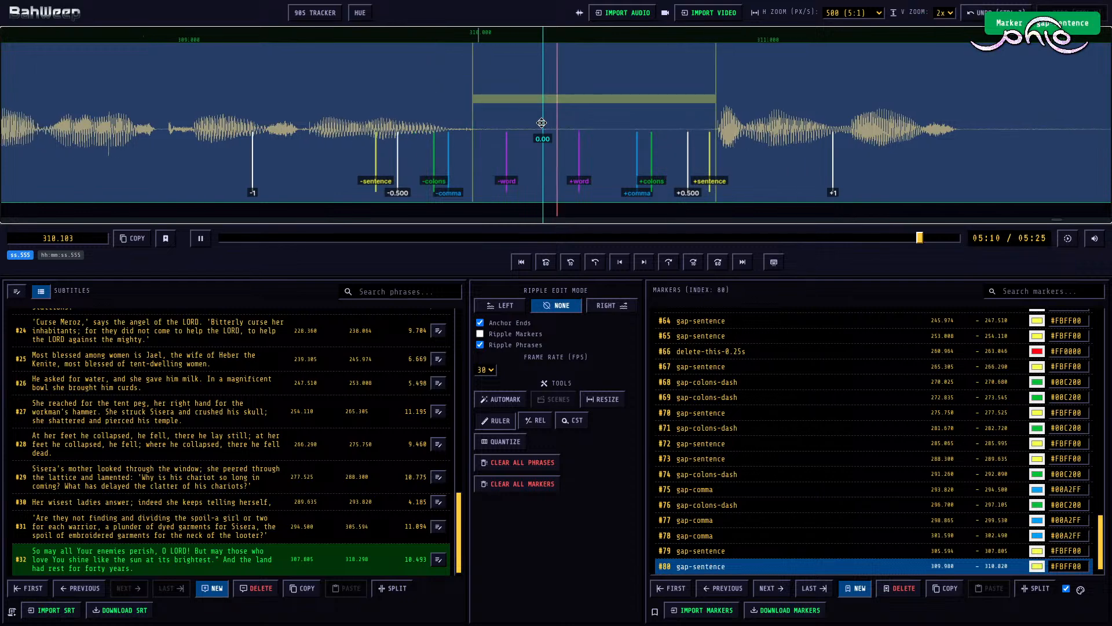
# Step: Turn the gap marker inside subtitle #32 into a delete-this-0.25s marker spanning 310.550 to 311.676
pyautogui.press('space')
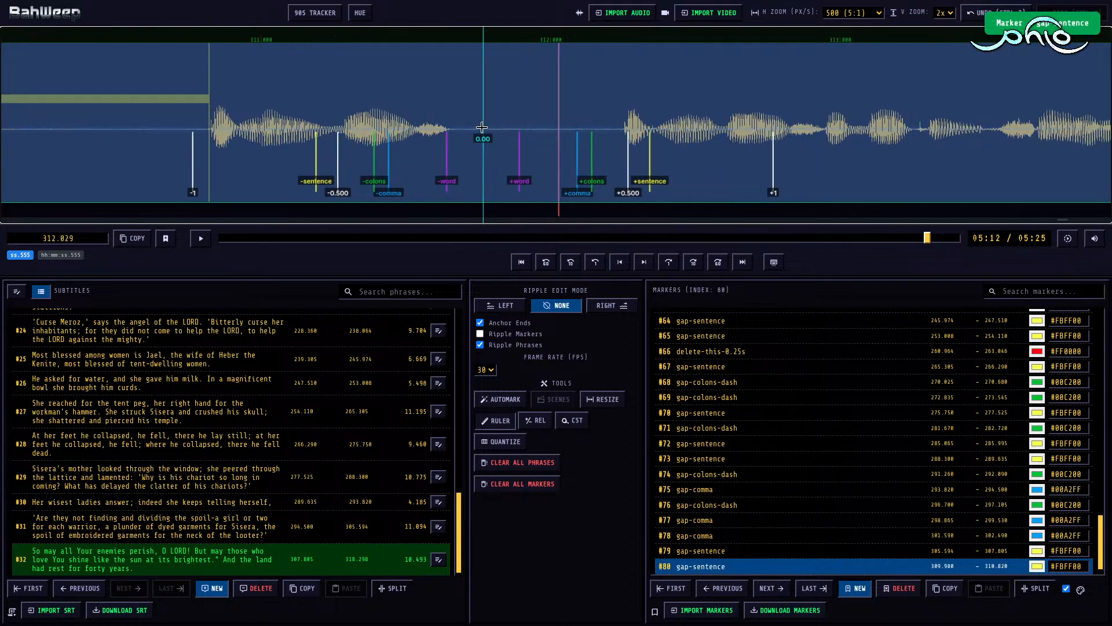
pyautogui.scroll(5, 482, 128)
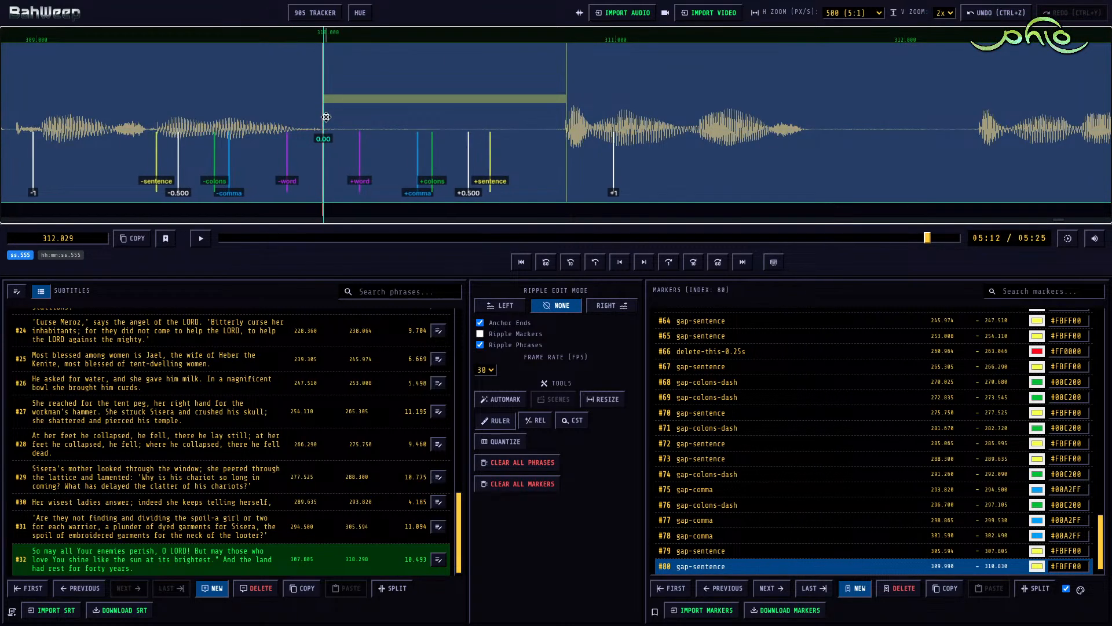
pyautogui.moveTo(326, 117); pyautogui.dragTo(425, 117)
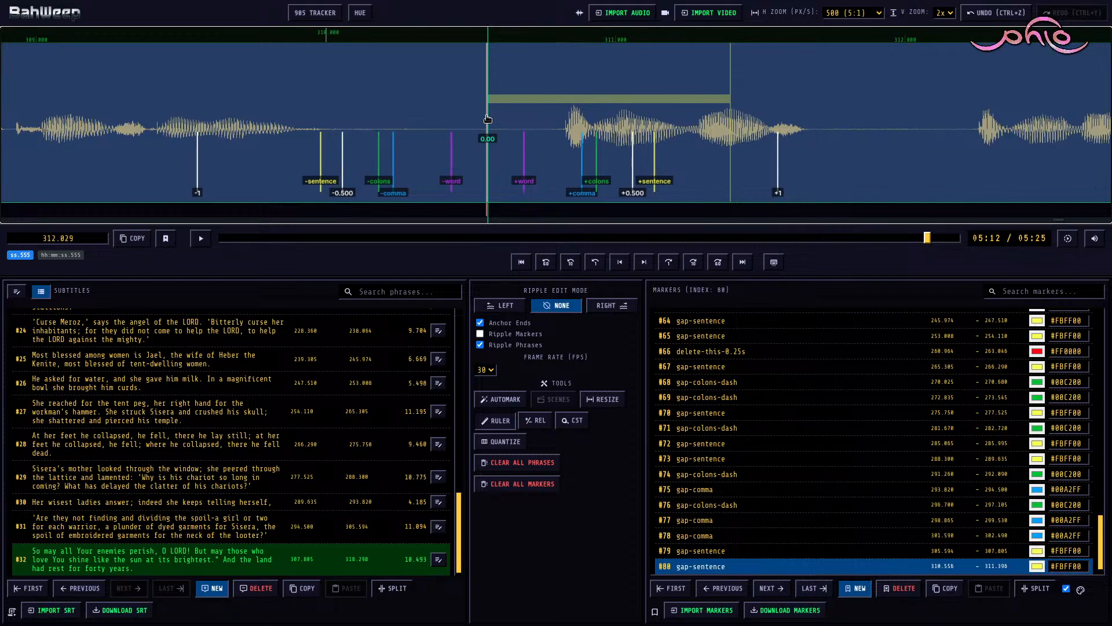
pyautogui.scroll(-3, 486, 119)
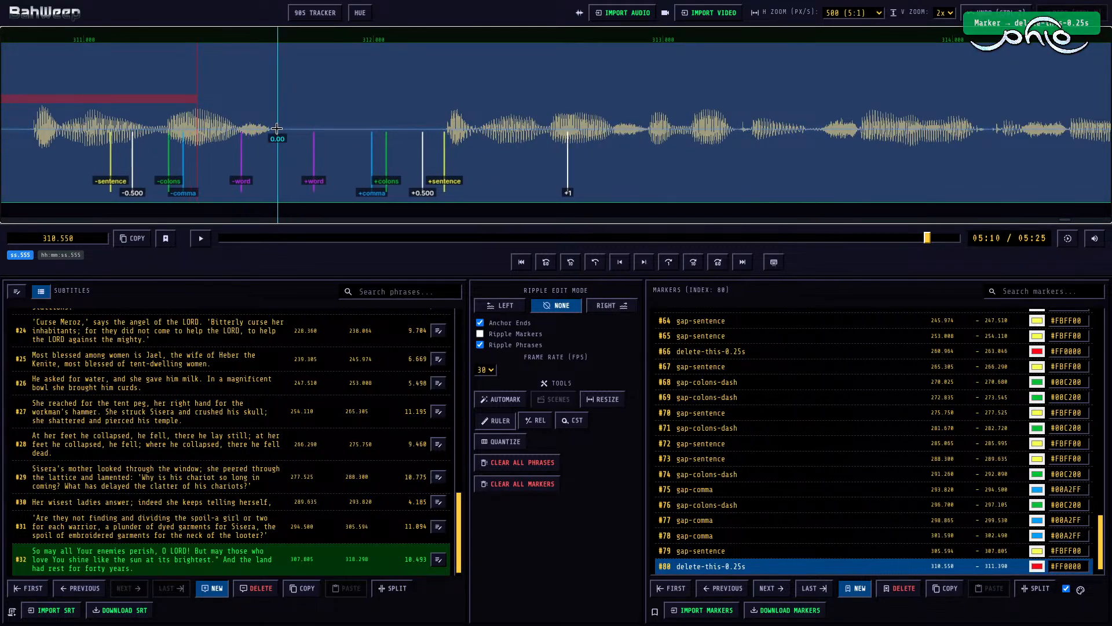
pyautogui.press(']')
# Step: Play the remaining narration of subtitle #32 through its end
pyautogui.press('space')
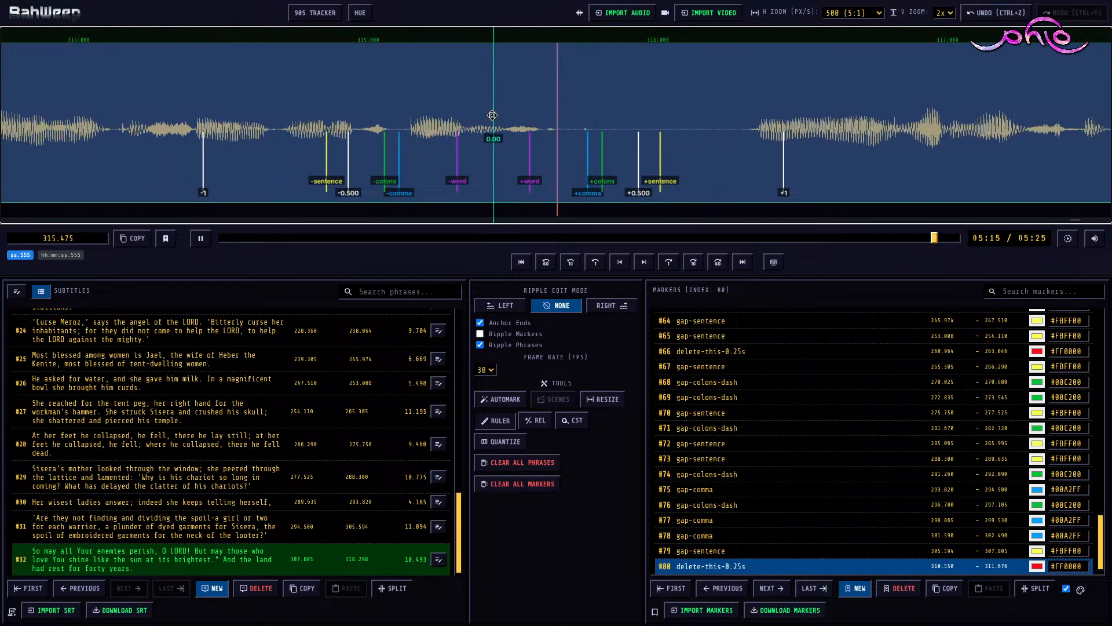
pyautogui.press('space')
pyautogui.press('space')
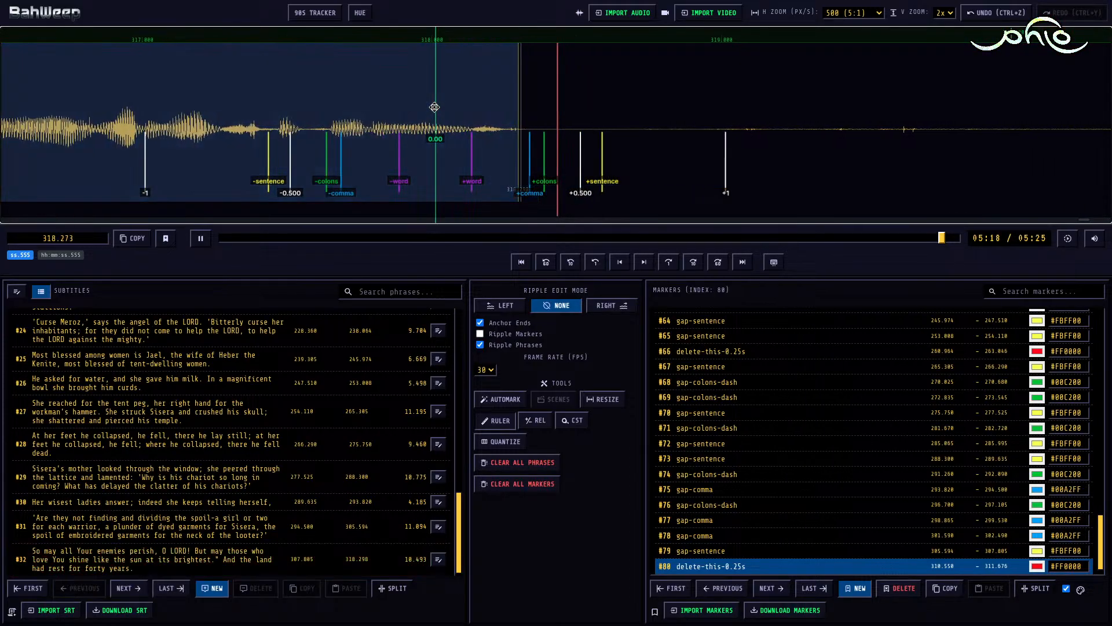
# Step: Stop the playback and import the Judges 5 video from 00-temp/2025-09-12e WordHike 59b/Judges 5
pyautogui.press('space')
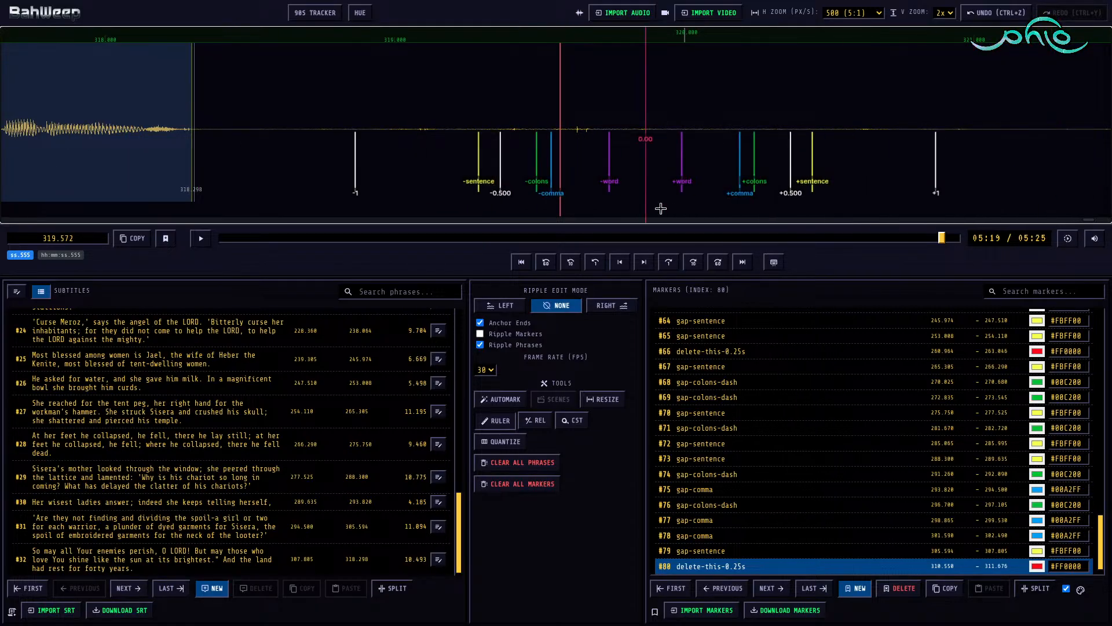
pyautogui.click(707, 14)
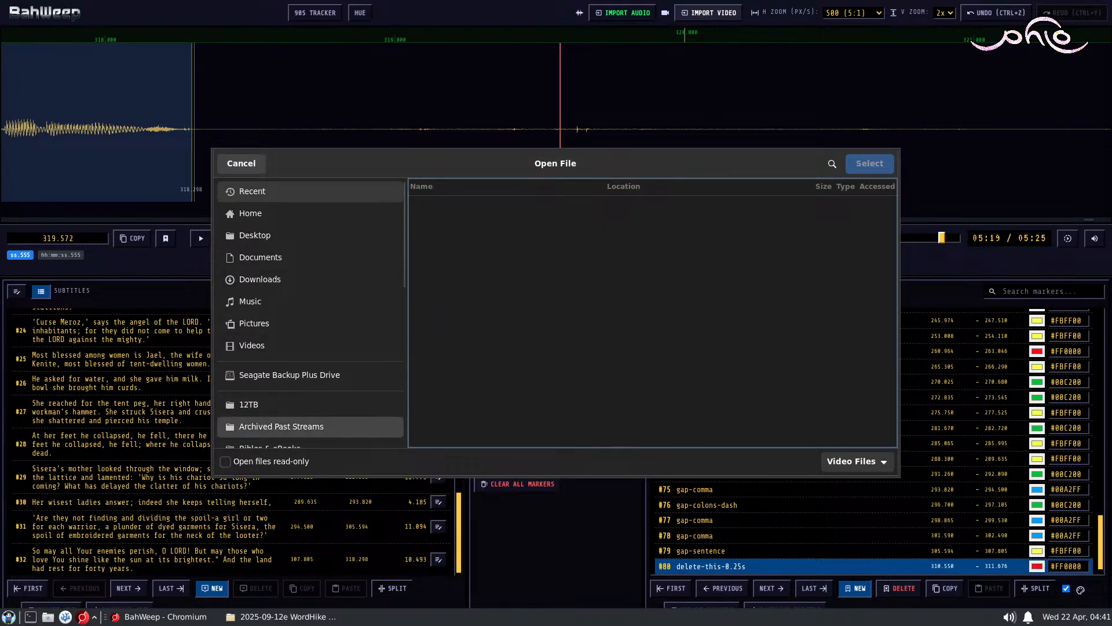
pyautogui.doubleClick(444, 229)
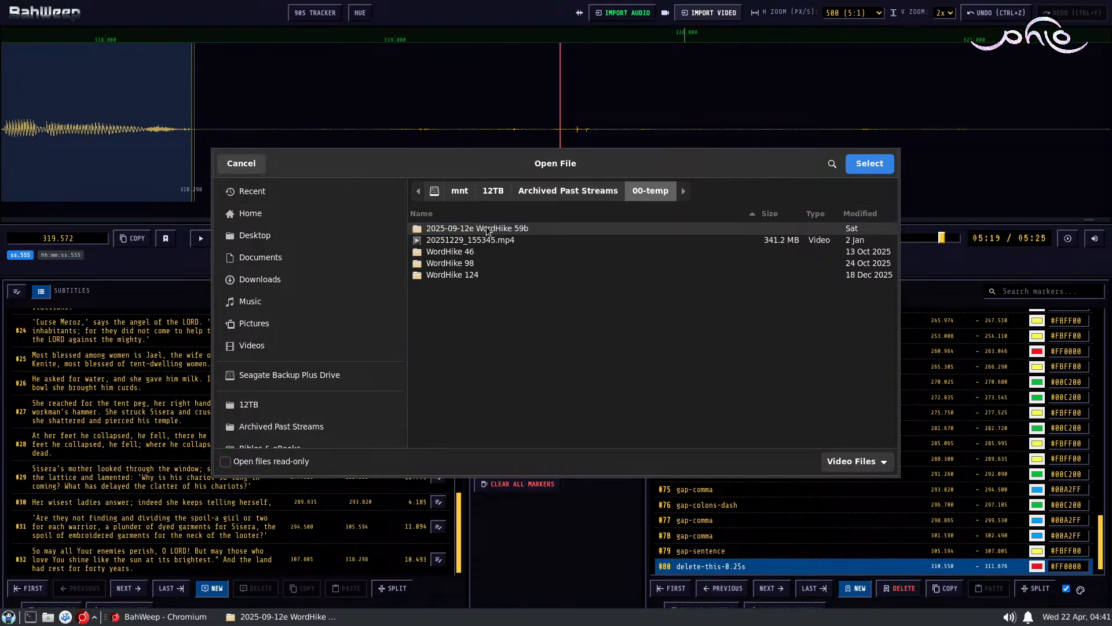
pyautogui.doubleClick(480, 230)
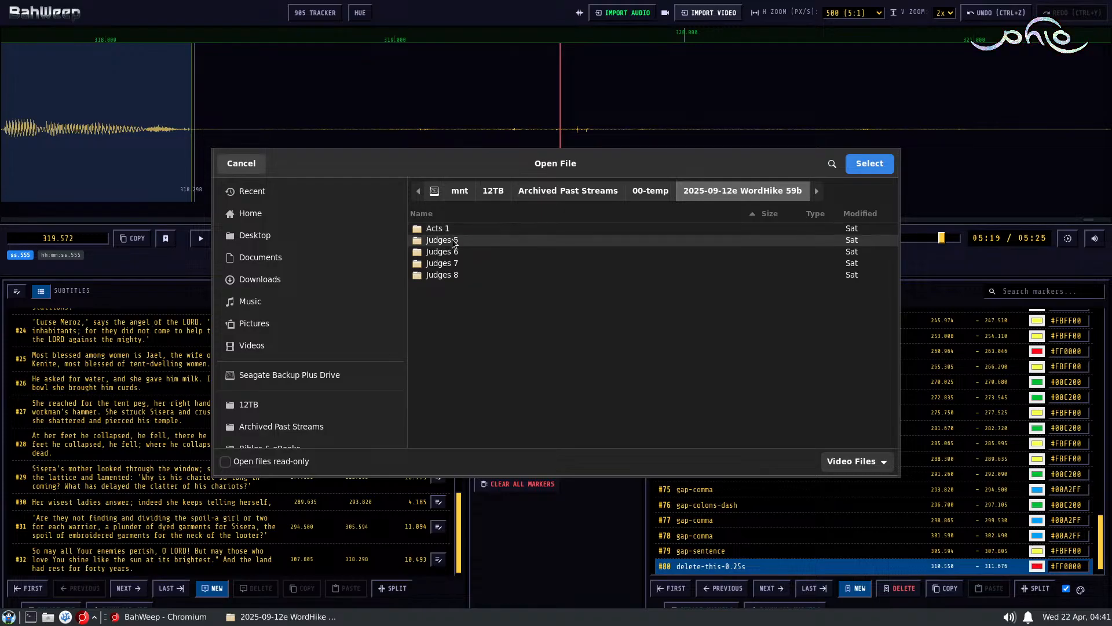
pyautogui.doubleClick(455, 251)
pyautogui.doubleClick(488, 241)
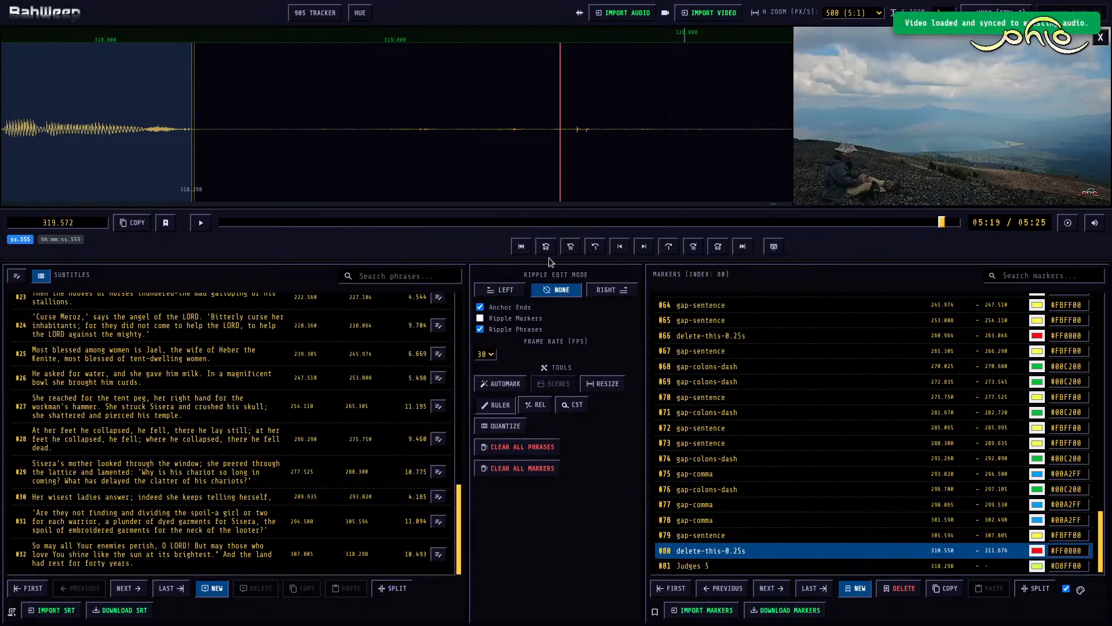
# Step: Move the first Judges 5 marker to 8.500, before the narration begins, and rename it Judges 5 - start
pyautogui.click(672, 588)
pyautogui.scroll(3, 244, 123)
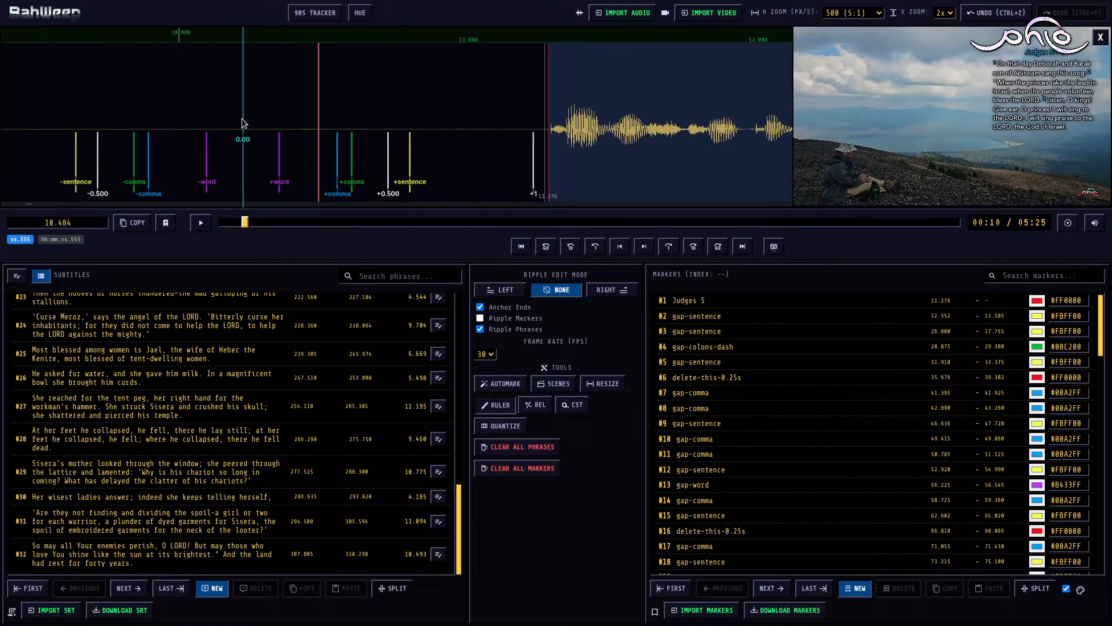
pyautogui.scroll(3, 243, 124)
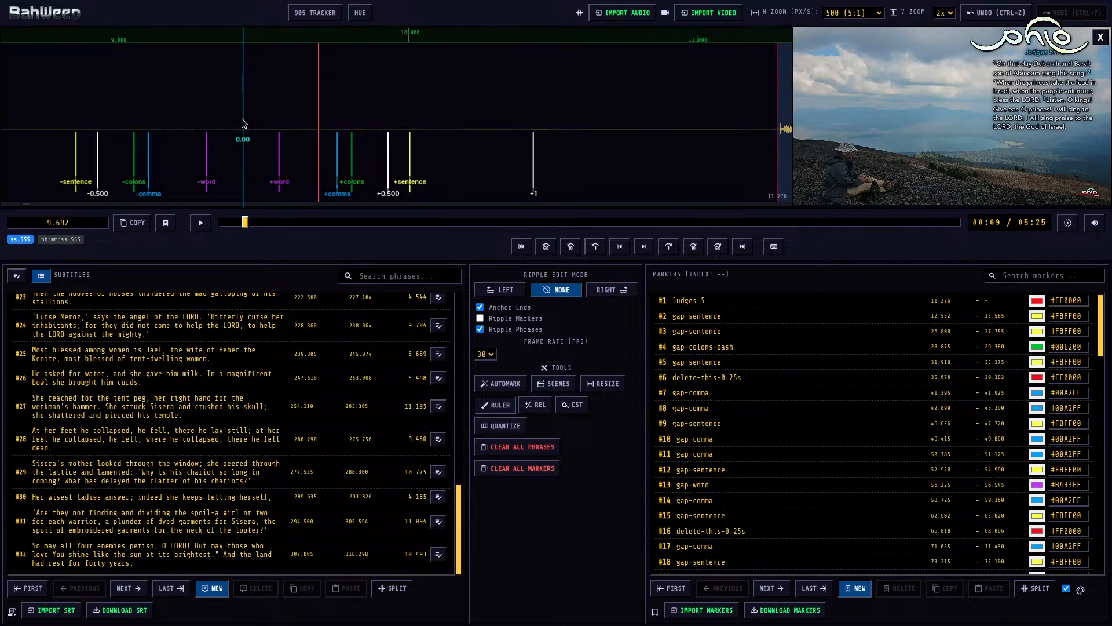
pyautogui.scroll(1, 244, 123)
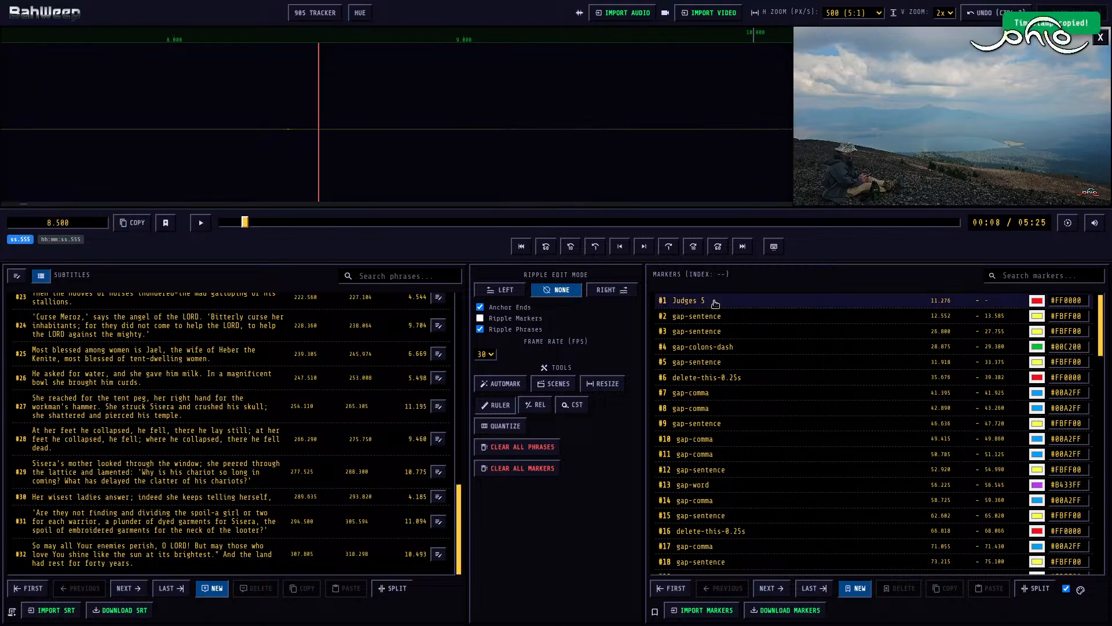
pyautogui.click(887, 300)
pyautogui.click(937, 302)
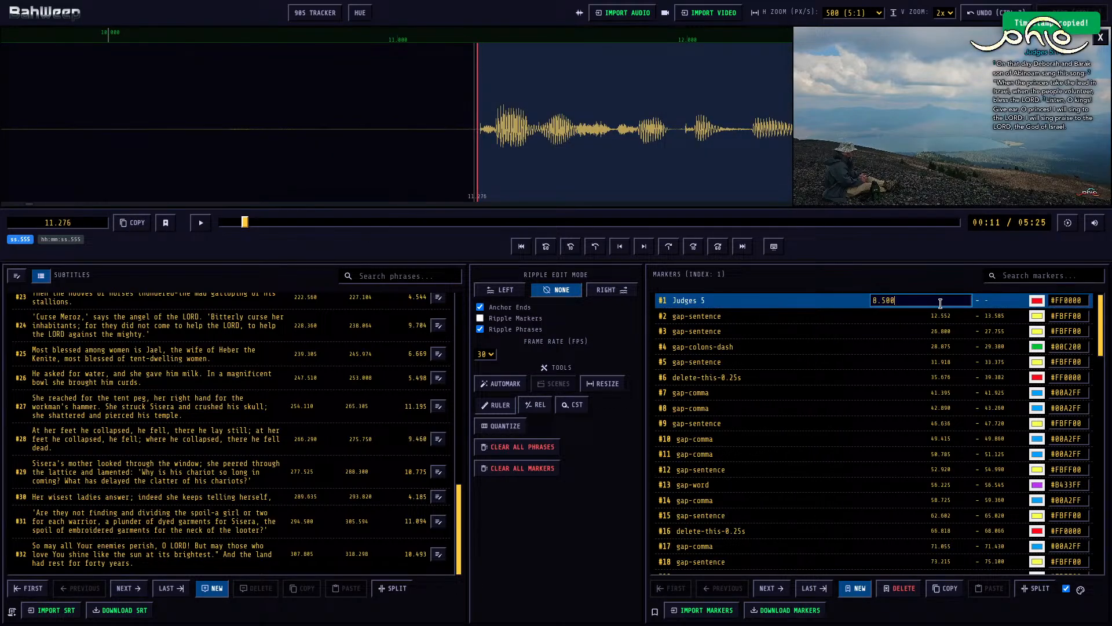
pyautogui.click(757, 302)
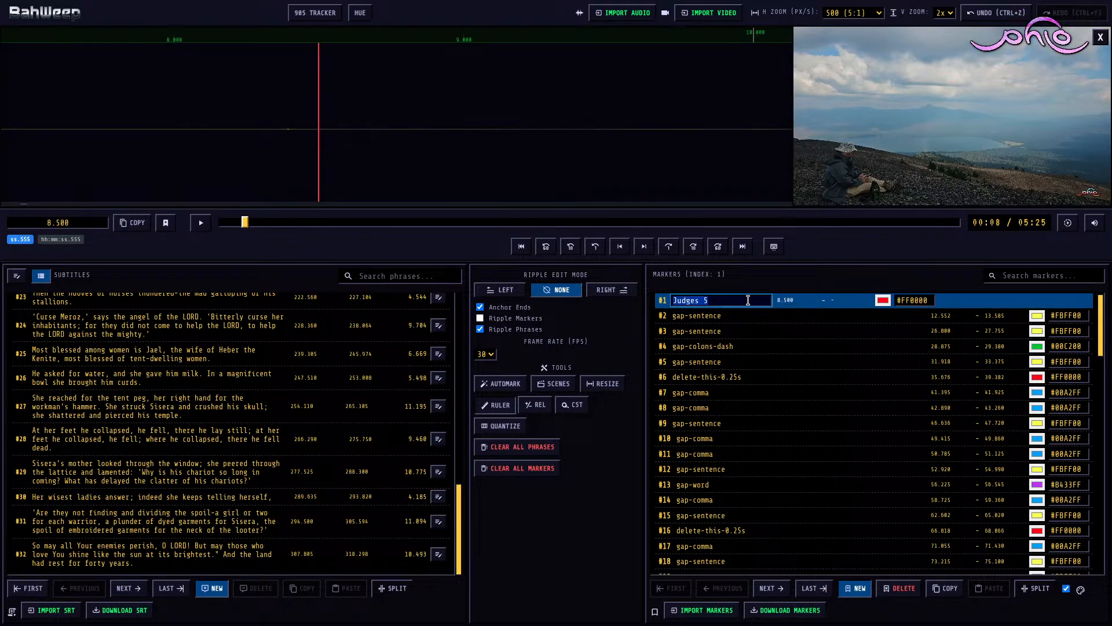
pyautogui.click(748, 300)
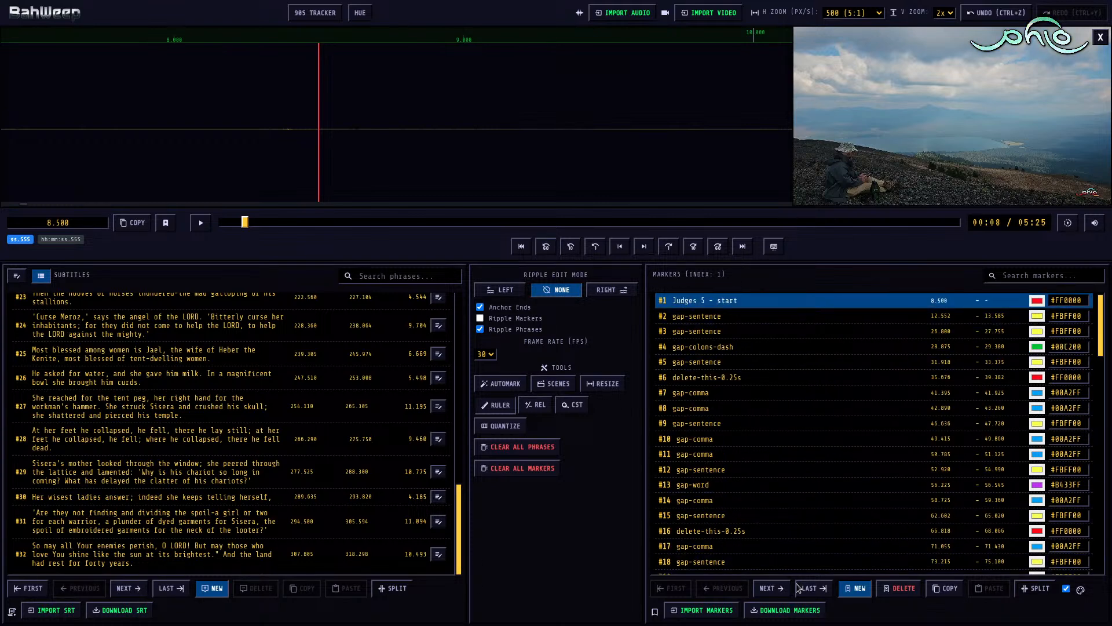
# Step: Move the last Judges 5 marker to 320.833, after the narration ends, and rename it Judges 5 - end
pyautogui.click(814, 588)
pyautogui.click(559, 153)
pyautogui.press('space')
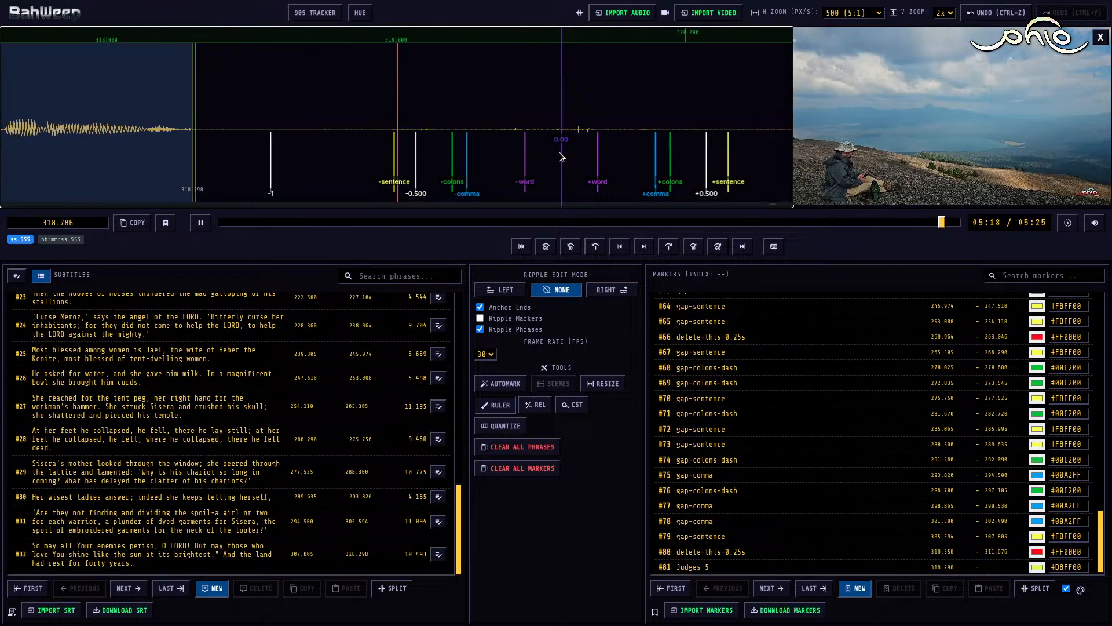
pyautogui.press('space')
pyautogui.click(271, 126)
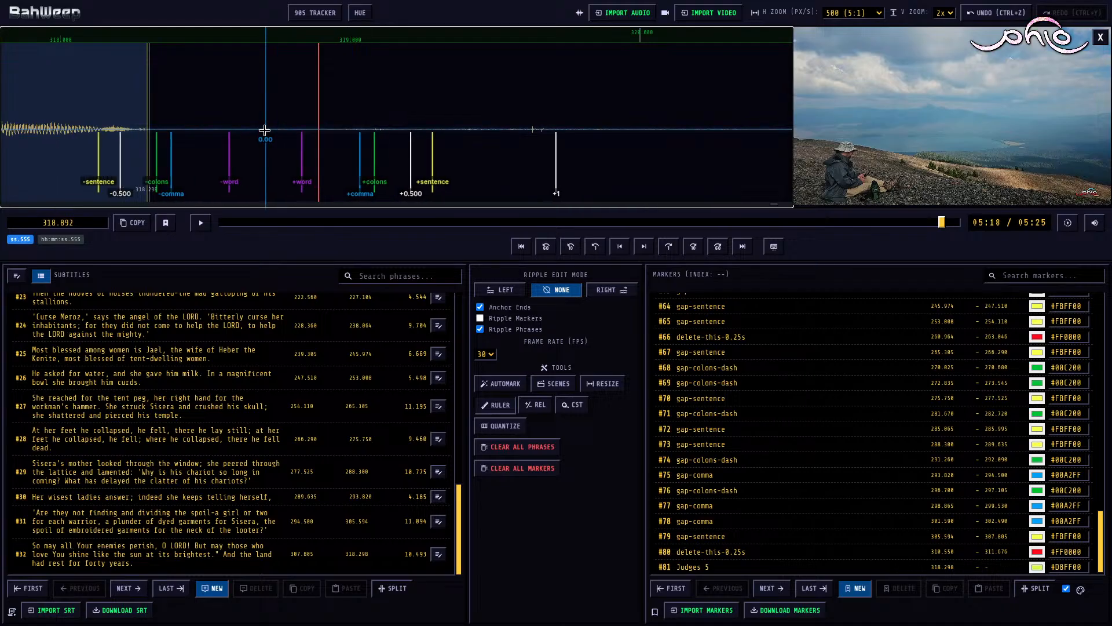
pyautogui.click(266, 129)
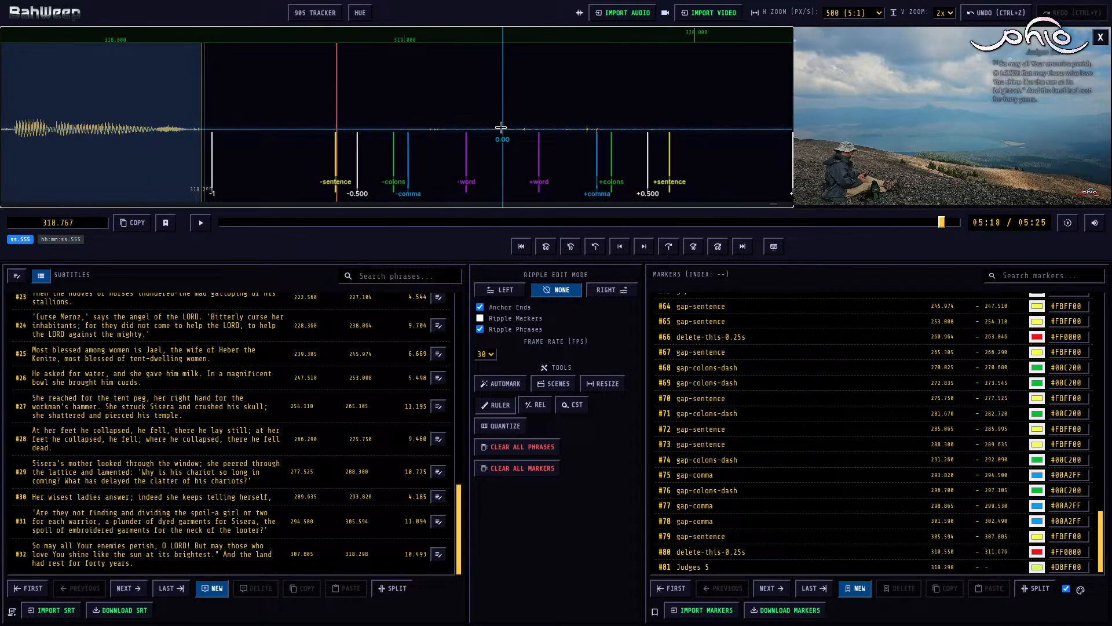
pyautogui.press('Right')
pyautogui.press('Right')
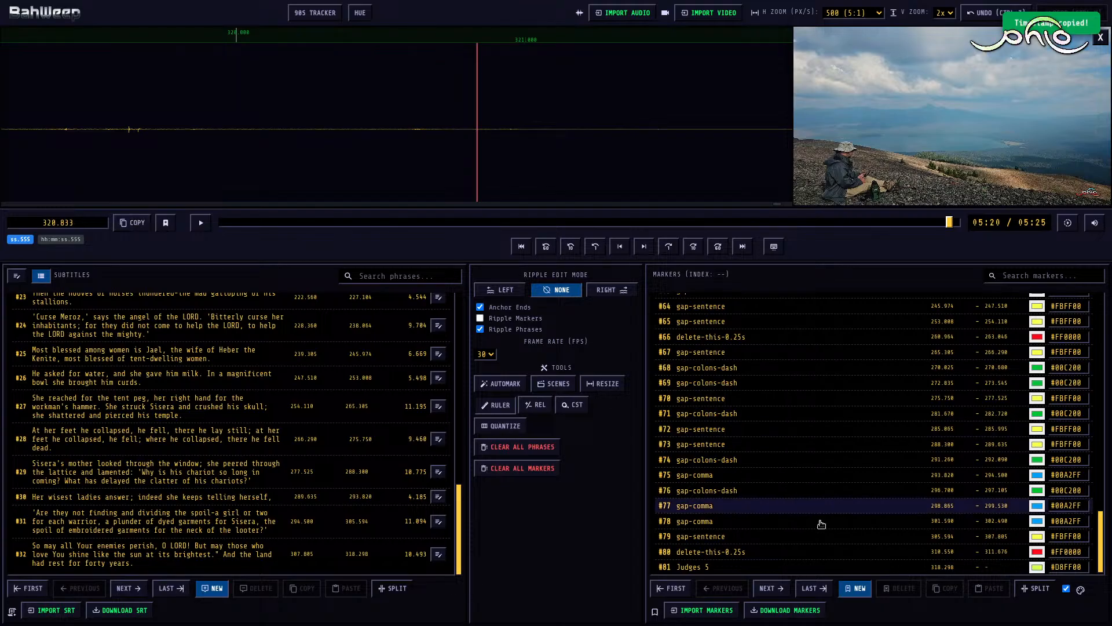
pyautogui.click(895, 566)
pyautogui.hotkey('ctrl', 'v')
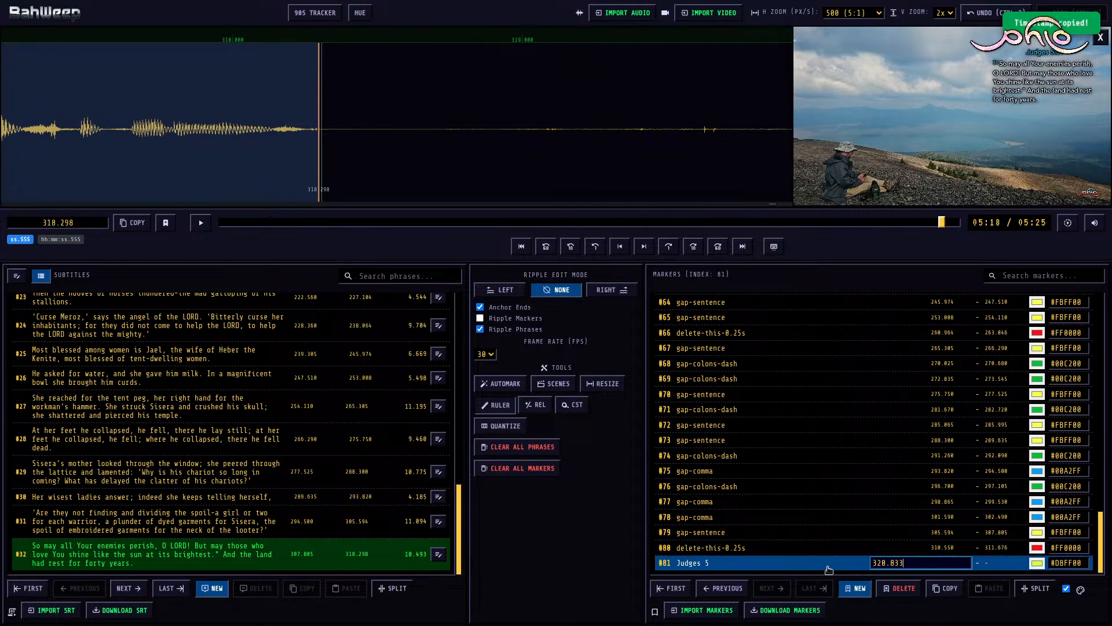
pyautogui.doubleClick(739, 562)
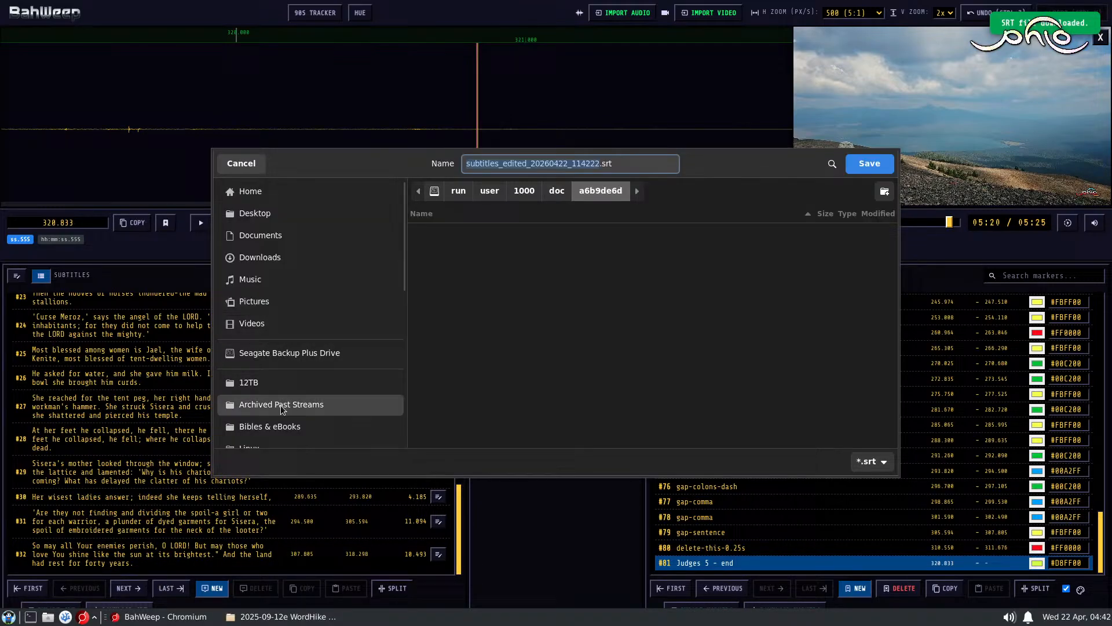
# Step: Download the edited subtitles into the Judges 5 folder, replacing Judges 5.srt
pyautogui.click(281, 405)
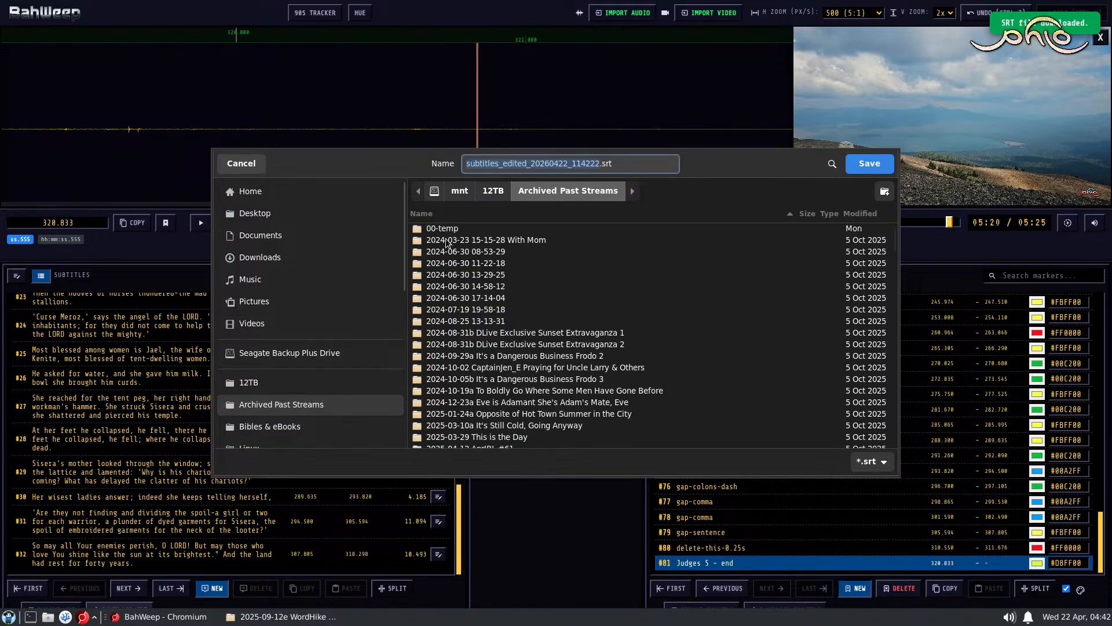
pyautogui.doubleClick(447, 230)
pyautogui.doubleClick(447, 230)
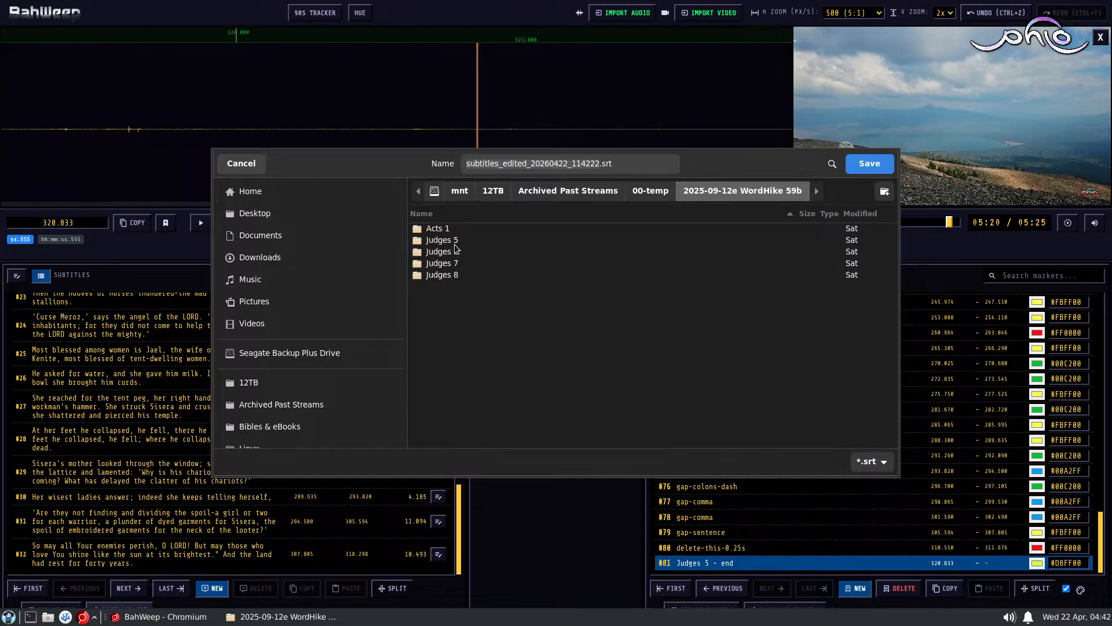
pyautogui.doubleClick(453, 240)
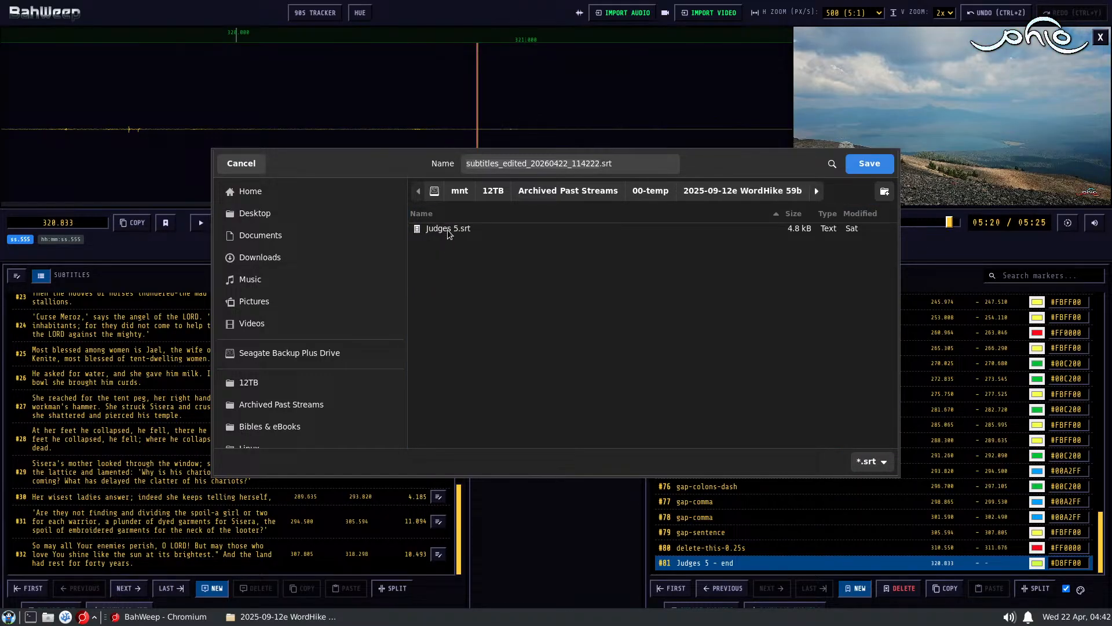
pyautogui.doubleClick(448, 229)
pyautogui.click(633, 346)
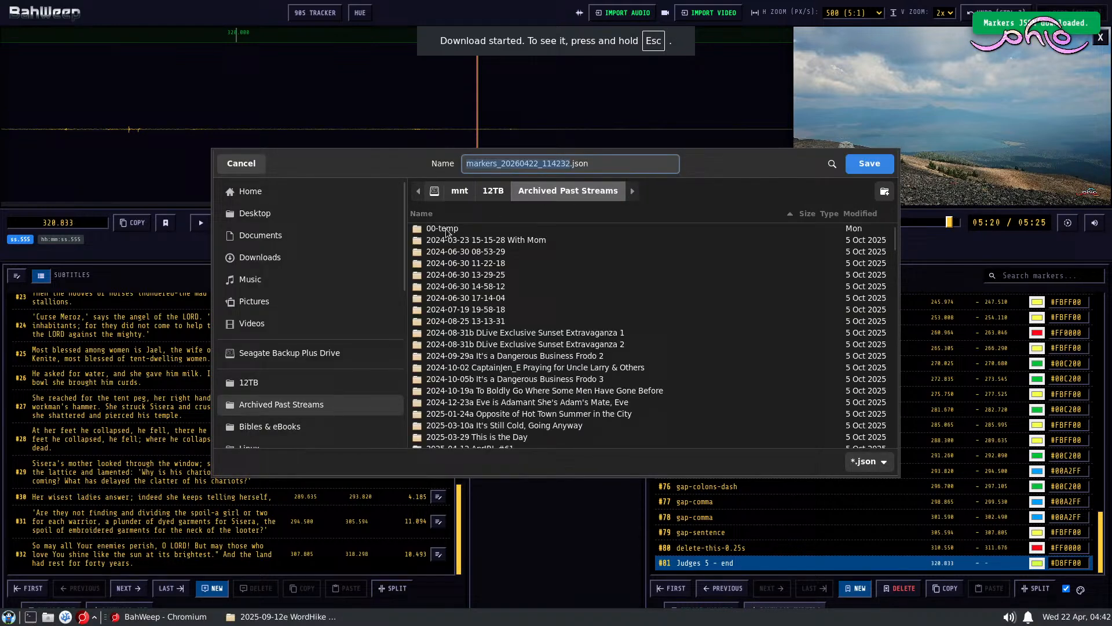
# Step: Save the downloaded markers as Judges 5.json in the Judges 5 folder of 2025-09-12e WordHike 59b
pyautogui.doubleClick(448, 229)
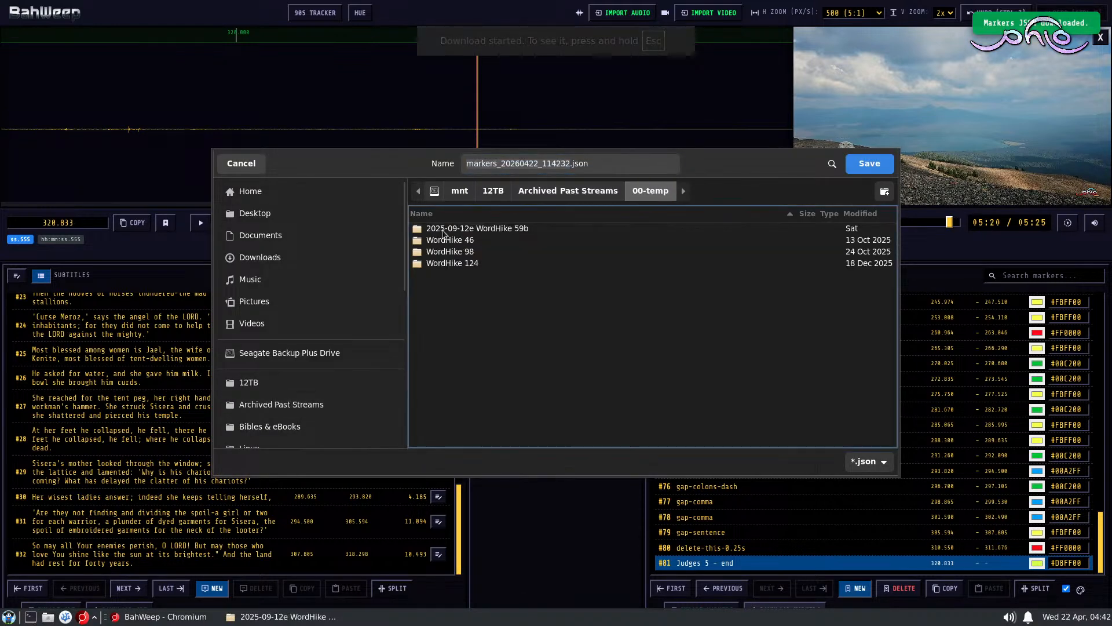
pyautogui.doubleClick(448, 228)
pyautogui.doubleClick(449, 241)
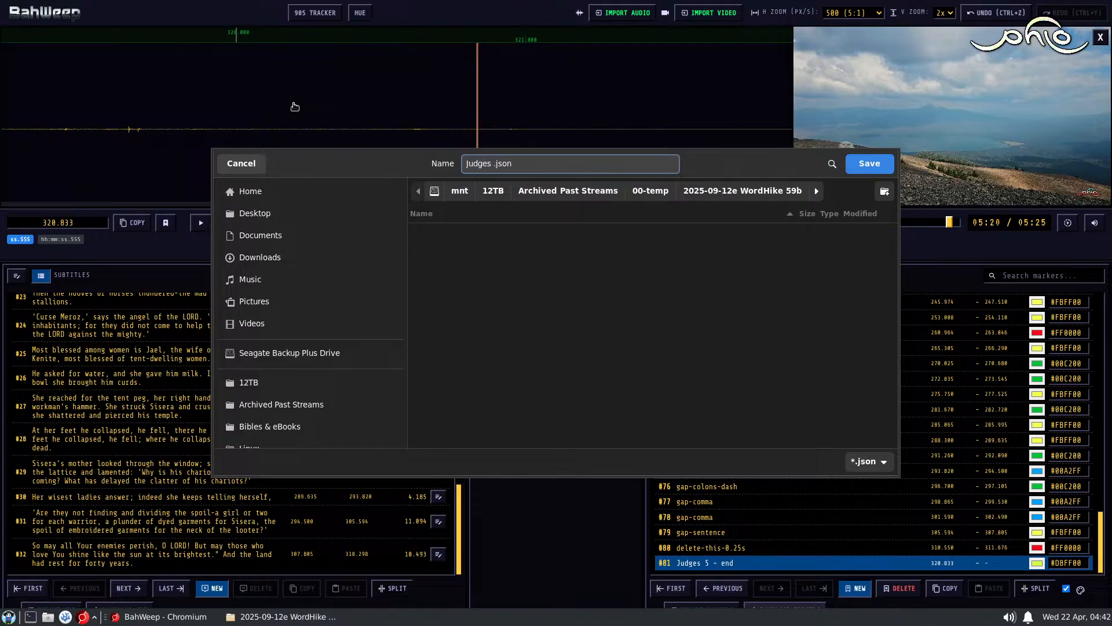
pyautogui.press('Return')
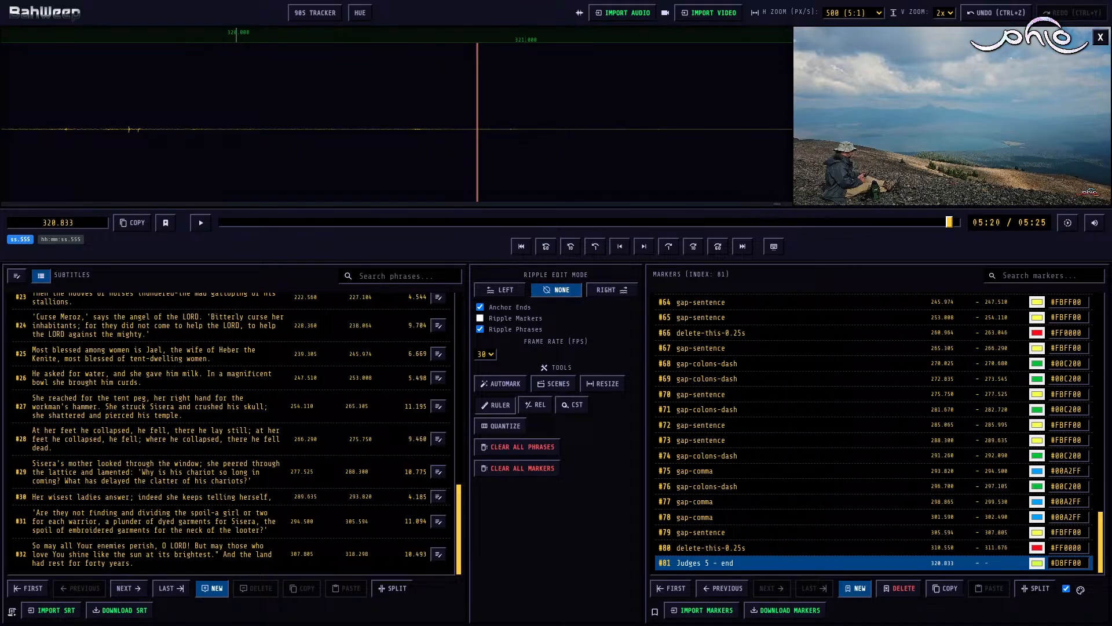
# Step: Switch to the file manager, open the Judges 5 folder and start a terminal there, clear of the file list
pyautogui.hotkey('alt', 'Tab')
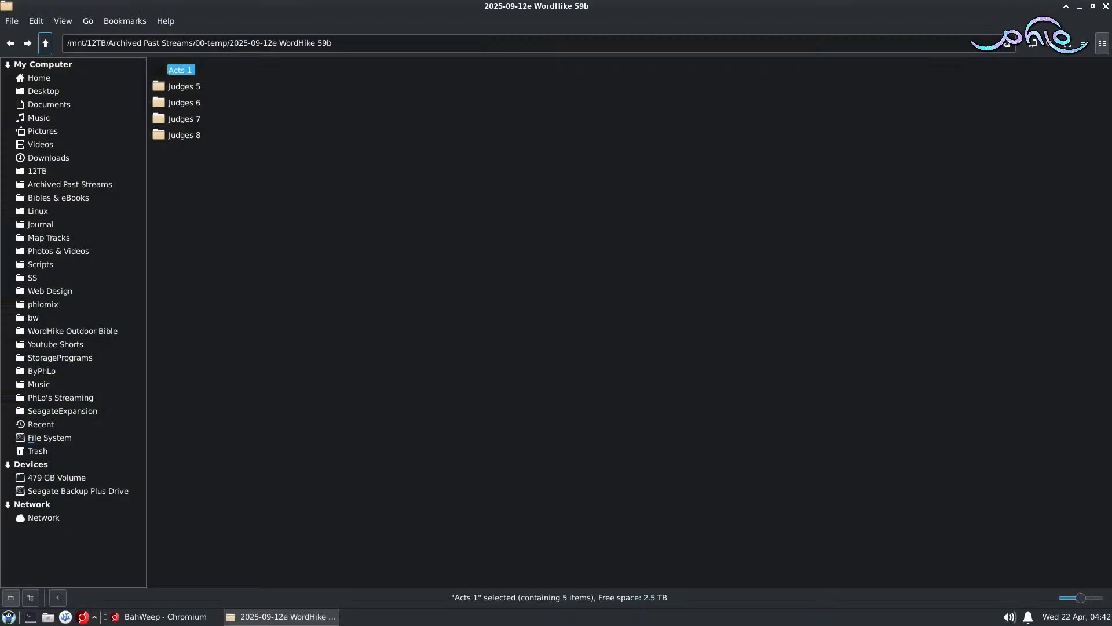
pyautogui.doubleClick(189, 86)
pyautogui.rightClick(359, 174)
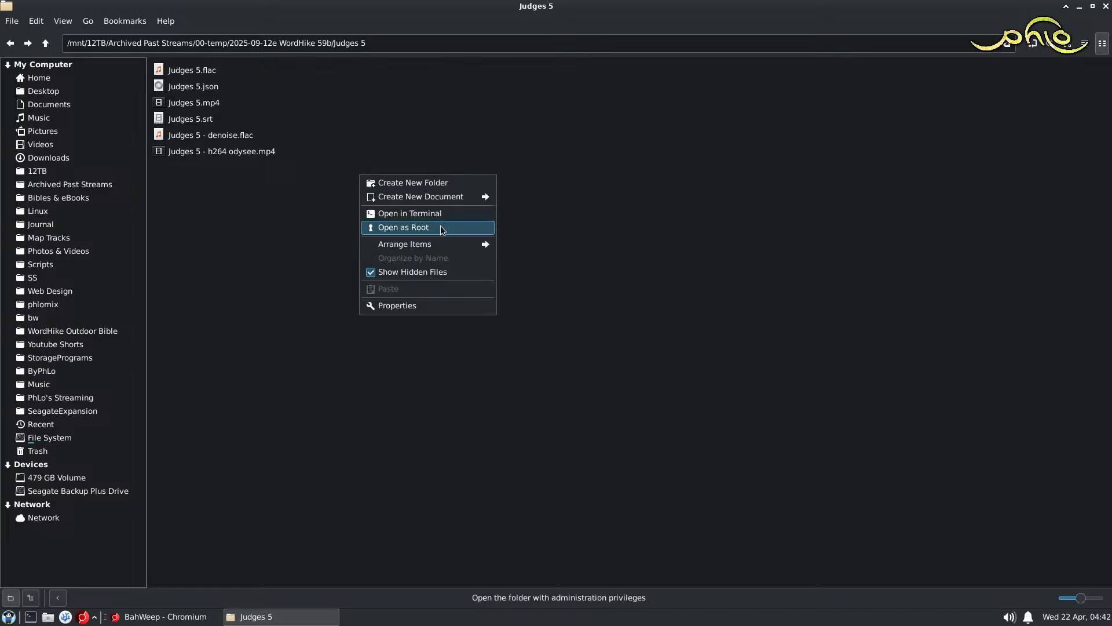
pyautogui.click(447, 213)
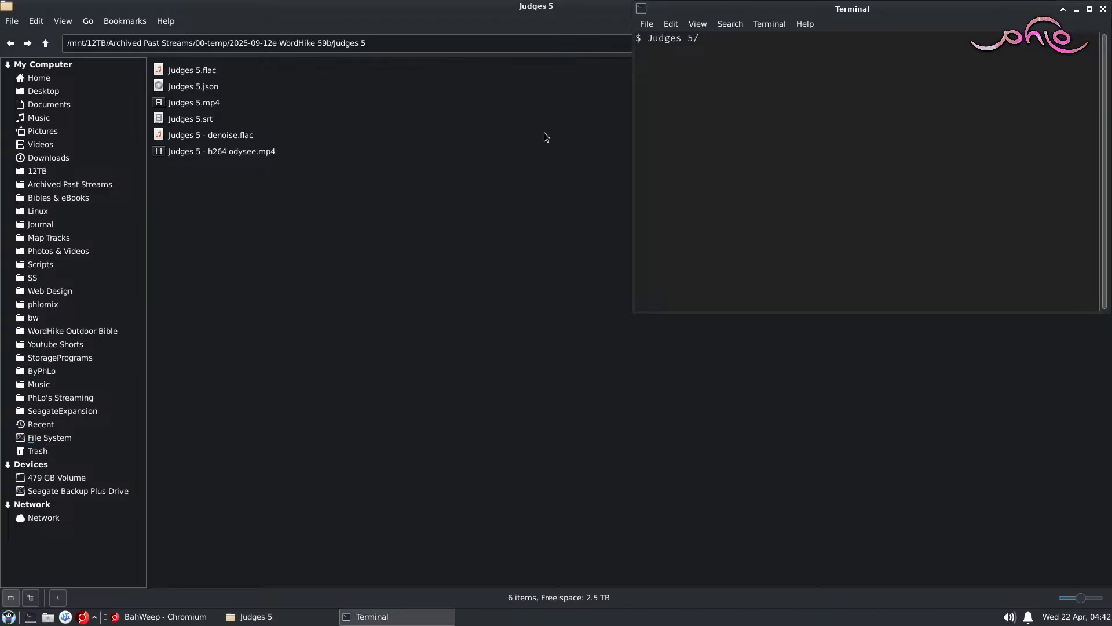
pyautogui.moveTo(730, 10); pyautogui.dragTo(484, 176)
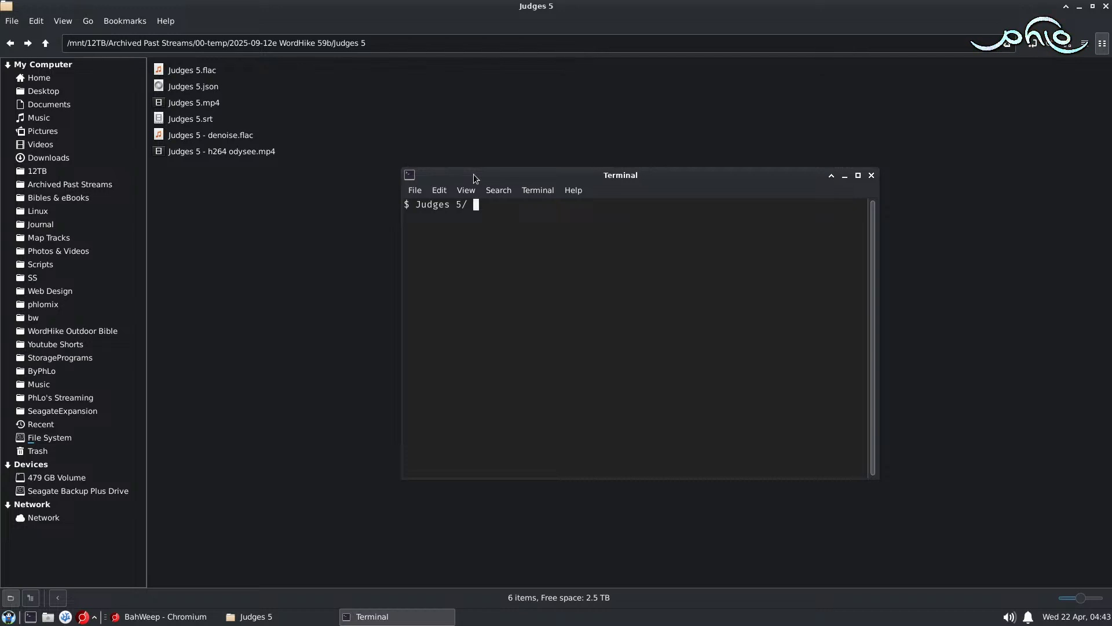
# Step: Run bwtomlt -s "Judges 5" --fps 30 in the terminal to generate the Shotcut project
pyautogui.write('bwtomlt -s "Judges ')
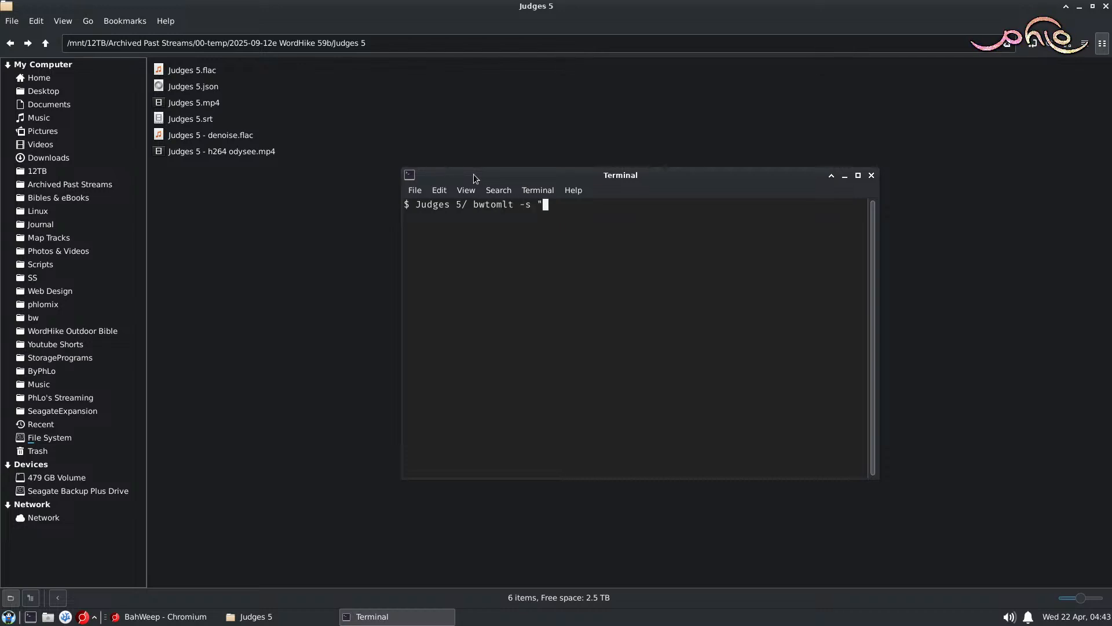
pyautogui.write('5" --fps 30')
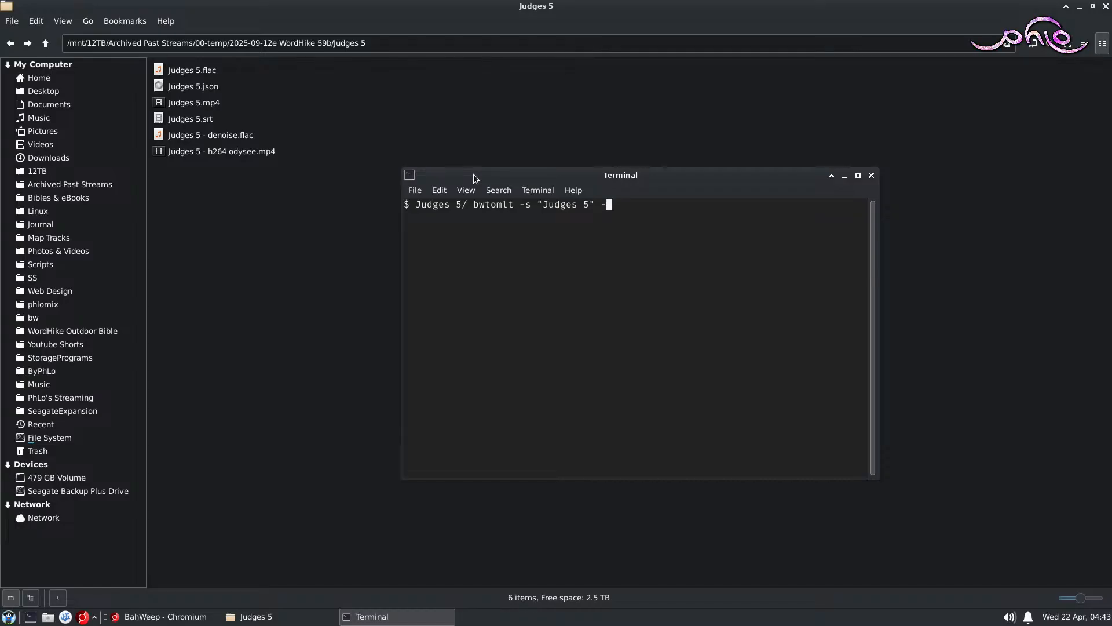
pyautogui.press('Return')
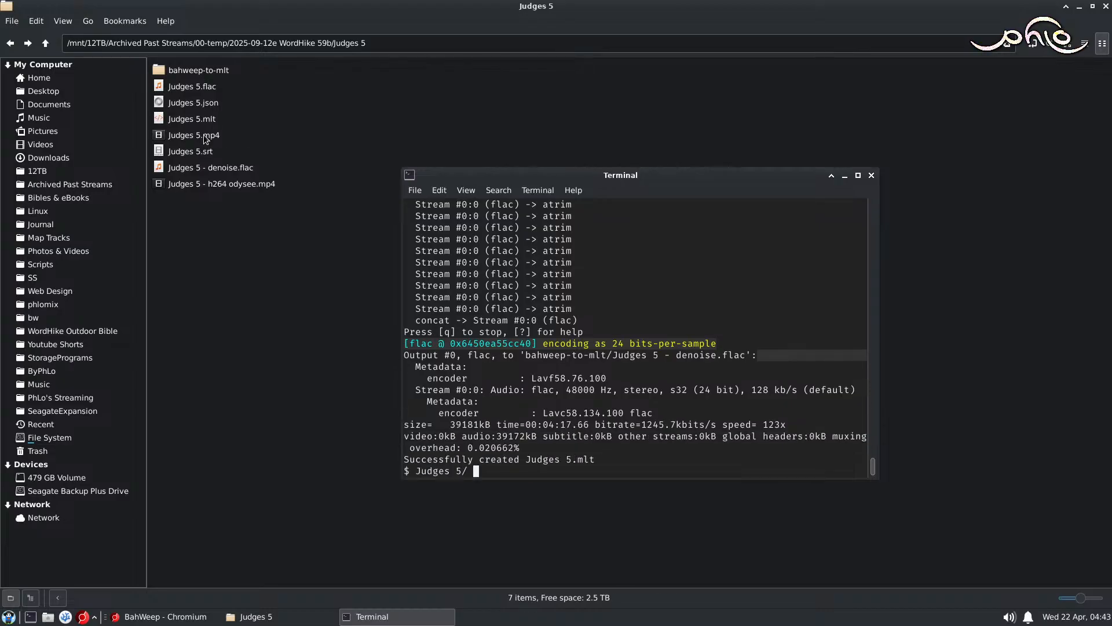
# Step: Open Judges 5.mlt in Shotcut and save the project with the denoised audio track A2 muted
pyautogui.click(210, 120)
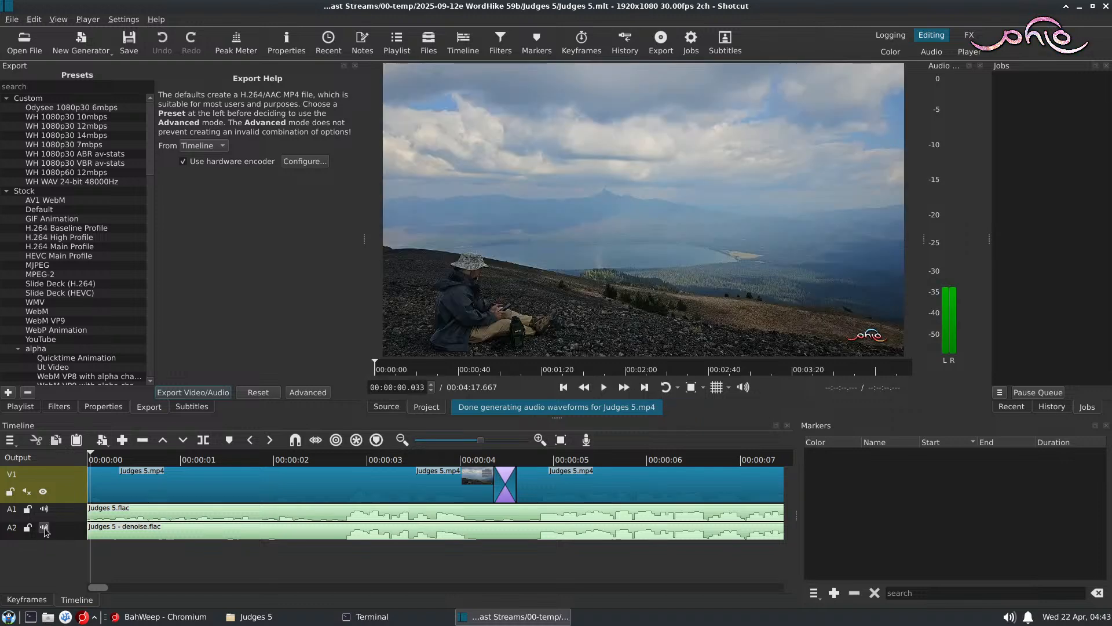
pyautogui.click(44, 528)
pyautogui.click(129, 42)
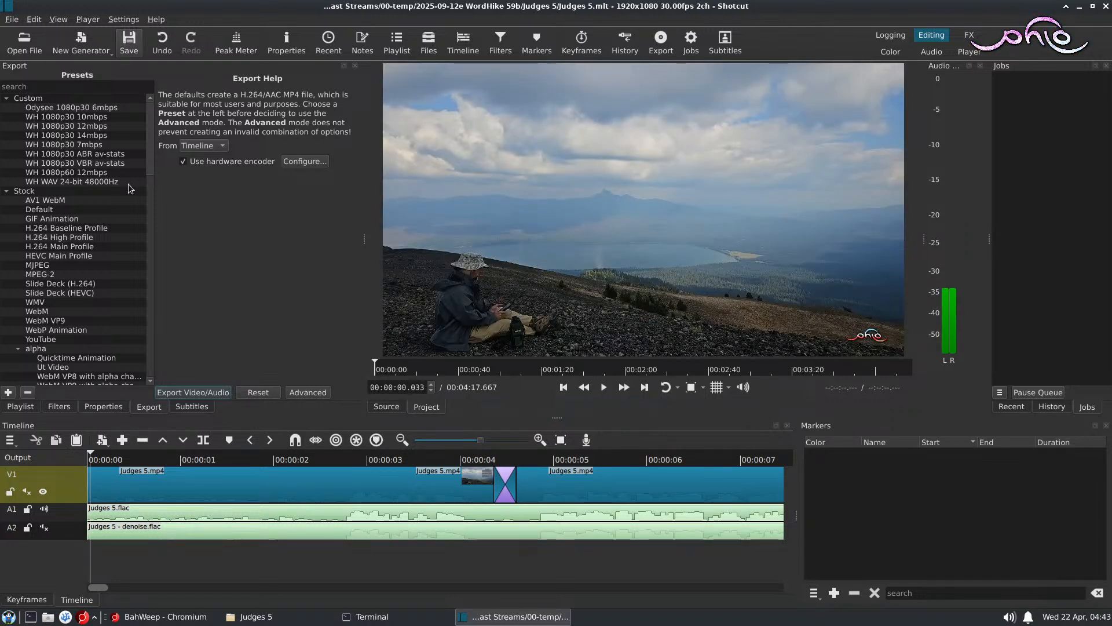
# Step: Play the assembled Judges 5 timeline from the start and pause it at about 00:02:41
pyautogui.press('space')
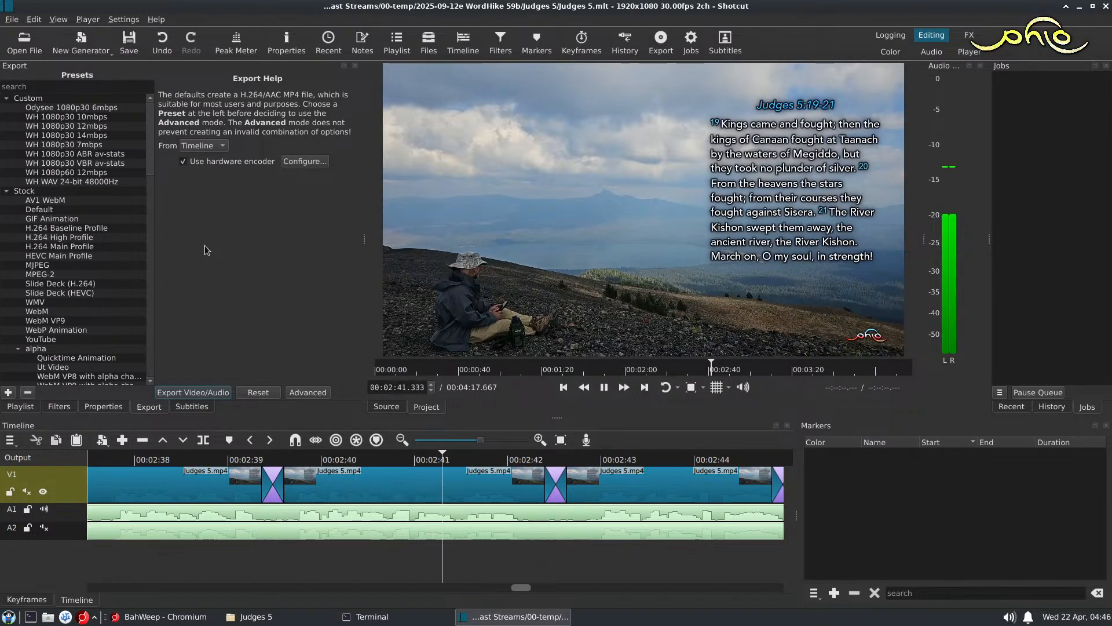
pyautogui.press('space')
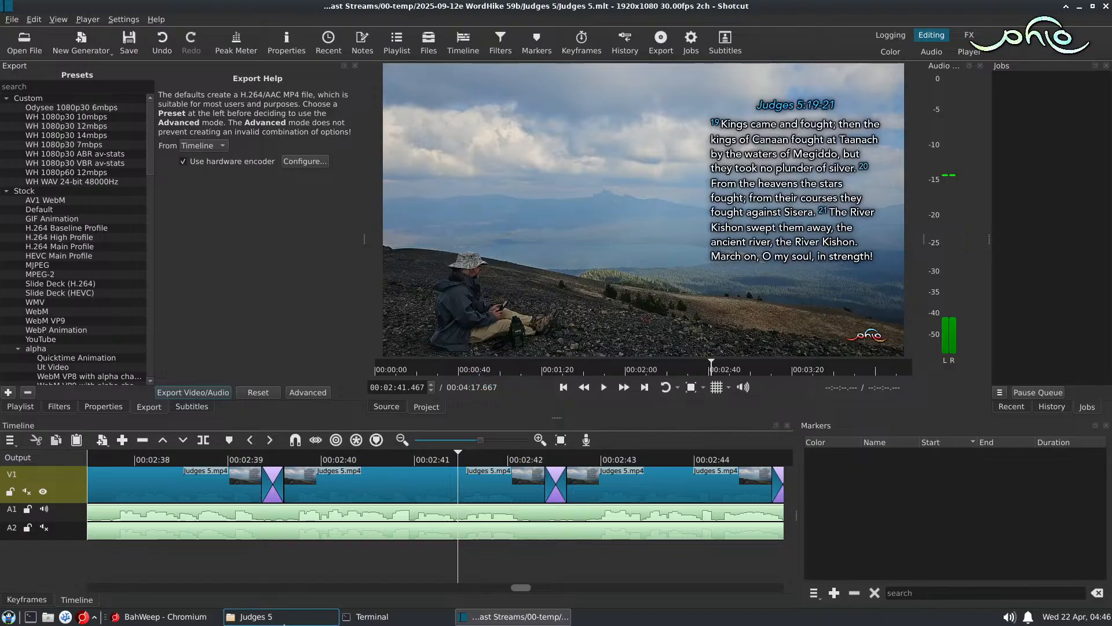
# Step: Switch to BahWeep and search the subtitles for "their"
pyautogui.click(164, 617)
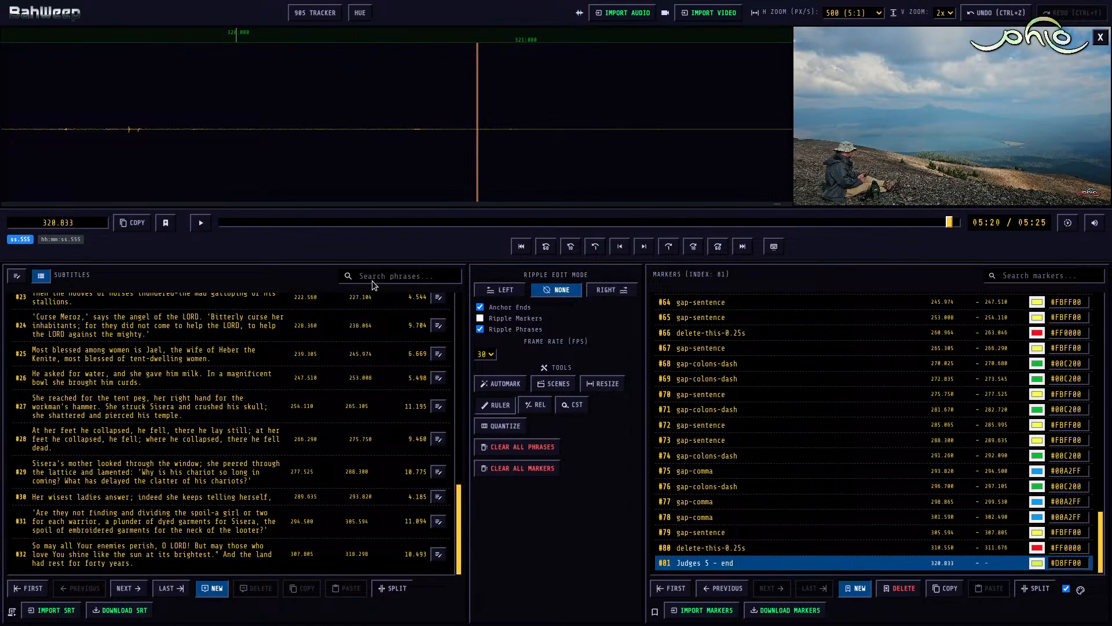
pyautogui.write('their')
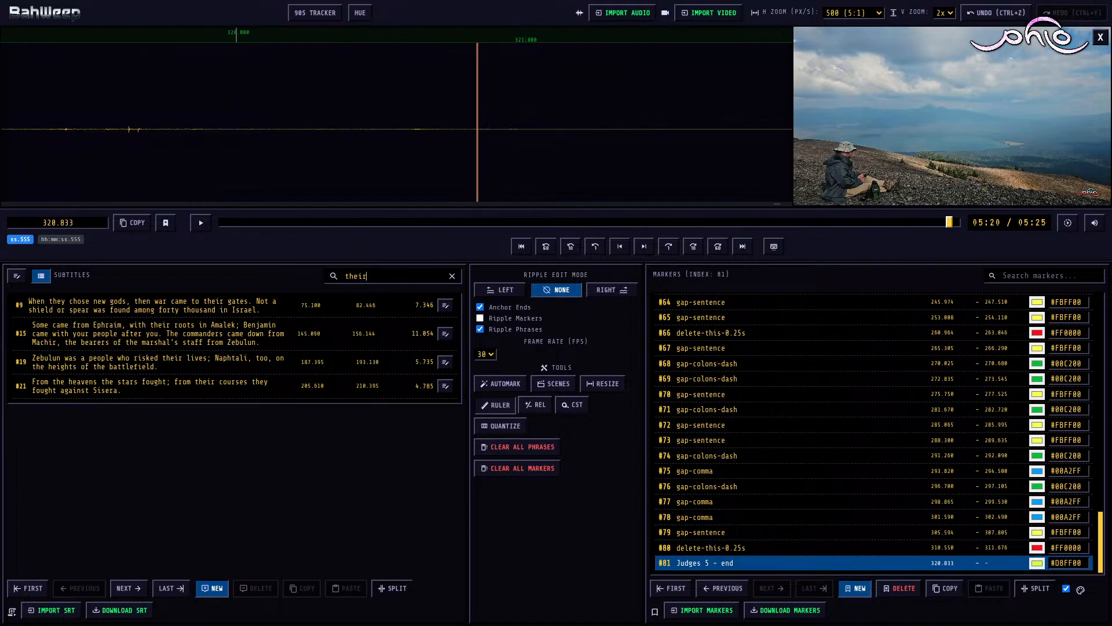
# Step: Open Judges 5.flac from the Judges 5 folder in Audacity and play it briefly from about 1:32.5
pyautogui.hotkey('alt', 'Tab')
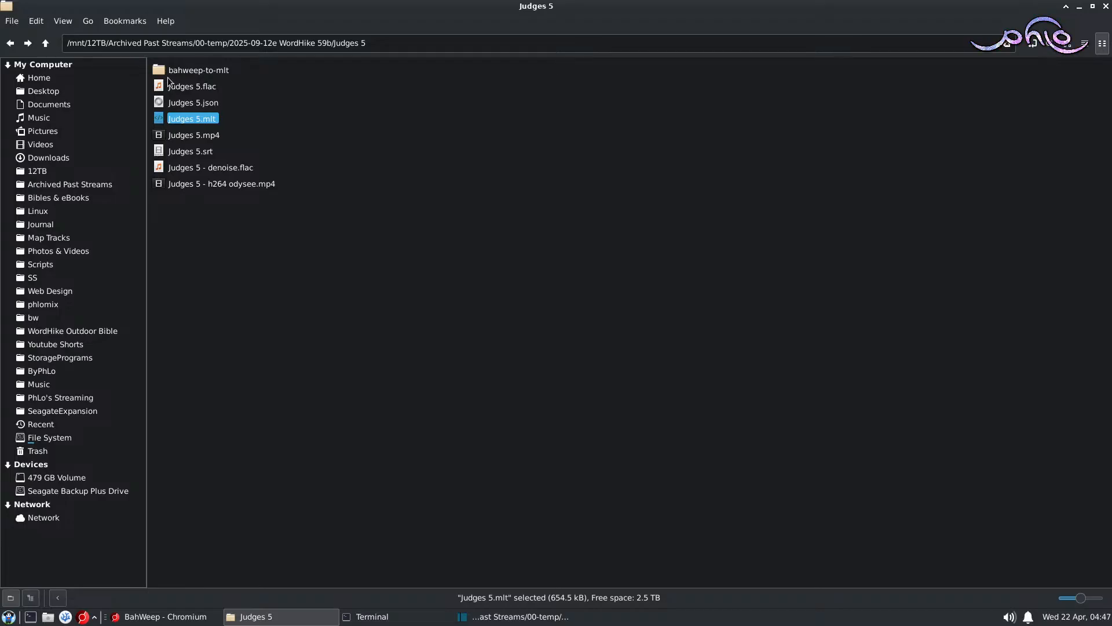
pyautogui.rightClick(196, 85)
pyautogui.click(350, 168)
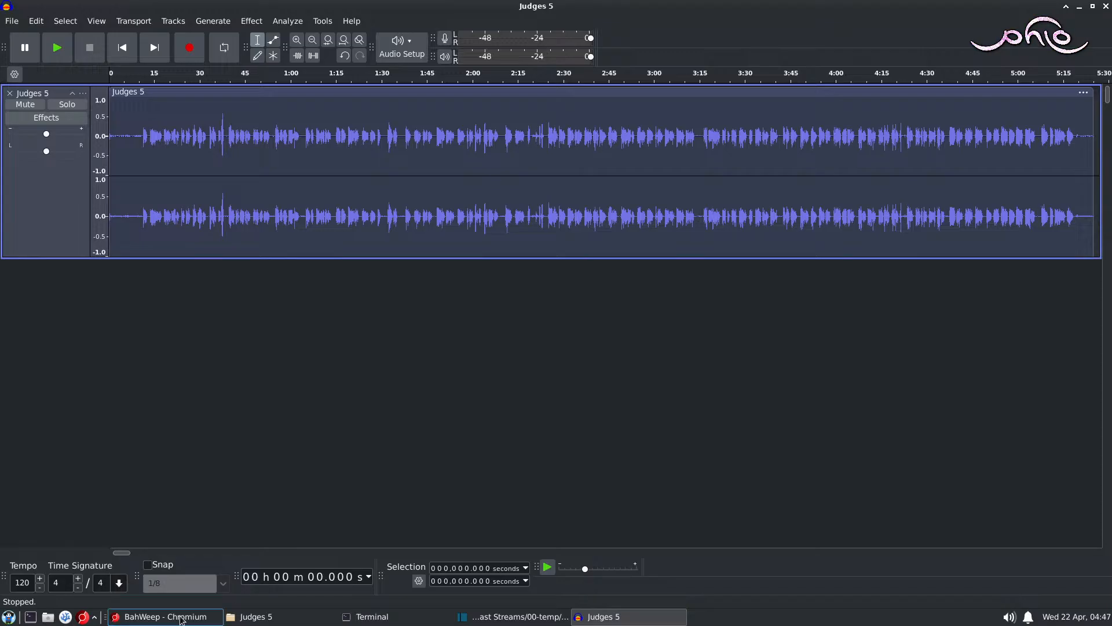
pyautogui.click(389, 139)
pyautogui.press('space')
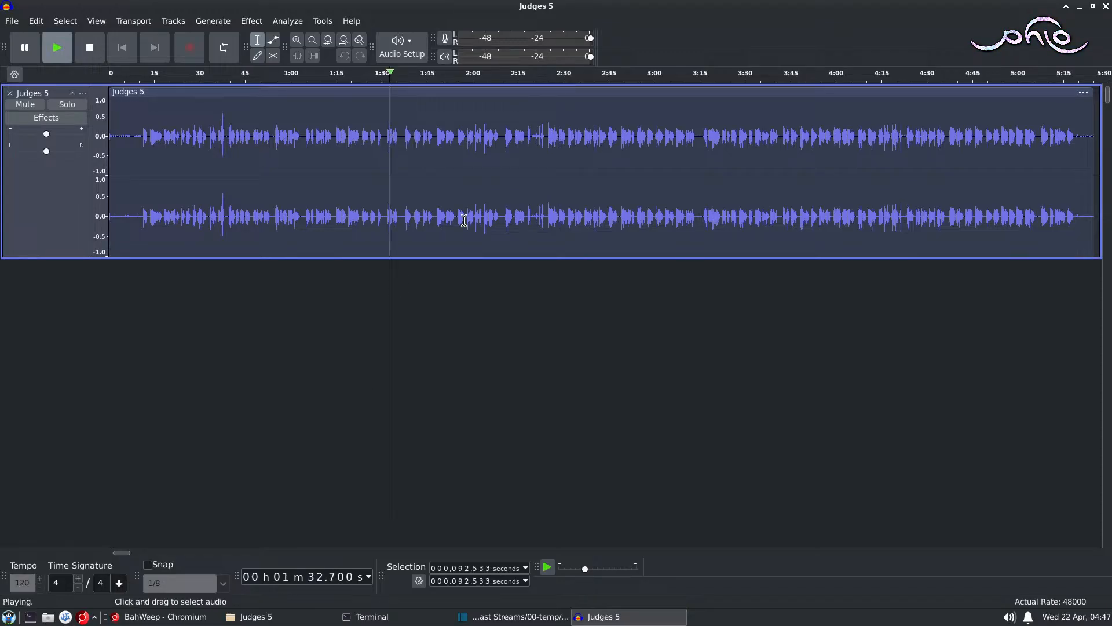
pyautogui.press('space')
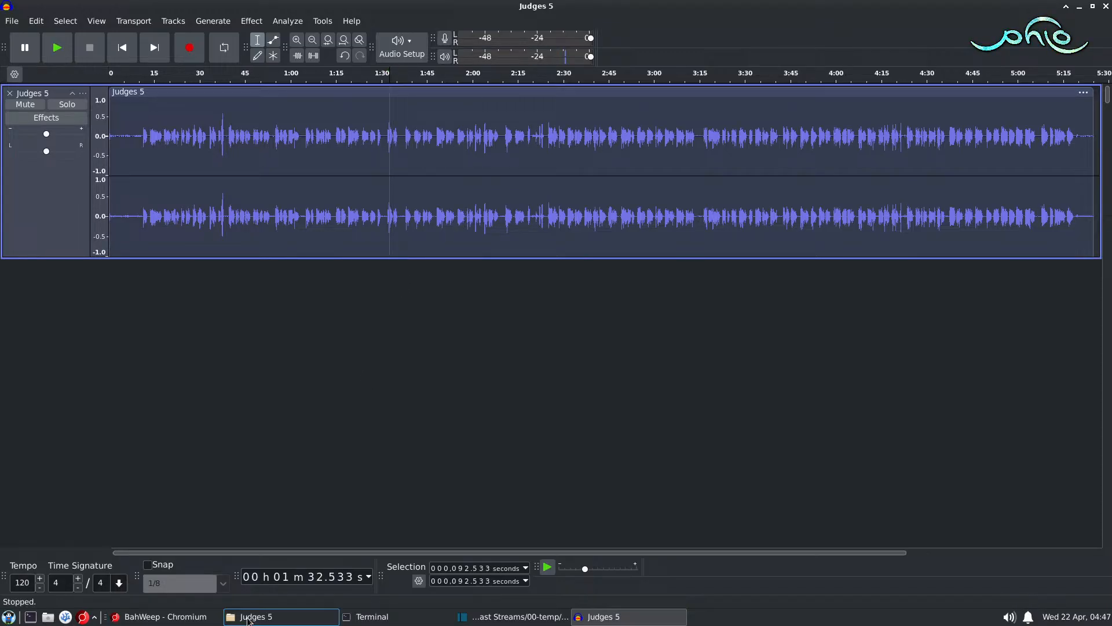
# Step: Check the filtered subtitles in BahWeep, and spot-check the Audacity narration from about 1:45.7 and 2:19.9
pyautogui.click(162, 616)
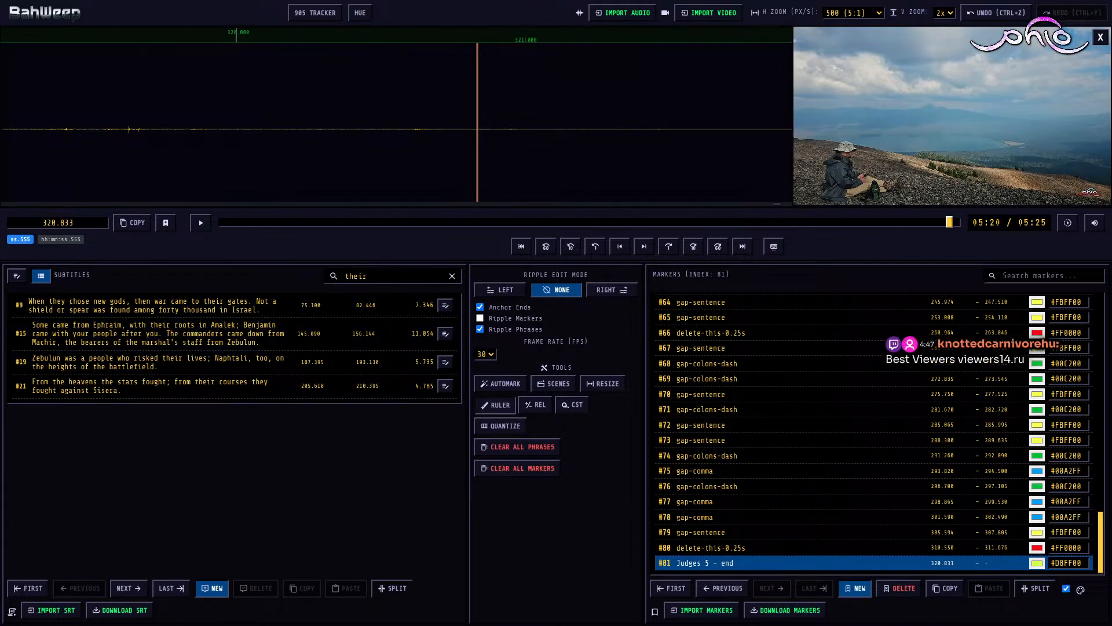
pyautogui.hotkey('alt', 'Tab')
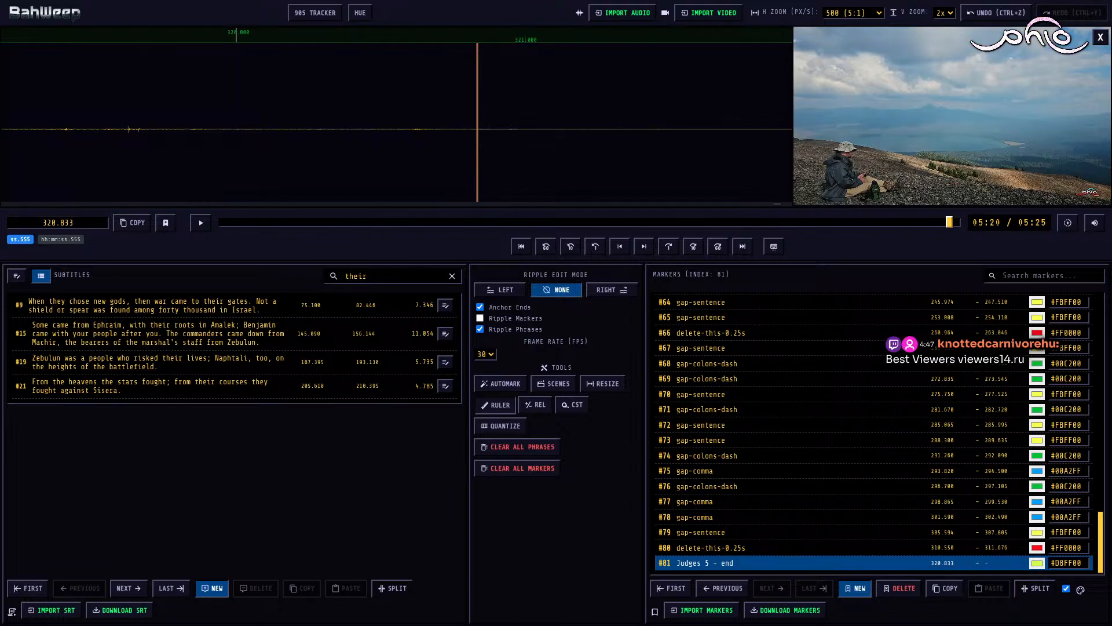
pyautogui.hotkey('alt', 'Tab')
pyautogui.click(429, 142)
pyautogui.press('space')
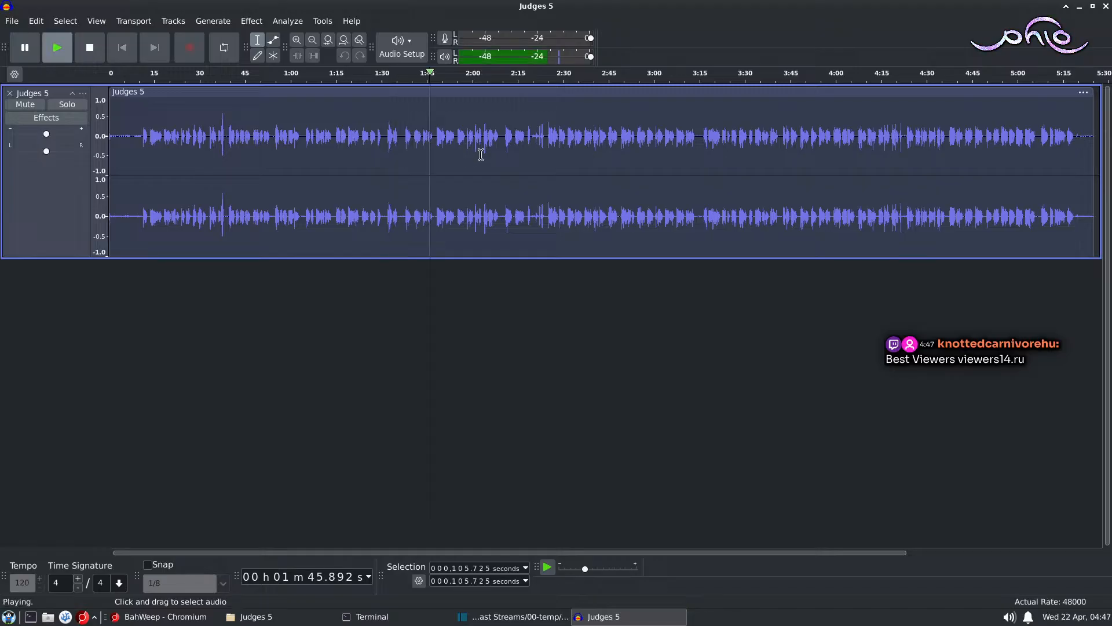
pyautogui.click(534, 146)
pyautogui.press('space')
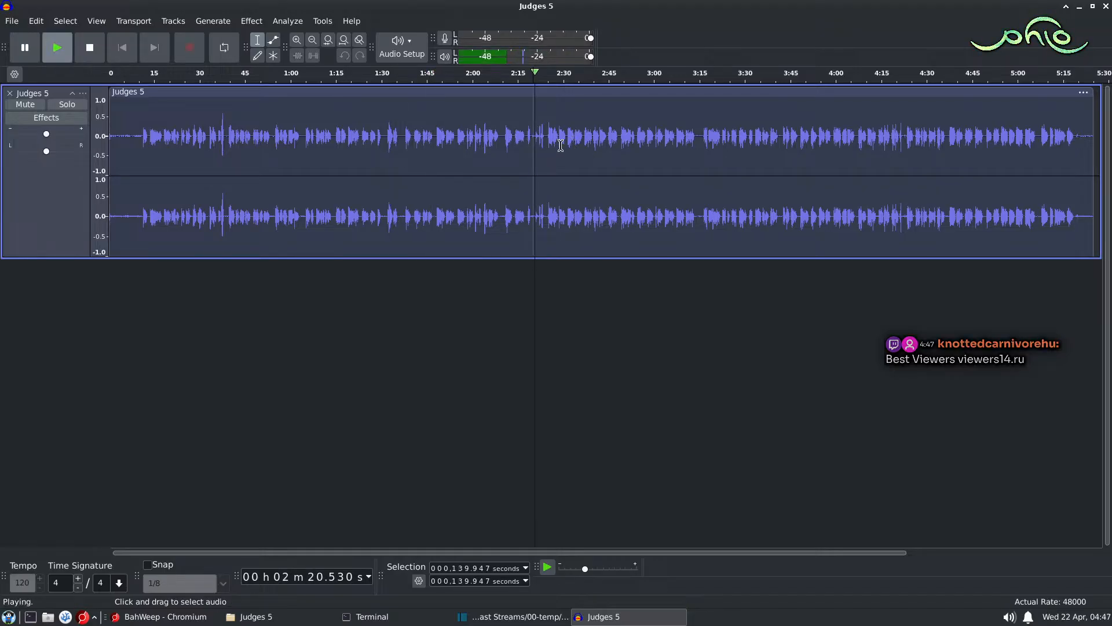
# Step: Play the narration passage starting at about 2:23.8 twice
pyautogui.press('space')
pyautogui.click(544, 165)
pyautogui.press('space')
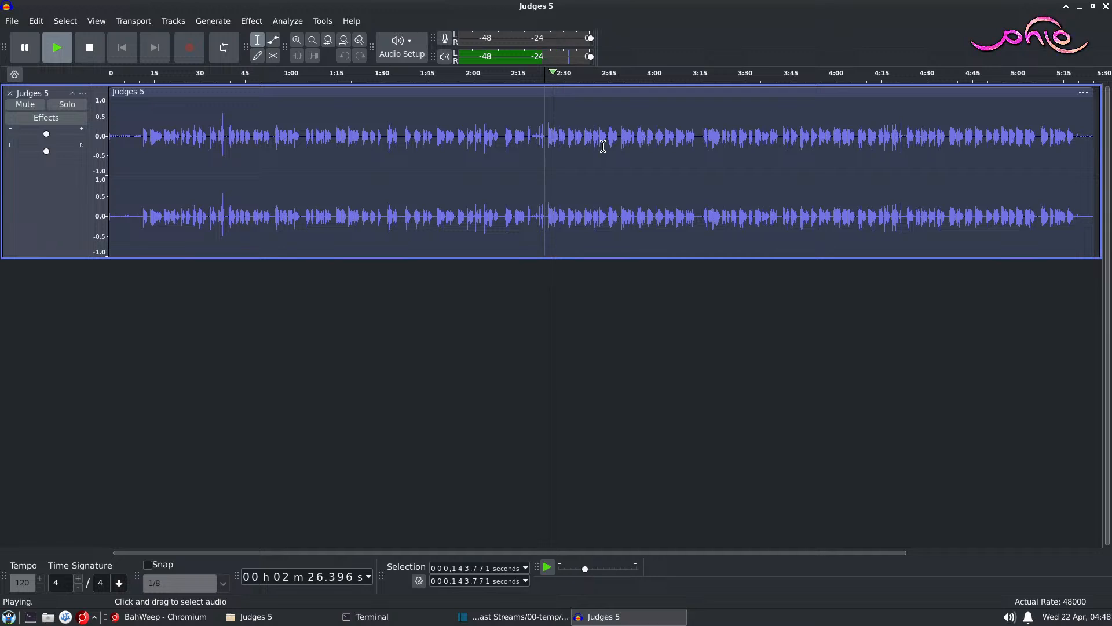
pyautogui.press('space')
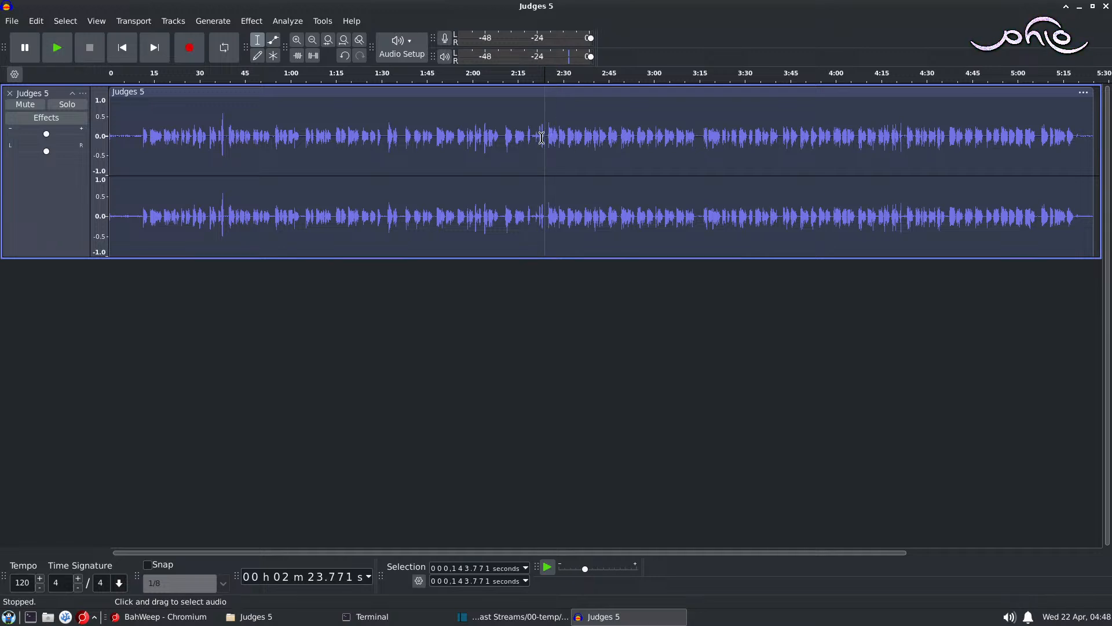
pyautogui.press('space')
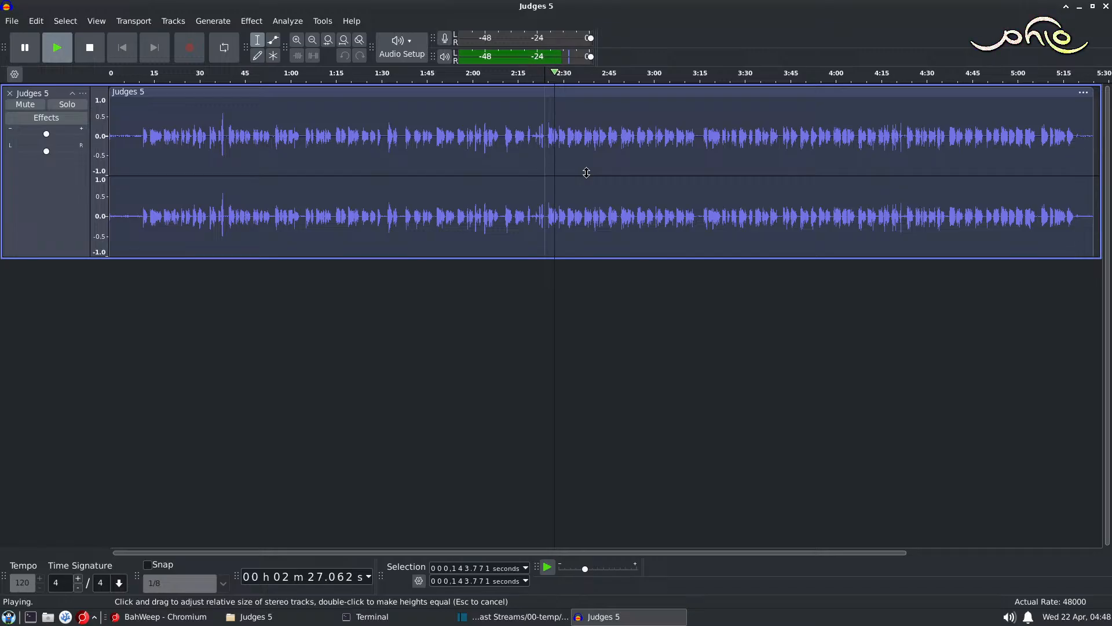
pyautogui.press('space')
# Step: Pinpoint the spoken word near 2:27 by playing short spots, and select the audio from about 146.745 to 146.978 seconds
pyautogui.click(551, 138)
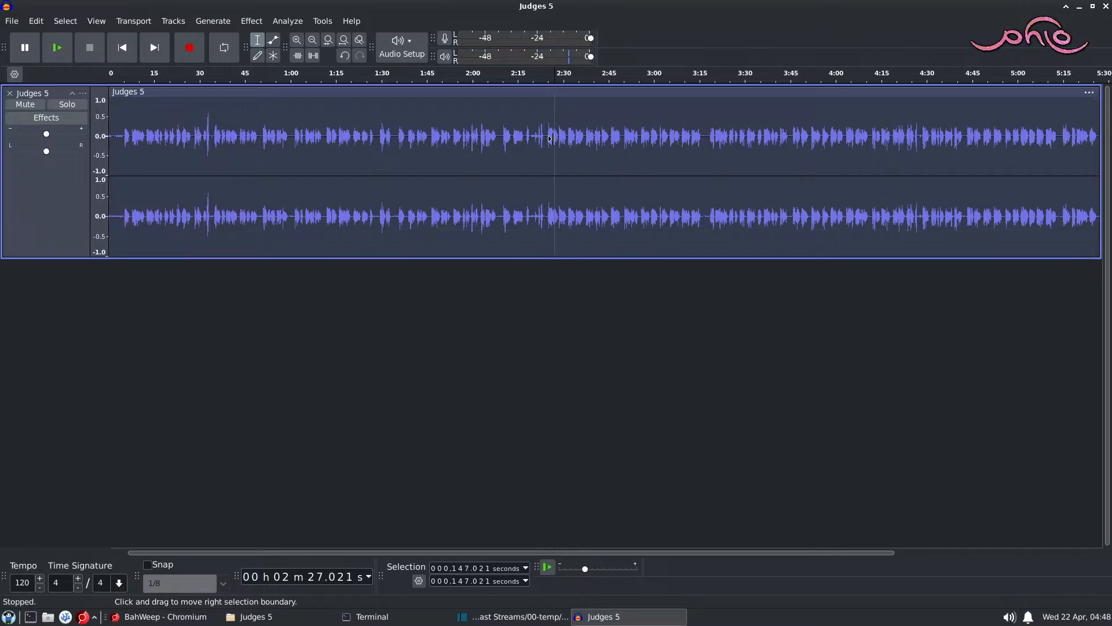
pyautogui.scroll(5, 550, 138)
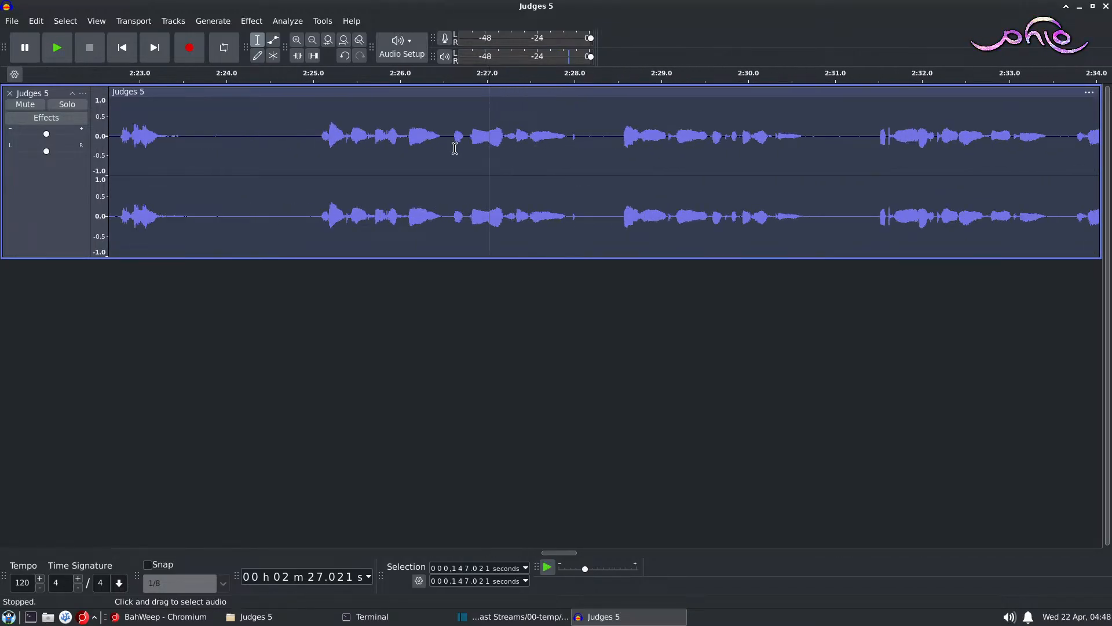
pyautogui.click(450, 148)
pyautogui.press('space')
pyautogui.press('space')
pyautogui.click(467, 155)
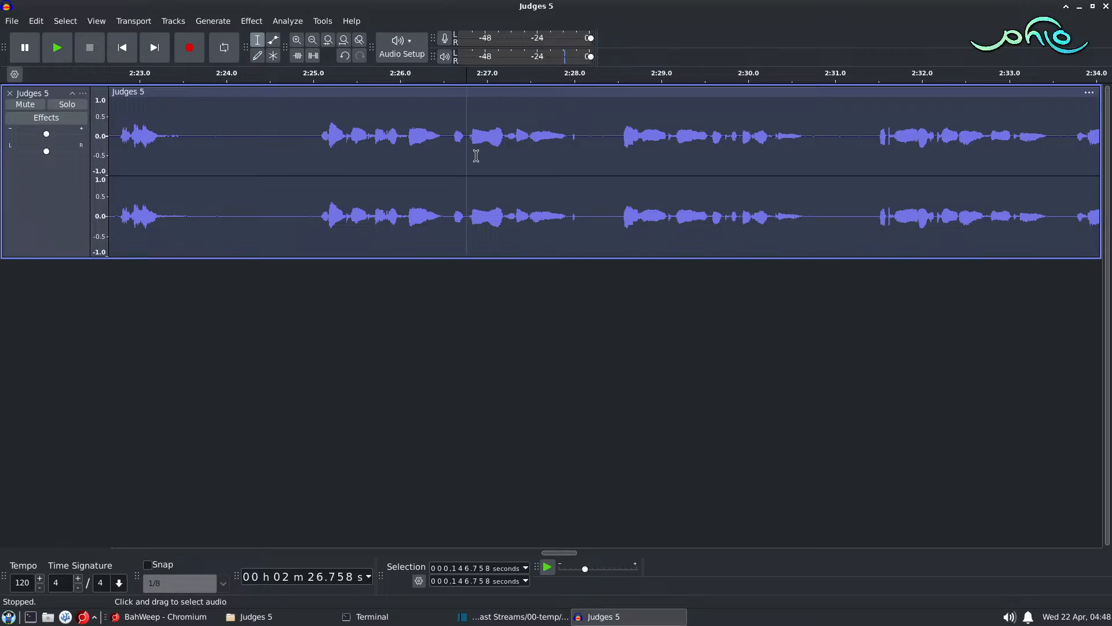
pyautogui.press('space')
pyautogui.press('space')
pyautogui.click(484, 138)
pyautogui.press('space')
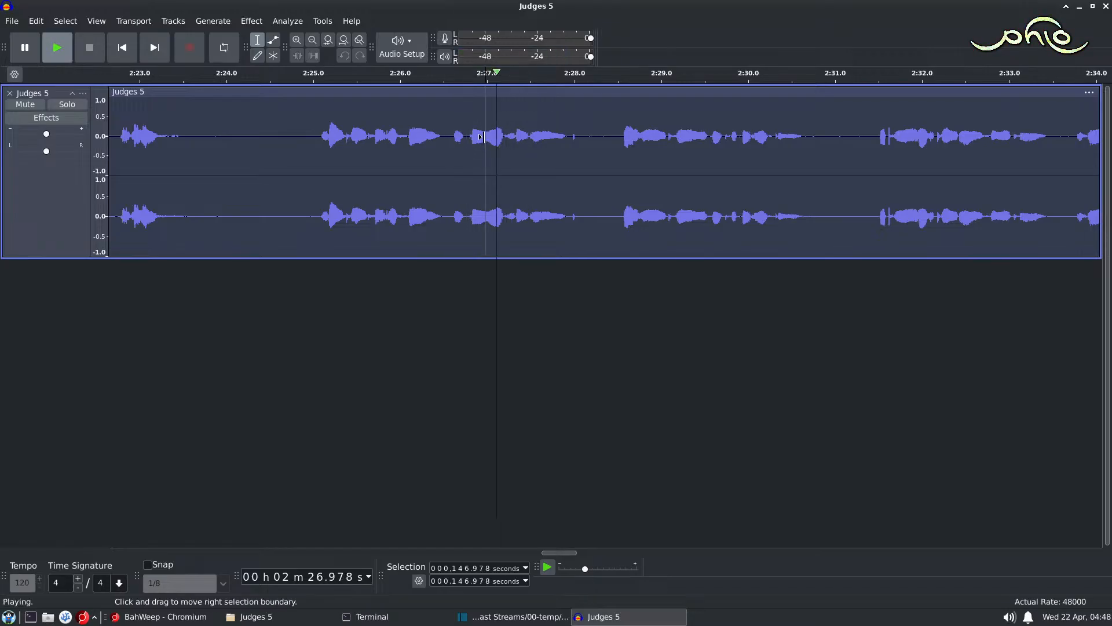
pyautogui.press('space')
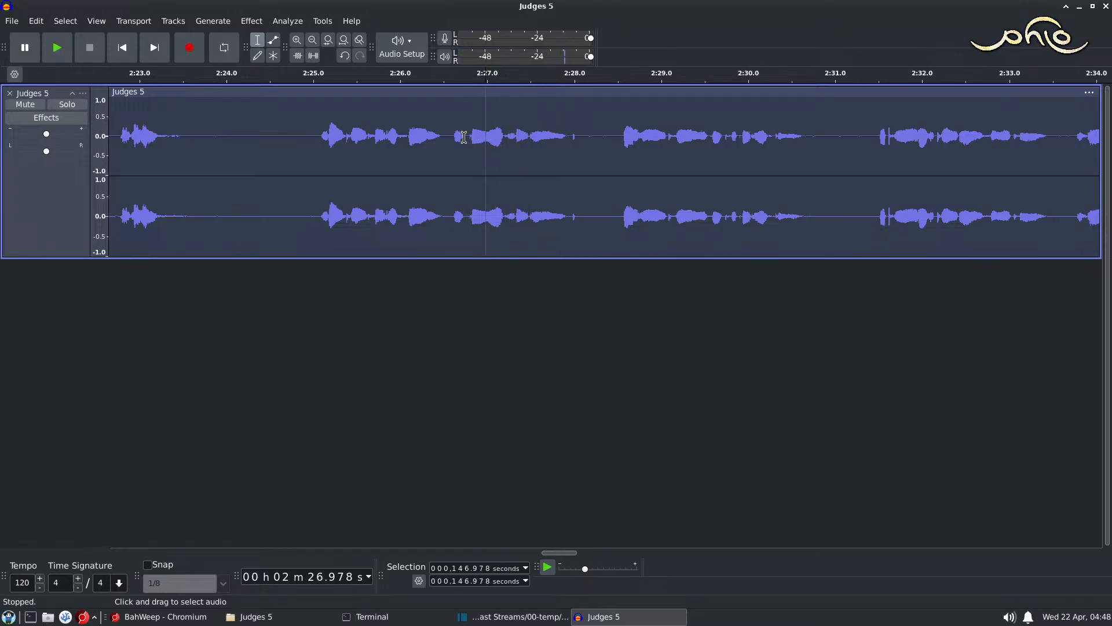
pyautogui.keyDown('shift'); pyautogui.click(466, 137); pyautogui.keyUp('shift')
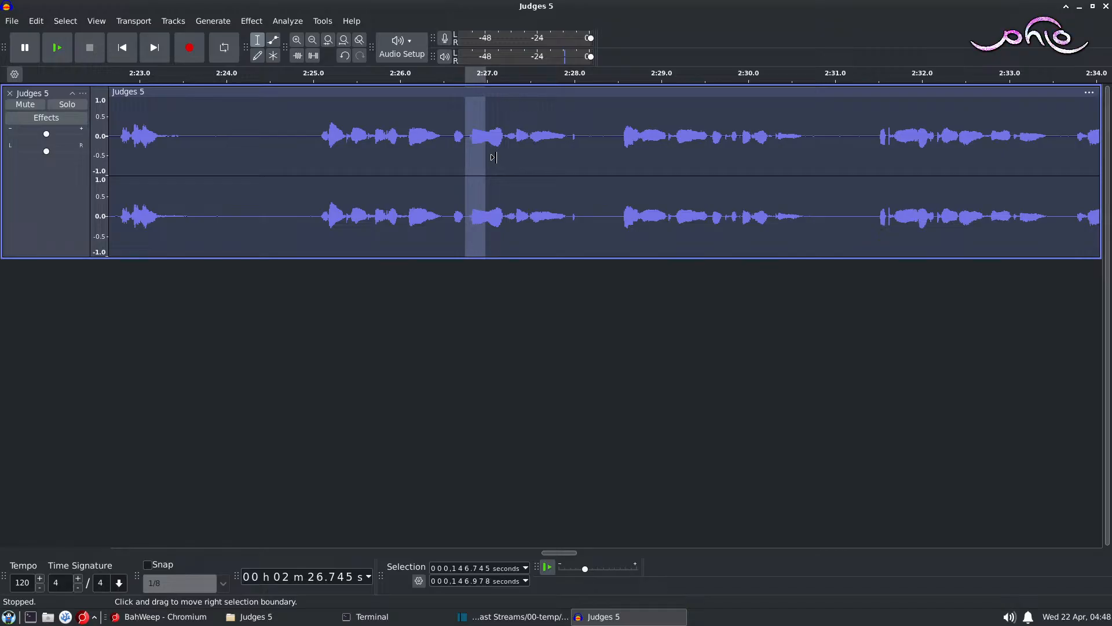
# Step: Check BahWeep and the paused Shotcut timeline against the selected audio in Audacity
pyautogui.click(162, 617)
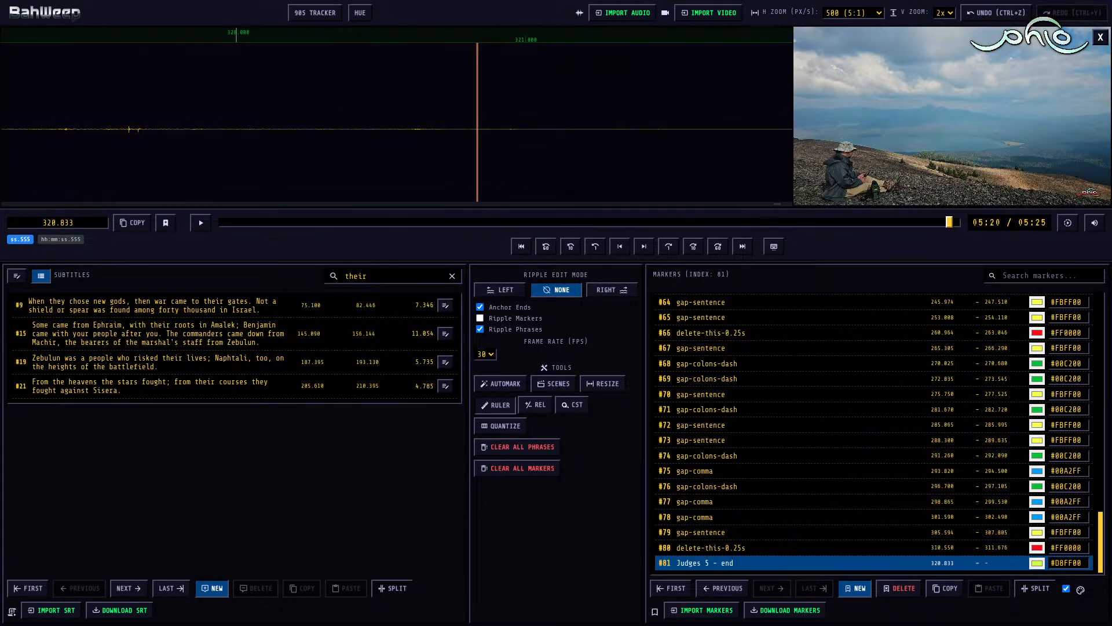
pyautogui.hotkey('alt', 'Tab')
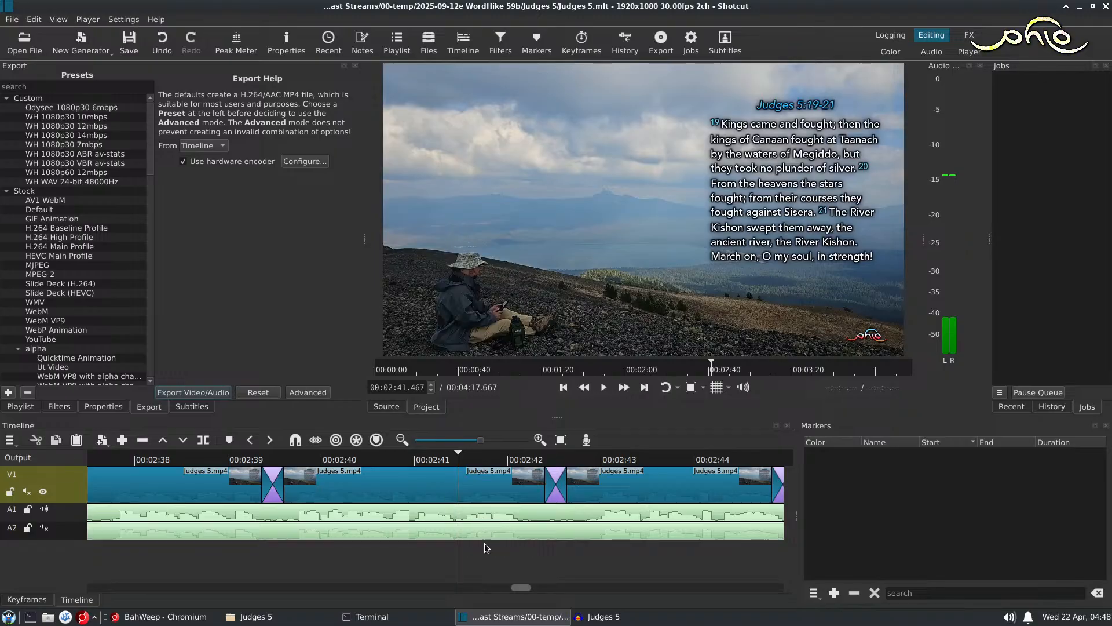
pyautogui.click(603, 617)
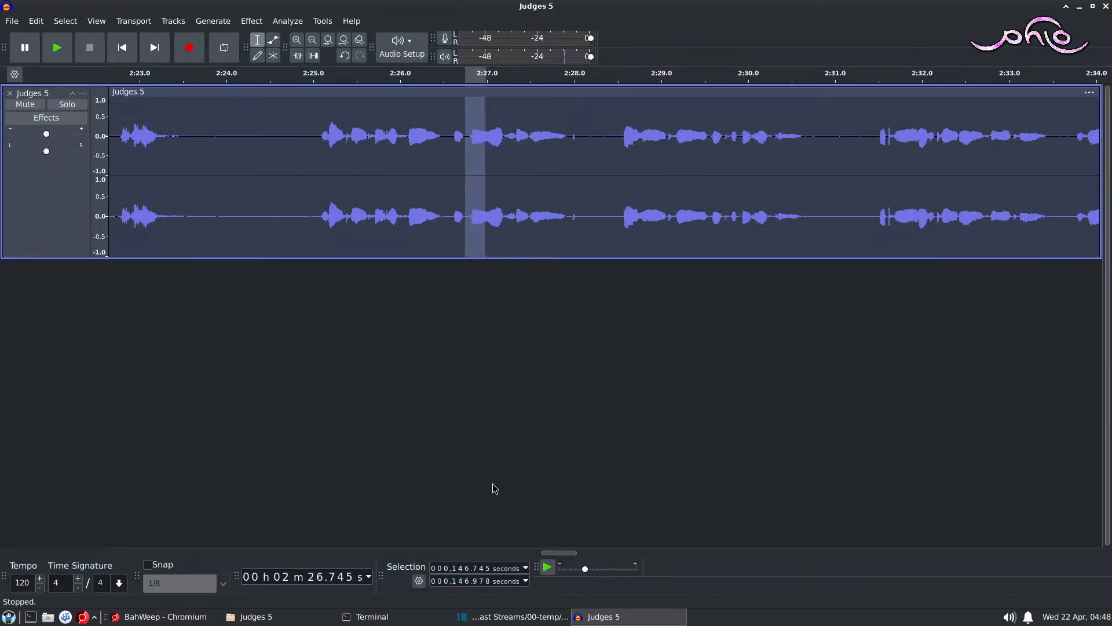
pyautogui.click(506, 618)
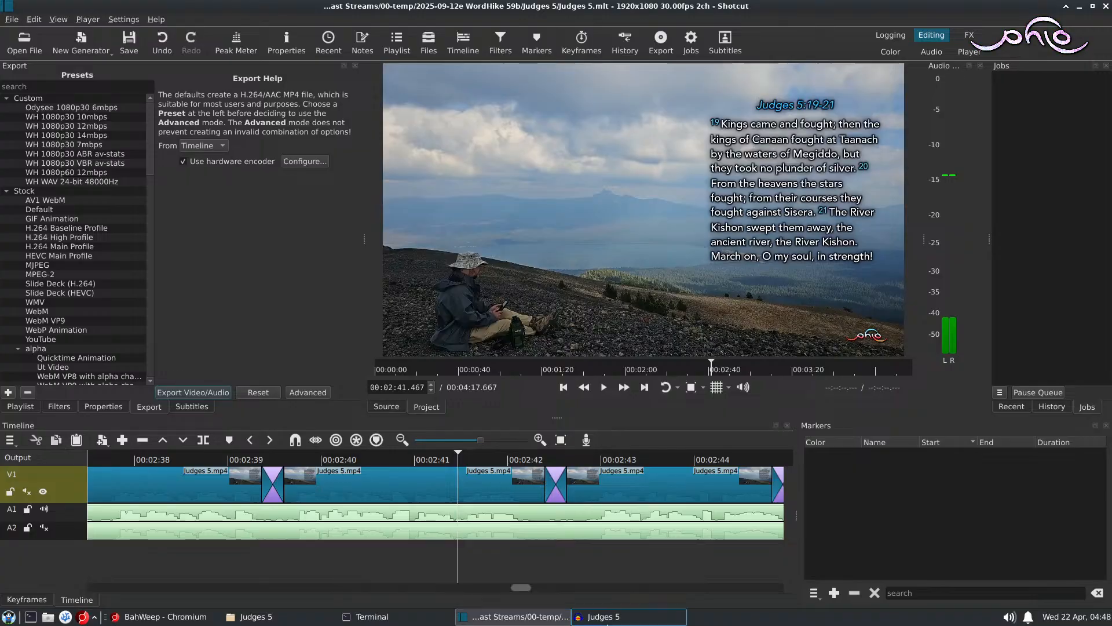
pyautogui.click(599, 618)
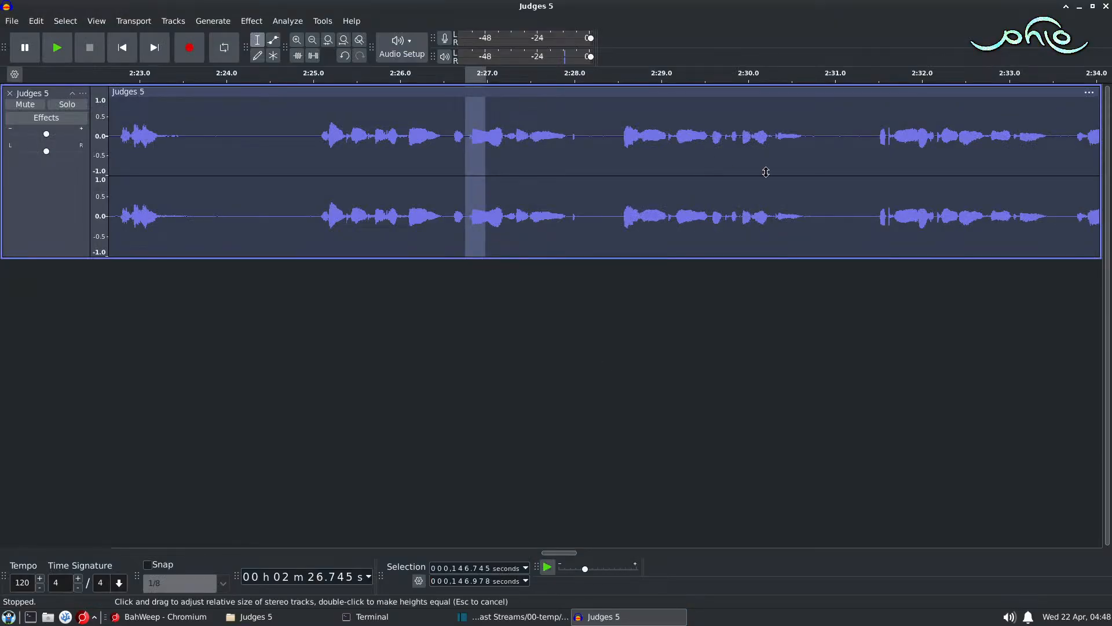
# Step: Play the Audacity recording from about 2:41.5 and compare it with the Judges 5:19-21 text shown in Shotcut
pyautogui.hscroll(3, 568, 553)
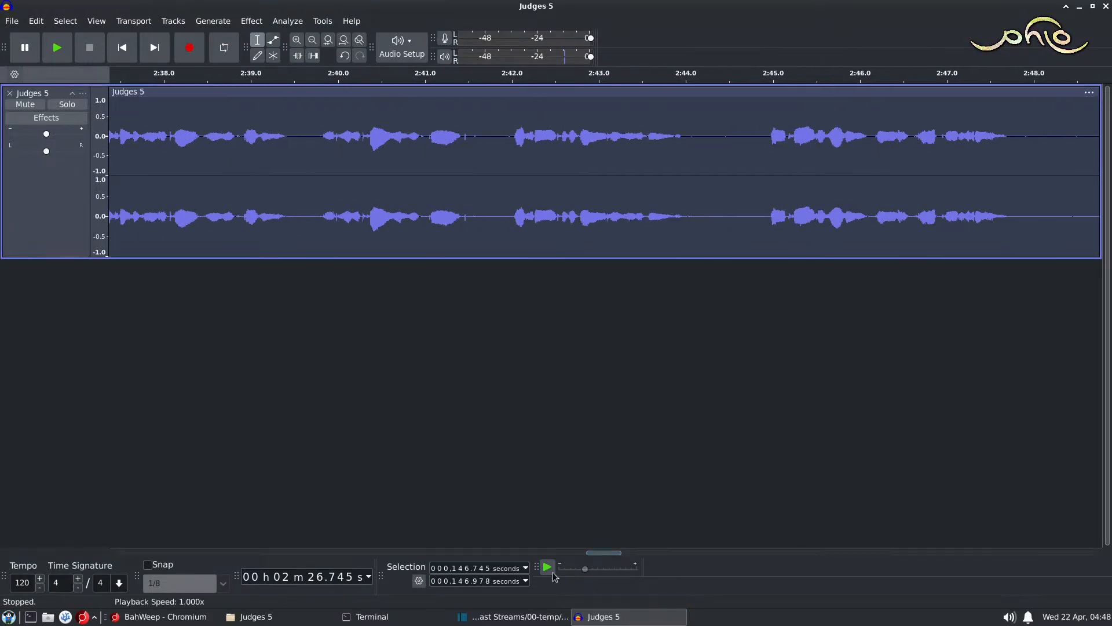
pyautogui.click(638, 617)
pyautogui.click(637, 617)
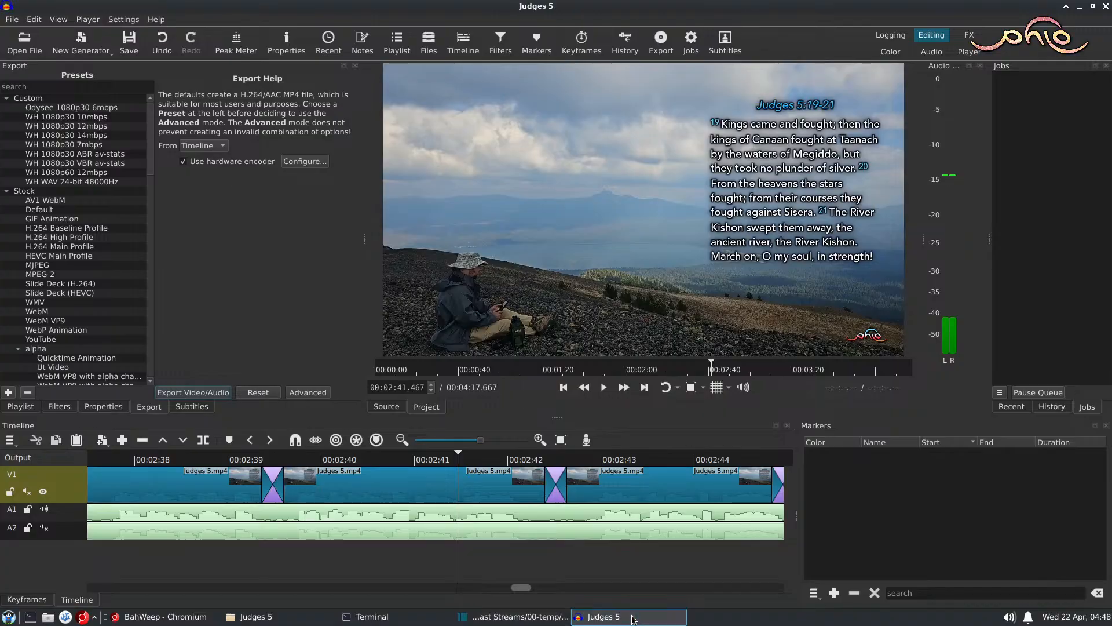
pyautogui.click(470, 156)
pyautogui.press('space')
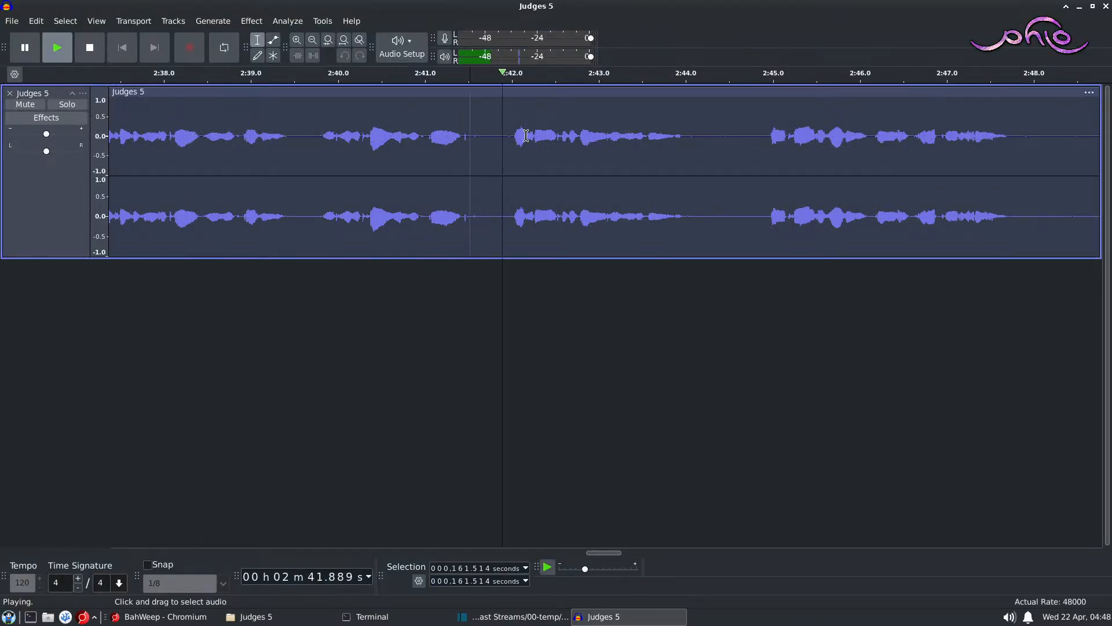
pyautogui.click(604, 617)
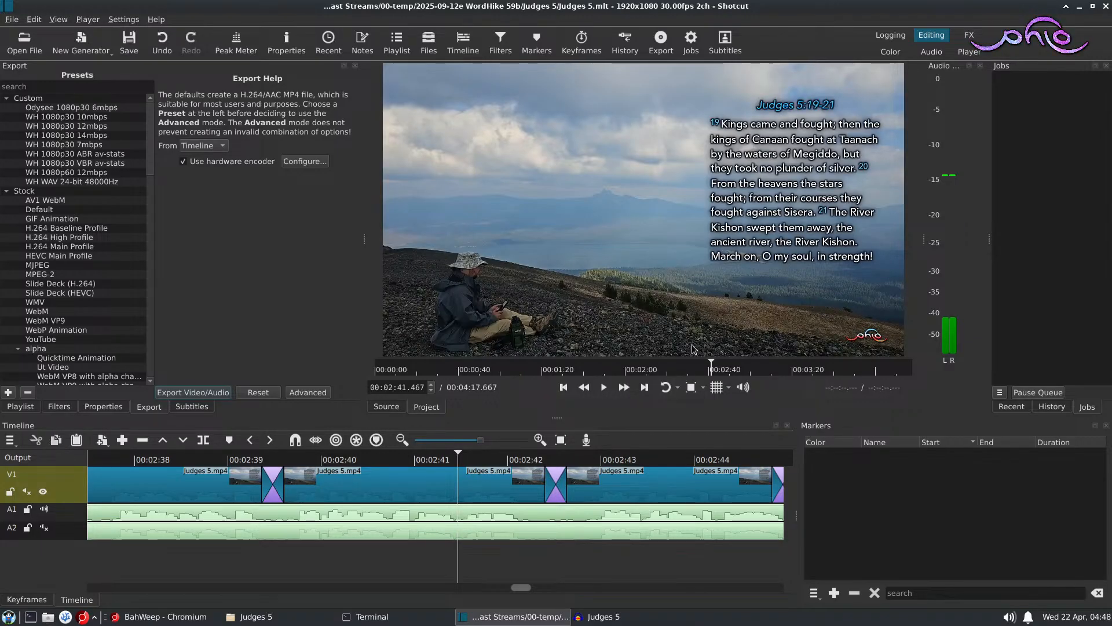
pyautogui.click(618, 617)
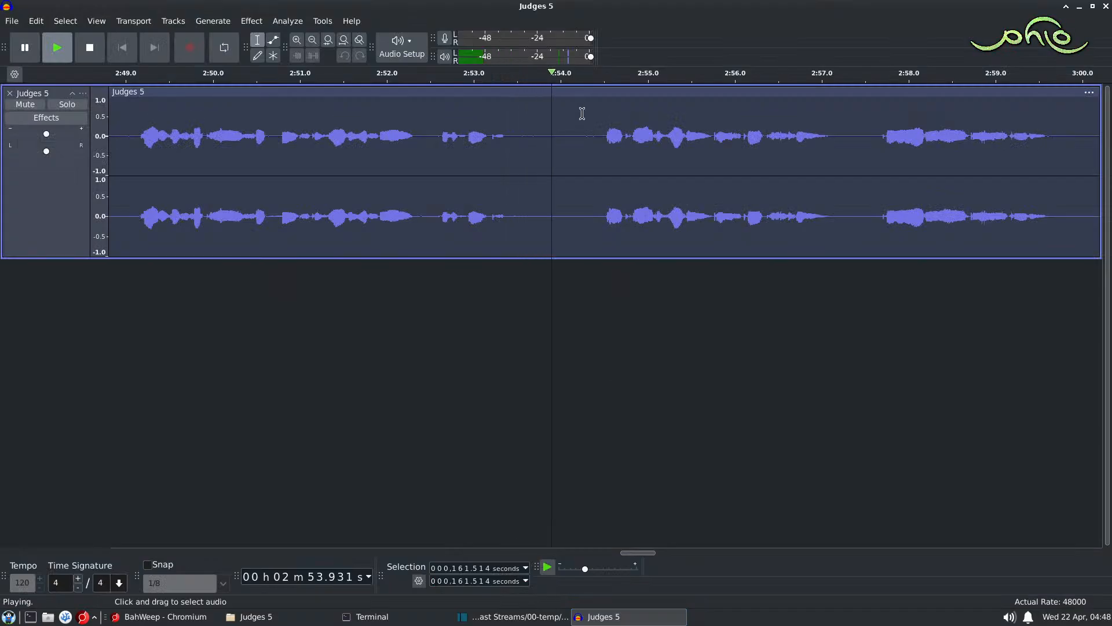
pyautogui.press('space')
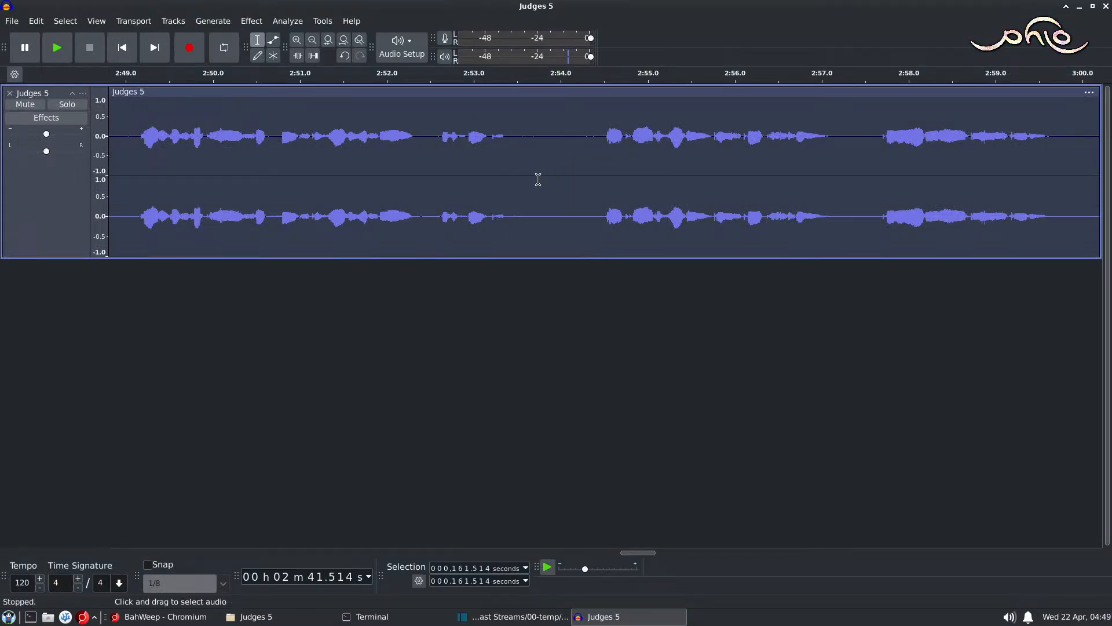
# Step: Play the Audacity narration from about 2:31.2 while checking it against the verse text in Shotcut
pyautogui.hscroll(-5, 538, 177)
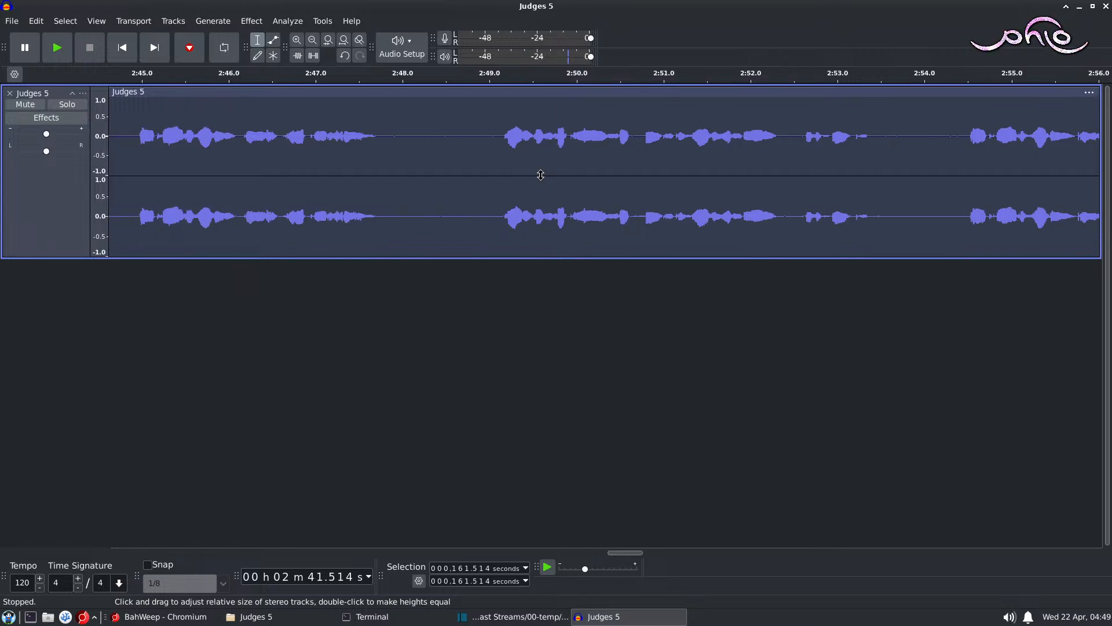
pyautogui.moveTo(623, 553); pyautogui.dragTo(580, 557)
pyautogui.hscroll(-5, 387, 217)
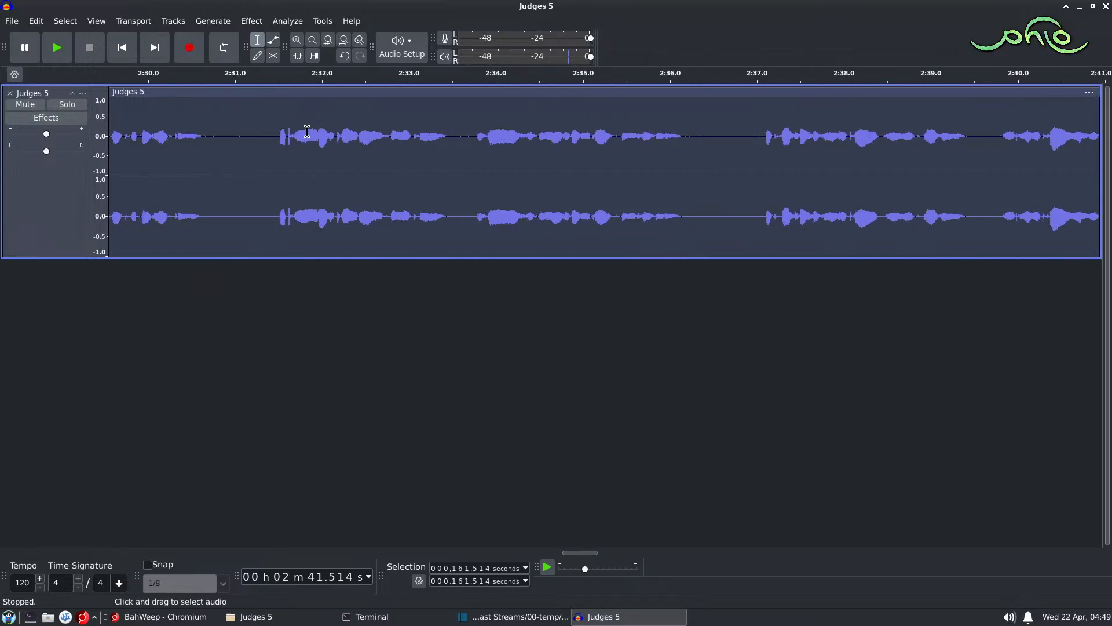
pyautogui.click(251, 140)
pyautogui.press('space')
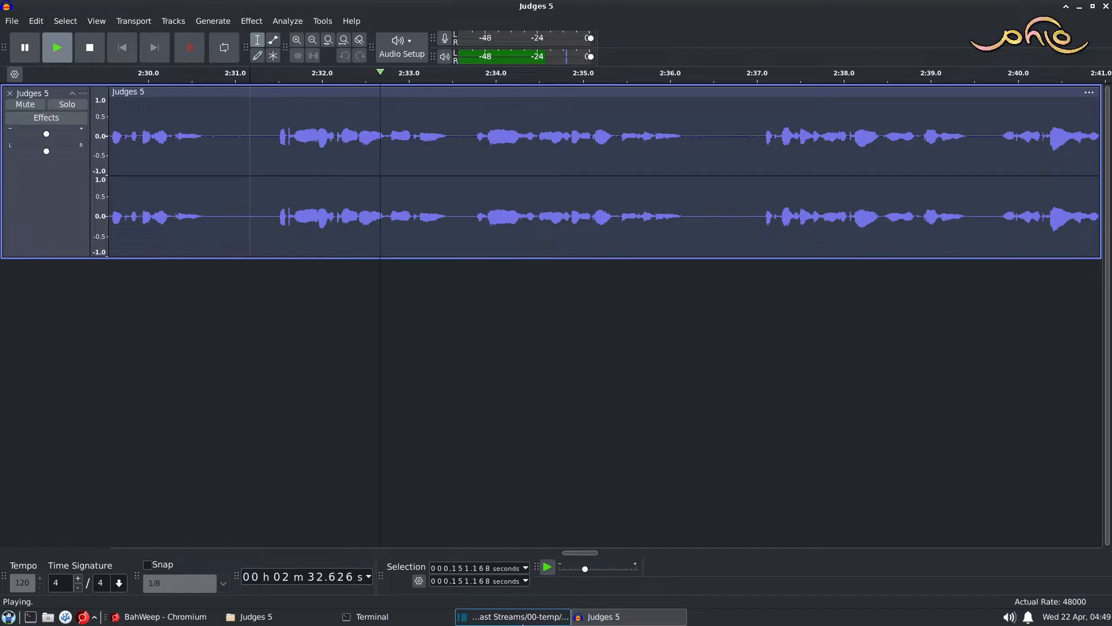
pyautogui.click(521, 617)
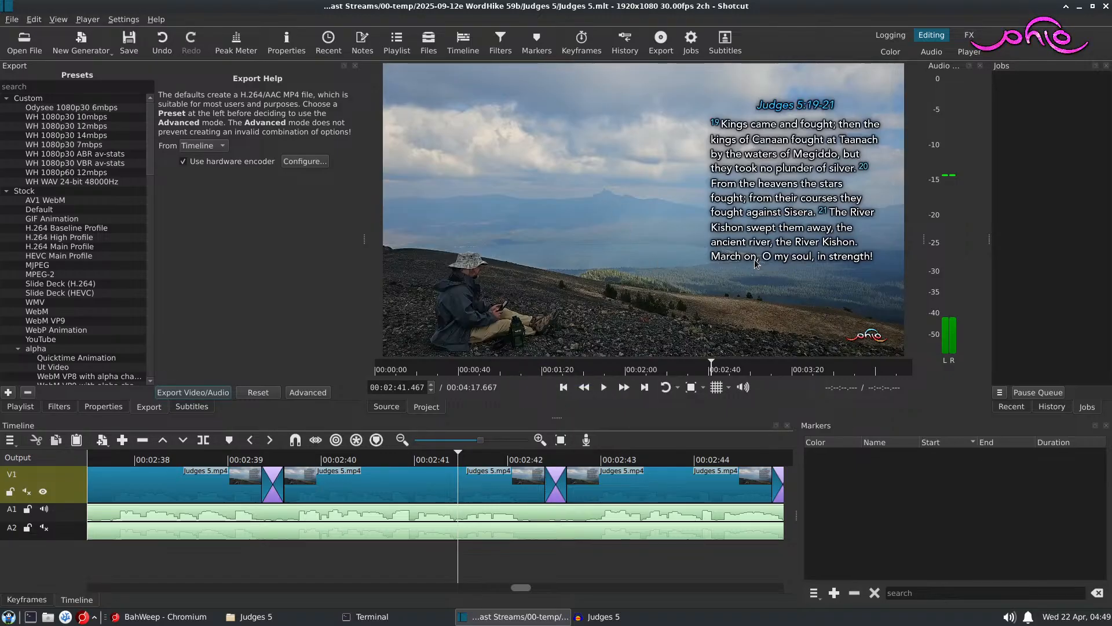
pyautogui.click(619, 618)
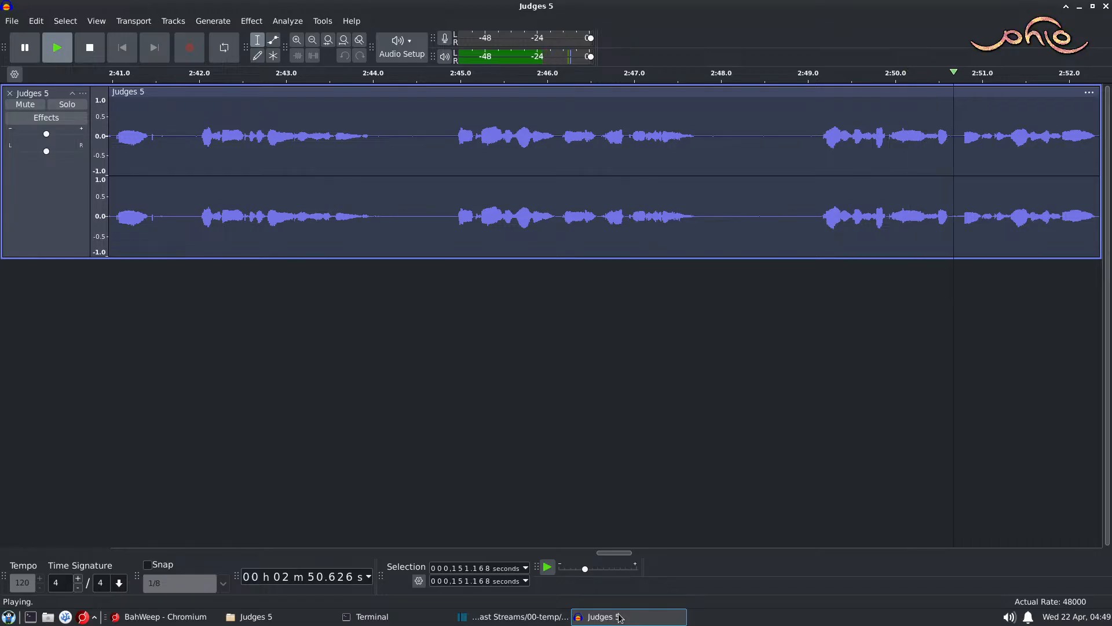
# Step: Play a short stretch of the Audacity narration from about 3:15.5 and check it against the verse text in Shotcut
pyautogui.click(513, 617)
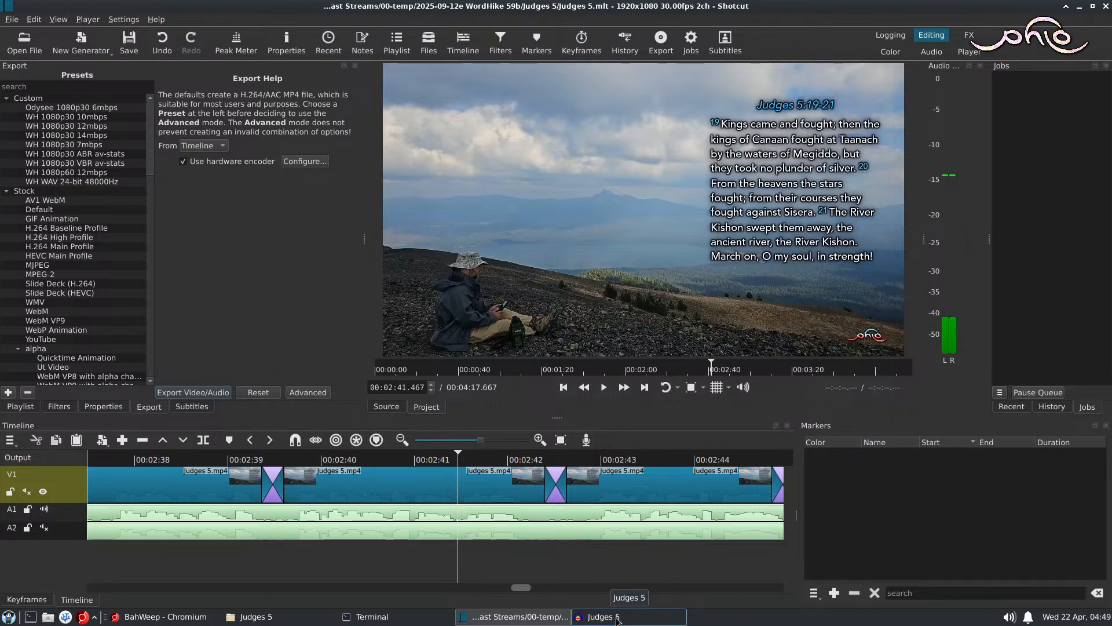
pyautogui.click(617, 617)
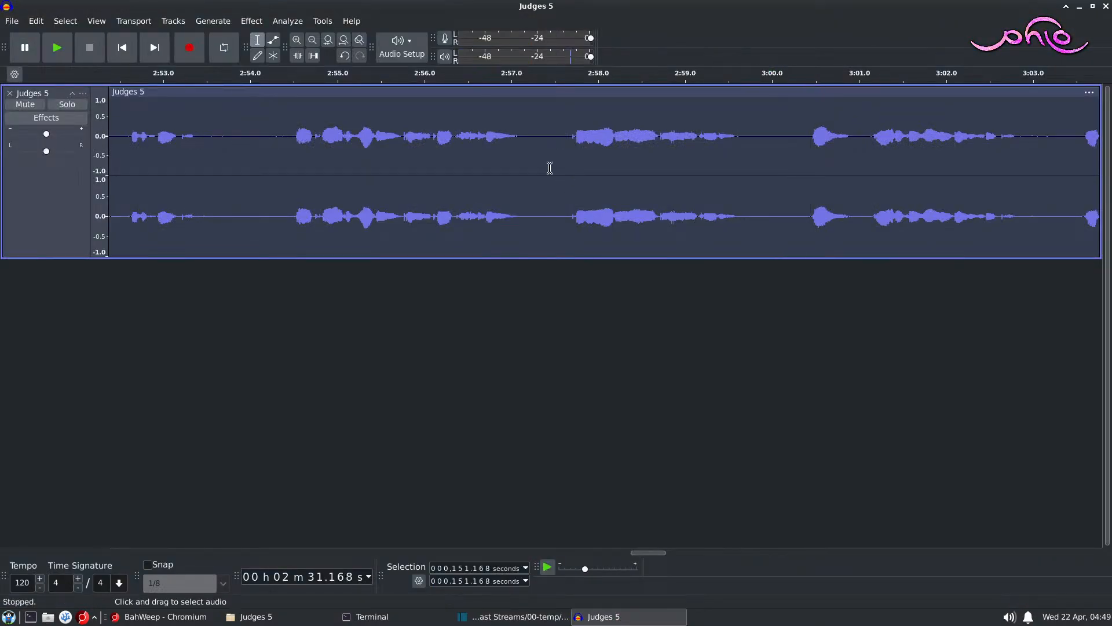
pyautogui.moveTo(661, 552); pyautogui.dragTo(702, 538)
pyautogui.click(713, 119)
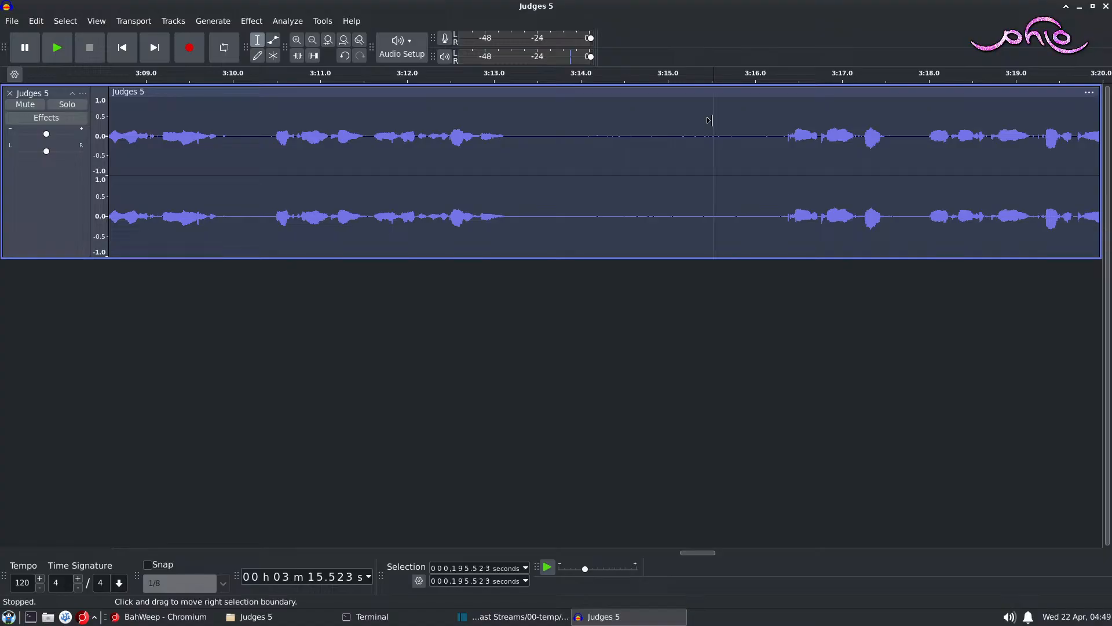
pyautogui.press('space')
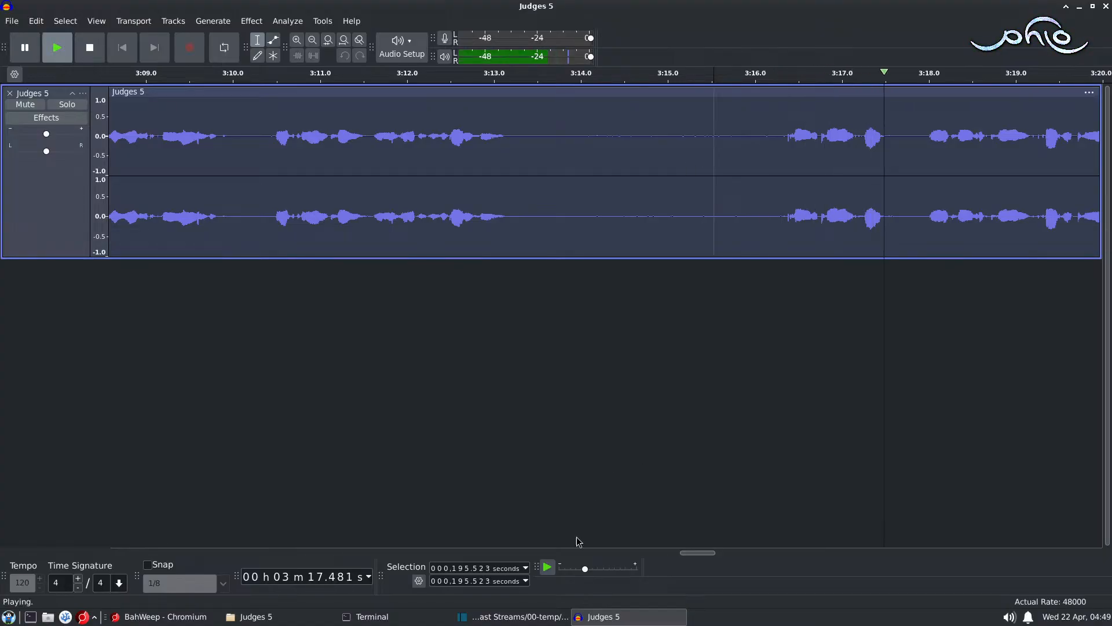
pyautogui.press('space')
pyautogui.click(515, 617)
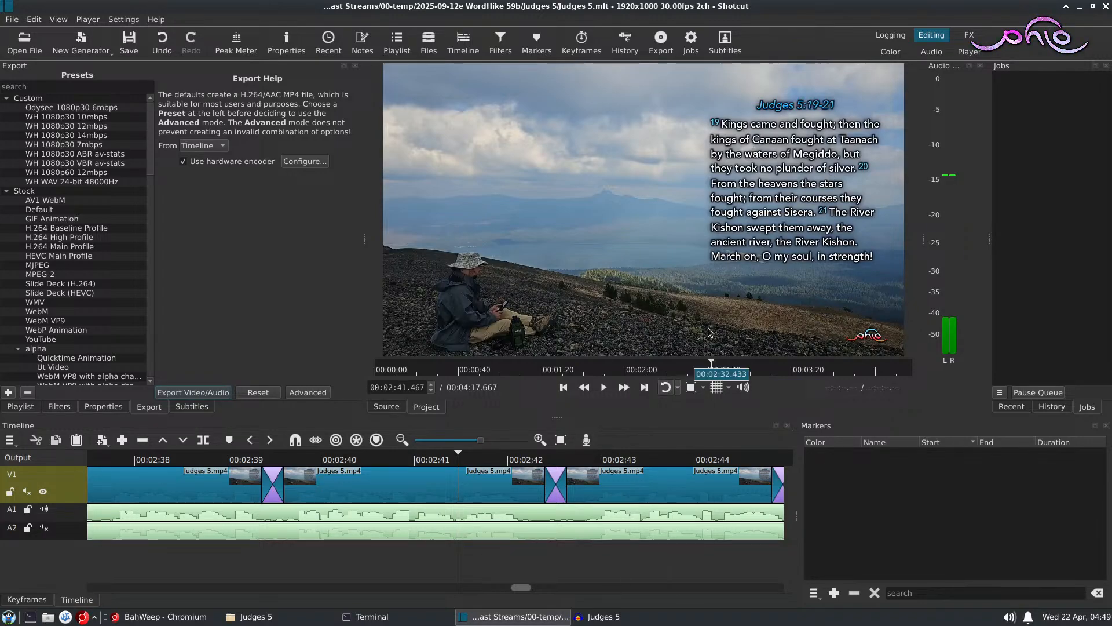
pyautogui.click(603, 617)
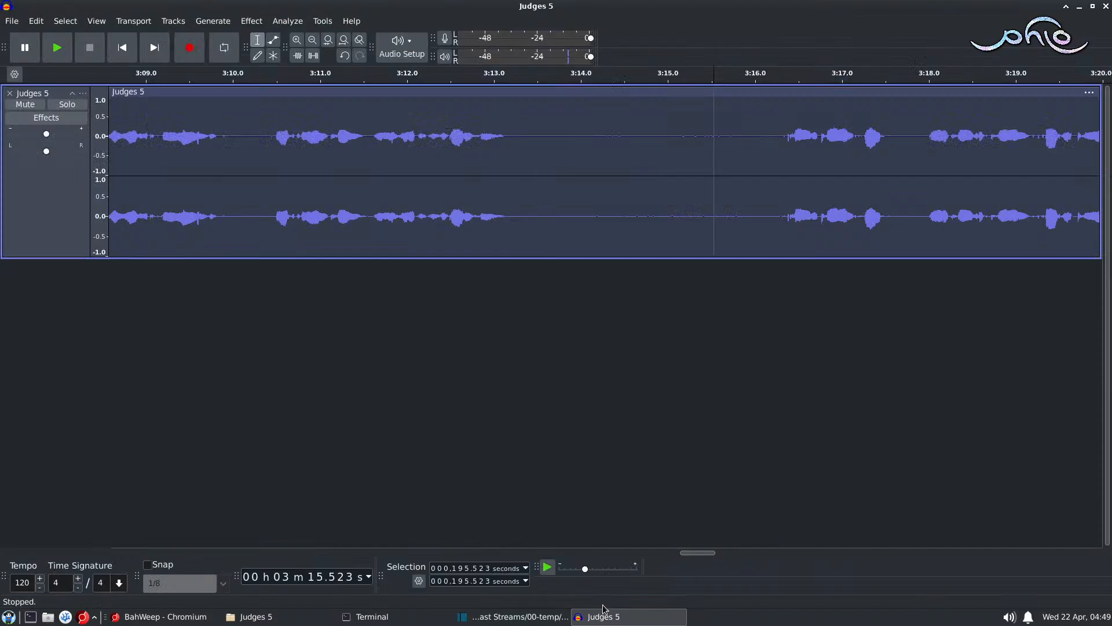
# Step: Play the Audacity narration again from about 3:15.5 through the phrase starting near 3:28
pyautogui.press('space')
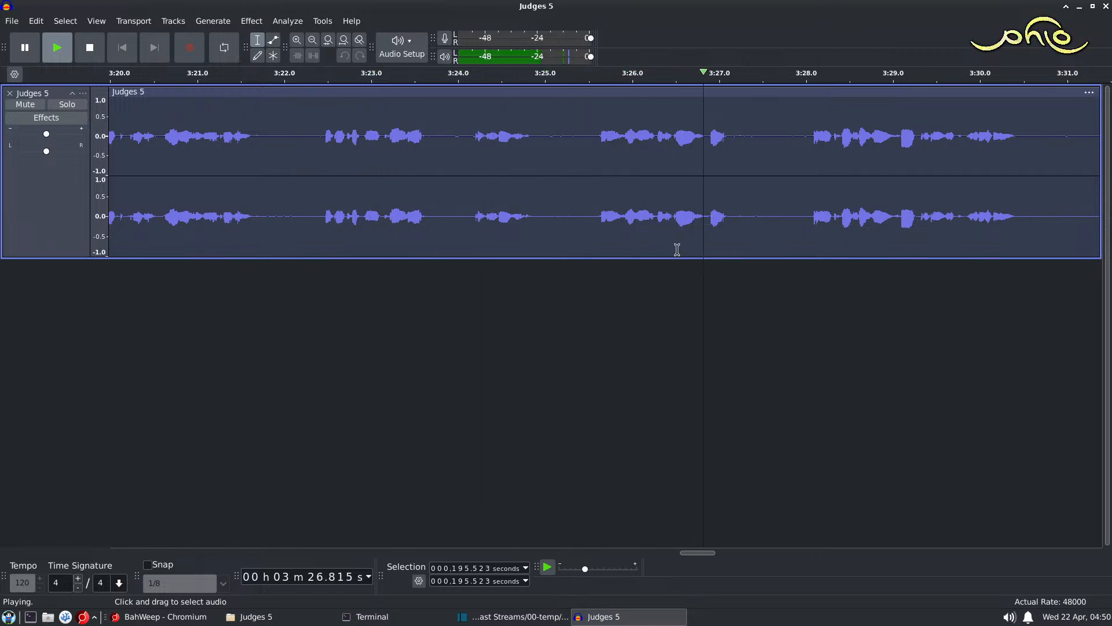
pyautogui.hscroll(3, 671, 243)
pyautogui.hscroll(3, 671, 242)
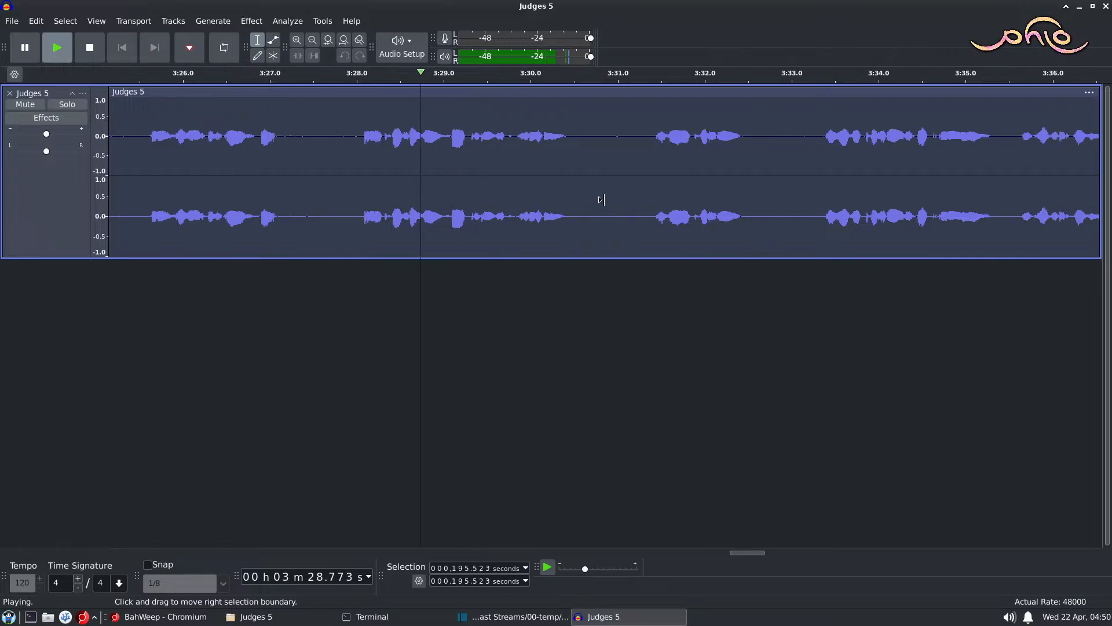
pyautogui.press('space')
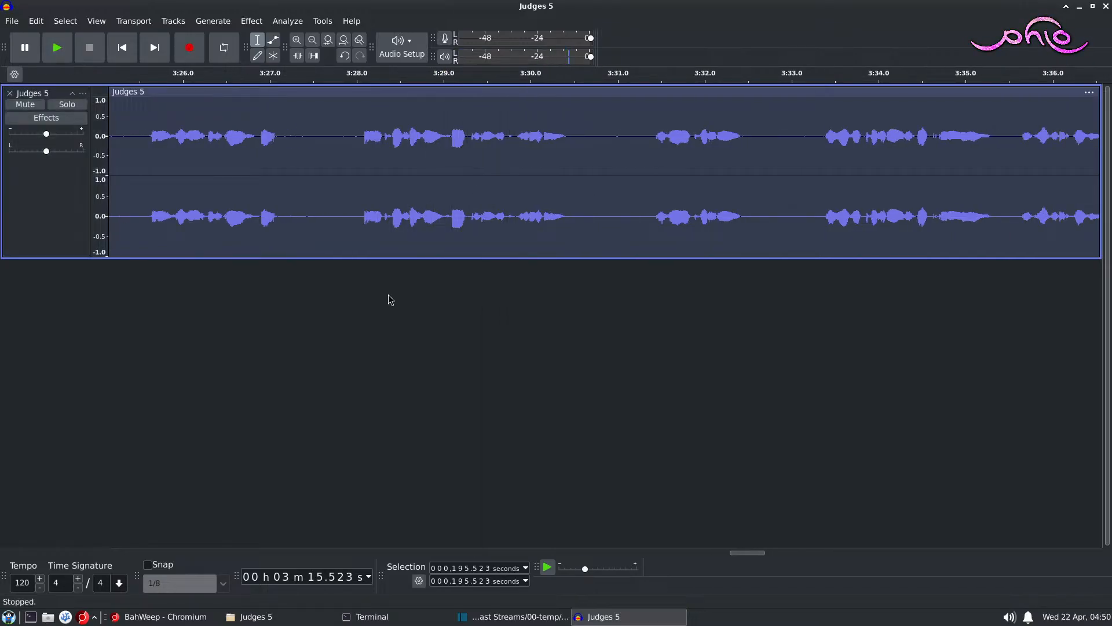
# Step: Add a new stereo track, paste the copied word into it at about 208.473 seconds, and mute the track
pyautogui.rightClick(396, 299)
pyautogui.click(452, 315)
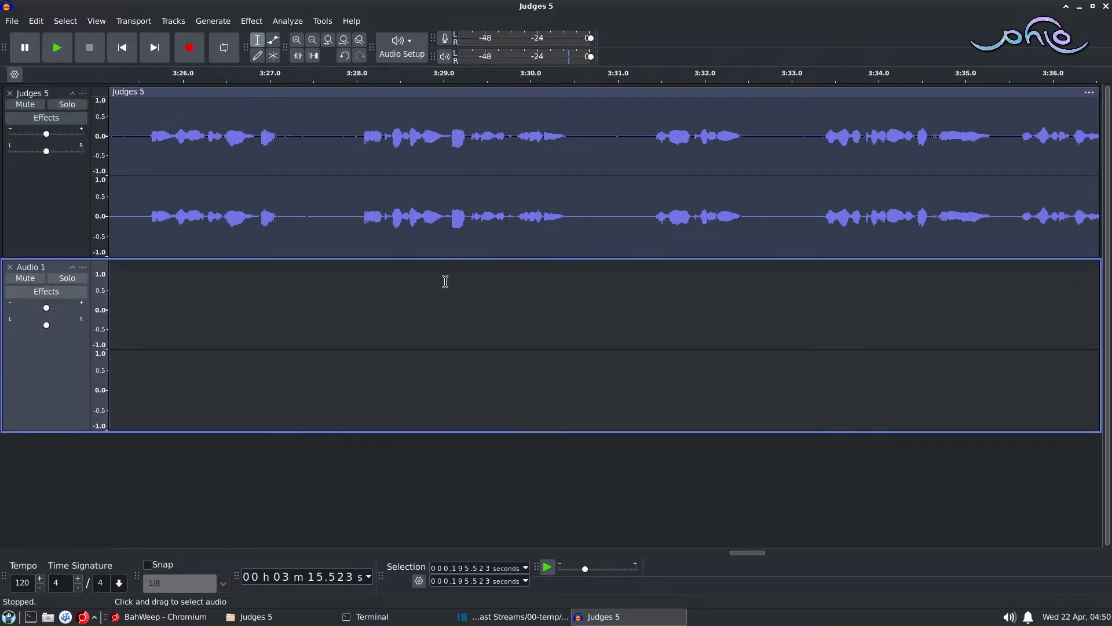
pyautogui.click(397, 290)
pyautogui.hotkey('ctrl', 'v')
pyautogui.scroll(2, 379, 232)
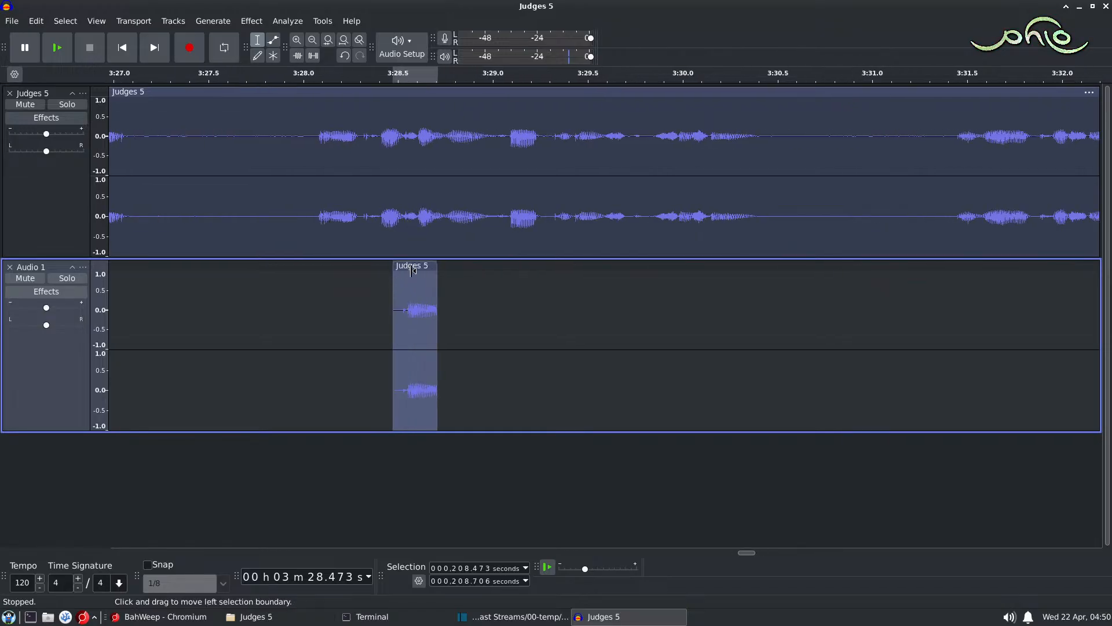
pyautogui.click(25, 278)
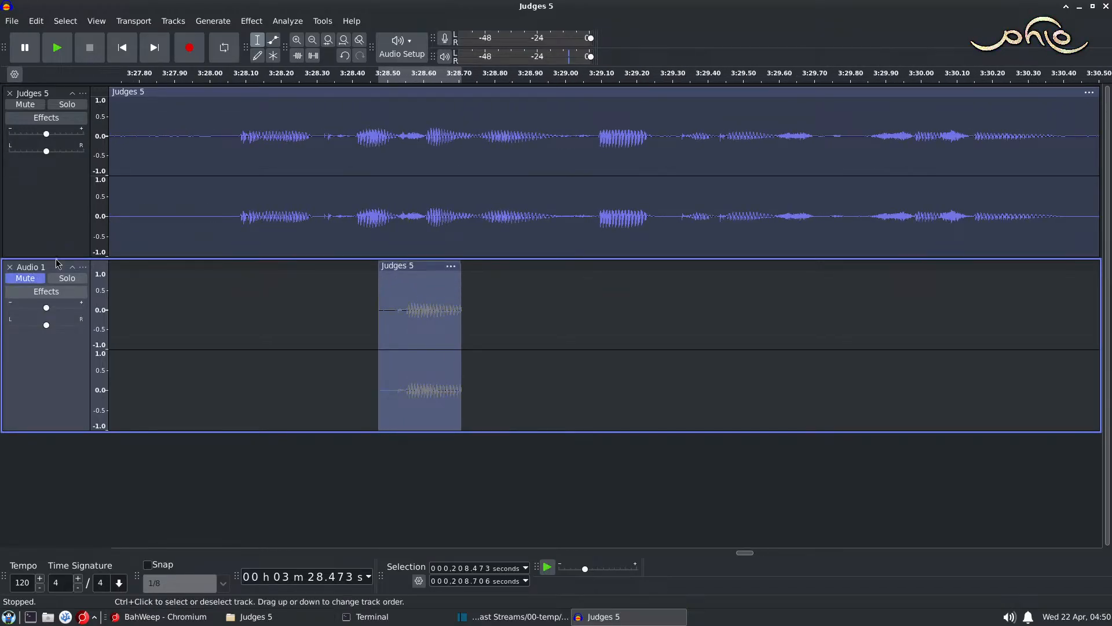
# Step: Play short spots of the Judges 5 track between about 3:28.15 and 3:28.39 to locate the word boundary
pyautogui.click(342, 215)
pyautogui.press('space')
pyautogui.press('space')
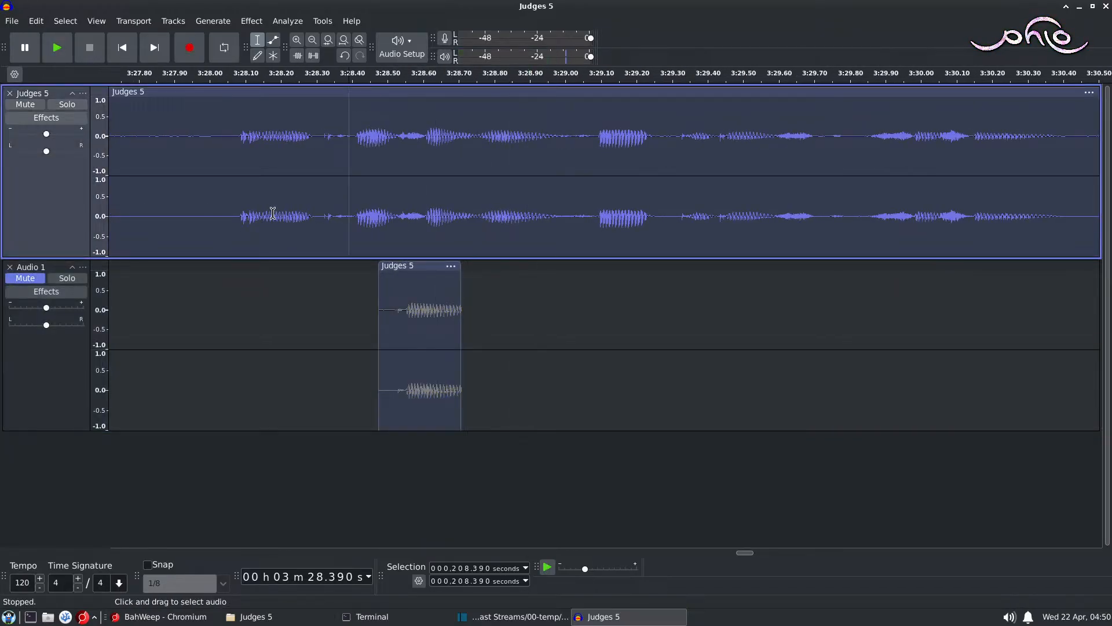
pyautogui.click(274, 211)
pyautogui.press('space')
pyautogui.press('space')
pyautogui.click(282, 207)
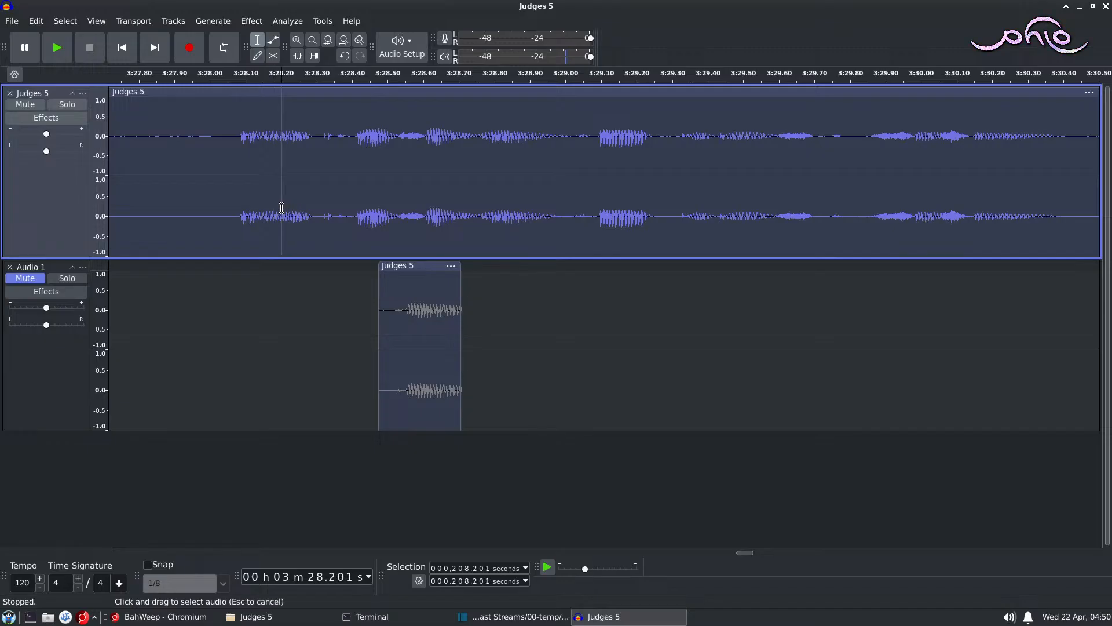
pyautogui.click(313, 207)
pyautogui.press('space')
pyautogui.press('space')
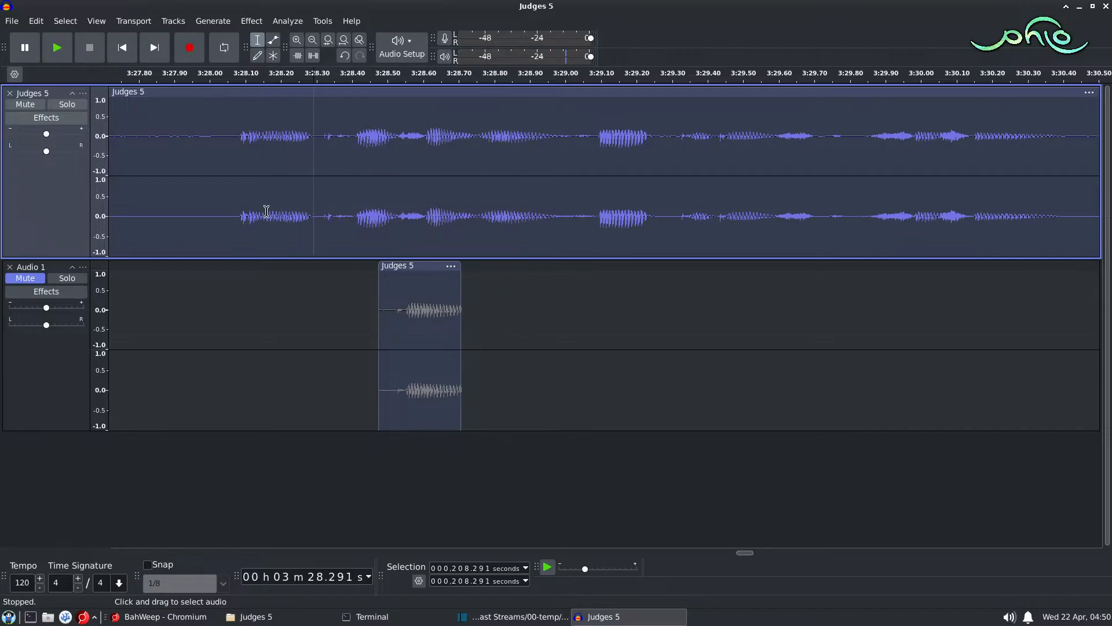
pyautogui.click(274, 211)
pyautogui.press('space')
pyautogui.press('space')
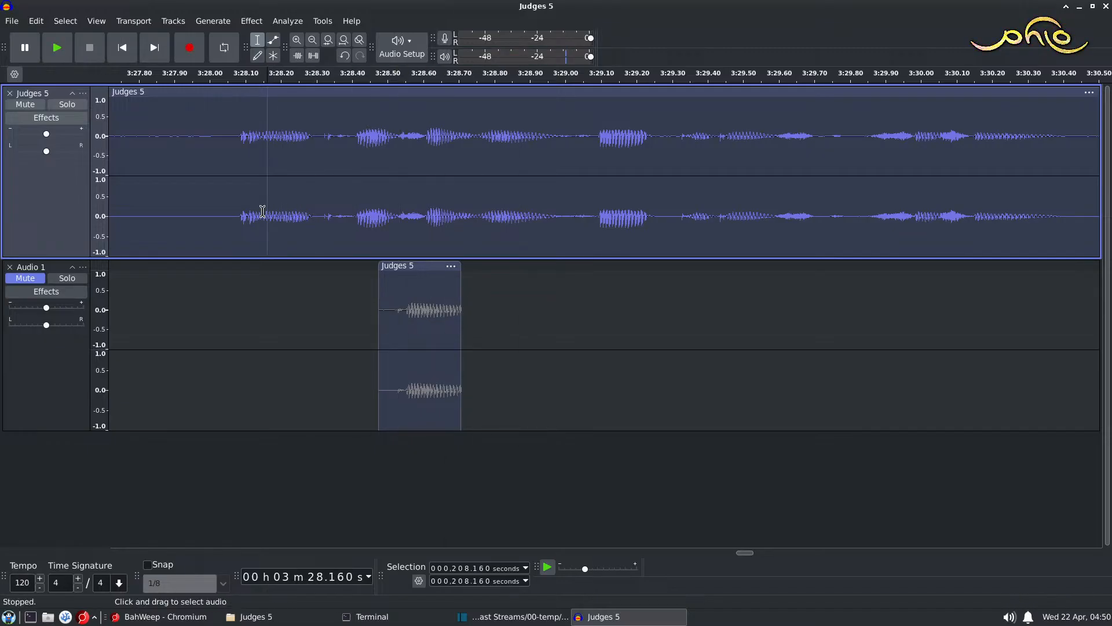
pyautogui.click(262, 211)
pyautogui.press('space')
pyautogui.press('space')
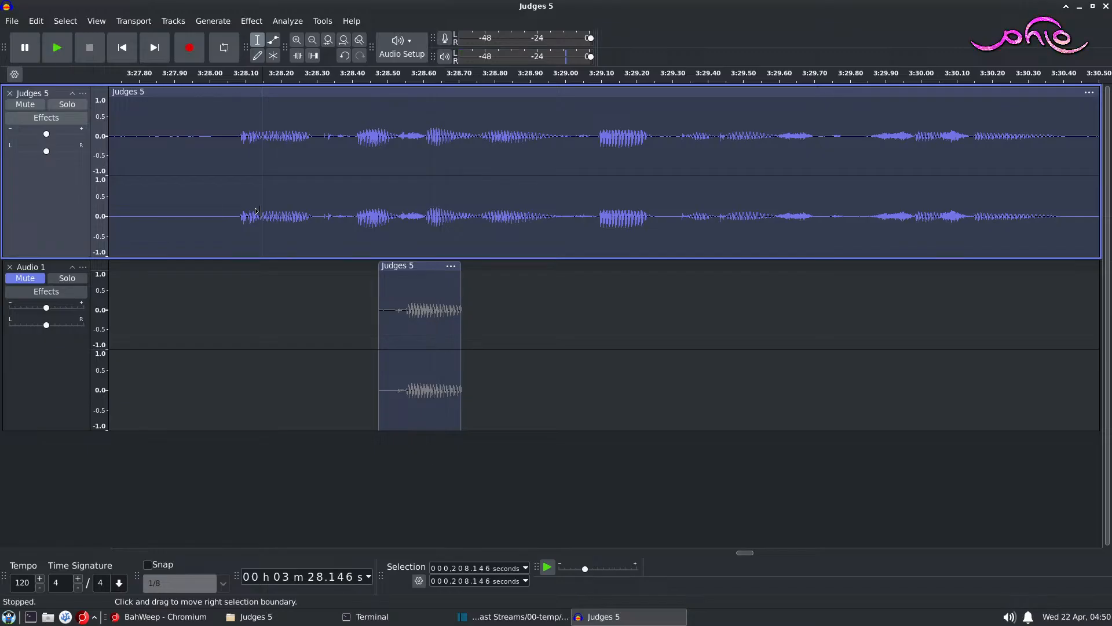
# Step: Audition selections of the word near 3:28.1 on the Judges 5 track, adjusting the end point to find its trailing sound
pyautogui.click(277, 209)
pyautogui.moveTo(278, 210); pyautogui.dragTo(311, 210)
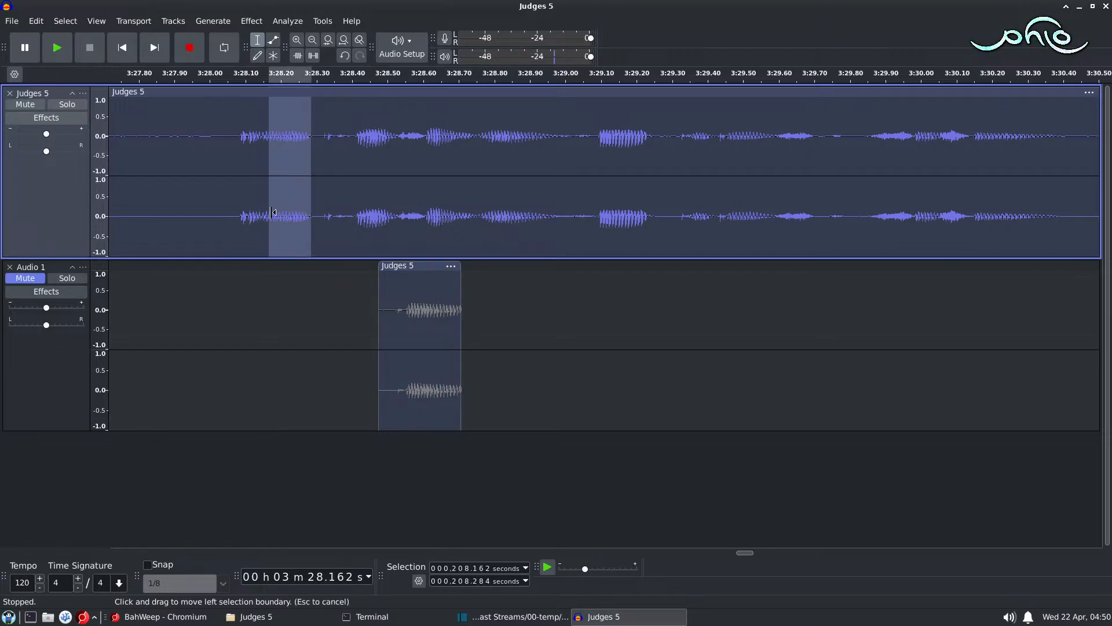
pyautogui.moveTo(232, 213); pyautogui.dragTo(279, 211)
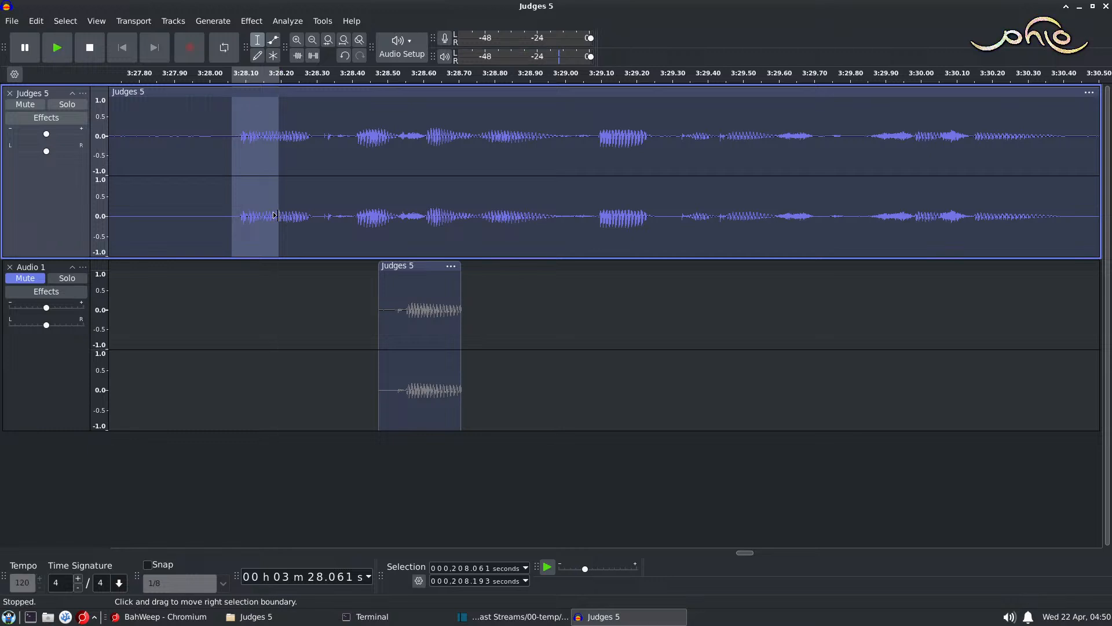
pyautogui.click(286, 210)
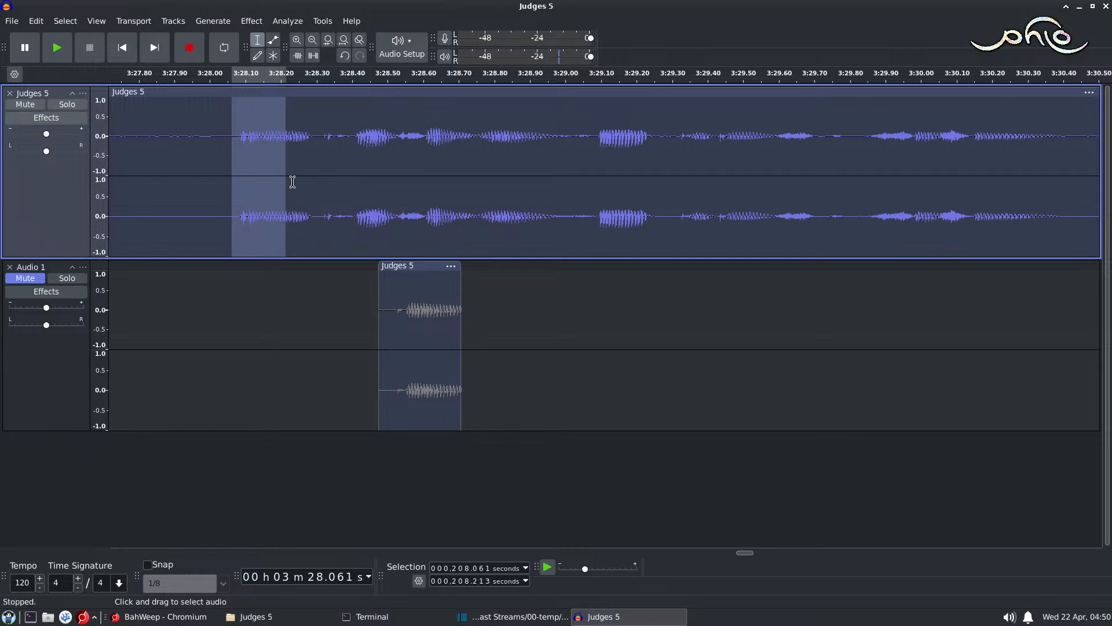
pyautogui.keyDown('shift'); pyautogui.click(293, 198); pyautogui.keyUp('shift')
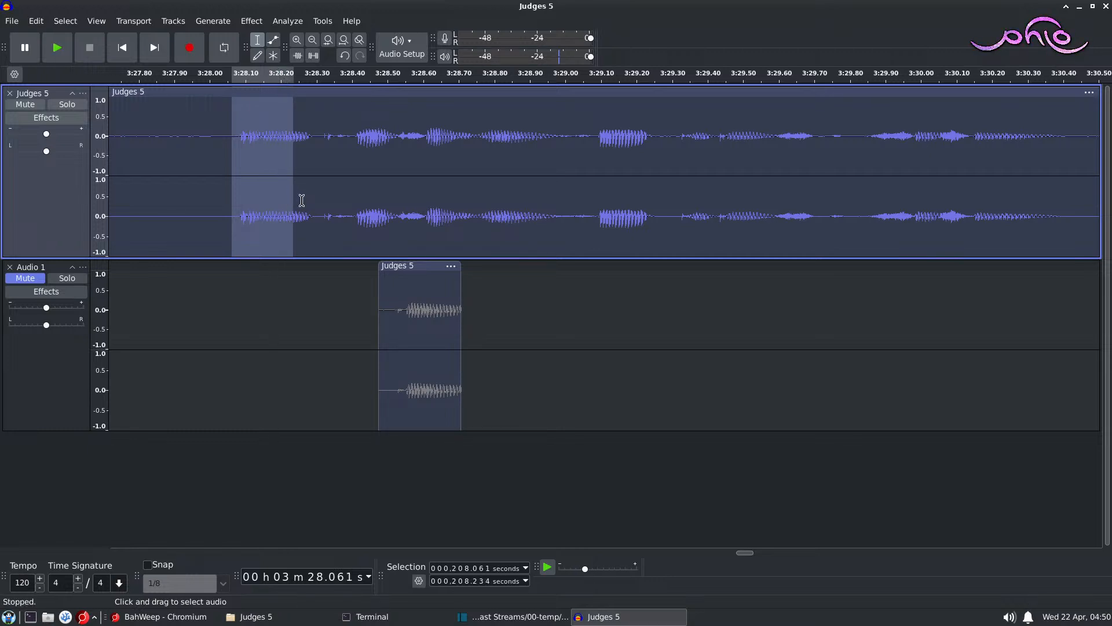
pyautogui.keyDown('shift'); pyautogui.click(298, 200); pyautogui.keyUp('shift')
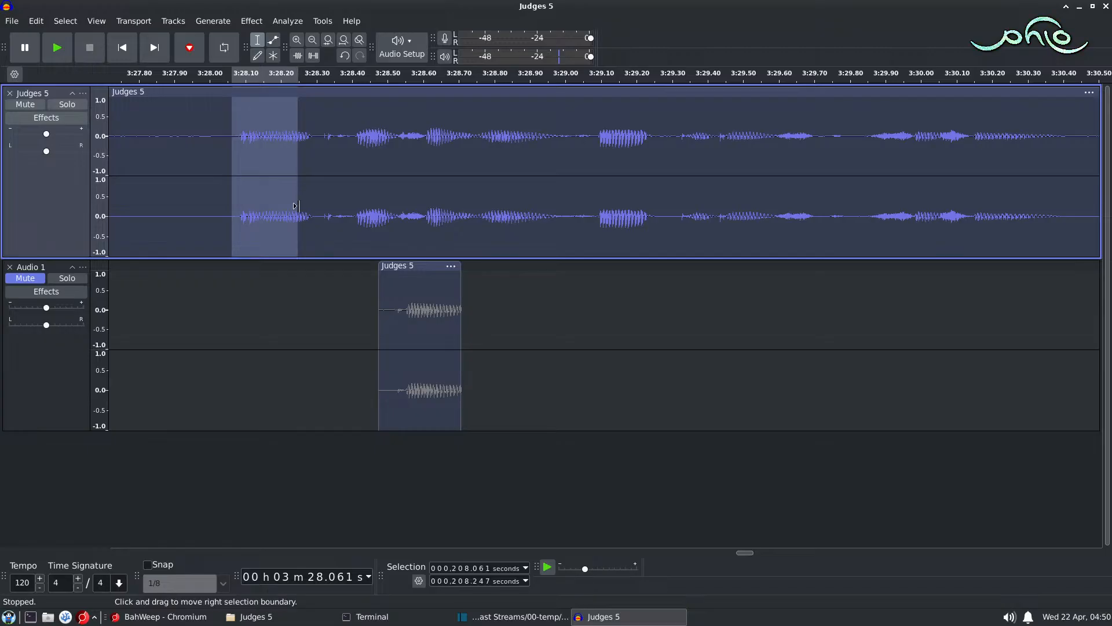
pyautogui.moveTo(298, 206); pyautogui.dragTo(301, 203)
pyautogui.press('space')
pyautogui.keyDown('shift'); pyautogui.click(312, 197); pyautogui.keyUp('shift')
pyautogui.press('space')
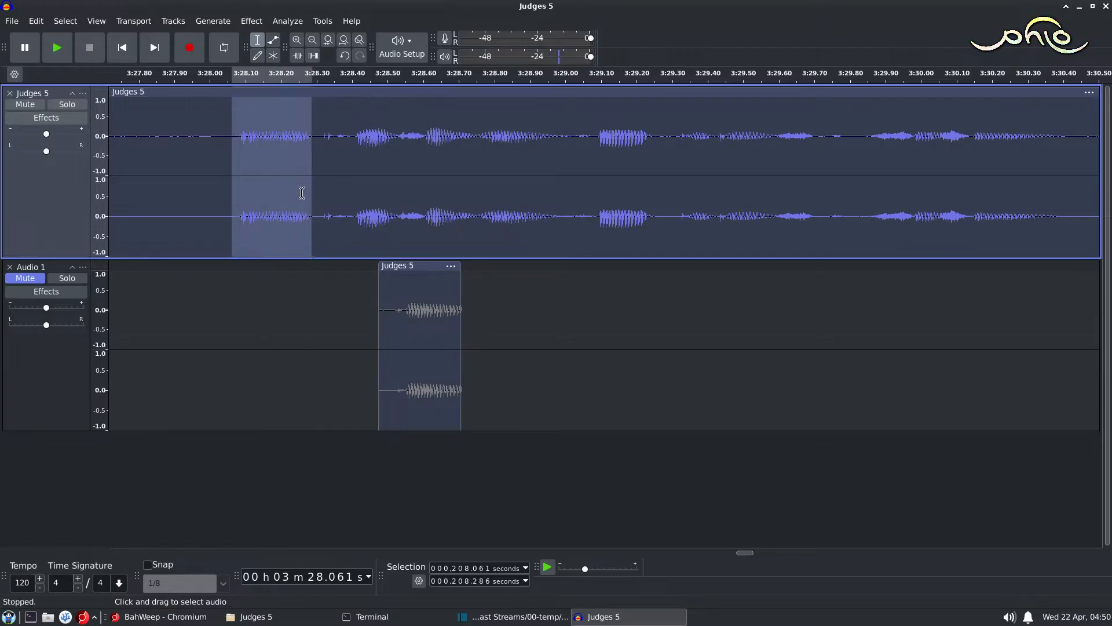
pyautogui.keyDown('shift'); pyautogui.click(297, 199); pyautogui.keyUp('shift')
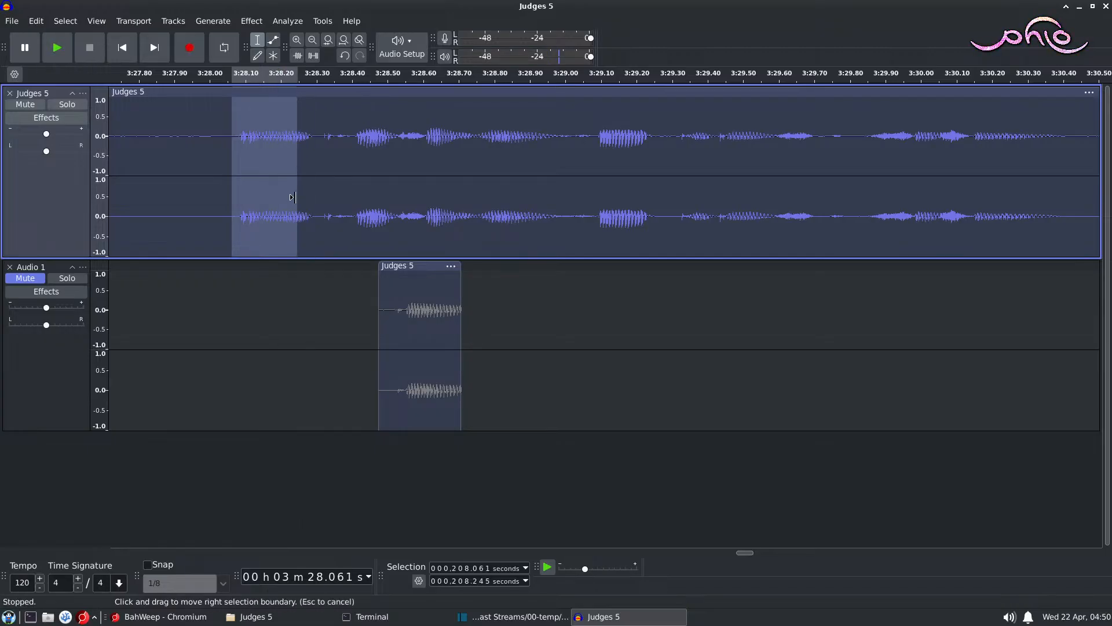
# Step: Replace the Judges 5 audio from about 208.239 to 208.288 seconds with silence and play the passage back
pyautogui.moveTo(295, 201); pyautogui.dragTo(312, 174)
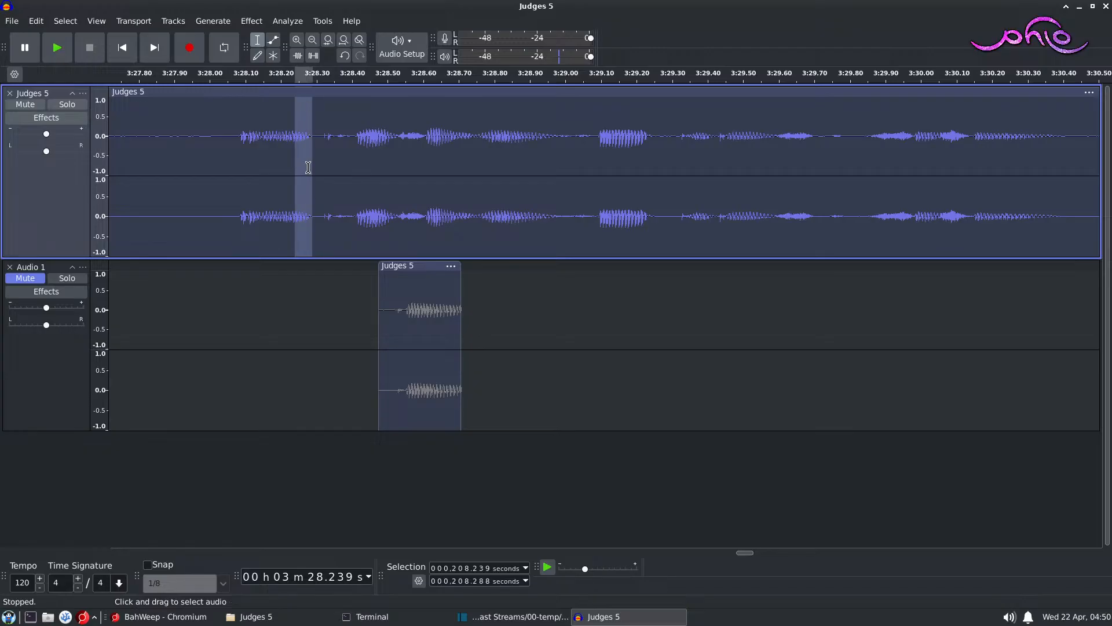
pyautogui.click(215, 23)
pyautogui.click(253, 139)
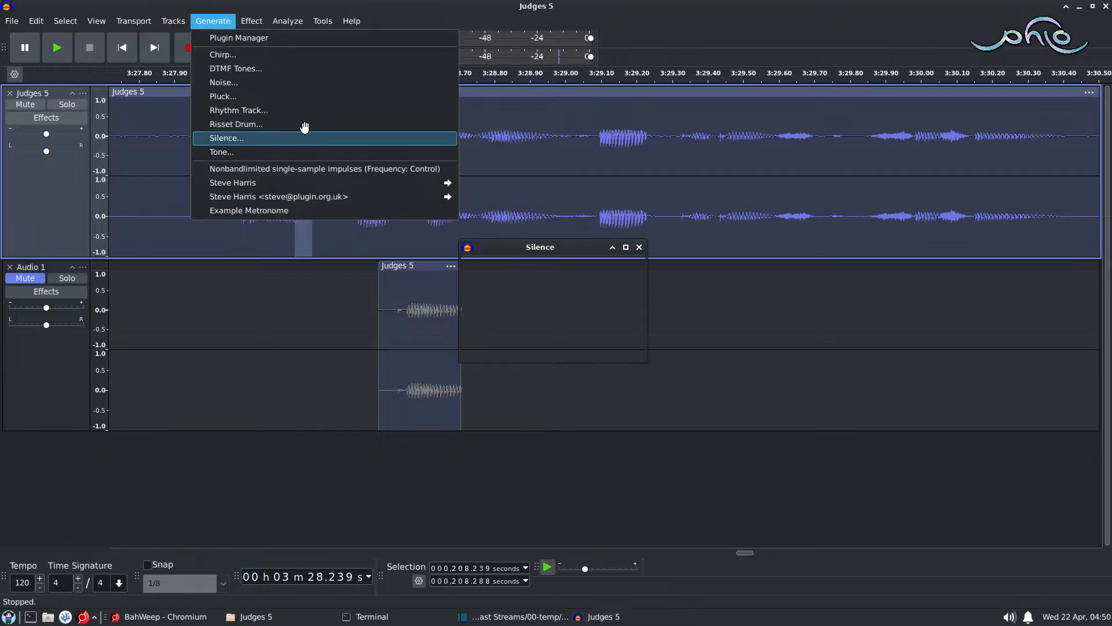
pyautogui.click(623, 355)
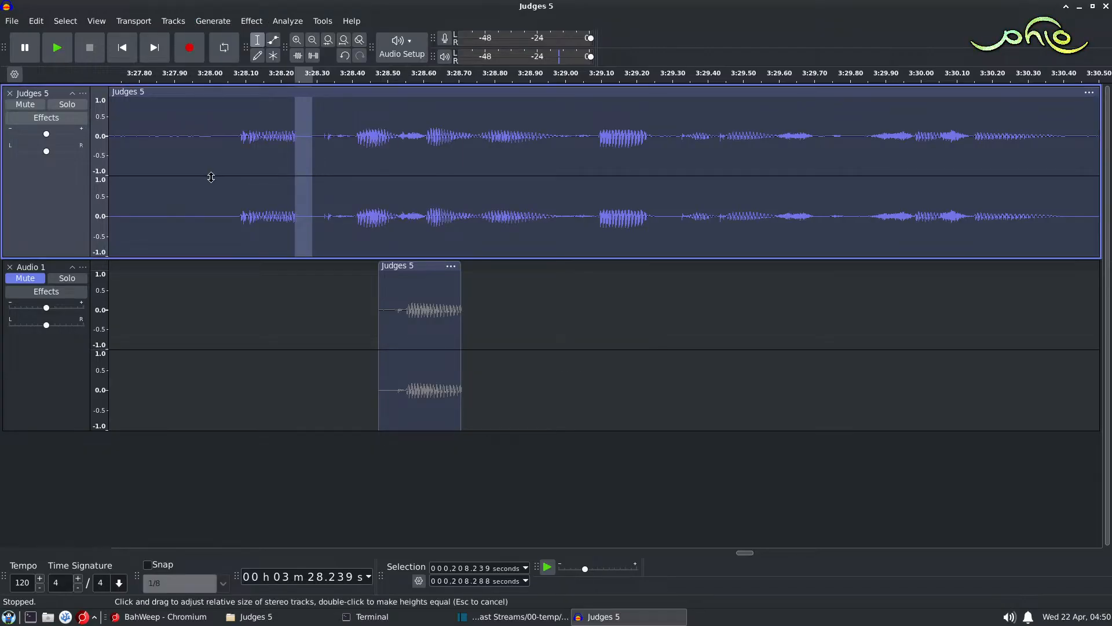
pyautogui.click(196, 142)
pyautogui.press('space')
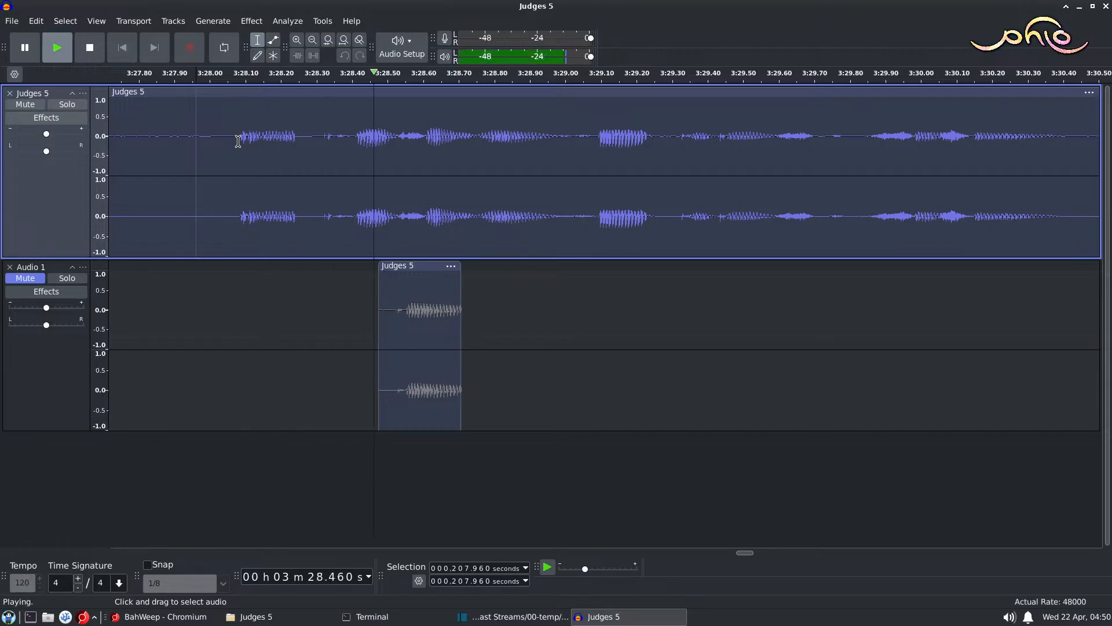
pyautogui.press('space')
# Step: Replace the Judges 5 audio from about 208.213 to 208.244 seconds with silence and play from about 207.931 seconds
pyautogui.moveTo(286, 144); pyautogui.dragTo(297, 145)
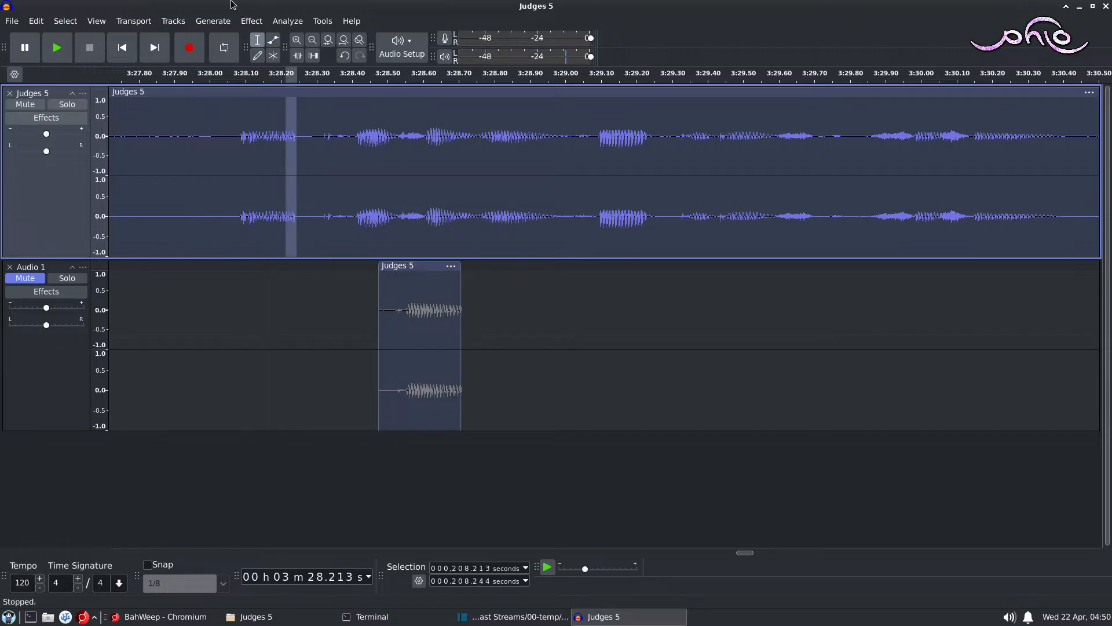
pyautogui.click(213, 20)
pyautogui.click(255, 139)
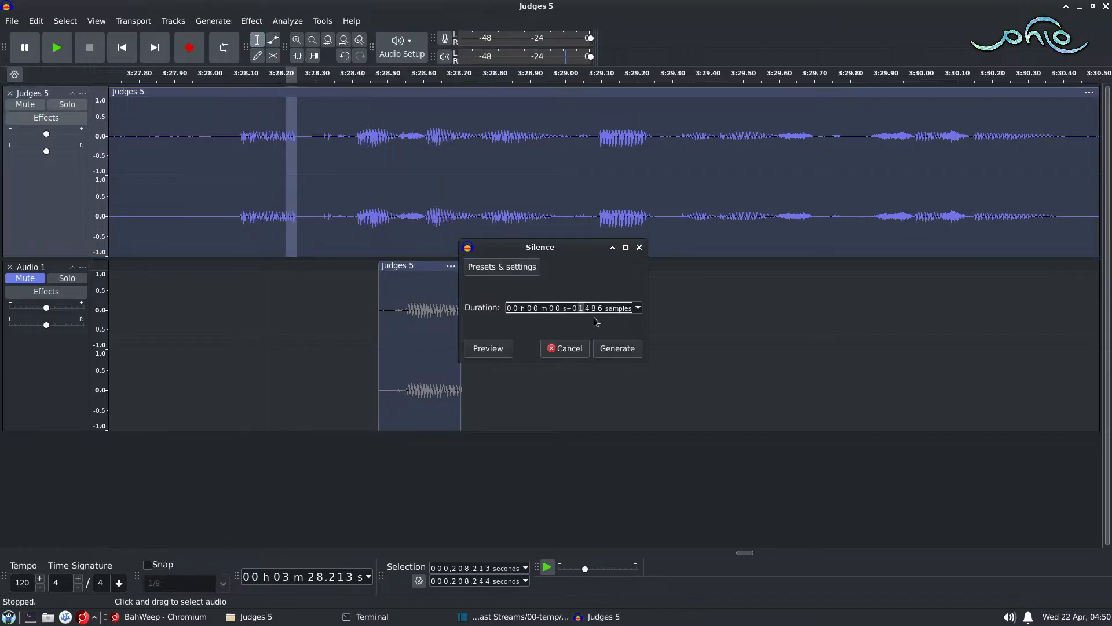
pyautogui.click(620, 352)
pyautogui.click(186, 161)
pyautogui.press('space')
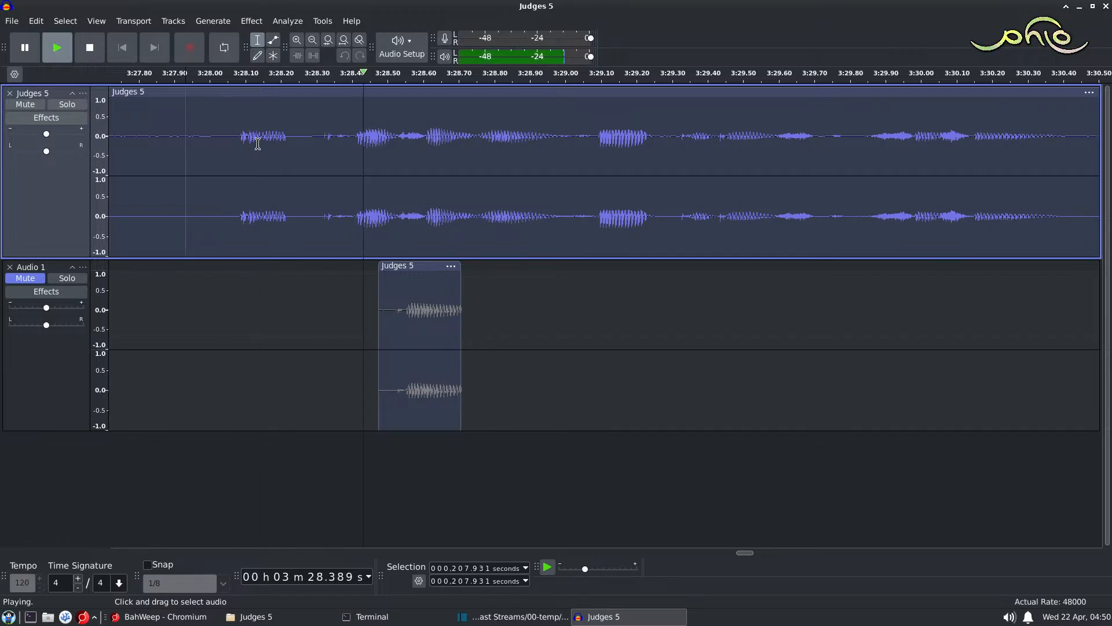
pyautogui.press('space')
# Step: Move the pasted clip earlier to start at about 3:28.18, unmute its track, and play both tracks together
pyautogui.moveTo(413, 265); pyautogui.dragTo(306, 258)
pyautogui.click(24, 278)
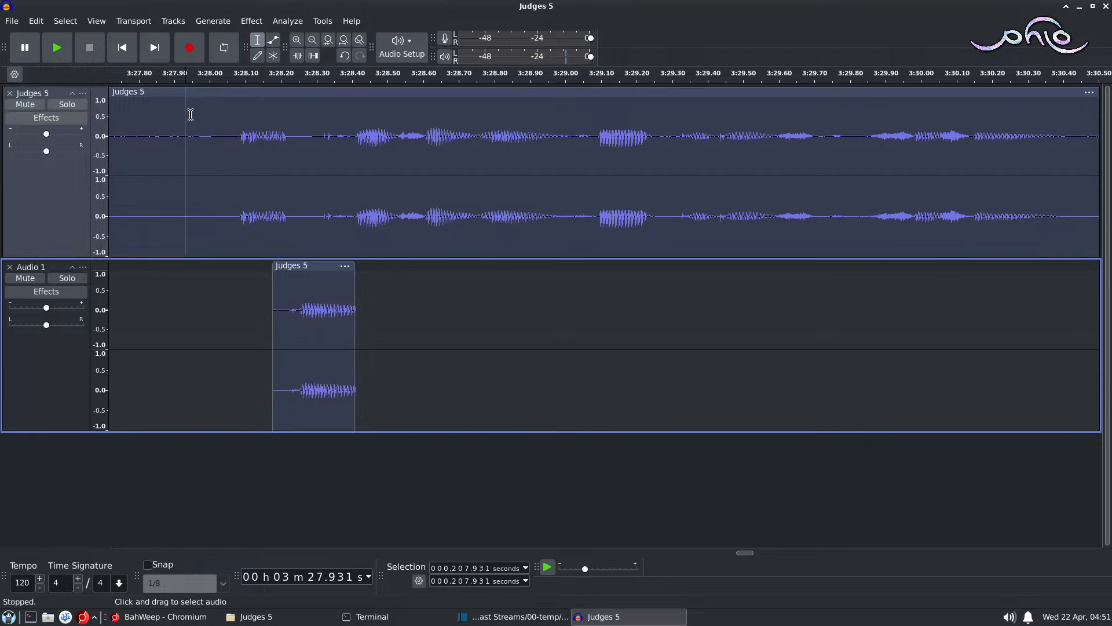
pyautogui.click(188, 115)
pyautogui.press('space')
pyautogui.press('space')
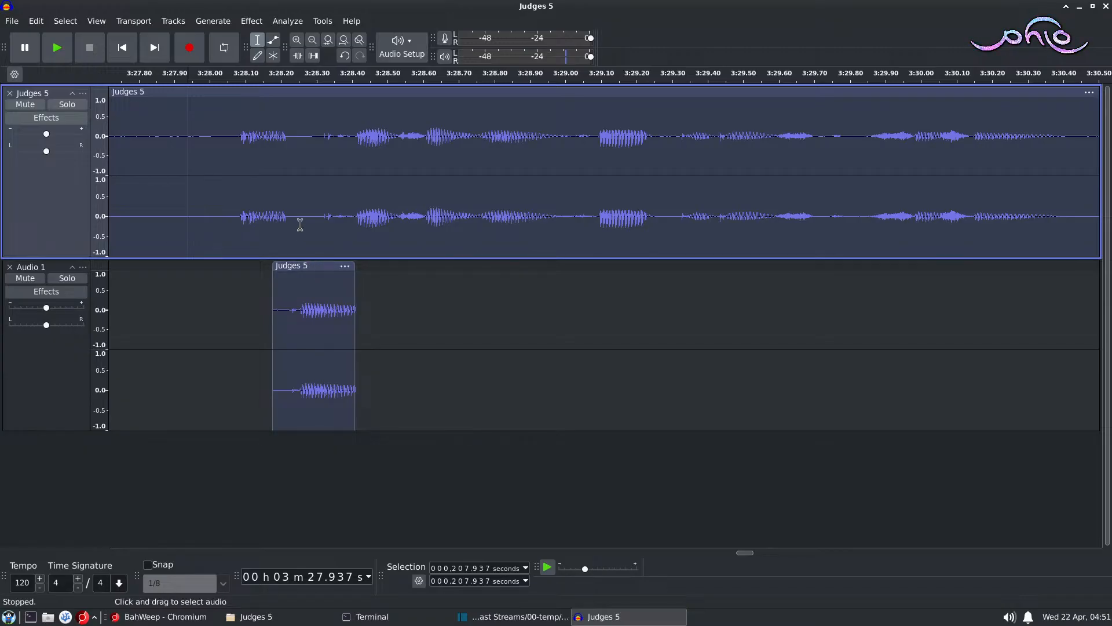
# Step: Select the word on the Judges 5 track from about 208.064 to 208.231 seconds
pyautogui.hscroll(-5, 337, 224)
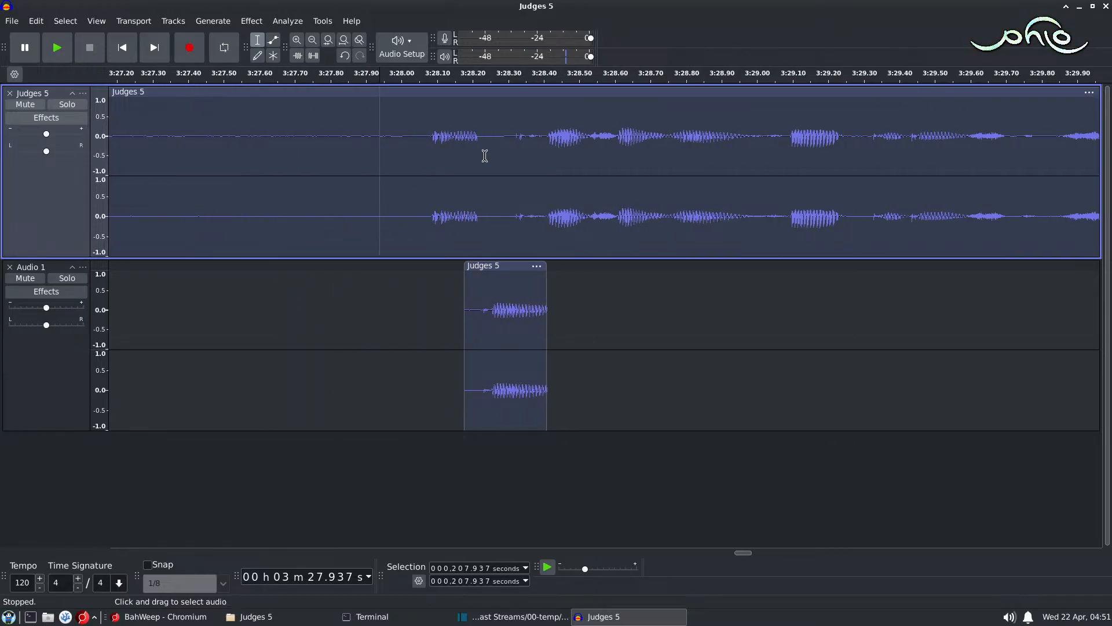
pyautogui.moveTo(484, 156); pyautogui.dragTo(425, 159)
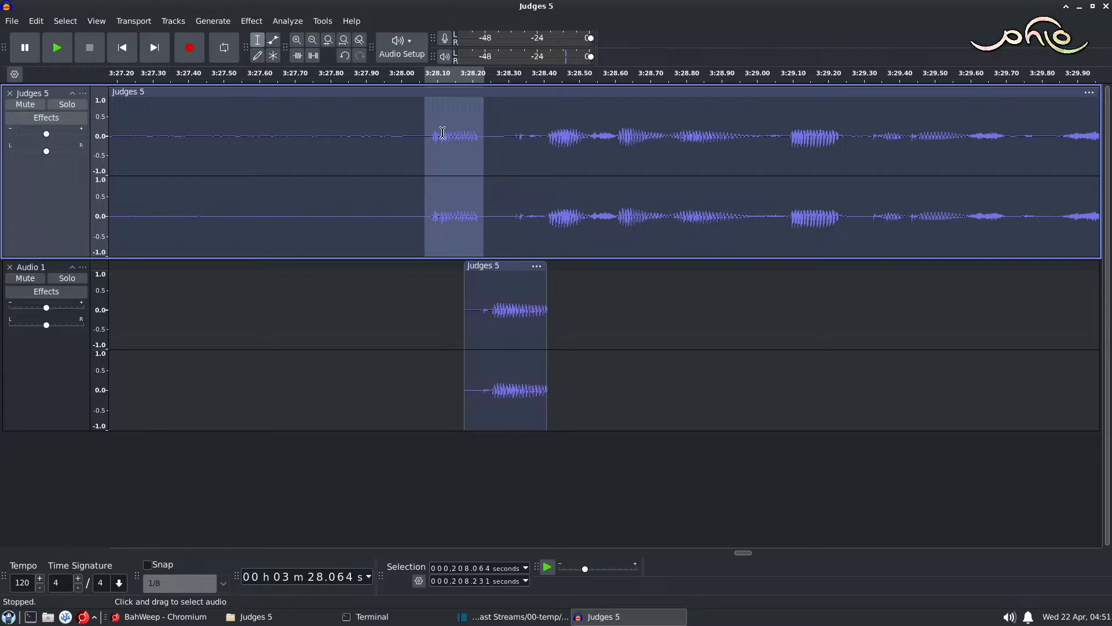
pyautogui.hotkey('ctrl', 'x')
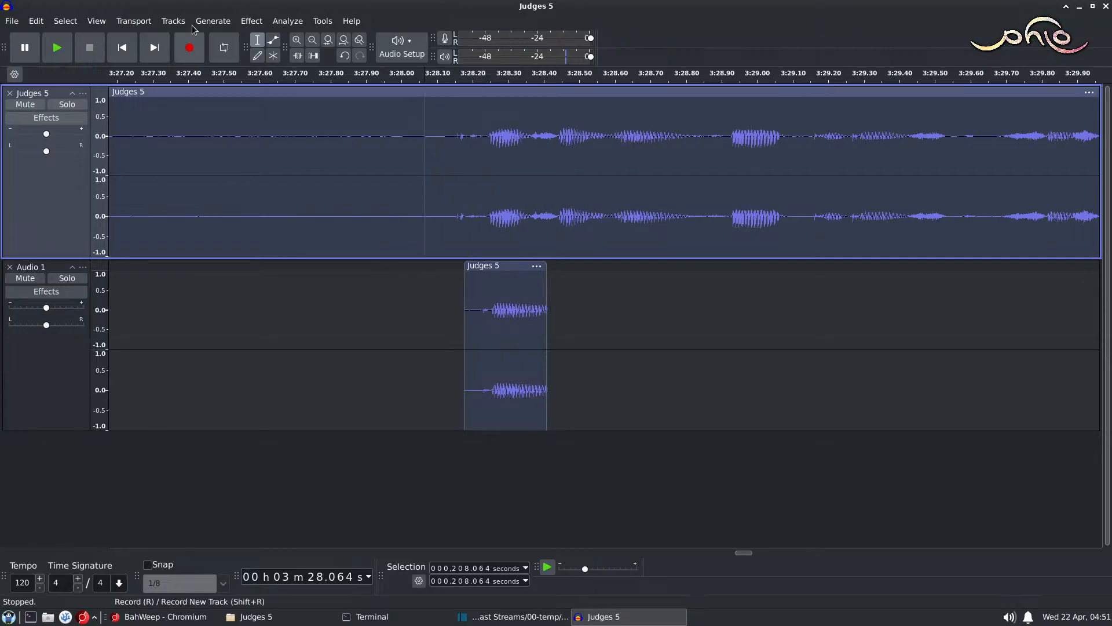
pyautogui.click(37, 21)
pyautogui.click(58, 38)
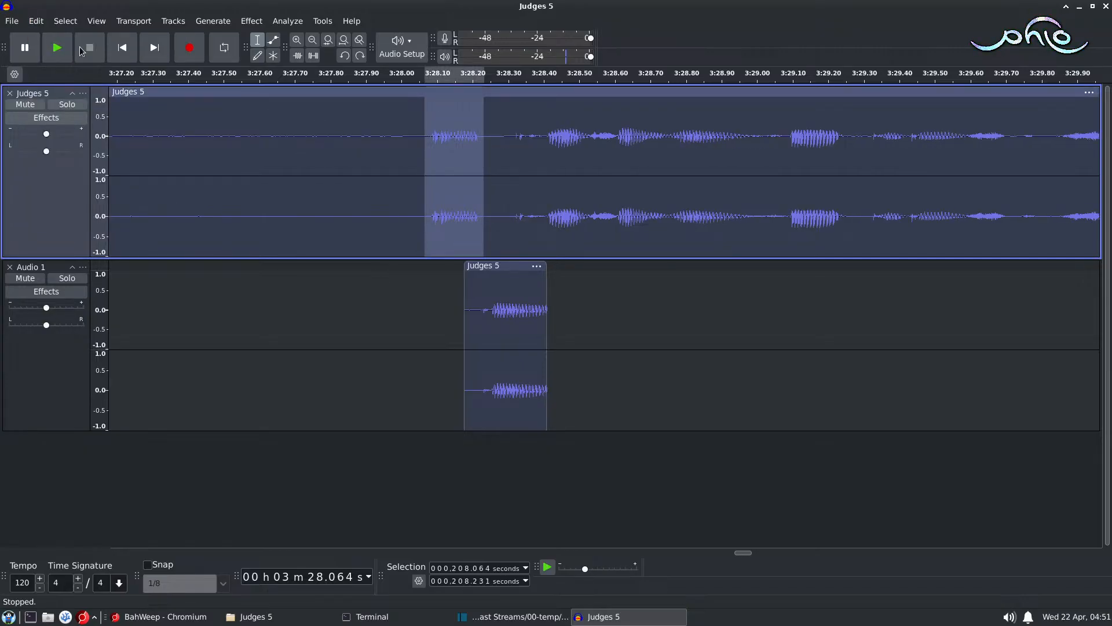
# Step: Cut the selected Judges 5 word leaving a gap, and paste it onto the Audio 1 track at about 207.928 seconds
pyautogui.click(38, 24)
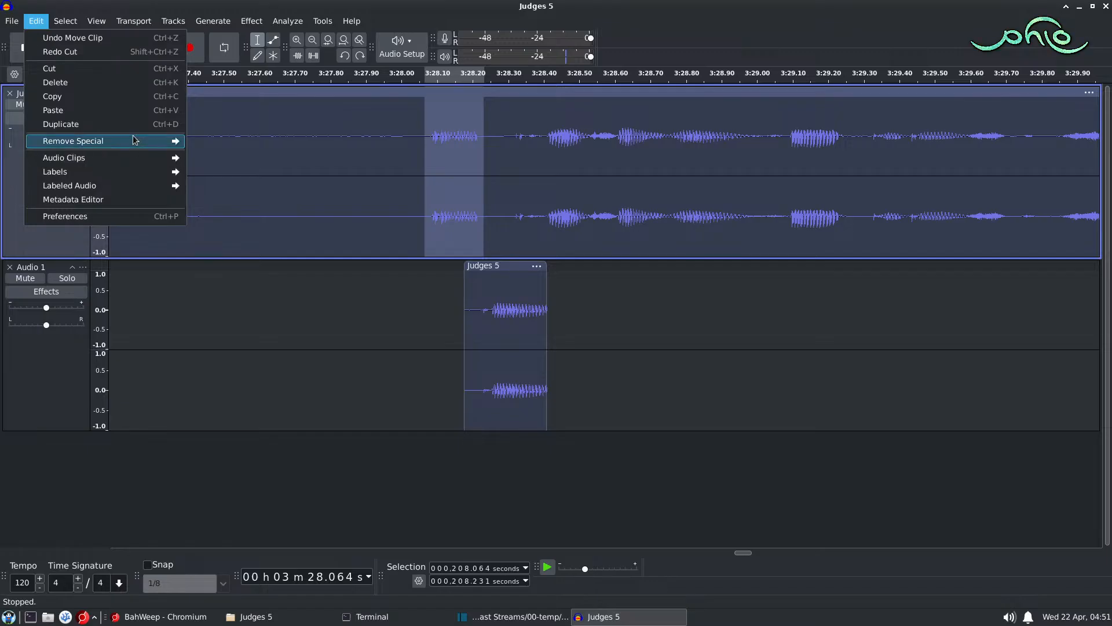
pyautogui.moveTo(162, 144)
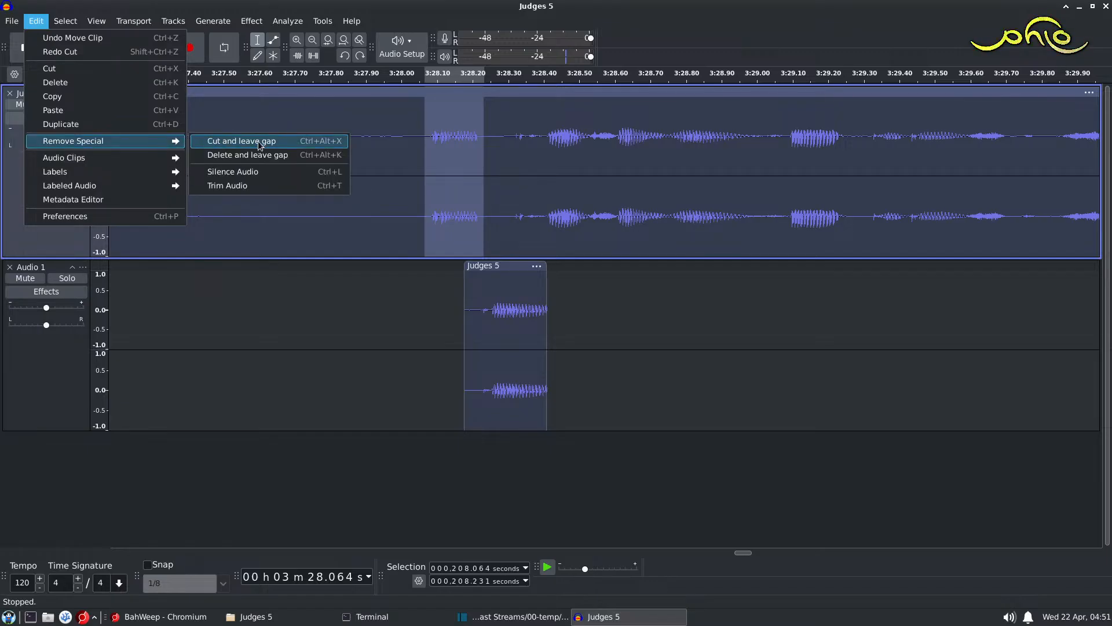
pyautogui.click(259, 141)
pyautogui.click(375, 287)
pyautogui.hotkey('ctrl', 'v')
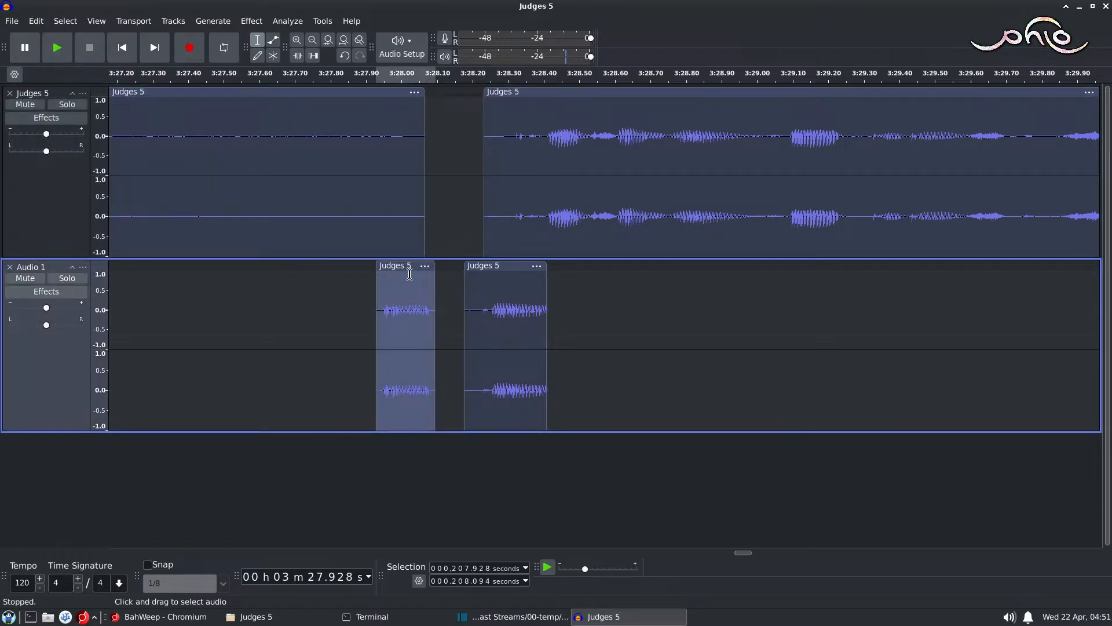
# Step: Move both Audio 1 clips earlier, the second to about 208.064 seconds, and fade it out from about 208.257 to 208.298 seconds
pyautogui.moveTo(497, 266); pyautogui.dragTo(390, 265)
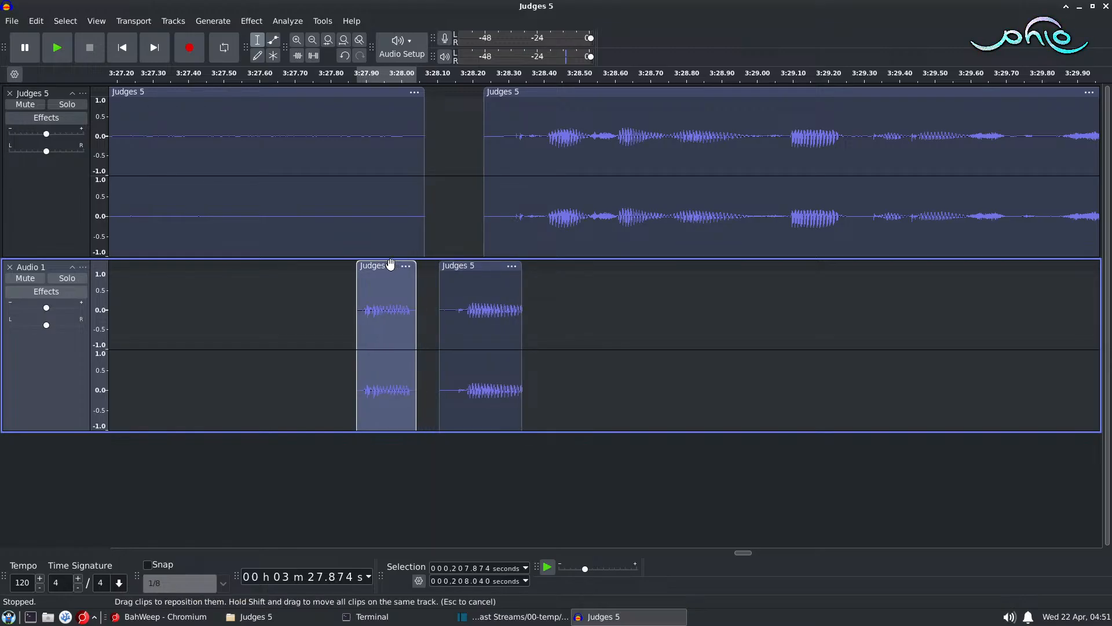
pyautogui.moveTo(460, 265); pyautogui.dragTo(447, 265)
pyautogui.click(495, 290)
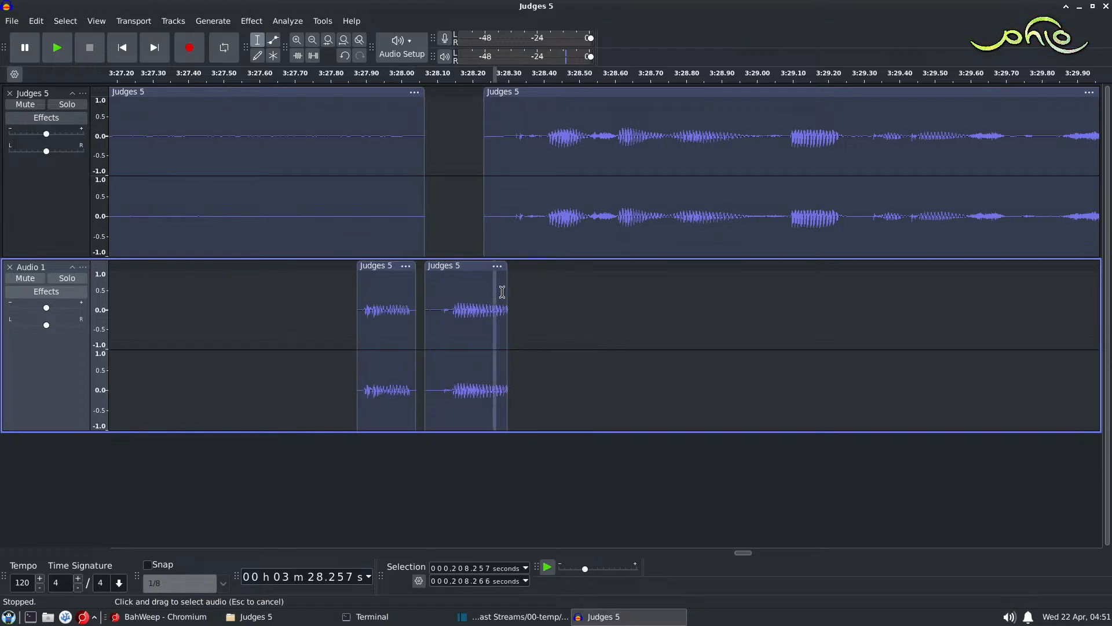
pyautogui.moveTo(502, 291); pyautogui.dragTo(508, 291)
pyautogui.click(251, 21)
pyautogui.moveTo(367, 107)
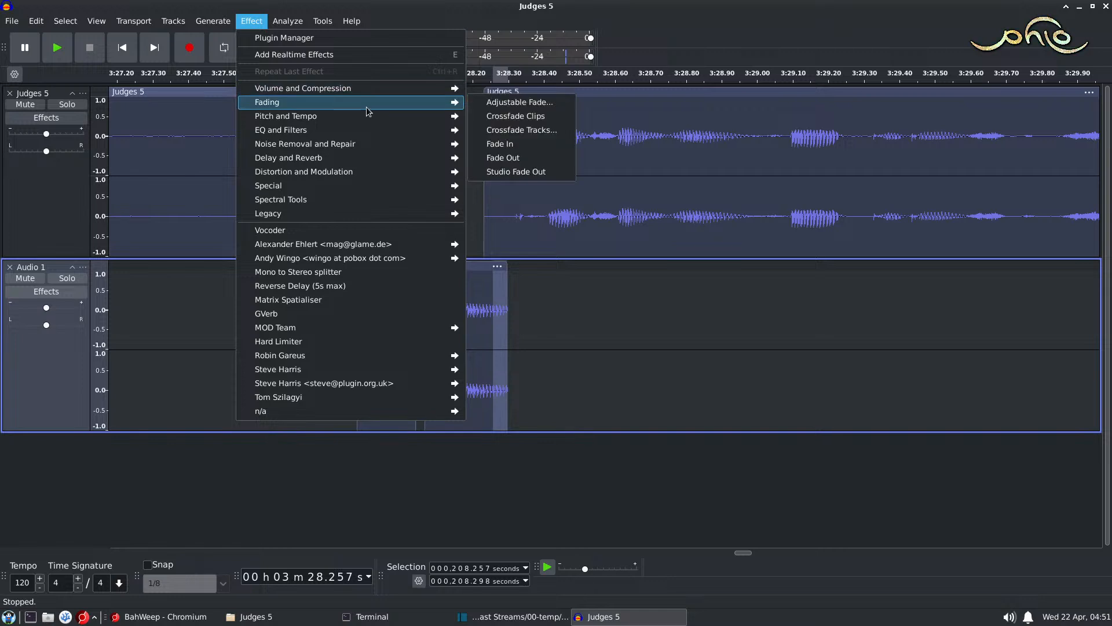
pyautogui.click(534, 158)
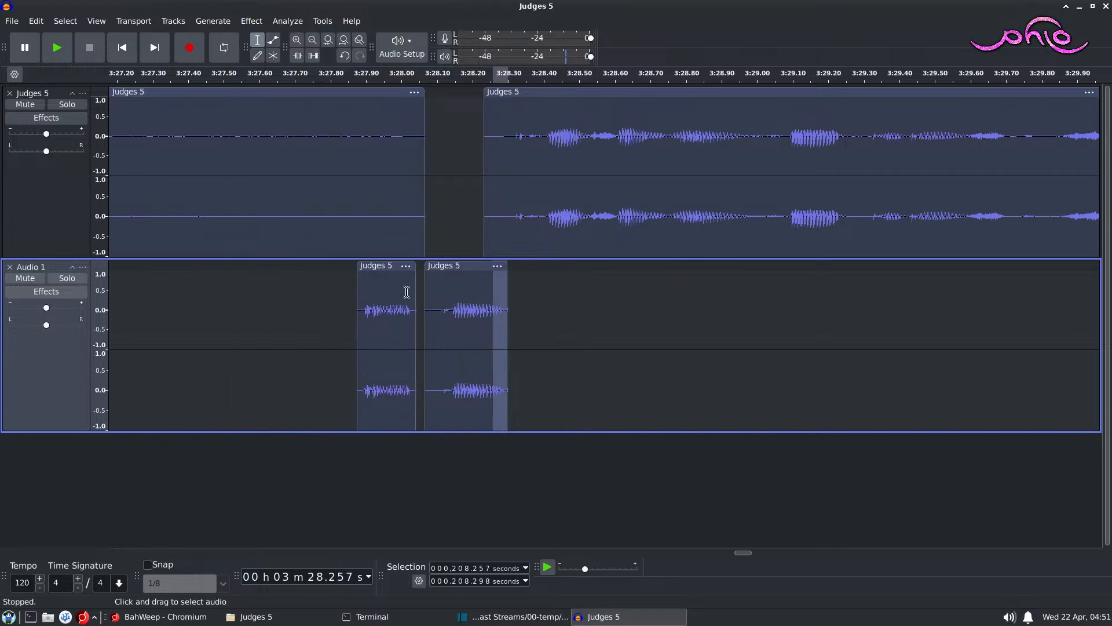
# Step: Move the first Audio 1 clip right up against the second one and play both tracks from about 207.703 seconds
pyautogui.moveTo(384, 271); pyautogui.dragTo(393, 271)
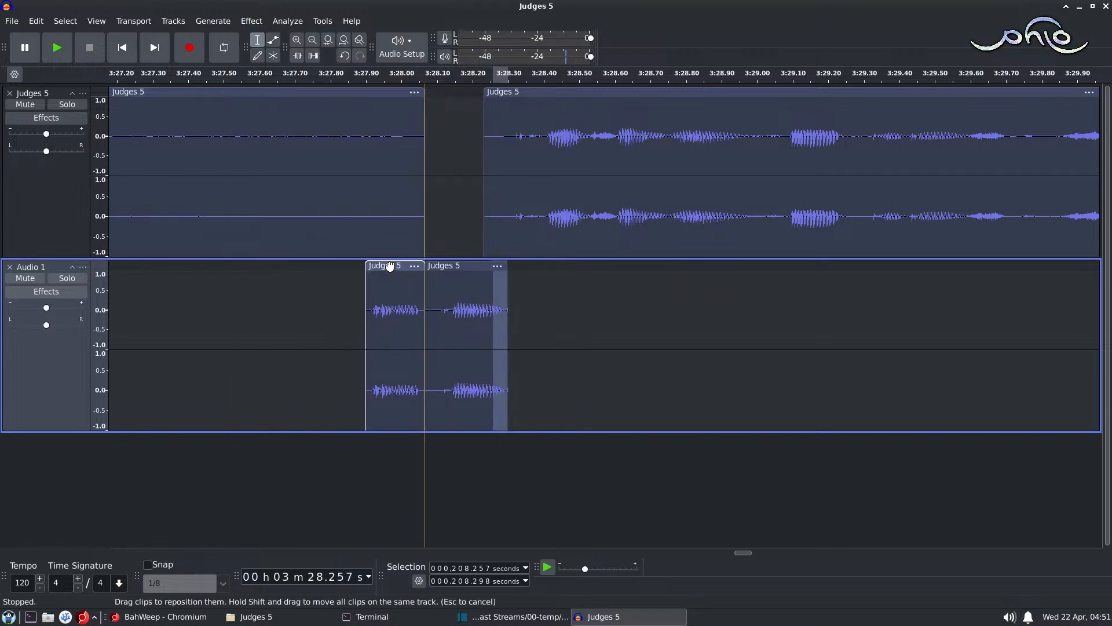
pyautogui.click(296, 197)
pyautogui.press('space')
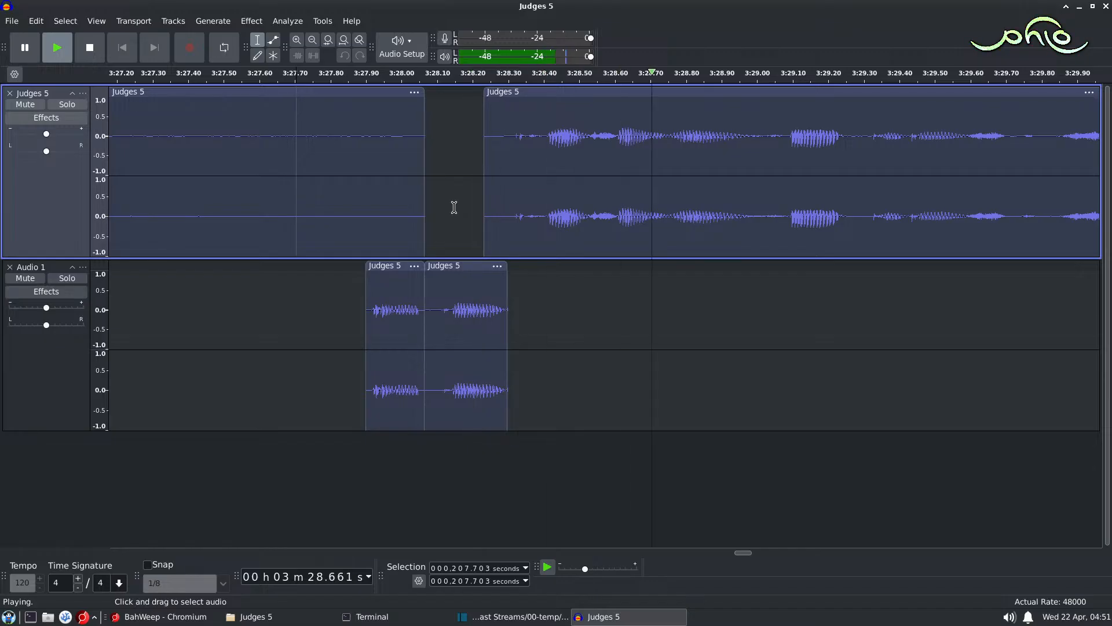
pyautogui.press('space')
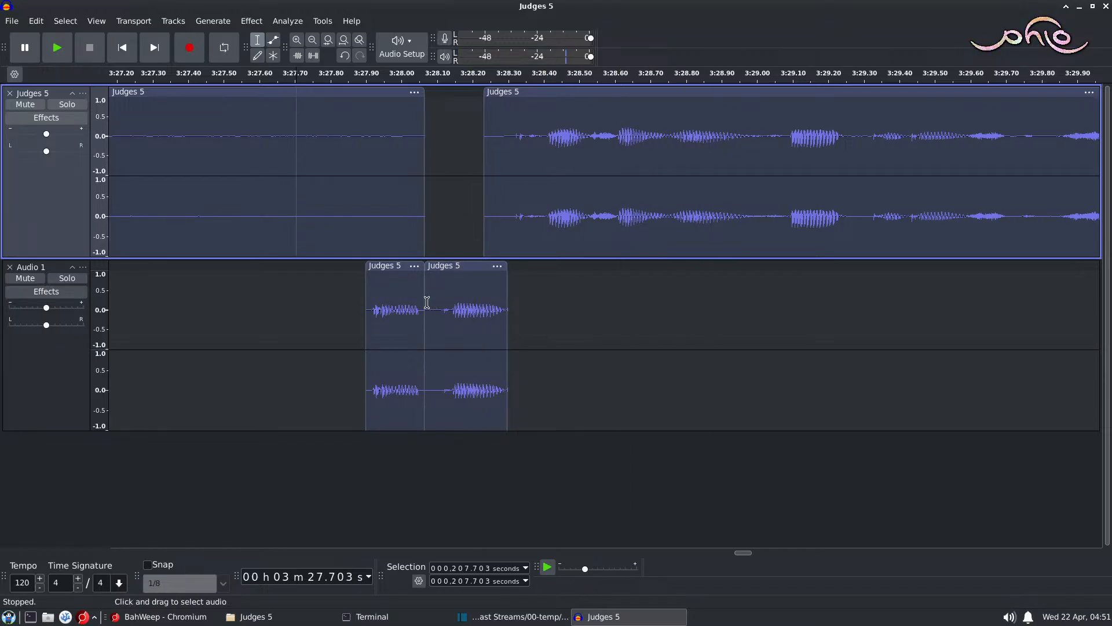
# Step: Apply a fade out to the end of the first Audio 1 clip, from about 208.029 to 208.050 seconds
pyautogui.moveTo(412, 302); pyautogui.dragTo(417, 302)
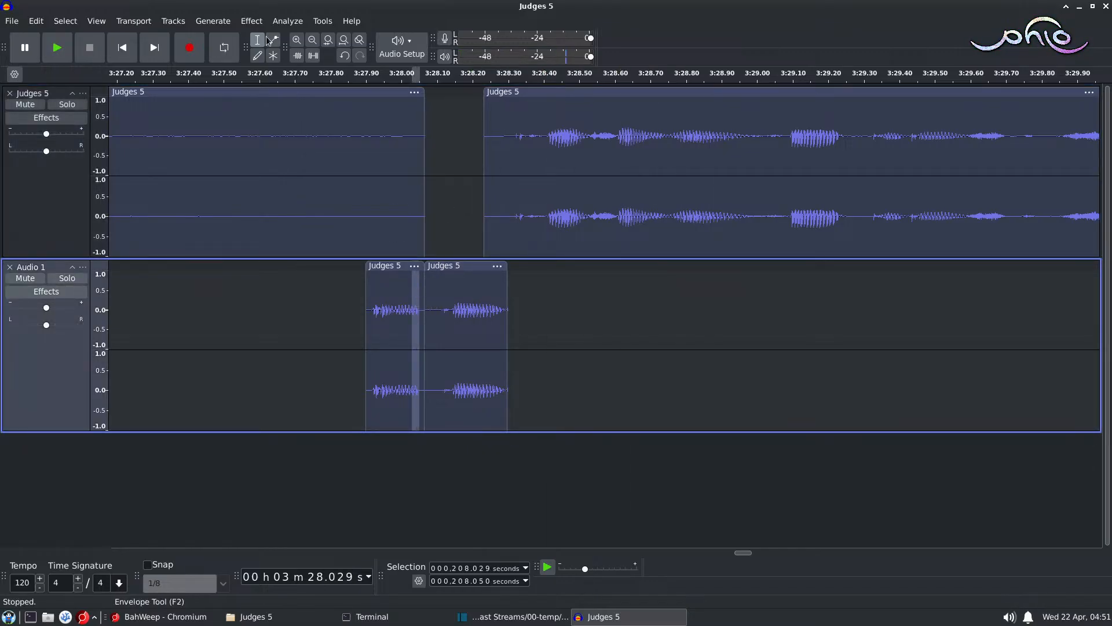
pyautogui.click(248, 19)
pyautogui.moveTo(371, 103)
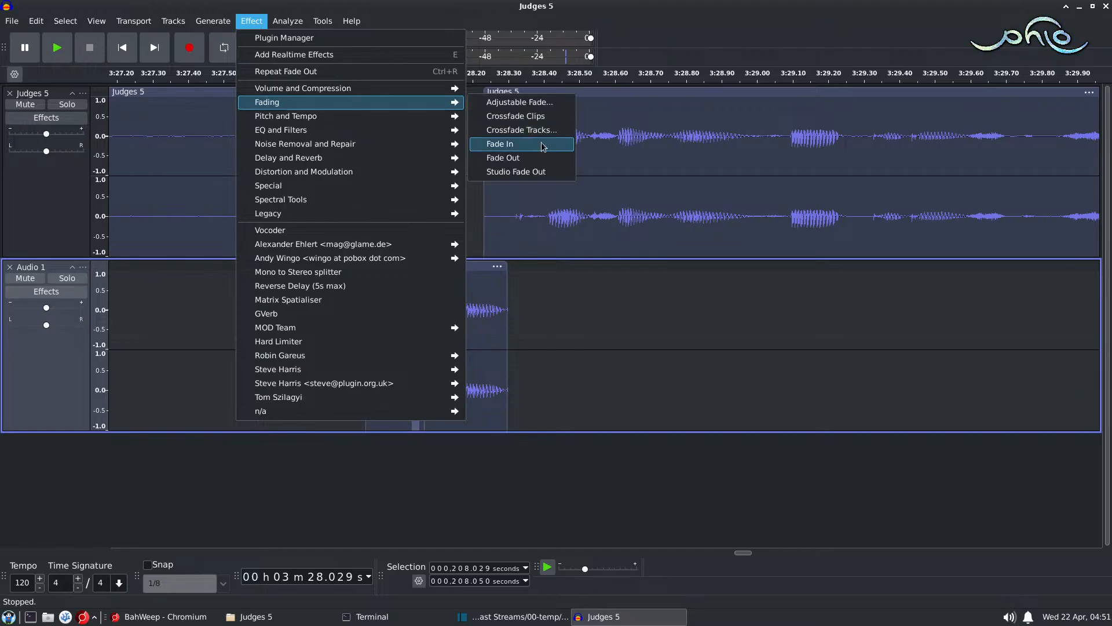
pyautogui.click(545, 158)
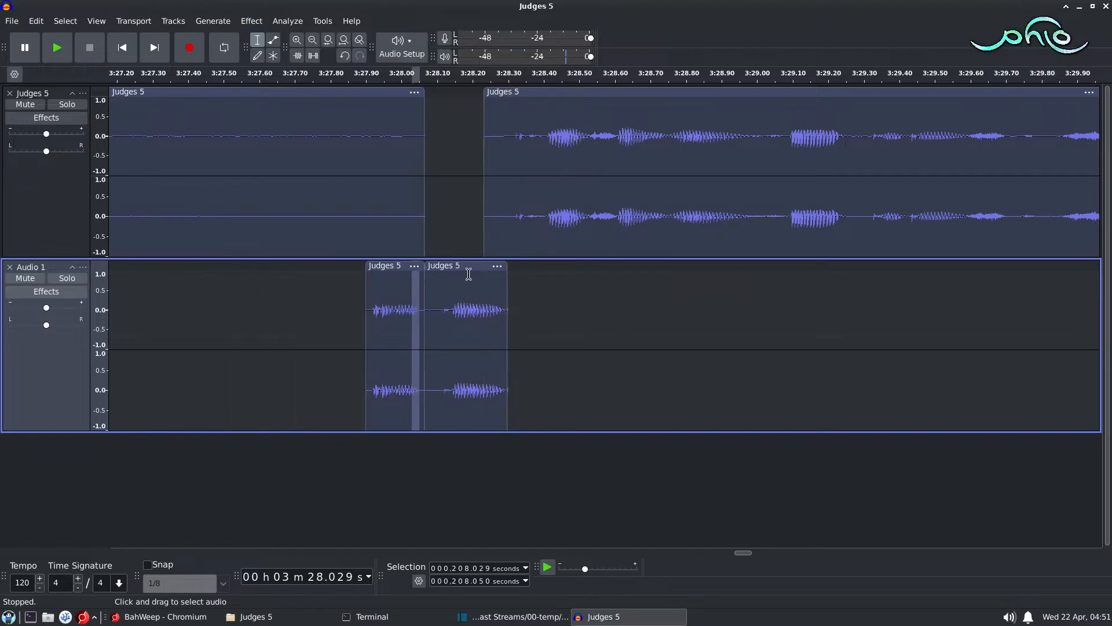
# Step: Delete the second Audio 1 clip's leading silence from about 208.064 to 208.113 seconds and play from about 207.843 seconds
pyautogui.moveTo(442, 298); pyautogui.dragTo(425, 299)
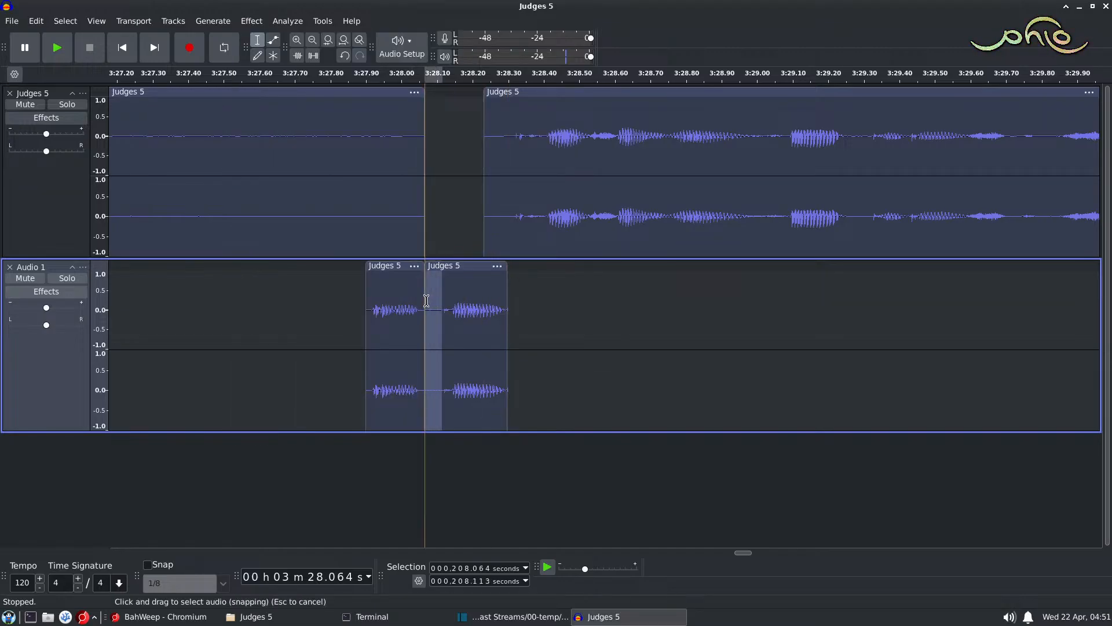
pyautogui.press('Delete')
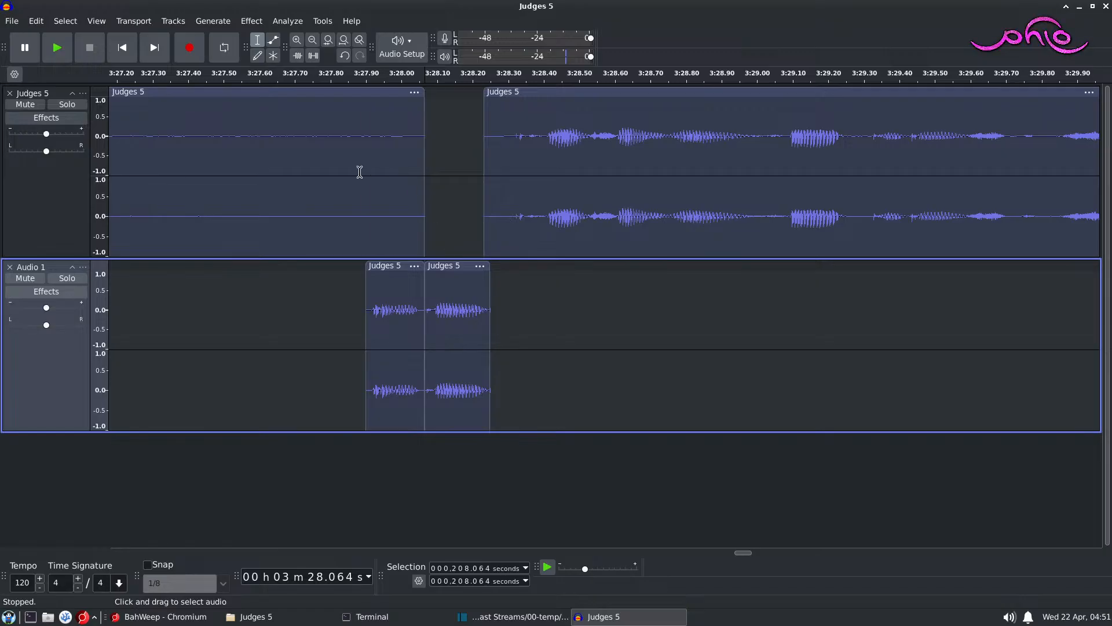
pyautogui.click(346, 198)
pyautogui.press('space')
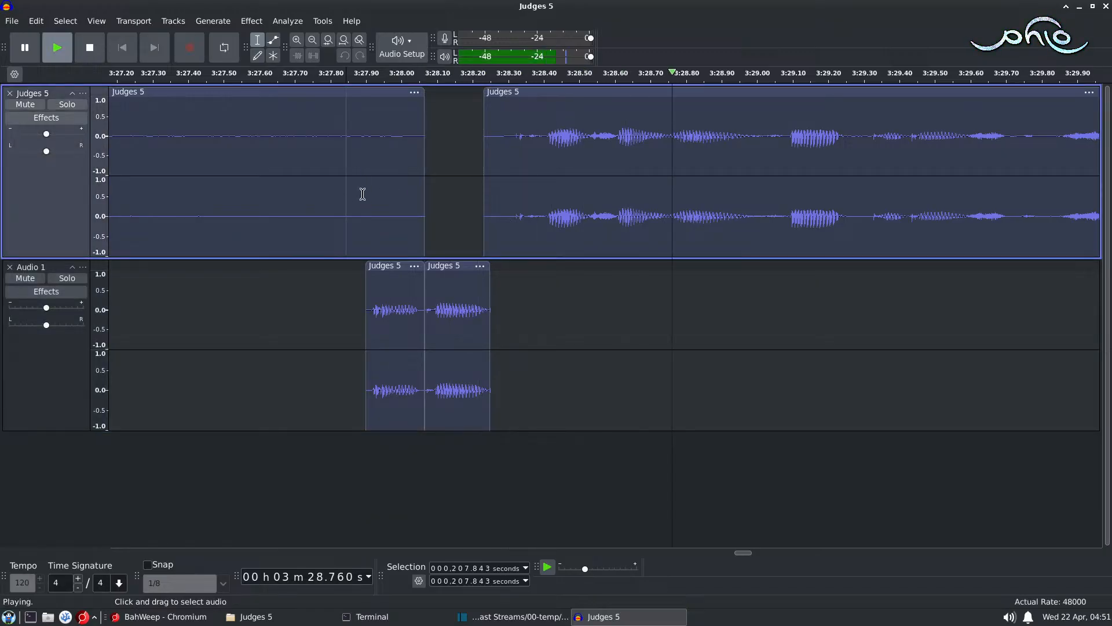
pyautogui.press('space')
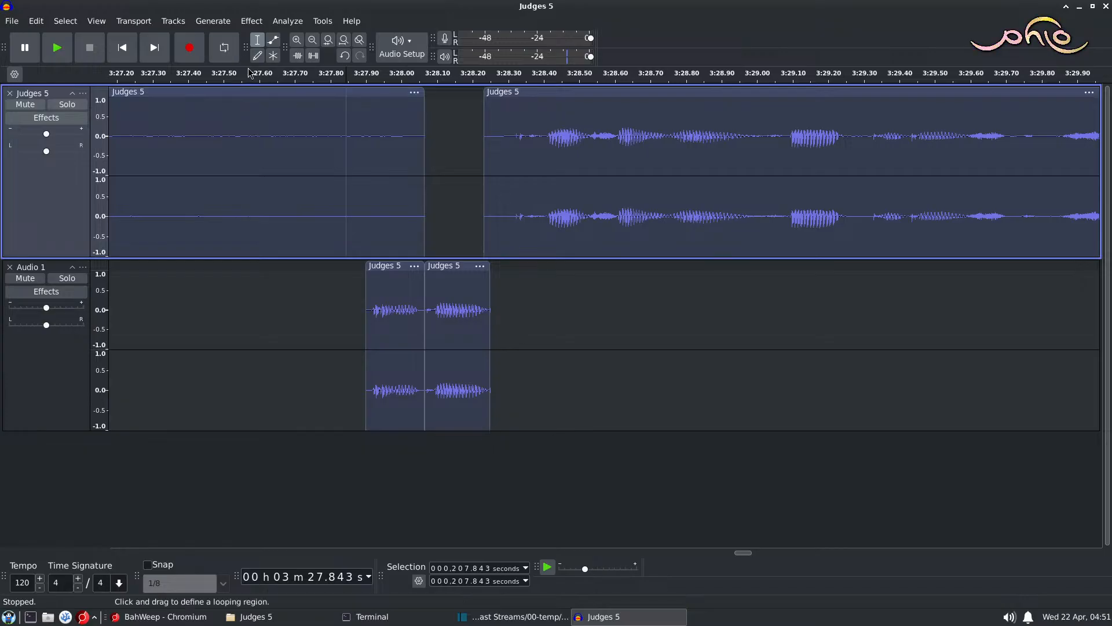
# Step: Select all the audio and combine both tracks into one with Mix and Render
pyautogui.hotkey('ctrl', 'a')
pyautogui.click(215, 23)
pyautogui.moveTo(257, 23)
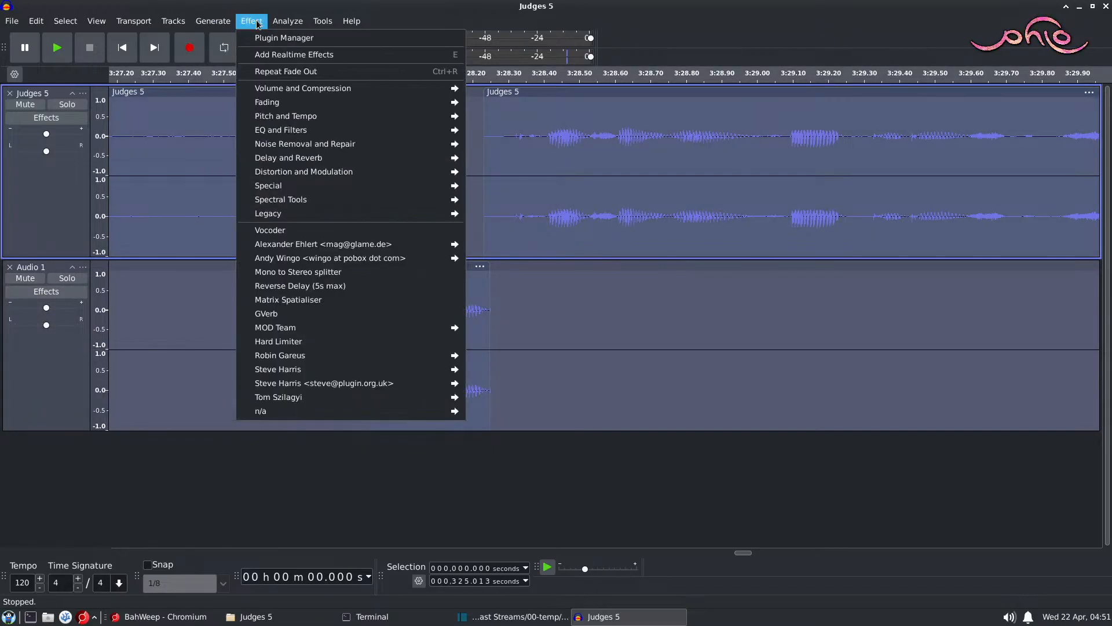
pyautogui.moveTo(173, 22)
pyautogui.moveTo(221, 58)
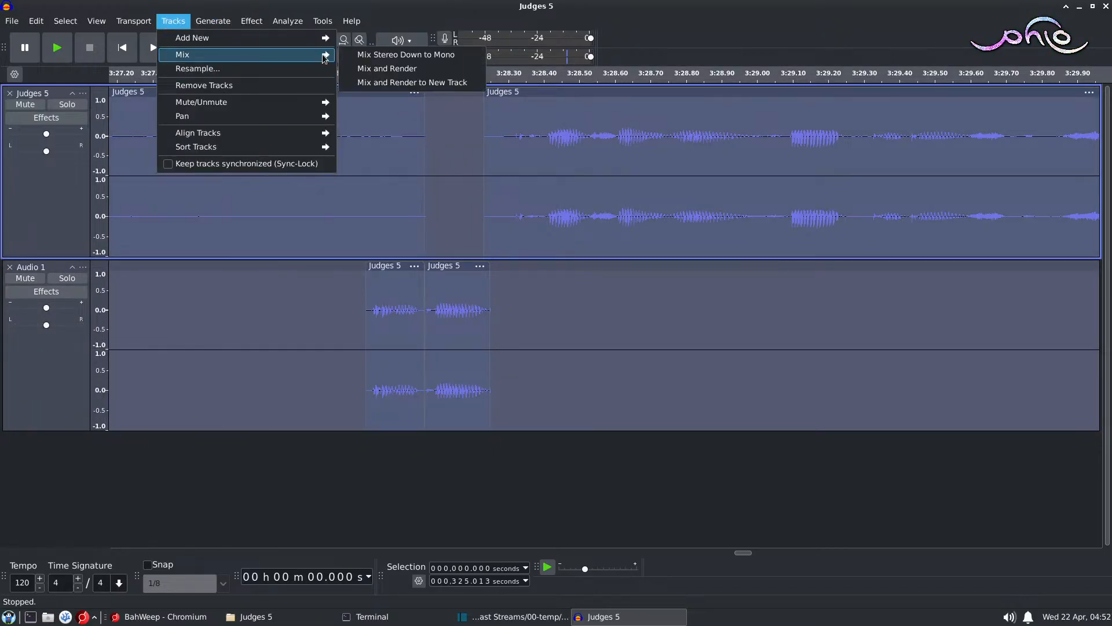
pyautogui.click(387, 69)
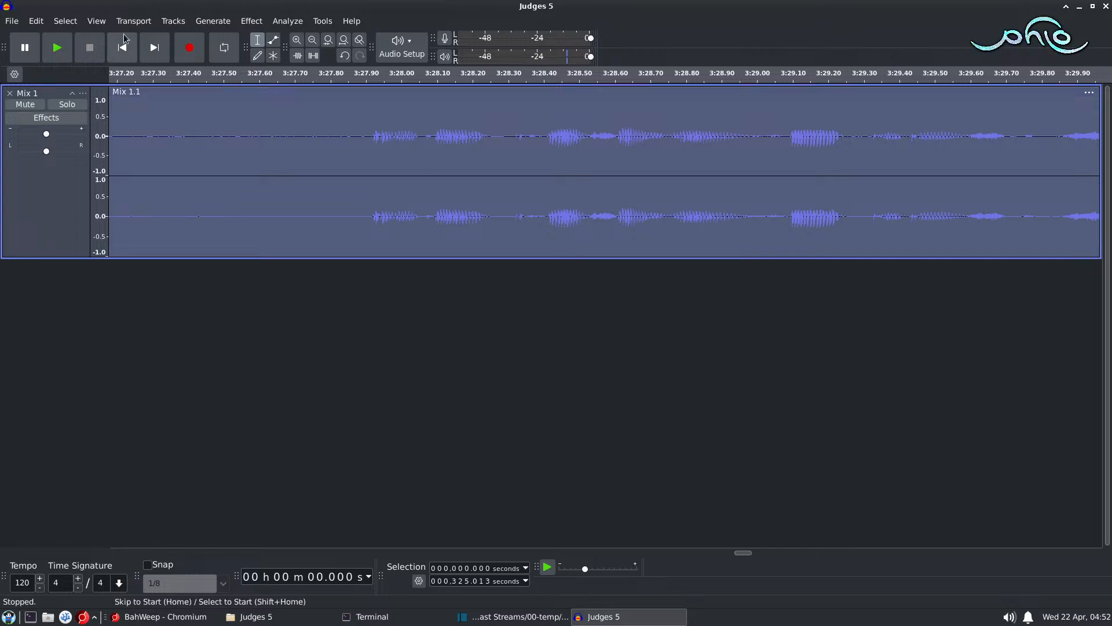
# Step: Export the entire project as FLAC to the Judges 5 folder in 2025-09-12e WordHike 59b, replacing the existing Judges 5.flac
pyautogui.click(12, 21)
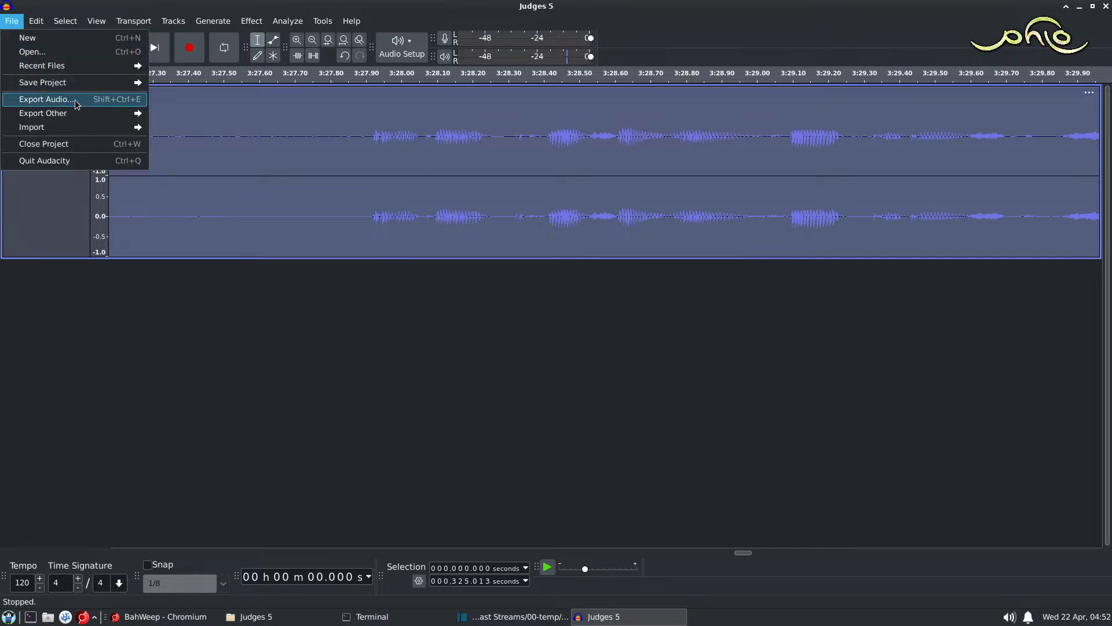
pyautogui.press('Return')
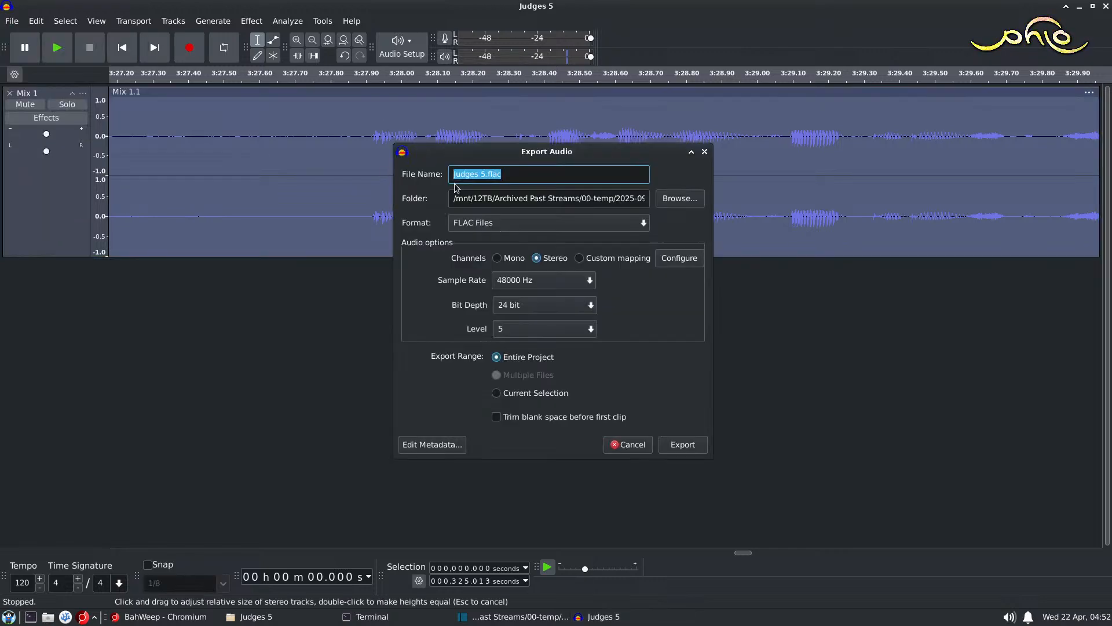
pyautogui.click(679, 199)
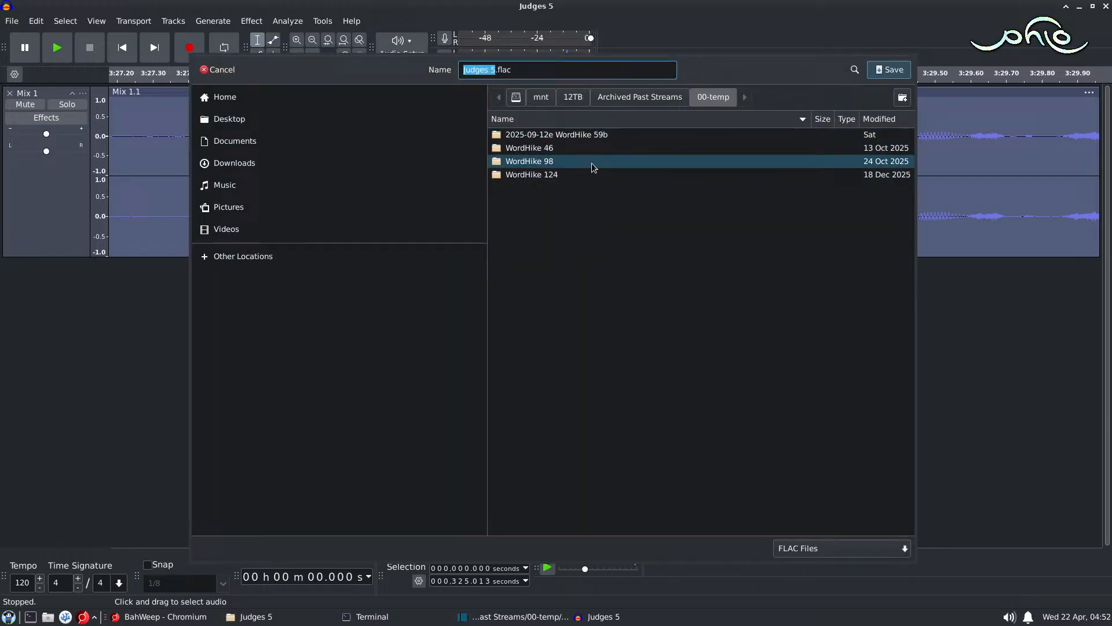
pyautogui.doubleClick(576, 133)
pyautogui.doubleClick(539, 149)
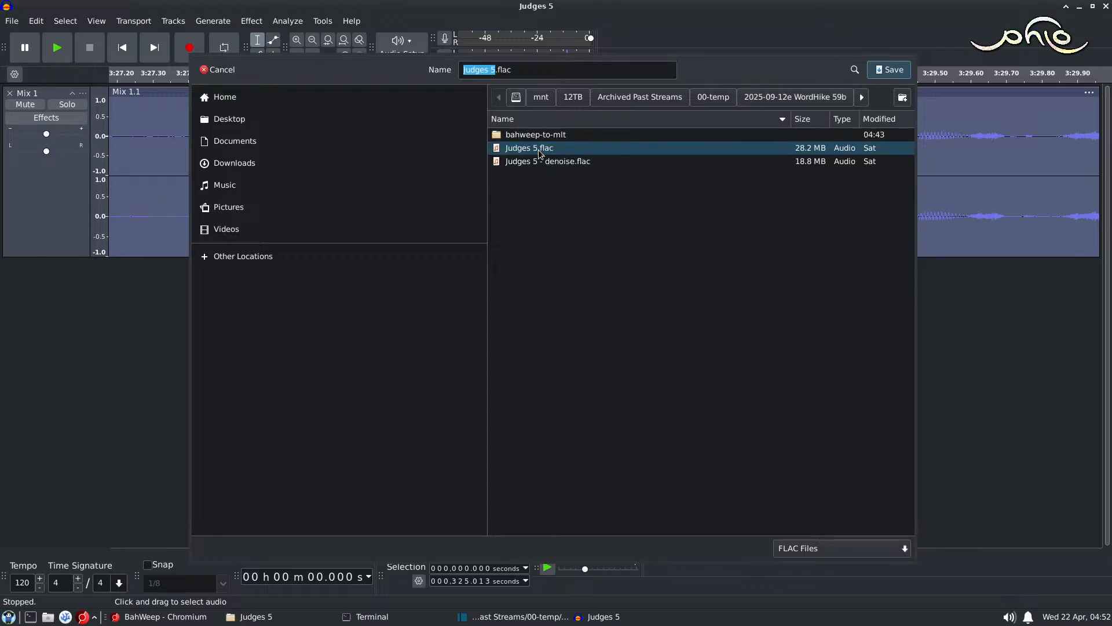
pyautogui.doubleClick(533, 149)
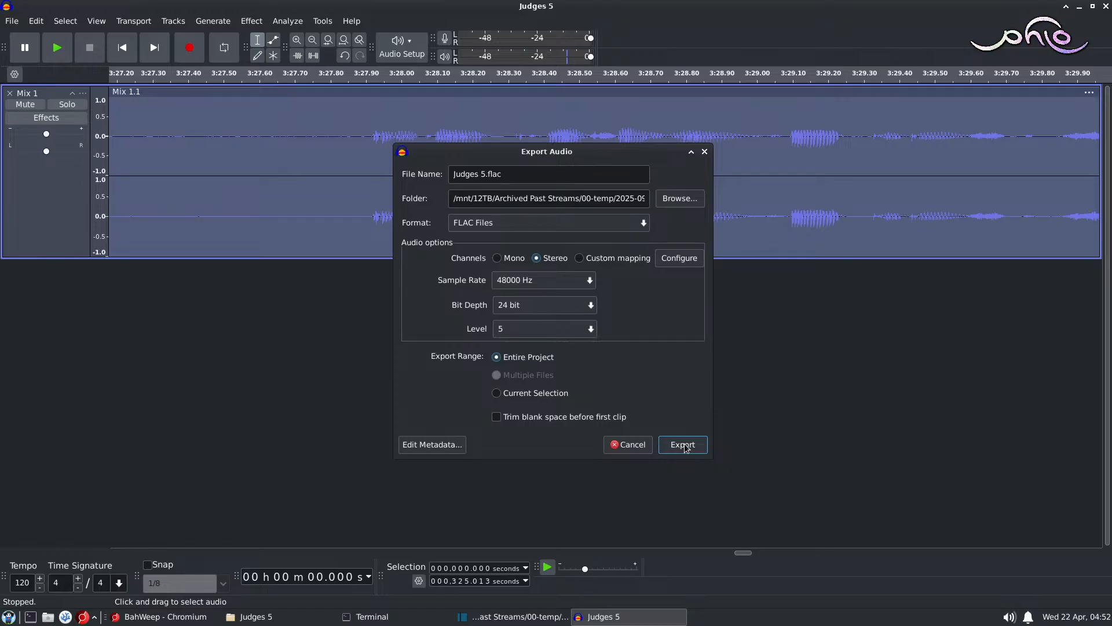
pyautogui.click(685, 446)
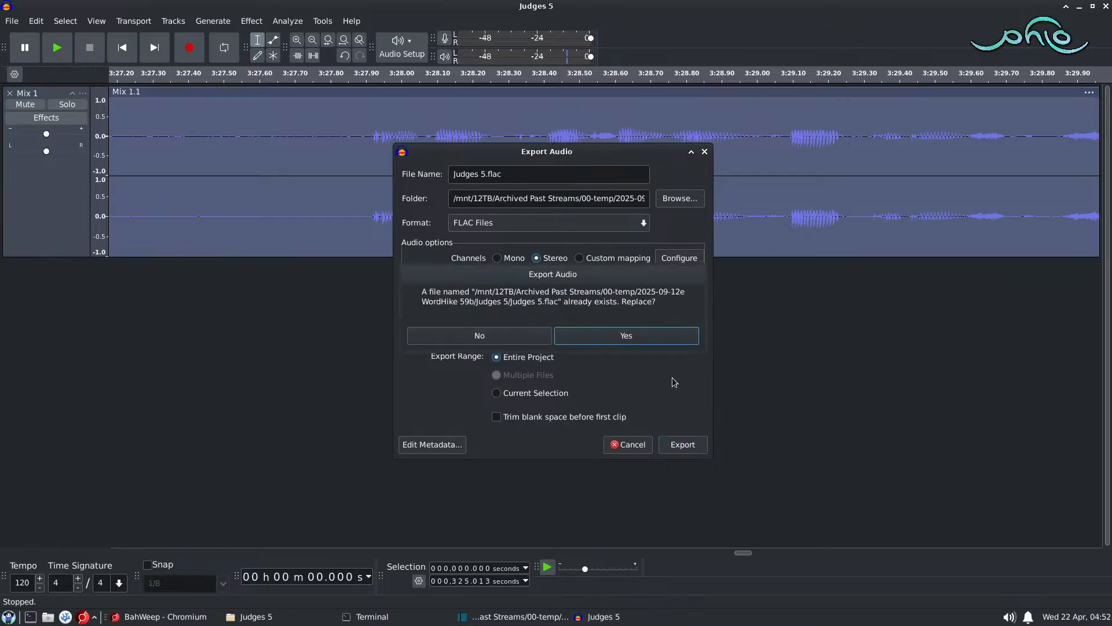
pyautogui.click(629, 338)
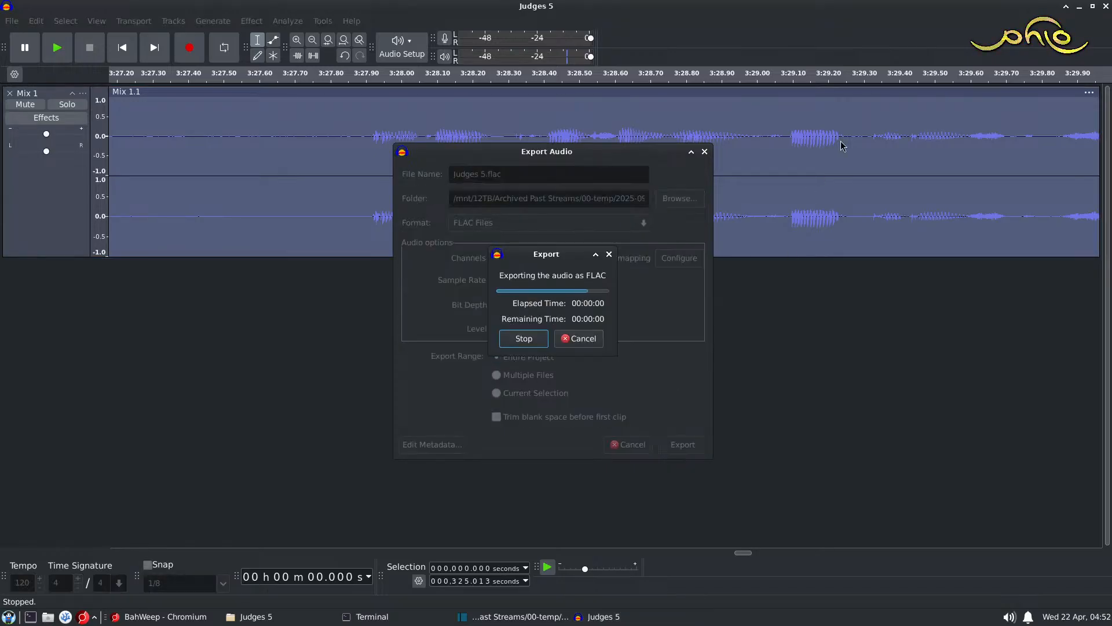
# Step: Close the Judges 5 project in Audacity without saving the changes
pyautogui.click(1106, 6)
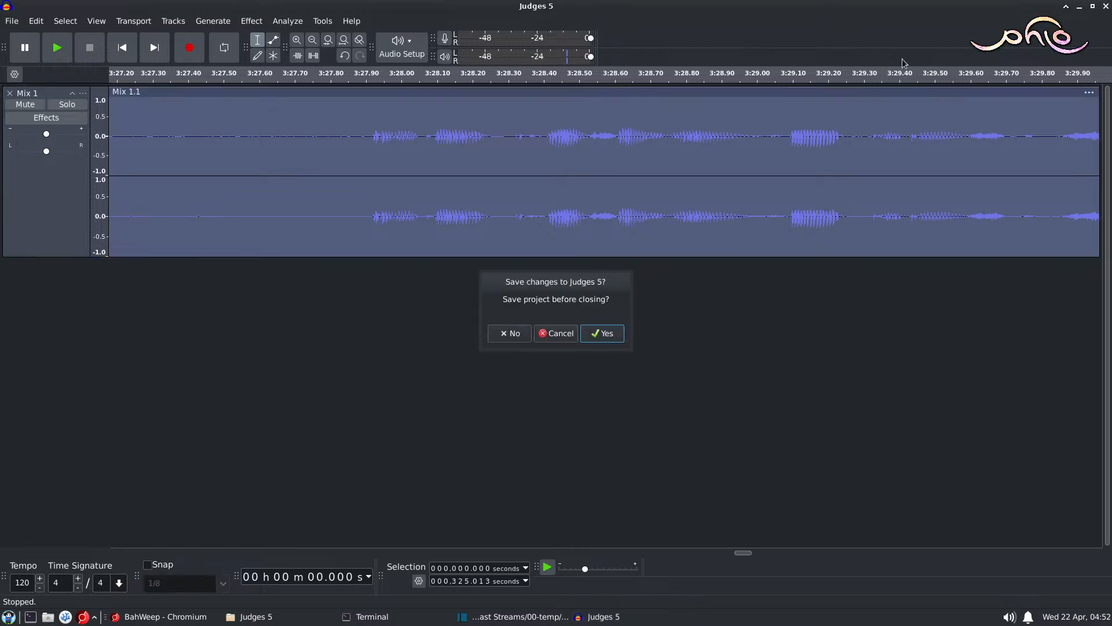
pyautogui.click(512, 333)
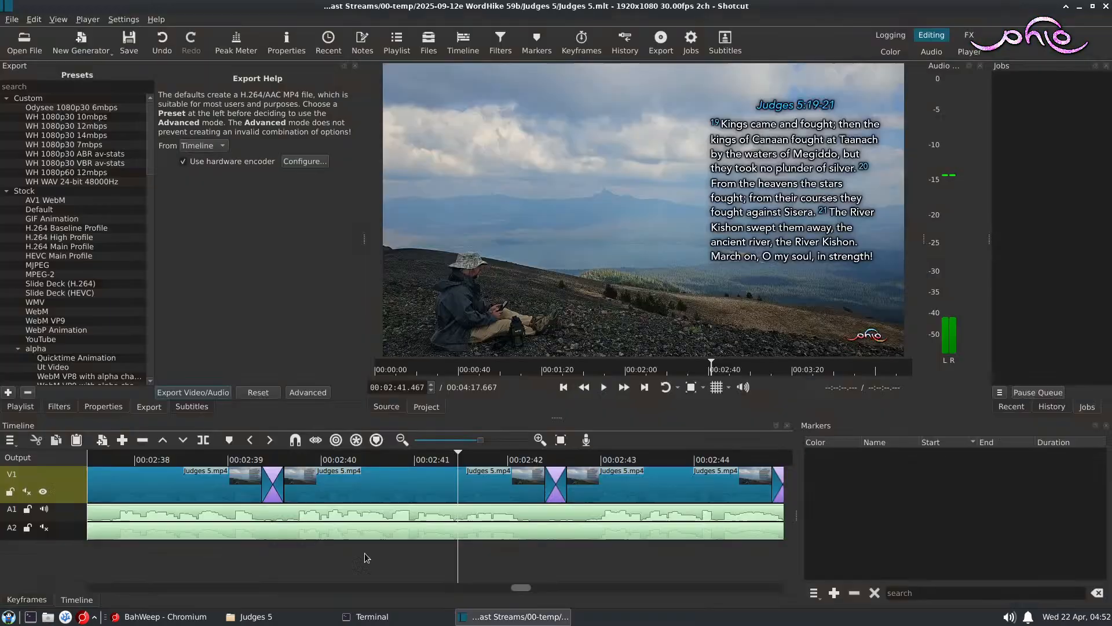
# Step: Run audiodenoise on the Judges 5 audio in the terminal and close the terminal window once the separation completes
pyautogui.click(274, 618)
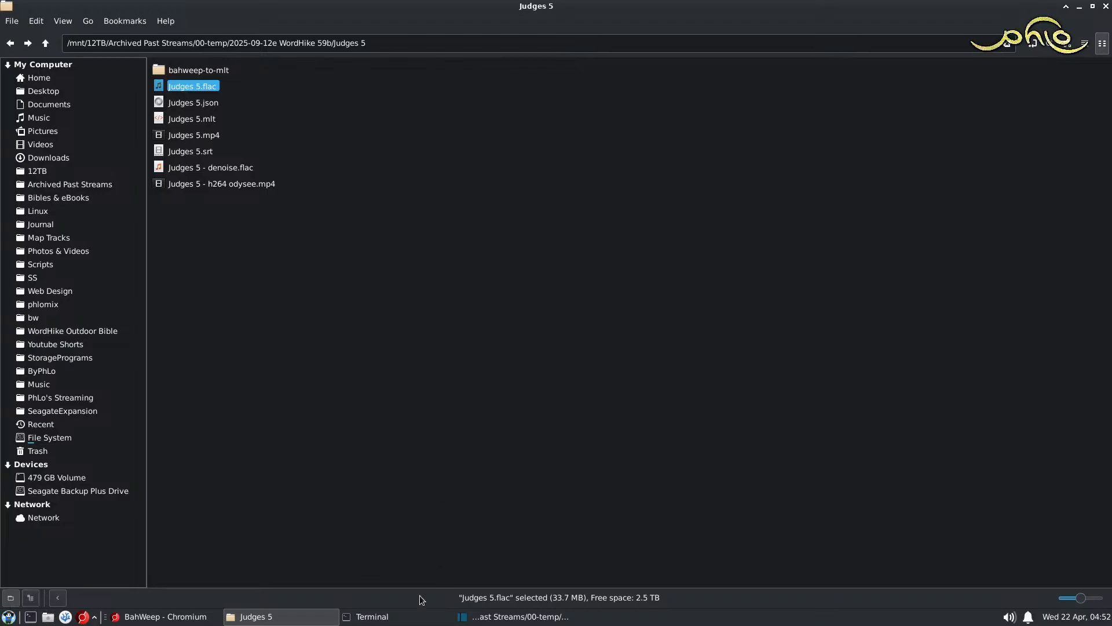
pyautogui.click(379, 616)
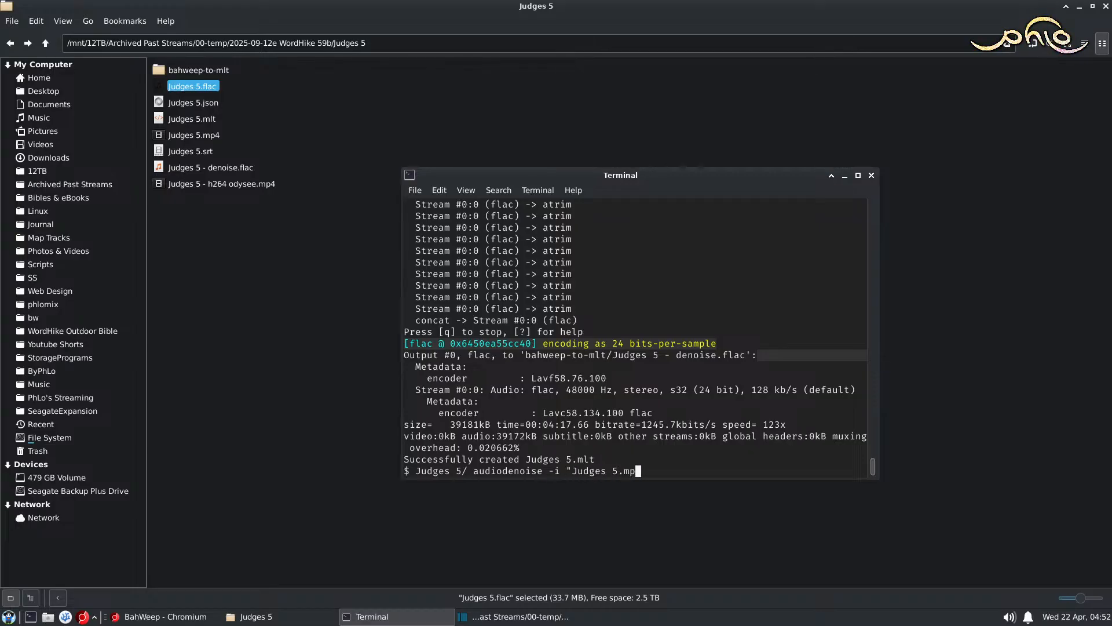
pyautogui.write('"')
pyautogui.press('Return')
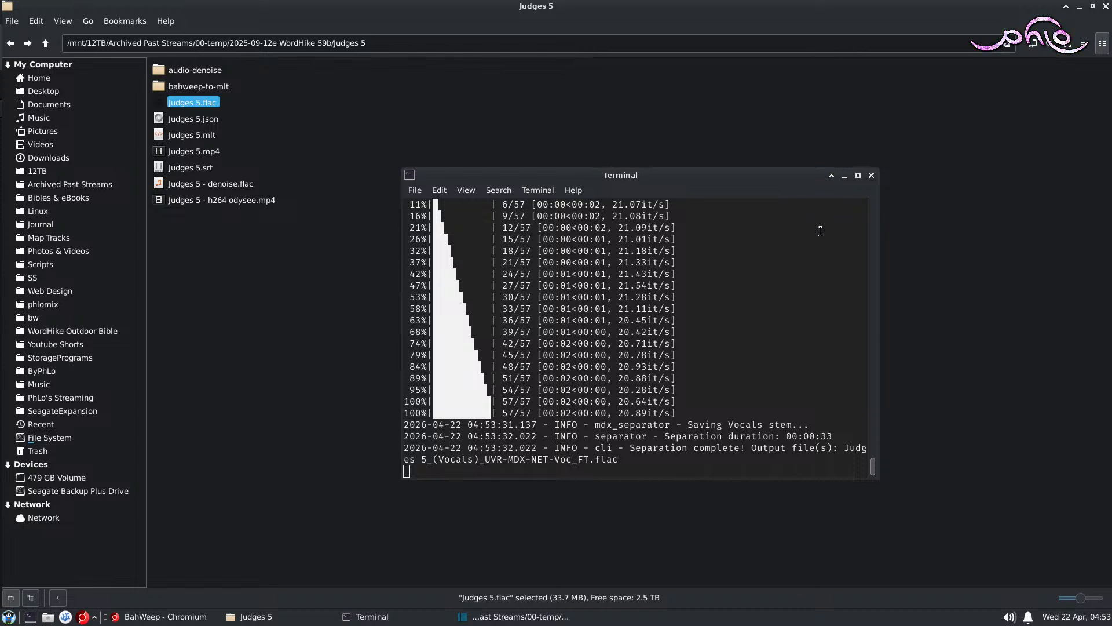
pyautogui.click(871, 175)
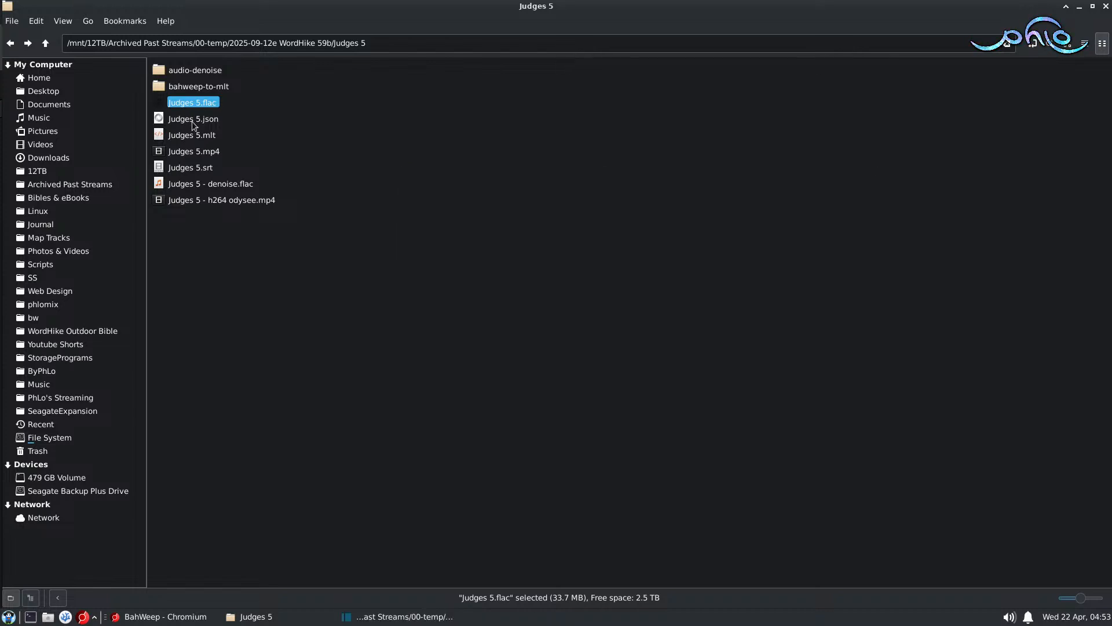
# Step: Move Judges 5 - denoise.flac from audio-denoise into the Judges 5 folder, replacing the old copy, and delete the audio-denoise folder
pyautogui.doubleClick(216, 69)
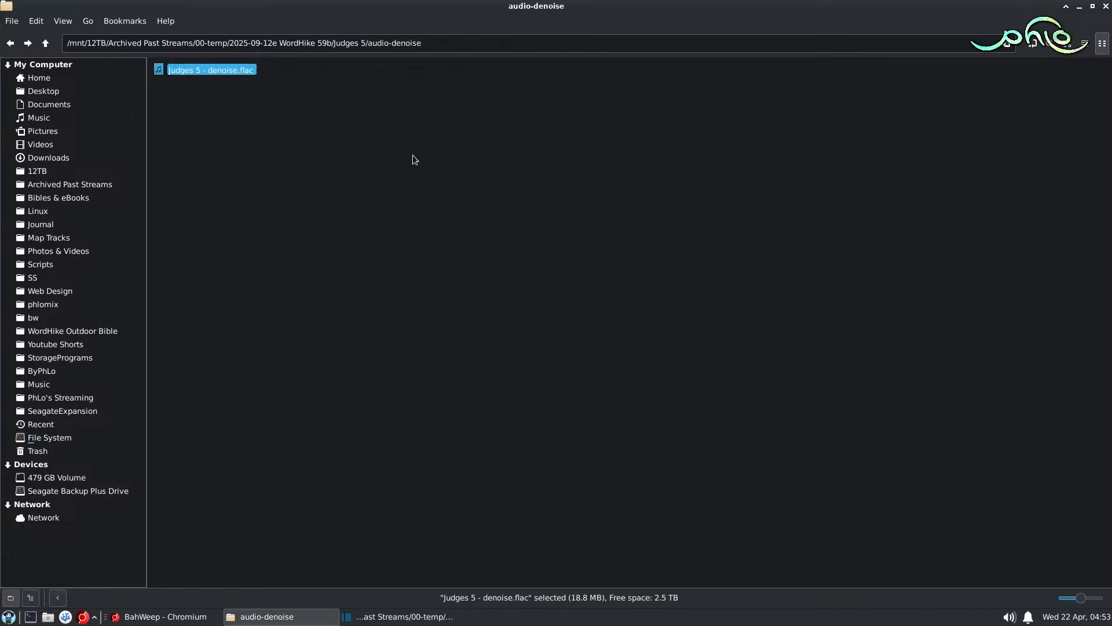
pyautogui.hotkey('ctrl', 'x')
pyautogui.click(46, 43)
pyautogui.hotkey('ctrl', 'v')
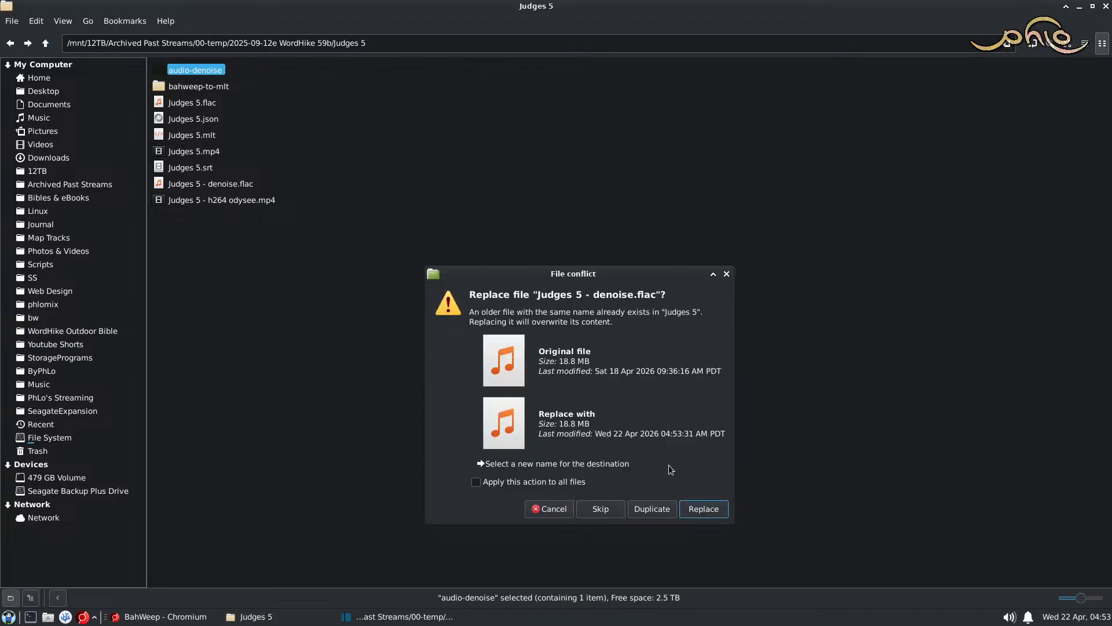
pyautogui.click(717, 513)
pyautogui.click(206, 69)
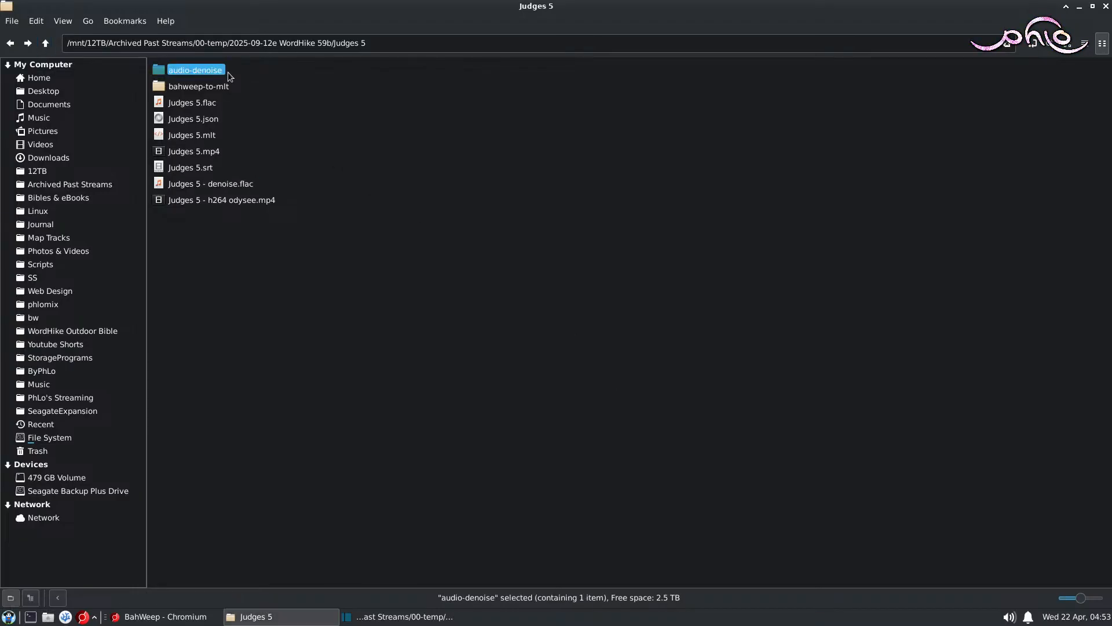
pyautogui.press('Delete')
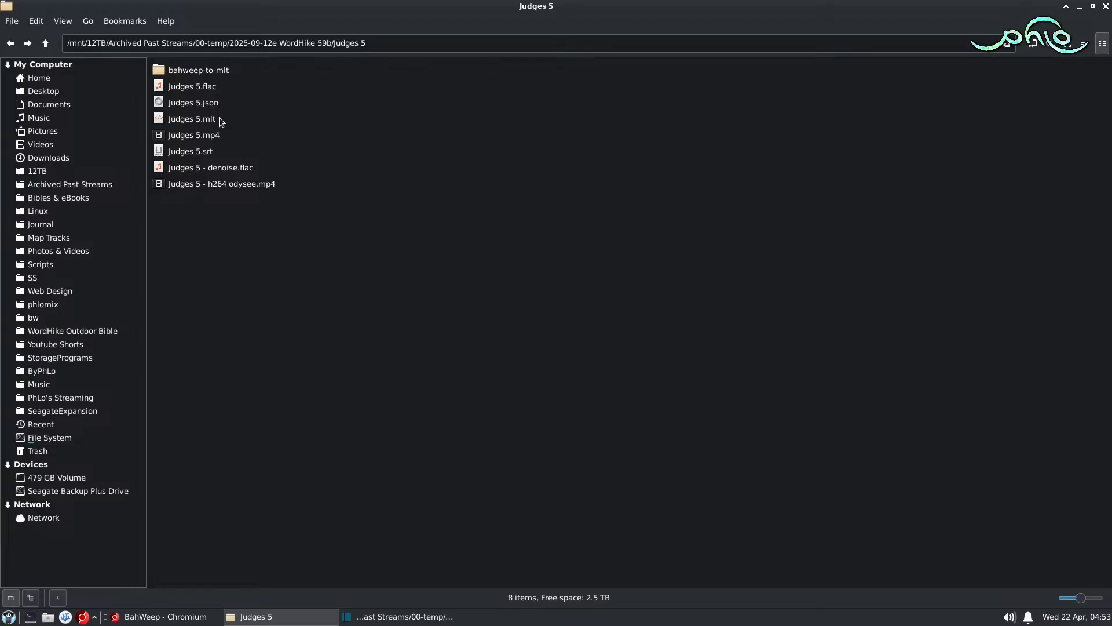
# Step: Switch to BahWeep, close the loaded video and import Judges 5 - denoise.flac from the 2025-09-12e WordHike 59b/Judges 5 folder
pyautogui.click(162, 617)
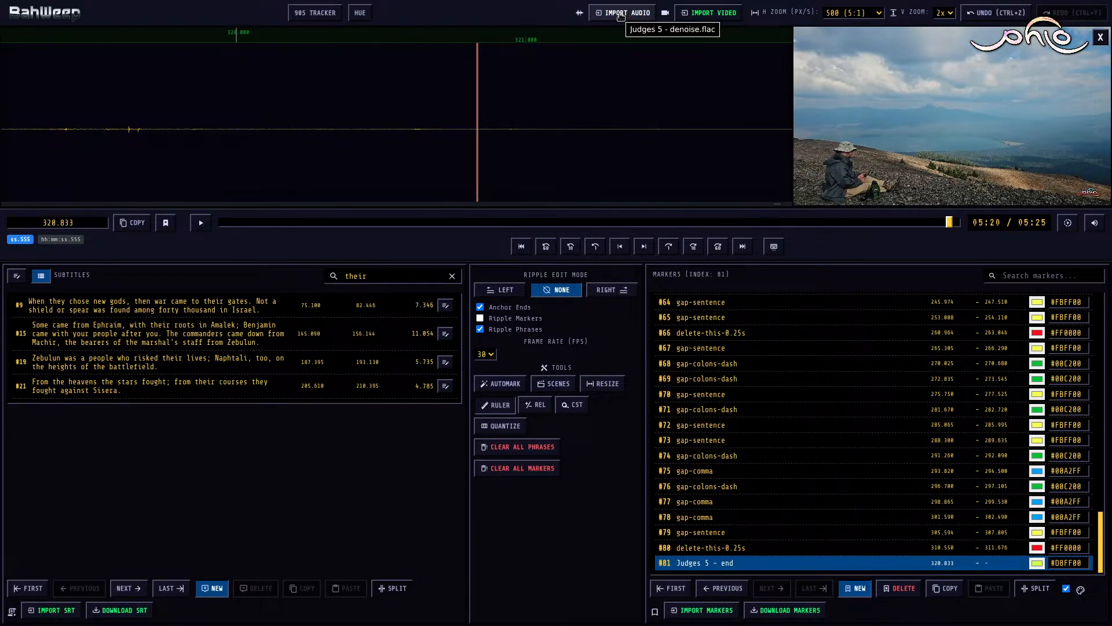
pyautogui.click(1100, 38)
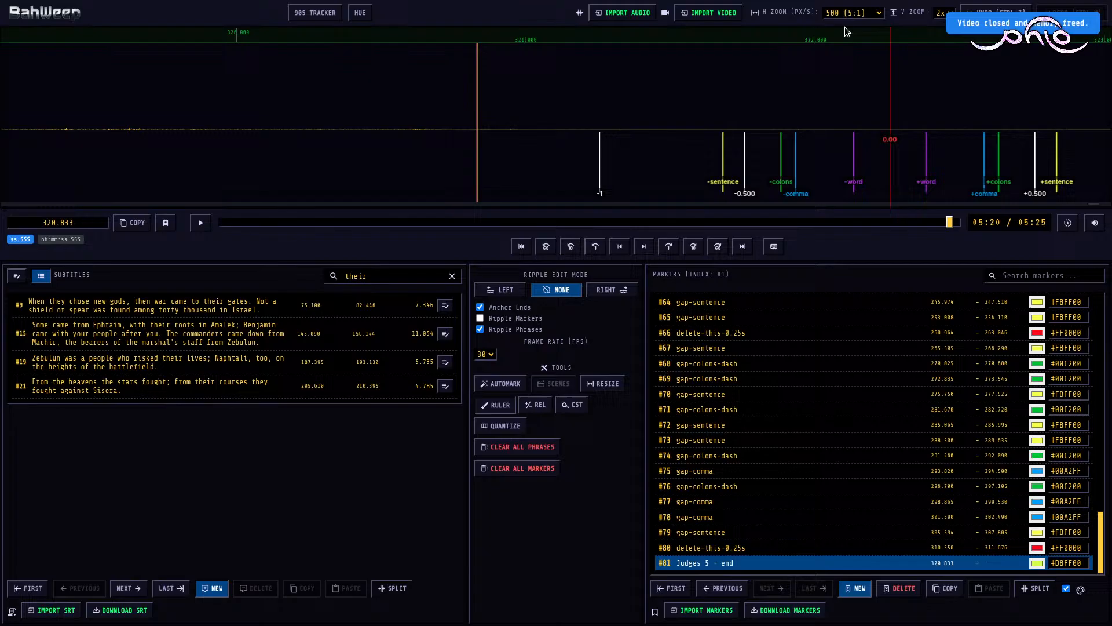
pyautogui.click(610, 16)
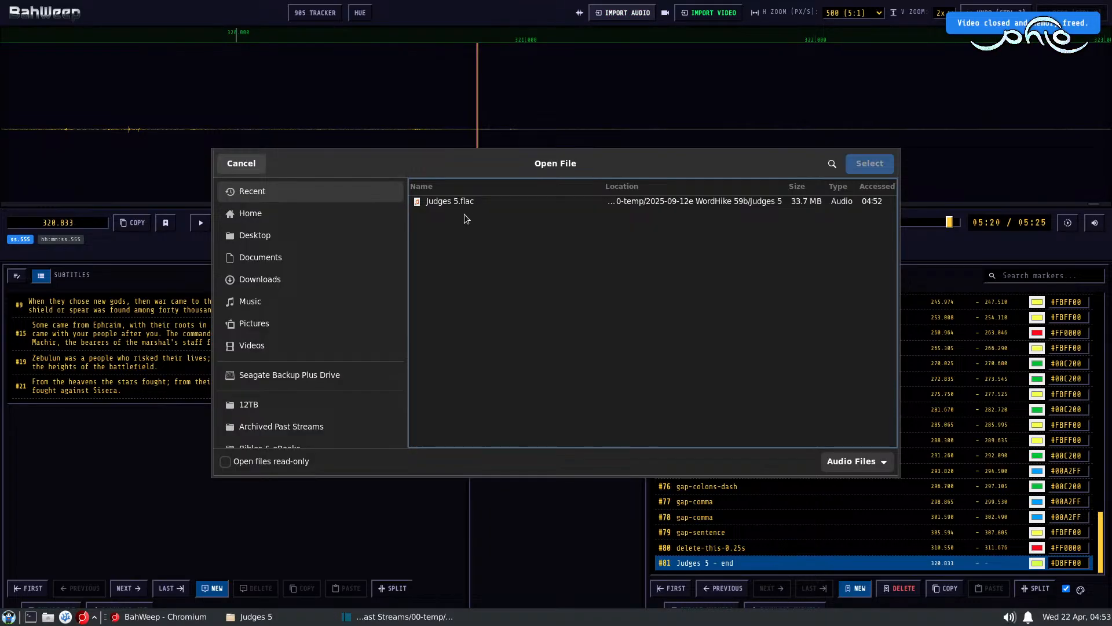
pyautogui.click(310, 421)
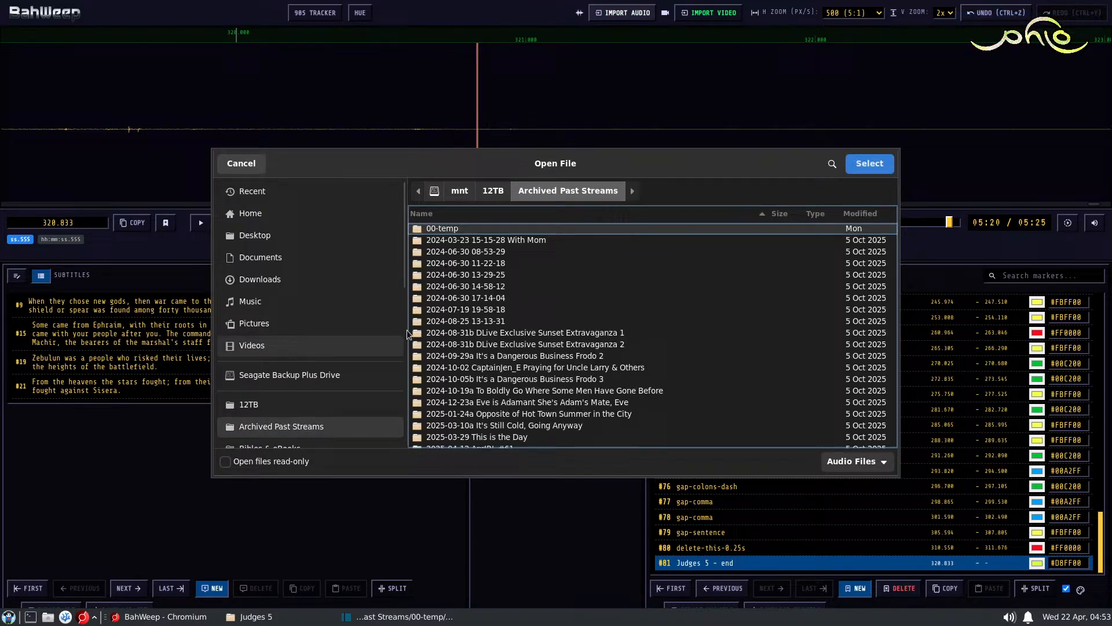
pyautogui.doubleClick(454, 229)
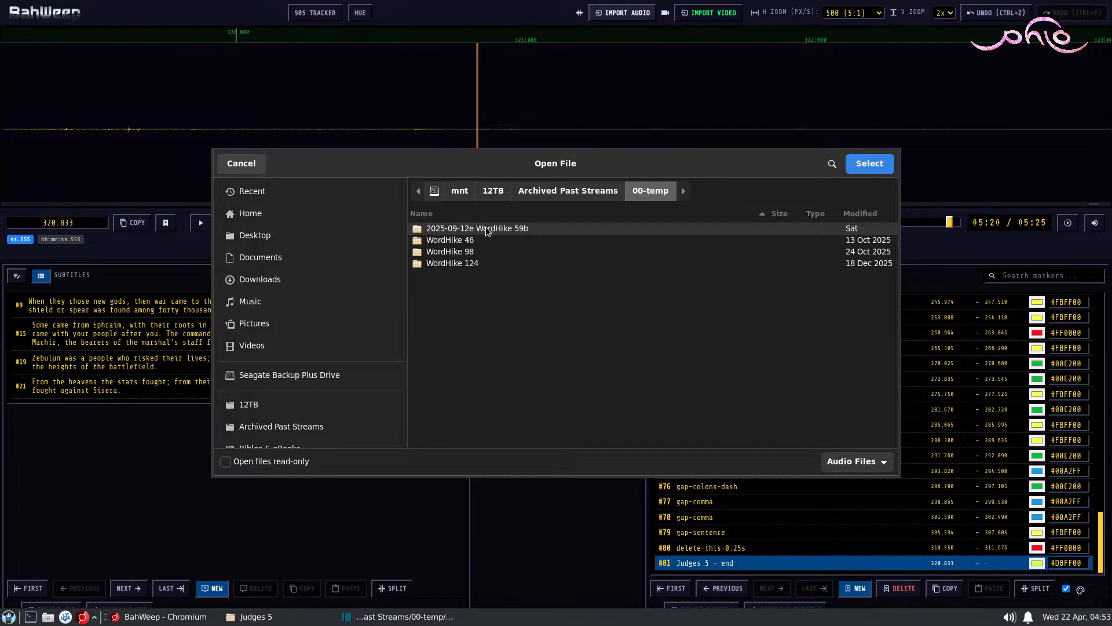
pyautogui.doubleClick(487, 230)
pyautogui.doubleClick(448, 241)
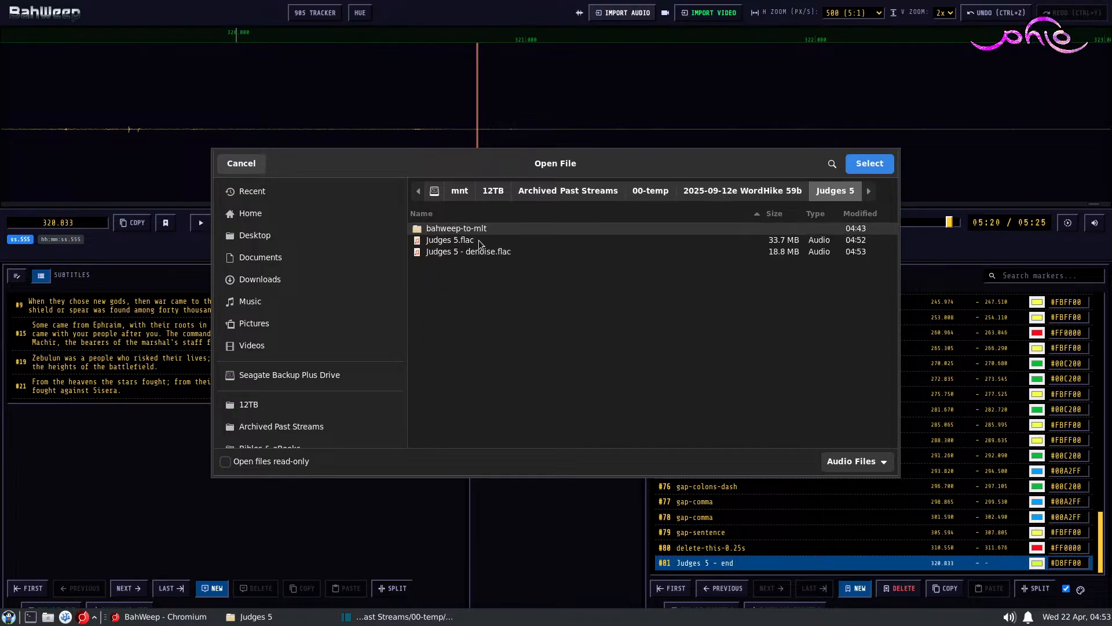
pyautogui.doubleClick(479, 252)
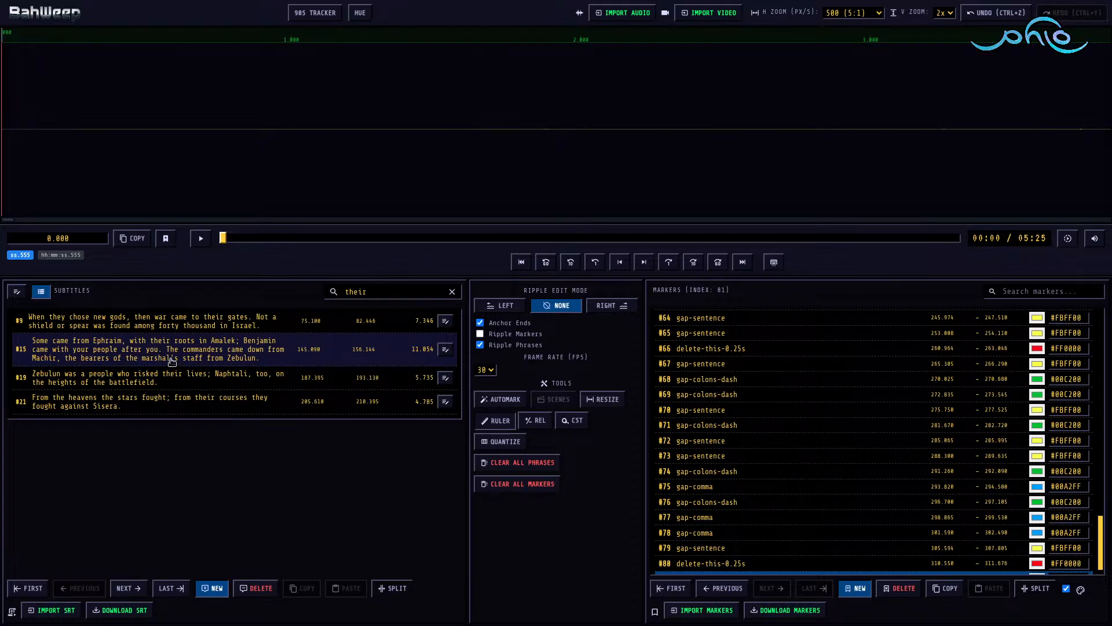
# Step: Search the subtitles for "course" and inspect the waveform around the phrase about the stars fighting from their courses
pyautogui.click(403, 294)
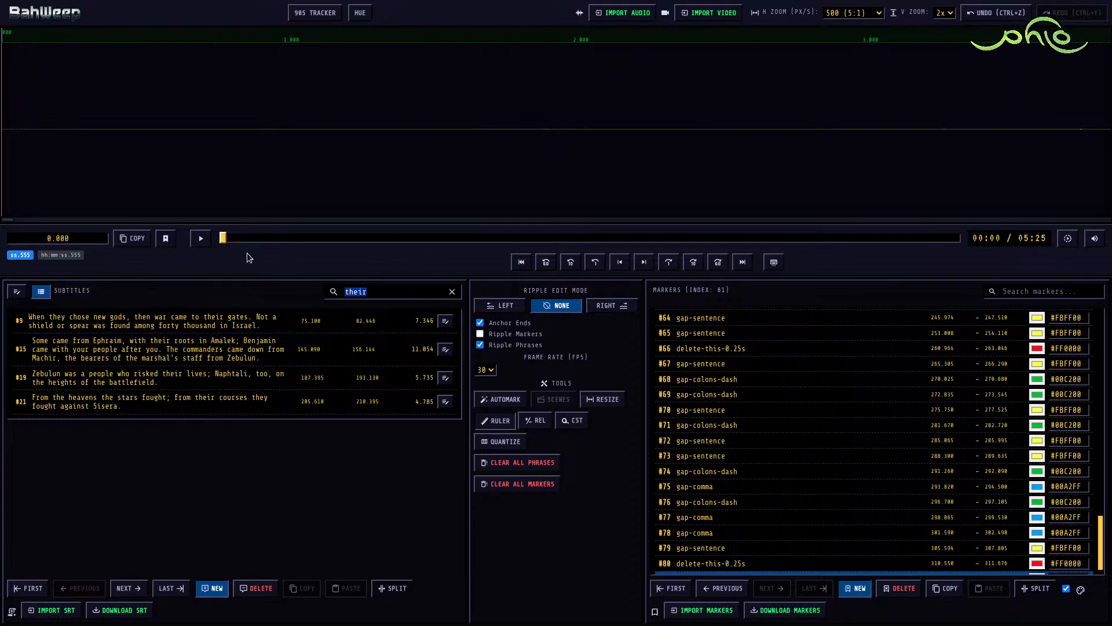
pyautogui.write('course')
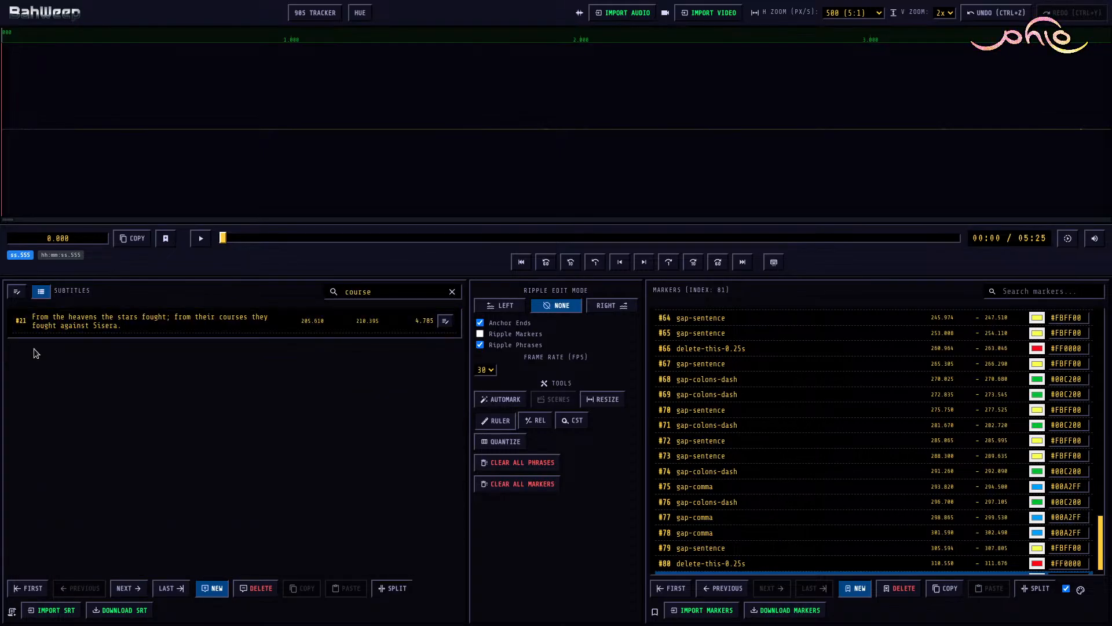
pyautogui.click(21, 320)
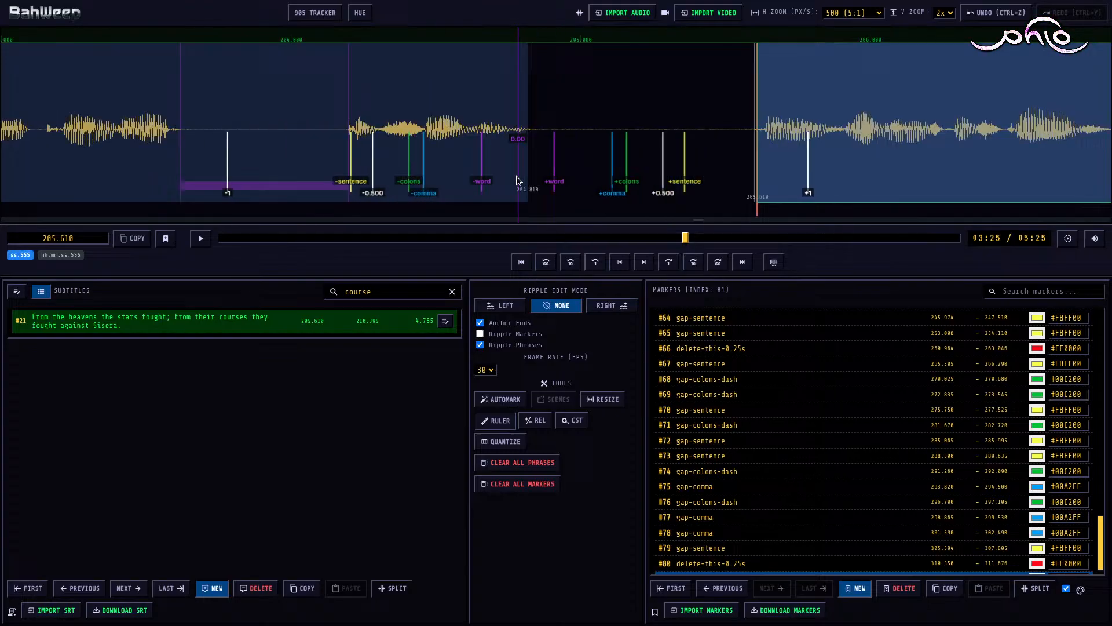
pyautogui.hscroll(-20, 518, 173)
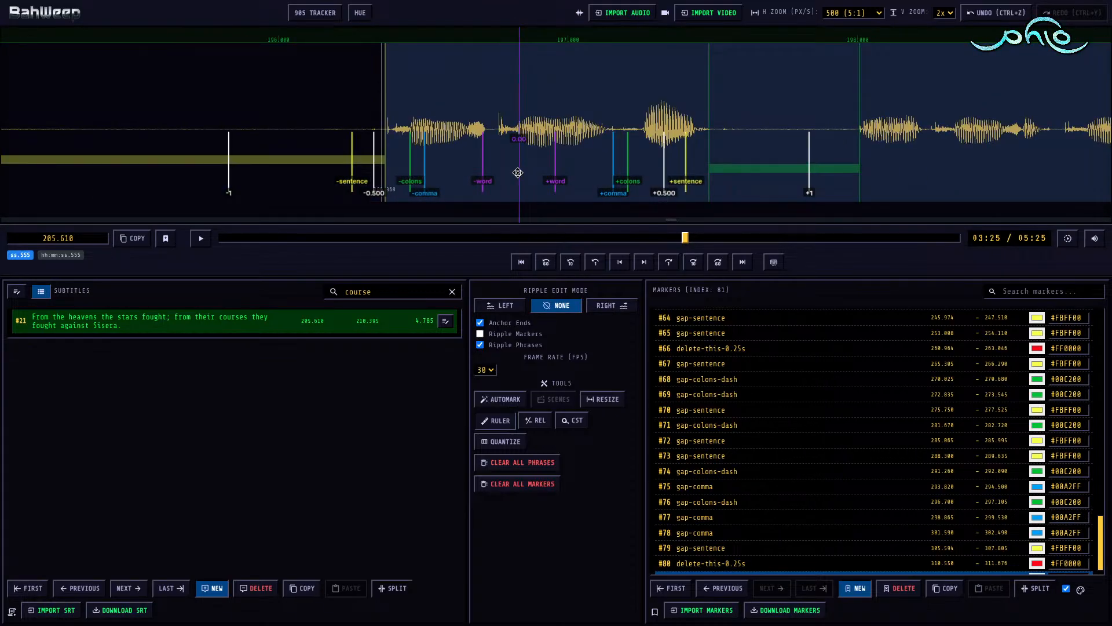
pyautogui.hscroll(20, 518, 172)
pyautogui.hscroll(20, 518, 172)
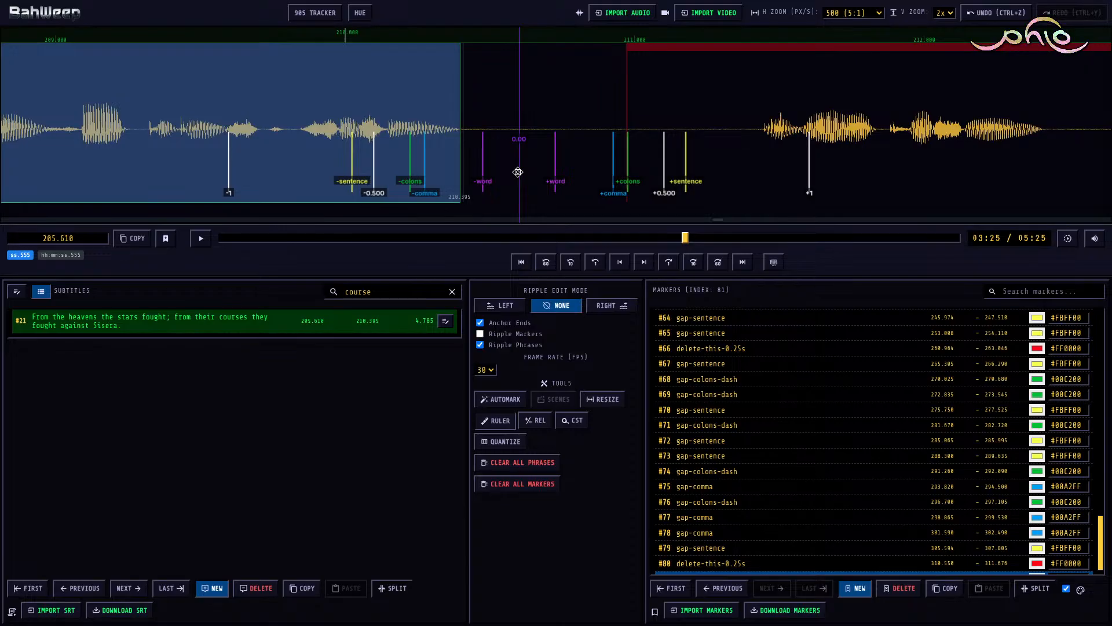
pyautogui.hscroll(-20, 518, 172)
# Step: Play subtitle #21 from about 205.5 seconds and set the end of its gap-colons-dash marker to 207.896 seconds
pyautogui.click(282, 148)
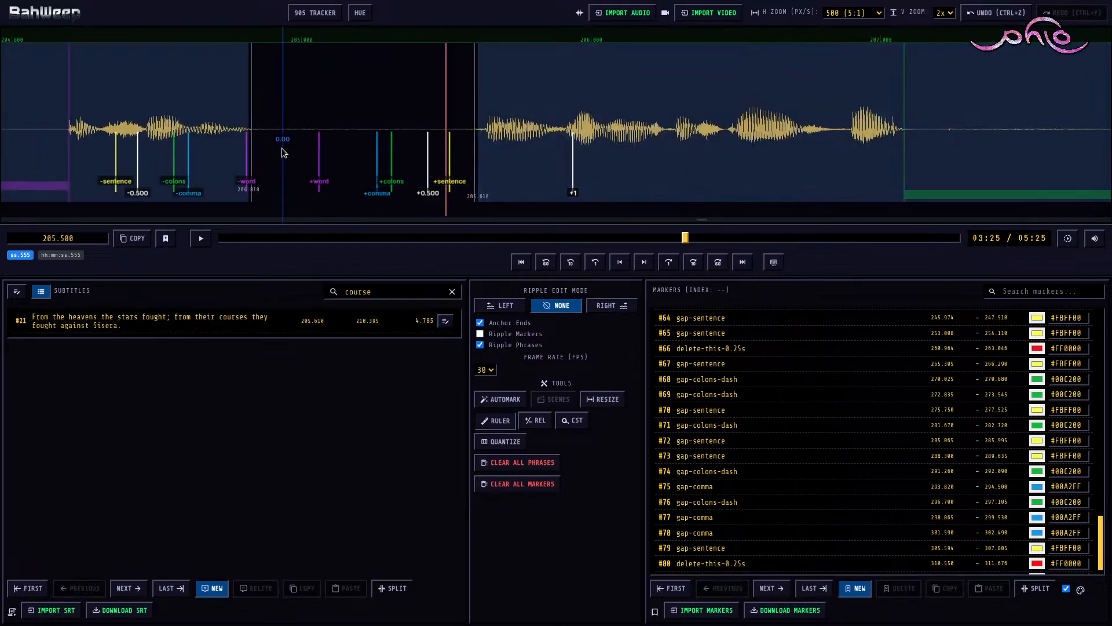
pyautogui.press('space')
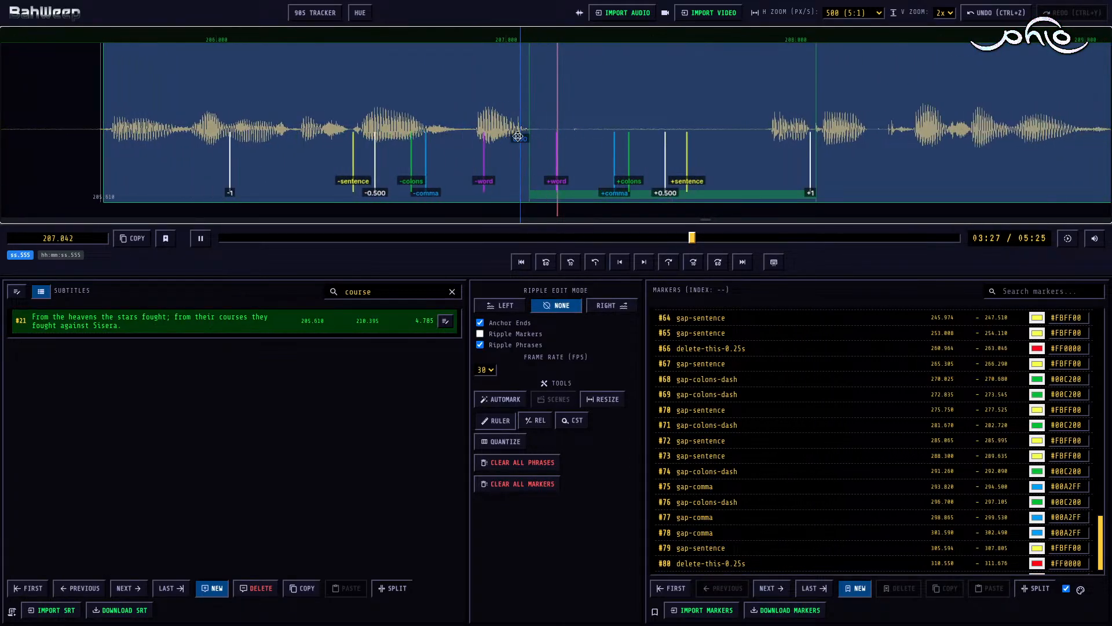
pyautogui.press('space')
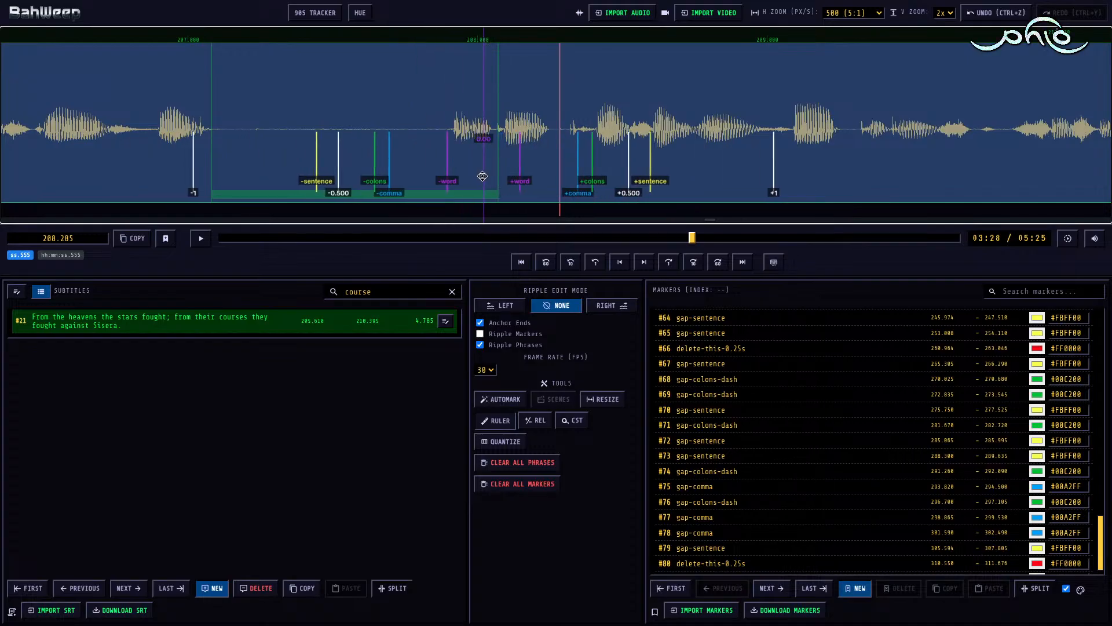
pyautogui.click(437, 196)
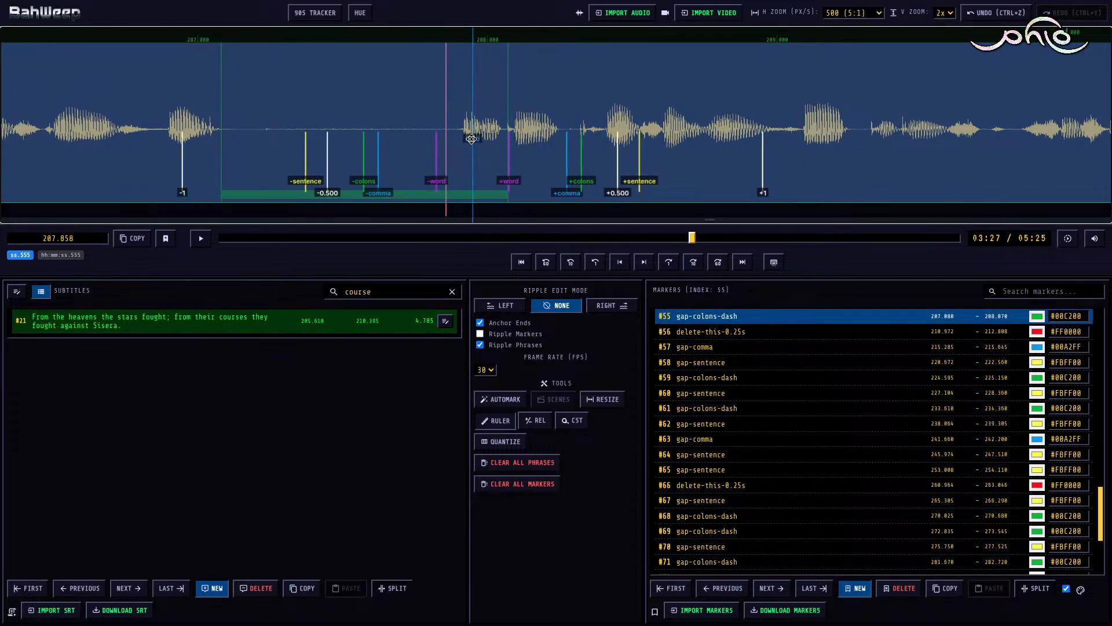
pyautogui.press(']')
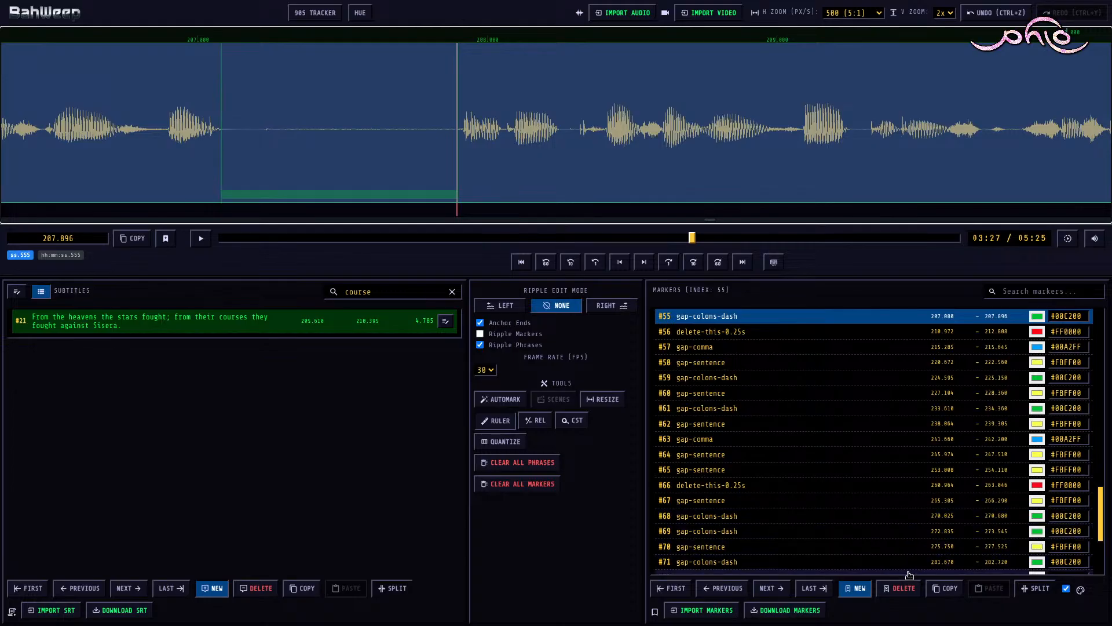
# Step: Download the markers as Judges 5.json into the Judges 5 folder of 2025-09-12e WordHike 59b, replacing the existing file
pyautogui.click(788, 611)
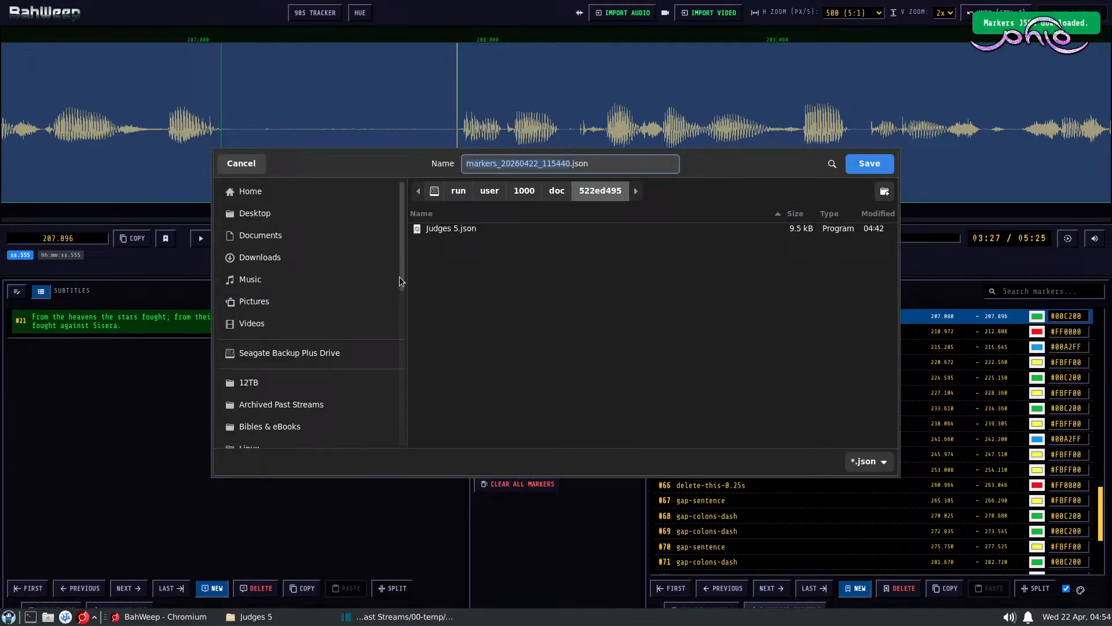
pyautogui.click(311, 402)
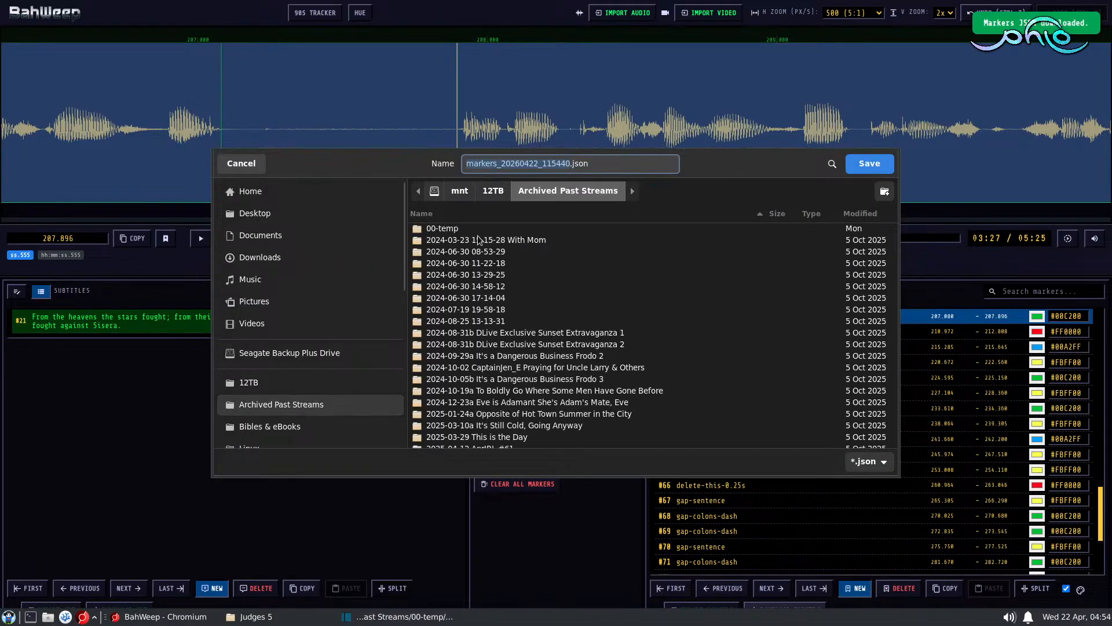
pyautogui.doubleClick(449, 229)
pyautogui.doubleClick(456, 229)
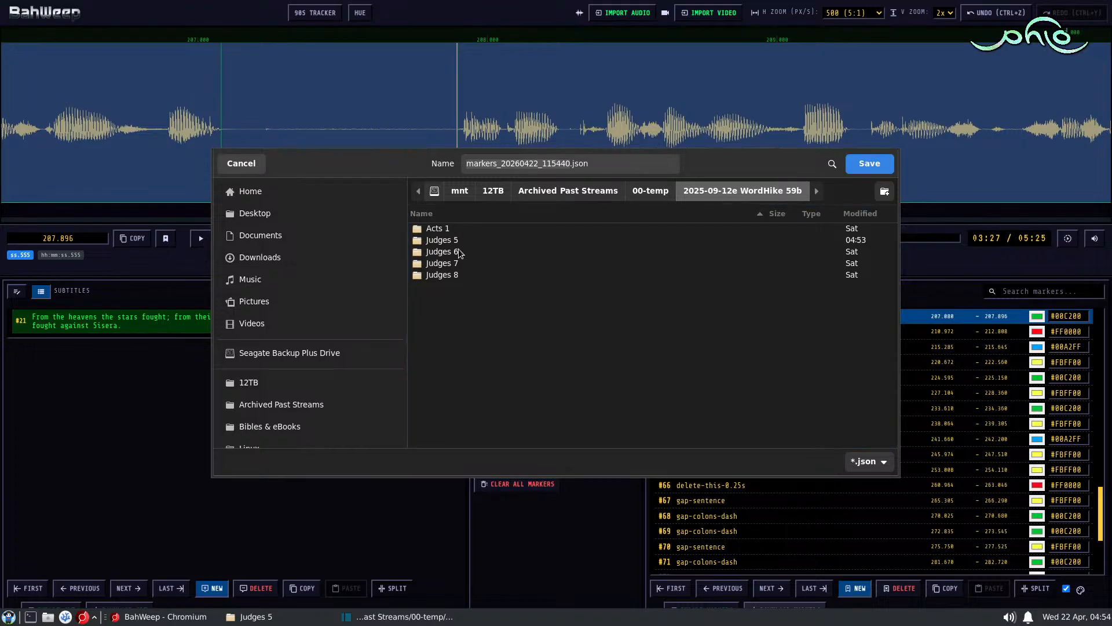
pyautogui.doubleClick(456, 250)
pyautogui.click(457, 241)
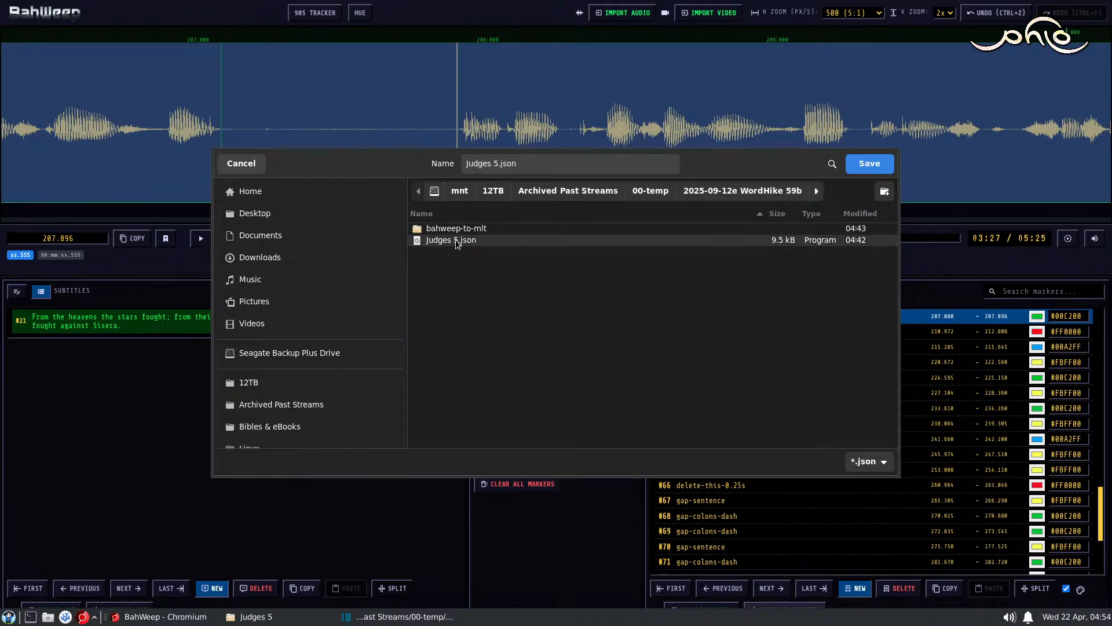
pyautogui.click(870, 163)
pyautogui.click(678, 342)
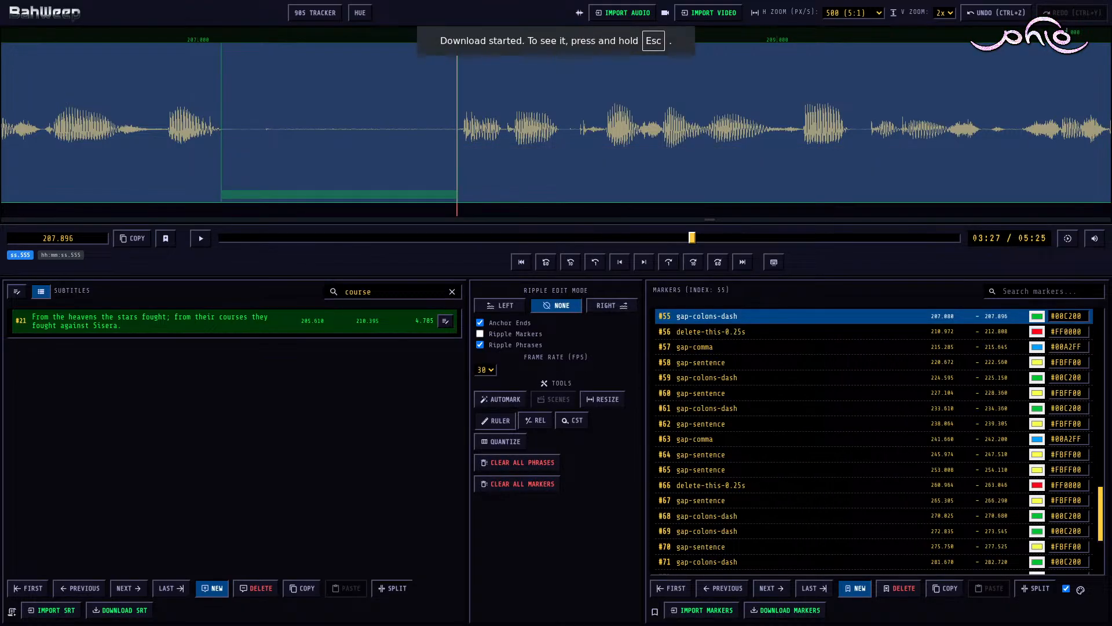
# Step: Close the Judges 5 project in Shotcut and delete the bahweep-to-mlt folder and Judges 5.mlt from the Judges 5 folder
pyautogui.hotkey('alt', 'Tab')
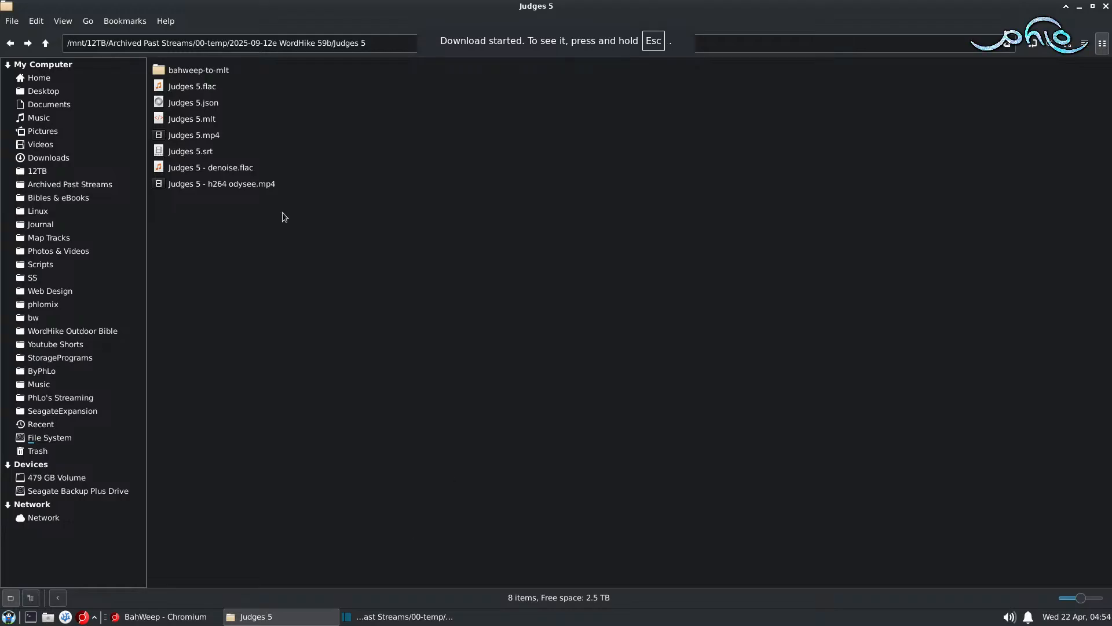
pyautogui.click(212, 68)
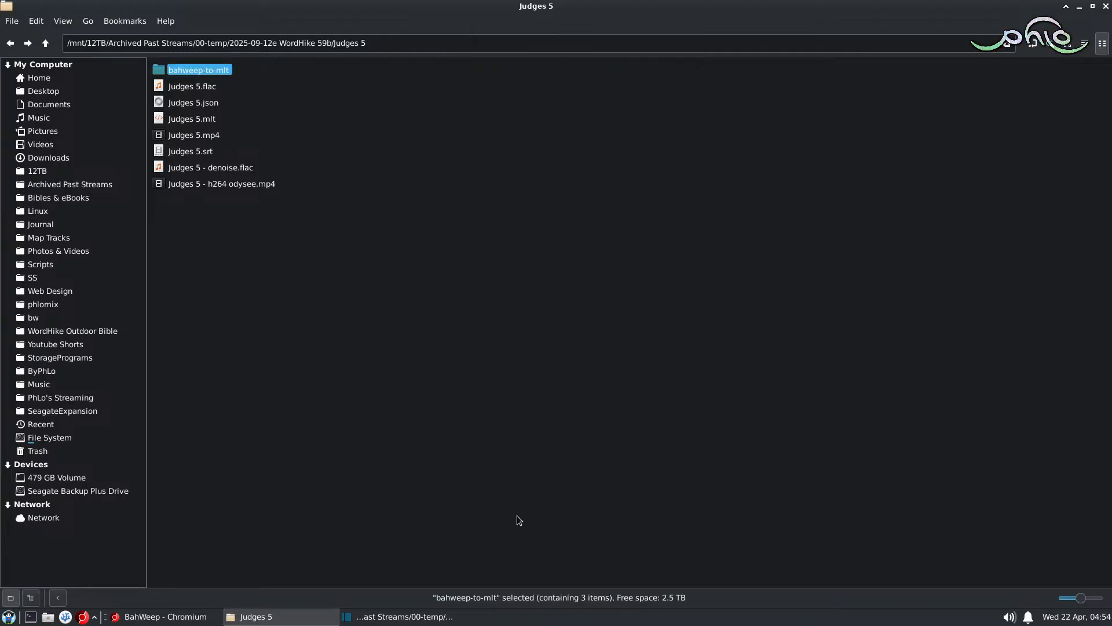
pyautogui.click(404, 617)
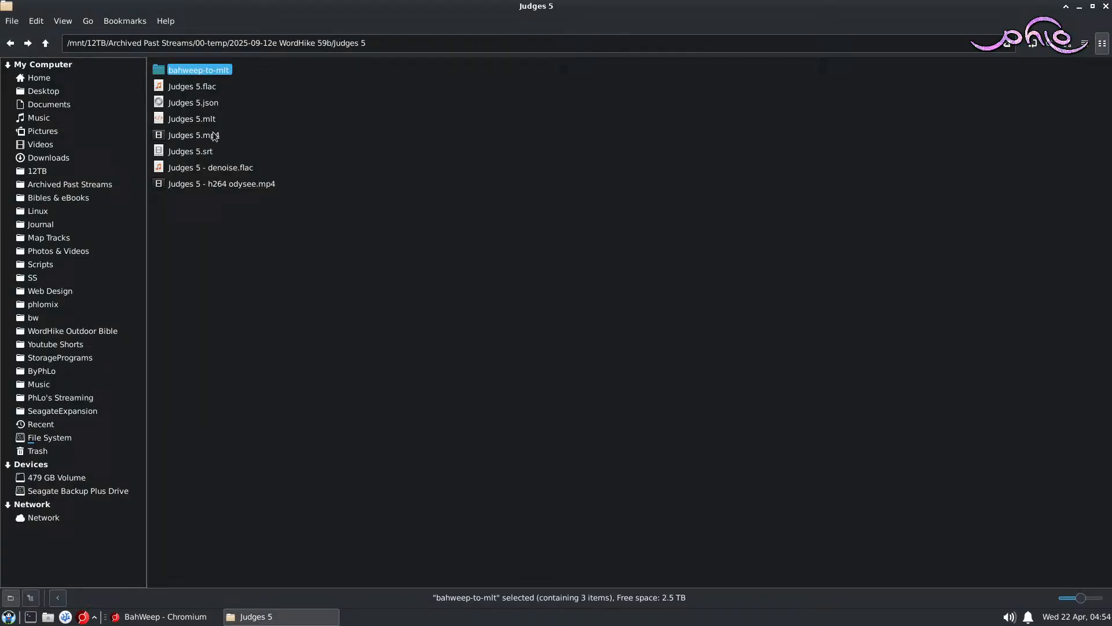
pyautogui.keyDown('ctrl'); pyautogui.click(200, 118); pyautogui.keyUp('ctrl')
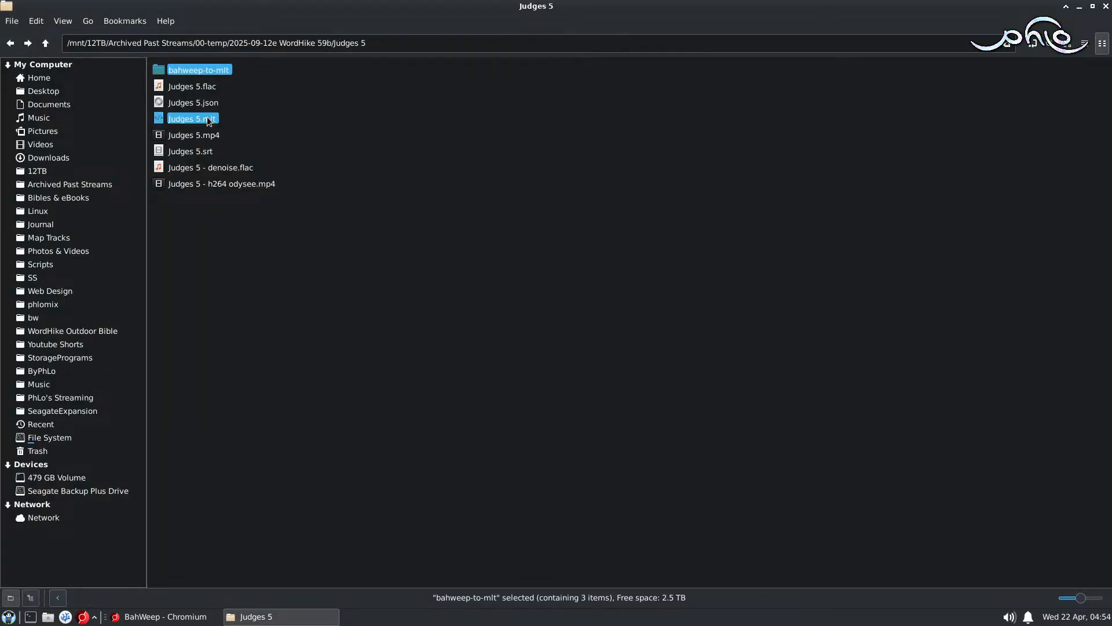
pyautogui.press('Delete')
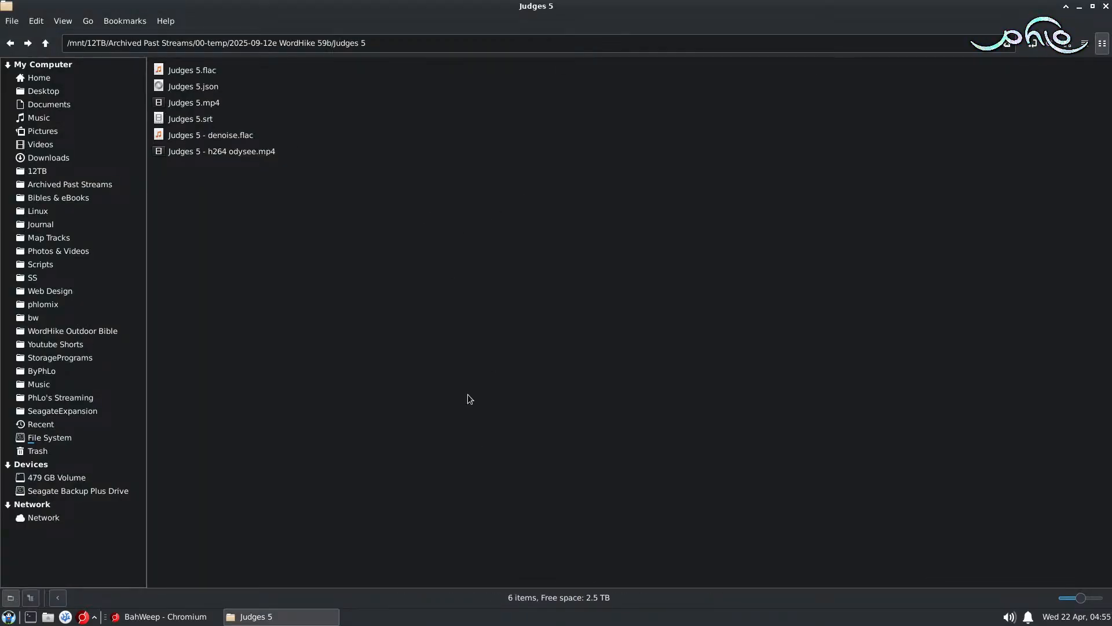
# Step: Open a terminal in the Judges 5 folder and run bwtomlt -s "Judges 5" --fps 30 to rebuild the project
pyautogui.rightClick(468, 395)
pyautogui.click(496, 316)
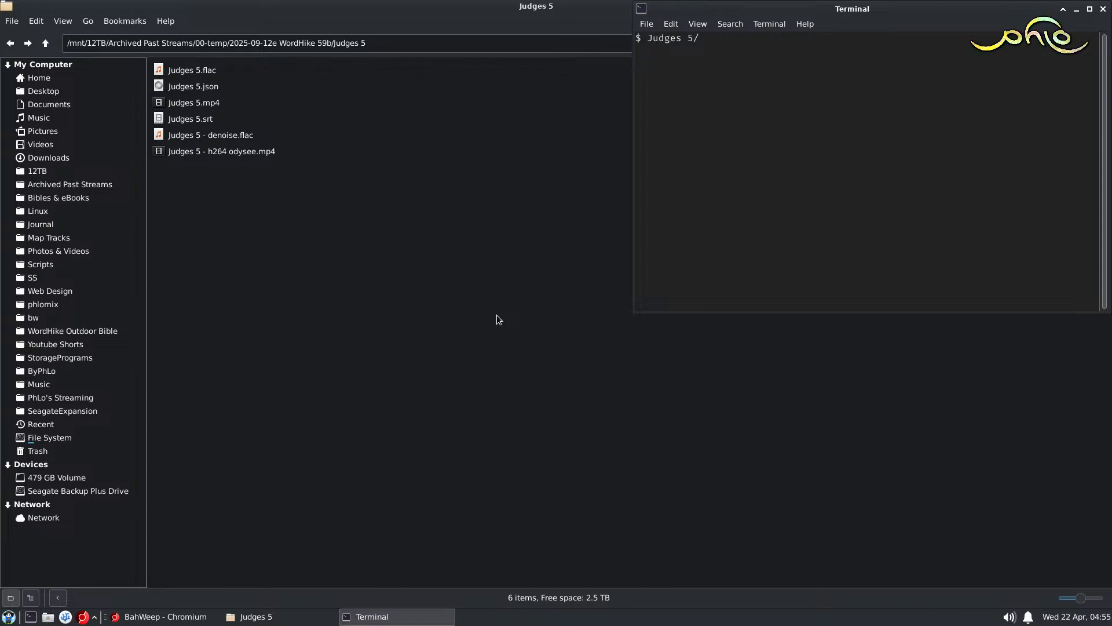
pyautogui.write('bwtomlt -s "Judges 5')
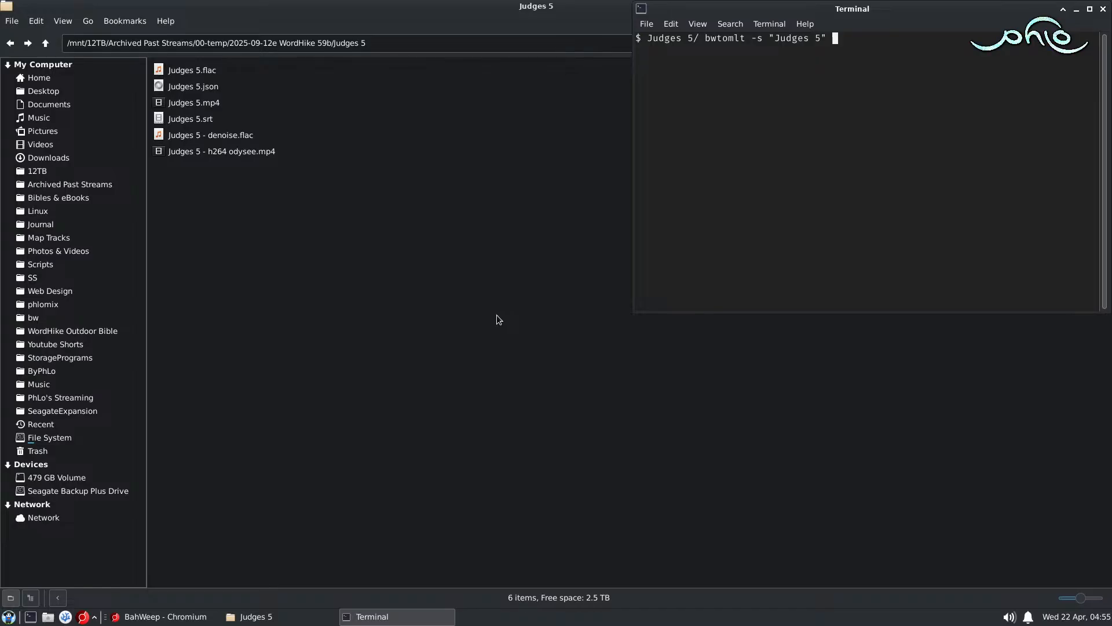
pyautogui.write('" --fps 30')
pyautogui.press('Return')
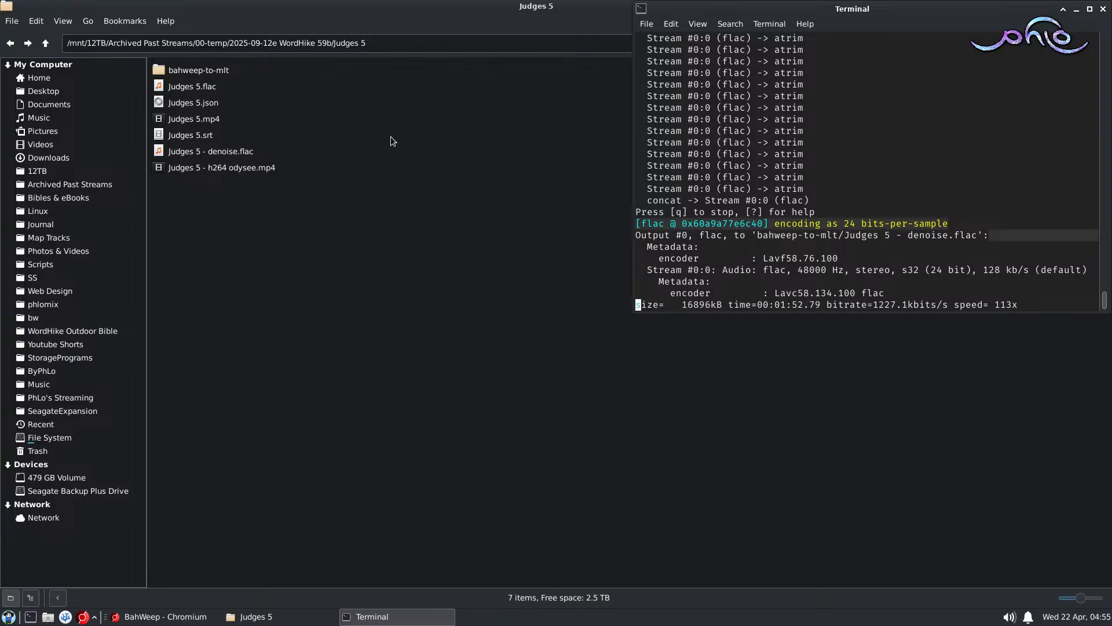
# Step: Open the rebuilt Judges 5.mlt in Shotcut and save the project
pyautogui.click(374, 192)
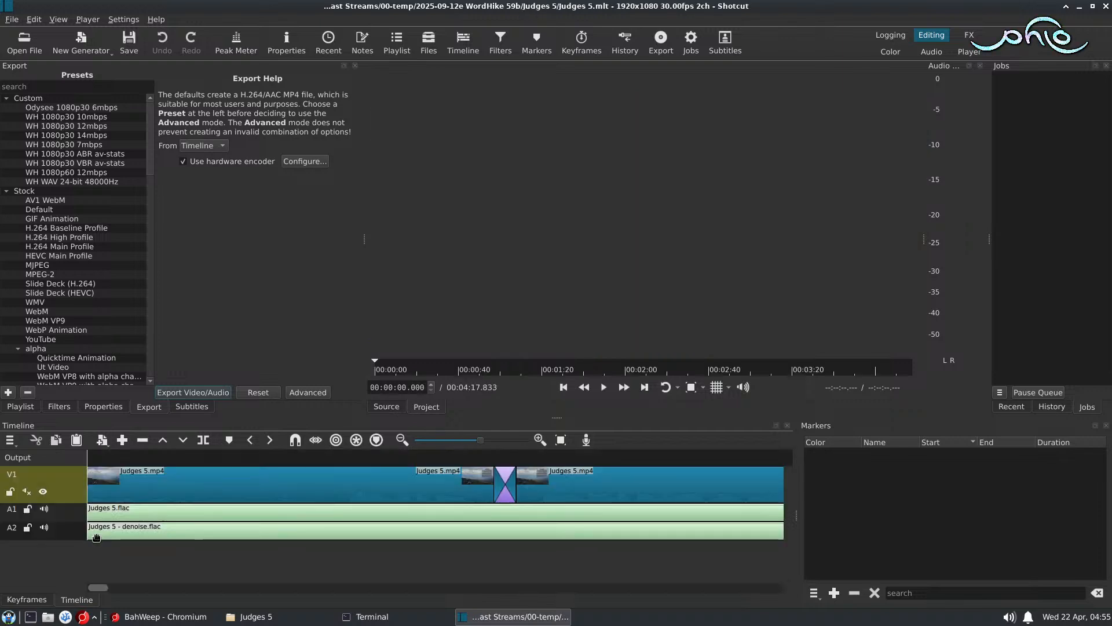
pyautogui.click(128, 41)
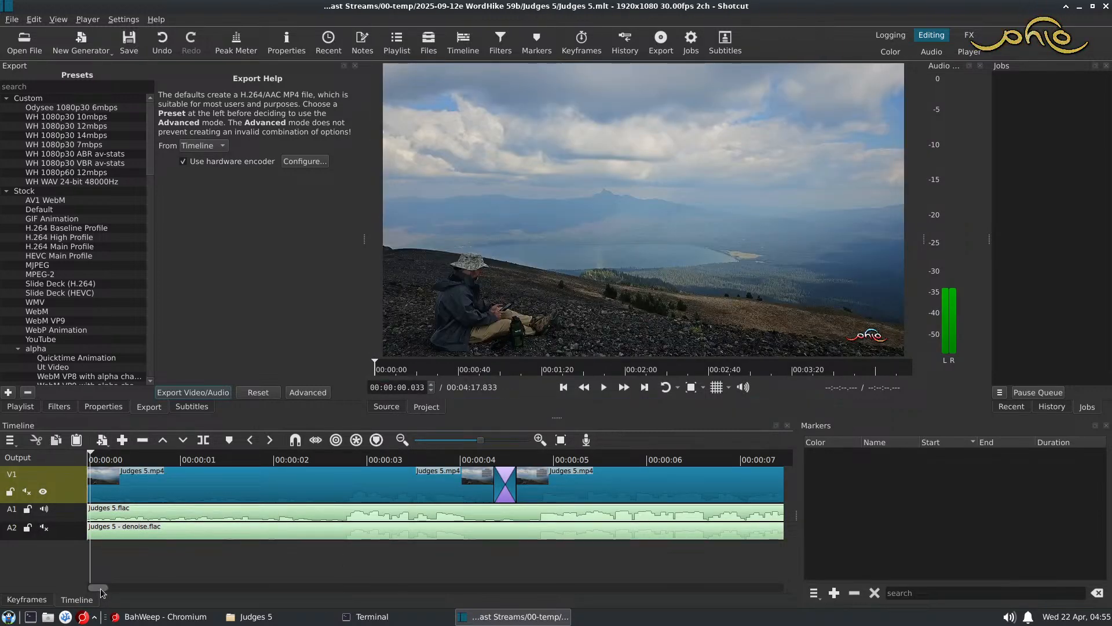
# Step: Play the timeline from about 2:40 through to the end to check the edit
pyautogui.moveTo(99, 588); pyautogui.dragTo(528, 596)
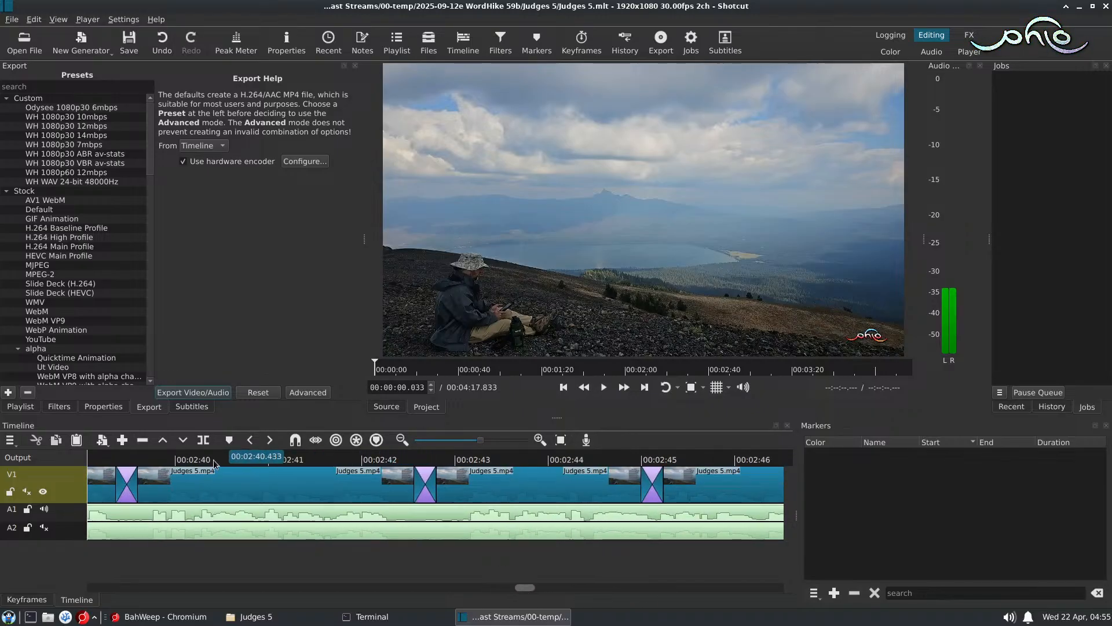
pyautogui.click(144, 457)
pyautogui.press('space')
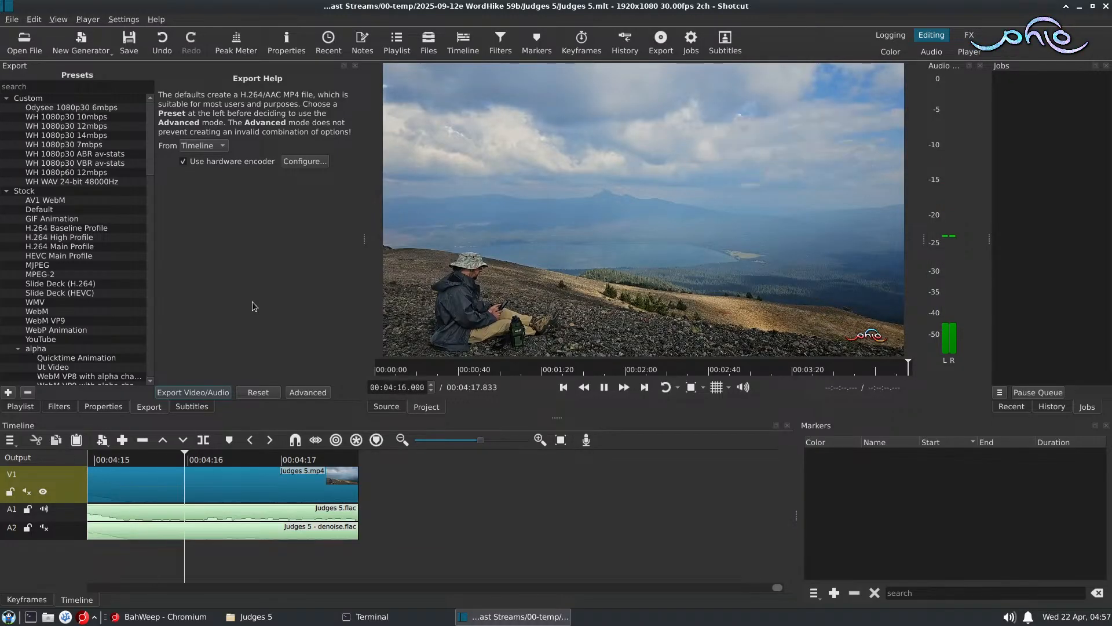
# Step: Switch to the terminal, run avstats -i "Judges 5.mp4" and review the file summary and re-encoding recommendations
pyautogui.click(372, 617)
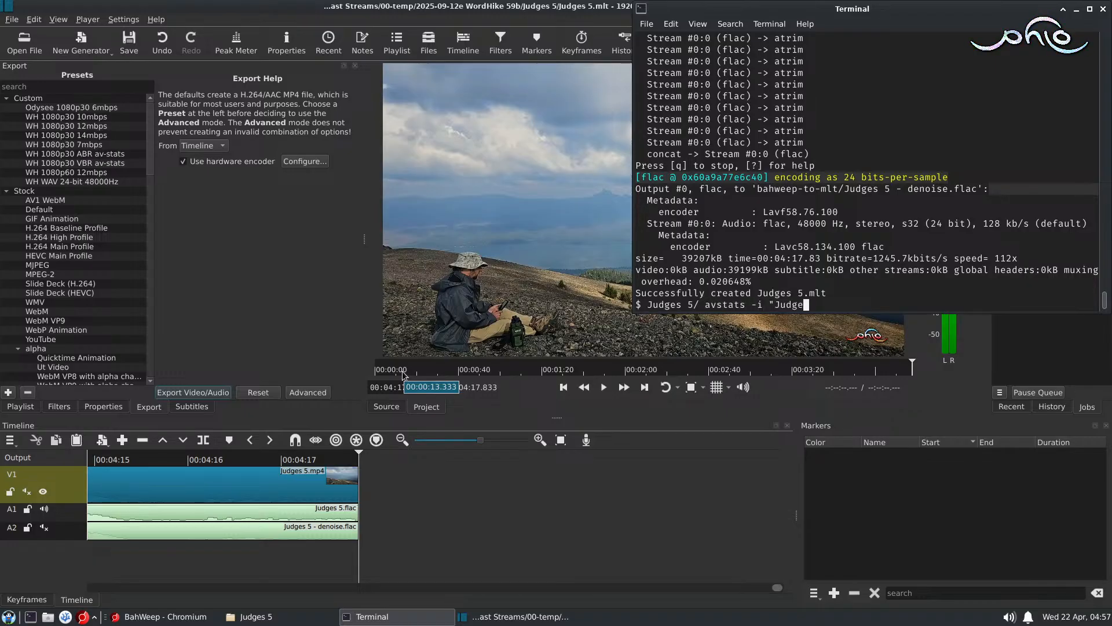
pyautogui.write('"')
pyautogui.press('Return')
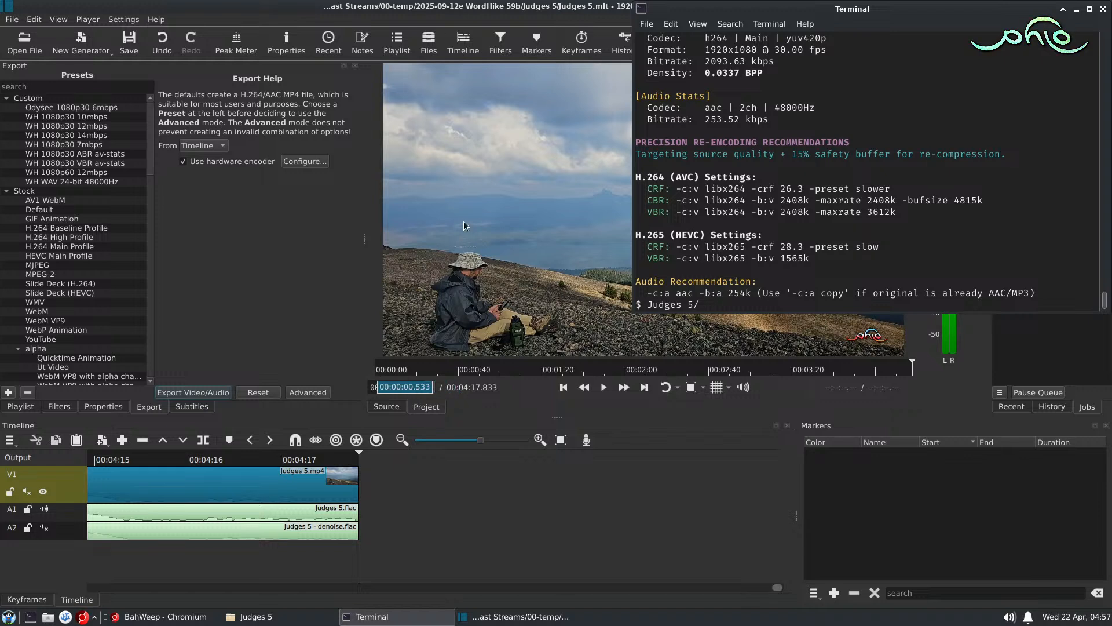
pyautogui.scroll(1, 794, 207)
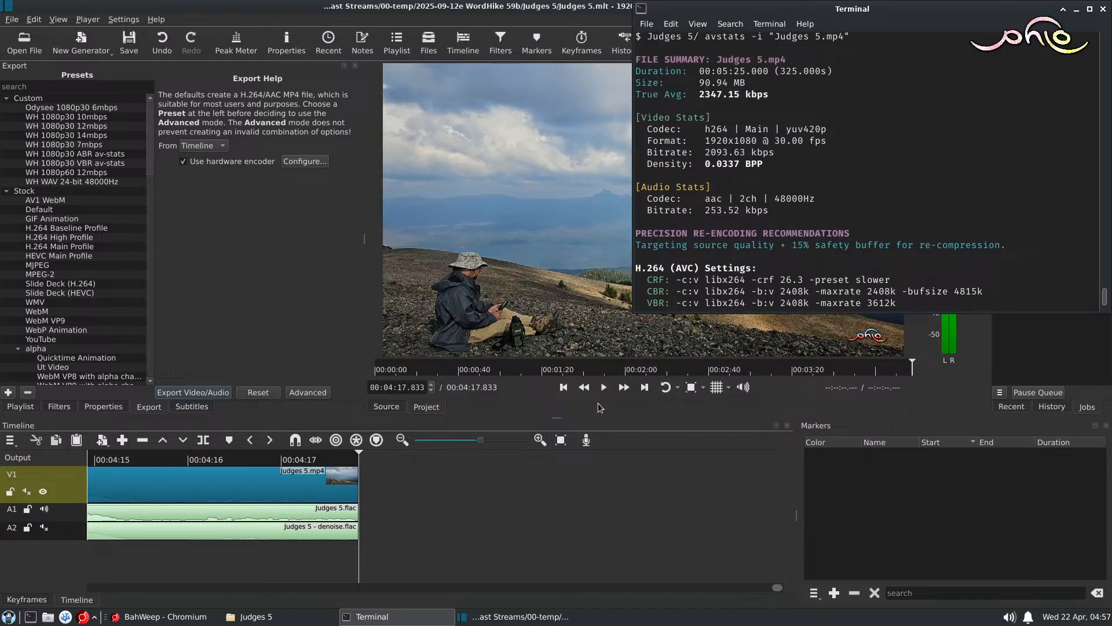
# Step: Choose the WH 1080p30 ABR av-stats export preset in Shotcut and show its advanced codec settings
pyautogui.click(86, 154)
pyautogui.click(309, 393)
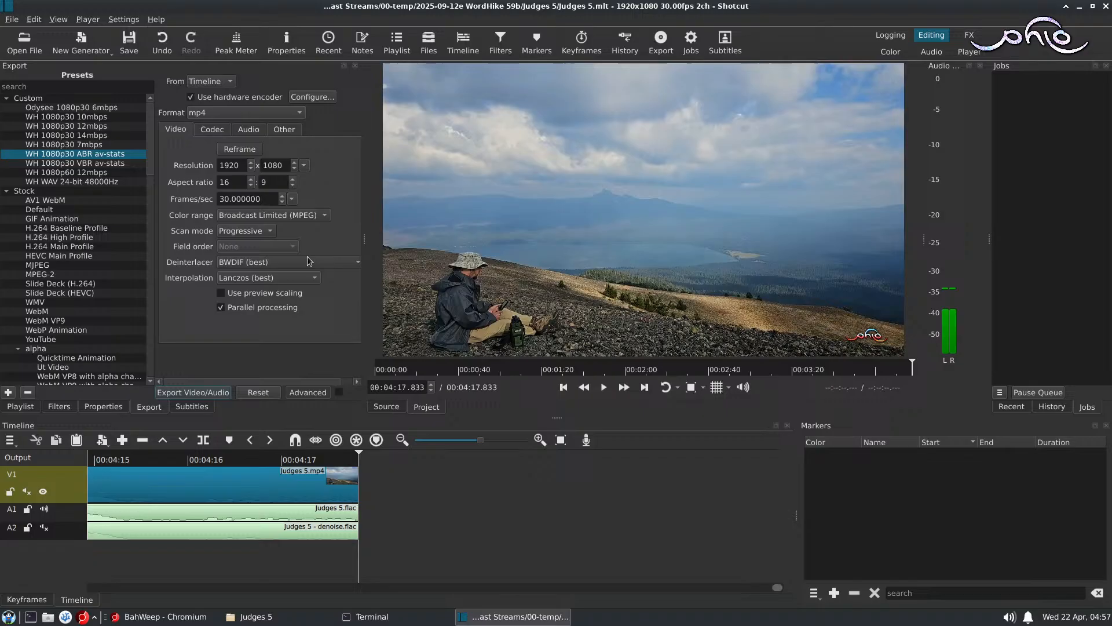
pyautogui.click(212, 130)
# Step: Export the timeline as Judges 5 - final.mp4 into the Judges 5 folder of 00-temp/2025-09-12e WordHike 59b
pyautogui.click(193, 392)
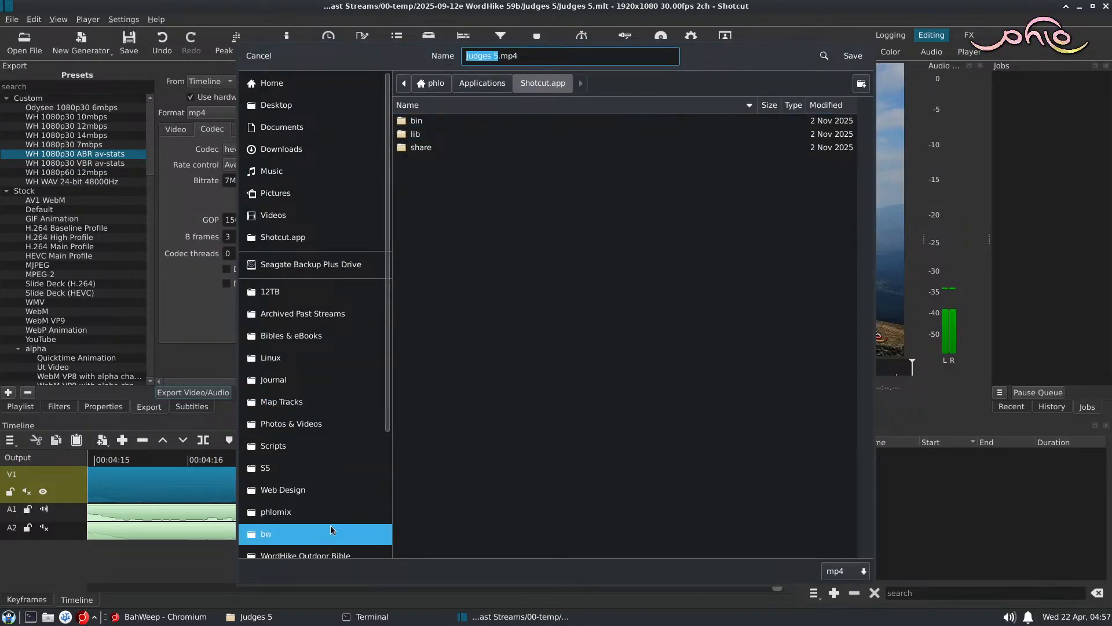
pyautogui.click(352, 315)
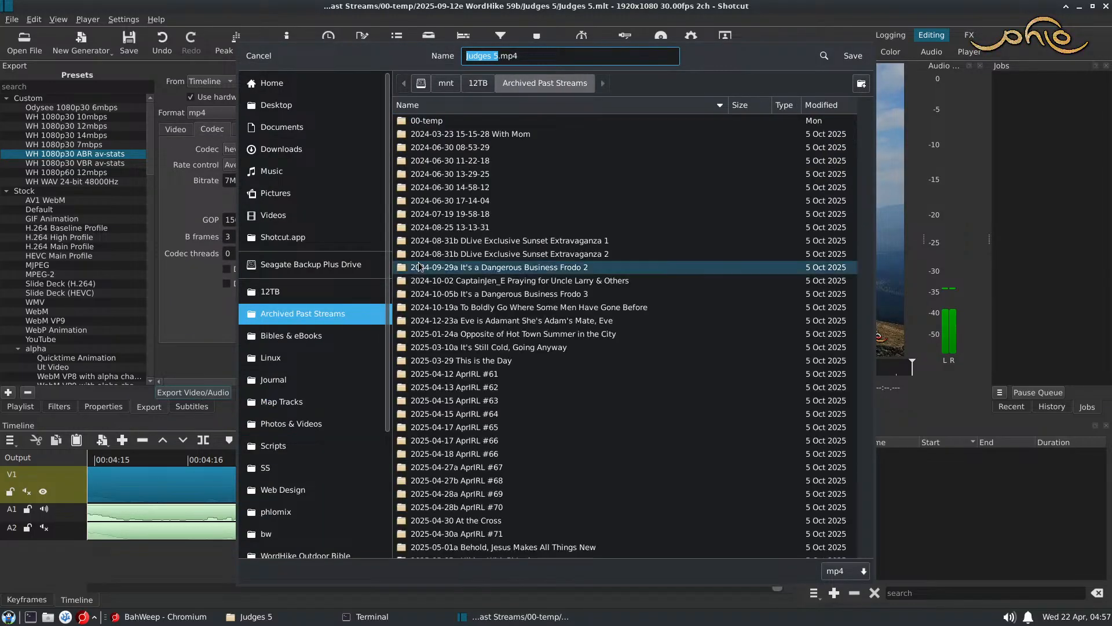
pyautogui.doubleClick(440, 121)
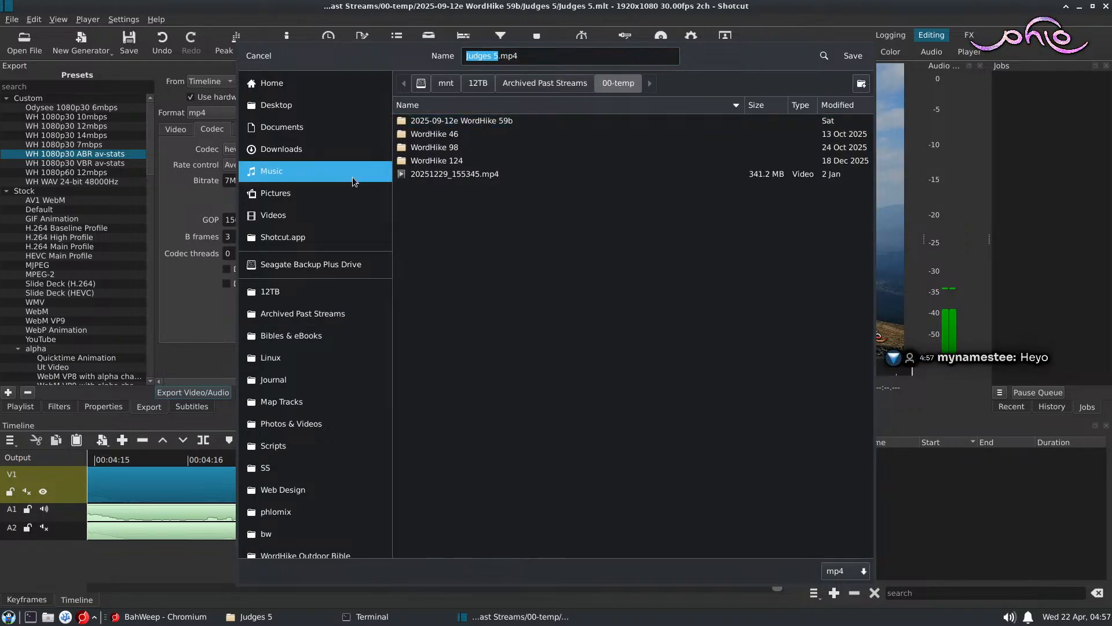
pyautogui.doubleClick(455, 121)
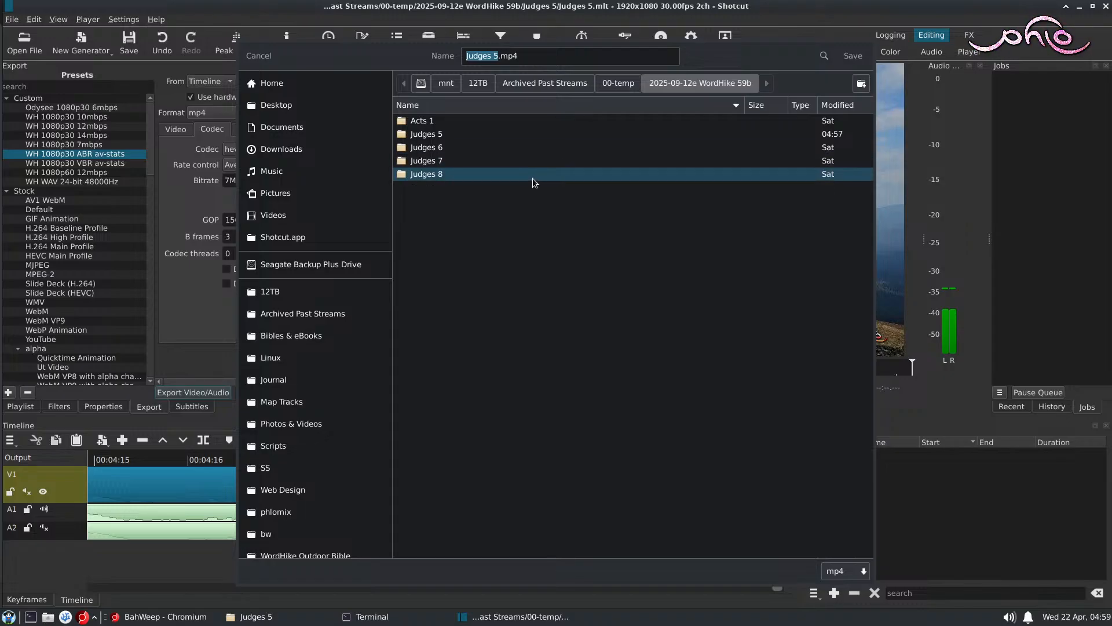
pyautogui.doubleClick(432, 136)
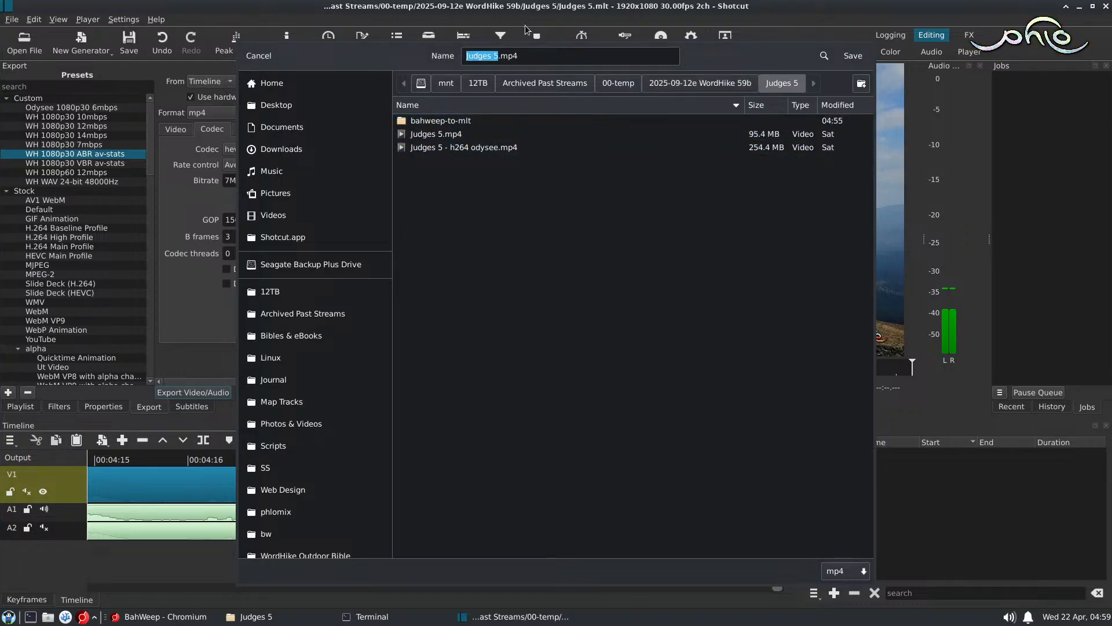
pyautogui.click(500, 57)
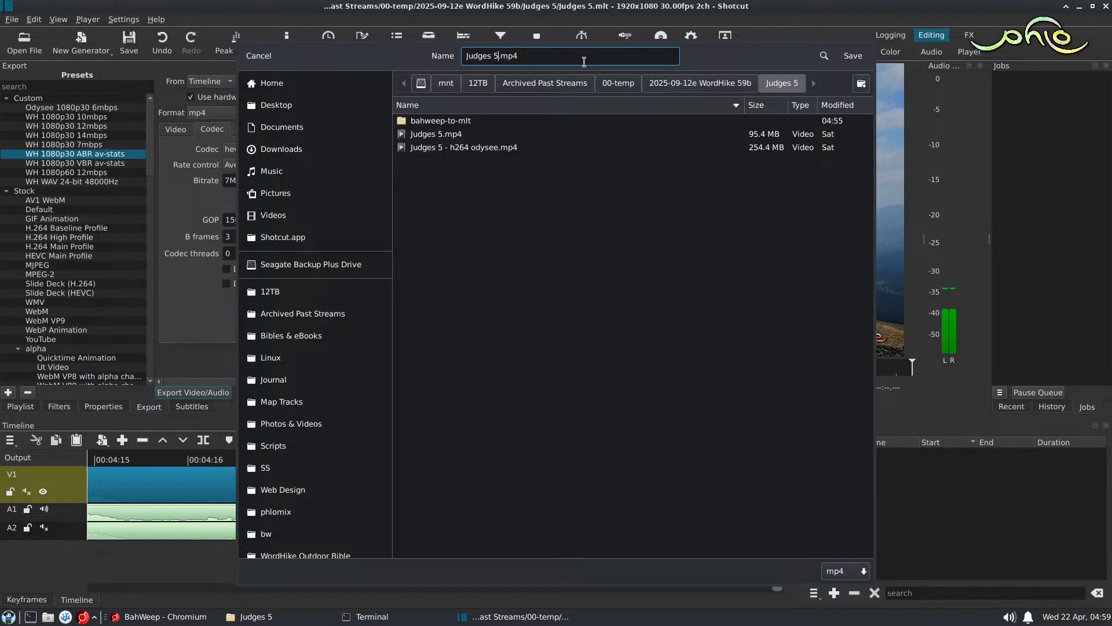
pyautogui.write('- final')
pyautogui.press('Return')
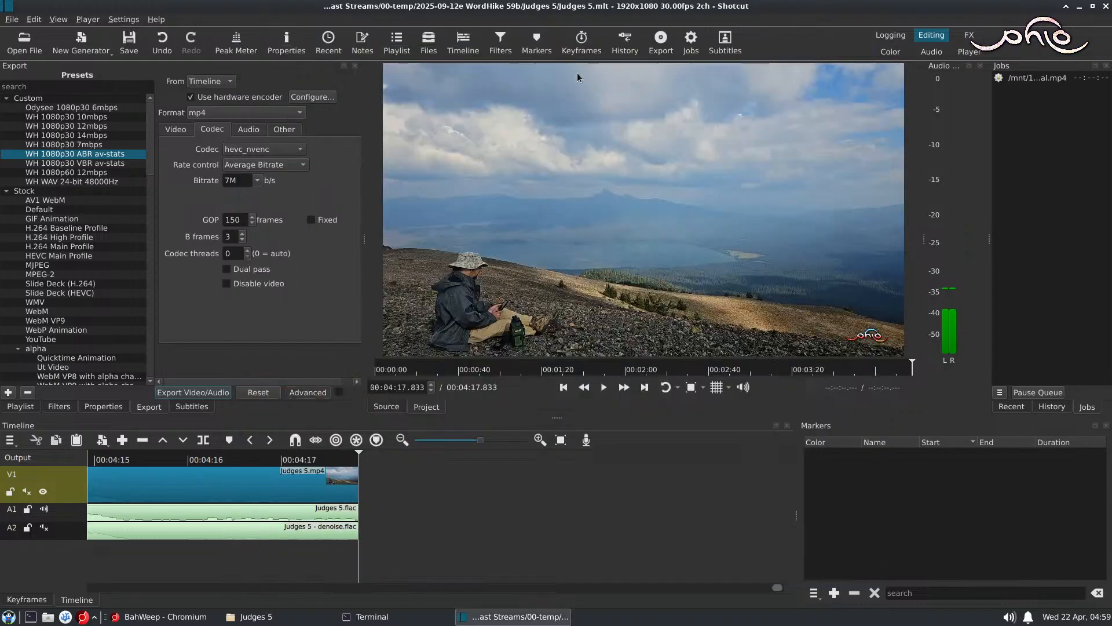
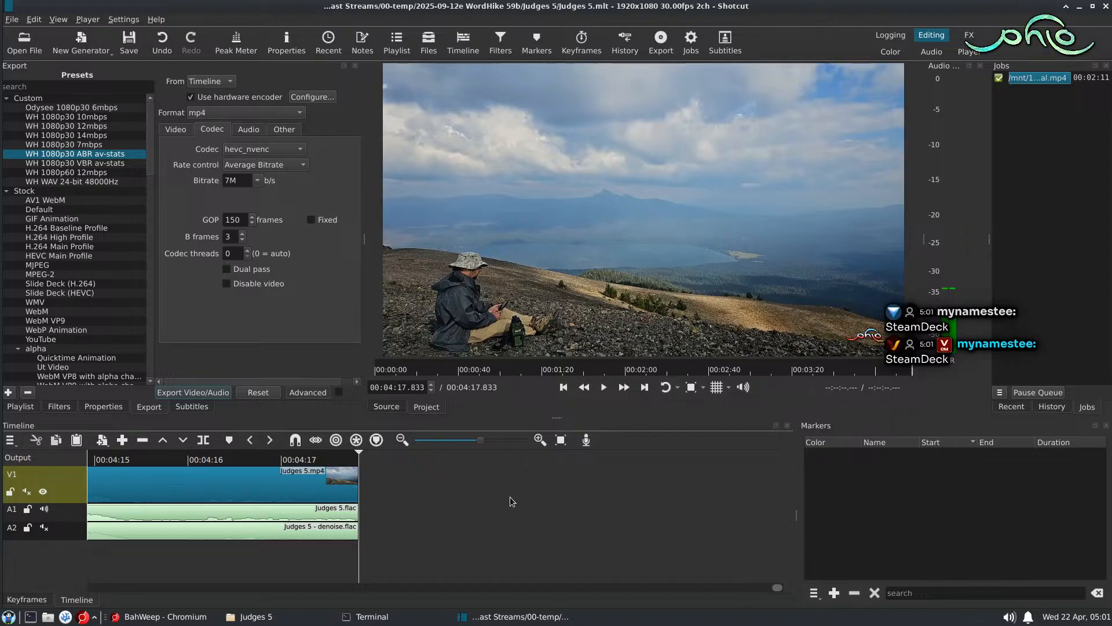
# Step: Check the Judges 5 folder for the exported video and close Shotcut
pyautogui.click(274, 620)
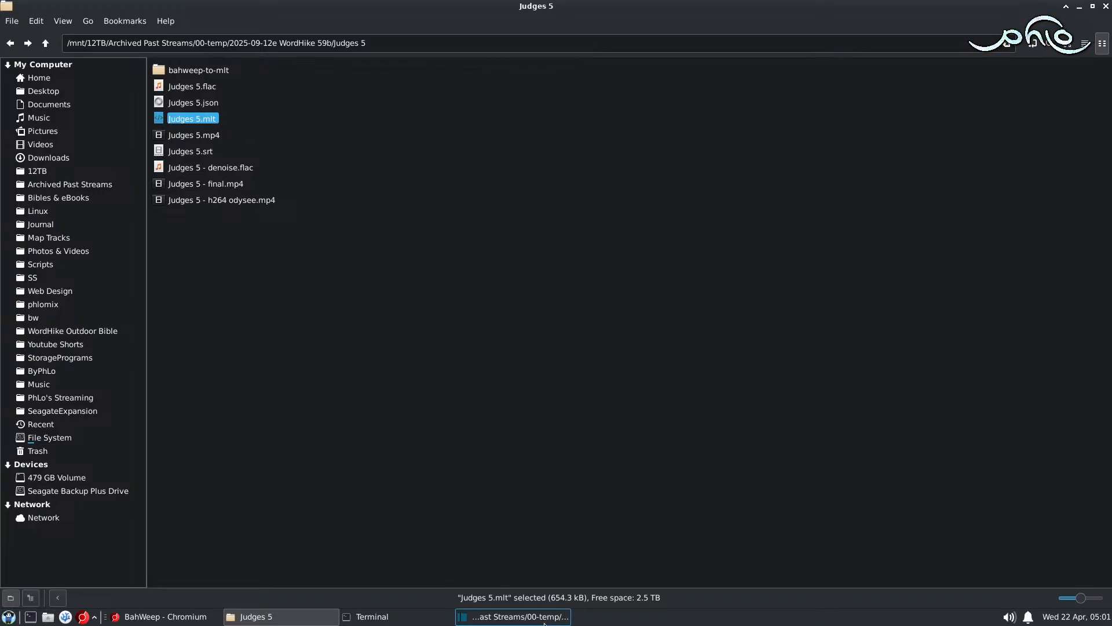
pyautogui.click(514, 618)
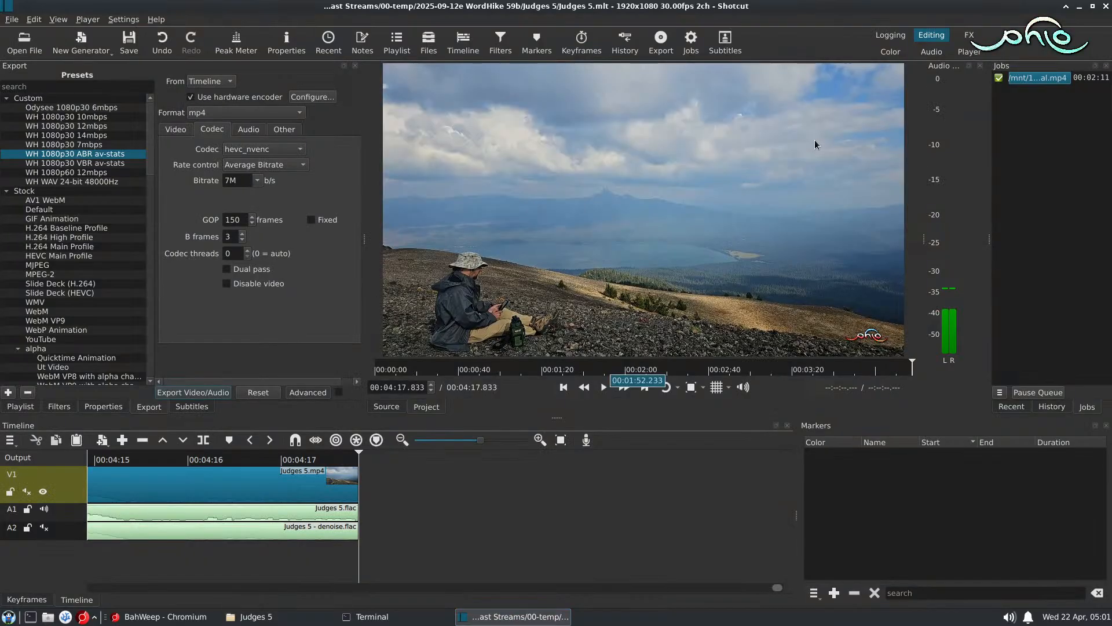
pyautogui.click(1106, 8)
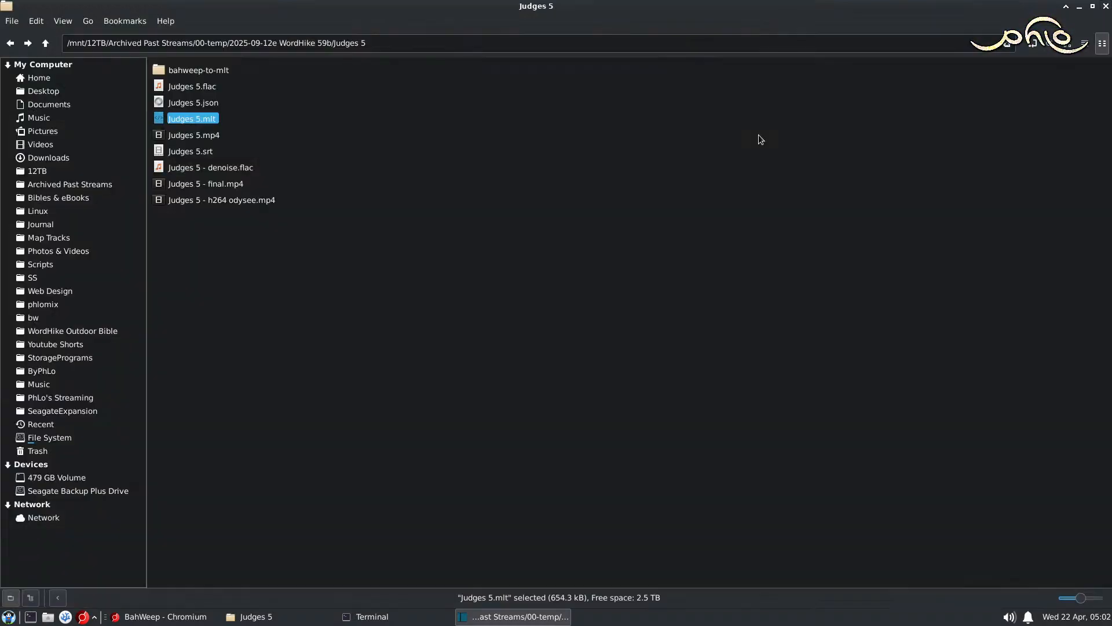
pyautogui.click(315, 156)
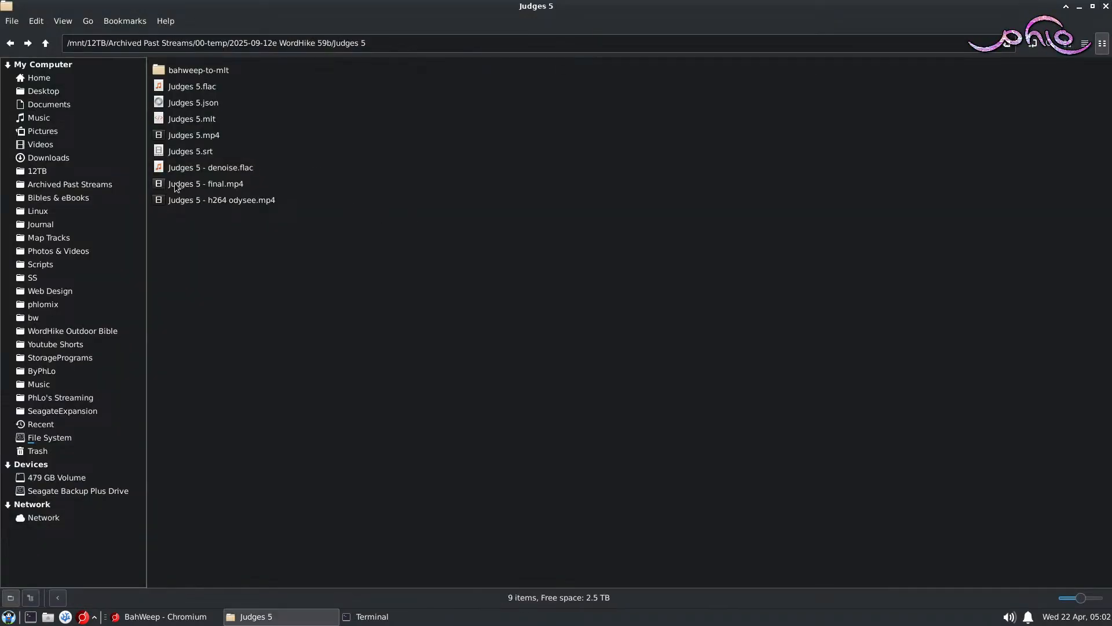
# Step: Move the three files in the bahweep-to-mlt folder up into Judges 5, replacing all same-named files there
pyautogui.doubleClick(211, 70)
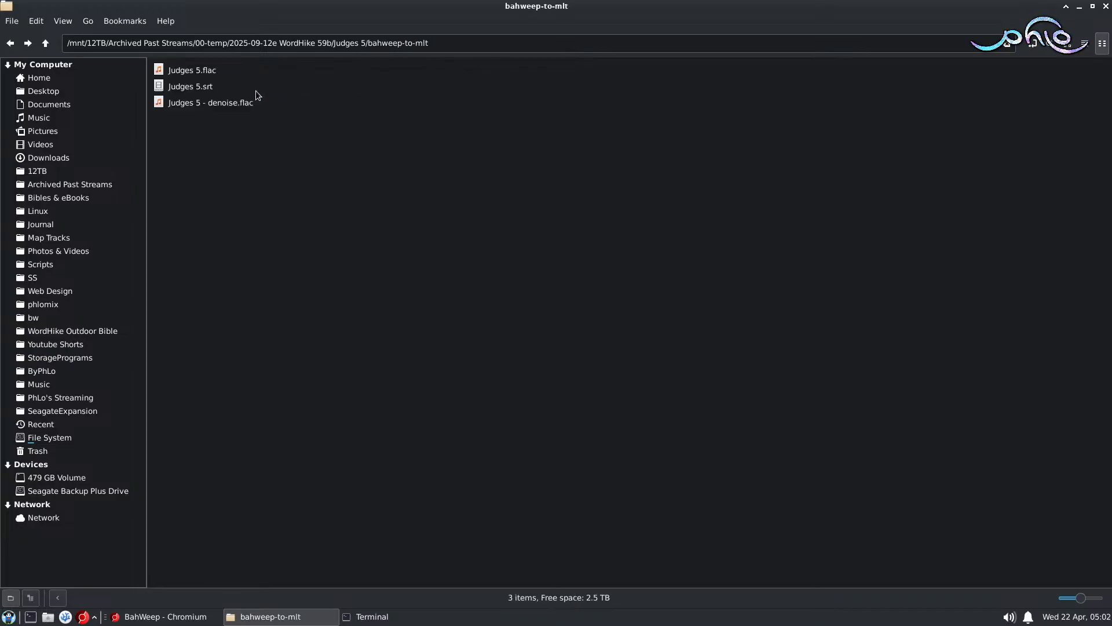
pyautogui.moveTo(296, 140); pyautogui.dragTo(150, 60)
pyautogui.hotkey('ctrl', 'x')
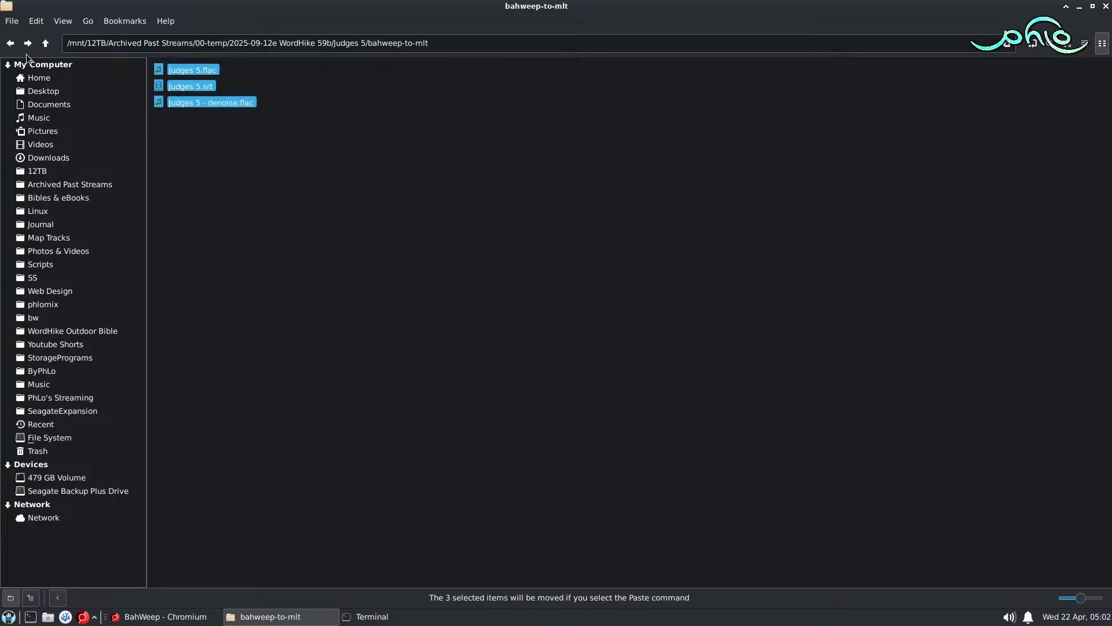
pyautogui.hotkey('alt', 'Up')
pyautogui.hotkey('ctrl', 'v')
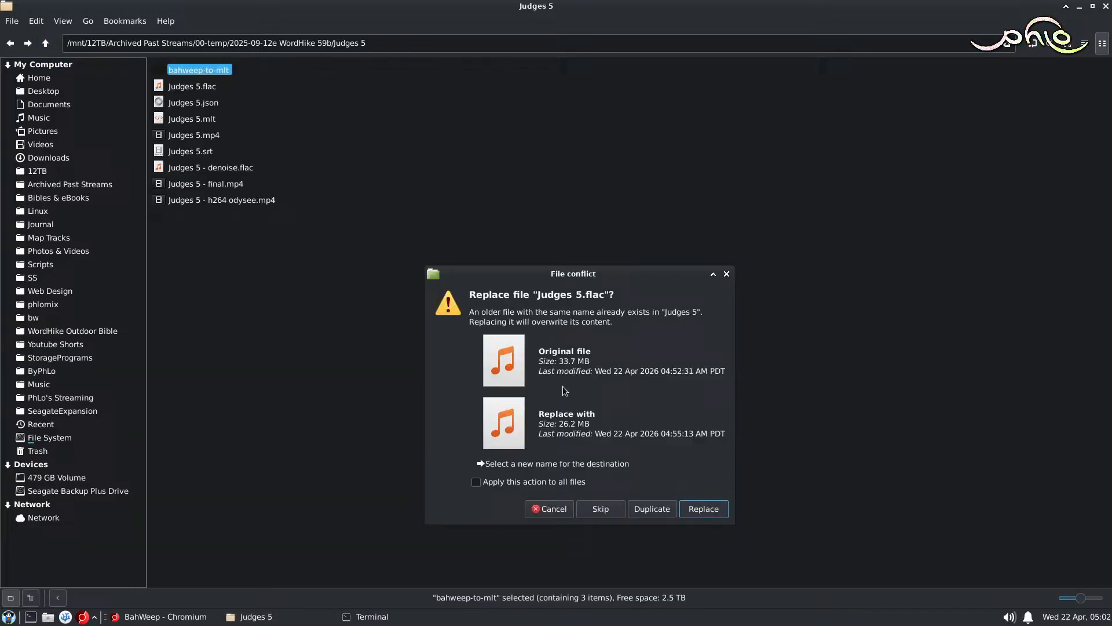
pyautogui.click(504, 482)
pyautogui.click(704, 509)
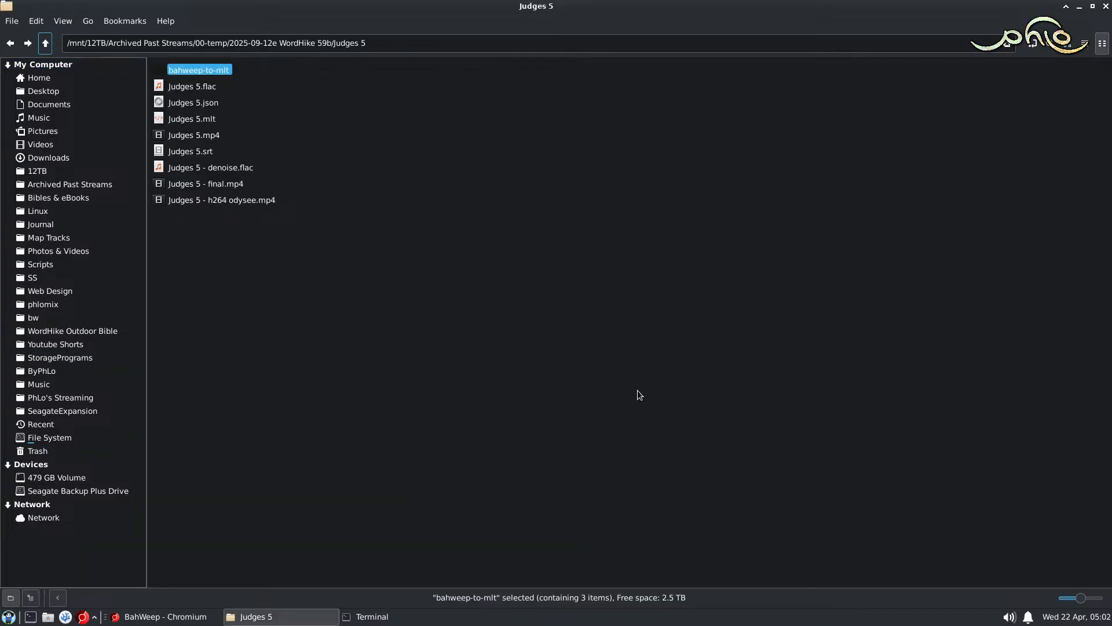
# Step: Delete the bahweep-to-mlt folder, Judges 5.mp4, Judges 5 - denoise.flac and Judges 5 - h264 odysee.mp4
pyautogui.click(184, 69)
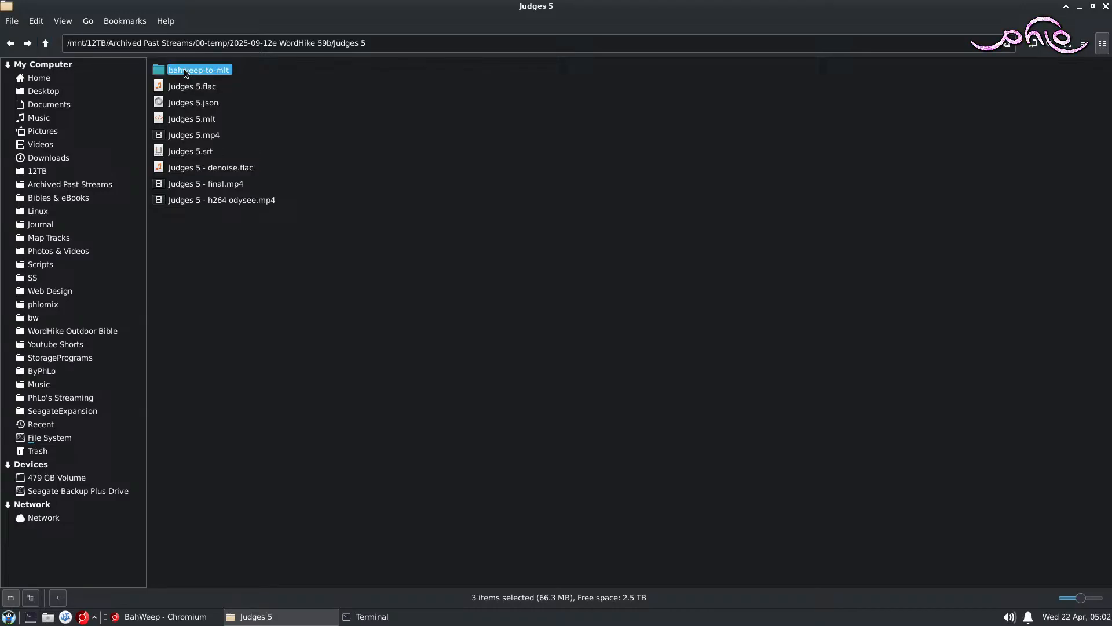
pyautogui.keyDown('ctrl'); pyautogui.click(204, 135); pyautogui.keyUp('ctrl')
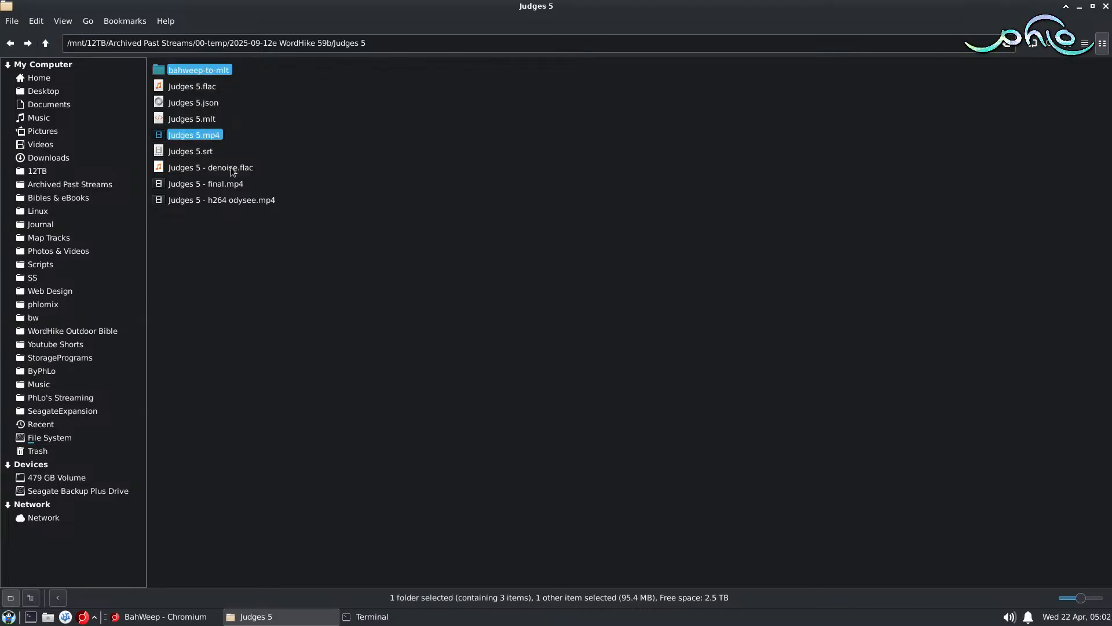
pyautogui.keyDown('ctrl'); pyautogui.click(159, 167); pyautogui.keyUp('ctrl')
pyautogui.keyDown('ctrl'); pyautogui.click(219, 200); pyautogui.keyUp('ctrl')
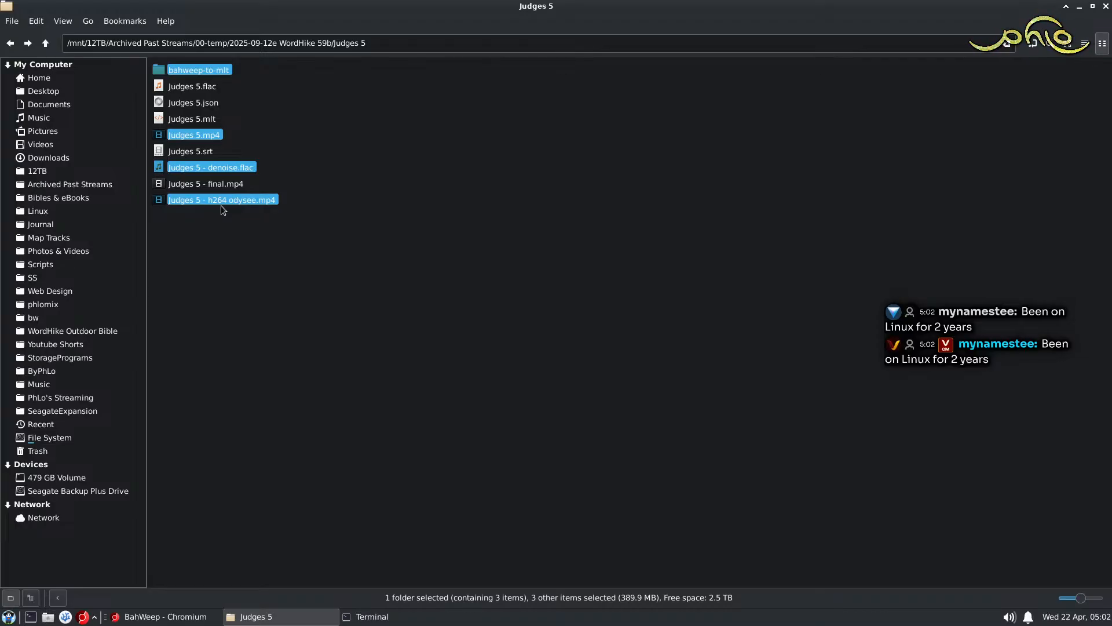
pyautogui.press('Delete')
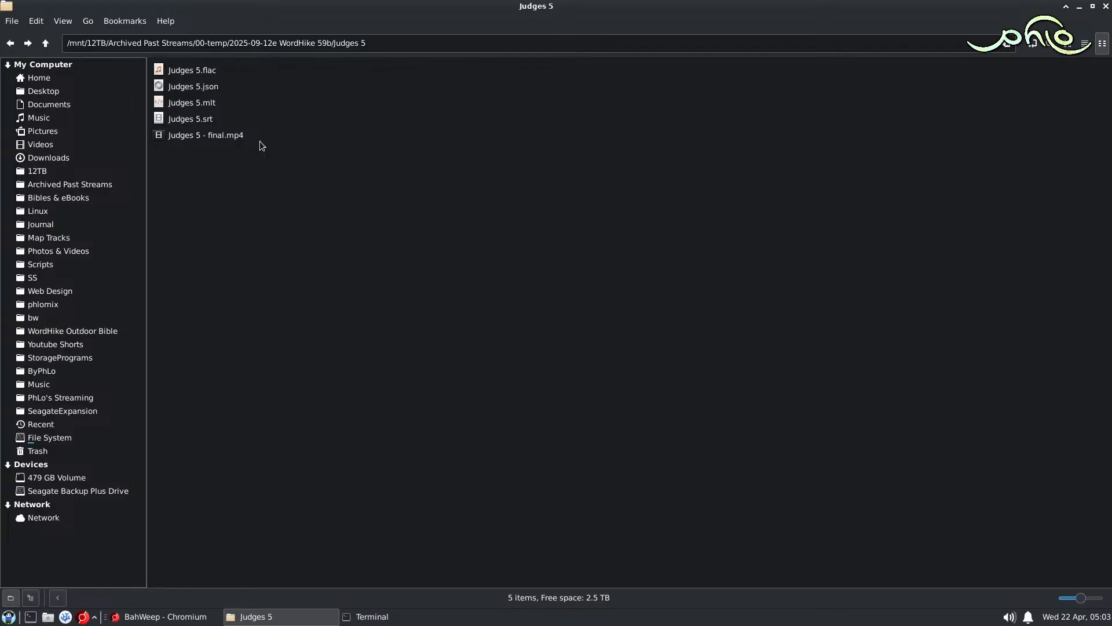
# Step: Rename Judges 5 - final.mp4 as Judges 5.mp4
pyautogui.click(214, 136)
pyautogui.press('F2')
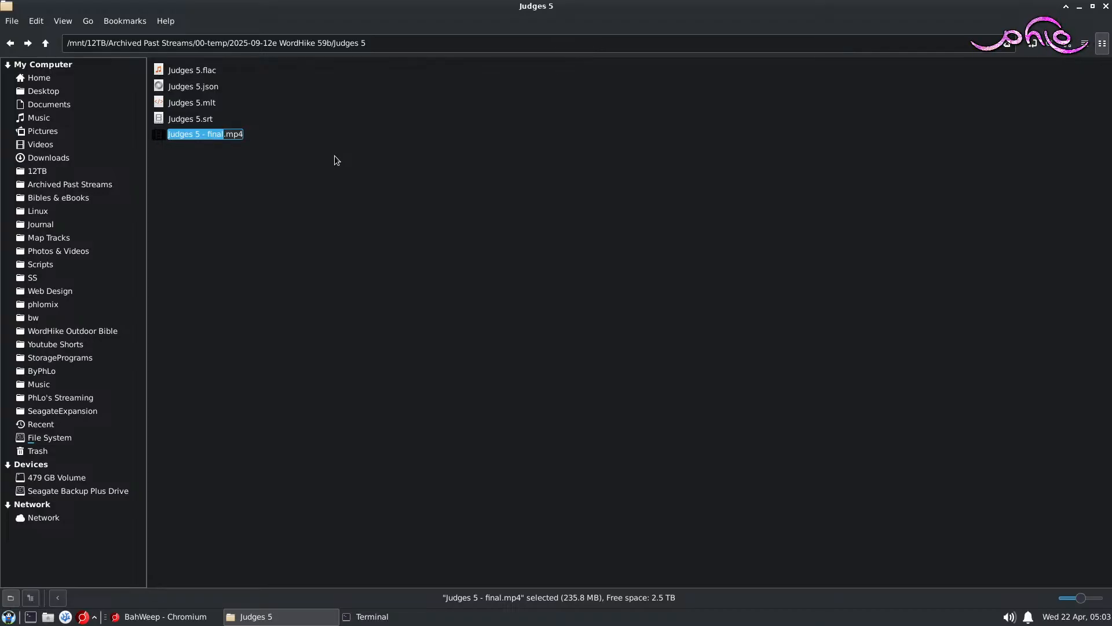
pyautogui.press('Right')
pyautogui.hotkey('ctrl', 'shift', 'Left')
pyautogui.hotkey('shift', 'Left')
pyautogui.hotkey('shift', 'Left')
pyautogui.hotkey('shift', 'Left')
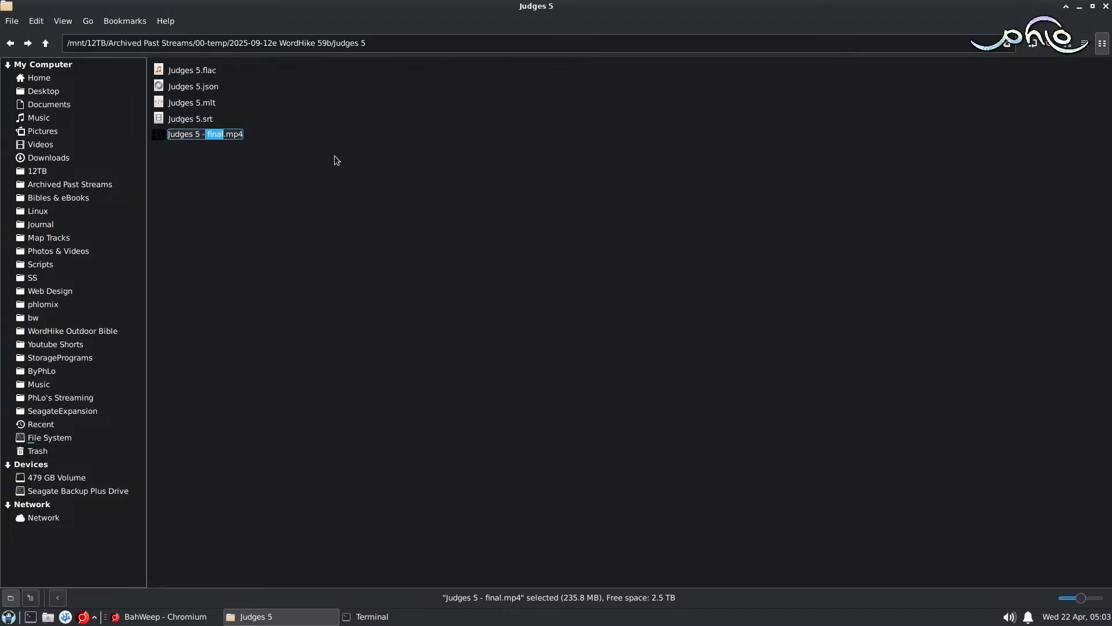
pyautogui.press('BackSpace')
pyautogui.press('Return')
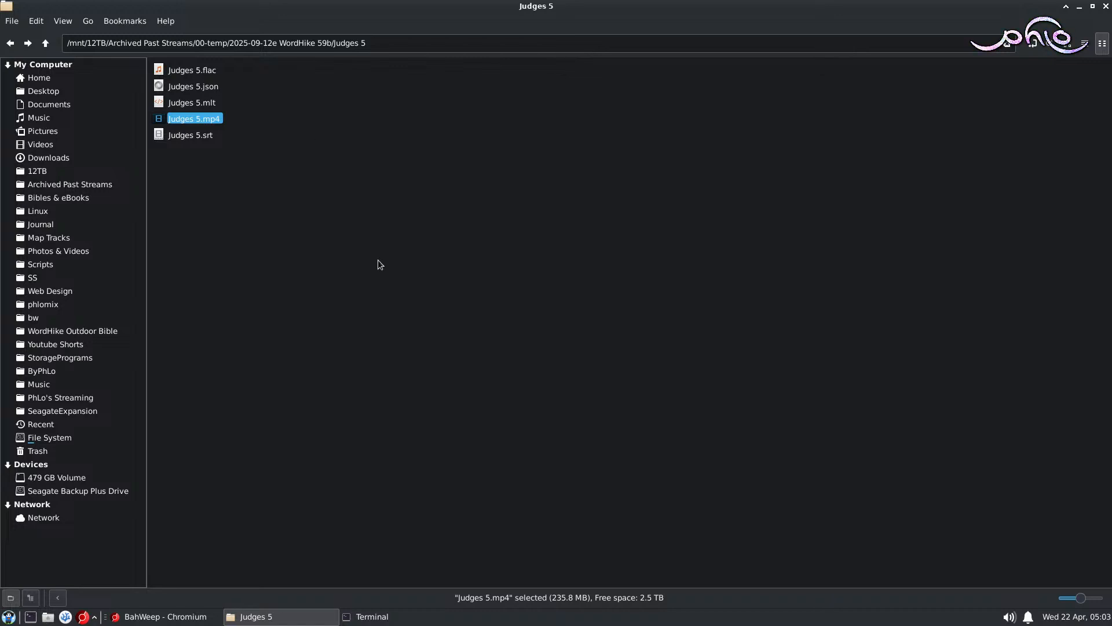
# Step: Run whfilerenamer in the terminal for the Judges 5 folder, accept the batch rename, and briefly play the renamed MP4
pyautogui.click(401, 616)
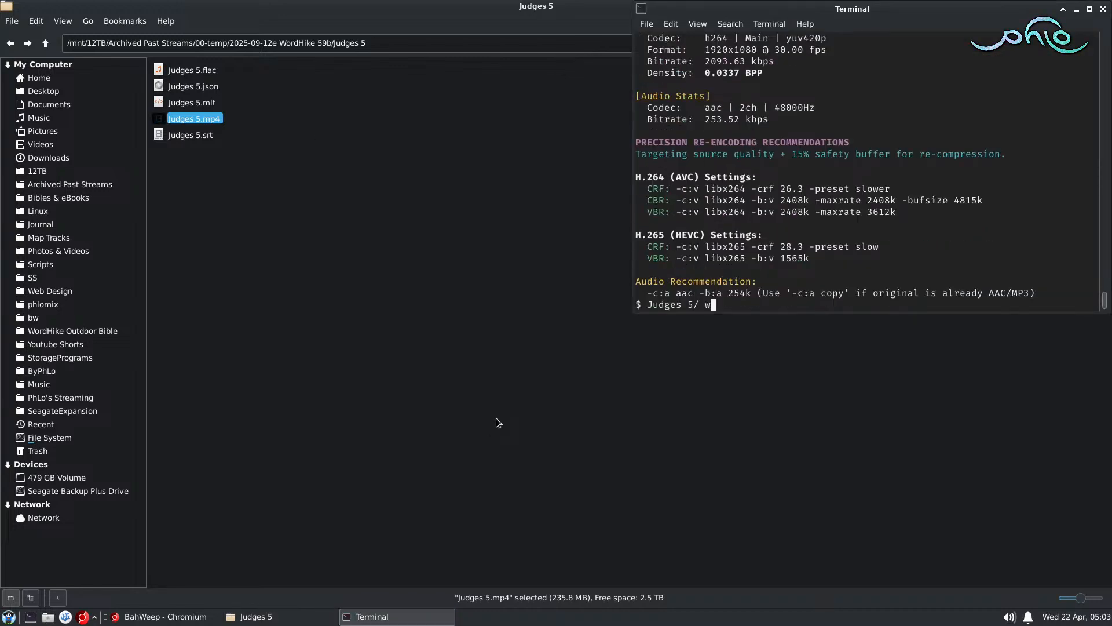
pyautogui.write('whfilerenamer')
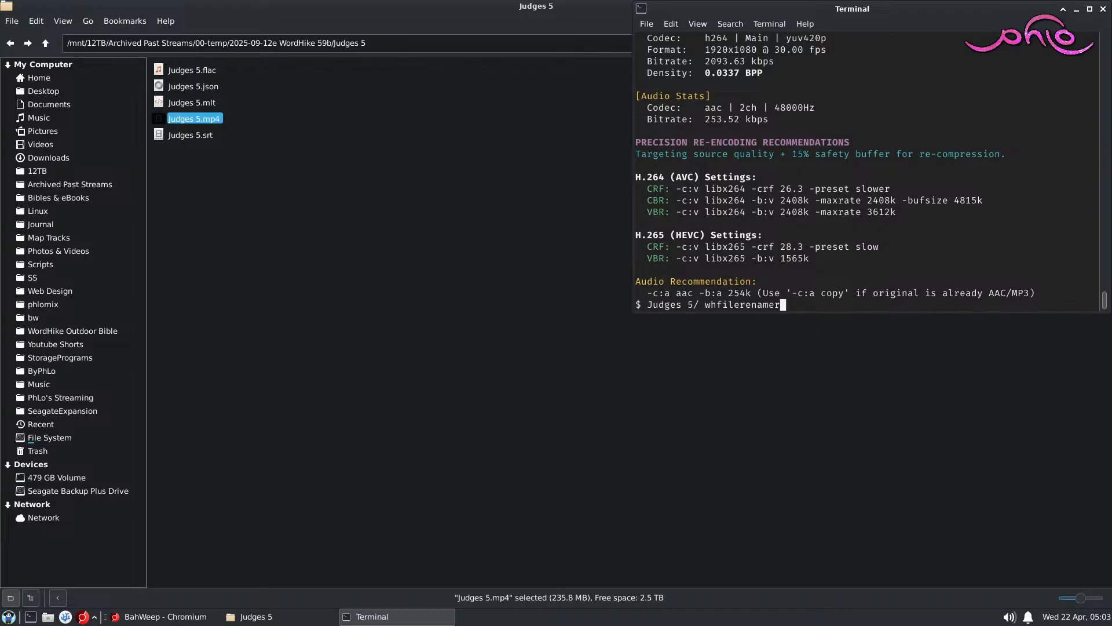
pyautogui.hotkey('alt', 'Tab')
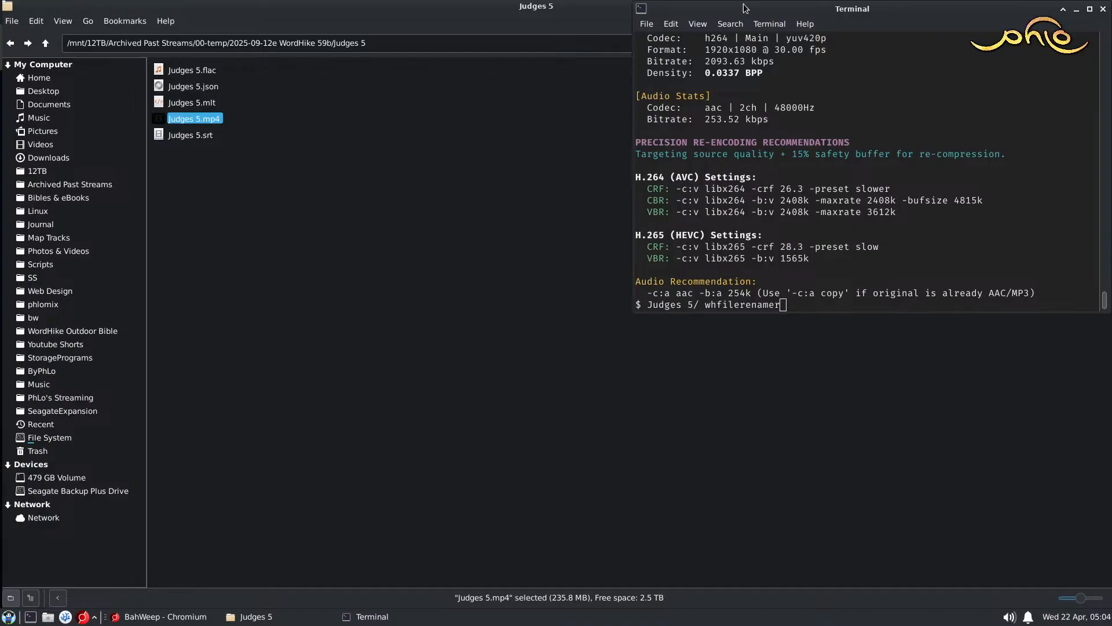
pyautogui.moveTo(745, 8); pyautogui.dragTo(513, 126)
pyautogui.press('Return')
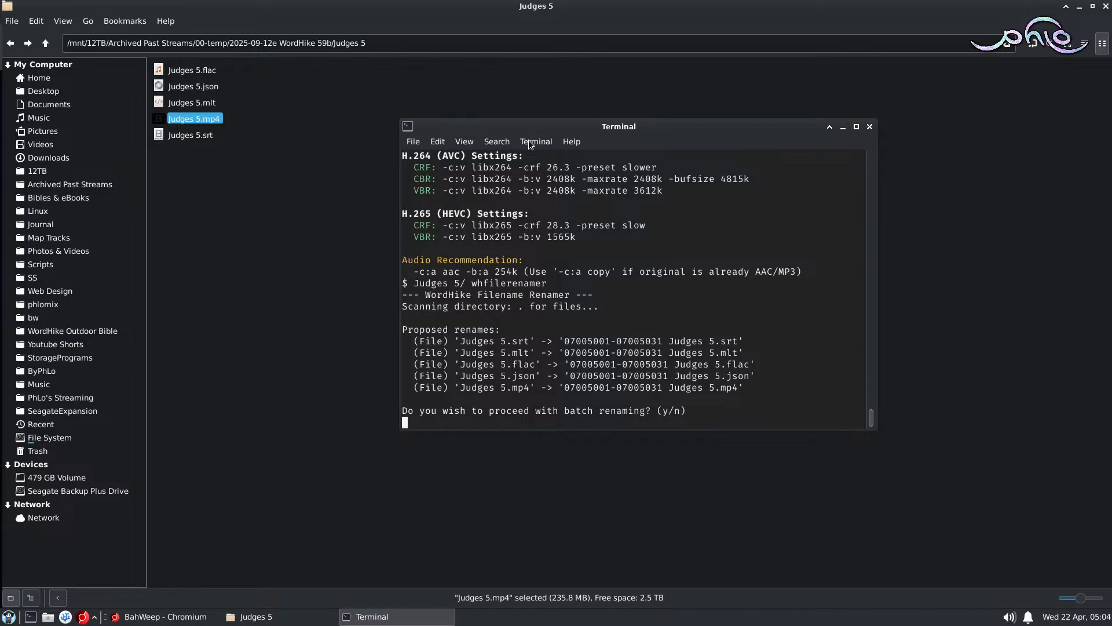
pyautogui.write('y')
pyautogui.press('Return')
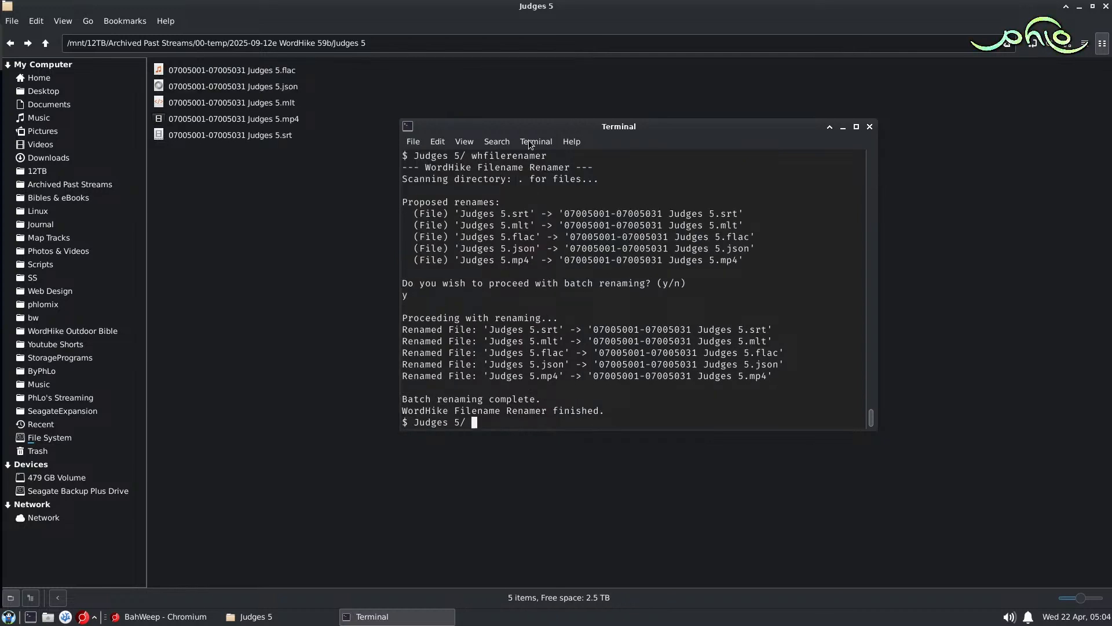
pyautogui.click(281, 120)
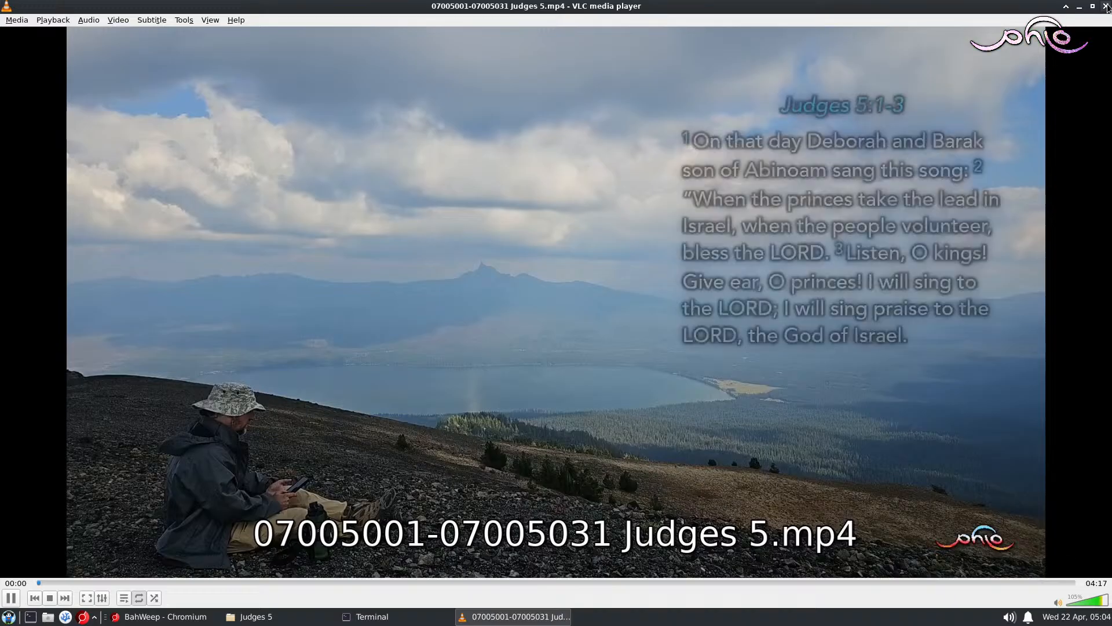
pyautogui.click(1106, 6)
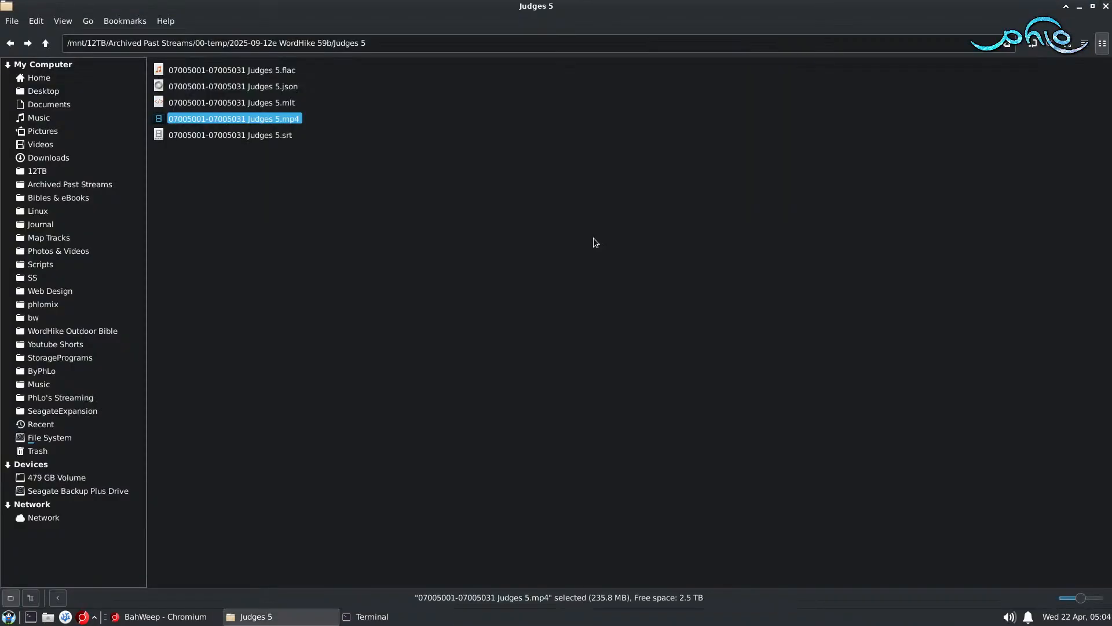
# Step: Generate the thumbnails and MP3 for the renamed video by running whthumbs -l 45 -r 10 in the terminal
pyautogui.click(388, 616)
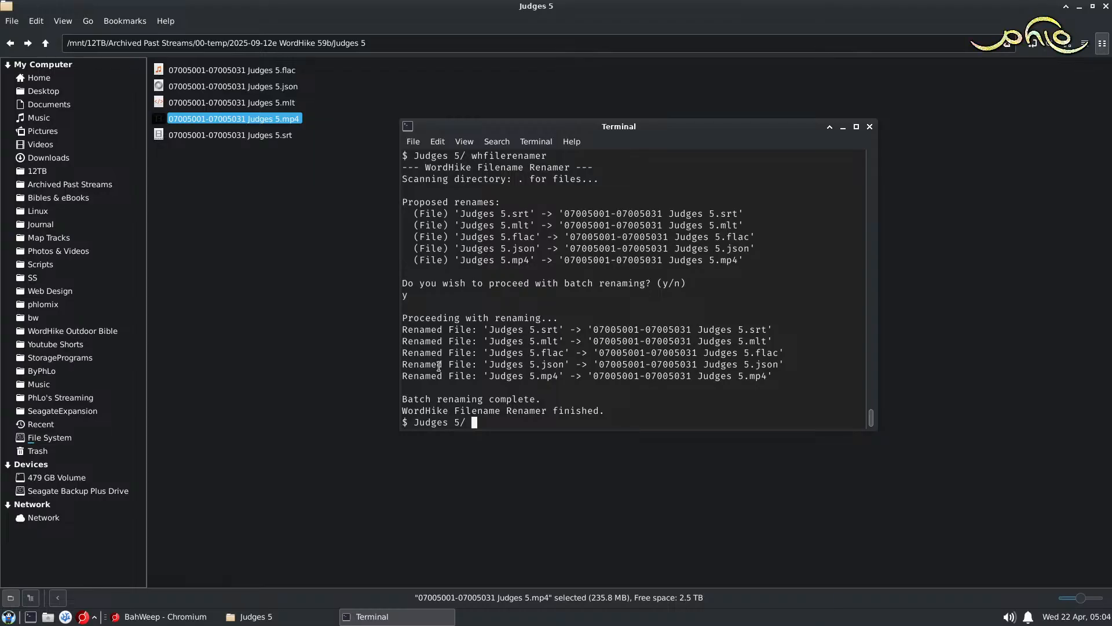
pyautogui.write('whthumbs -l')
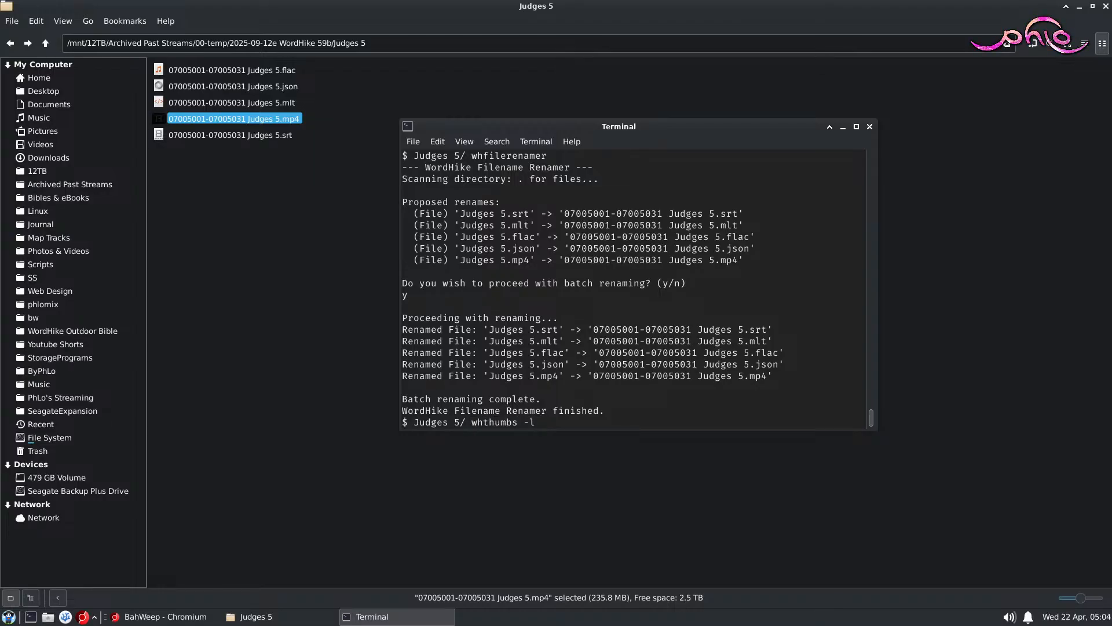
pyautogui.write(' 40 -r 10')
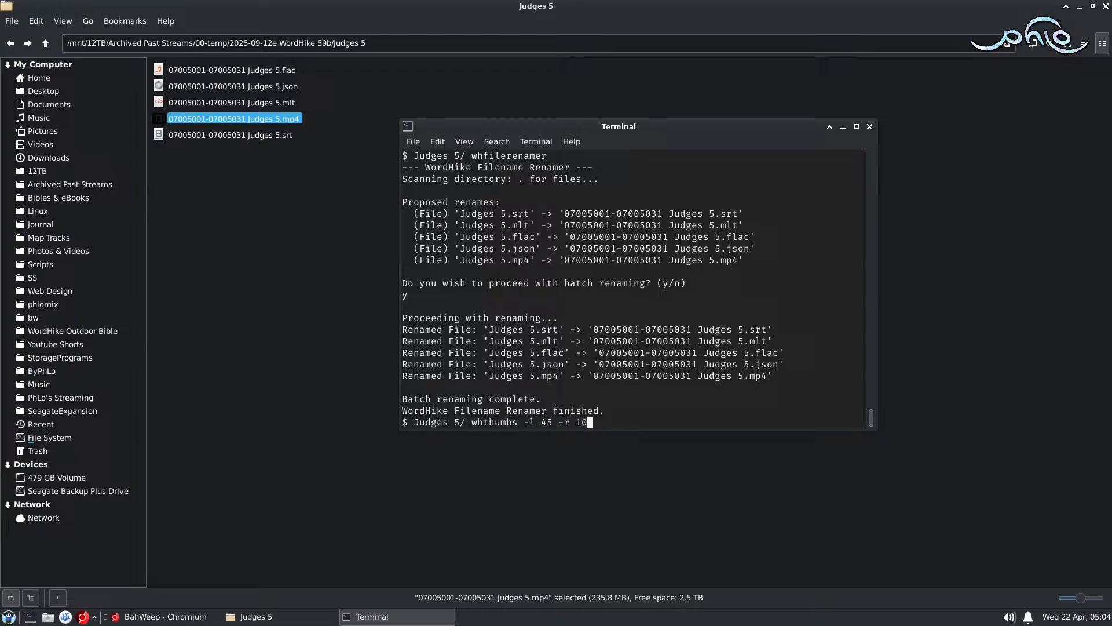
pyautogui.press('Return')
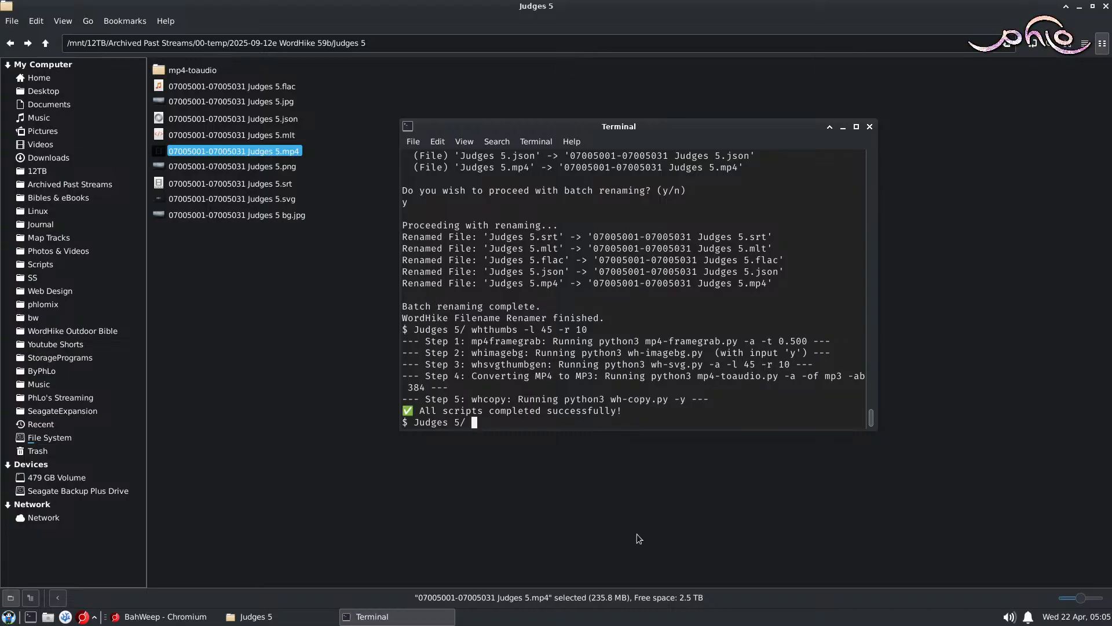
pyautogui.doubleClick(269, 101)
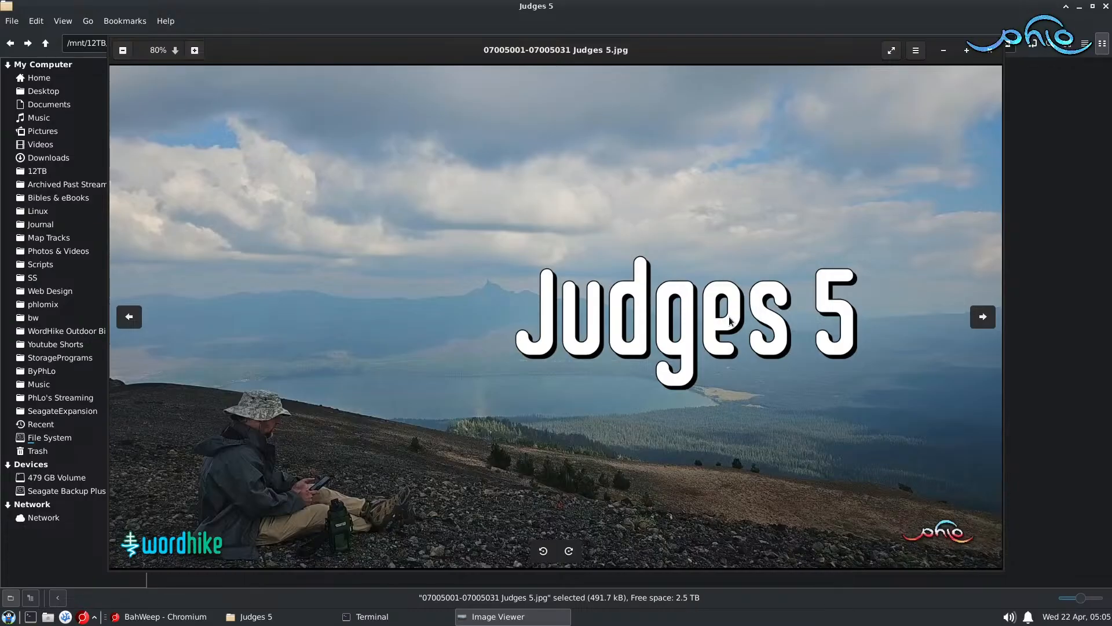
pyautogui.click(991, 52)
pyautogui.click(343, 355)
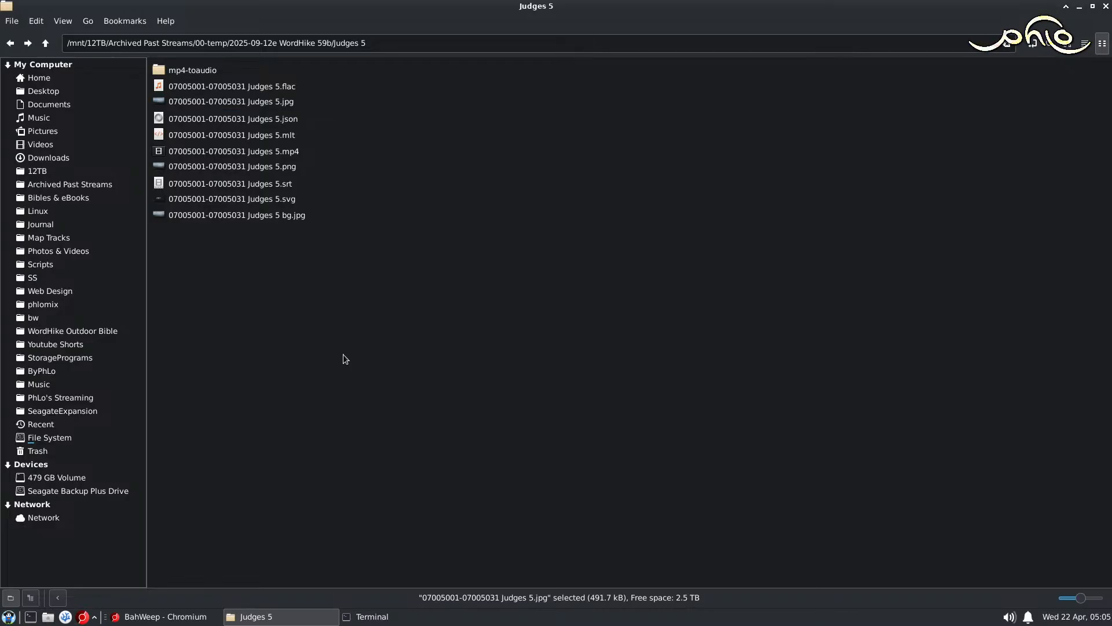
pyautogui.click(372, 616)
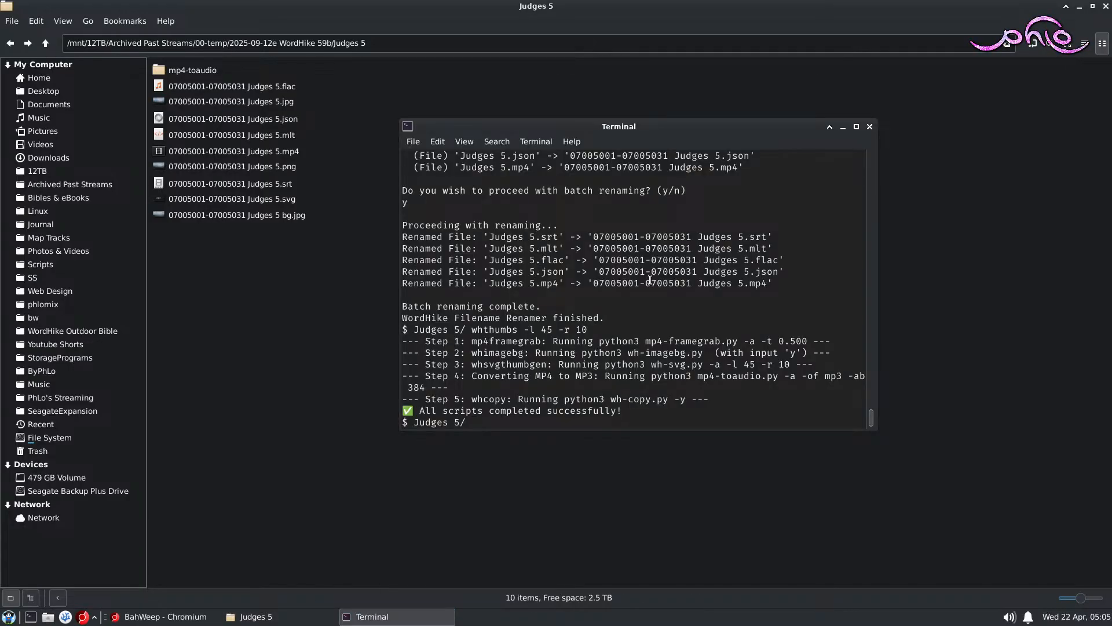
pyautogui.click(870, 127)
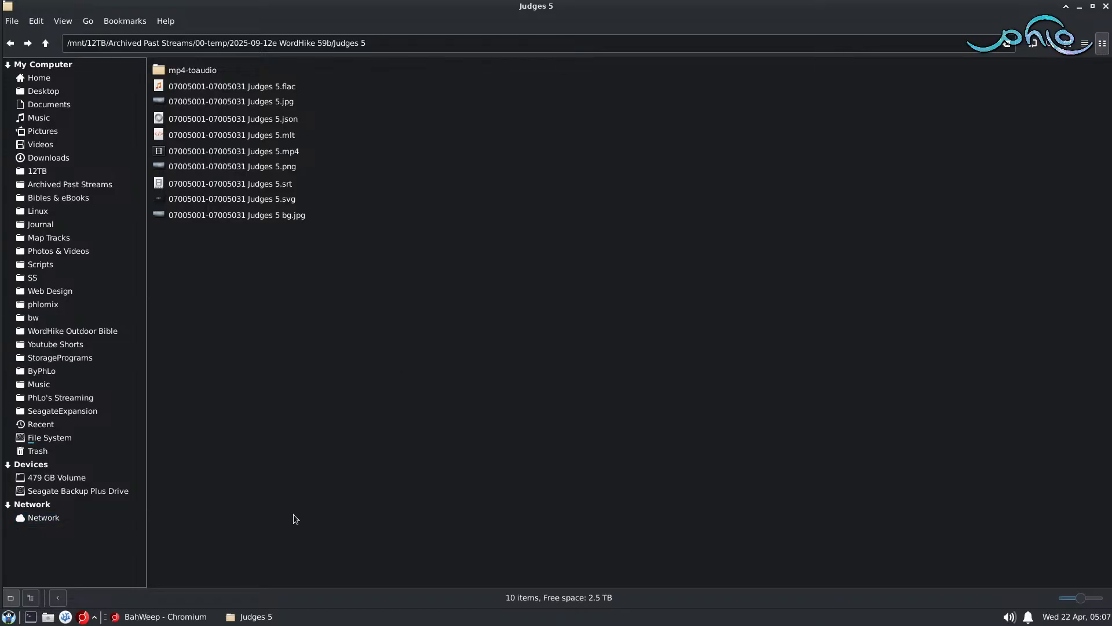
# Step: Switch to the BahWeep window in Chromium
pyautogui.click(134, 618)
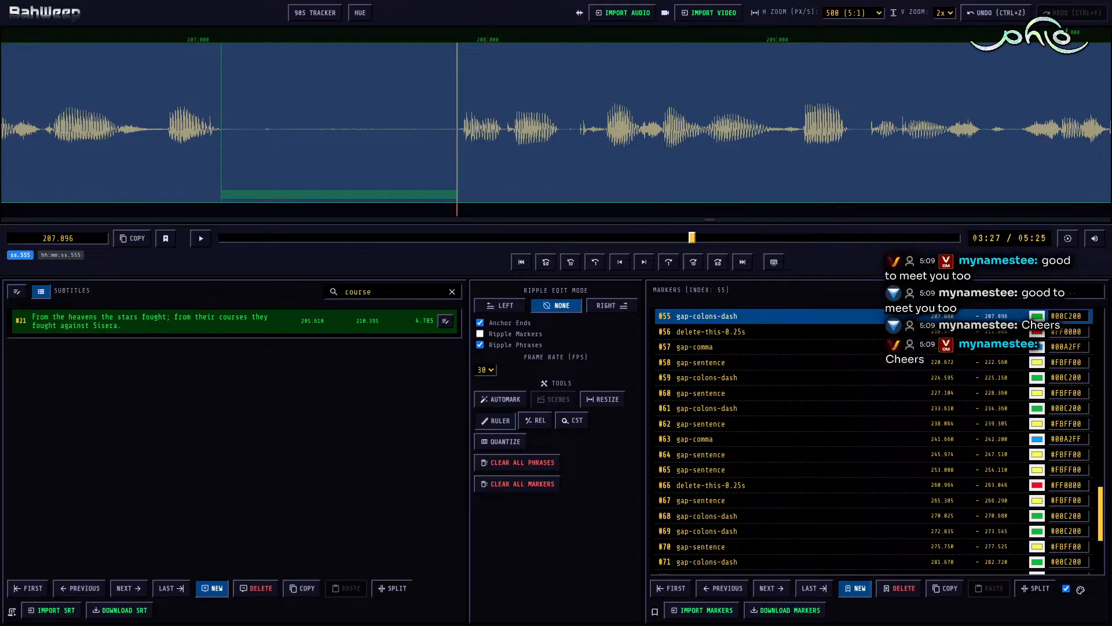
pyautogui.hotkey('alt', 'Tab')
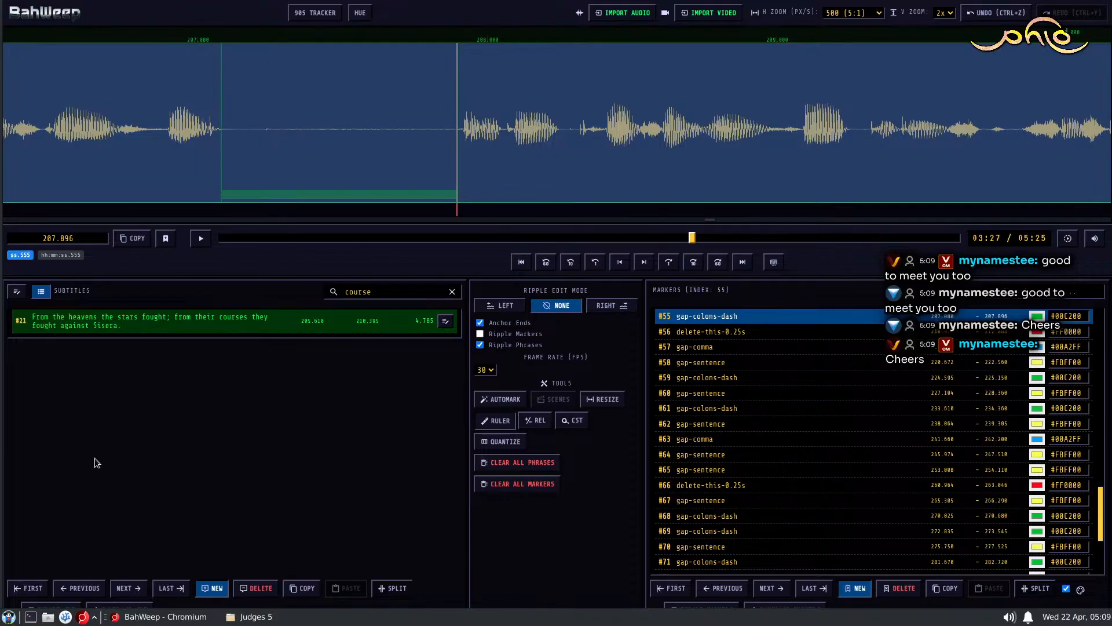